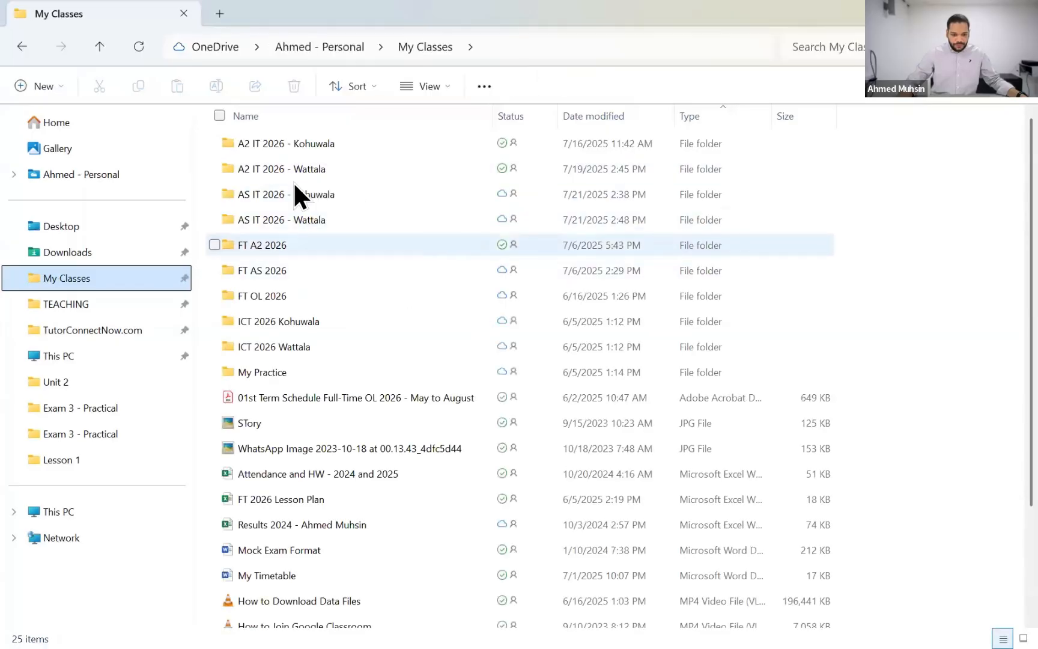
Step: Open the "Lesson 1 - Taxi Booking Database" Access file from the FT A2 2026 > Unit 4 > Lesson 1 folder
{"action": "key", "text": "Return"}
{"action": "key", "text": "Down"}
{"action": "key", "text": "Down"}
{"action": "key", "text": "Down"}
{"action": "key", "text": "Return"}
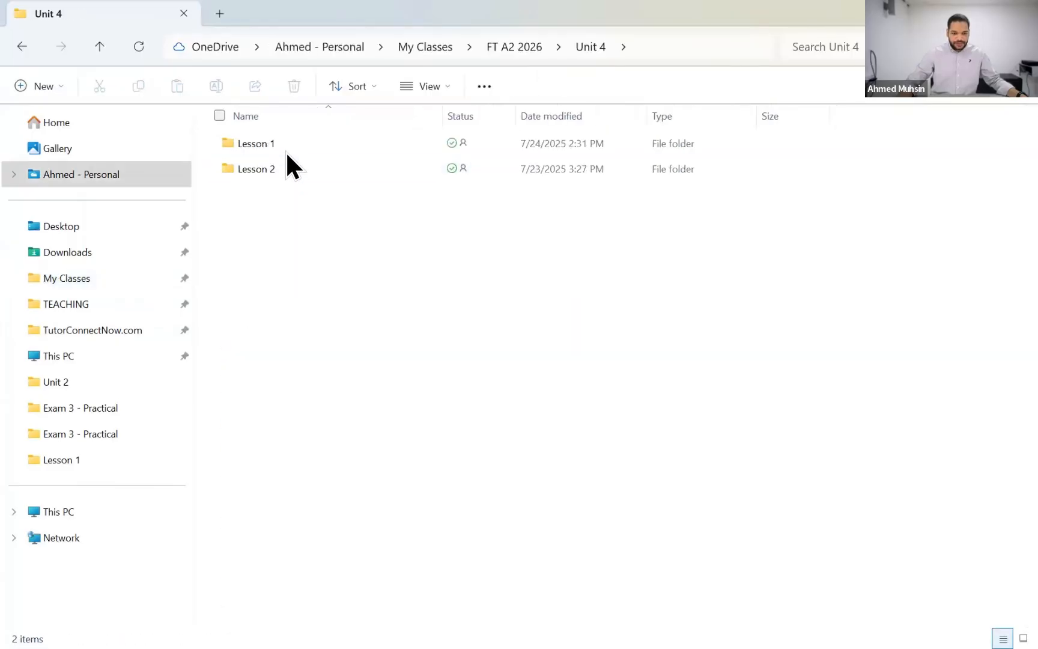
{"action": "key", "text": "Down"}
{"action": "key", "text": "Up"}
{"action": "key", "text": "Return"}
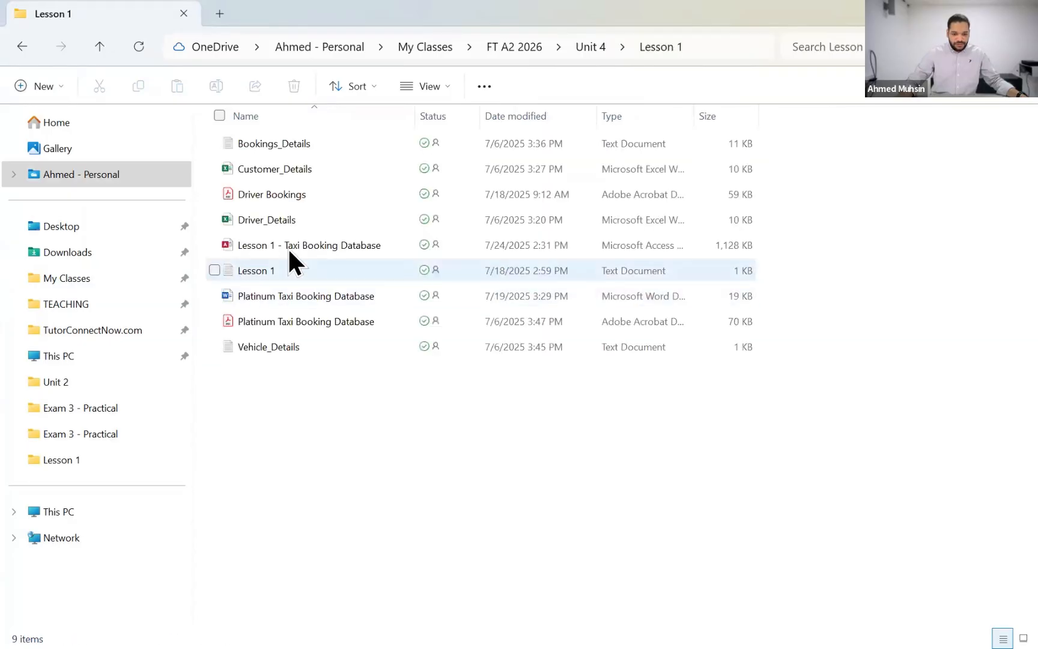
{"action": "double_click", "coordinate": [288, 246]}
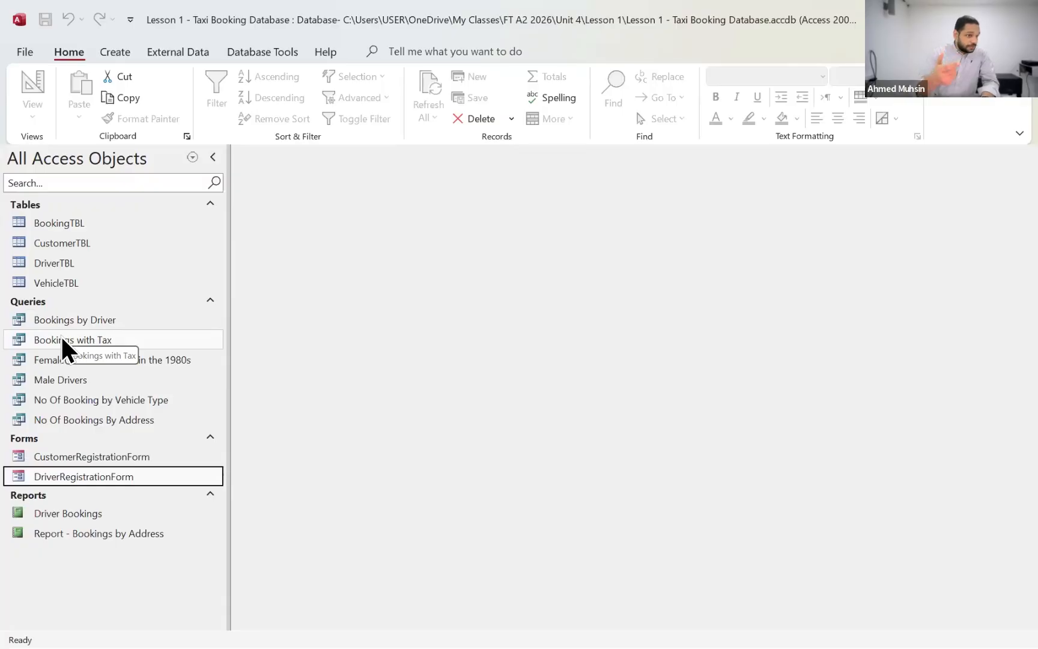
Step: Open the "Report - Bookings by Address" and "Driver Bookings" reports to examine their contents
{"action": "left_click", "coordinate": [80, 536]}
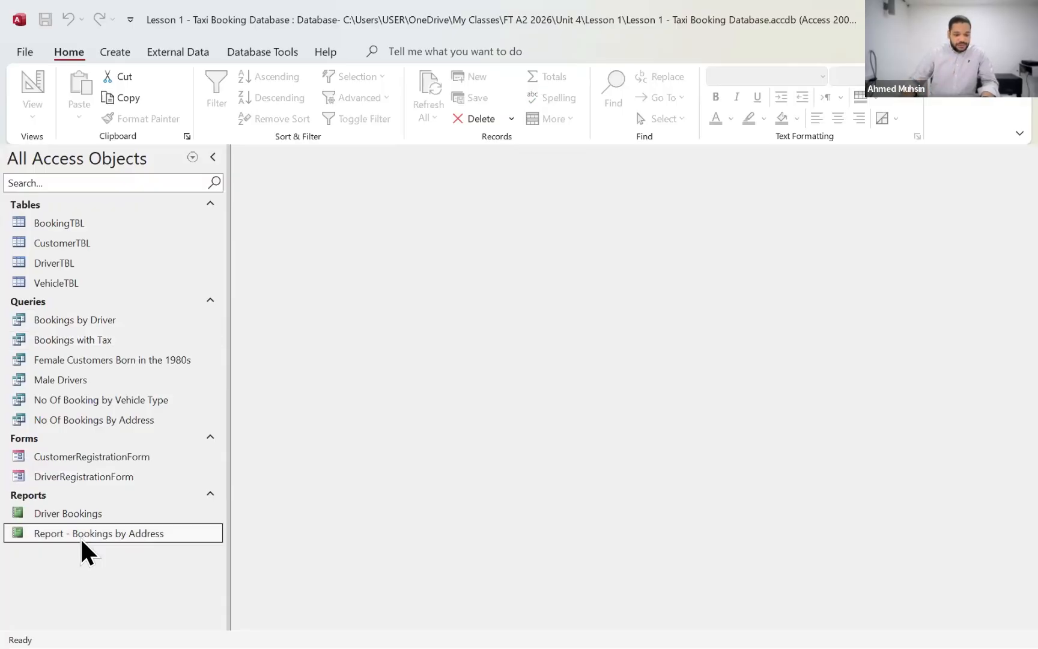
{"action": "double_click", "coordinate": [115, 539]}
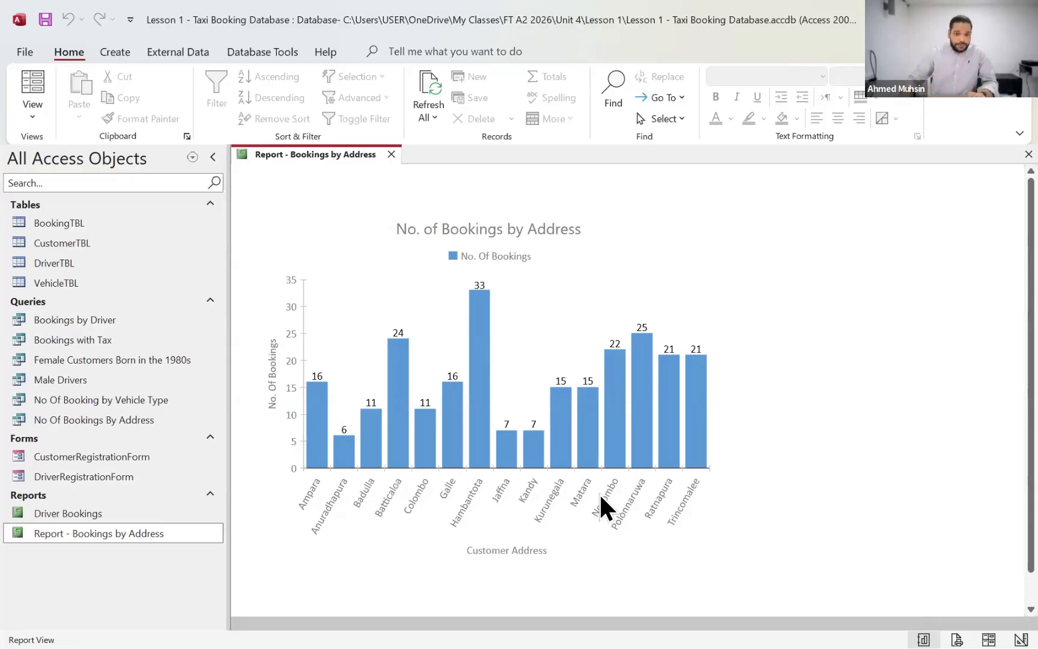
{"action": "double_click", "coordinate": [95, 512]}
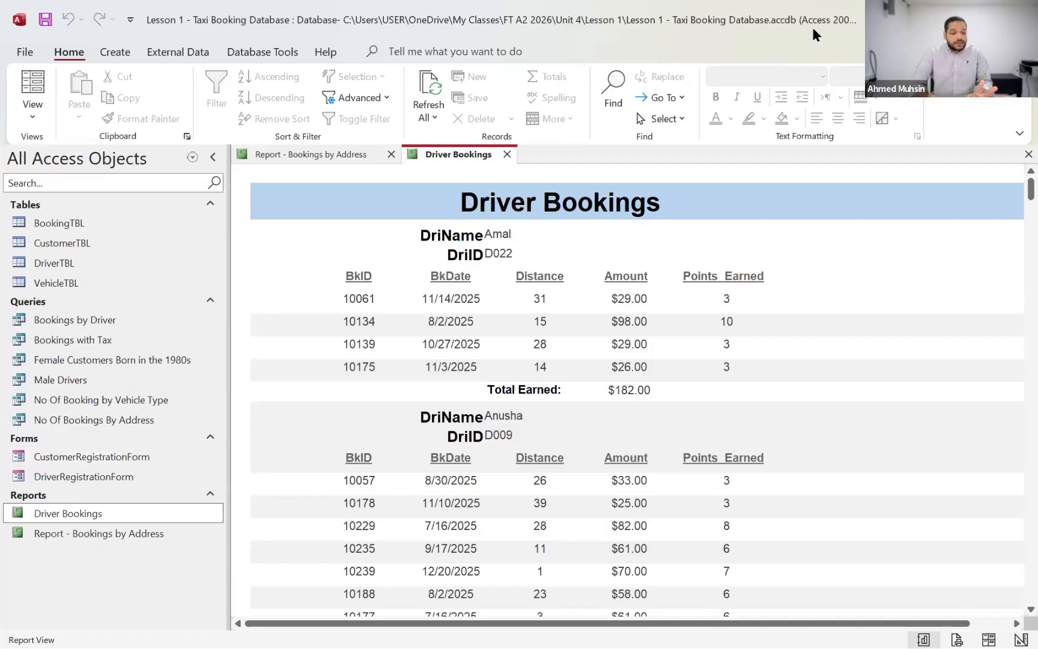
Step: Create a blank form and switch it to Design View
{"action": "left_click", "coordinate": [127, 60]}
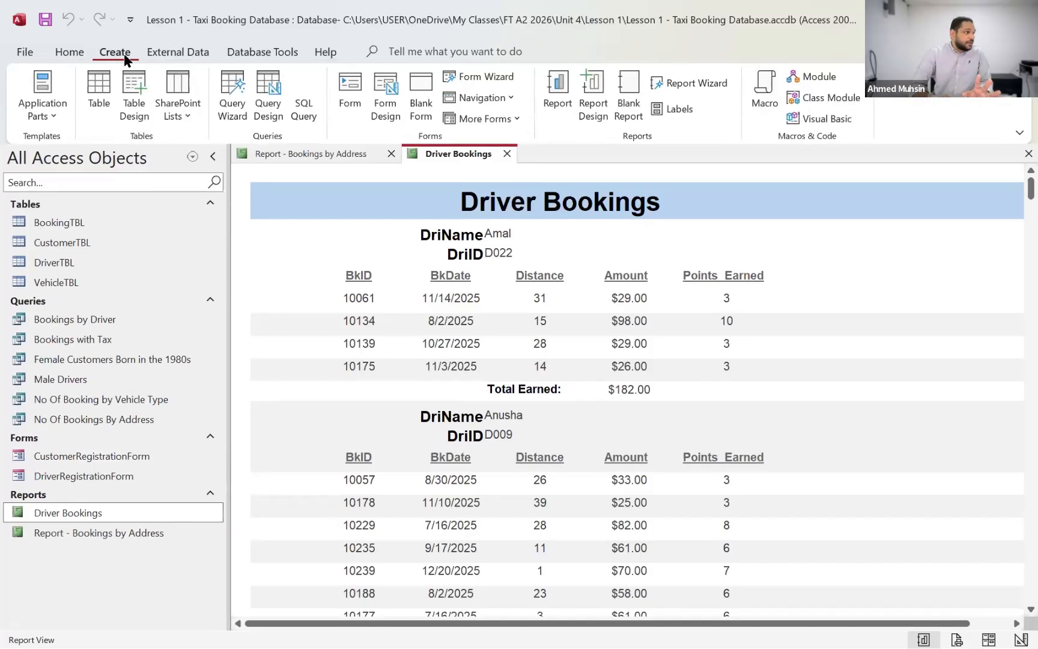
{"action": "left_click", "coordinate": [419, 105]}
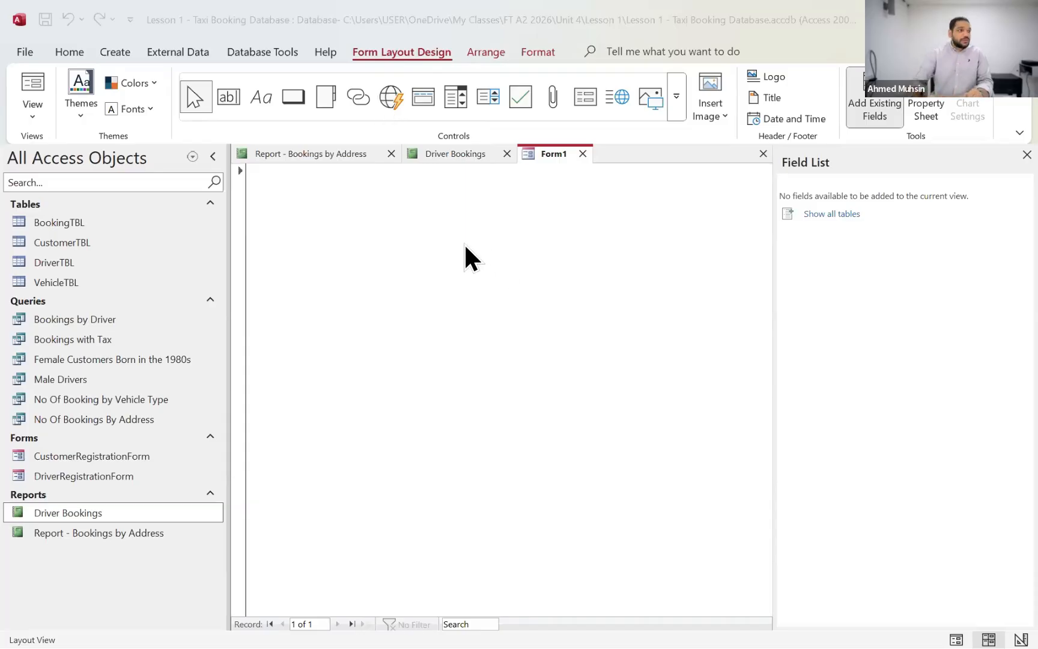
{"action": "left_click", "coordinate": [755, 48]}
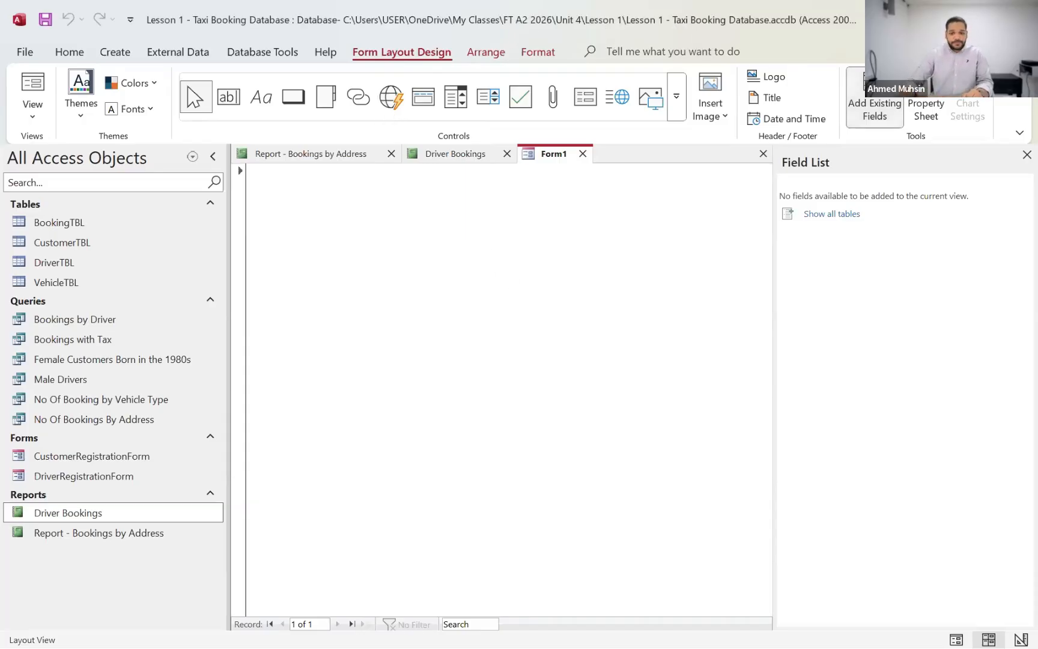
{"action": "left_click", "coordinate": [35, 114]}
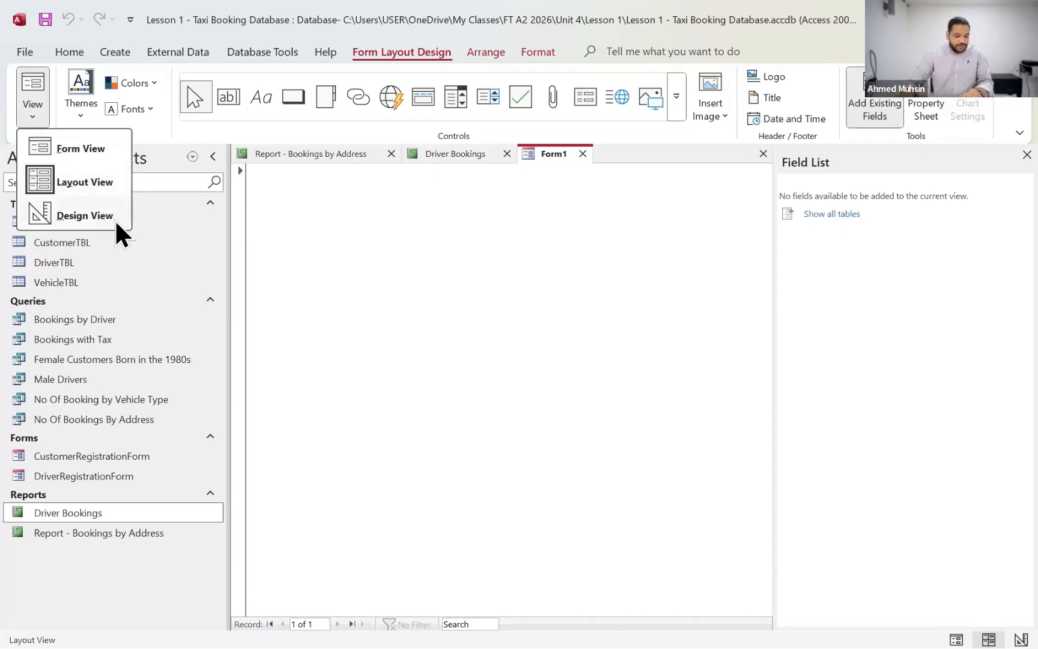
{"action": "left_click", "coordinate": [81, 215]}
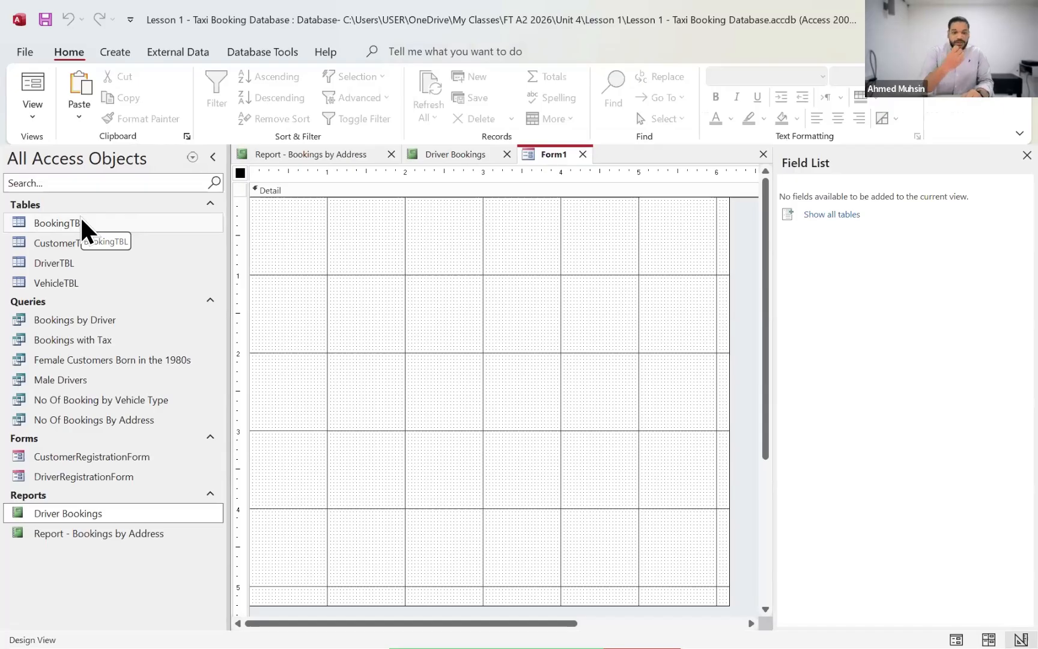
Step: Save the new form under the name "Dashboard"
{"action": "left_click", "coordinate": [45, 19]}
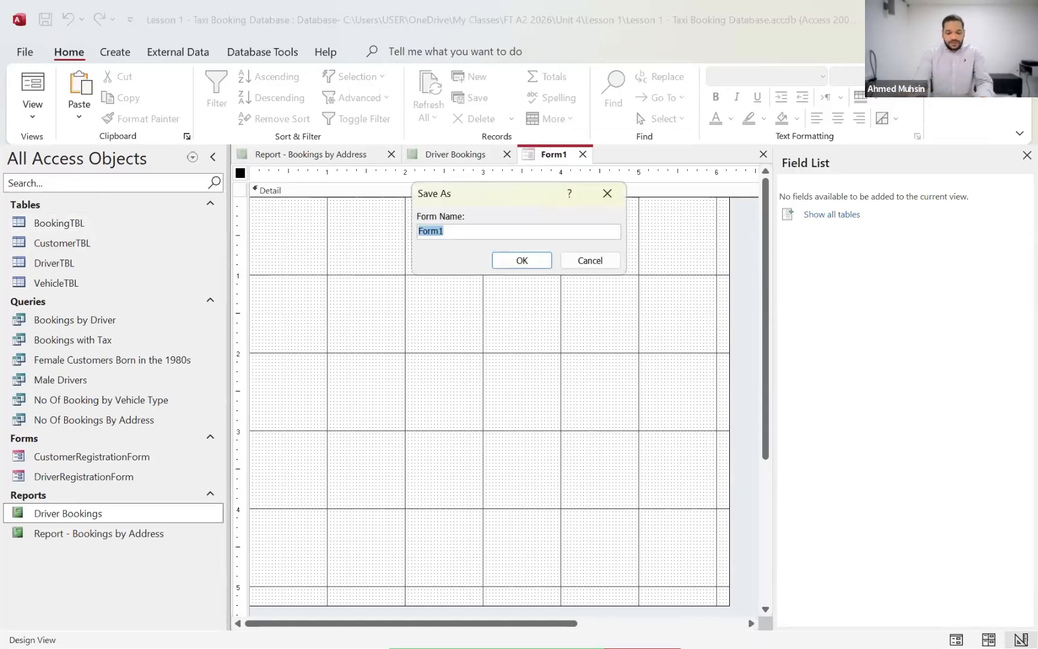
{"action": "type", "text": "Dashboard"}
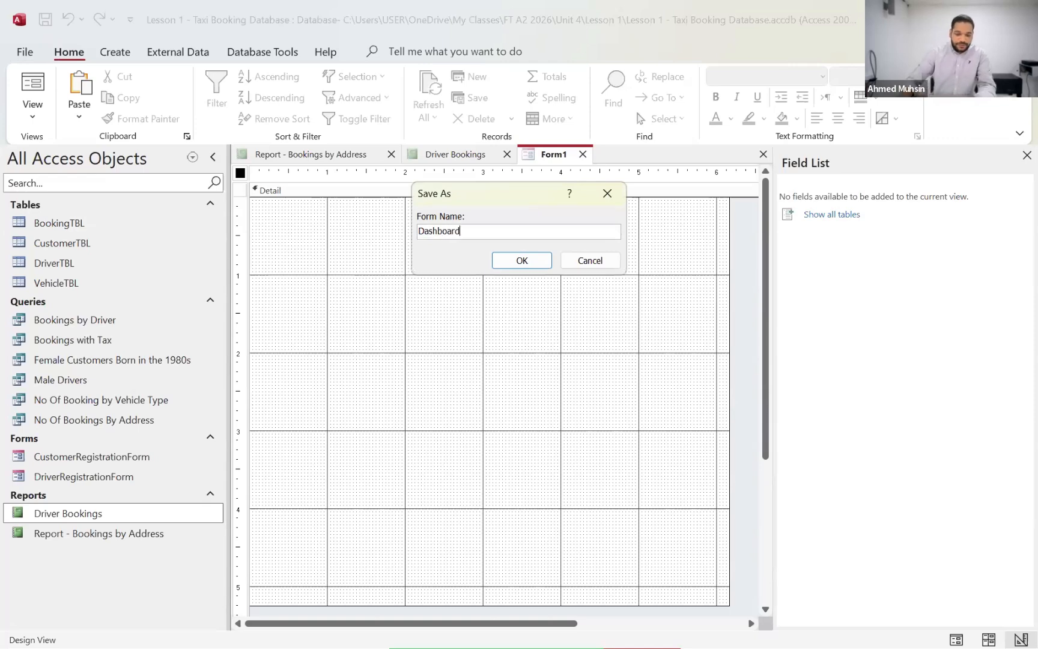
{"action": "left_click", "coordinate": [521, 262]}
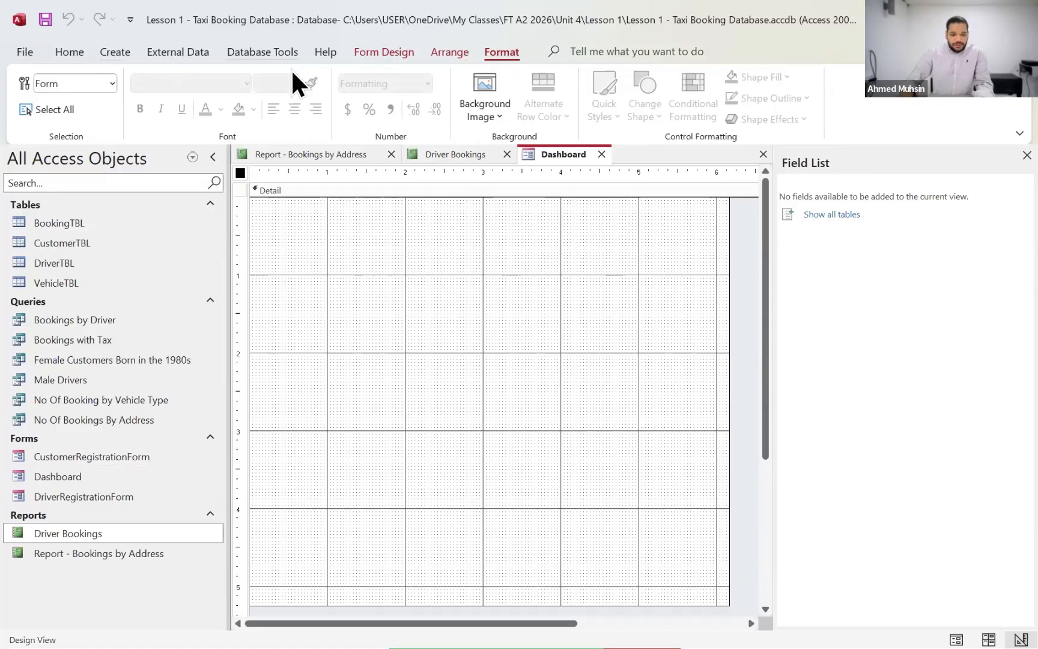
Step: Add a label reading "Dashboard" across the top of the Detail section, about 5.9 inches wide and 0.6 inch high
{"action": "left_click", "coordinate": [369, 51]}
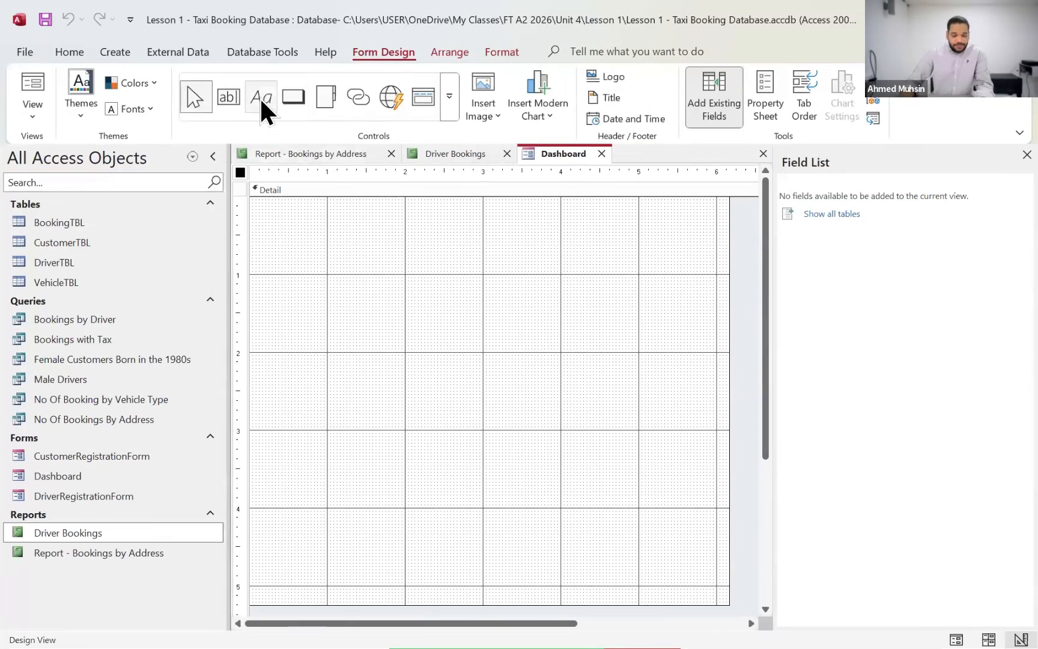
{"action": "left_click", "coordinate": [264, 99]}
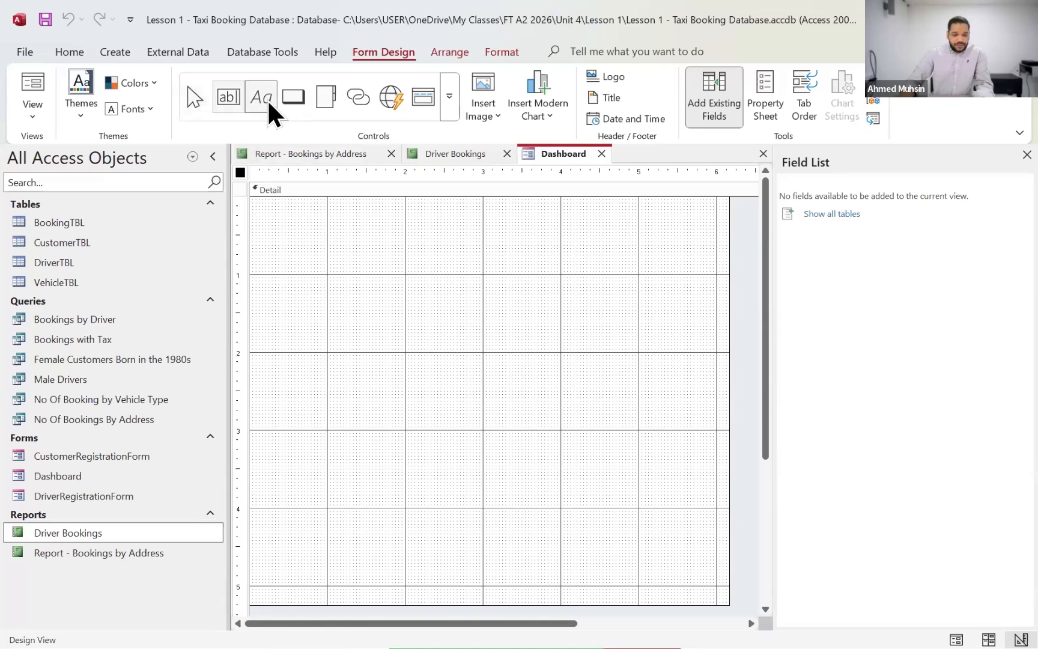
{"action": "left_click_drag", "start_coordinate": [255, 200], "coordinate": [716, 247]}
{"action": "type", "text": "Da"}
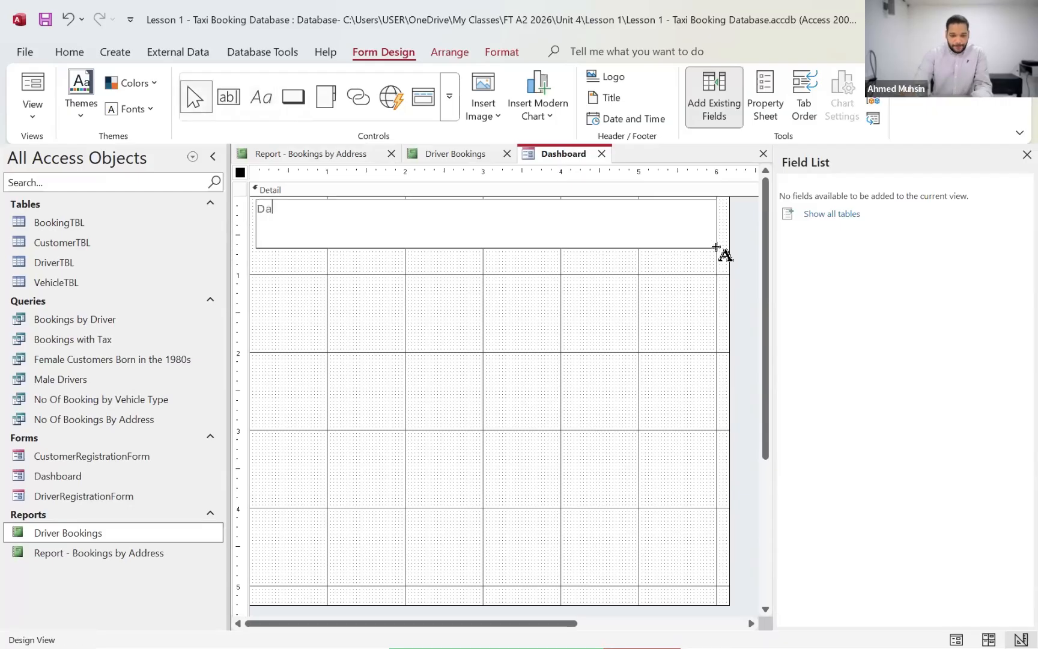
{"action": "type", "text": "shboard"}
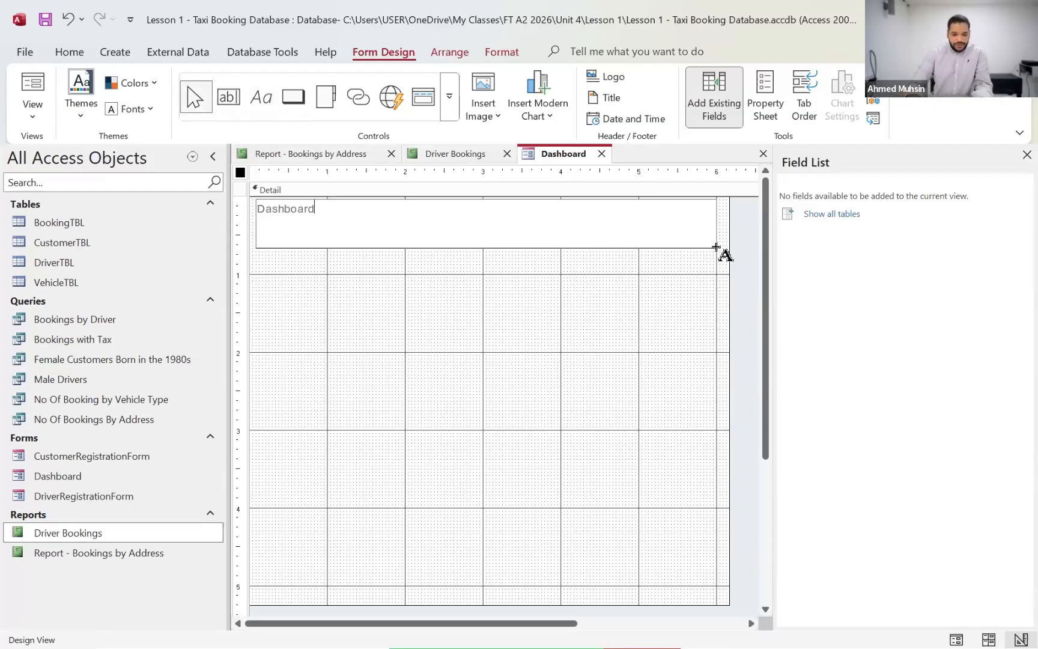
{"action": "left_click", "coordinate": [390, 278]}
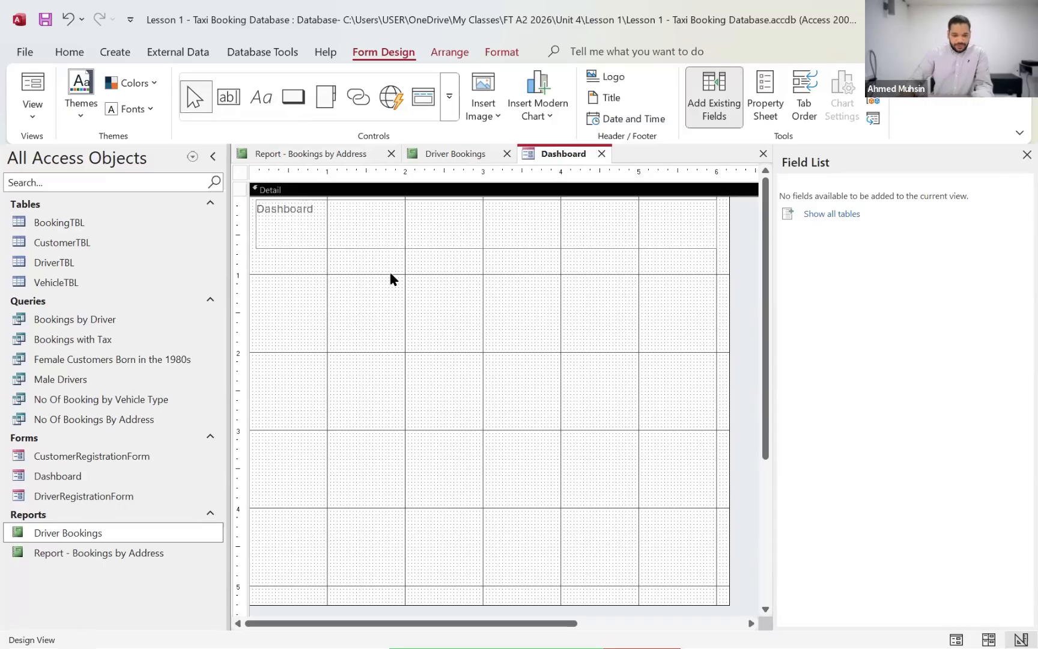
Step: Format the Dashboard title label as centred, bold, black text at font size 18
{"action": "left_click", "coordinate": [313, 235]}
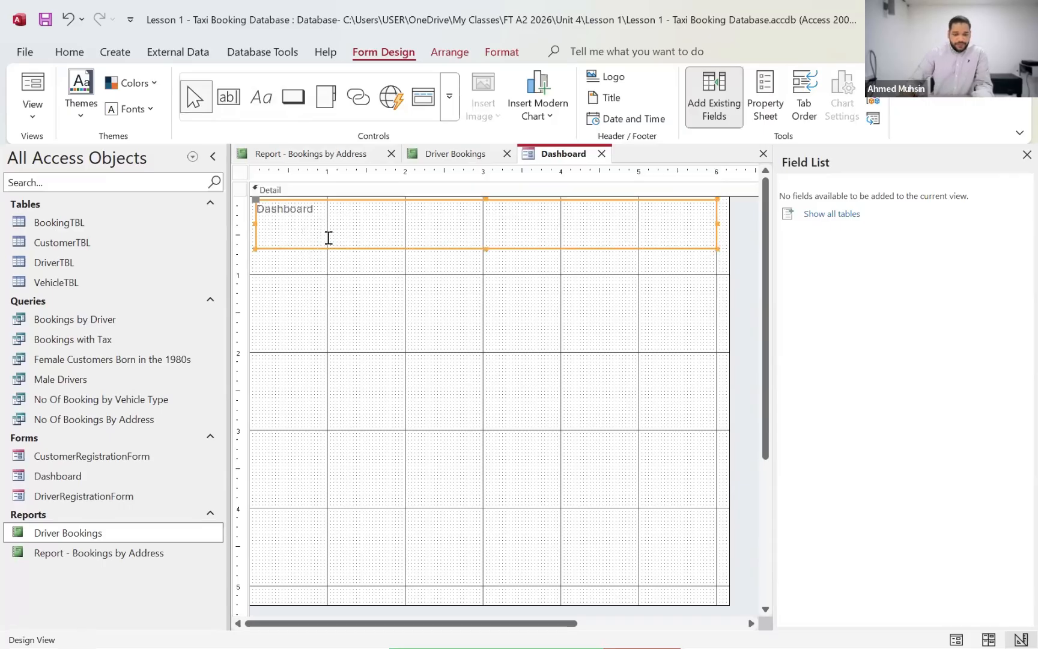
{"action": "left_click", "coordinate": [503, 53]}
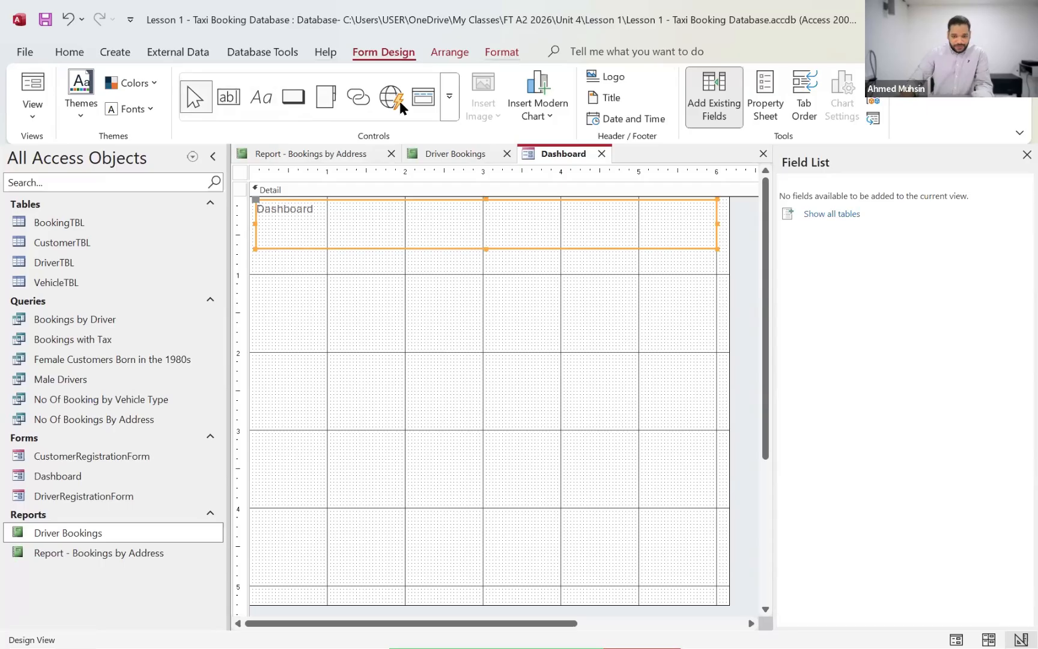
{"action": "key", "text": "ctrl+e"}
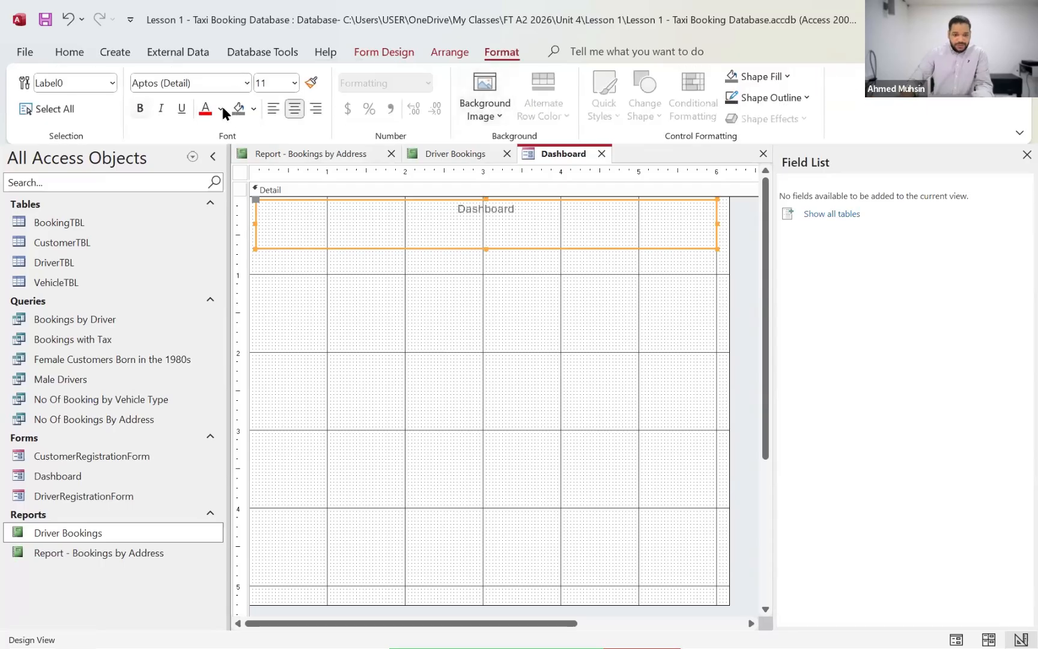
{"action": "key", "text": "ctrl+b"}
{"action": "left_click", "coordinate": [221, 109]}
{"action": "left_click", "coordinate": [229, 178]}
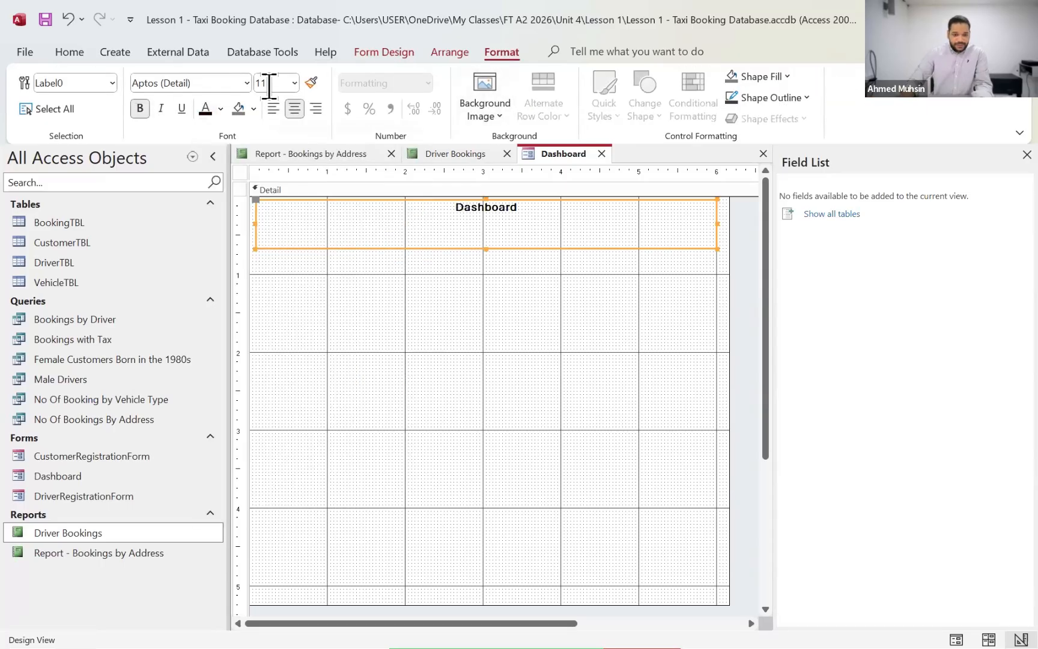
{"action": "left_click", "coordinate": [269, 83]}
{"action": "type", "text": "18"}
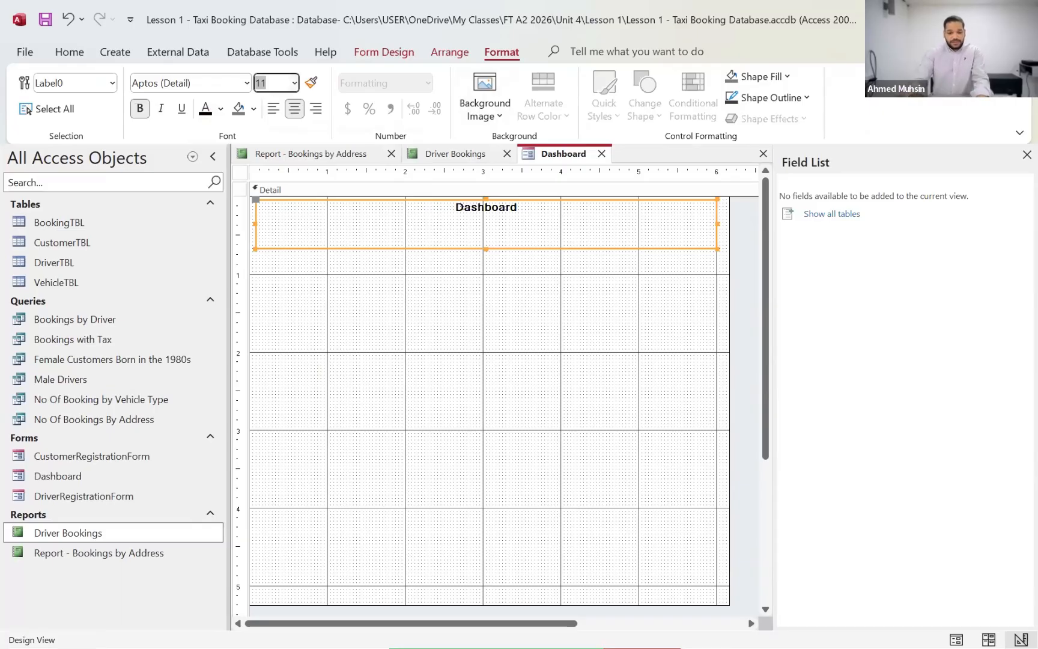
{"action": "key", "text": "Return"}
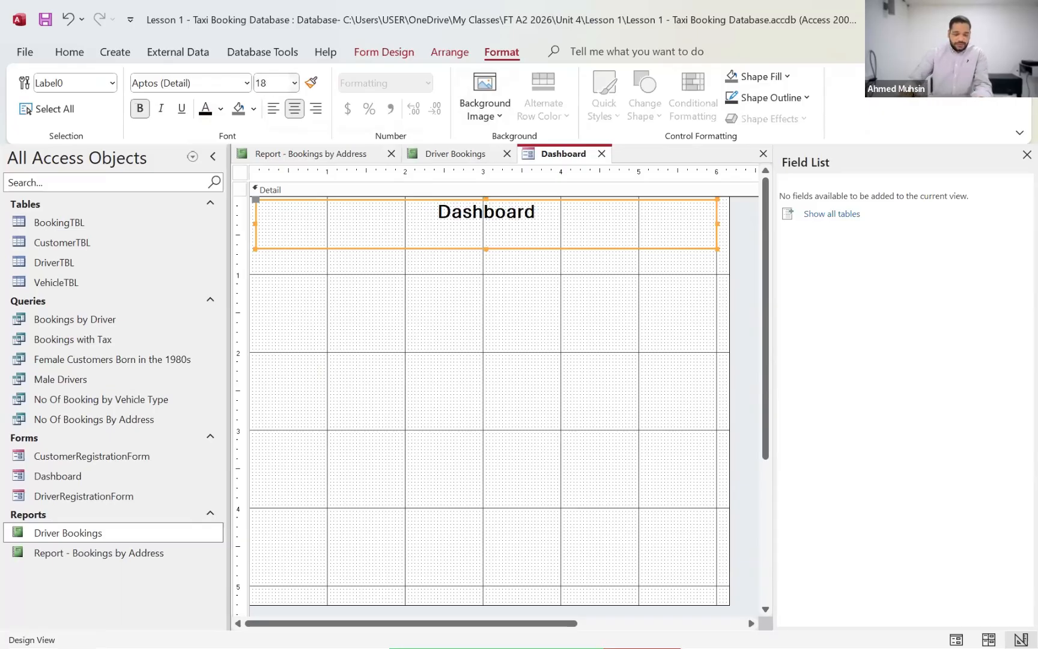
Step: Reduce the title label's height to about 0.4 inch and underline its text
{"action": "left_click", "coordinate": [487, 233]}
{"action": "left_click_drag", "start_coordinate": [487, 233], "coordinate": [487, 229]}
{"action": "left_click", "coordinate": [501, 269]}
{"action": "left_click", "coordinate": [507, 216]}
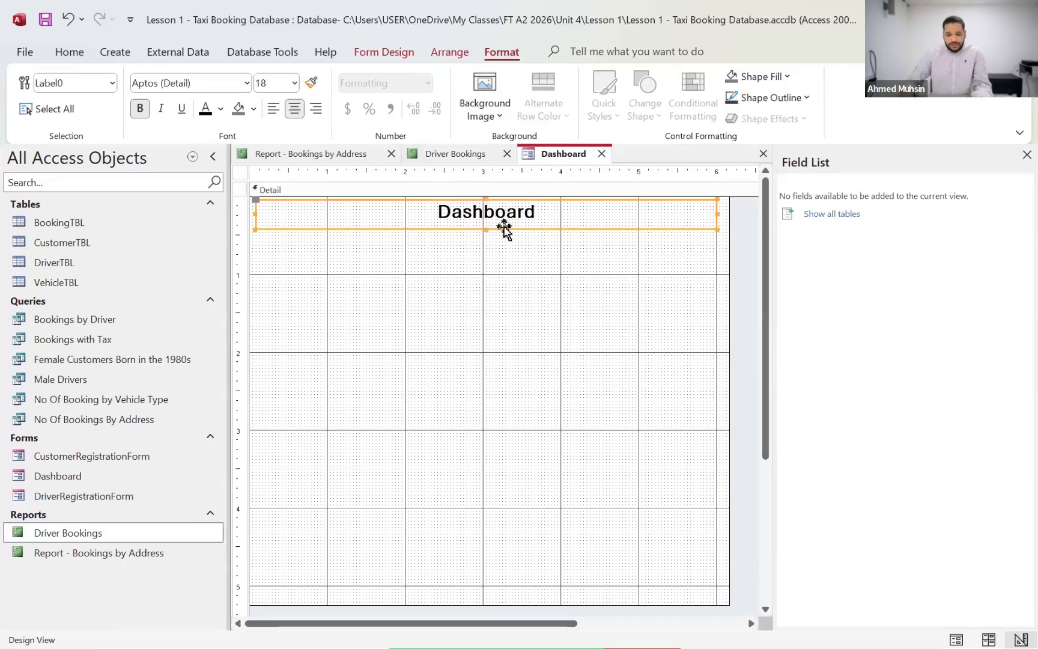
{"action": "left_click", "coordinate": [182, 108]}
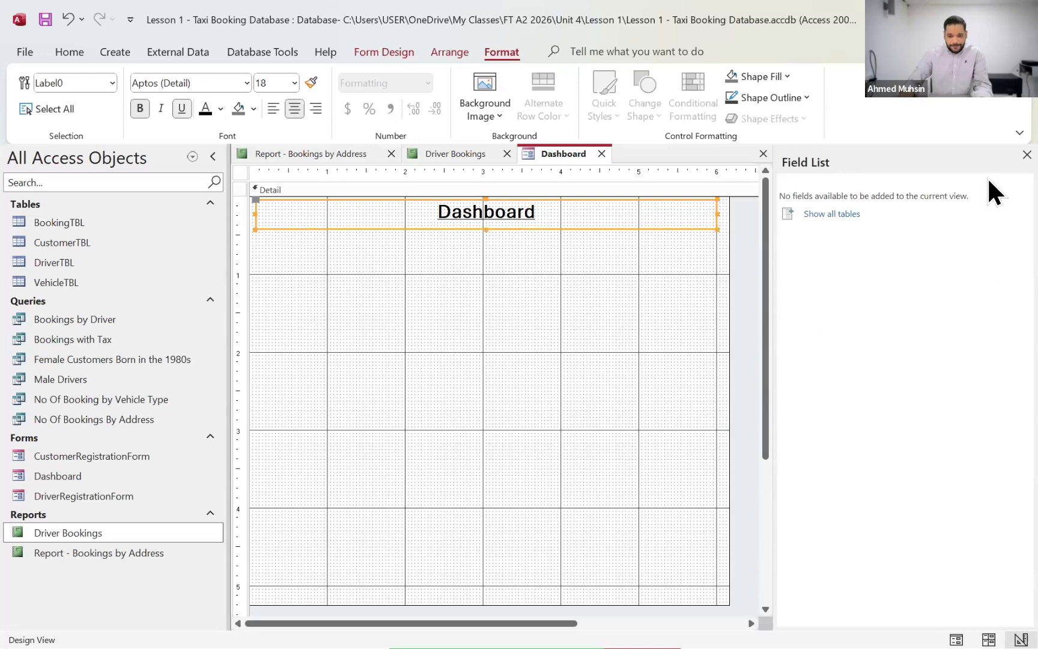
Step: Close the field list and place a command button about 1.9 by 0.6 inches, centred below the title, without using the wizard
{"action": "left_click", "coordinate": [1027, 154]}
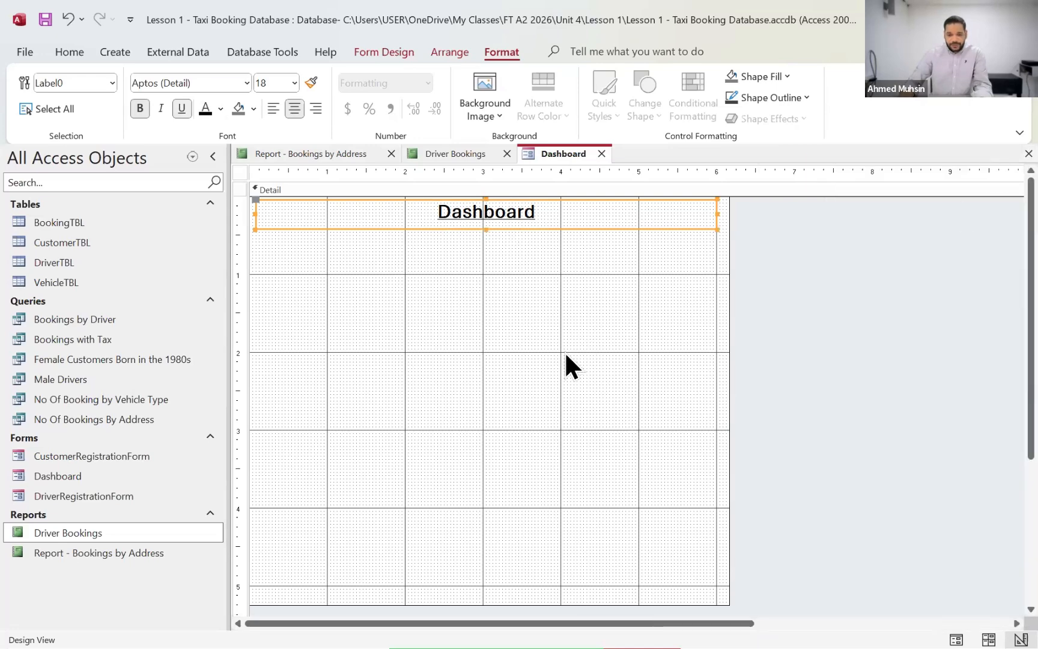
{"action": "left_click", "coordinate": [566, 355]}
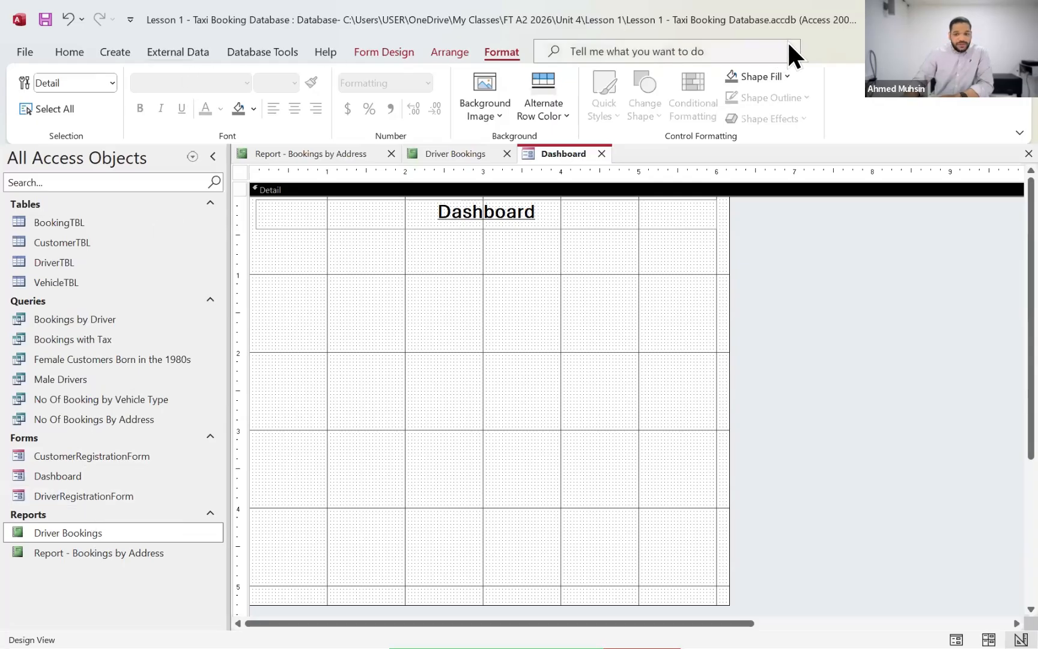
{"action": "left_click", "coordinate": [284, 53]}
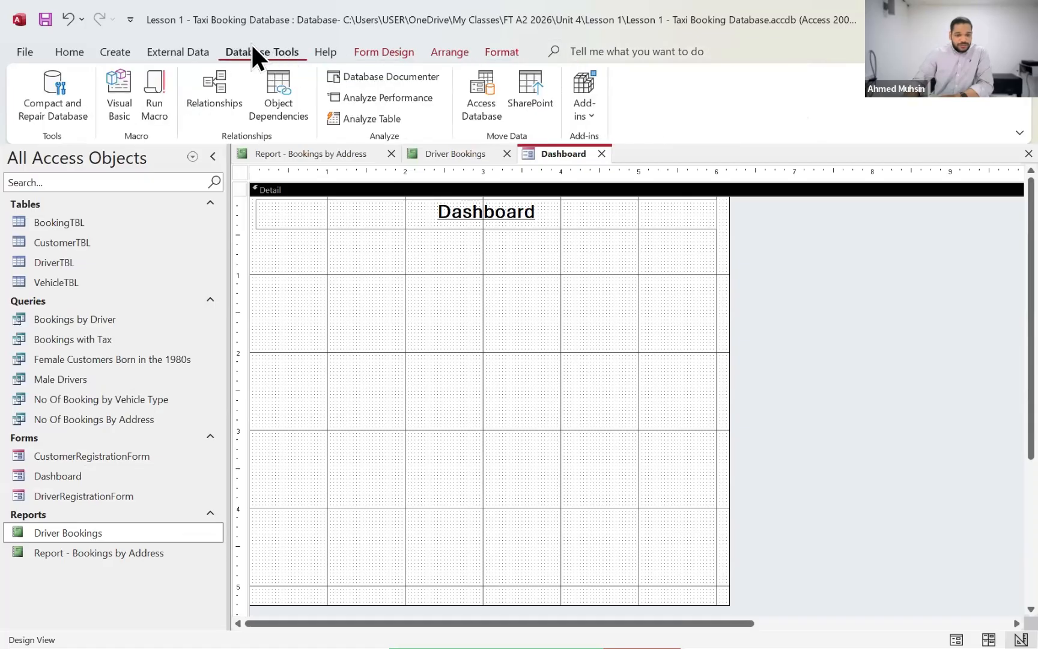
{"action": "left_click", "coordinate": [387, 54]}
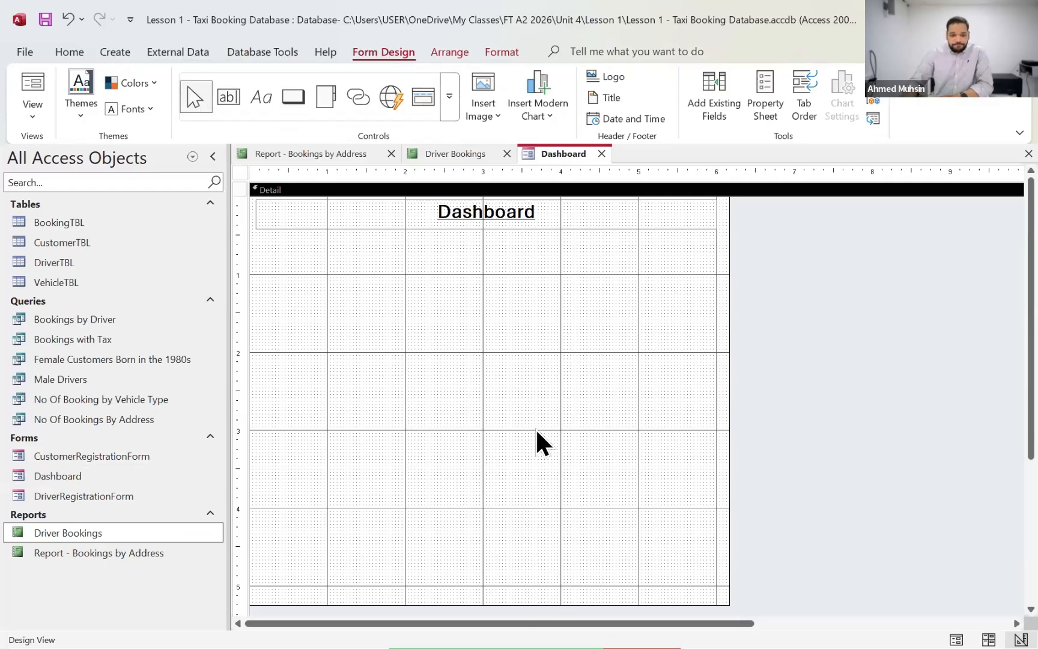
{"action": "left_click", "coordinate": [292, 98]}
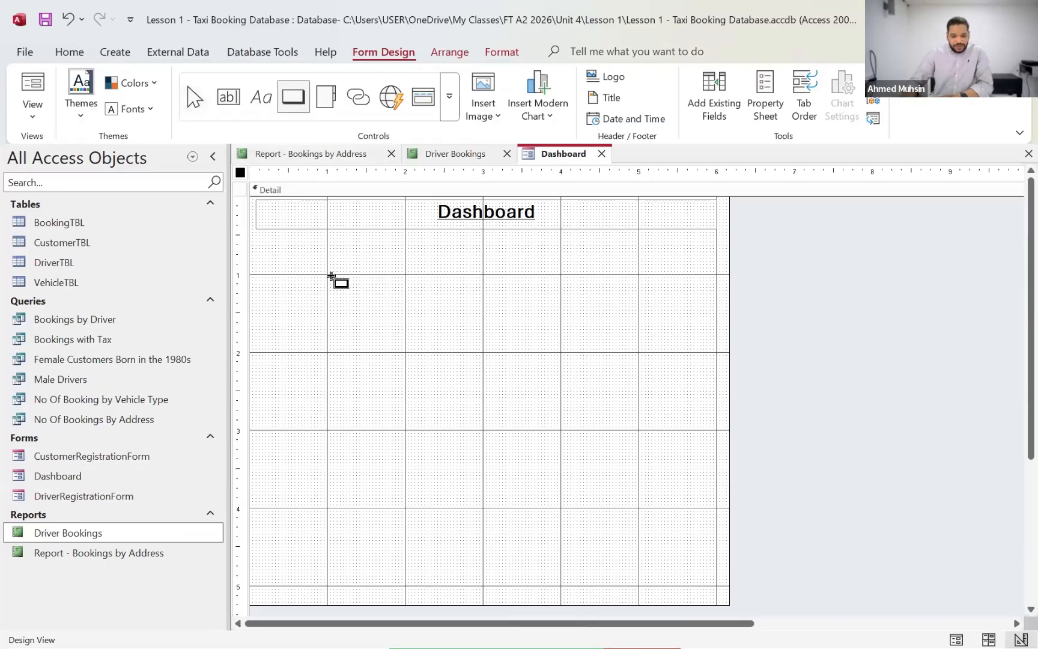
{"action": "left_click_drag", "start_coordinate": [329, 276], "coordinate": [407, 325]}
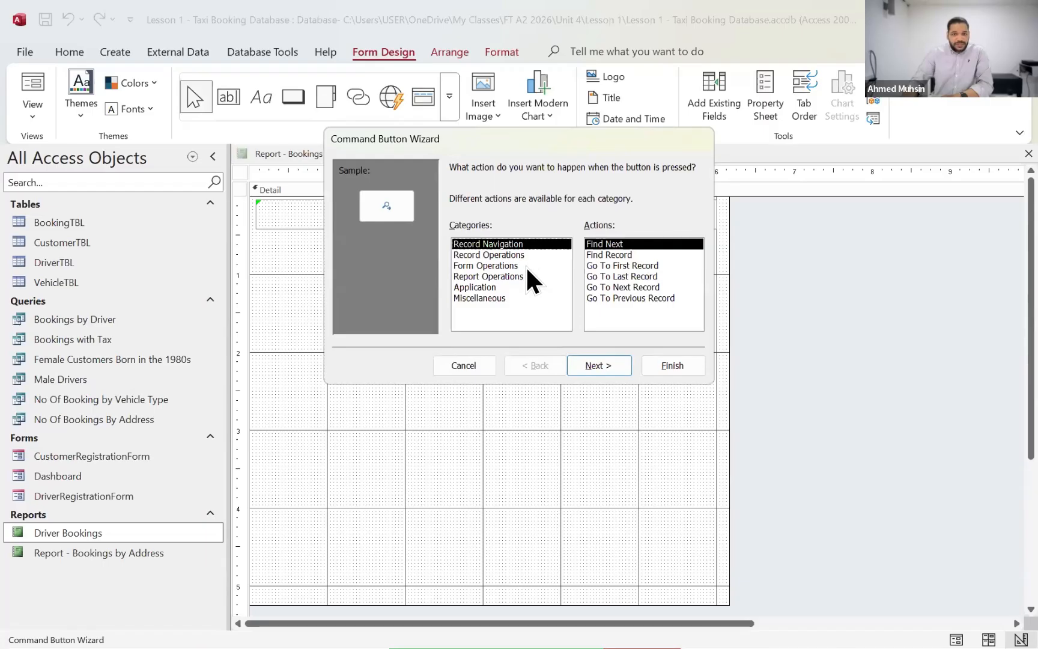
{"action": "left_click", "coordinate": [474, 365]}
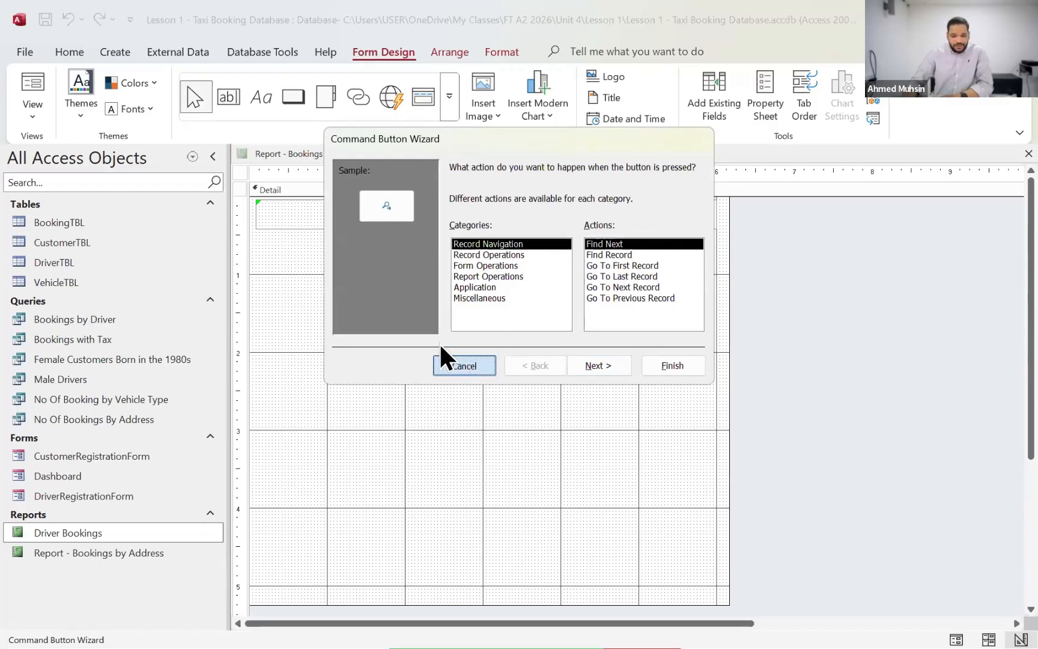
{"action": "left_click_drag", "start_coordinate": [412, 301], "coordinate": [503, 324]}
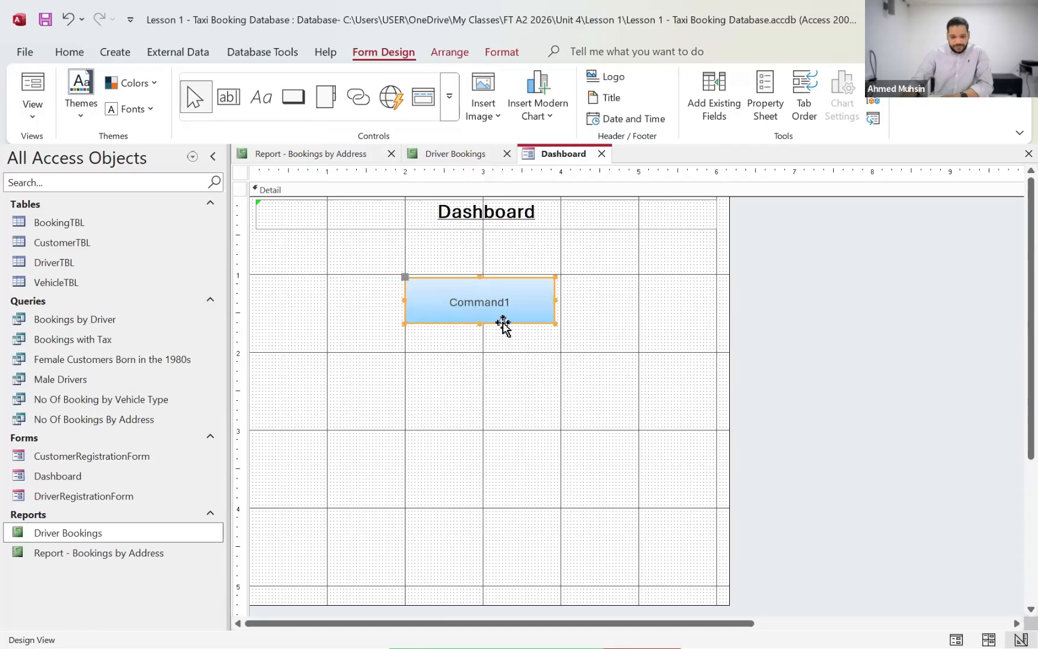
Step: Widen the command button below the title to about 2 inches
{"action": "left_click_drag", "start_coordinate": [560, 299], "coordinate": [567, 298]}
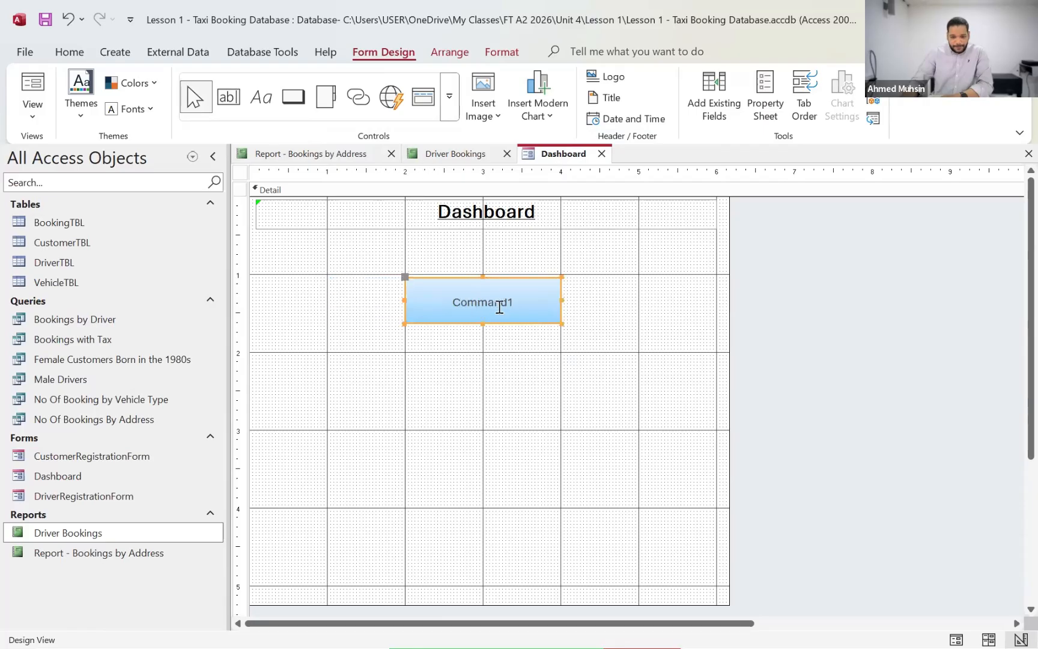
{"action": "left_click", "coordinate": [497, 354]}
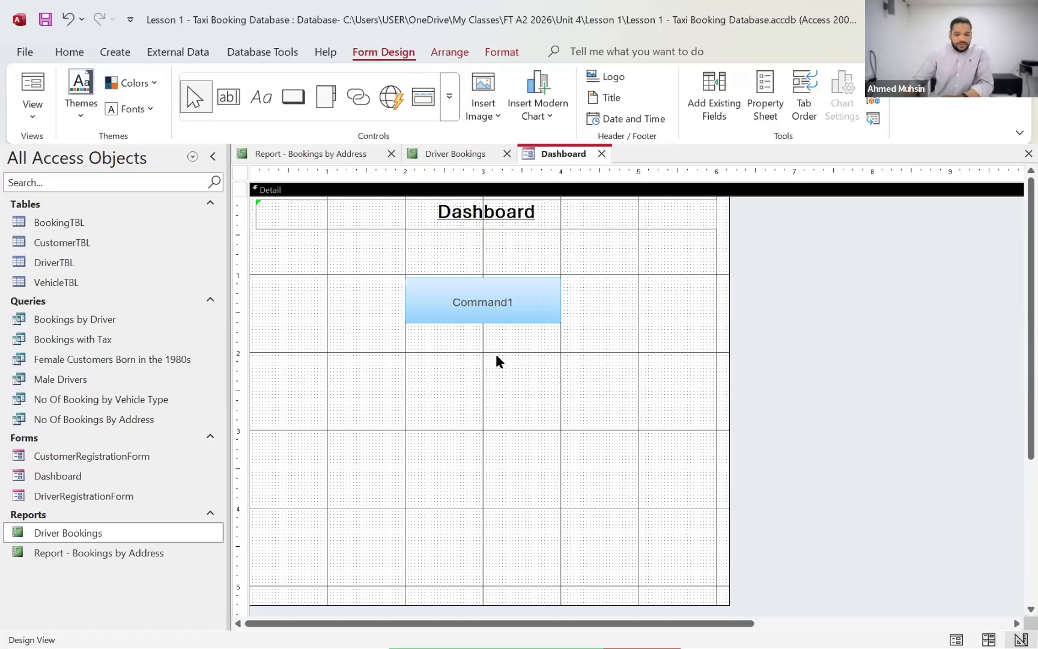
{"action": "left_click", "coordinate": [459, 294]}
{"action": "left_click", "coordinate": [460, 299]}
{"action": "left_click_drag", "start_coordinate": [461, 299], "coordinate": [516, 302]}
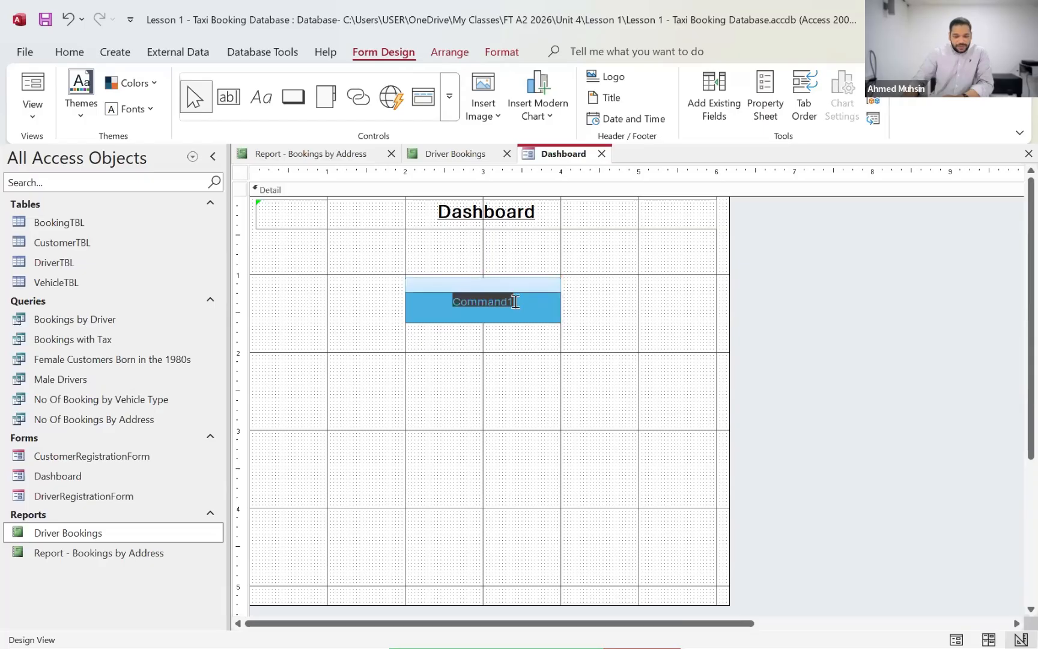
{"action": "left_click", "coordinate": [492, 369]}
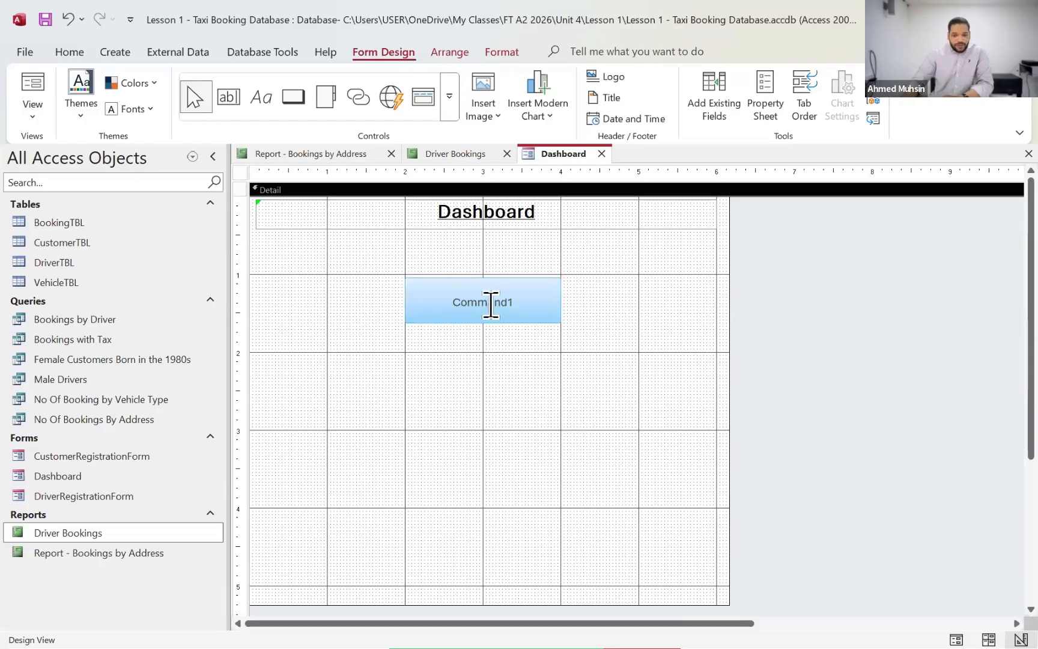
Step: Change the command button's caption to "Register Driver"
{"action": "left_click", "coordinate": [430, 311]}
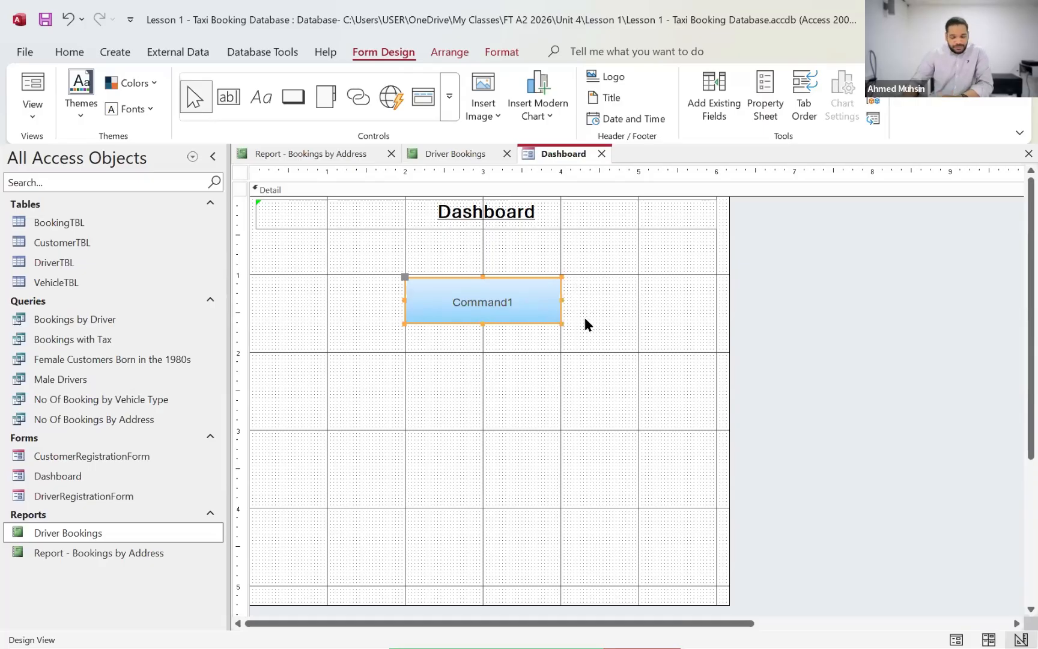
{"action": "left_click", "coordinate": [462, 302]}
{"action": "double_click", "coordinate": [515, 302]}
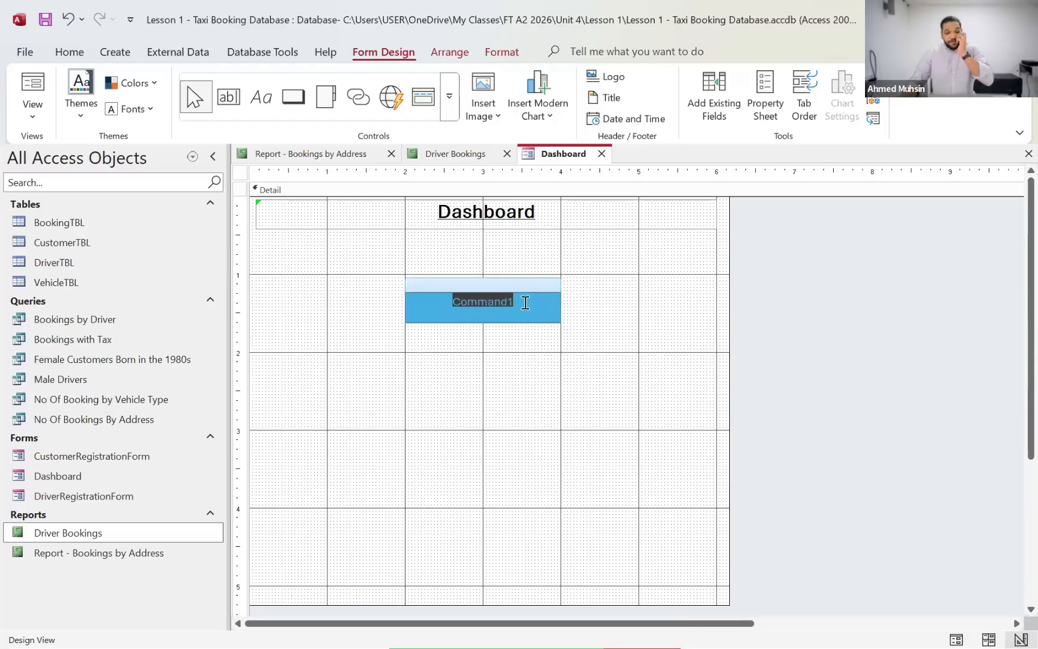
{"action": "type", "text": "Re"}
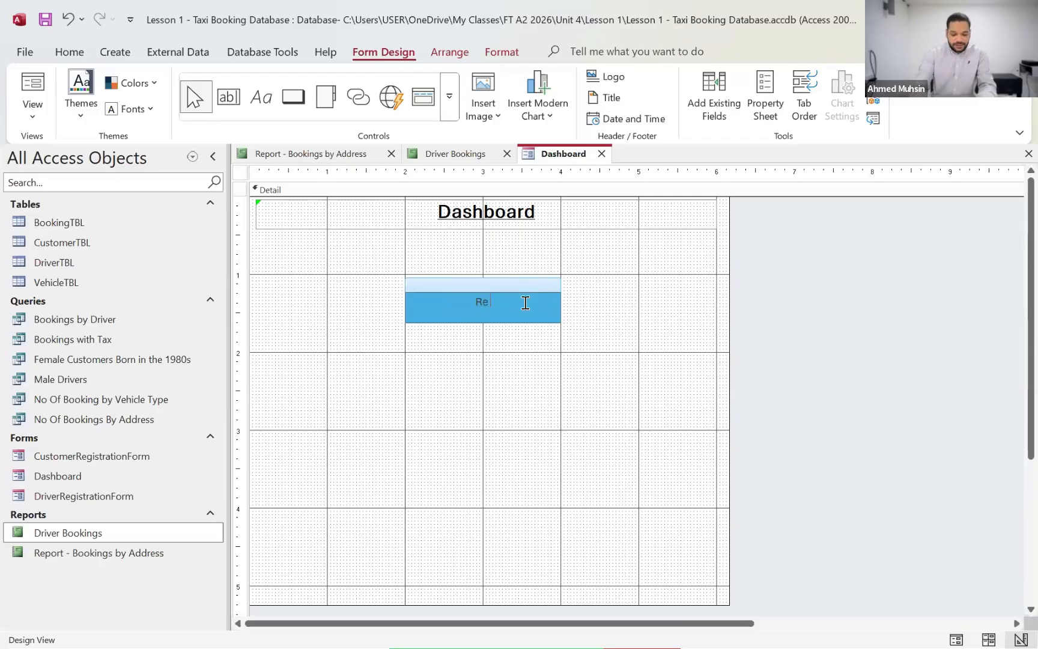
{"action": "type", "text": "gister New "}
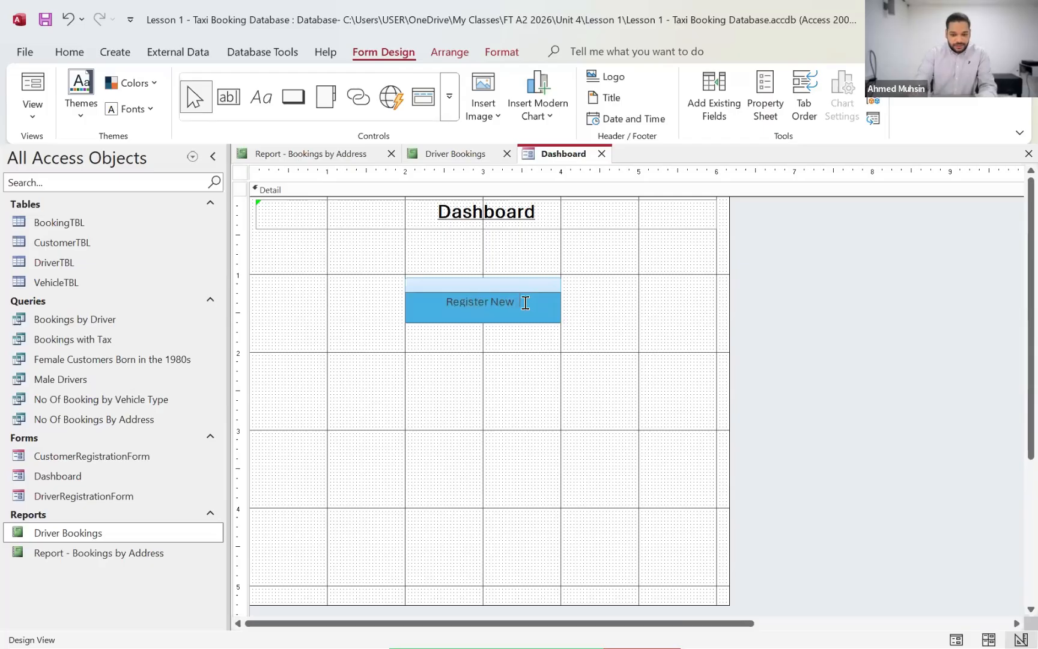
{"action": "type", "text": "Drive"}
{"action": "key", "text": "BackSpace"}
{"action": "key", "text": "BackSpace"}
{"action": "key", "text": "BackSpace"}
{"action": "key", "text": "BackSpace"}
{"action": "key", "text": "BackSpace"}
{"action": "key", "text": "BackSpace"}
{"action": "key", "text": "BackSpace"}
{"action": "key", "text": "BackSpace"}
{"action": "key", "text": "BackSpace"}
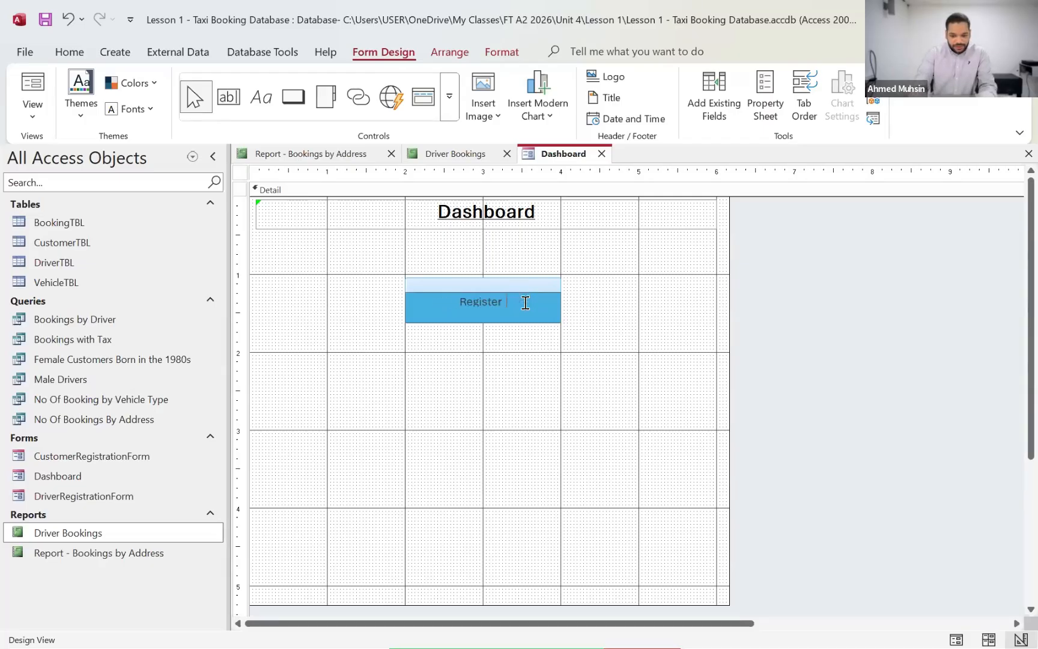
{"action": "type", "text": "Driver"}
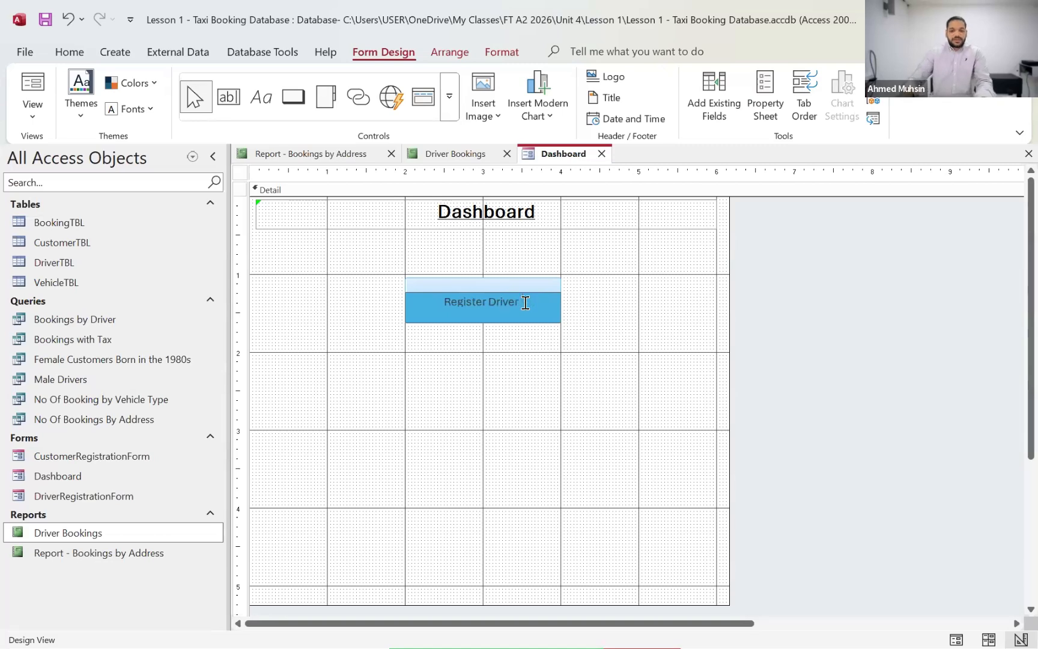
{"action": "left_click", "coordinate": [457, 456]}
Step: Format the Register Driver button's caption as bold, black text at font size 14
{"action": "left_click", "coordinate": [468, 307]}
{"action": "left_click_drag", "start_coordinate": [433, 303], "coordinate": [561, 302]}
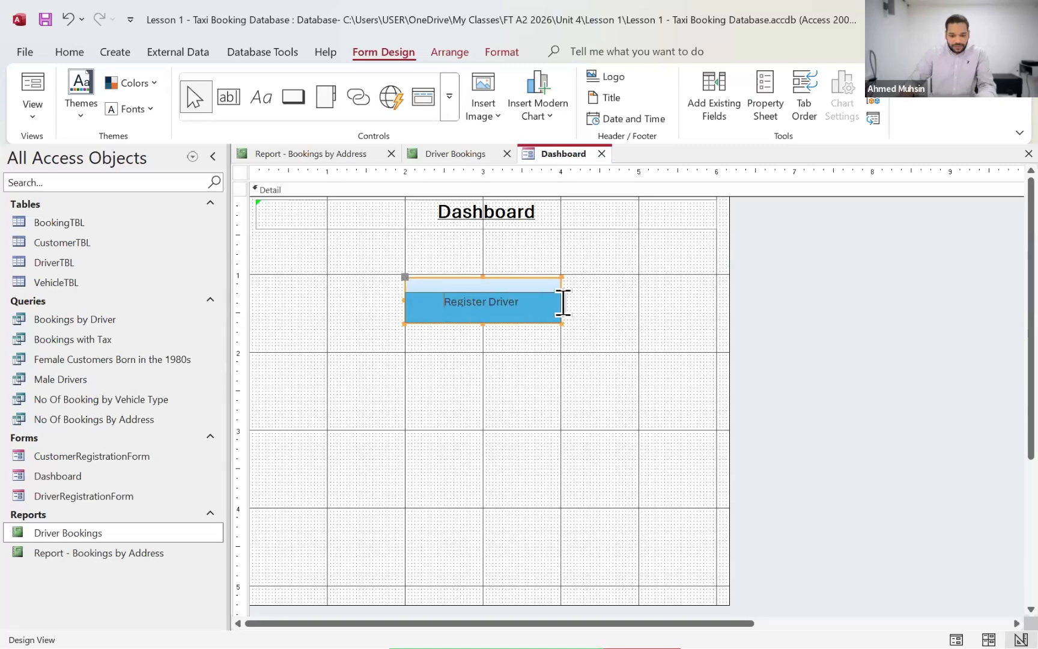
{"action": "left_click", "coordinate": [492, 53]}
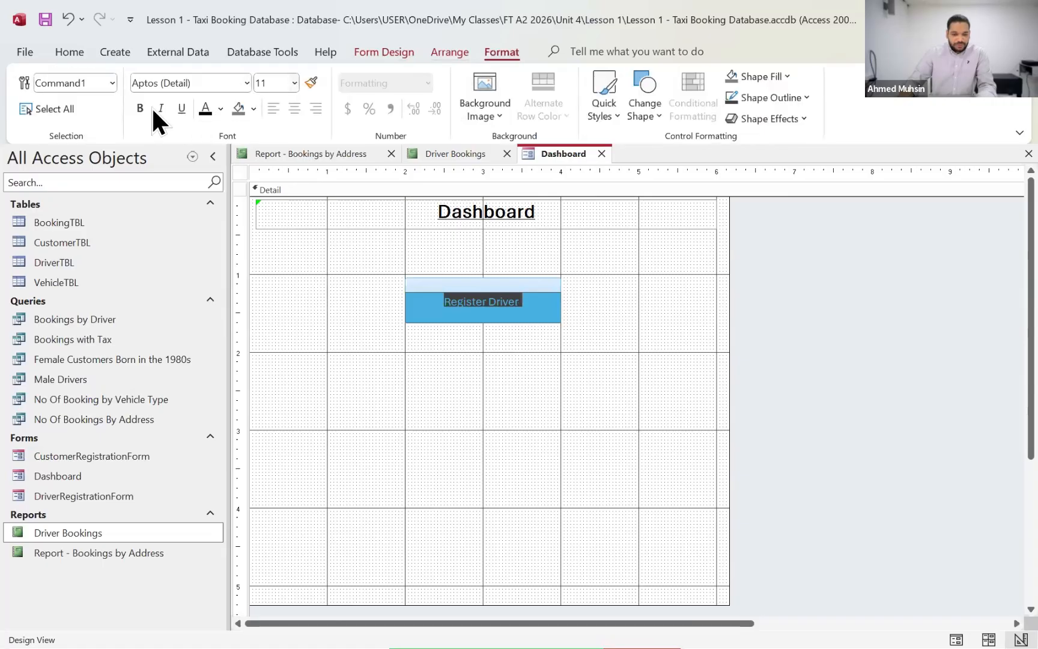
{"action": "left_click", "coordinate": [274, 83]}
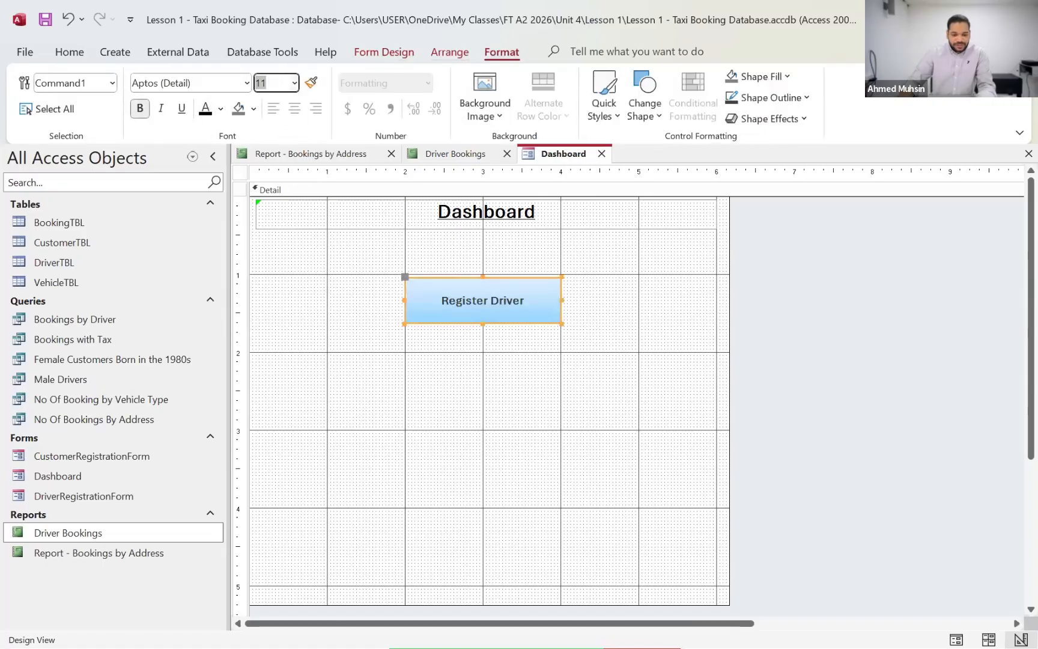
{"action": "type", "text": "14"}
{"action": "key", "text": "Return"}
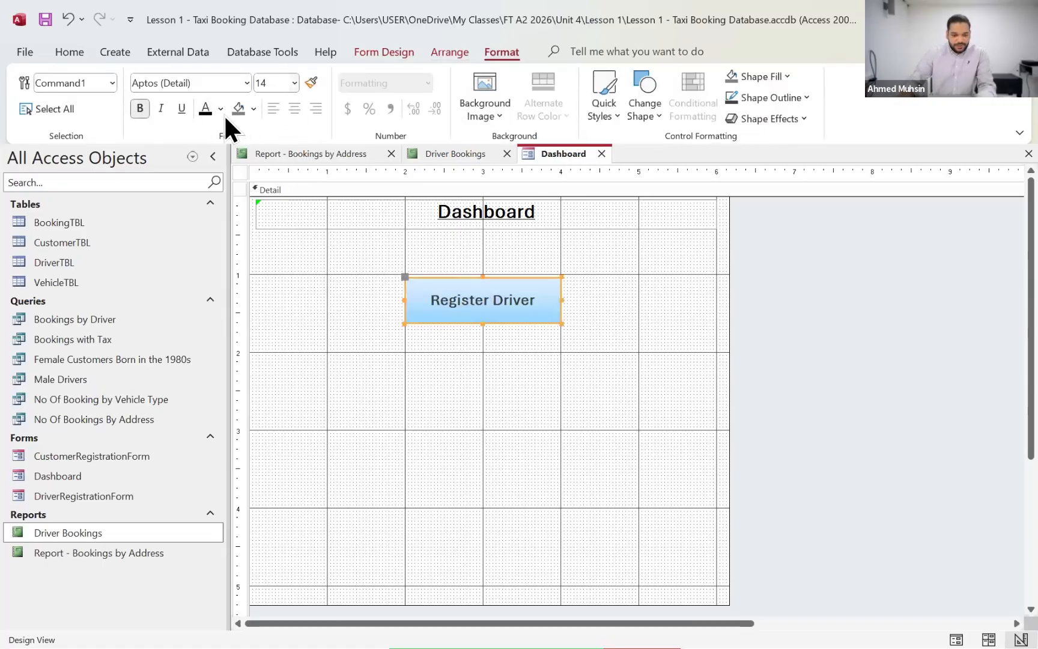
{"action": "left_click", "coordinate": [471, 383]}
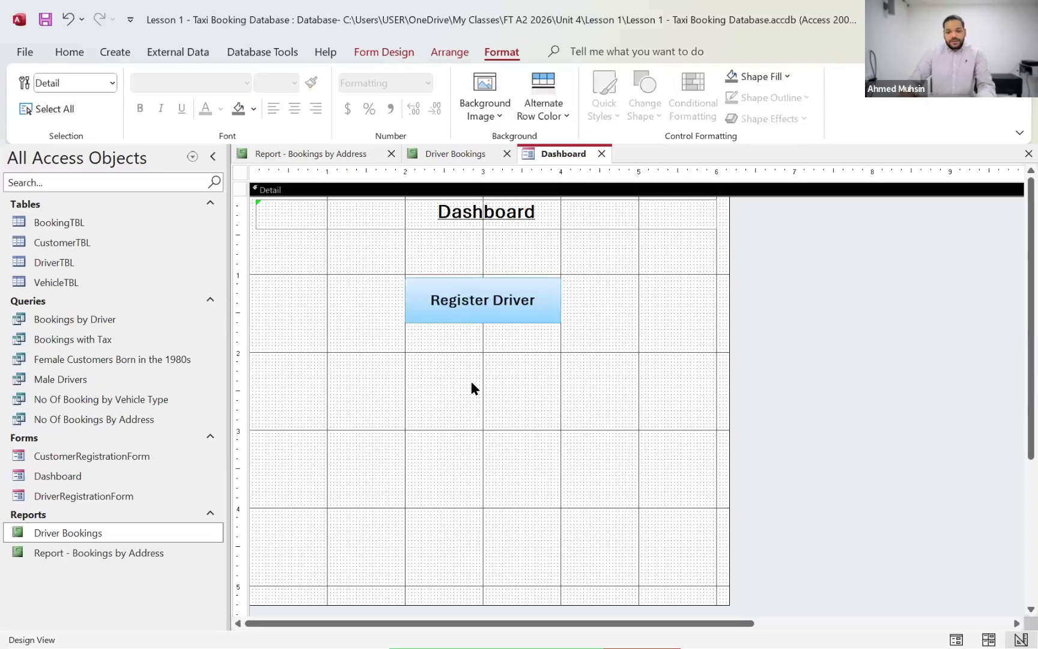
Step: Nudge the Register Driver button slightly down so its upper edge sits about 1.1 inches below the start of the Detail section
{"action": "left_click", "coordinate": [511, 322]}
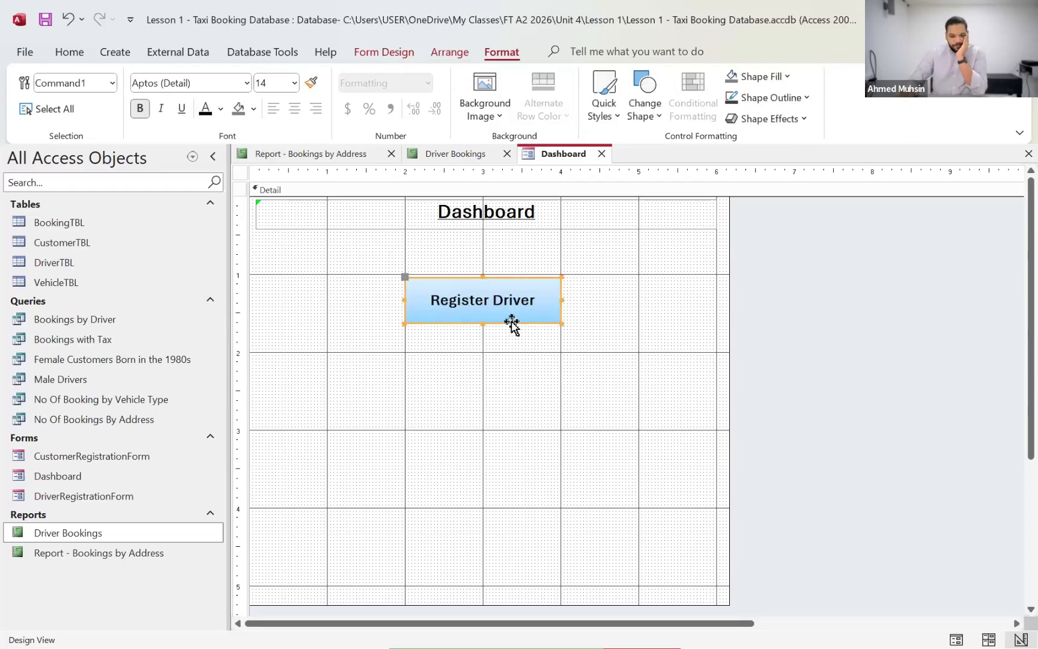
{"action": "key", "text": "Down"}
{"action": "key", "text": "Down"}
{"action": "key", "text": "Down"}
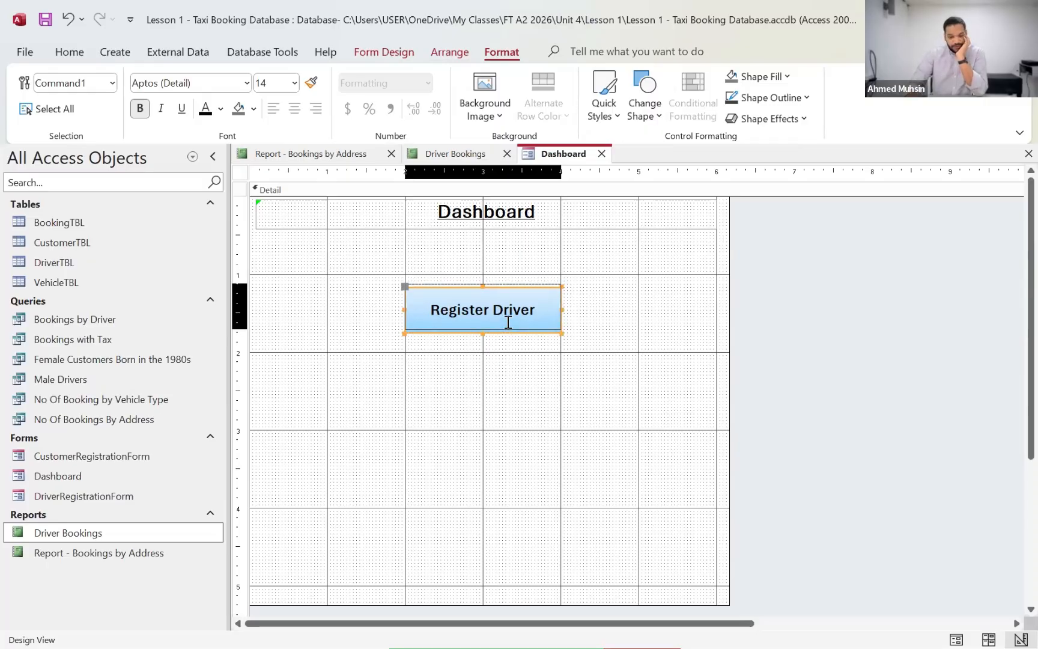
{"action": "key", "text": "Up"}
{"action": "key", "text": "Up"}
{"action": "key", "text": "Up"}
{"action": "key", "text": "Up"}
{"action": "key", "text": "Up"}
{"action": "key", "text": "Up"}
{"action": "key", "text": "Up"}
{"action": "key", "text": "Up"}
{"action": "key", "text": "Up"}
{"action": "key", "text": "Up"}
{"action": "key", "text": "Up"}
{"action": "key", "text": "Up"}
{"action": "key", "text": "Up"}
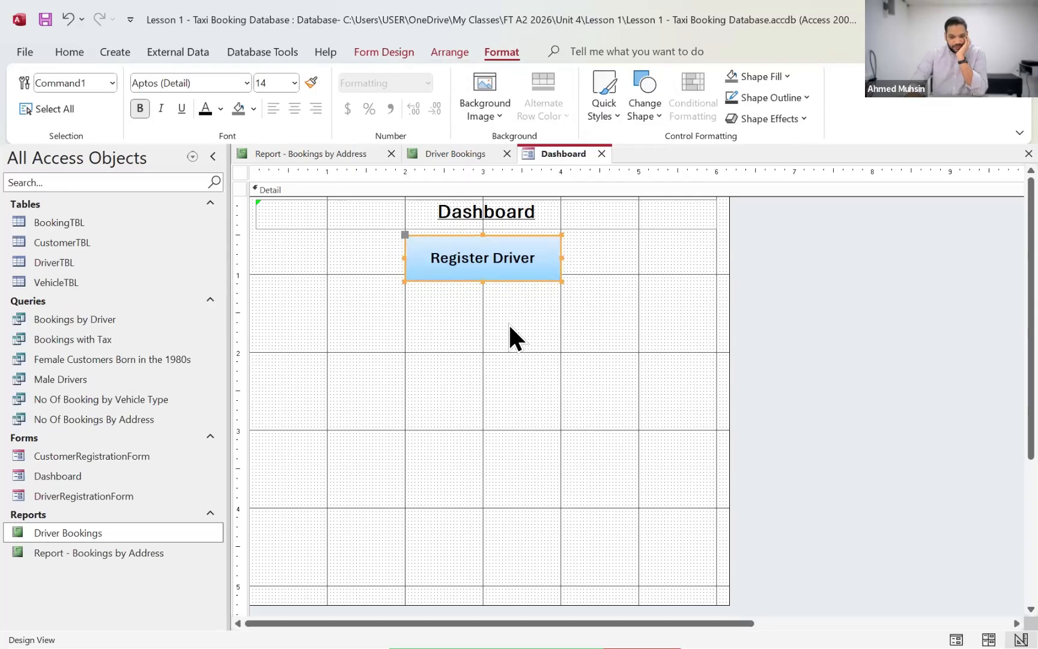
{"action": "key", "text": "Down"}
{"action": "key", "text": "Down"}
{"action": "key", "text": "Down"}
{"action": "key", "text": "Down"}
{"action": "key", "text": "Down"}
{"action": "key", "text": "Down"}
{"action": "key", "text": "Down"}
{"action": "key", "text": "Down"}
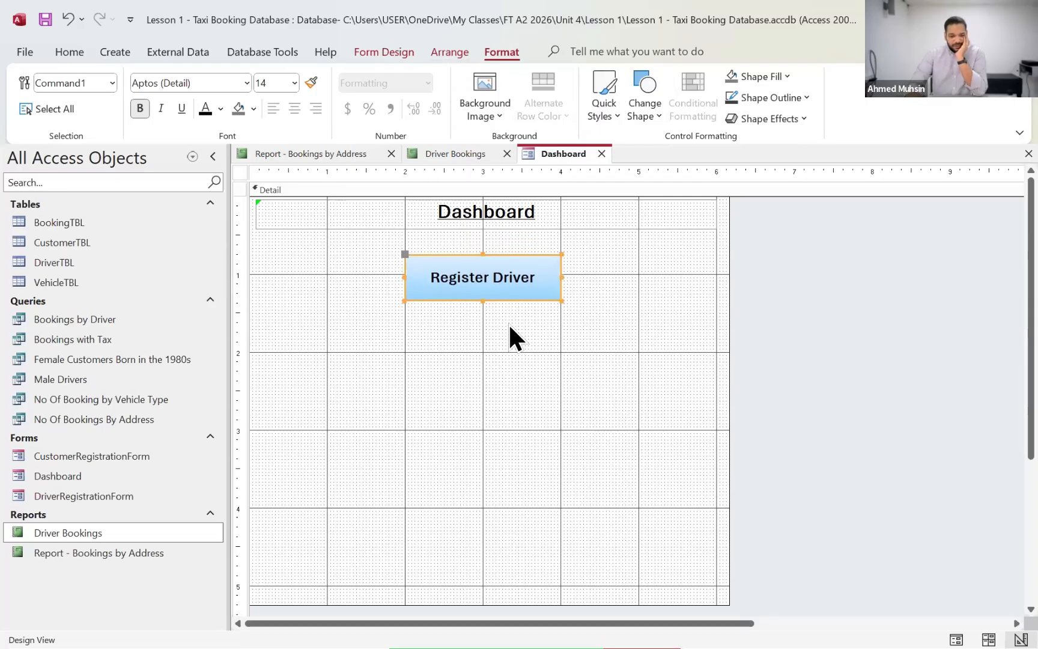
{"action": "key", "text": "Down"}
{"action": "key", "text": "Down"}
{"action": "key", "text": "Down"}
{"action": "key", "text": "Down"}
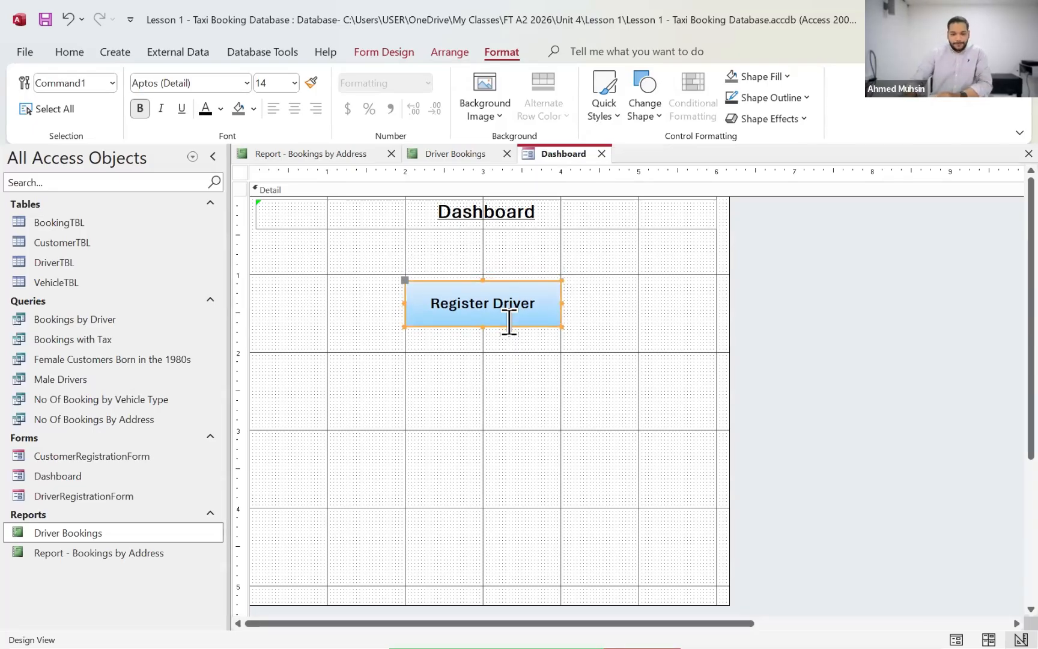
Step: Nudge the Dashboard title label down by about 0.1 inch and deselect it
{"action": "left_click", "coordinate": [507, 225]}
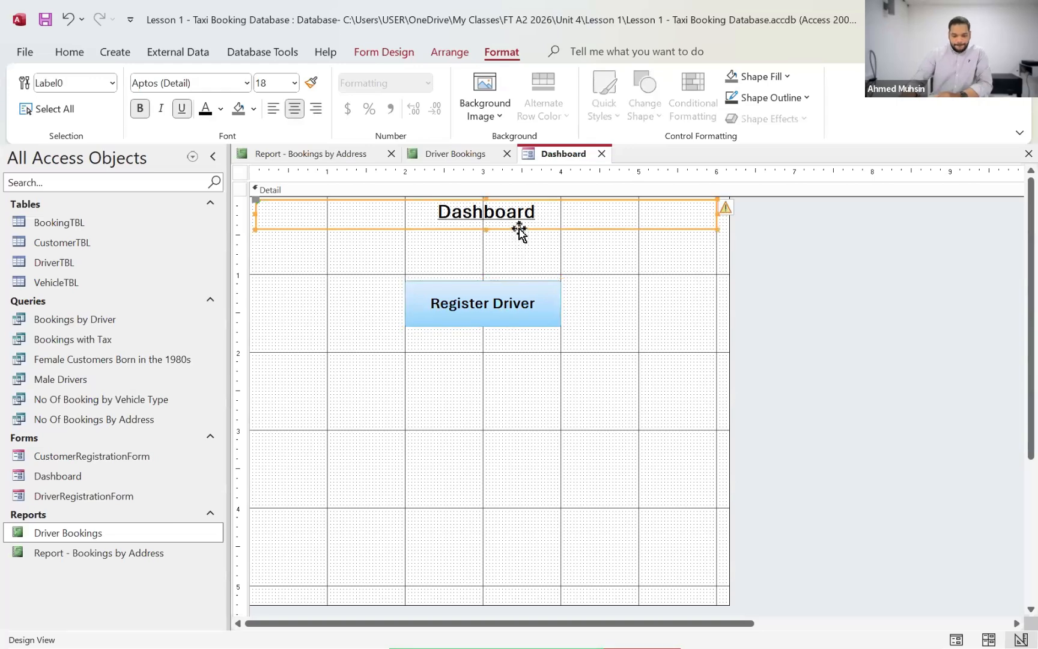
{"action": "key", "text": "Down"}
{"action": "key", "text": "Down"}
{"action": "key", "text": "Down"}
{"action": "key", "text": "Down"}
{"action": "key", "text": "Down"}
{"action": "key", "text": "Down"}
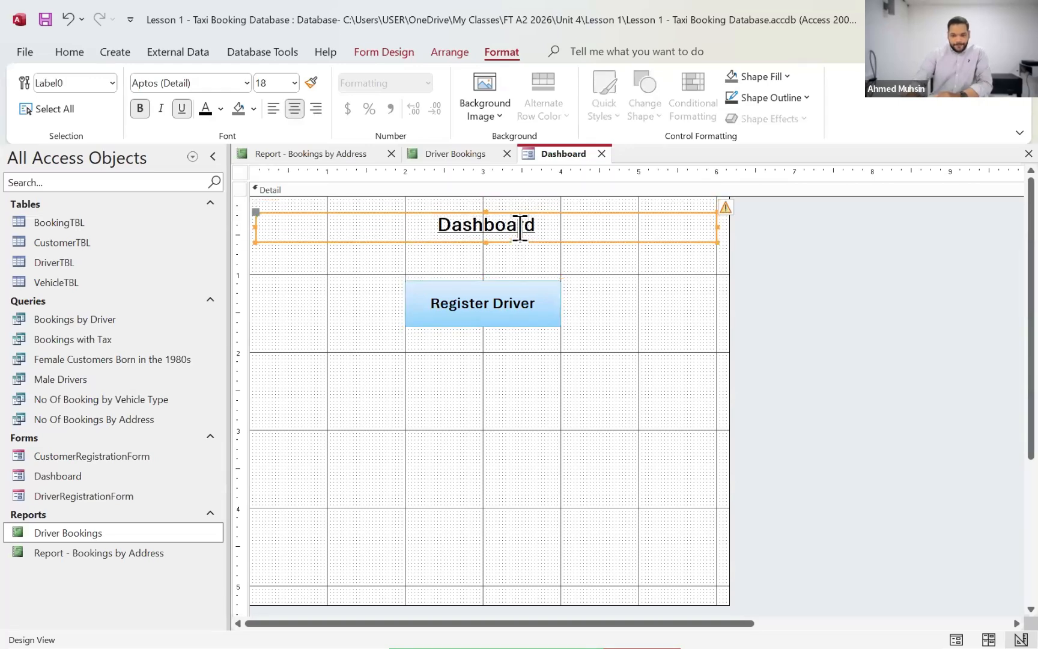
{"action": "key", "text": "Up"}
{"action": "key", "text": "Up"}
{"action": "key", "text": "Up"}
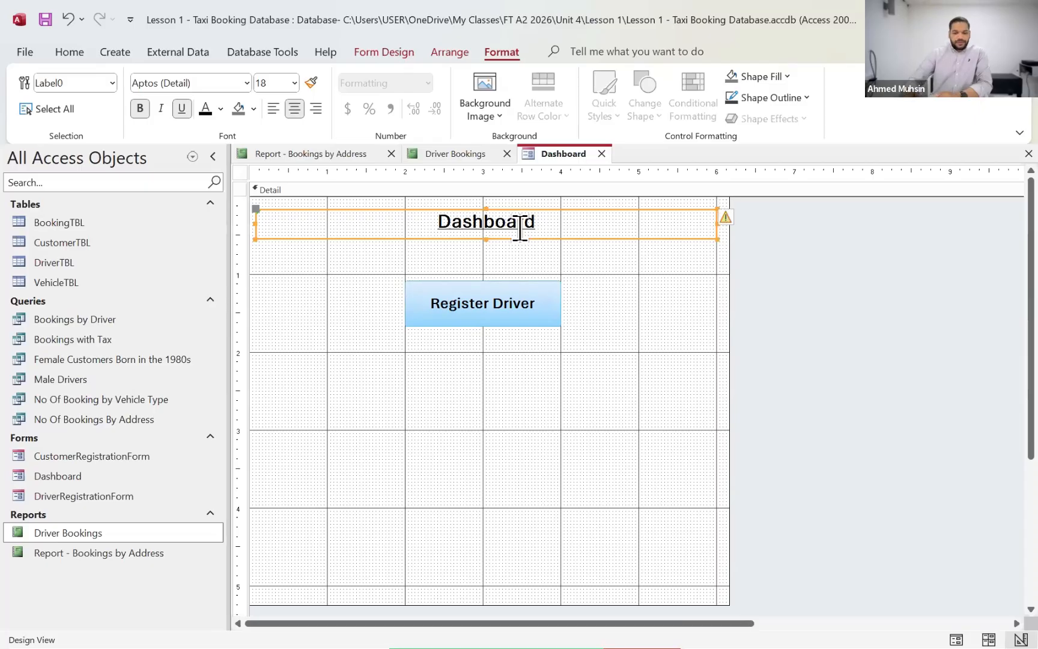
{"action": "left_click", "coordinate": [909, 385]}
{"action": "left_click", "coordinate": [613, 347]}
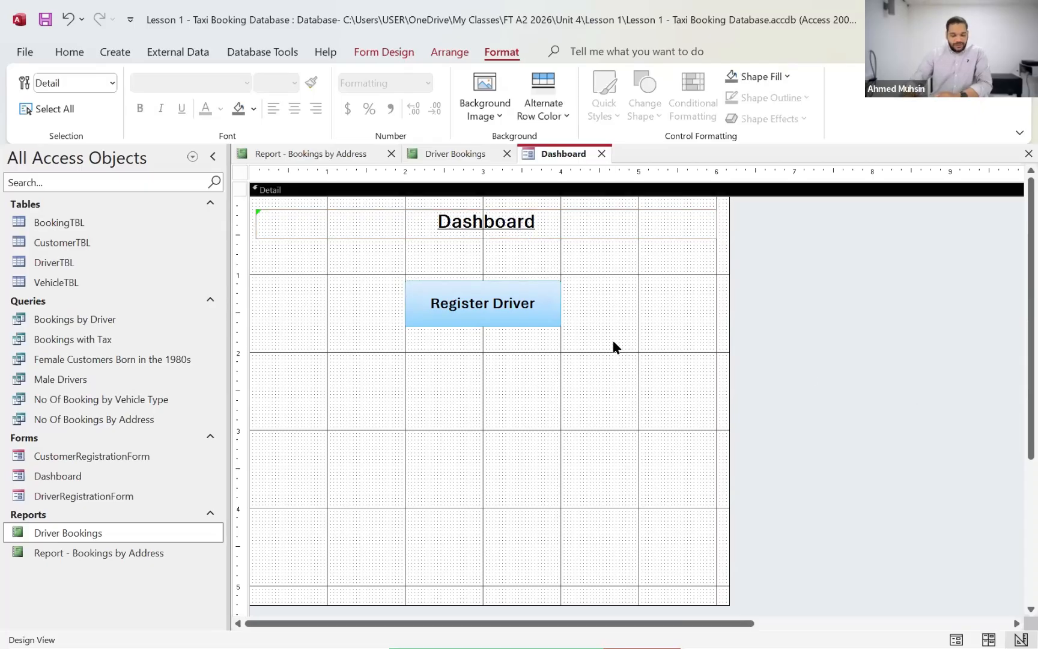
{"action": "left_click", "coordinate": [527, 324]}
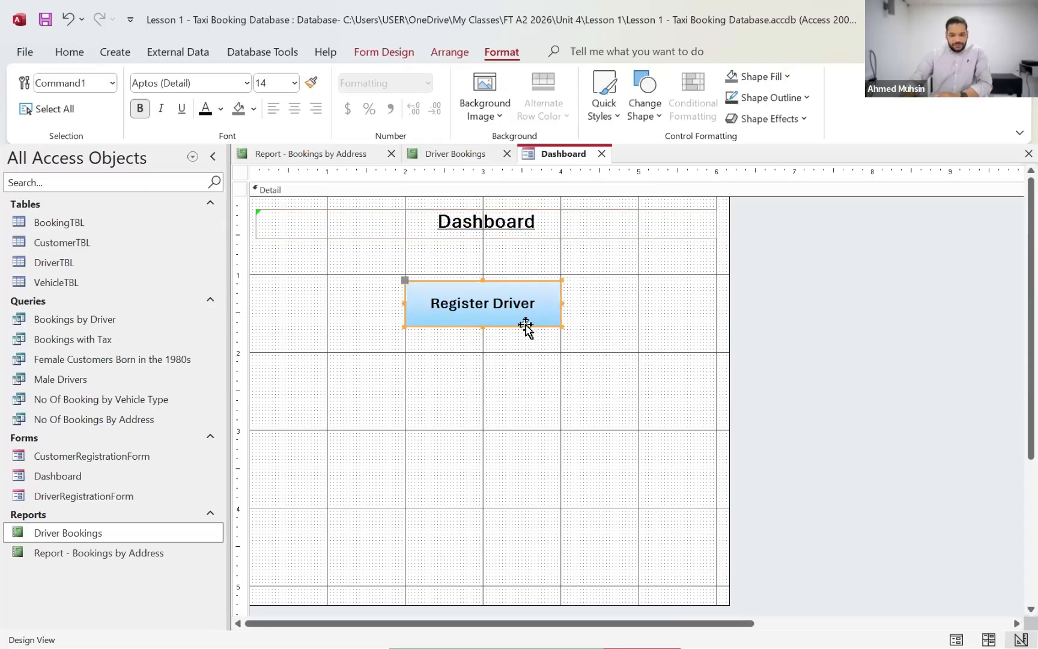
{"action": "right_click", "coordinate": [526, 325]}
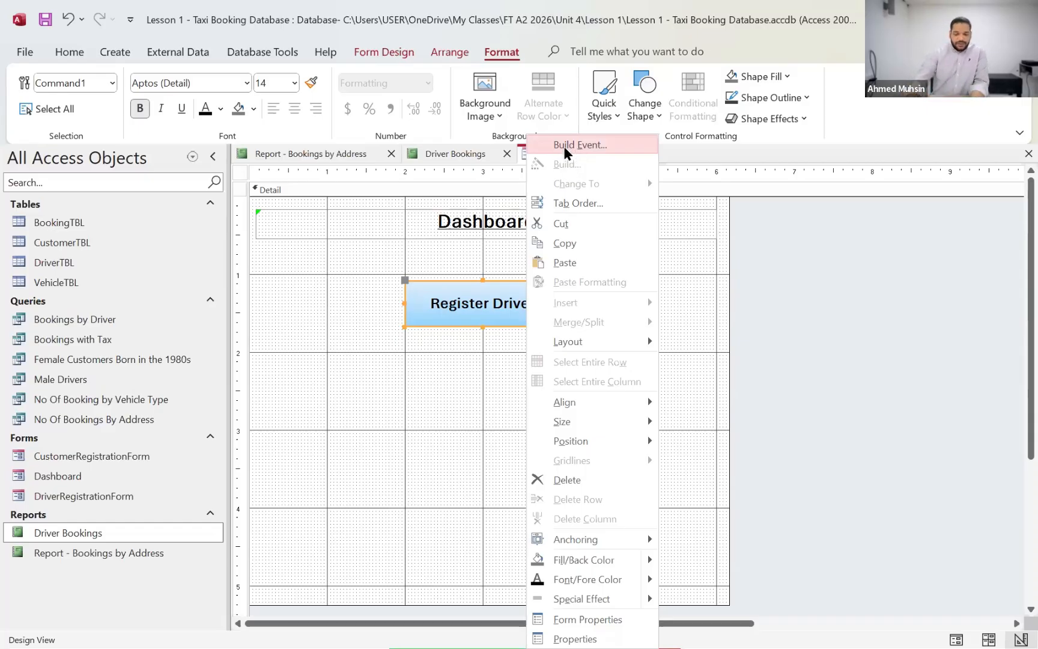
{"action": "key", "text": "super+plus"}
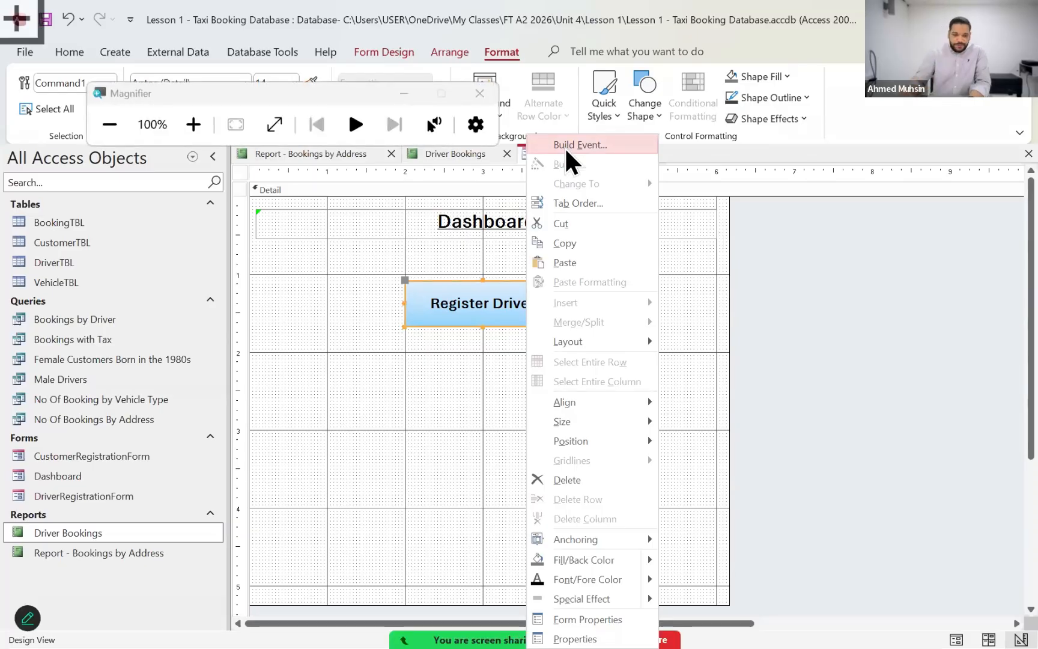
{"action": "left_click", "coordinate": [402, 95]}
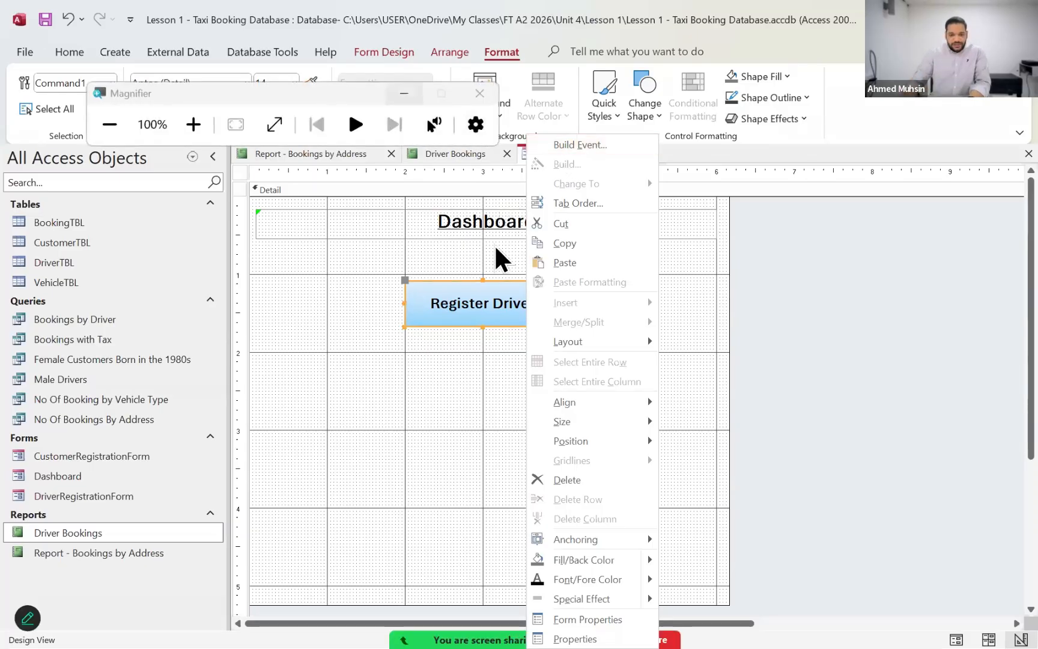
{"action": "key", "text": "Escape"}
Step: Start building the Register Driver button's click event with the Macro Builder
{"action": "right_click", "coordinate": [499, 304]}
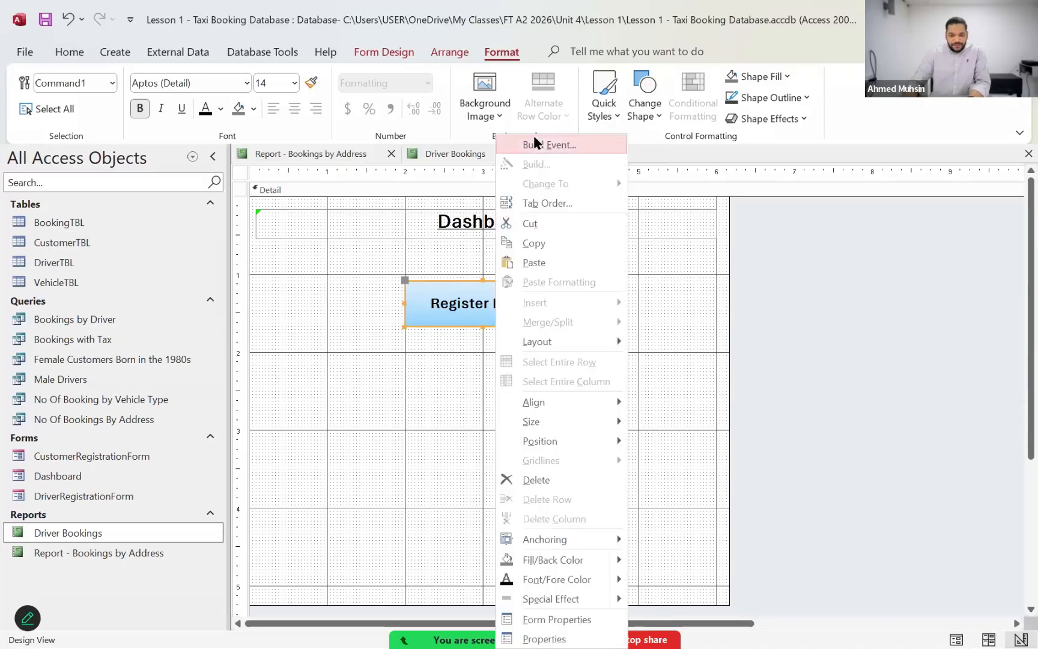
{"action": "left_click", "coordinate": [528, 144]}
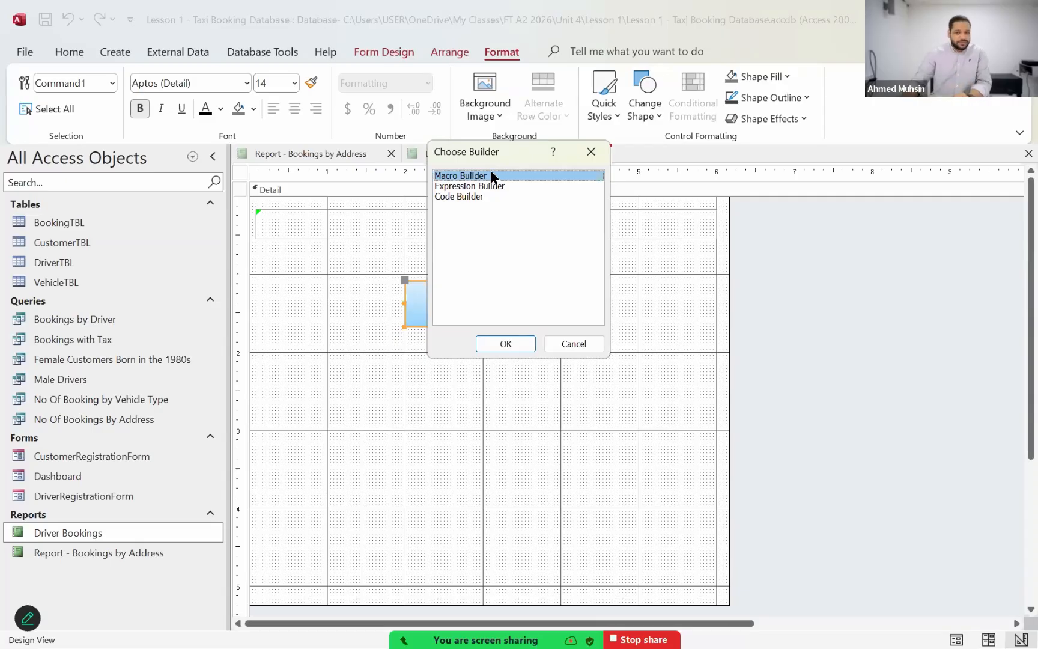
{"action": "left_click", "coordinate": [495, 342]}
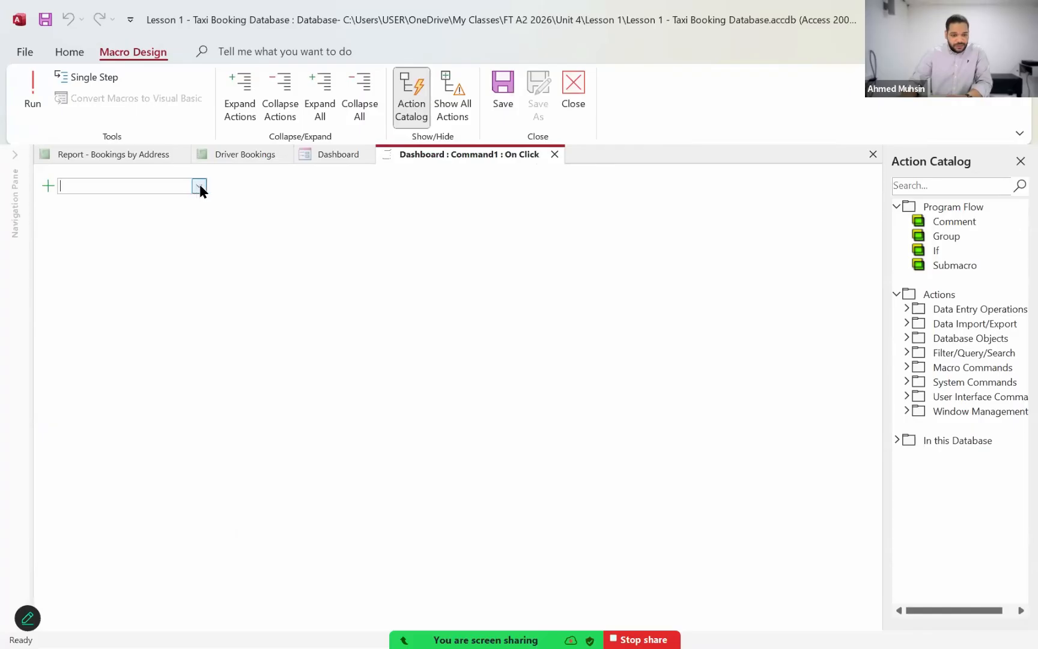
{"action": "left_click", "coordinate": [199, 186]}
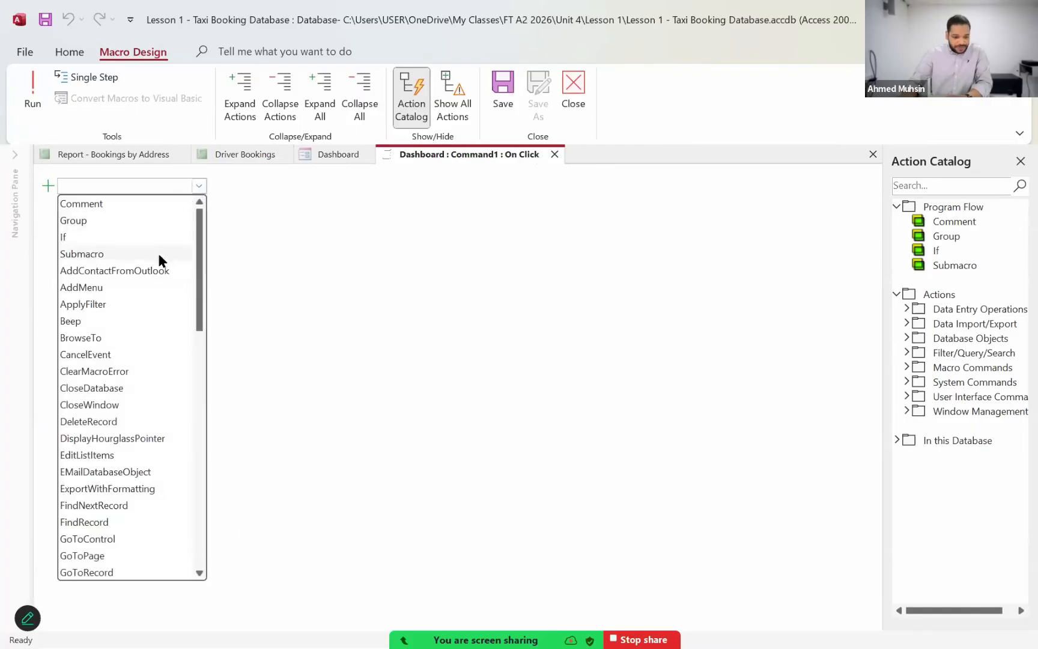
{"action": "scroll", "coordinate": [144, 268], "scroll_direction": "down", "scroll_amount": 7}
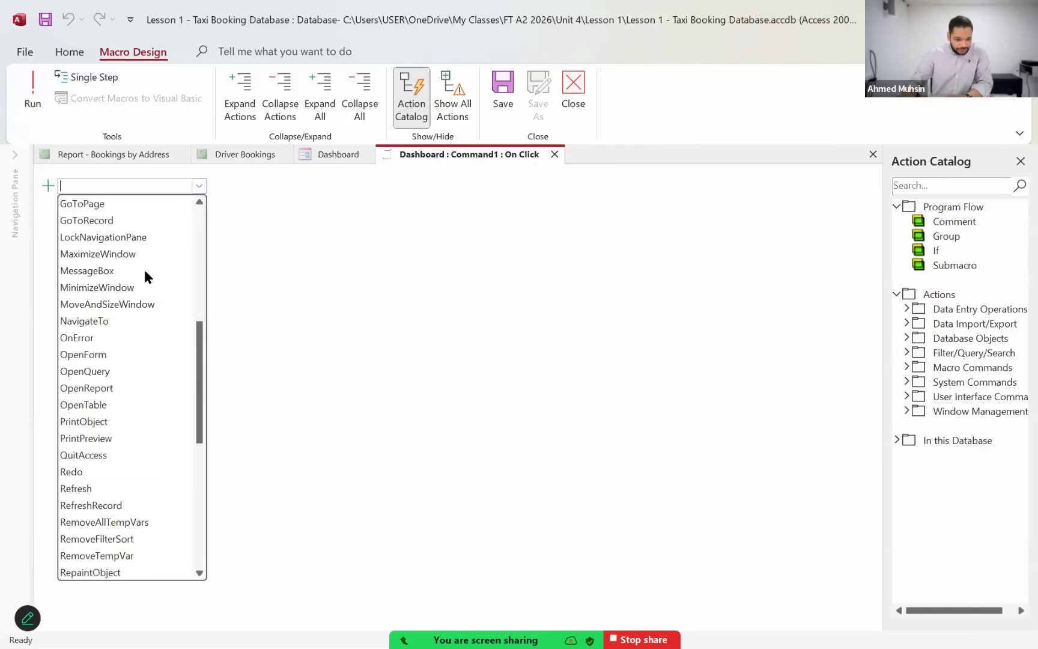
{"action": "left_click", "coordinate": [92, 357]}
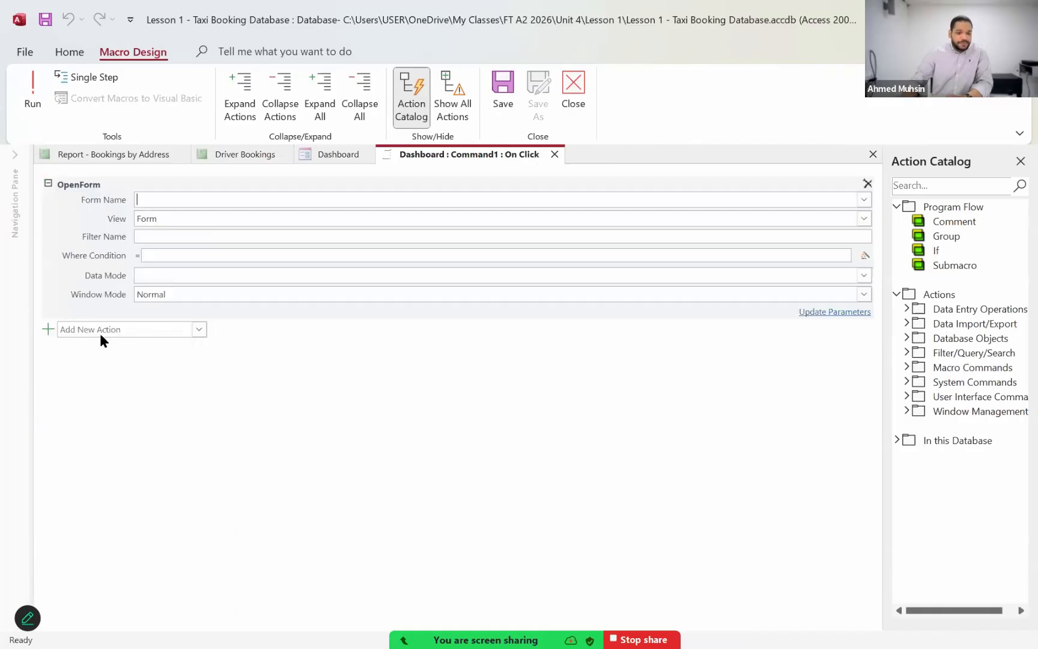
{"action": "left_click", "coordinate": [863, 200]}
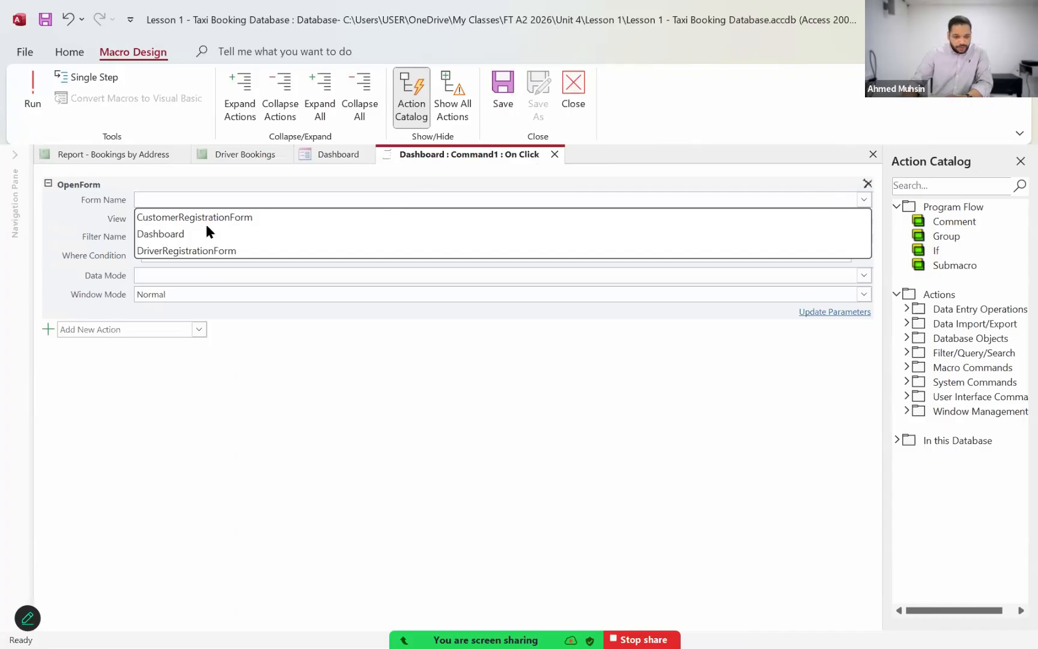
{"action": "left_click", "coordinate": [190, 253]}
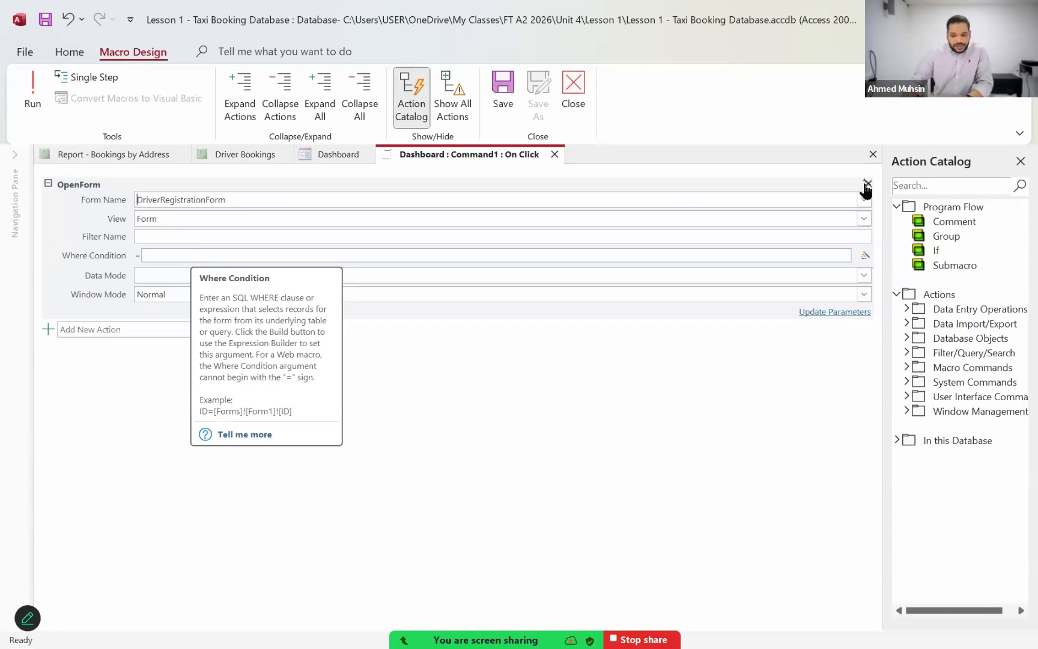
{"action": "left_click", "coordinate": [567, 97]}
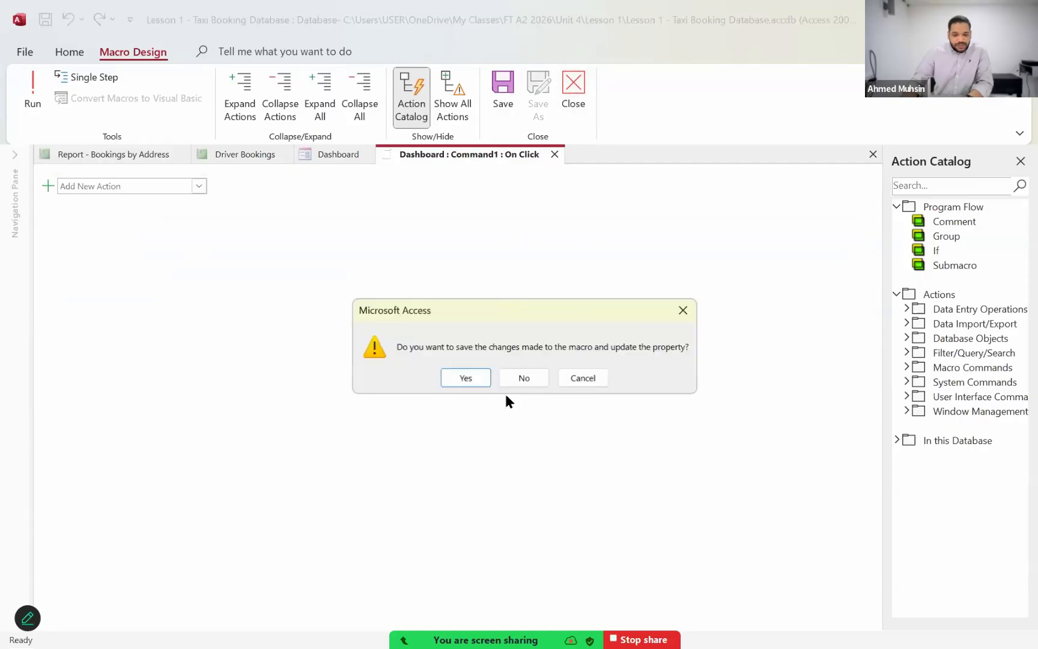
{"action": "left_click", "coordinate": [521, 375]}
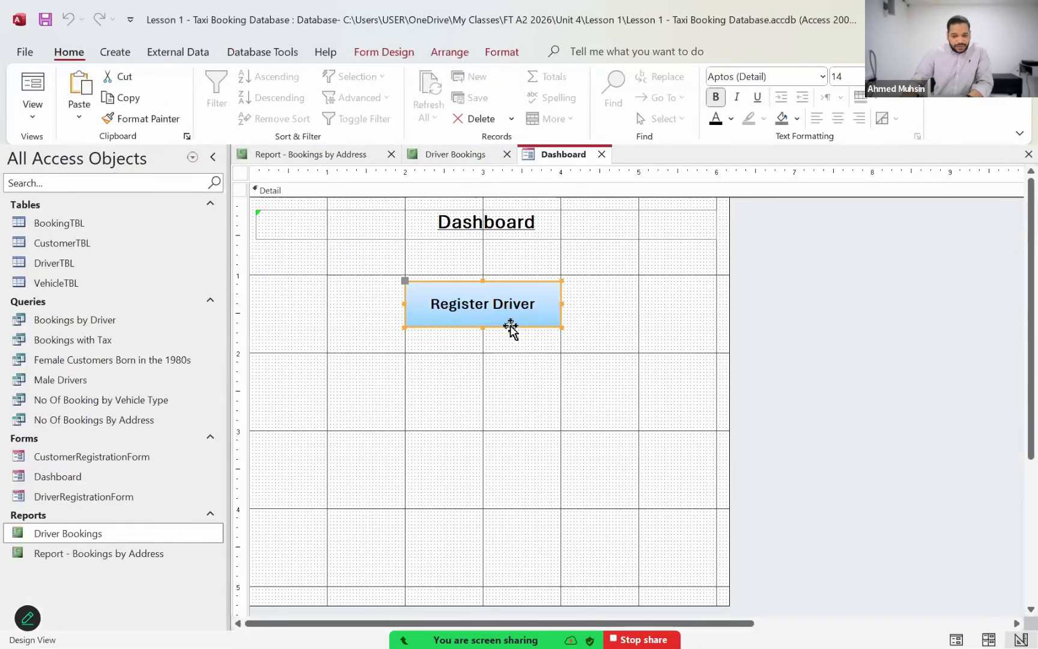
Step: Build a click event for the Register Driver button with the Macro Builder and add an OpenForm action
{"action": "right_click", "coordinate": [511, 331]}
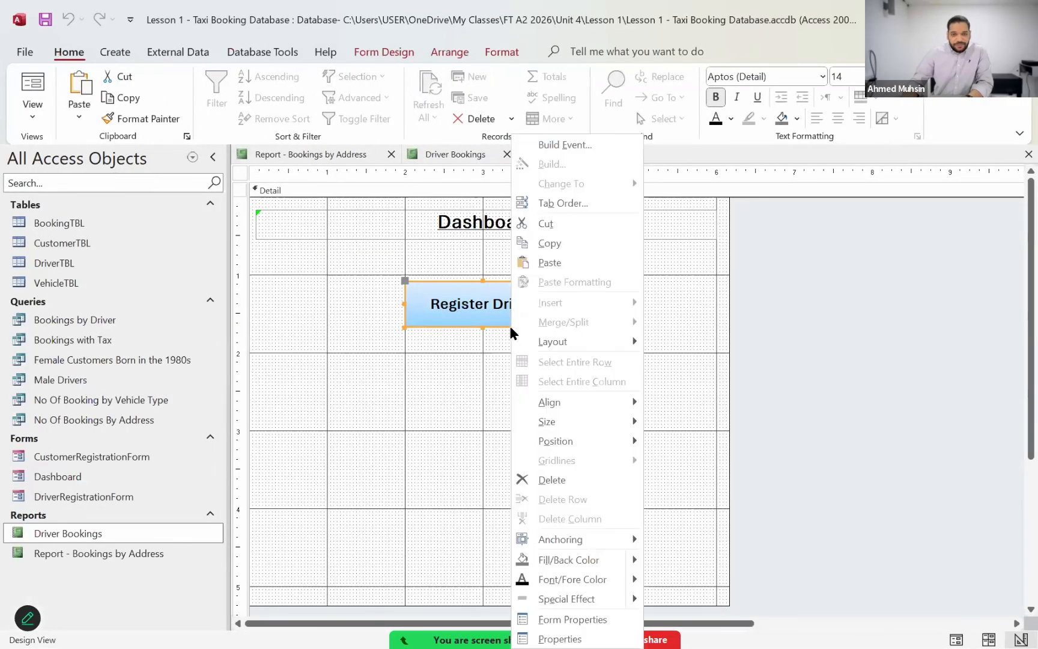
{"action": "left_click", "coordinate": [559, 146]}
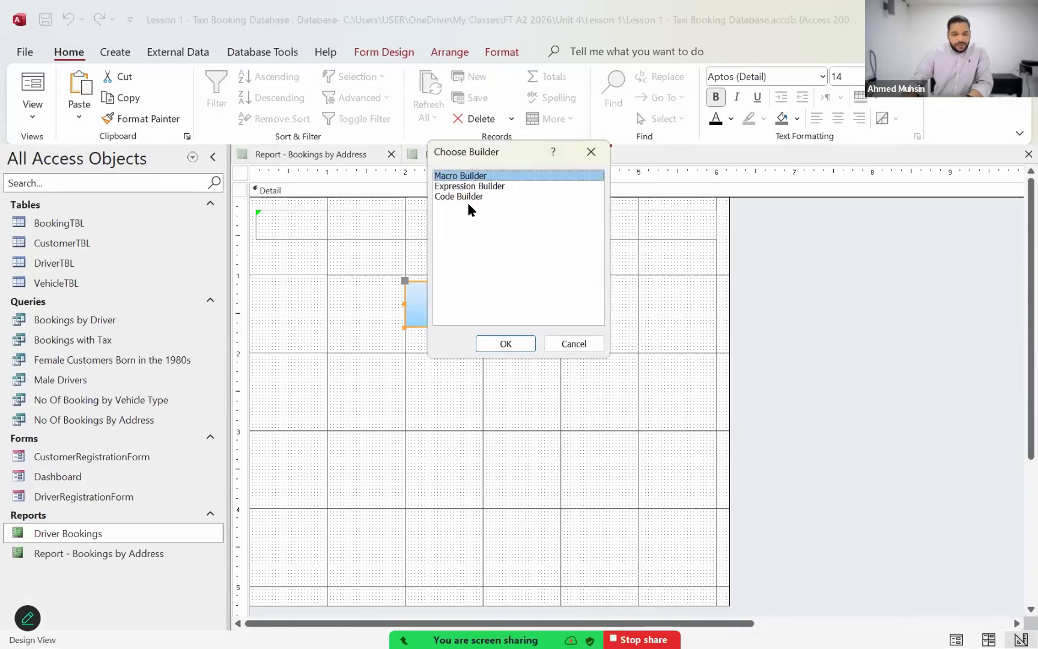
{"action": "left_click", "coordinate": [508, 344]}
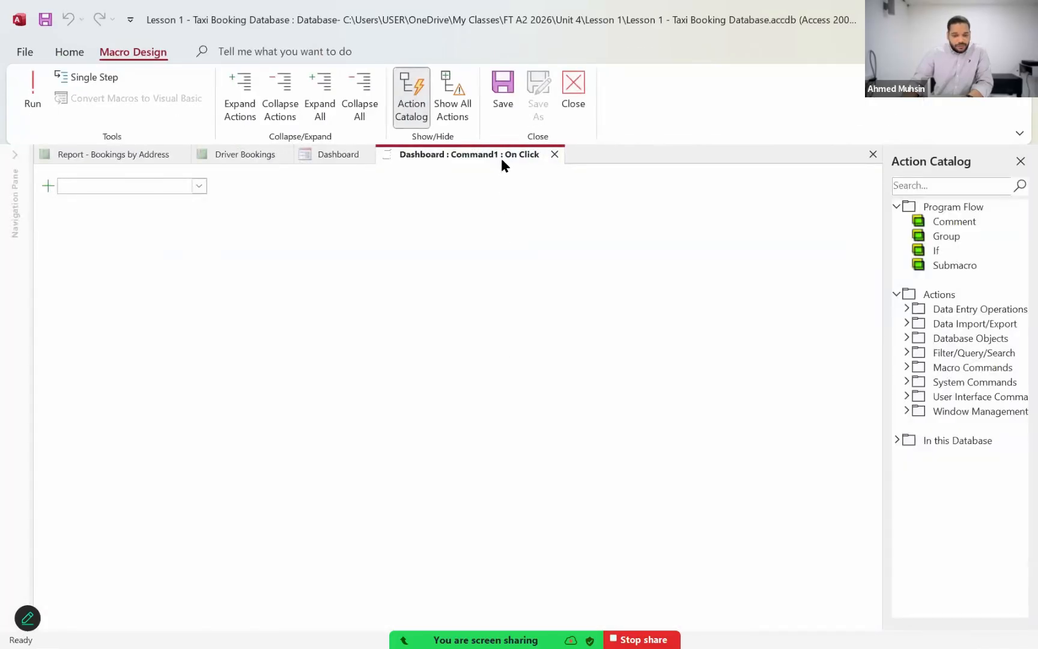
{"action": "left_click", "coordinate": [199, 187]}
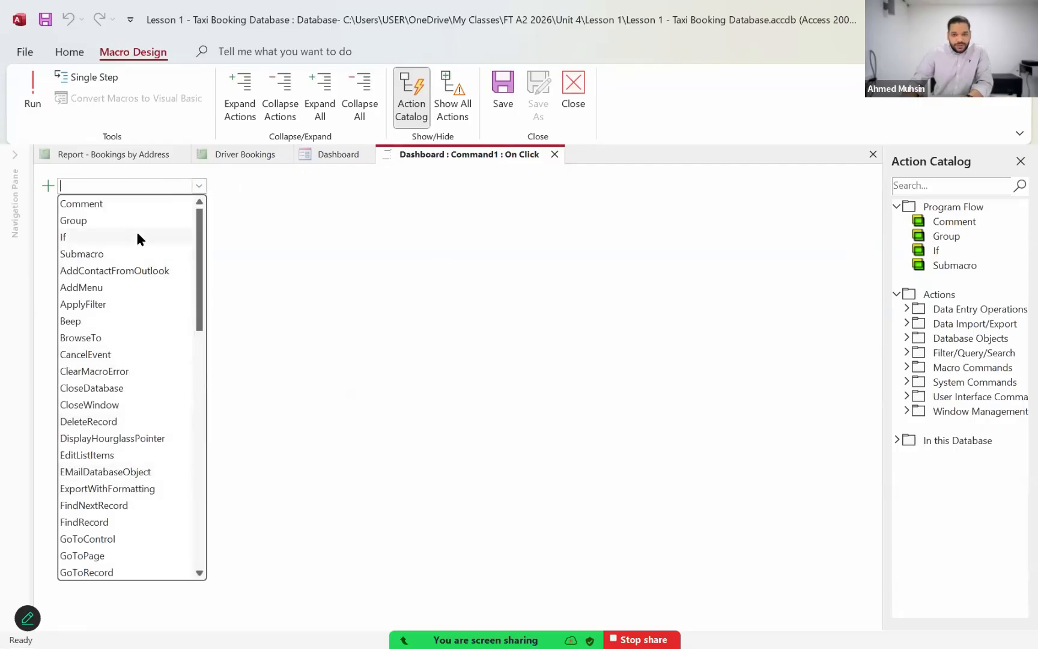
{"action": "scroll", "coordinate": [142, 349], "scroll_direction": "down", "scroll_amount": 1}
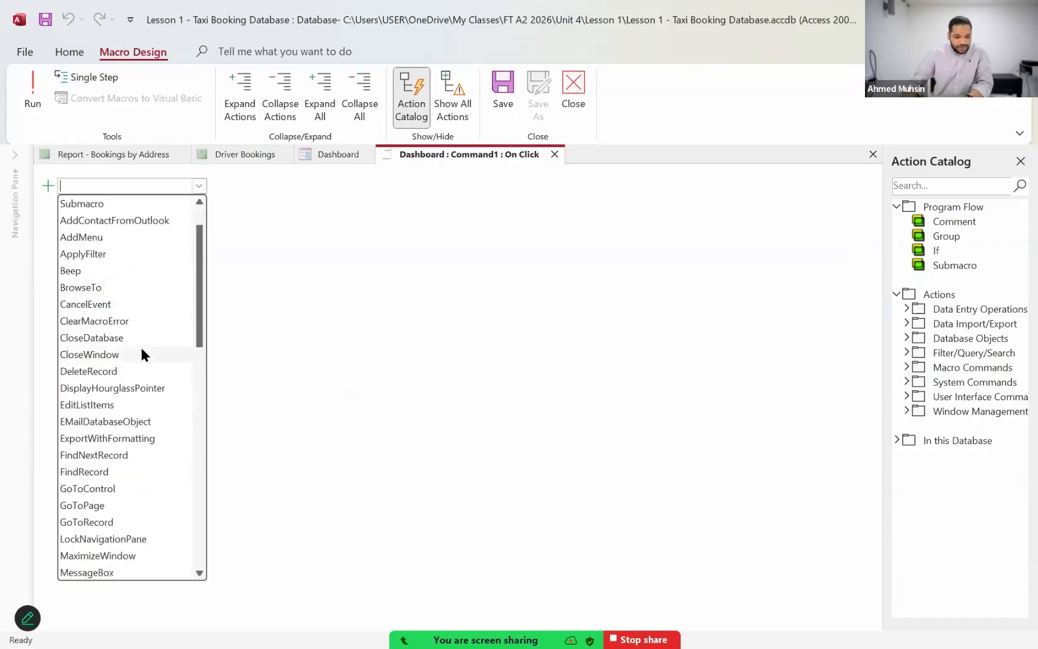
{"action": "scroll", "coordinate": [140, 344], "scroll_direction": "down", "scroll_amount": 5}
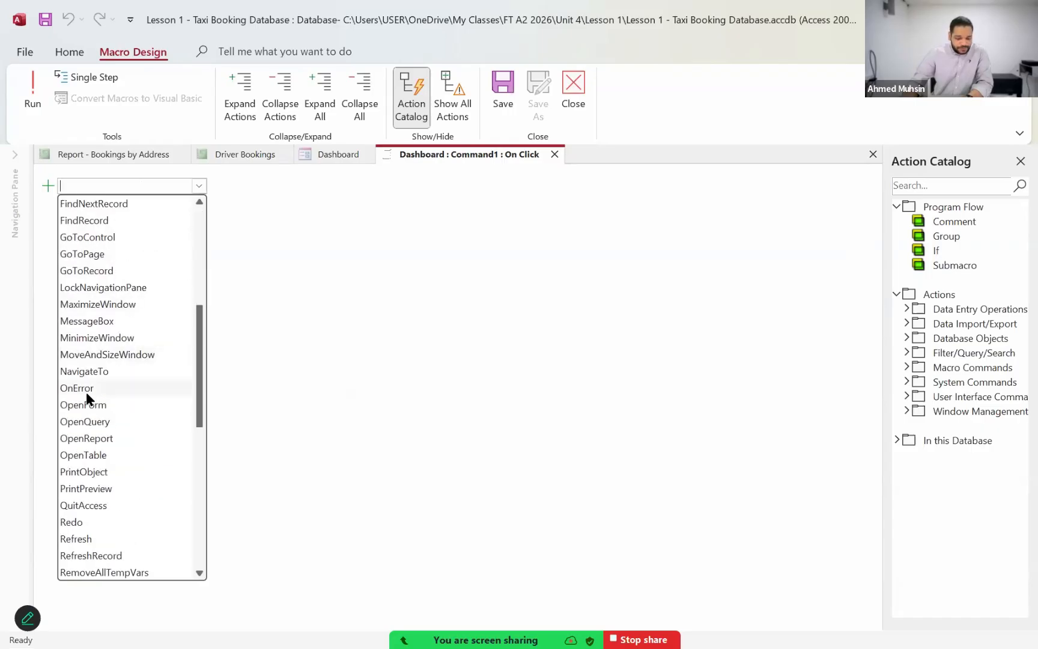
{"action": "left_click", "coordinate": [85, 407]}
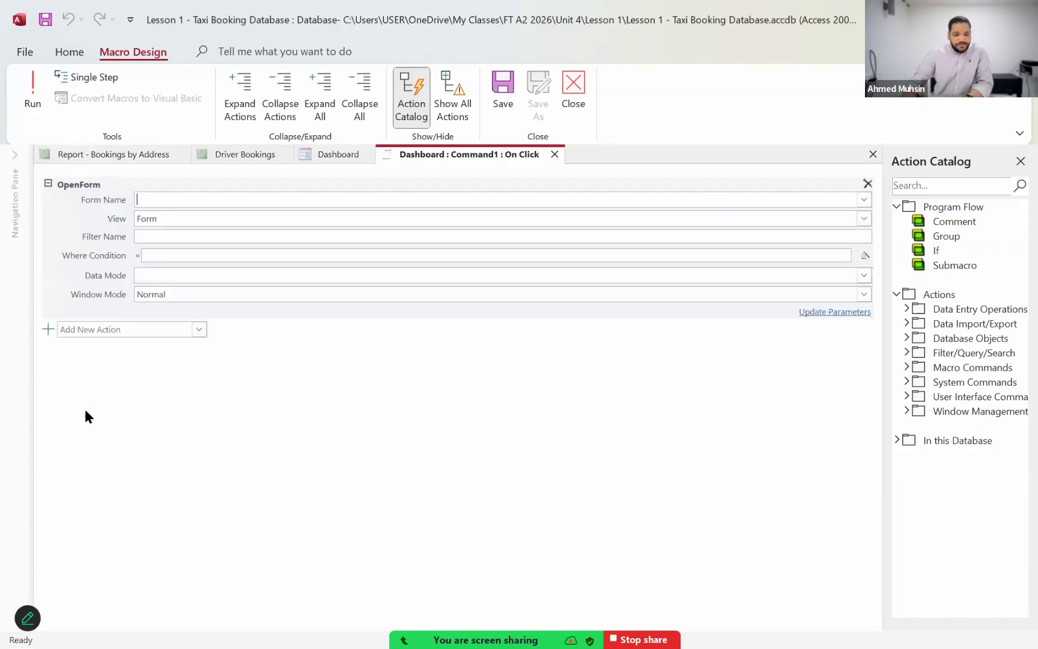
Step: Set the OpenForm action's form name to DriverRegistrationForm, then save and close the macro
{"action": "mouse_move", "coordinate": [90, 208]}
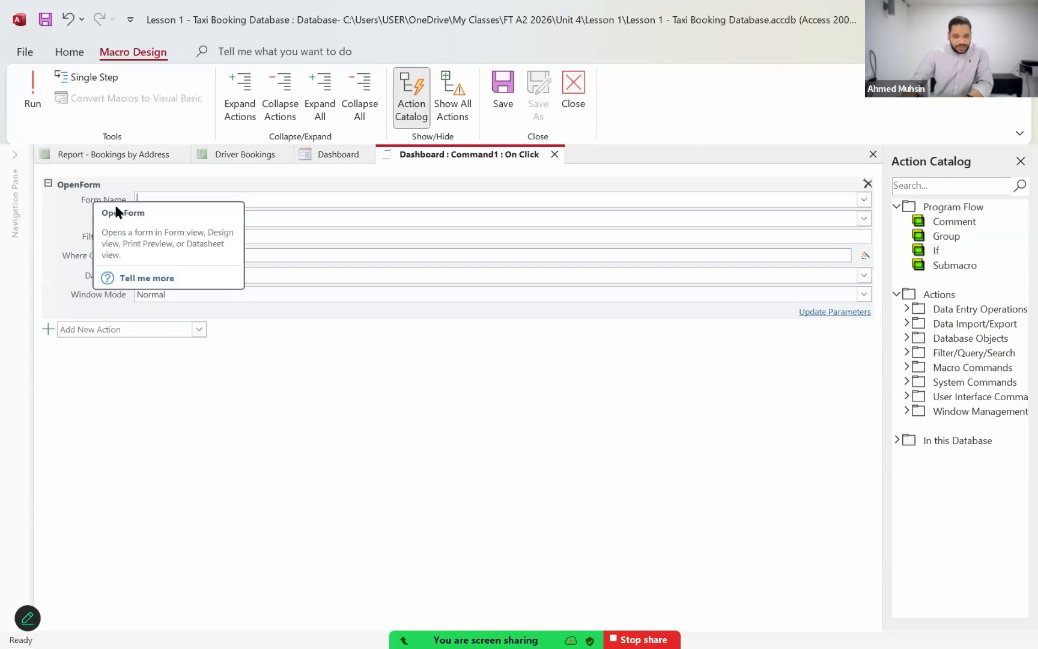
{"action": "left_click", "coordinate": [865, 200]}
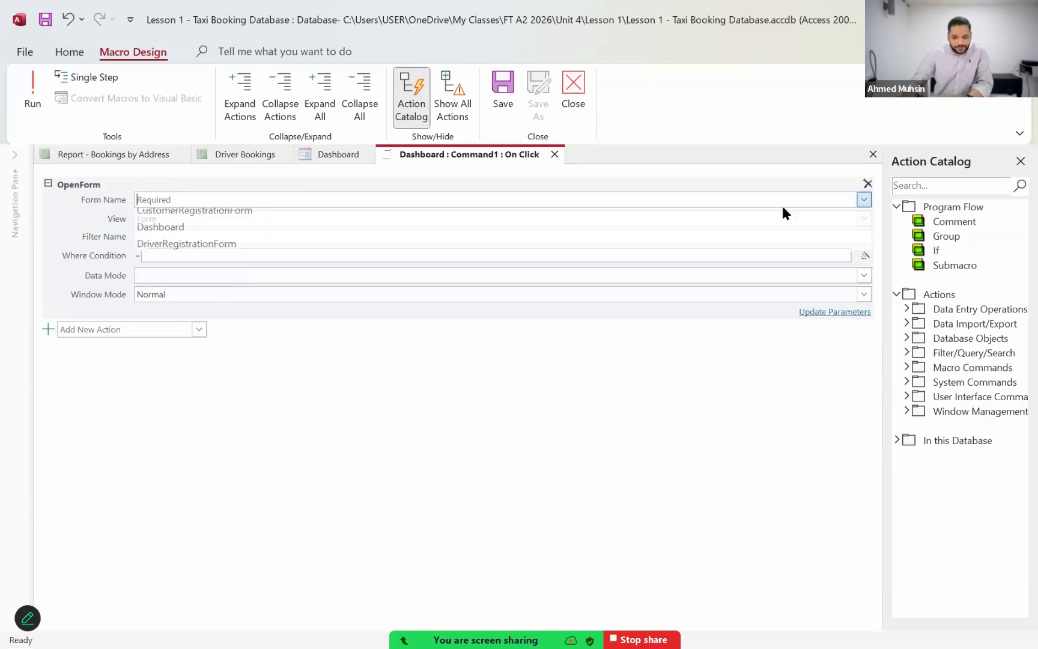
{"action": "left_click", "coordinate": [254, 250]}
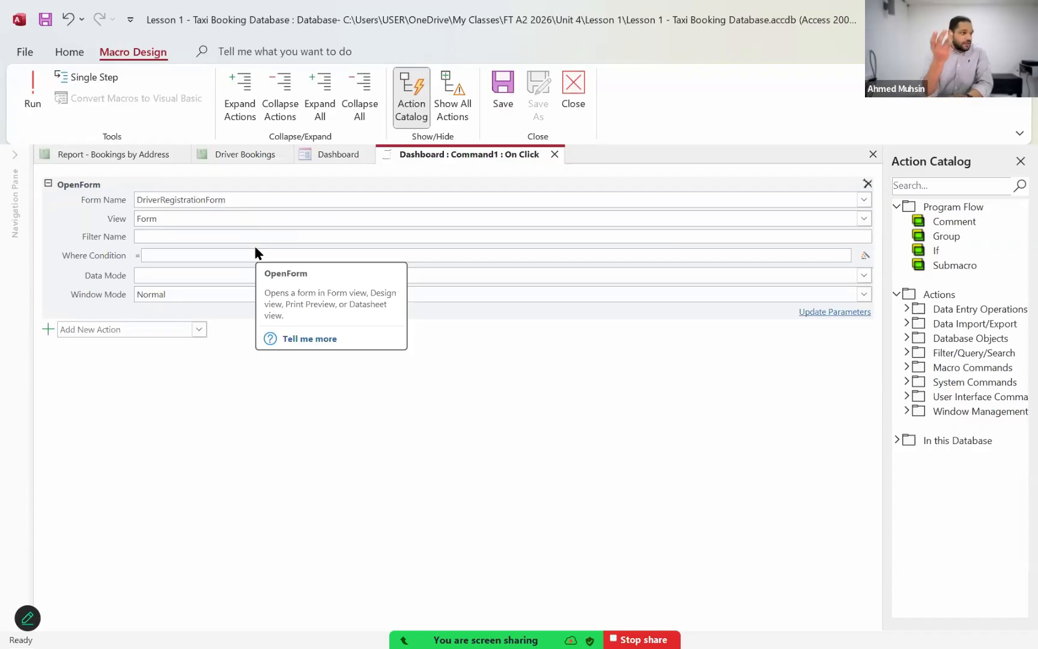
{"action": "left_click", "coordinate": [500, 92]}
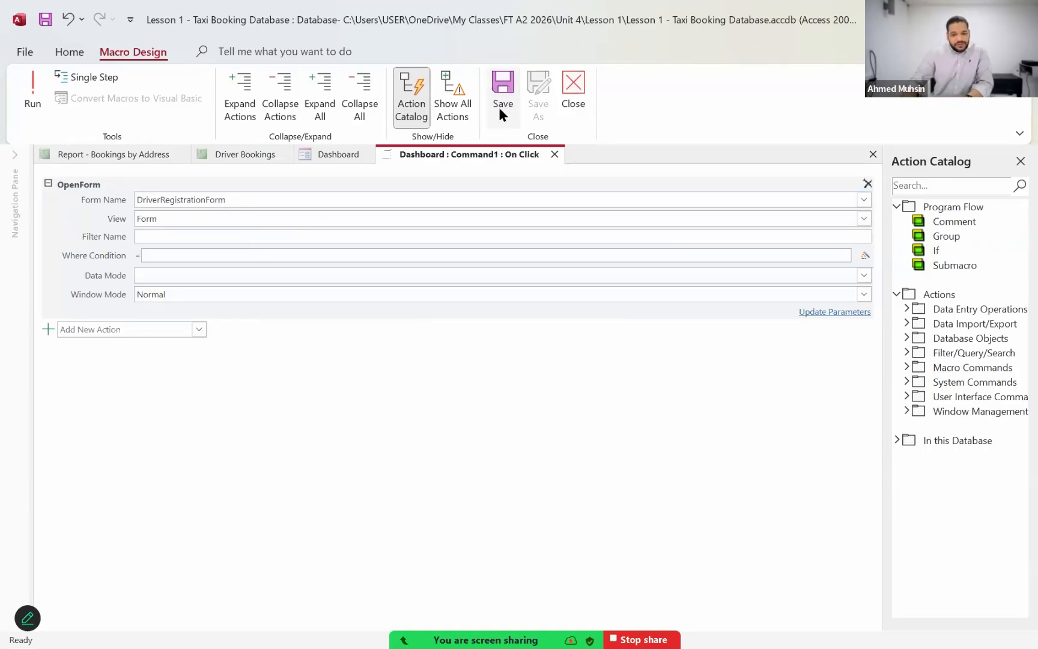
{"action": "left_click", "coordinate": [574, 96]}
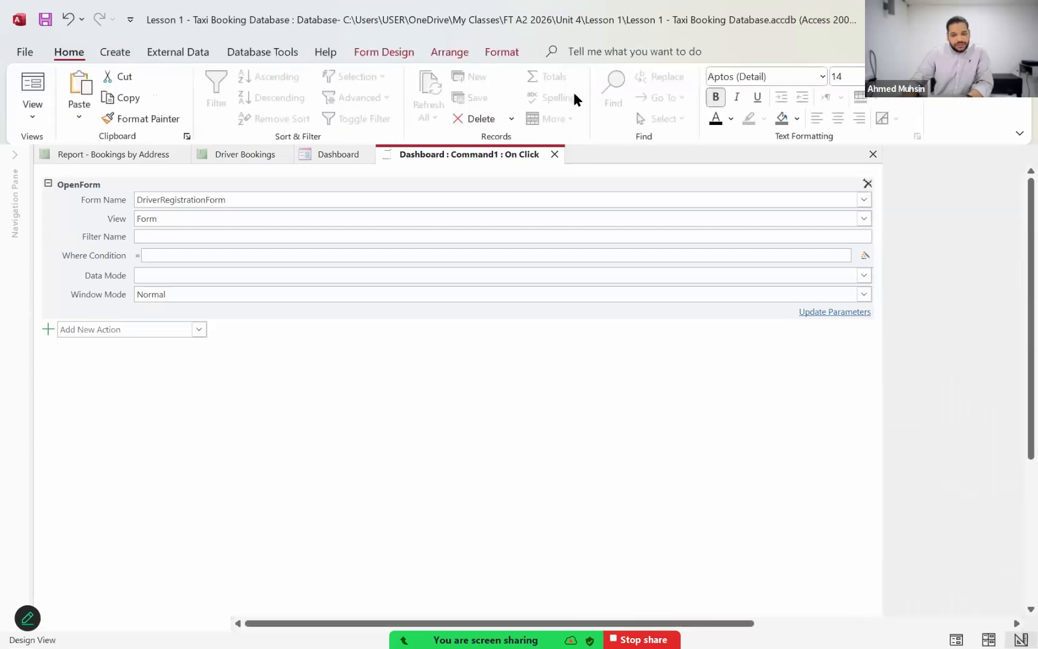
Step: Test the Register Driver button with the Dashboard in Form View, then close the form it opens
{"action": "left_click", "coordinate": [28, 123]}
{"action": "left_click", "coordinate": [52, 148]}
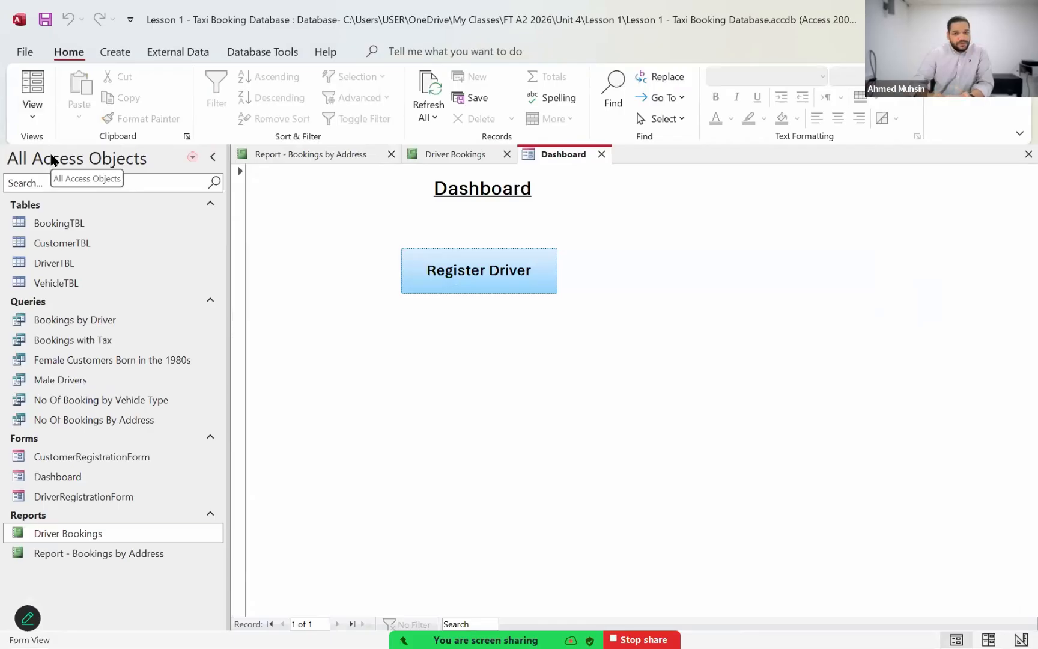
{"action": "left_click", "coordinate": [484, 271]}
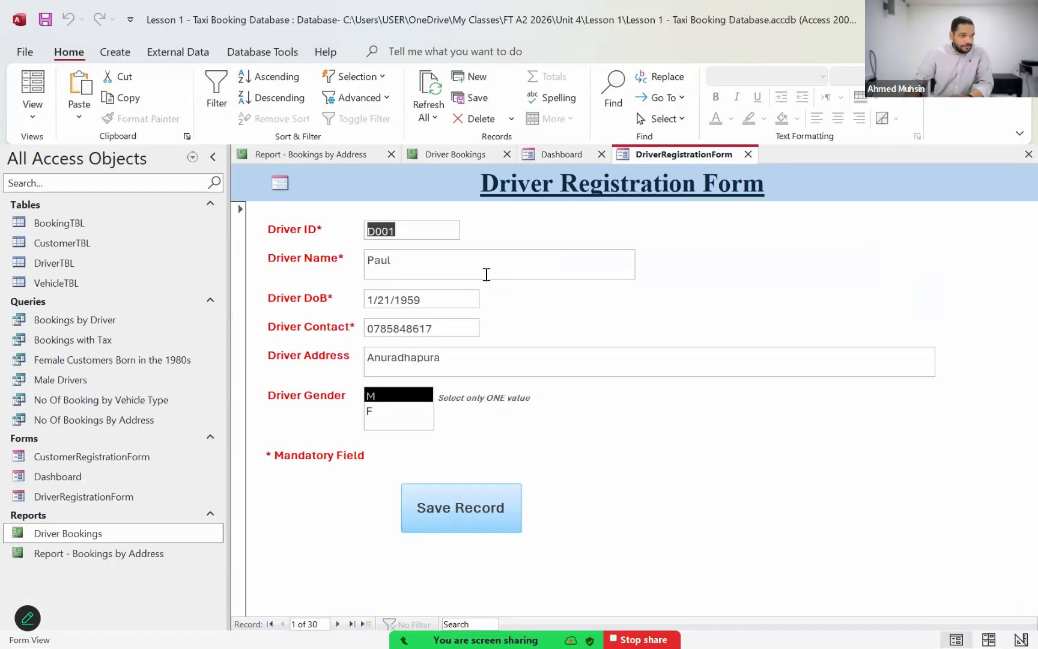
{"action": "left_click", "coordinate": [748, 155]}
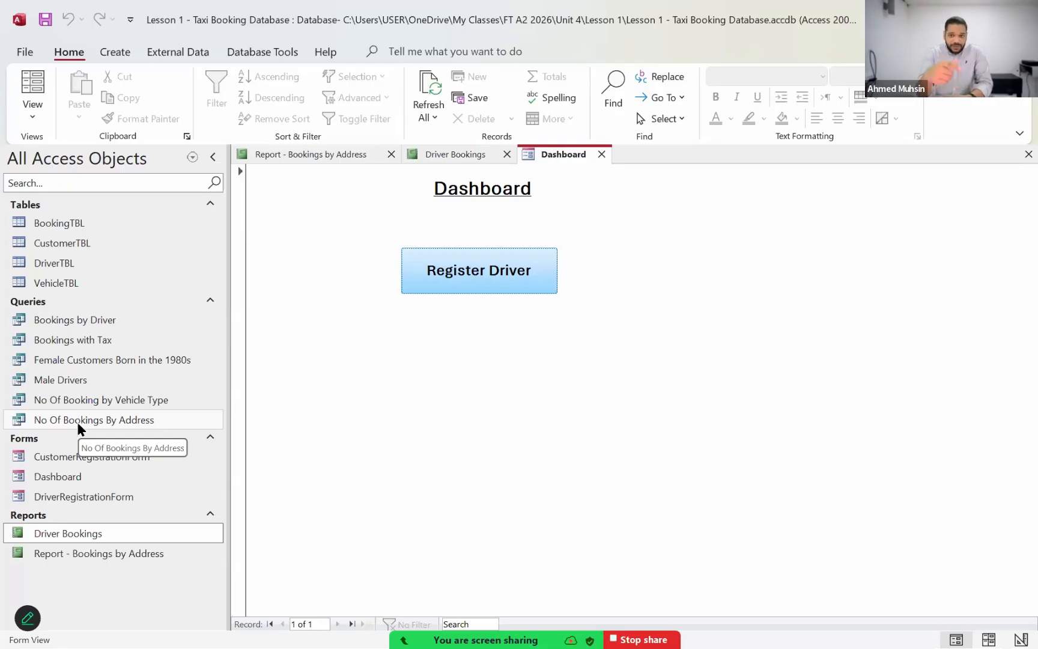
Step: In Design View, add a command button about 2 by 0.6 inches below Register Driver, without using the wizard
{"action": "left_click", "coordinate": [32, 115]}
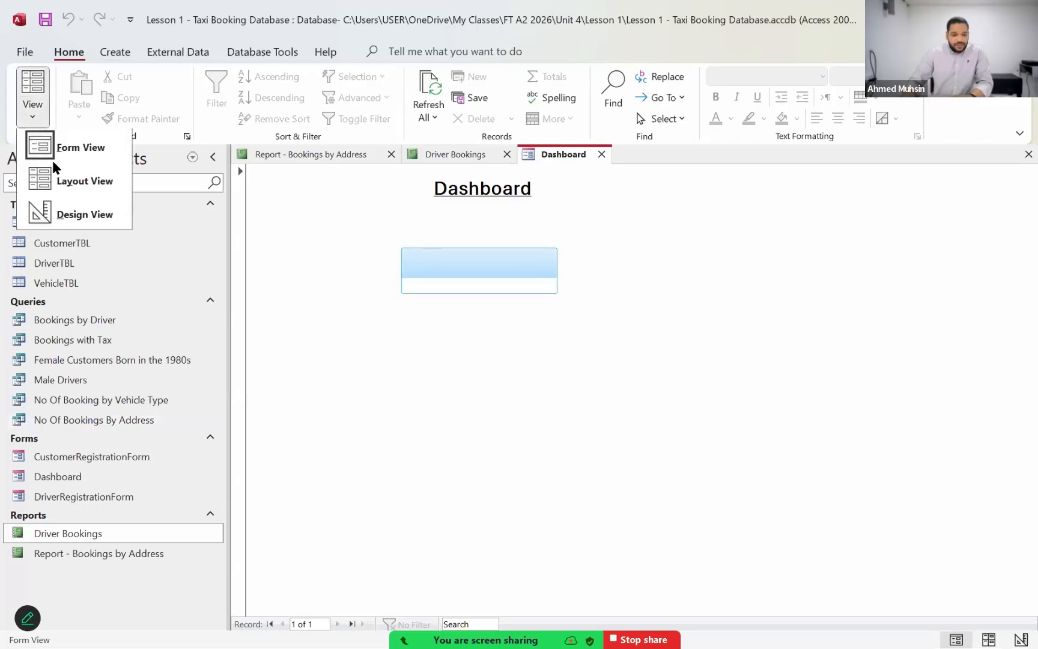
{"action": "left_click", "coordinate": [66, 219]}
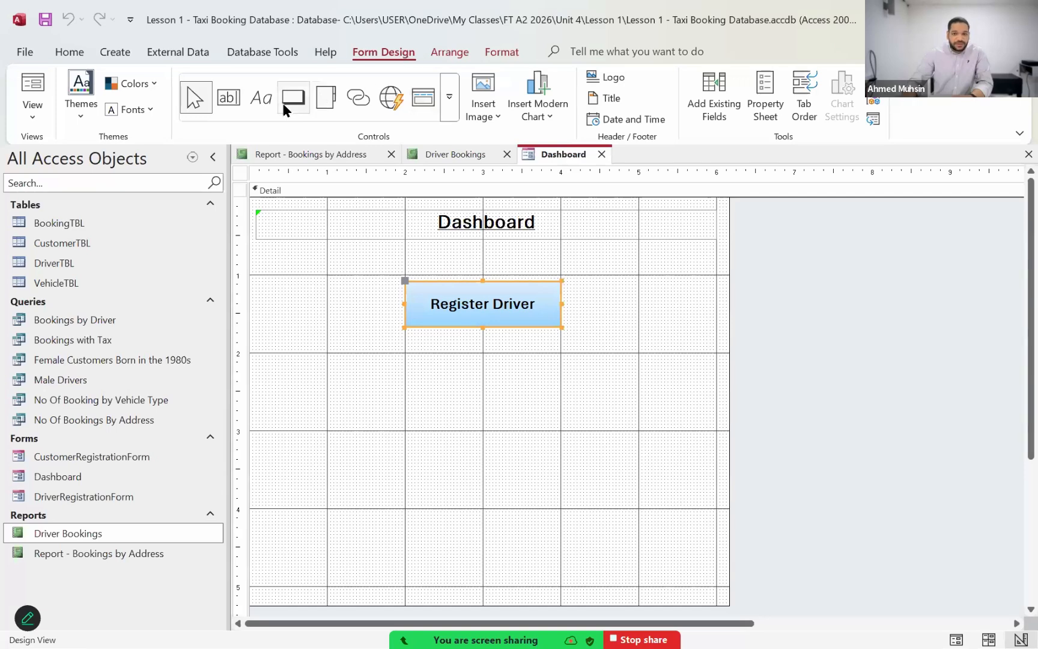
{"action": "left_click", "coordinate": [281, 103]}
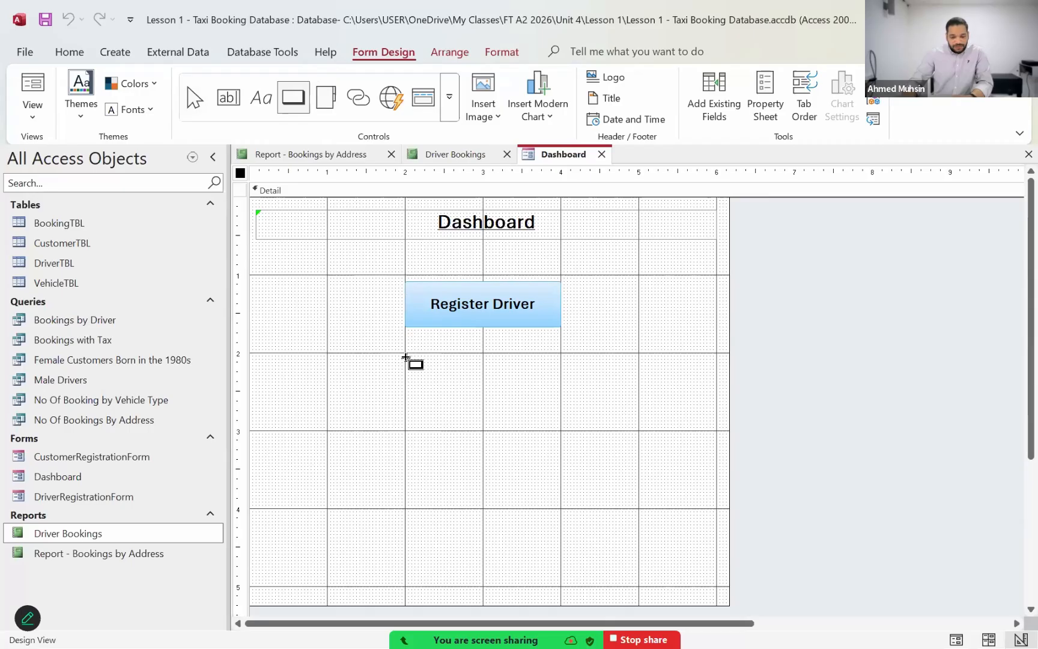
{"action": "left_click_drag", "start_coordinate": [406, 358], "coordinate": [559, 403]}
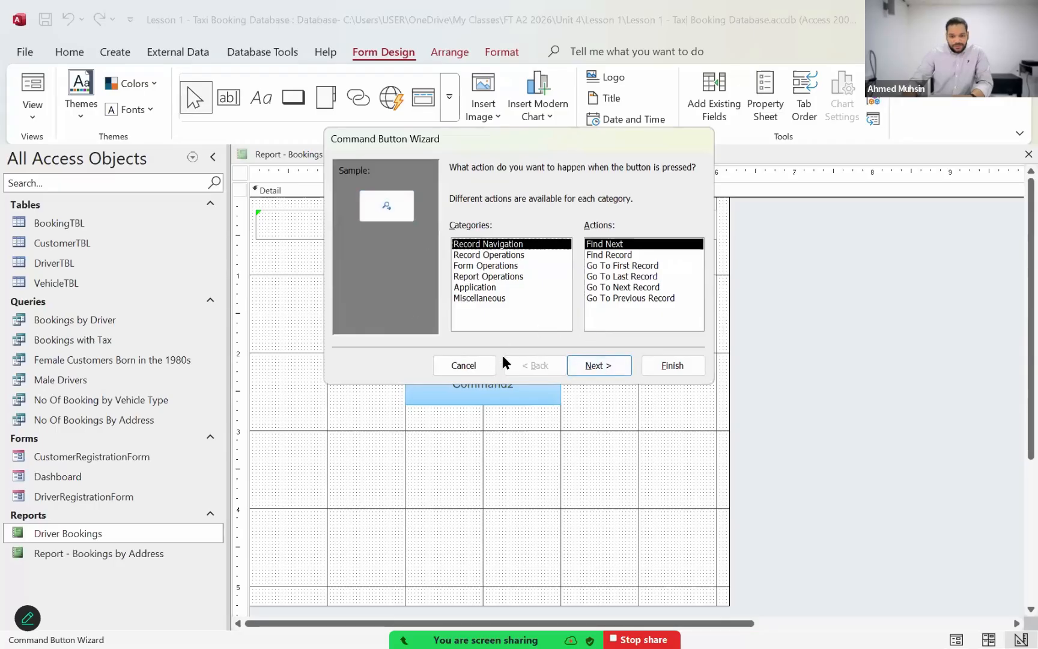
{"action": "left_click", "coordinate": [464, 366]}
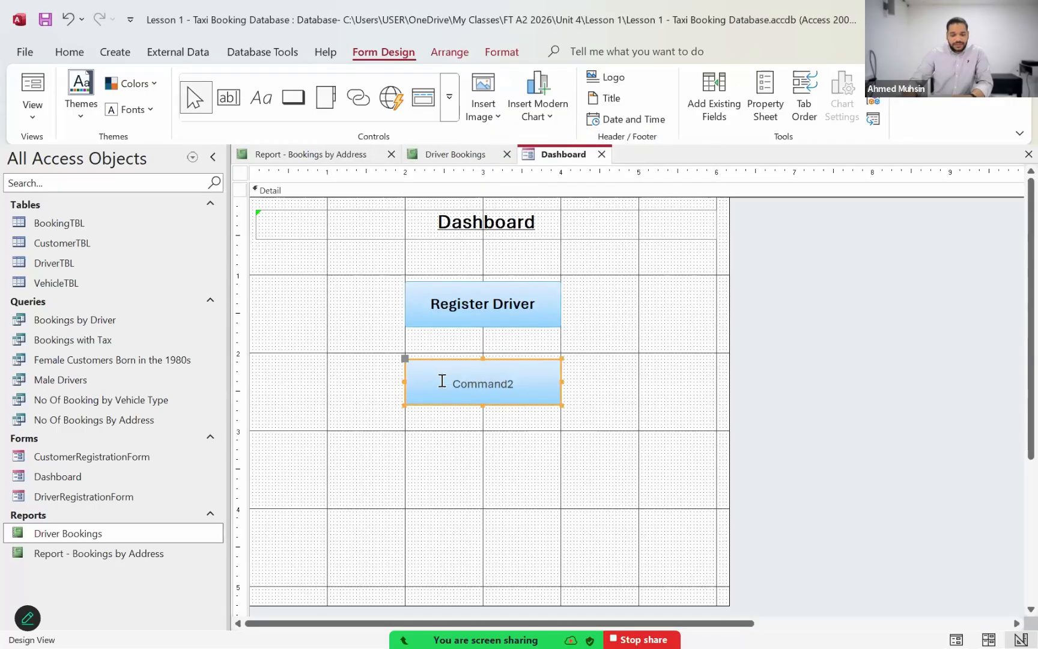
Step: Change the new button's caption to "View Bookings by Address"
{"action": "left_click", "coordinate": [534, 394]}
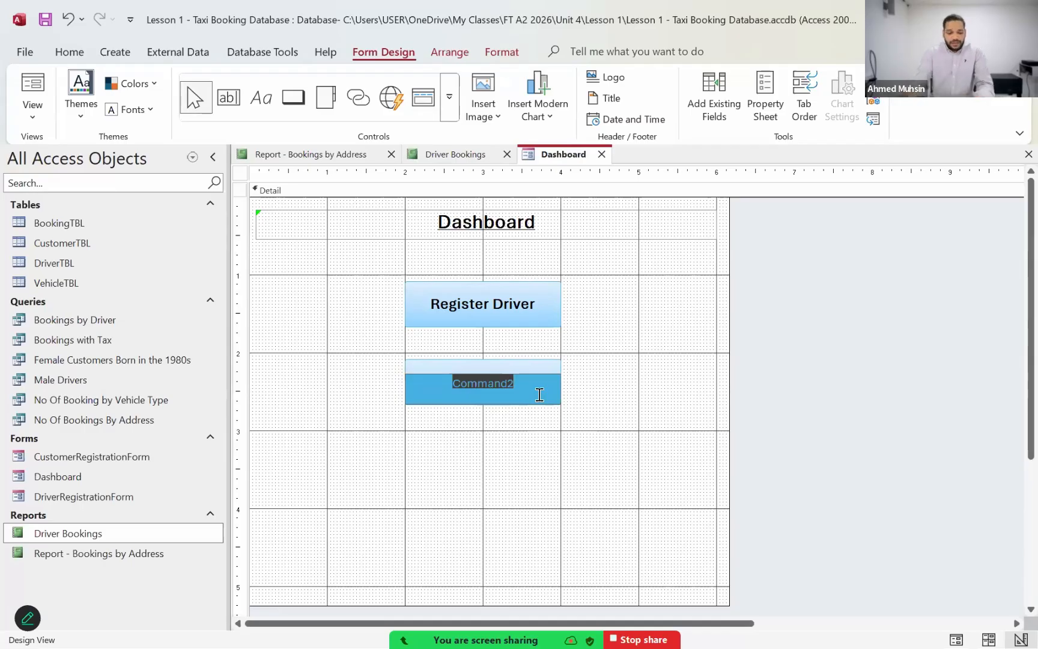
{"action": "type", "text": "View "}
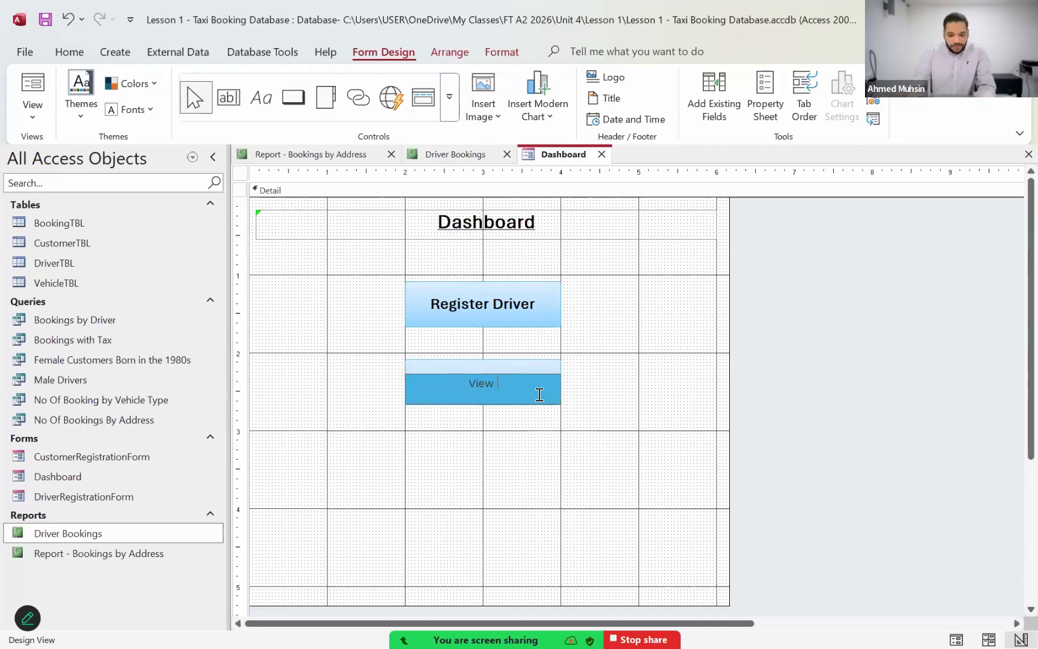
{"action": "type", "text": "Bookin"}
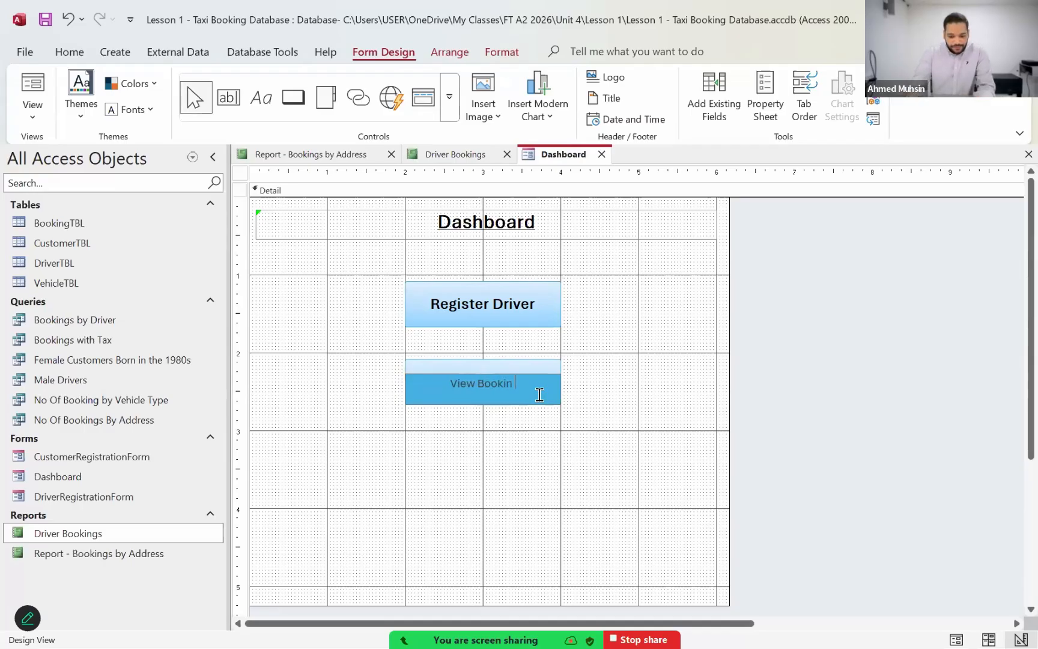
{"action": "type", "text": "gs by Address"}
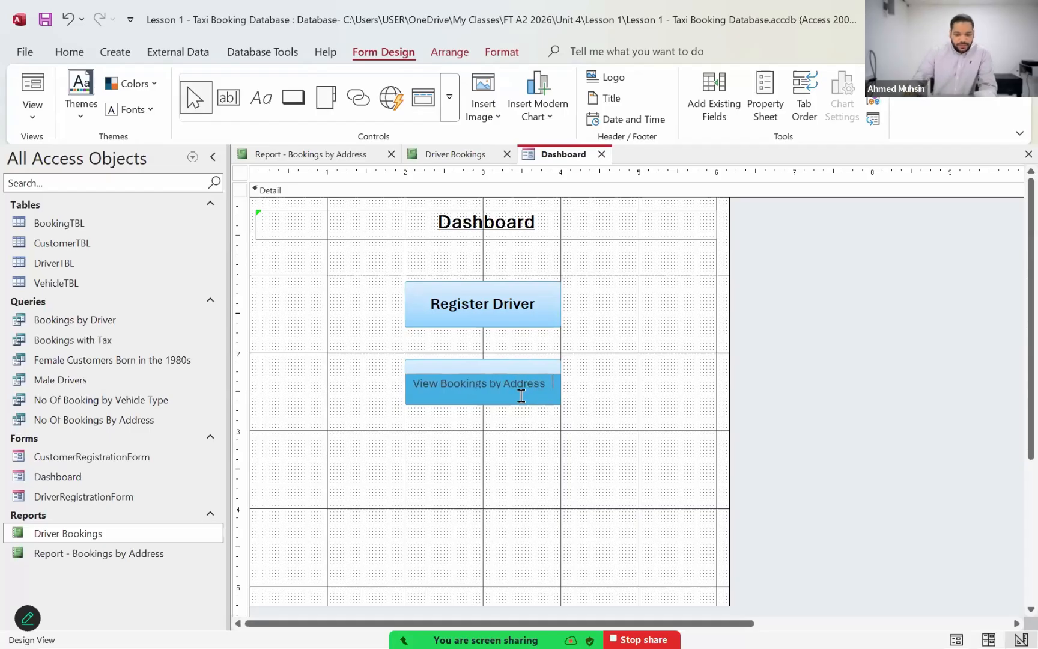
{"action": "left_click", "coordinate": [498, 478]}
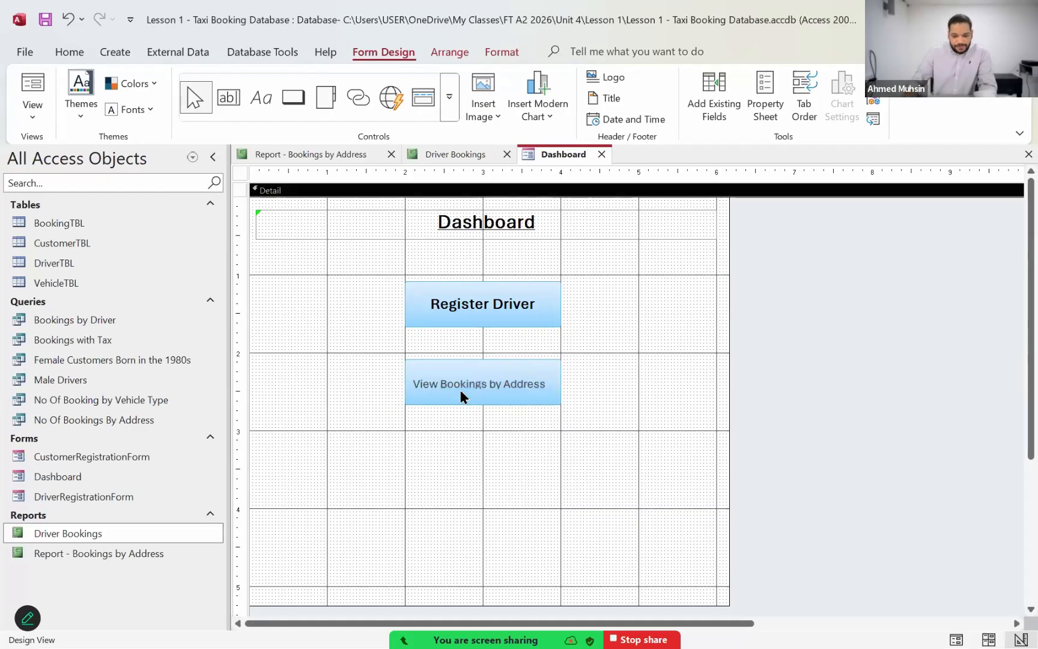
Step: Format the View Bookings by Address button's caption as bold at font size 14
{"action": "left_click", "coordinate": [460, 389]}
{"action": "left_click", "coordinate": [501, 53]}
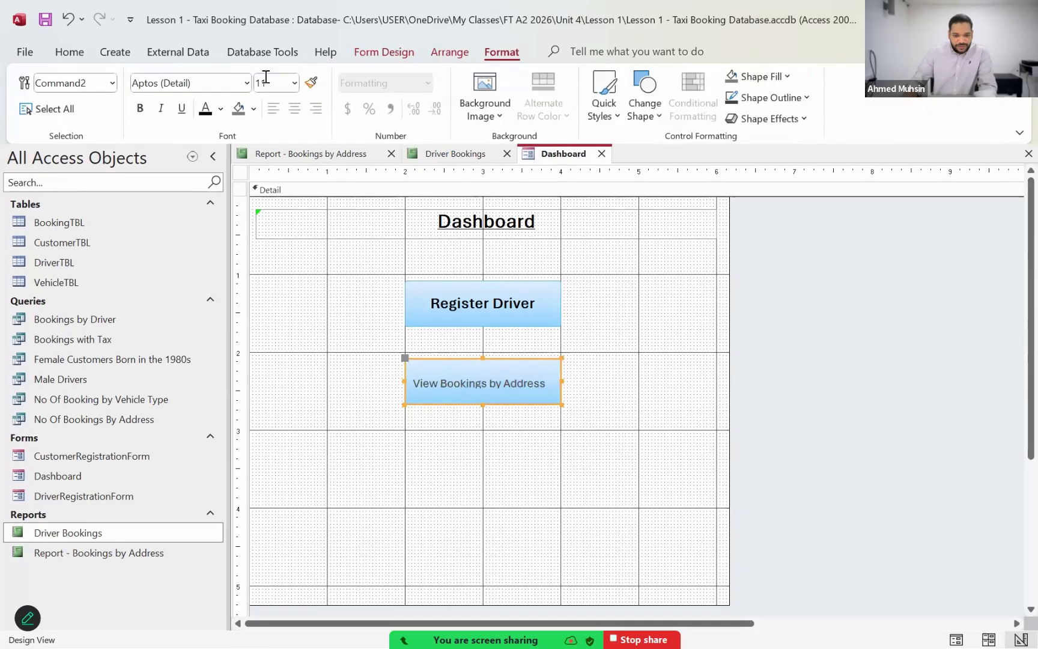
{"action": "left_click", "coordinate": [265, 81]}
{"action": "type", "text": "14"}
{"action": "key", "text": "Return"}
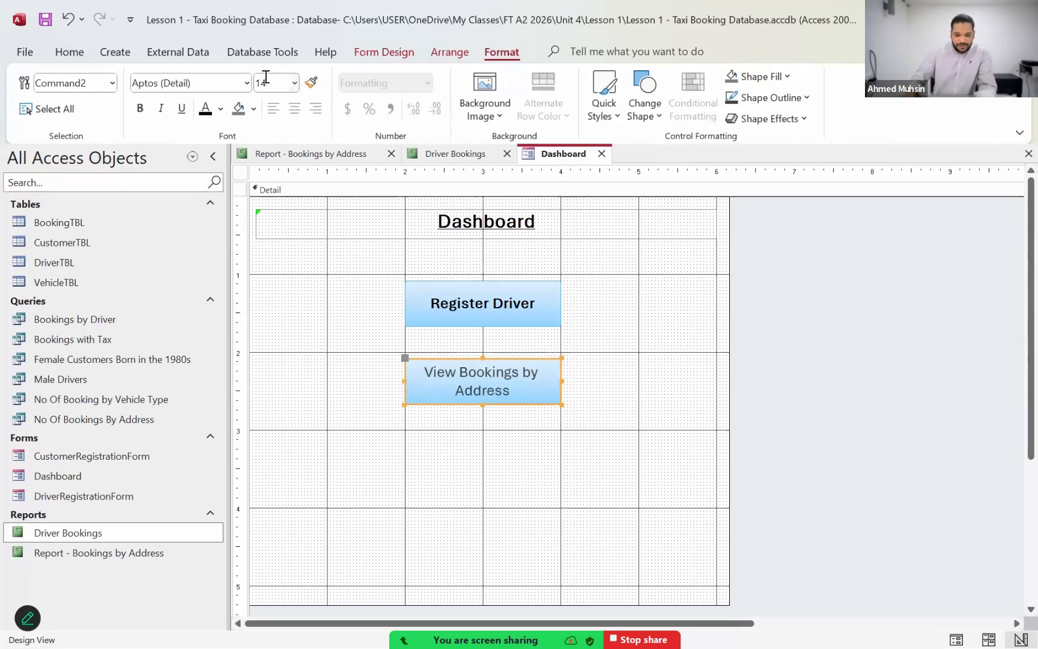
{"action": "left_click", "coordinate": [139, 109]}
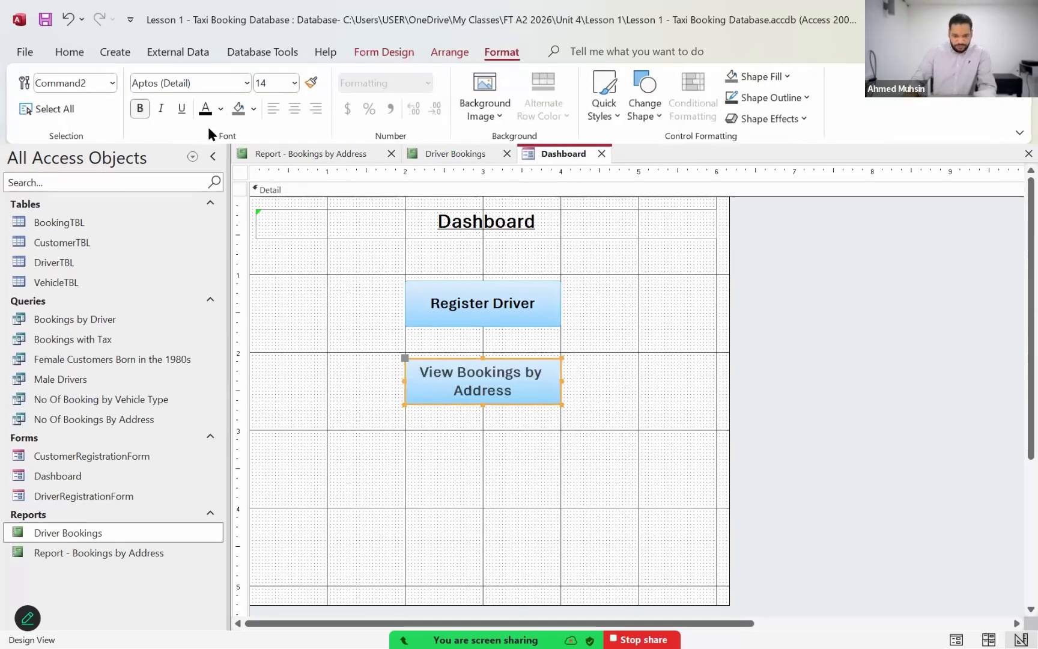
Step: Build a click-event macro for the View Bookings by Address button with the Macro Builder, adding an OpenReport action
{"action": "left_click", "coordinate": [510, 475]}
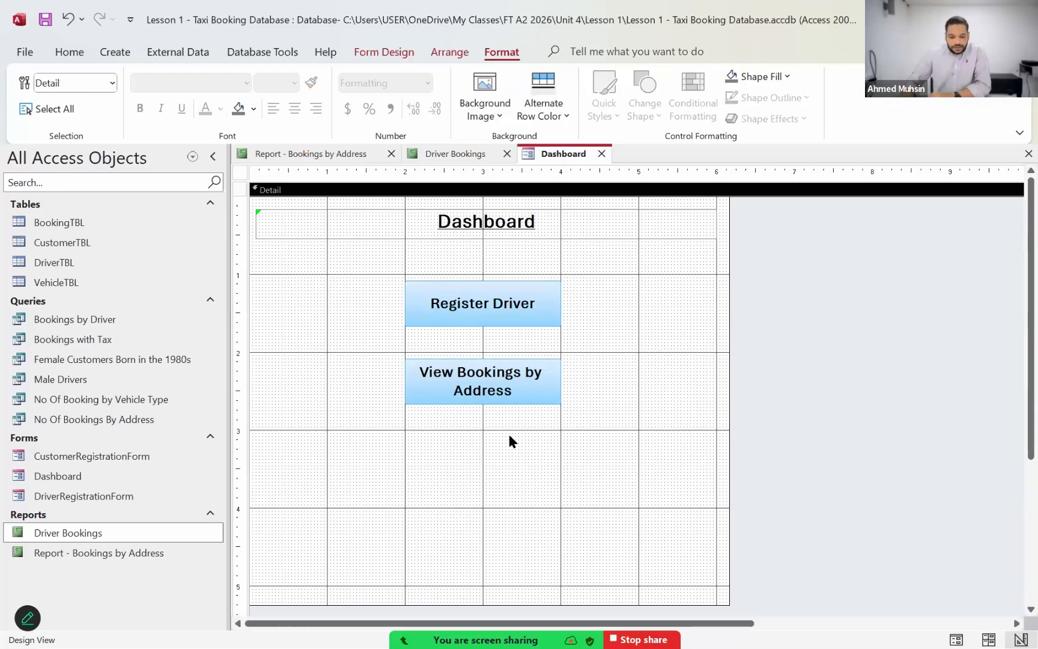
{"action": "right_click", "coordinate": [524, 405]}
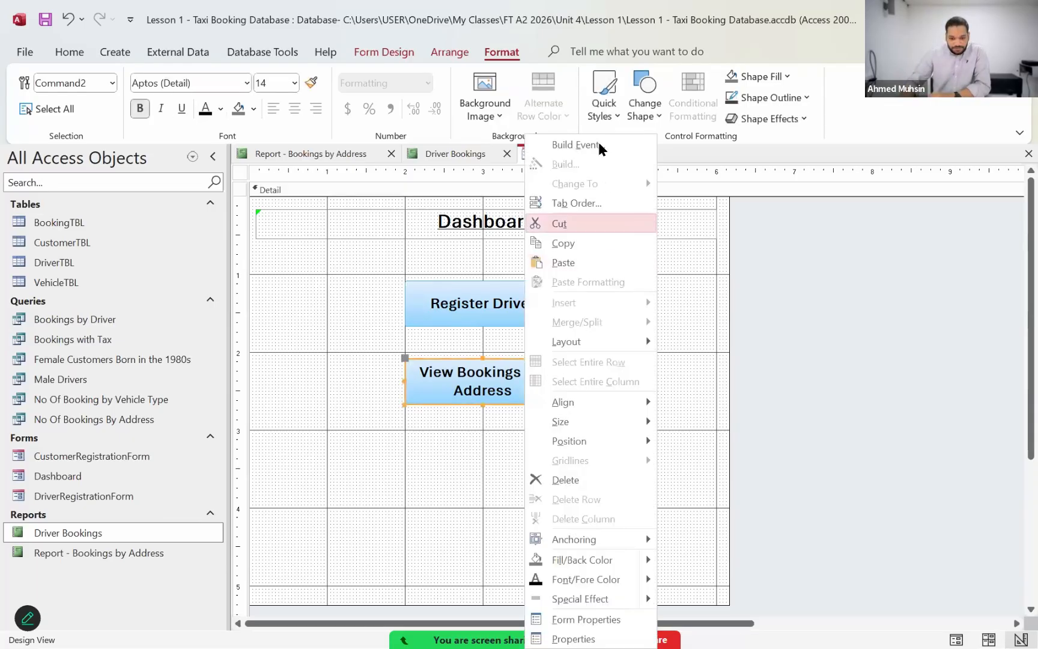
{"action": "left_click", "coordinate": [601, 147]}
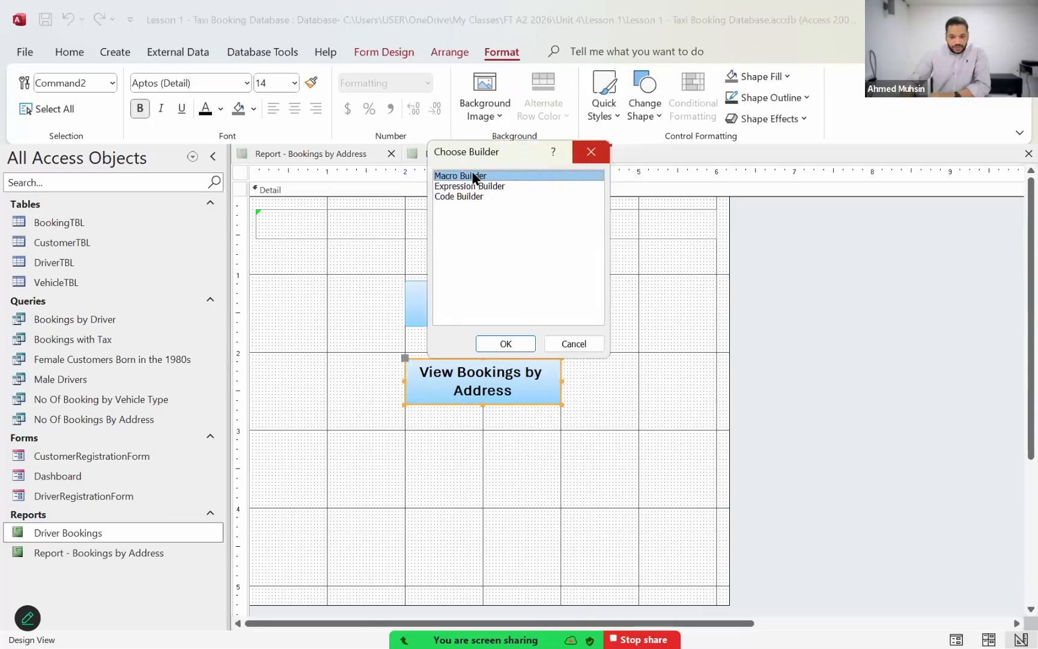
{"action": "left_click", "coordinate": [498, 343]}
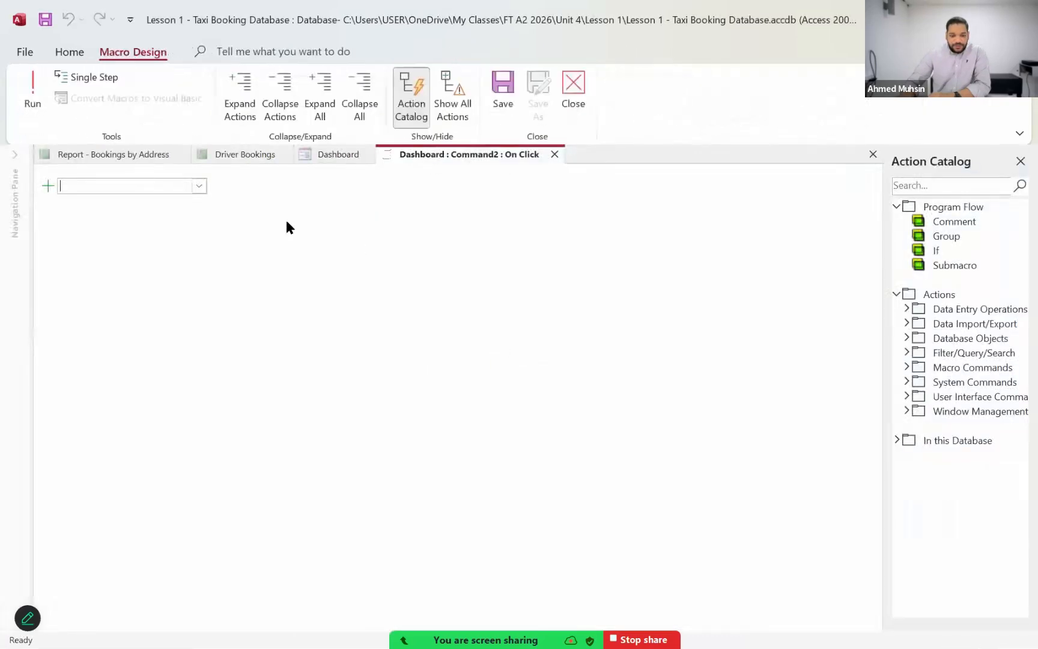
{"action": "left_click", "coordinate": [198, 186]}
{"action": "scroll", "coordinate": [153, 386], "scroll_direction": "down", "scroll_amount": 5}
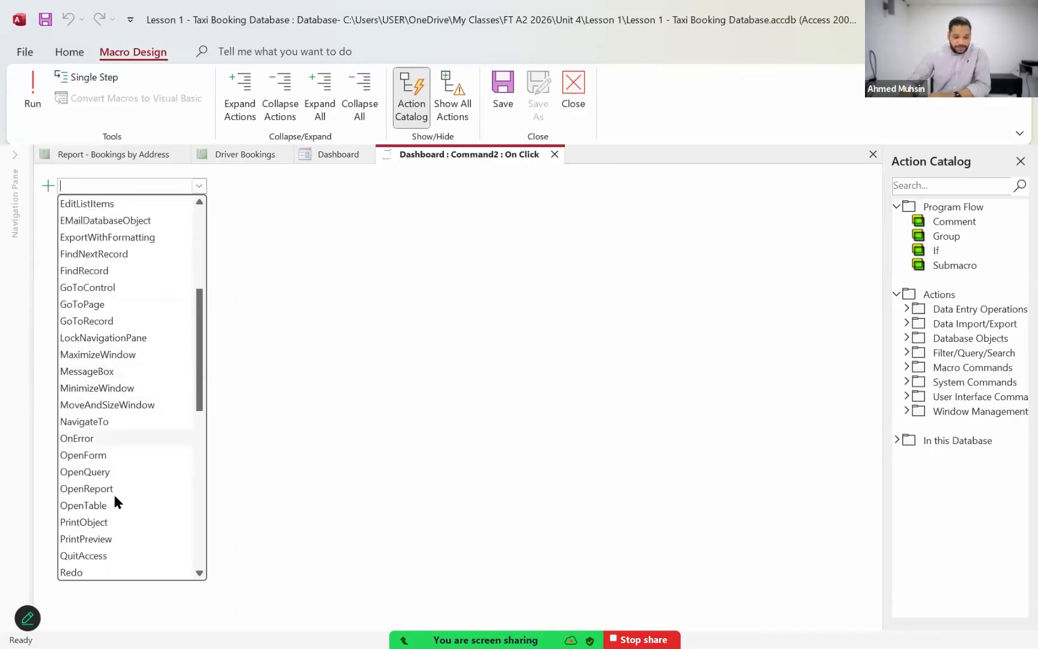
{"action": "left_click", "coordinate": [110, 488]}
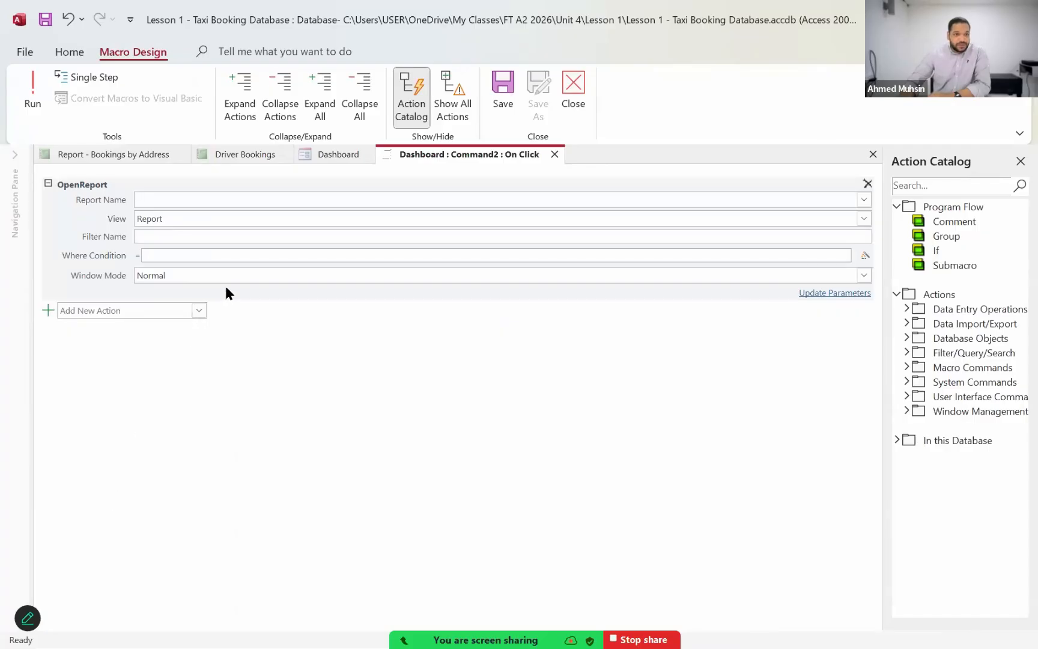
Step: Set the OpenReport action's report name to "Report - Bookings by Address", then save and close the macro
{"action": "left_click", "coordinate": [863, 200]}
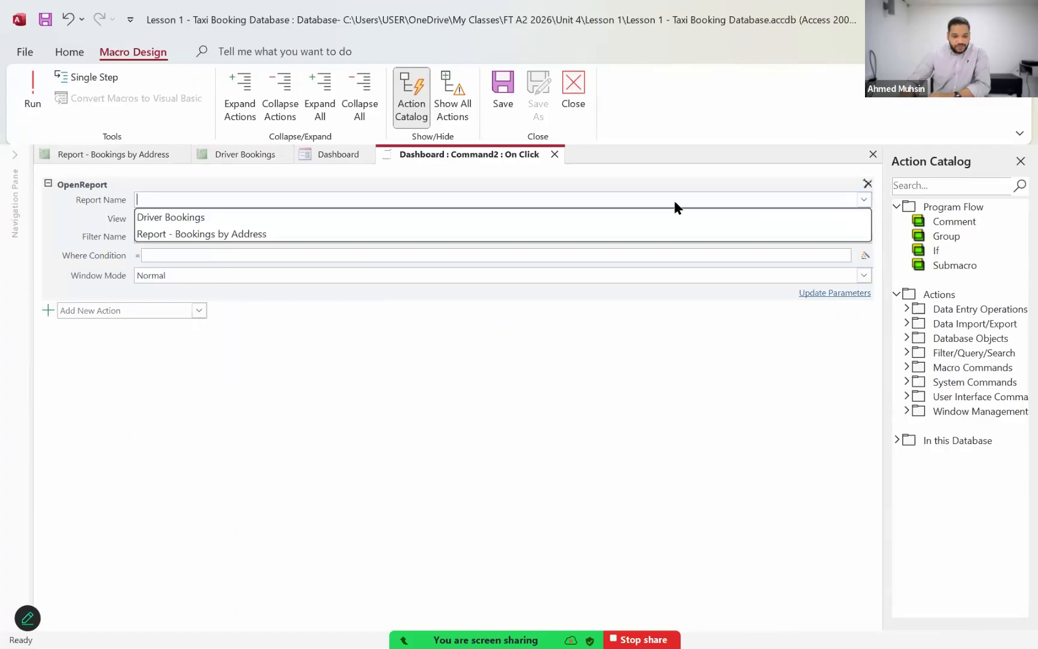
{"action": "left_click", "coordinate": [203, 236]}
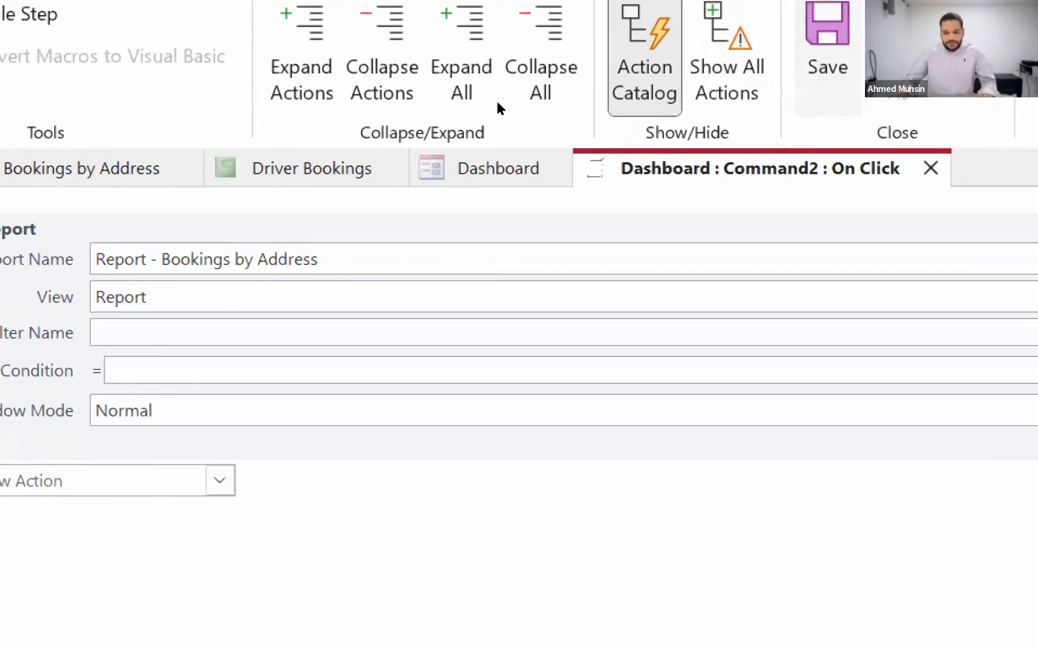
{"action": "left_click", "coordinate": [584, 96]}
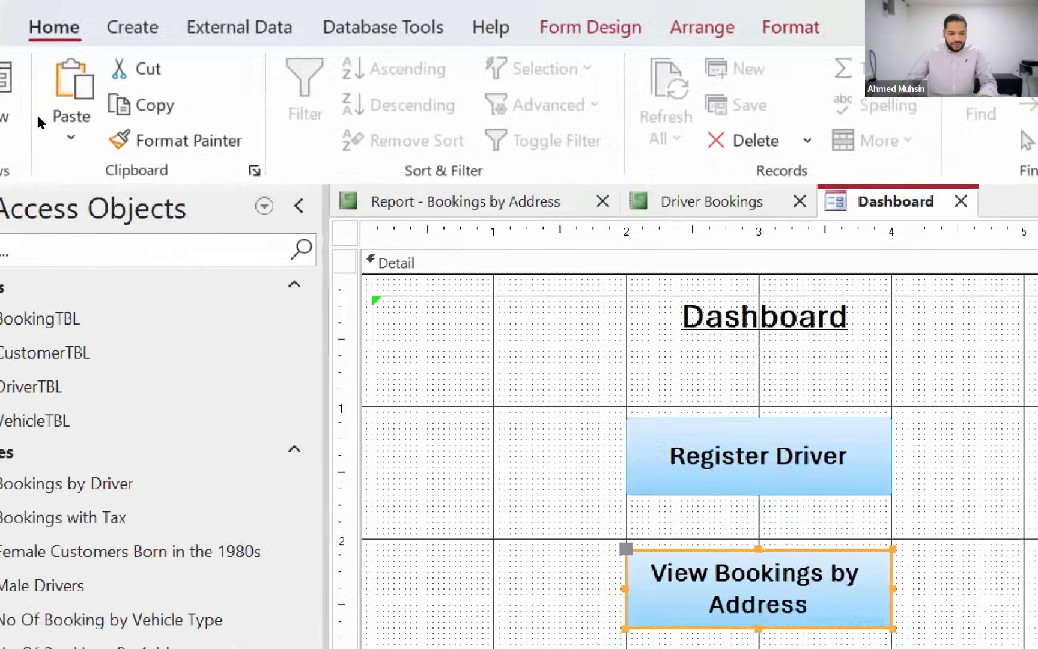
Step: Test the View Bookings by Address button with the Dashboard in Form View, then close the report it opens
{"action": "left_click", "coordinate": [32, 90]}
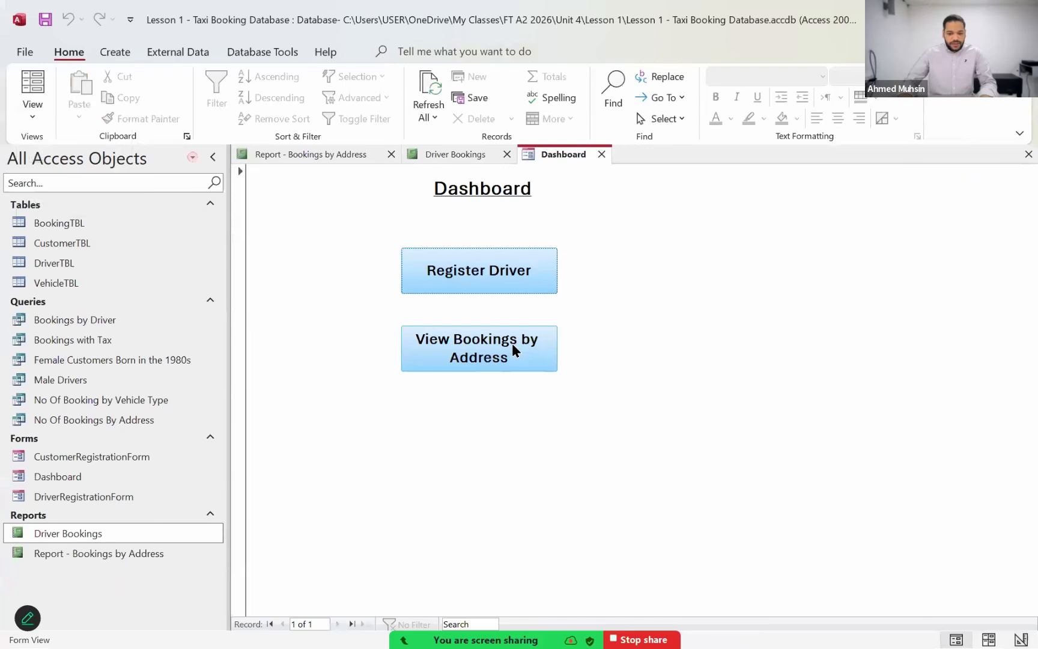
{"action": "left_click", "coordinate": [508, 344]}
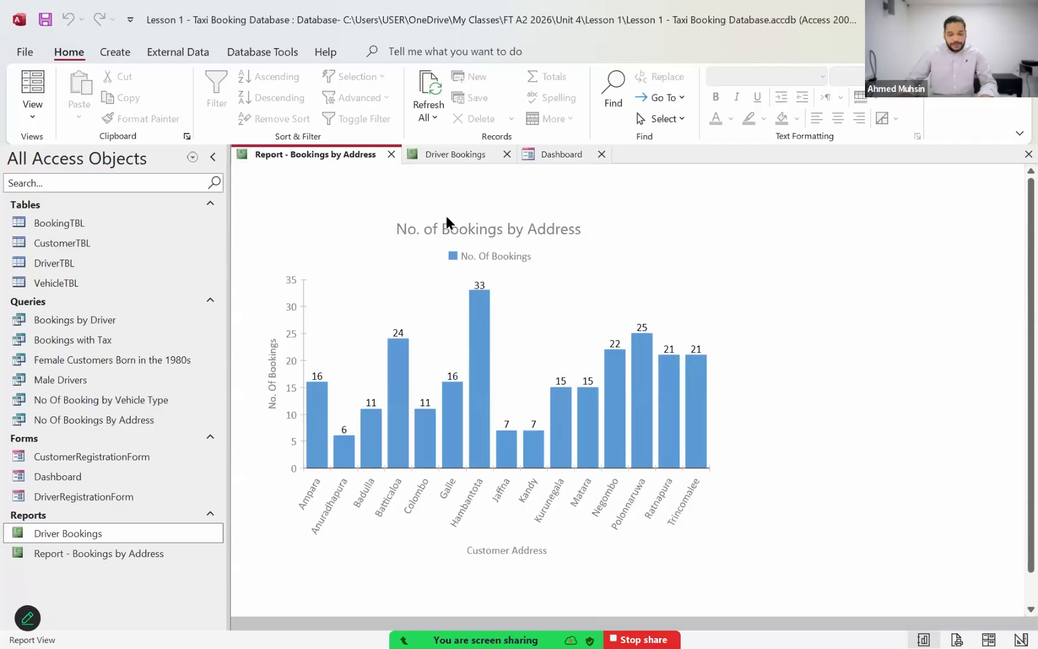
{"action": "left_click", "coordinate": [391, 154]}
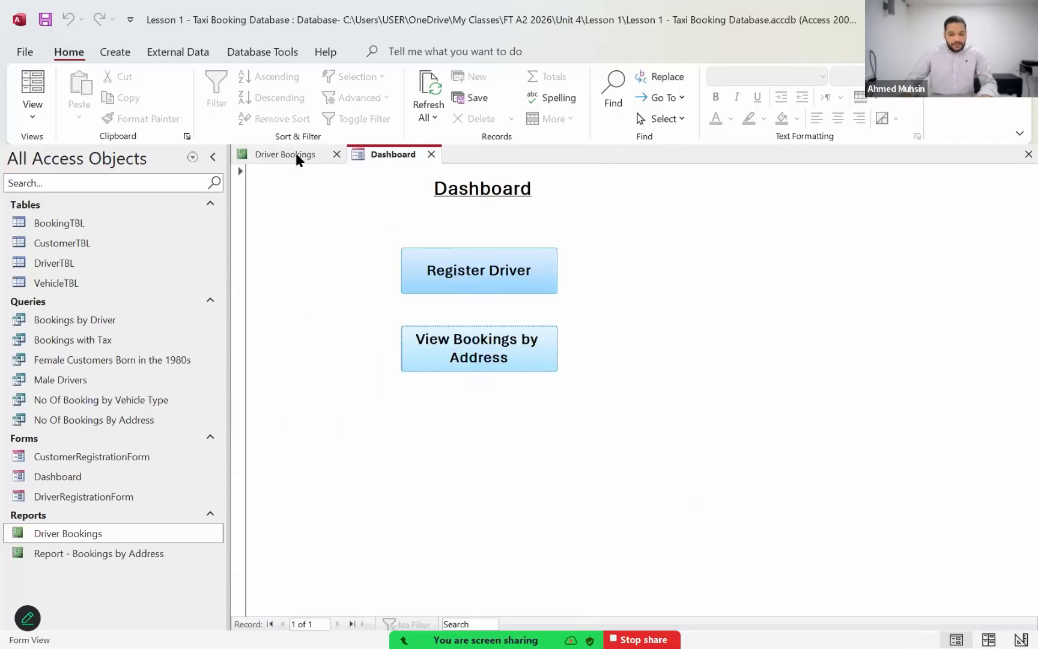
Step: Close and reopen the Driver Bookings report to review its contents, then return to the Dashboard form
{"action": "left_click", "coordinate": [336, 154]}
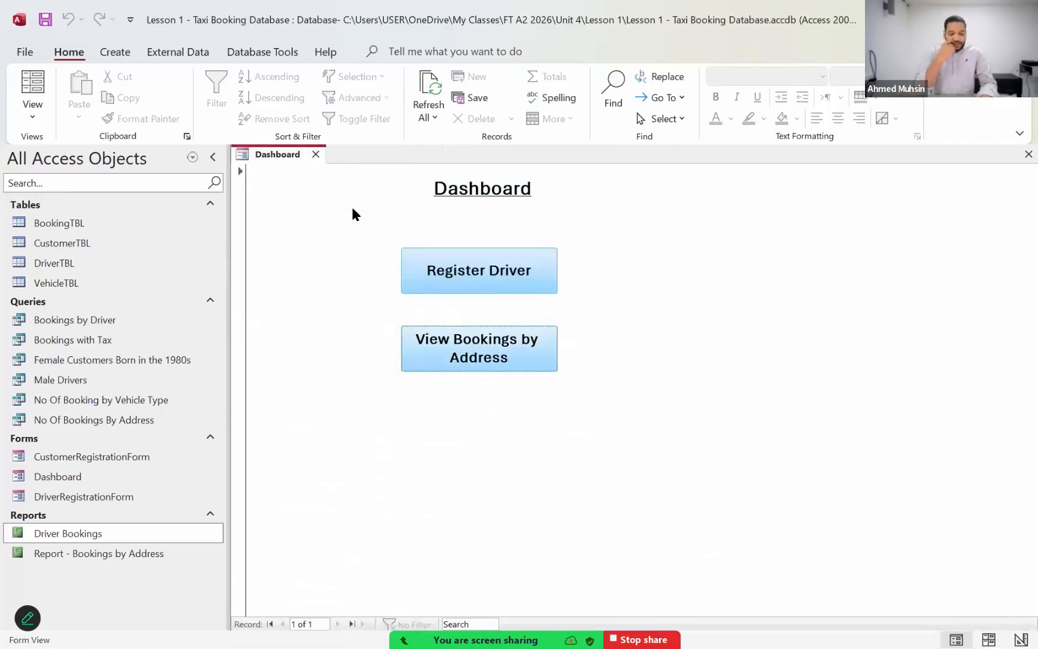
{"action": "left_click", "coordinate": [172, 538]}
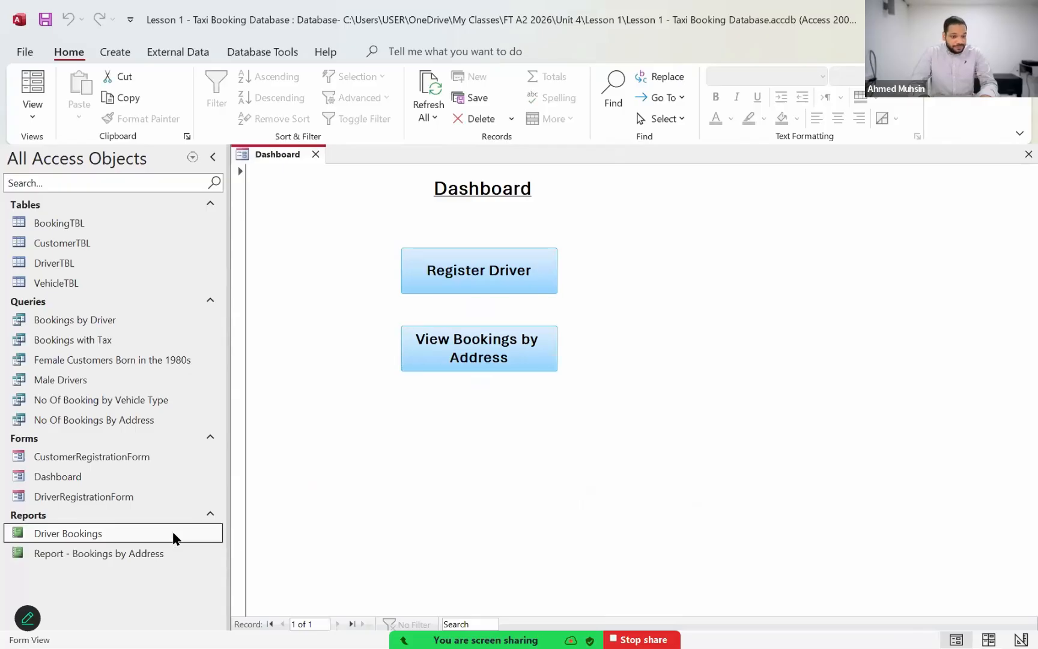
{"action": "double_click", "coordinate": [56, 533]}
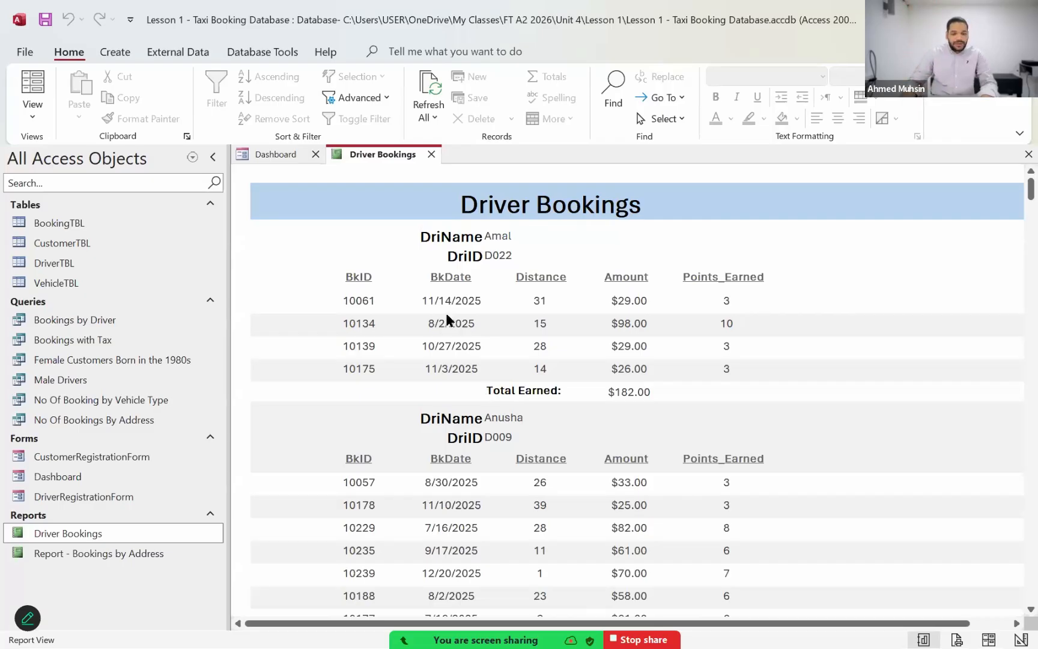
{"action": "left_click", "coordinate": [269, 154]}
Step: In Design View, add a command button about 2 by 0.6 inches below View Bookings by Address, without using the wizard
{"action": "left_click", "coordinate": [24, 118]}
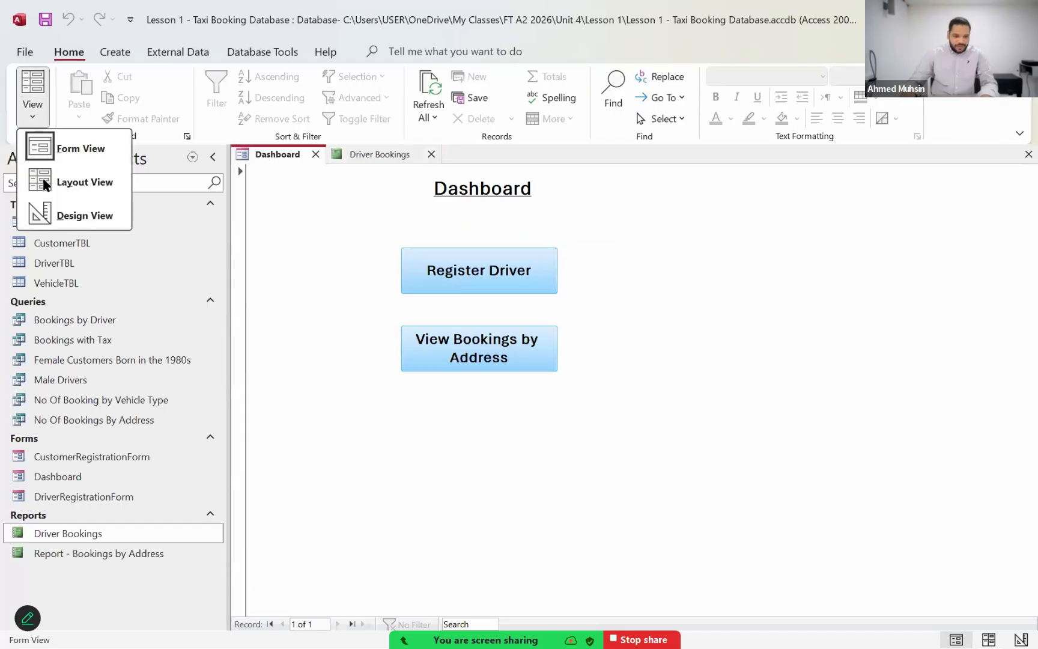
{"action": "left_click", "coordinate": [50, 215]}
{"action": "left_click", "coordinate": [299, 98]}
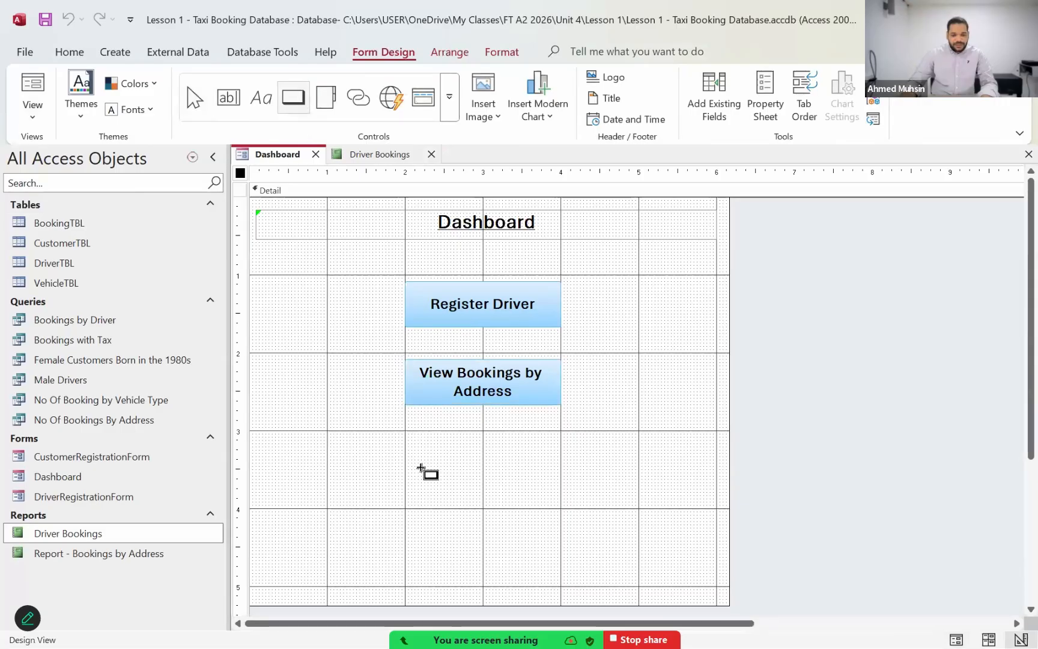
{"action": "left_click_drag", "start_coordinate": [406, 437], "coordinate": [562, 491]}
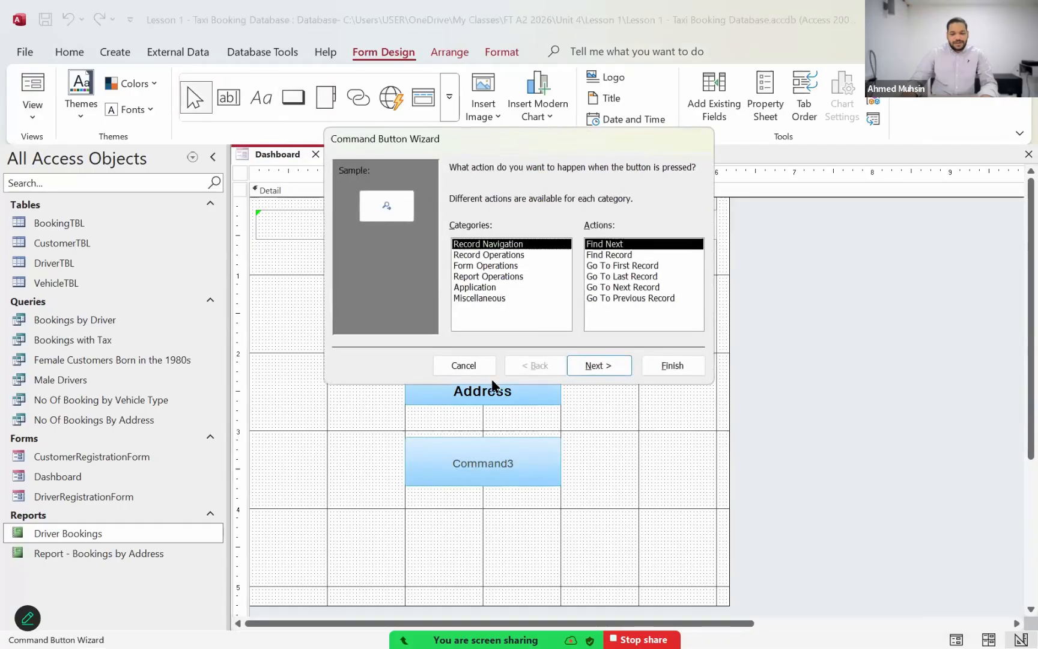
{"action": "left_click", "coordinate": [464, 364]}
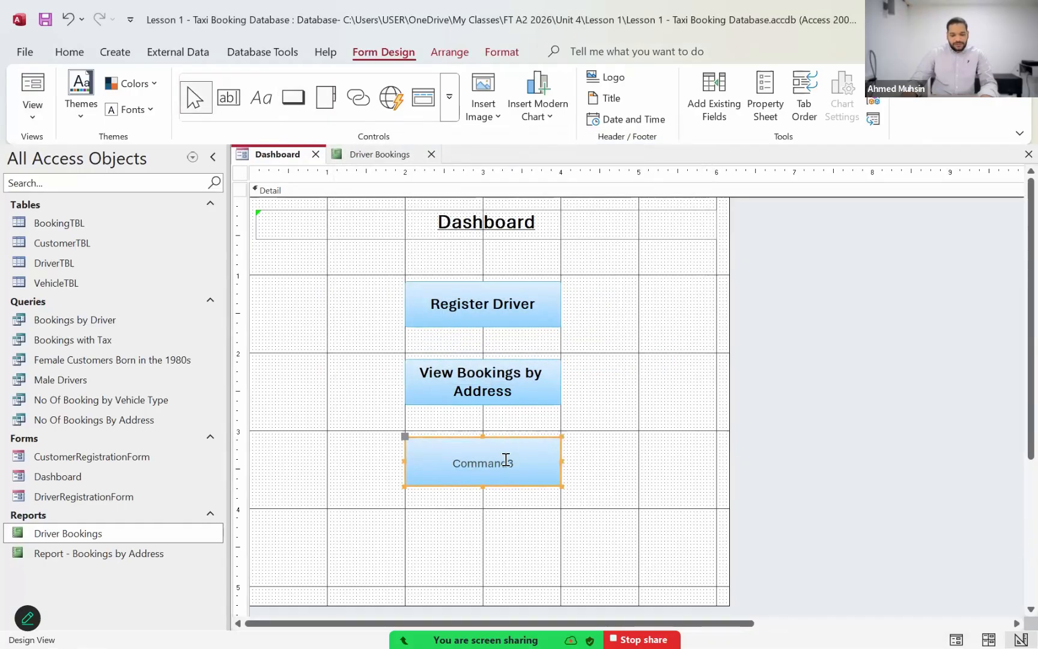
Step: Change the third button's caption to "View Driver Bookings"
{"action": "left_click", "coordinate": [508, 459]}
{"action": "type", "text": "Viwe"}
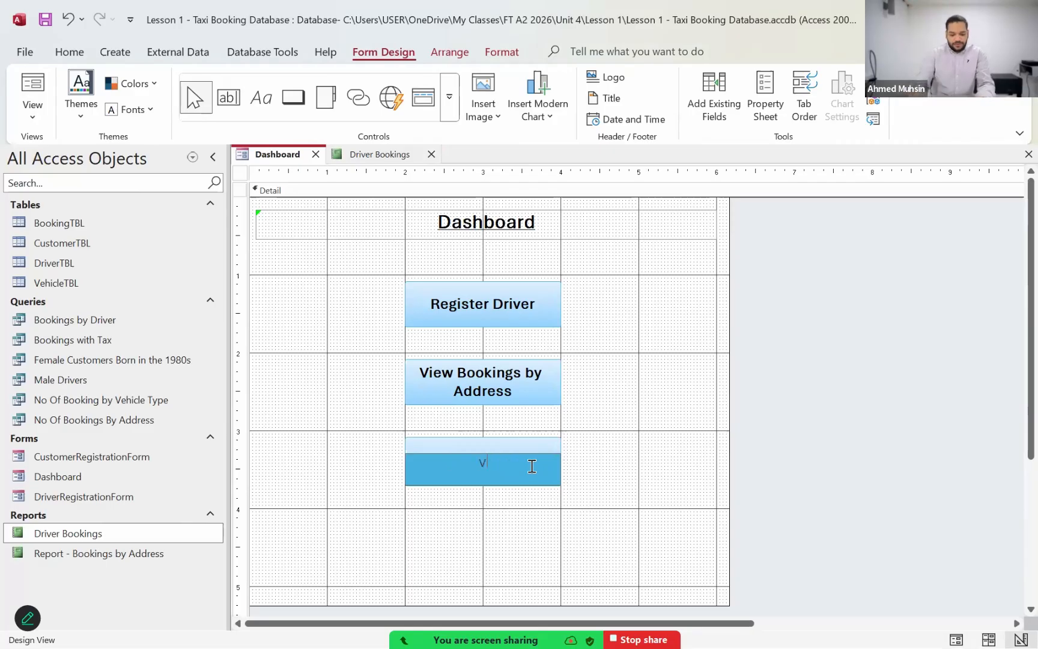
{"action": "key", "text": "BackSpace"}
{"action": "key", "text": "BackSpace"}
{"action": "key", "text": "BackSpace"}
{"action": "type", "text": "e"}
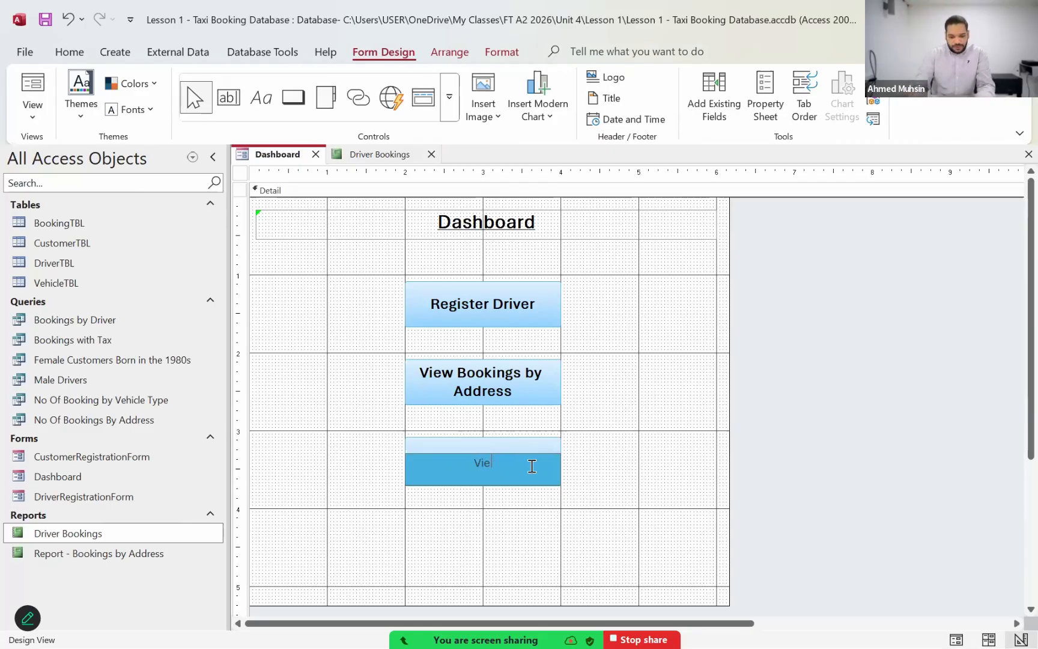
{"action": "type", "text": "w Driver Bookings"}
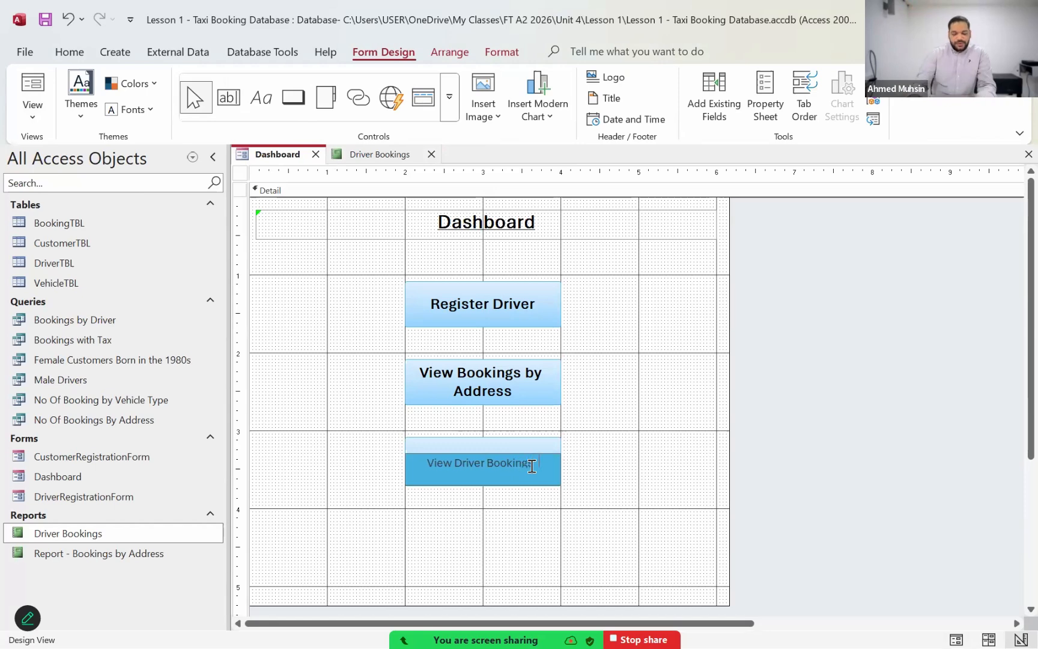
{"action": "left_click", "coordinate": [494, 474]}
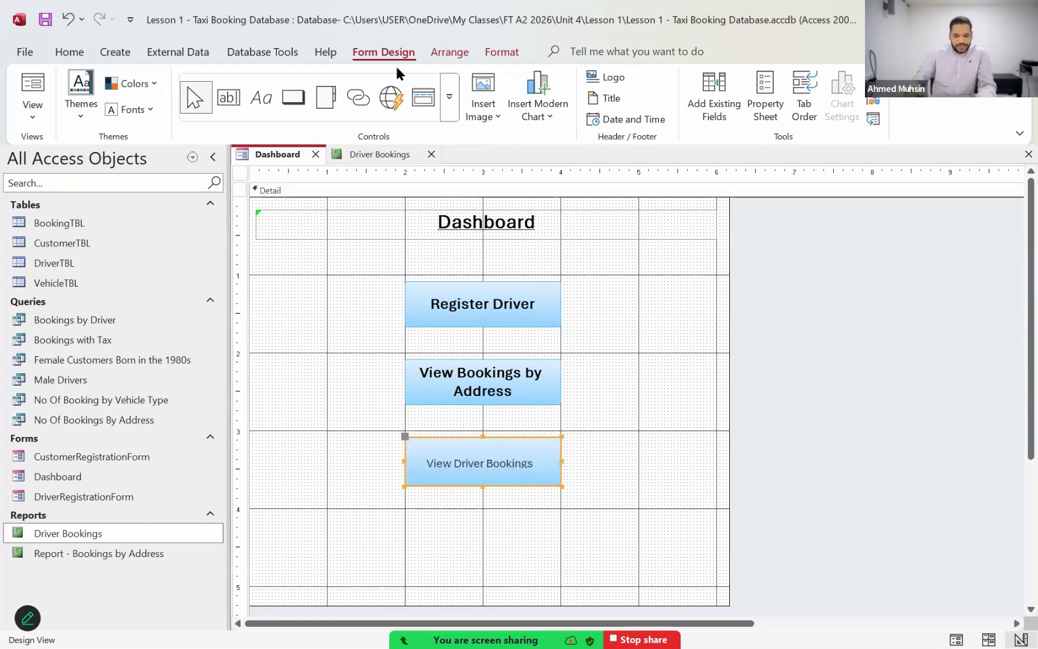
Step: Format the View Driver Bookings button's caption as bold at font size 14
{"action": "left_click", "coordinate": [508, 57]}
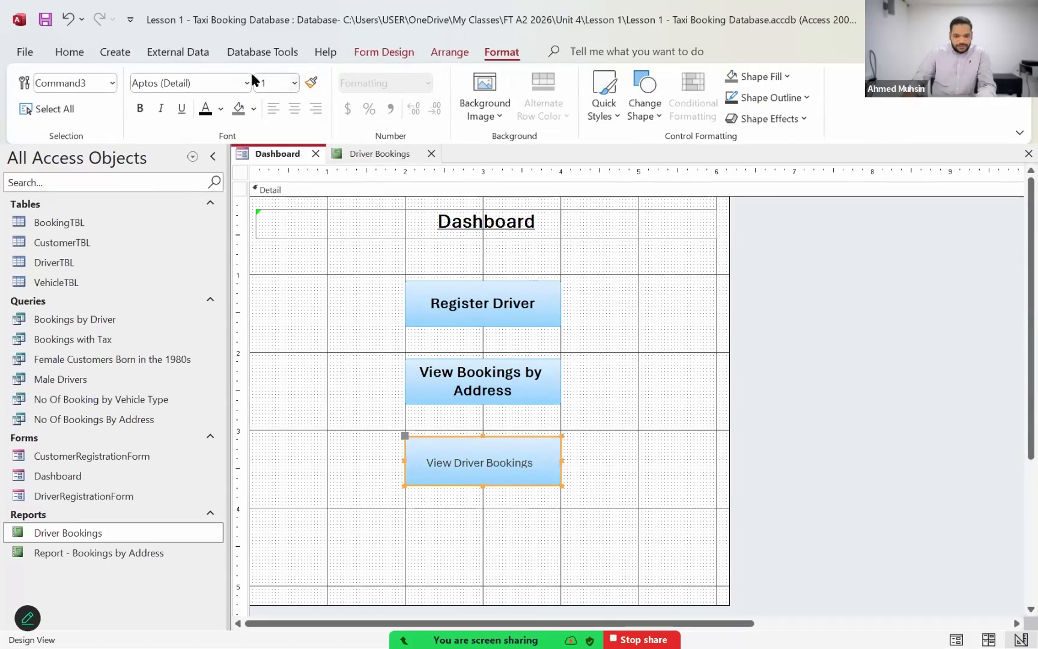
{"action": "left_click", "coordinate": [271, 82]}
{"action": "type", "text": "14"}
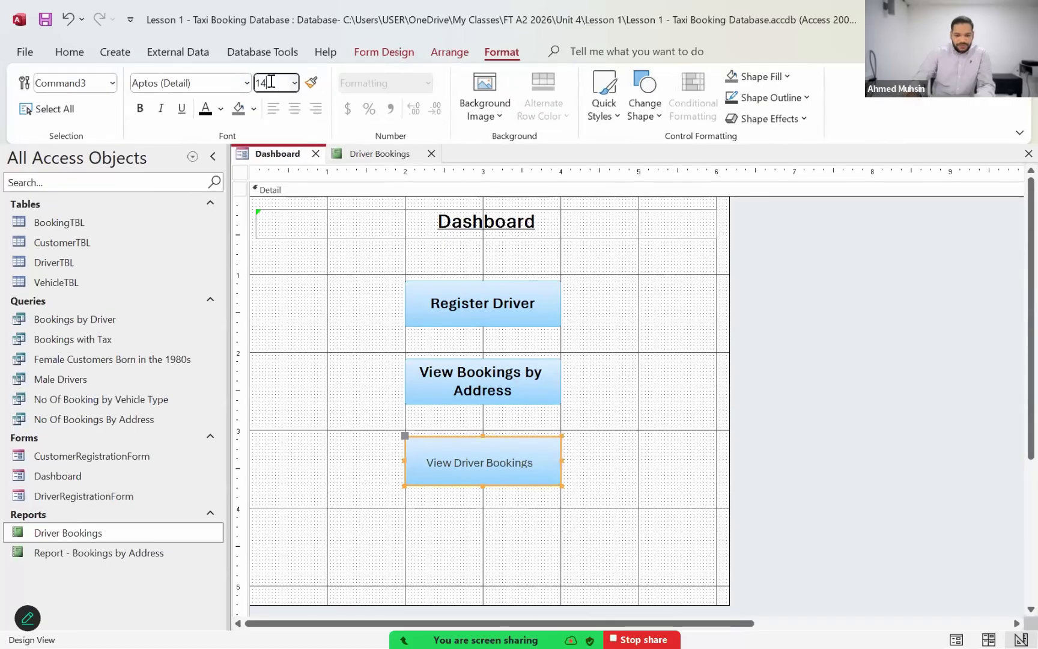
{"action": "key", "text": "Return"}
{"action": "left_click", "coordinate": [140, 108]}
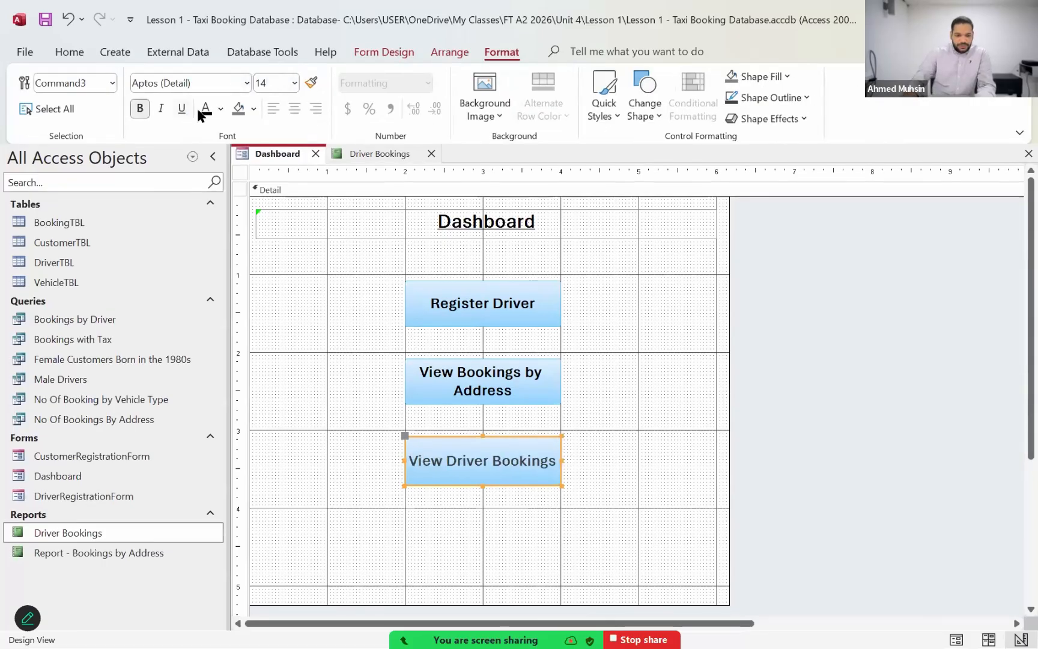
{"action": "left_click", "coordinate": [658, 414]}
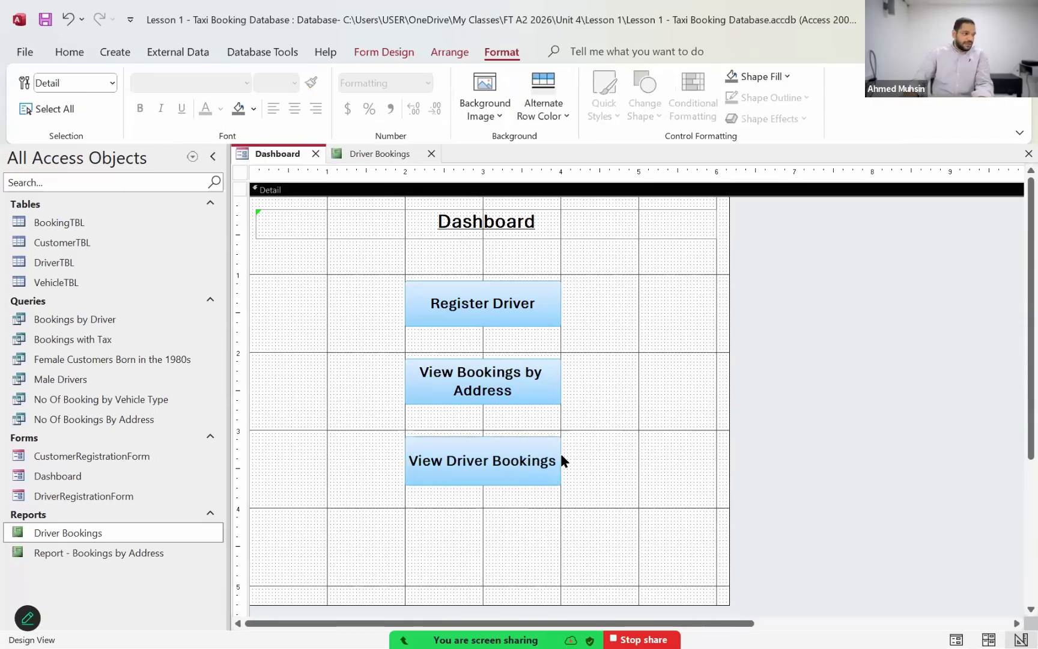
{"action": "left_click", "coordinate": [524, 474]}
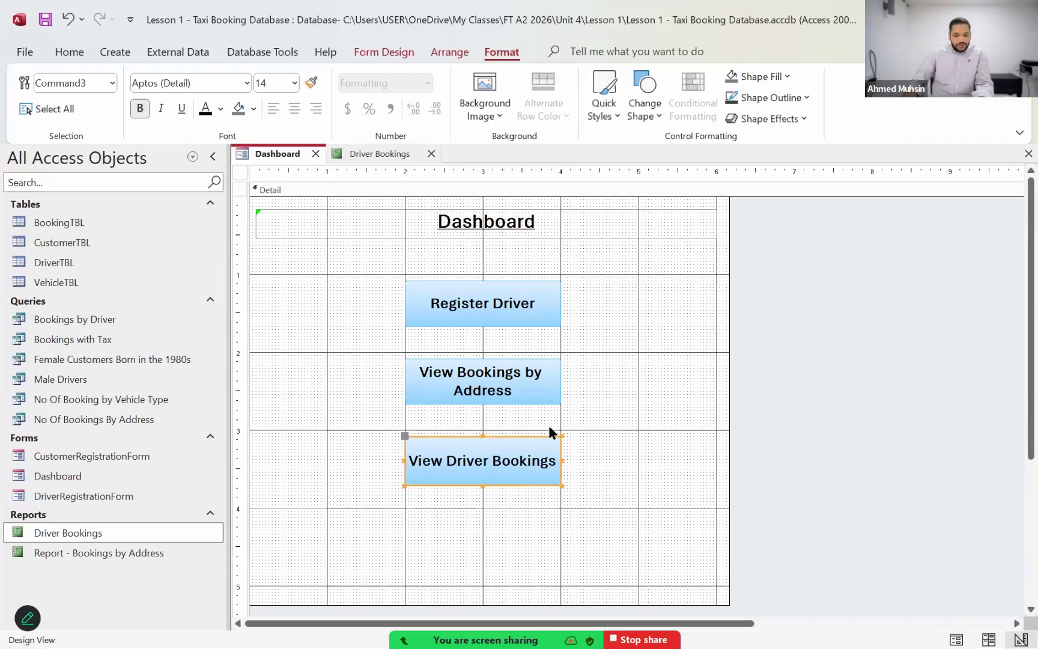
{"action": "right_click", "coordinate": [527, 448]}
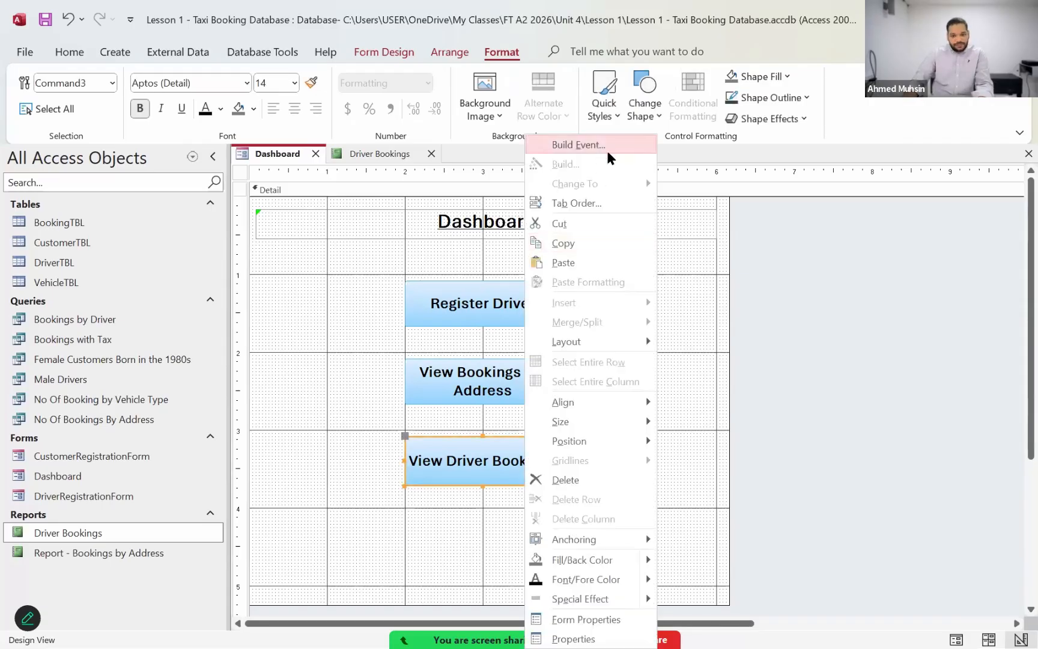
{"action": "left_click", "coordinate": [640, 375]}
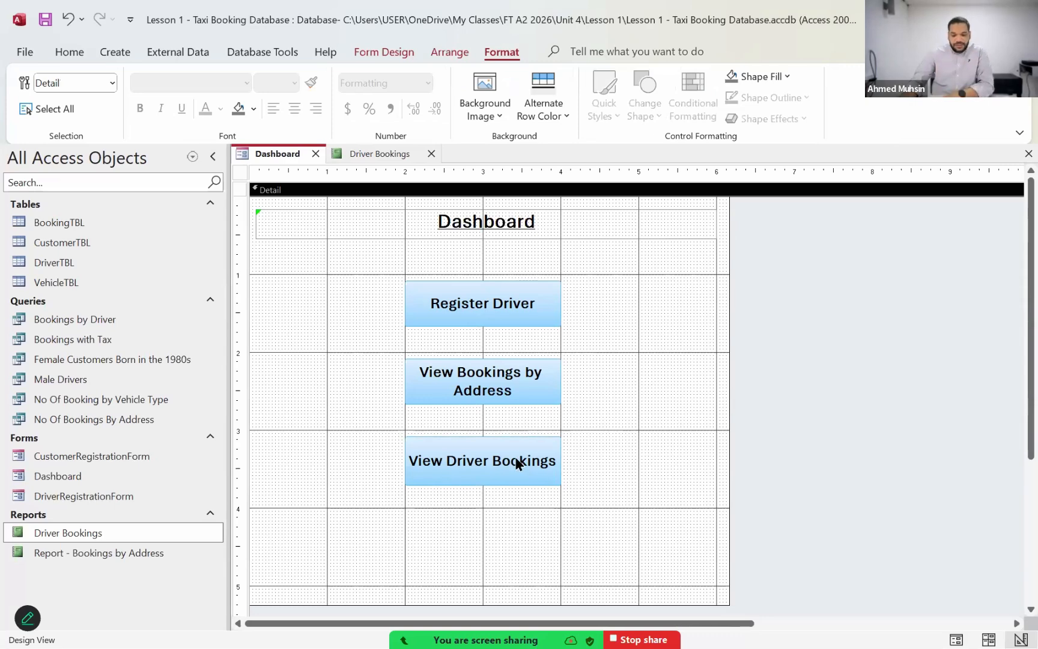
Step: Create an On Click macro for the View Driver Bookings button with the Macro Builder and add an OpenReport action
{"action": "left_click", "coordinate": [507, 480]}
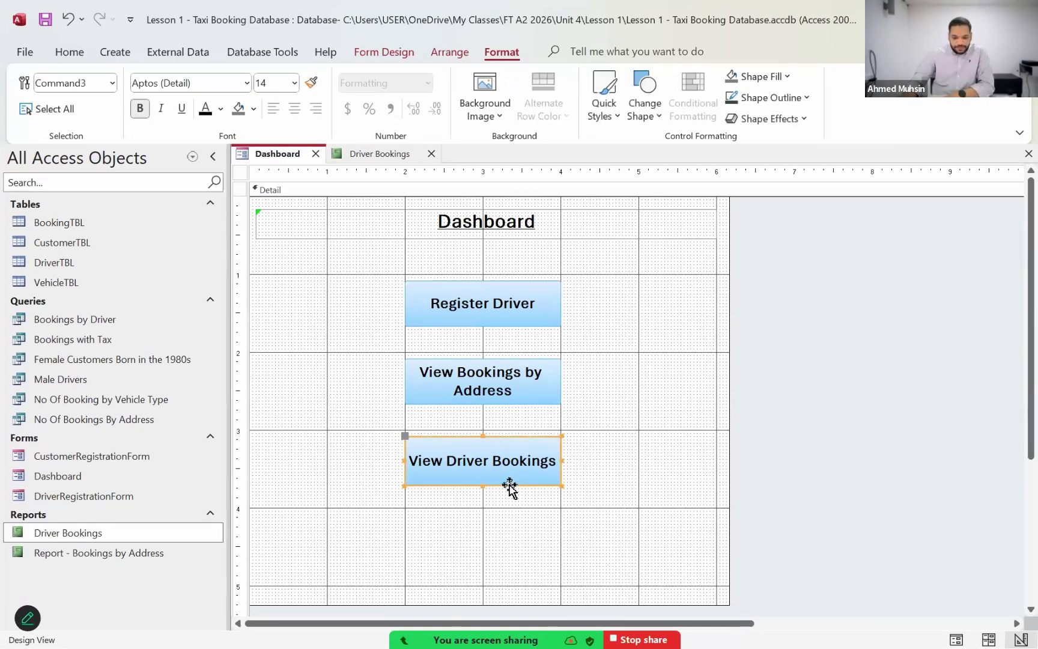
{"action": "right_click", "coordinate": [511, 471]}
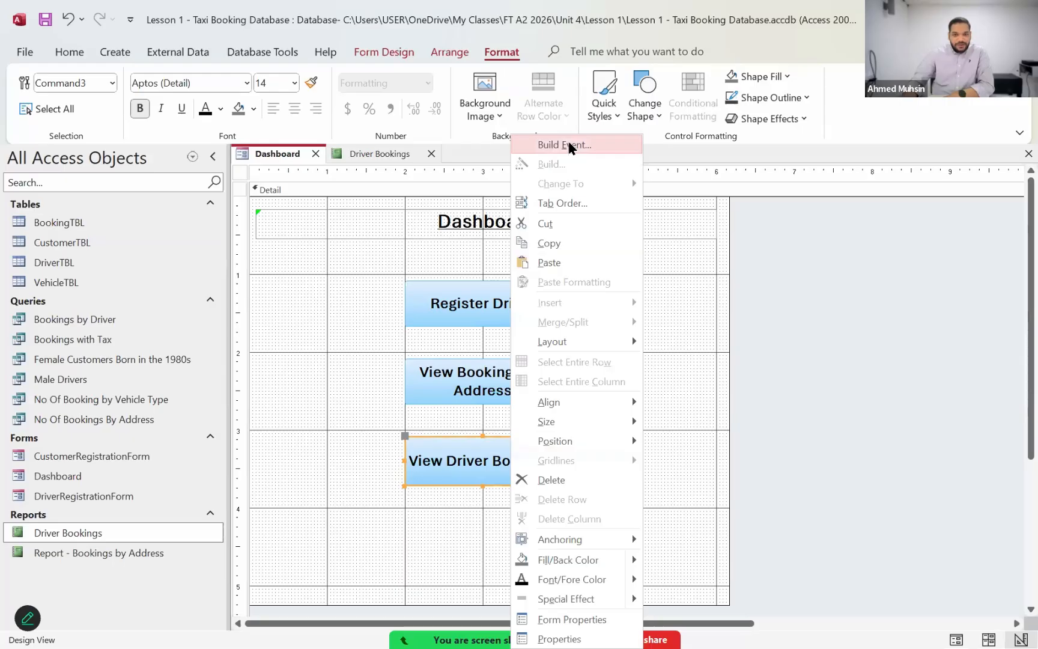
{"action": "left_click", "coordinate": [569, 145]}
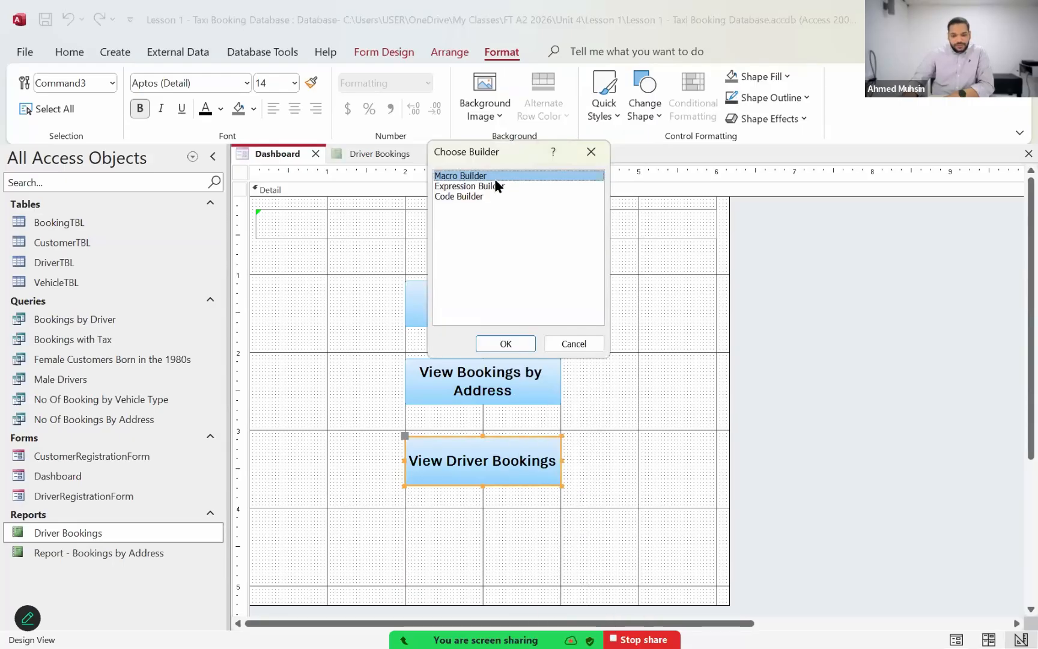
{"action": "left_click", "coordinate": [494, 343]}
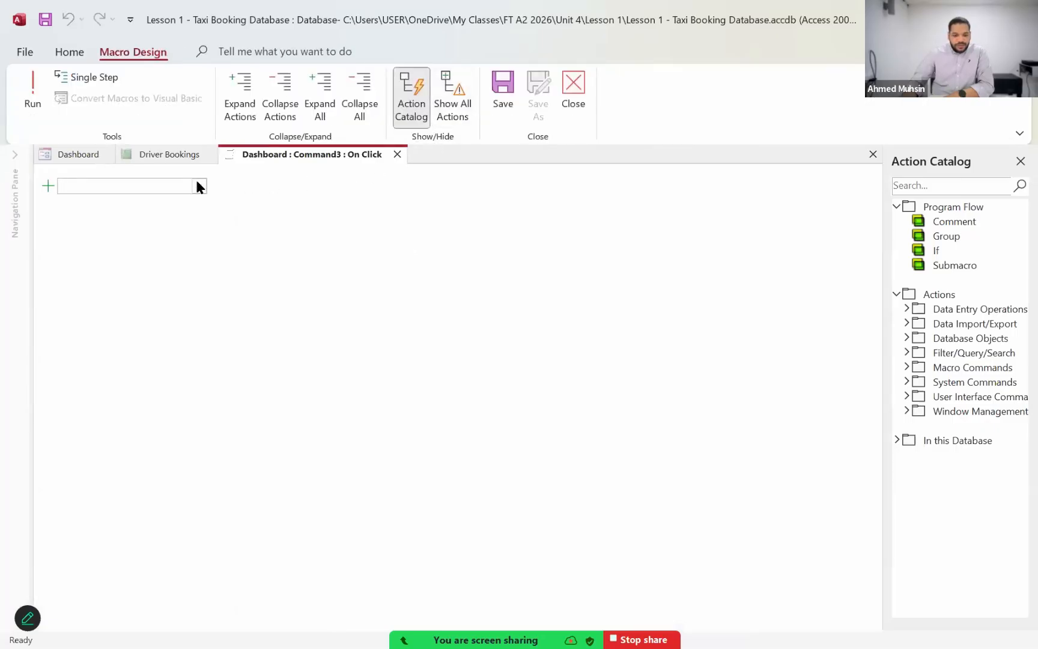
{"action": "left_click", "coordinate": [199, 186]}
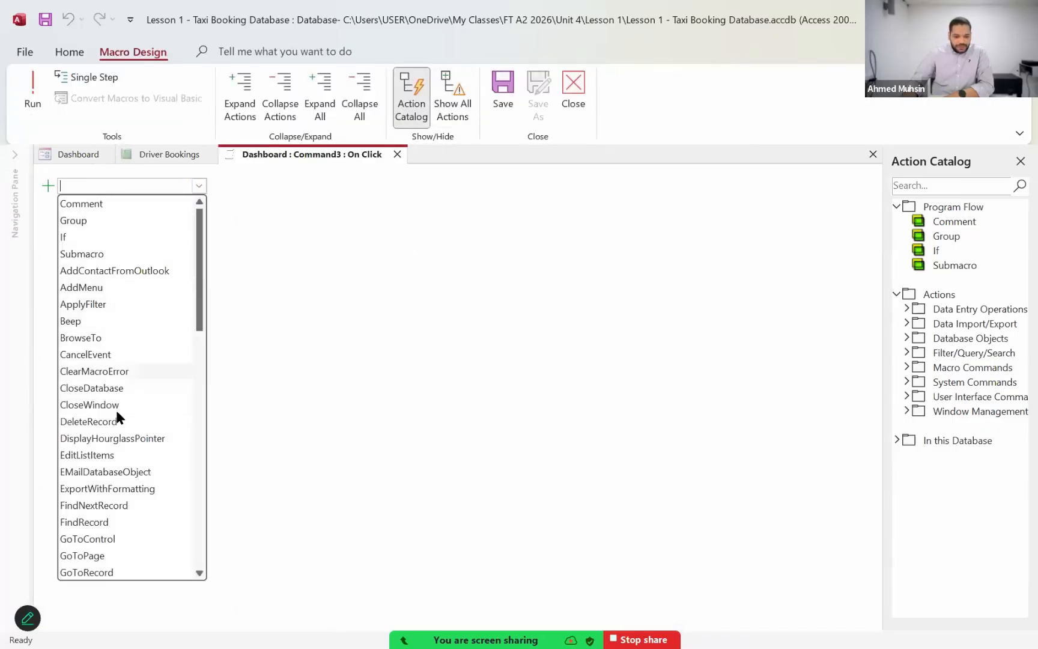
{"action": "scroll", "coordinate": [116, 413], "scroll_direction": "down", "scroll_amount": 6}
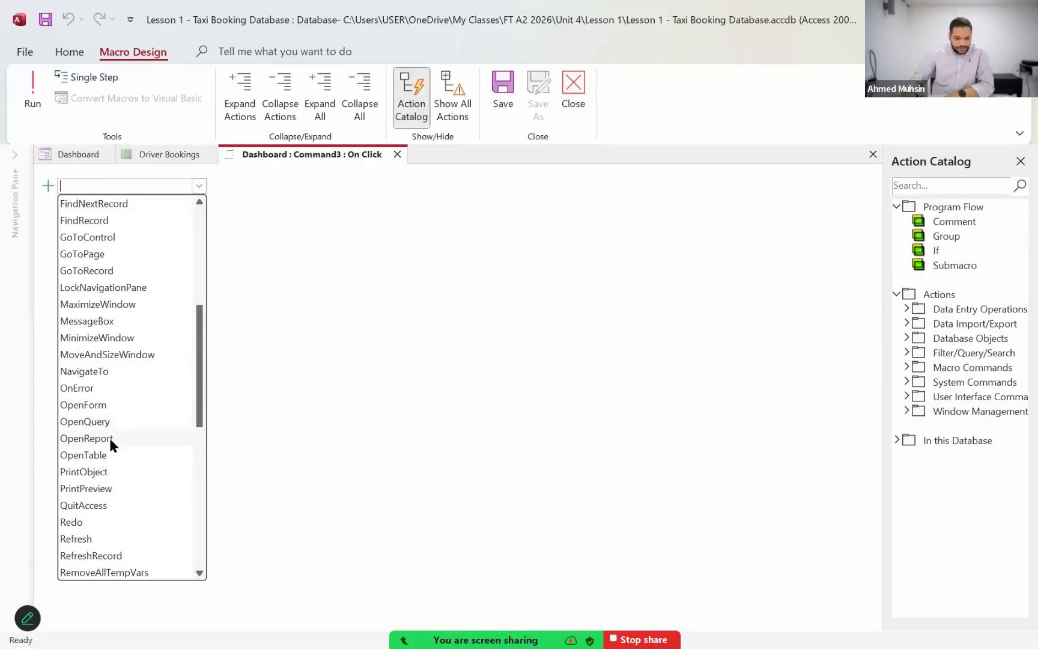
{"action": "left_click", "coordinate": [109, 438]}
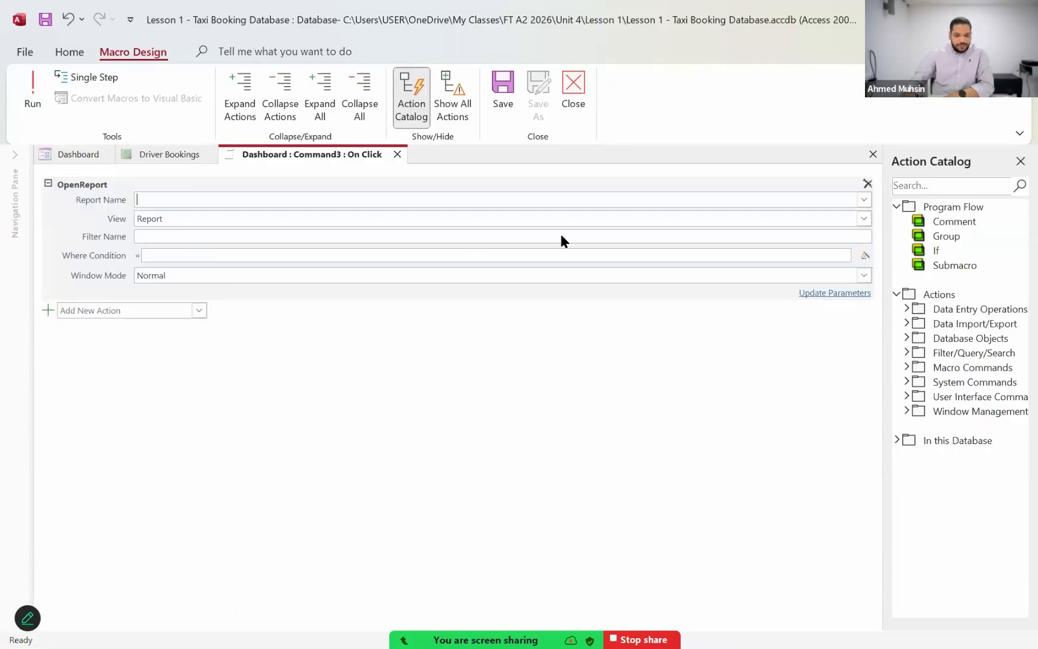
Step: Set the OpenReport action to open the Driver Bookings report in Print Preview view
{"action": "left_click", "coordinate": [864, 201]}
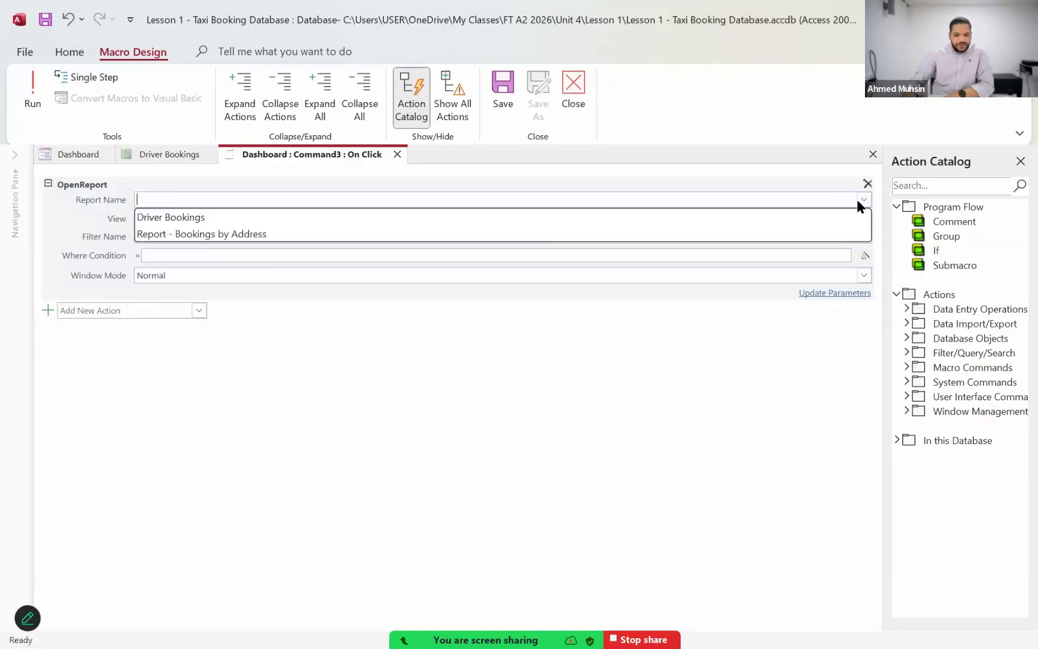
{"action": "left_click", "coordinate": [164, 220]}
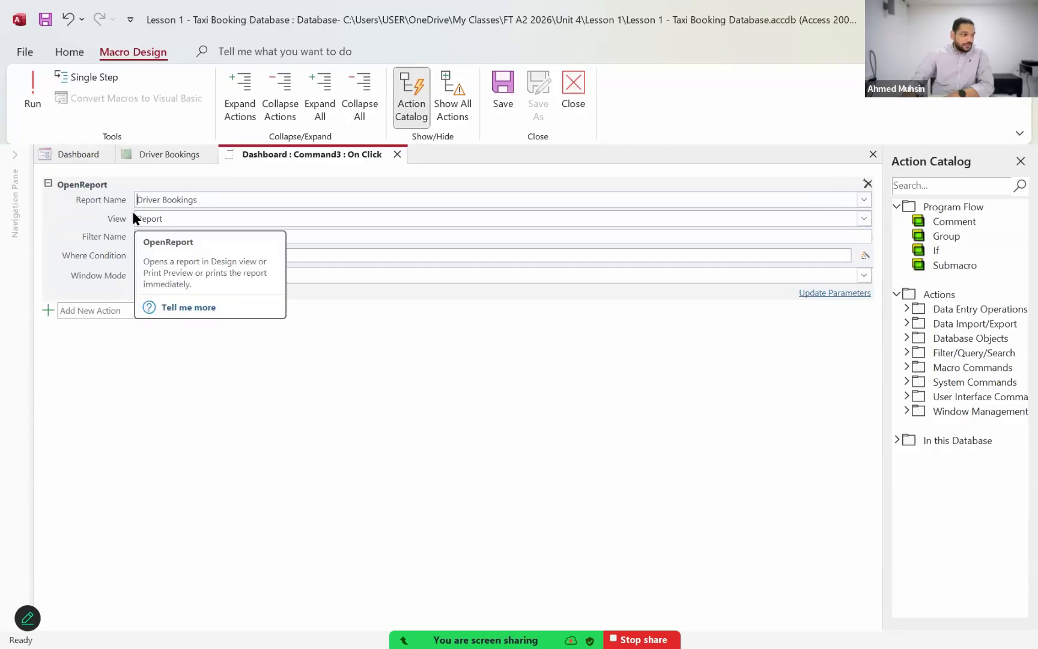
{"action": "left_click", "coordinate": [863, 218]}
{"action": "left_click", "coordinate": [286, 270]}
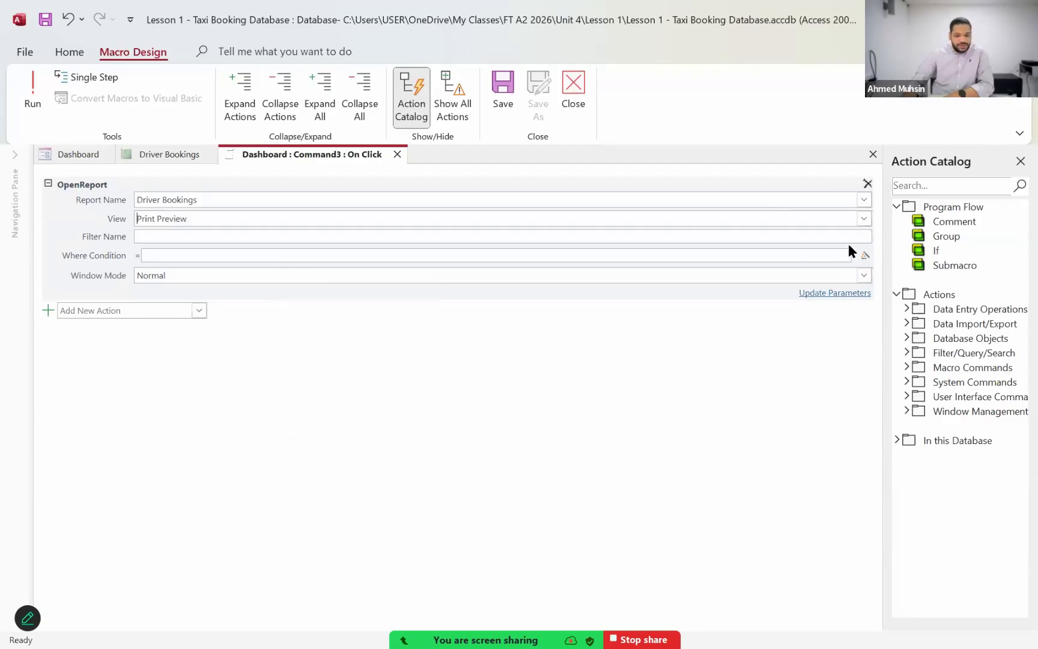
{"action": "left_click", "coordinate": [864, 218]}
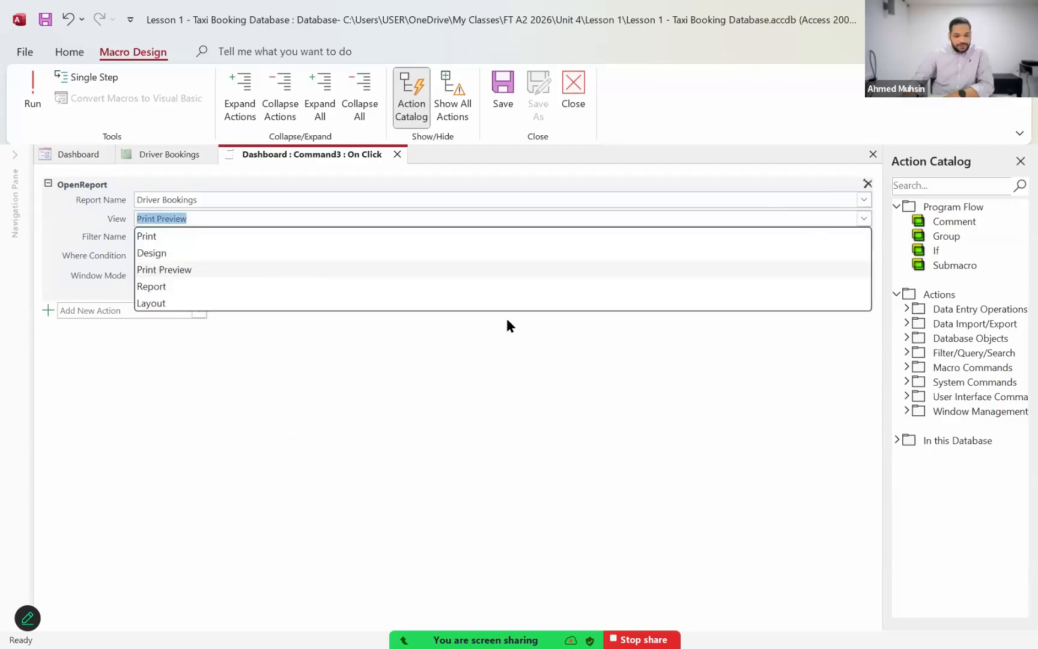
{"action": "left_click", "coordinate": [339, 424]}
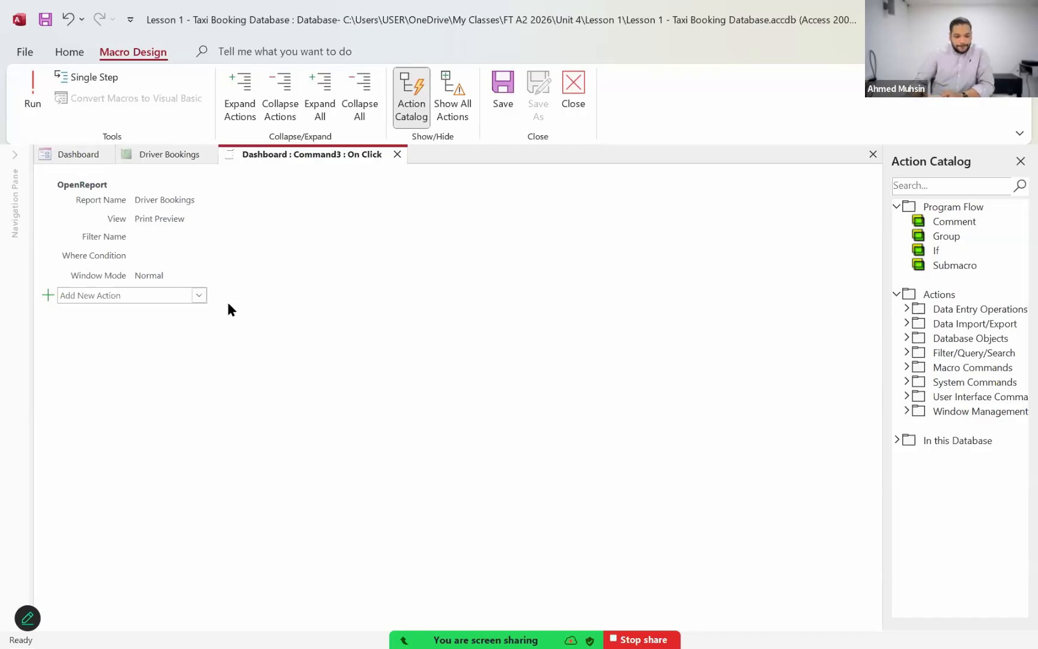
Step: Look through the full list of macro actions that can be added after OpenReport
{"action": "left_click", "coordinate": [199, 295]}
{"action": "scroll", "coordinate": [155, 457], "scroll_direction": "down", "scroll_amount": 4}
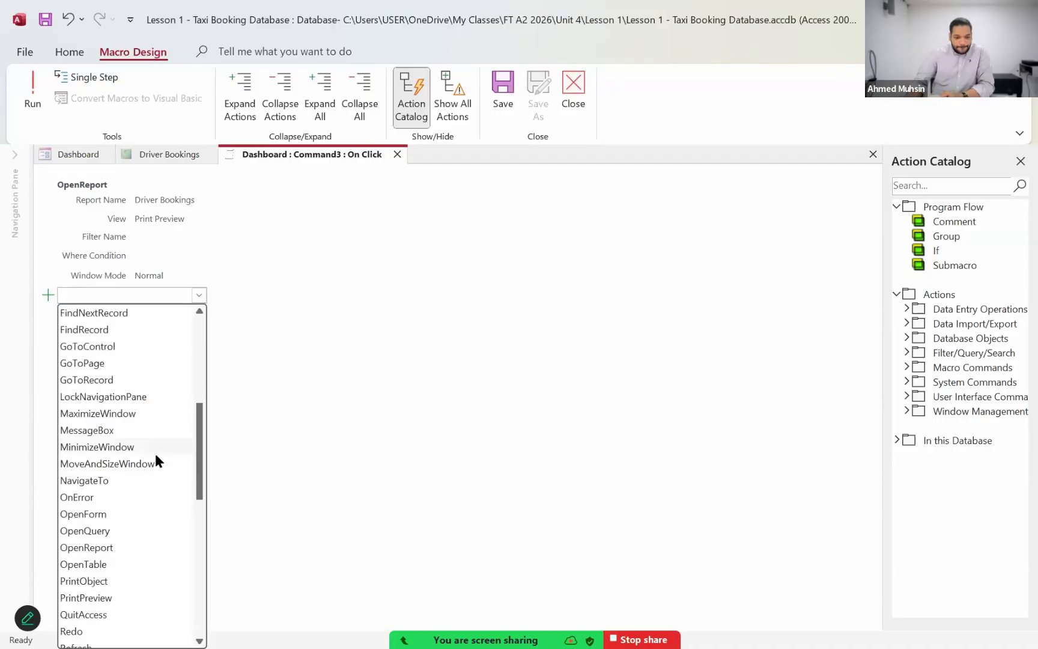
{"action": "scroll", "coordinate": [155, 458], "scroll_direction": "up", "scroll_amount": 1}
{"action": "scroll", "coordinate": [155, 460], "scroll_direction": "up", "scroll_amount": 1}
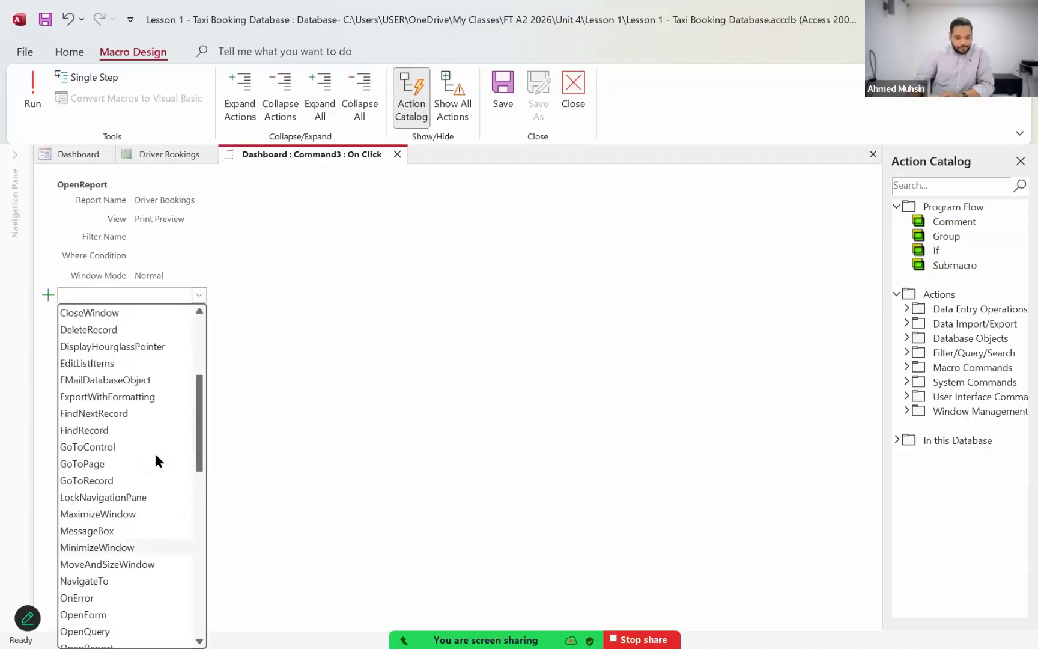
{"action": "scroll", "coordinate": [155, 460], "scroll_direction": "up", "scroll_amount": 3}
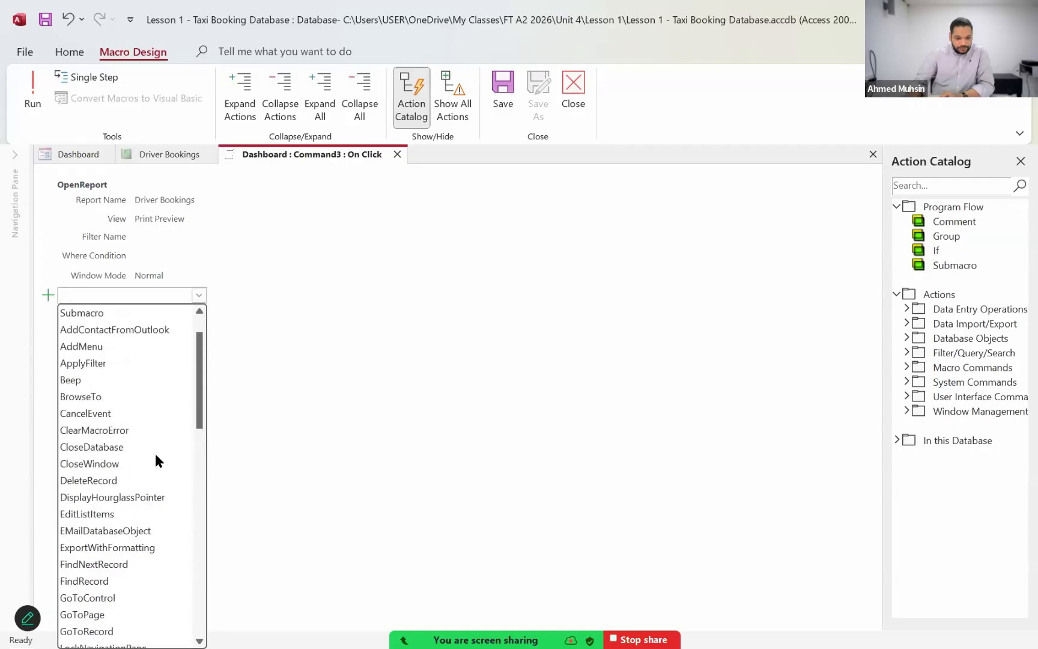
{"action": "scroll", "coordinate": [156, 458], "scroll_direction": "down", "scroll_amount": 5}
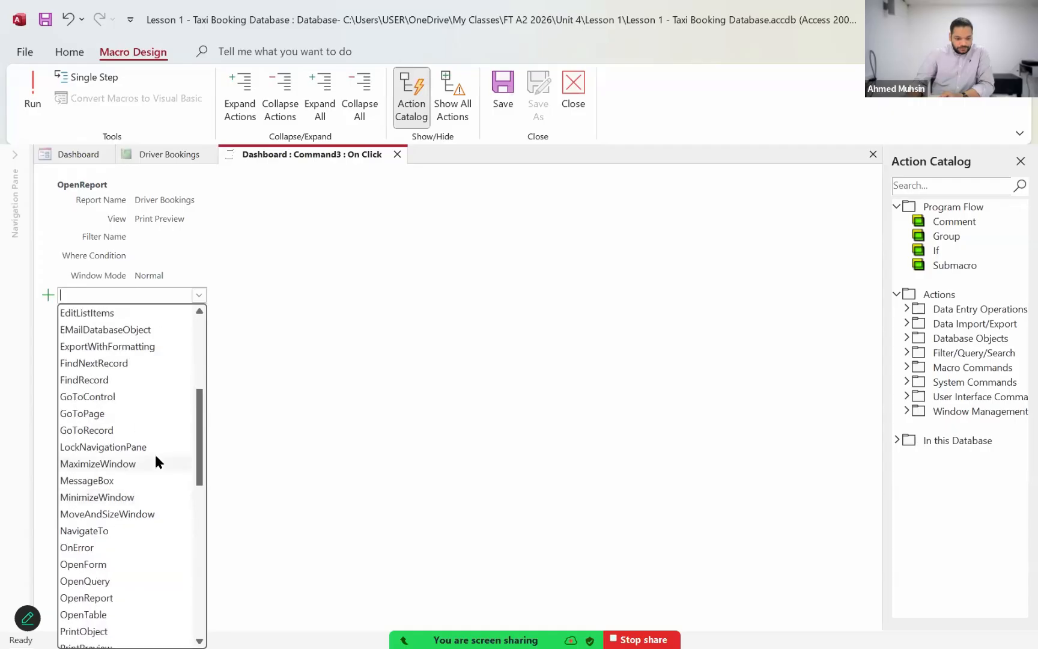
{"action": "scroll", "coordinate": [156, 481], "scroll_direction": "down", "scroll_amount": 4}
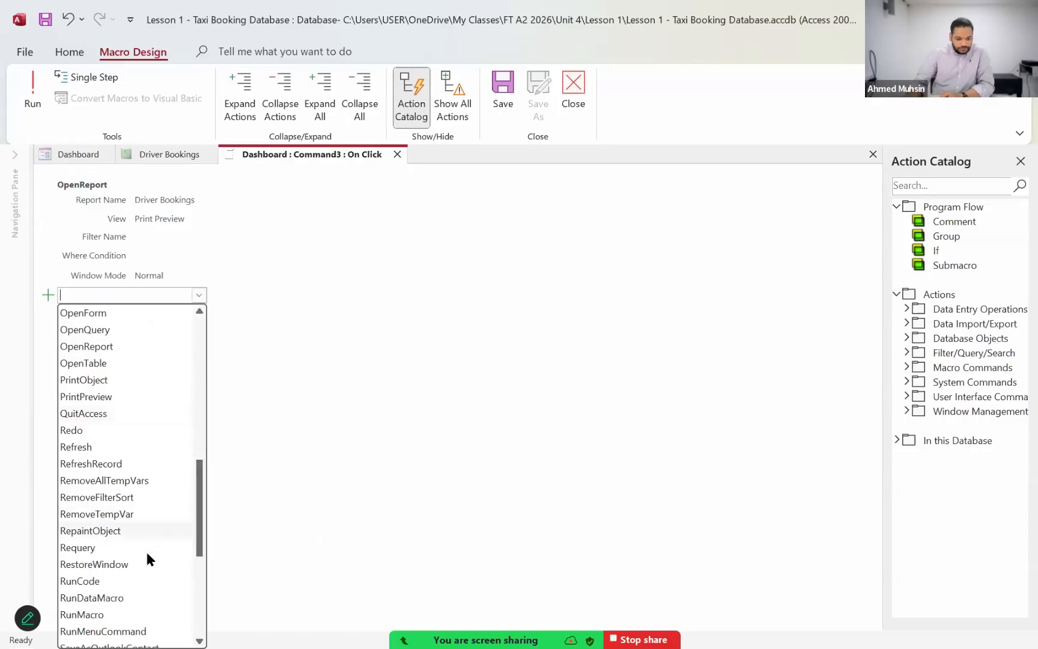
{"action": "scroll", "coordinate": [146, 551], "scroll_direction": "down", "scroll_amount": 1}
{"action": "scroll", "coordinate": [146, 551], "scroll_direction": "down", "scroll_amount": 4}
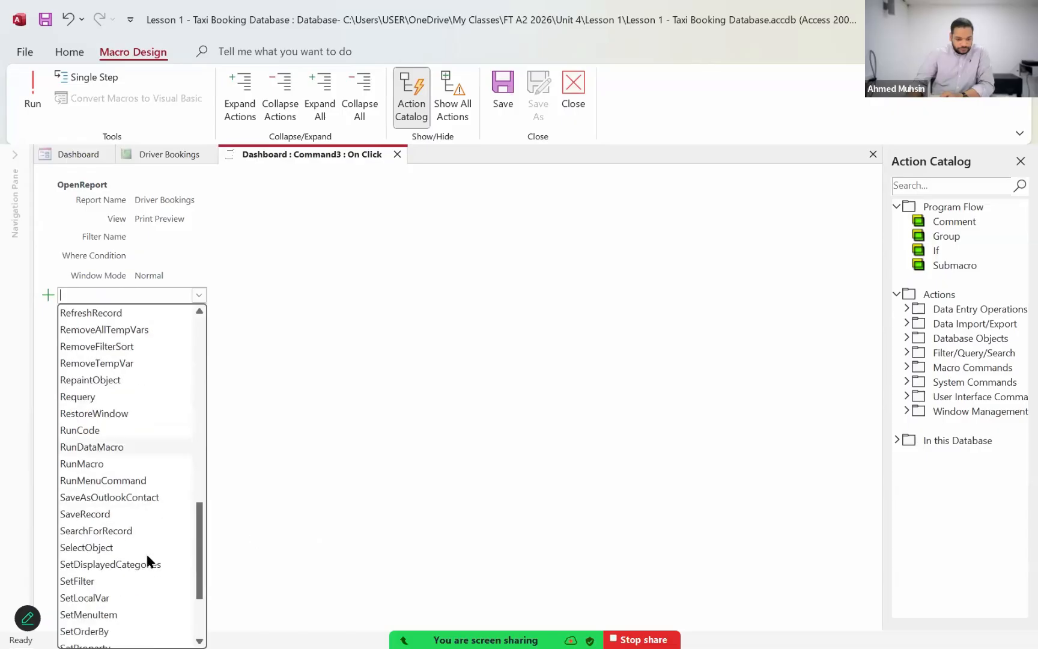
{"action": "scroll", "coordinate": [147, 557], "scroll_direction": "down", "scroll_amount": 1}
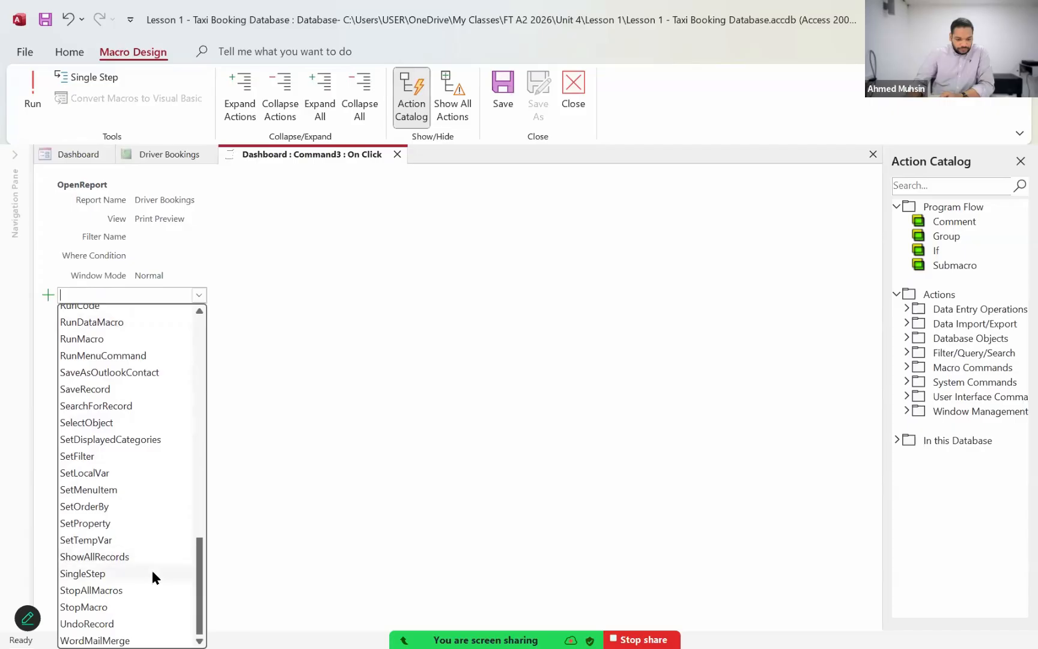
{"action": "scroll", "coordinate": [152, 577], "scroll_direction": "up", "scroll_amount": 7}
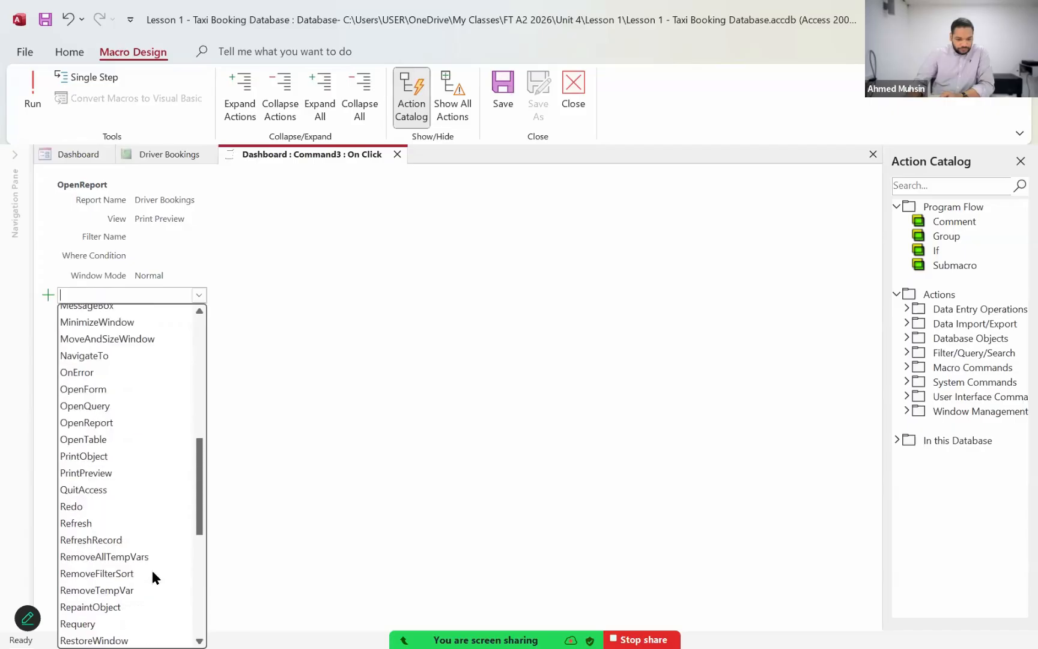
{"action": "scroll", "coordinate": [152, 577], "scroll_direction": "up", "scroll_amount": 8}
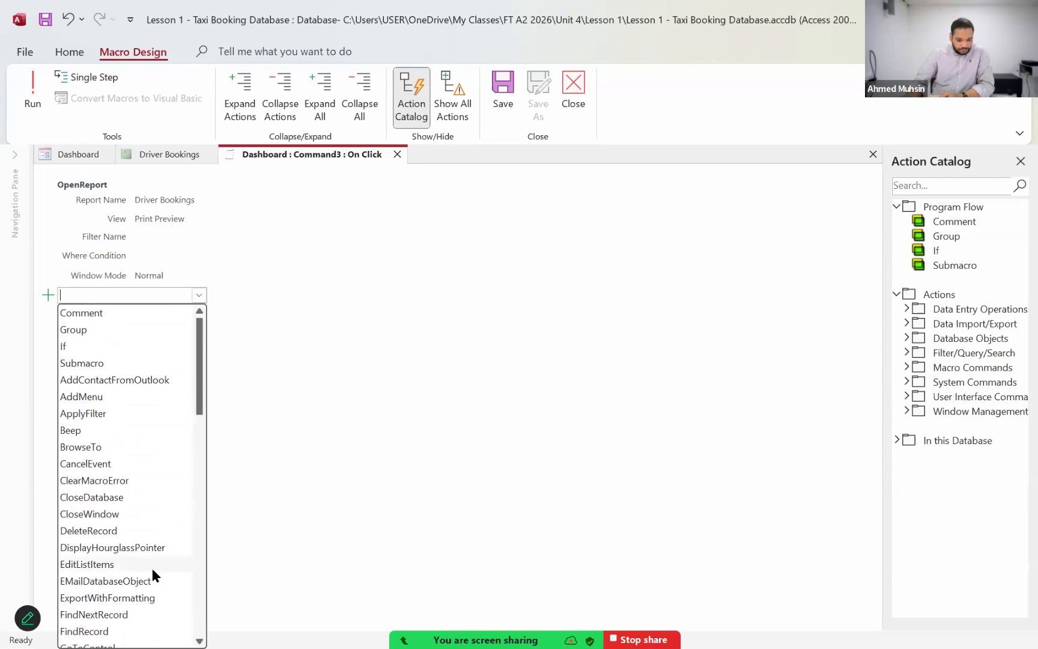
{"action": "scroll", "coordinate": [152, 570], "scroll_direction": "down", "scroll_amount": 1}
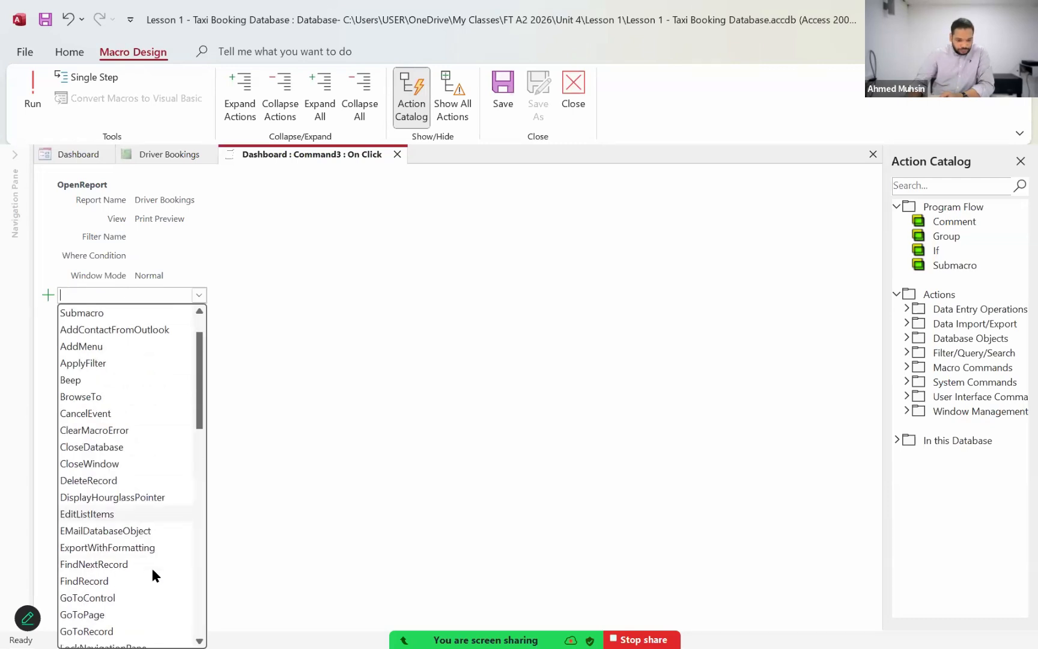
{"action": "left_click", "coordinate": [300, 471]}
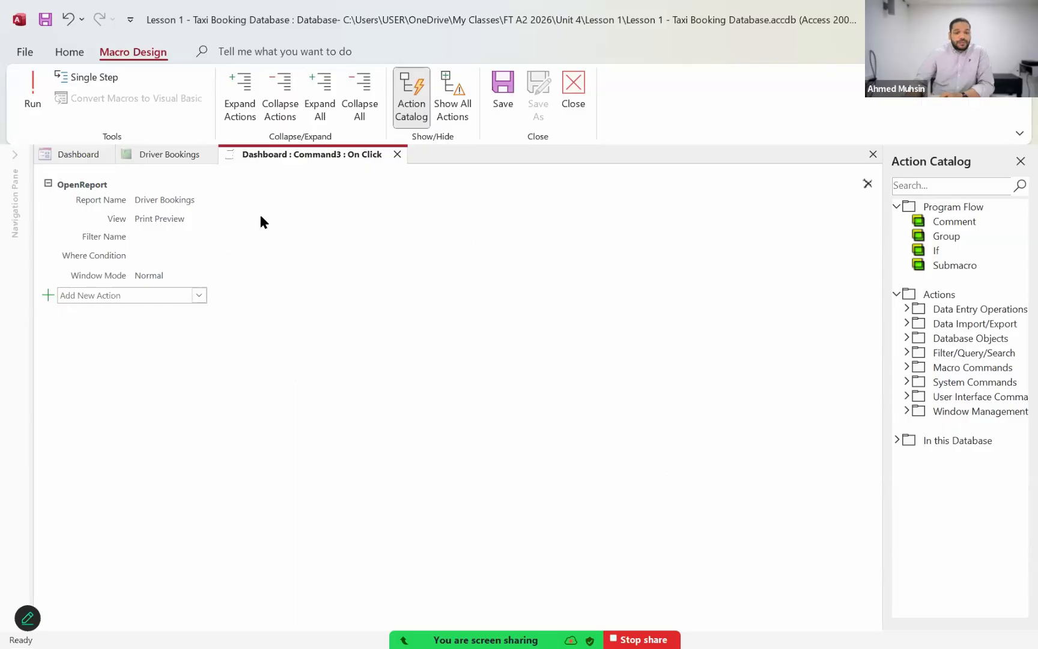
Step: Save and close the button's macro, and display the Dashboard in Form View
{"action": "left_click", "coordinate": [508, 106]}
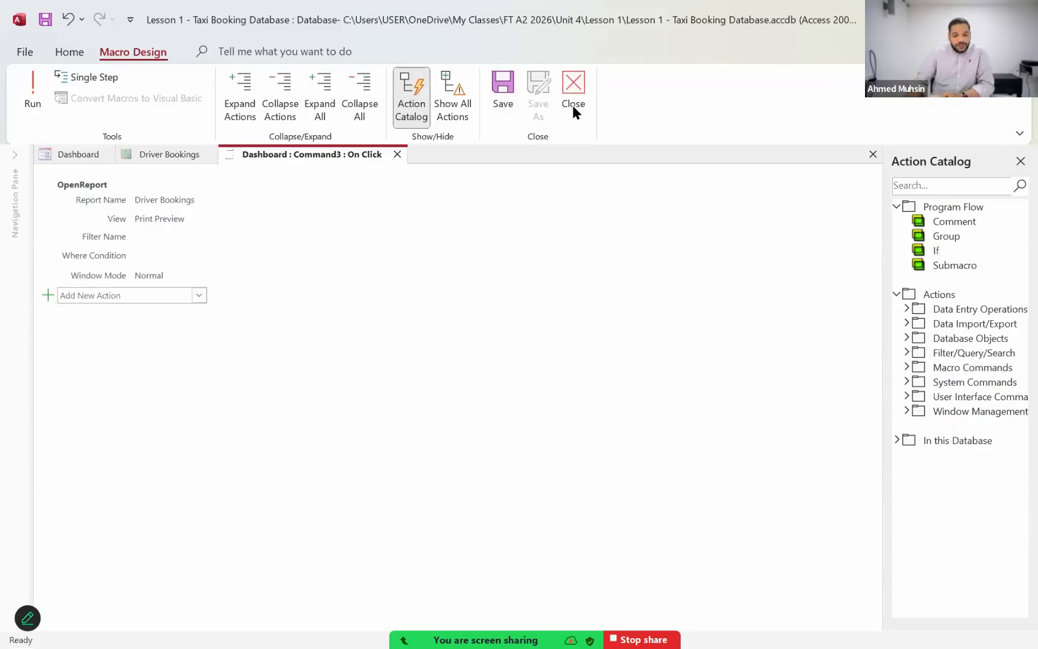
{"action": "left_click", "coordinate": [574, 102]}
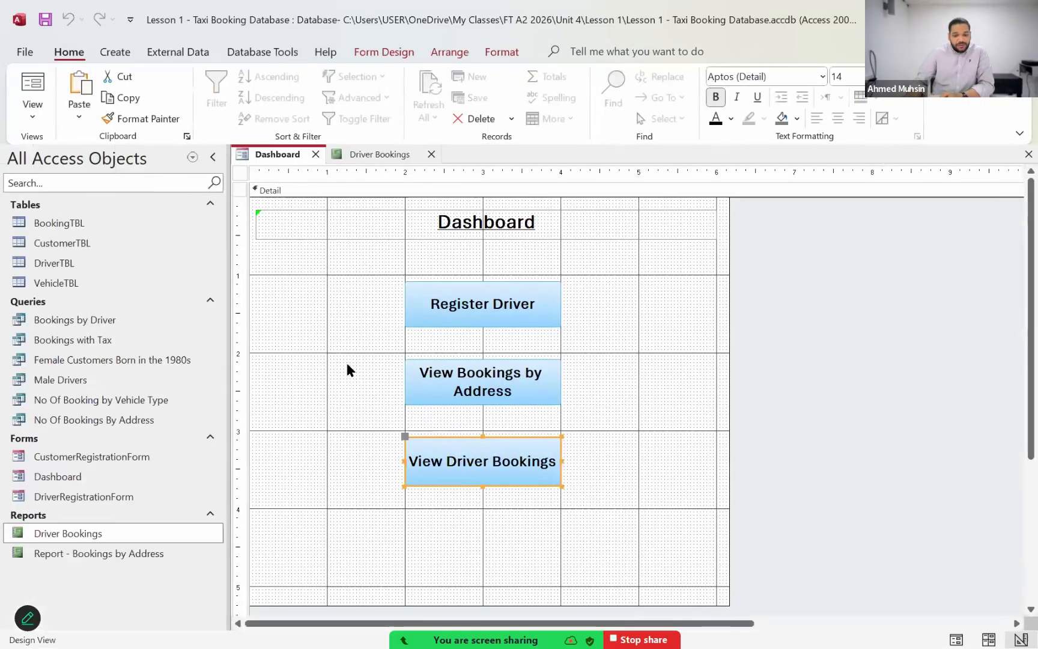
{"action": "left_click", "coordinate": [33, 114]}
{"action": "left_click", "coordinate": [66, 146]}
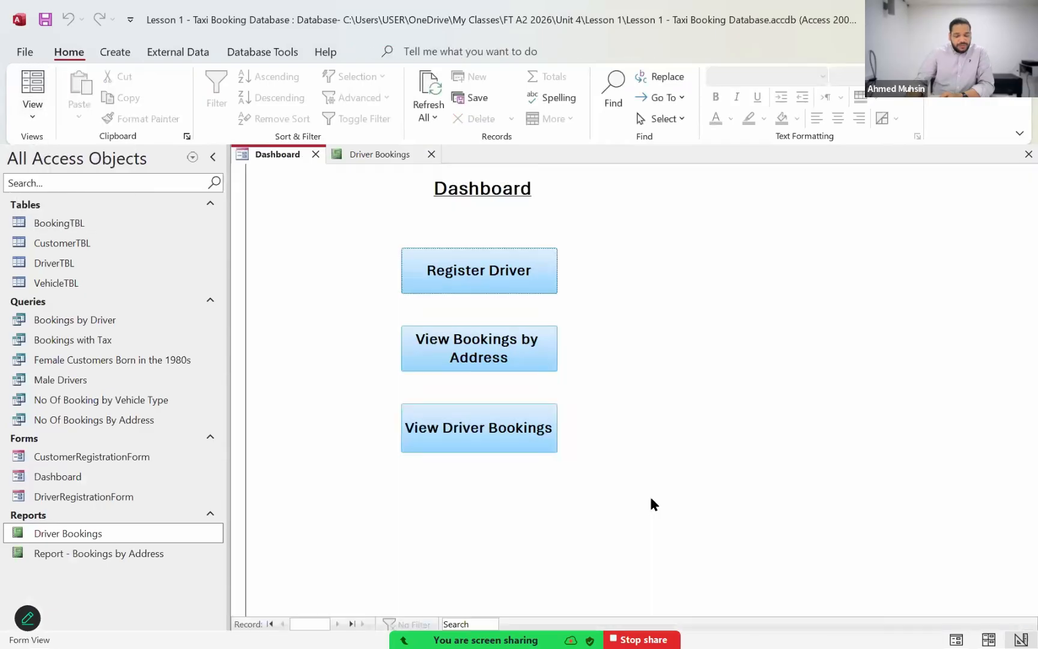
Step: Test the View Driver Bookings button, then close the opened report and the Dashboard form
{"action": "left_click", "coordinate": [505, 438]}
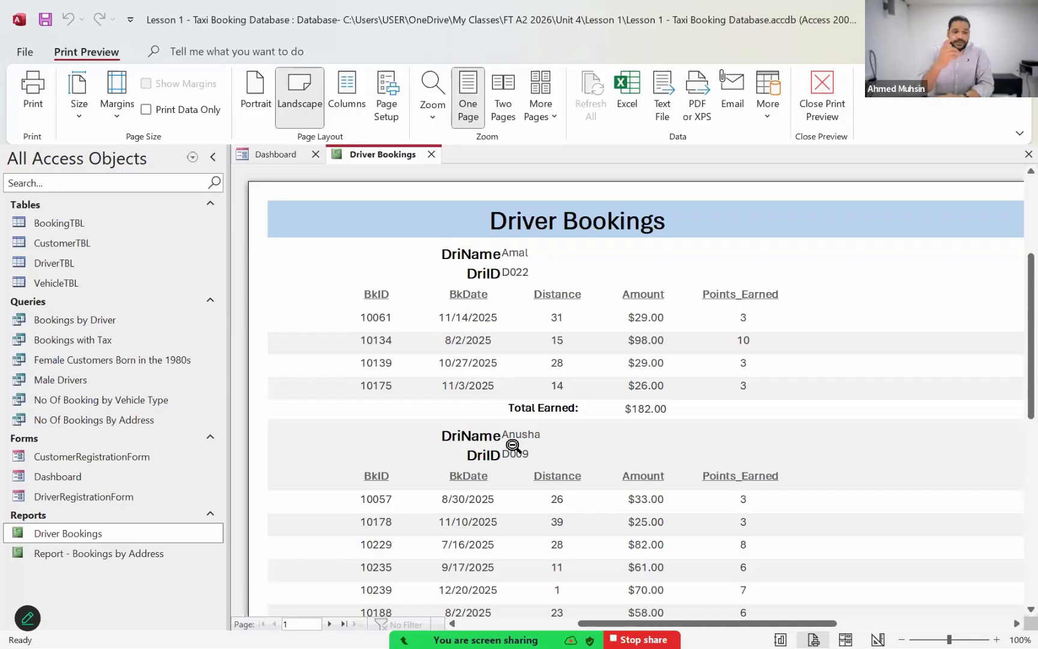
{"action": "left_click", "coordinate": [431, 155]}
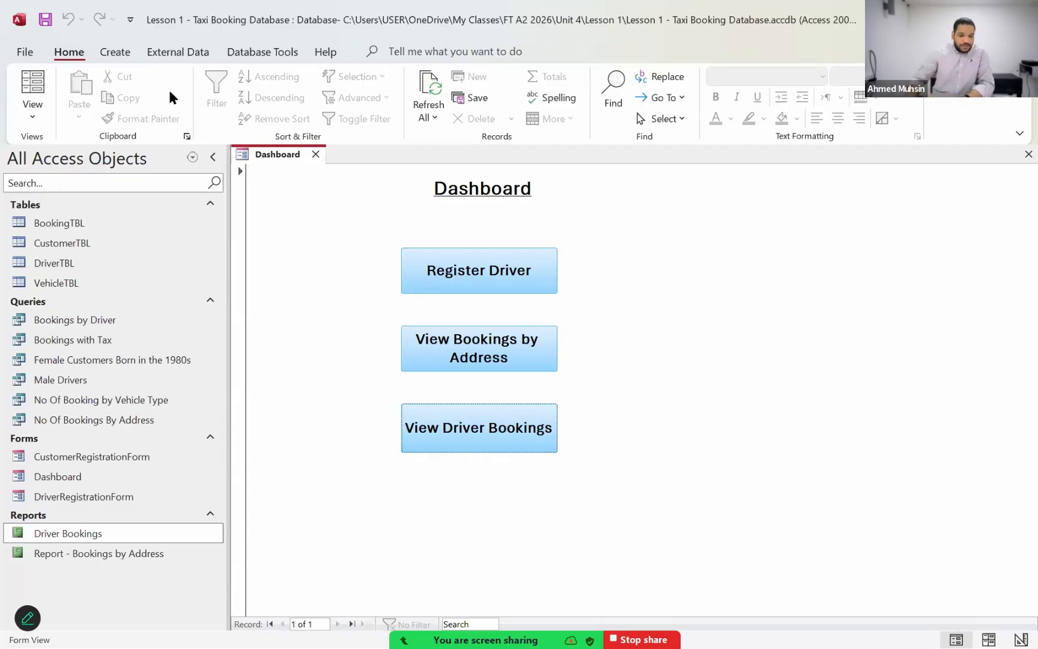
{"action": "left_click", "coordinate": [115, 52]}
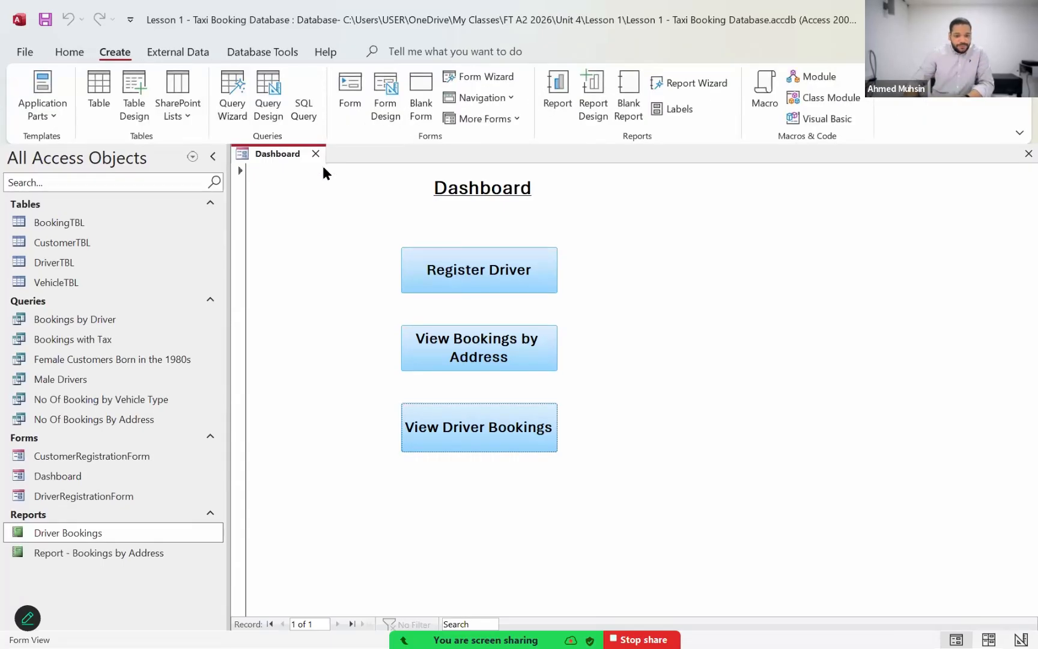
{"action": "left_click", "coordinate": [315, 154]}
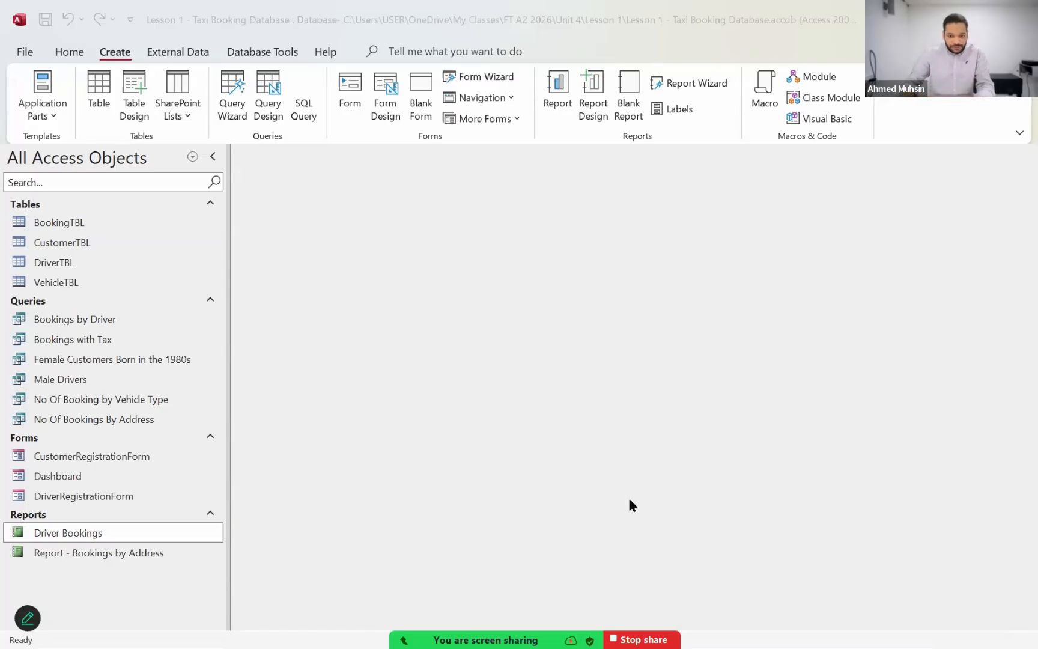
Step: Switch to Notepad and bring up the Queries section of the Lesson 1.txt notes
{"action": "key", "text": "alt+Tab"}
{"action": "key", "text": "Tab"}
{"action": "key", "text": "Tab"}
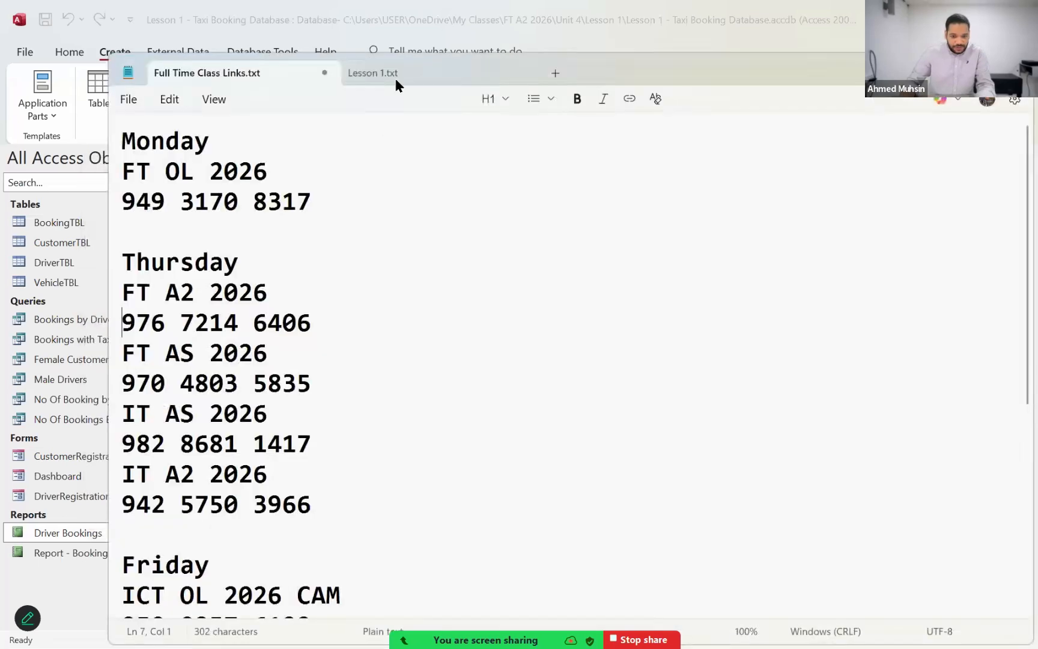
{"action": "left_click", "coordinate": [394, 76]}
{"action": "scroll", "coordinate": [499, 389], "scroll_direction": "down", "scroll_amount": 1}
{"action": "scroll", "coordinate": [499, 389], "scroll_direction": "up", "scroll_amount": 1}
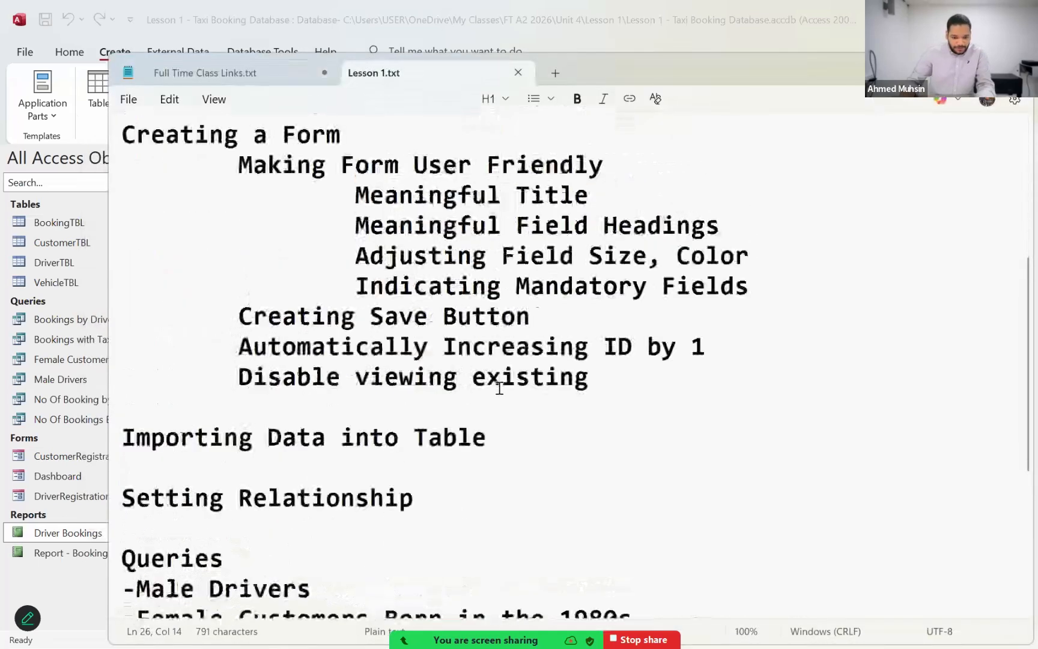
{"action": "scroll", "coordinate": [498, 388], "scroll_direction": "down", "scroll_amount": 4}
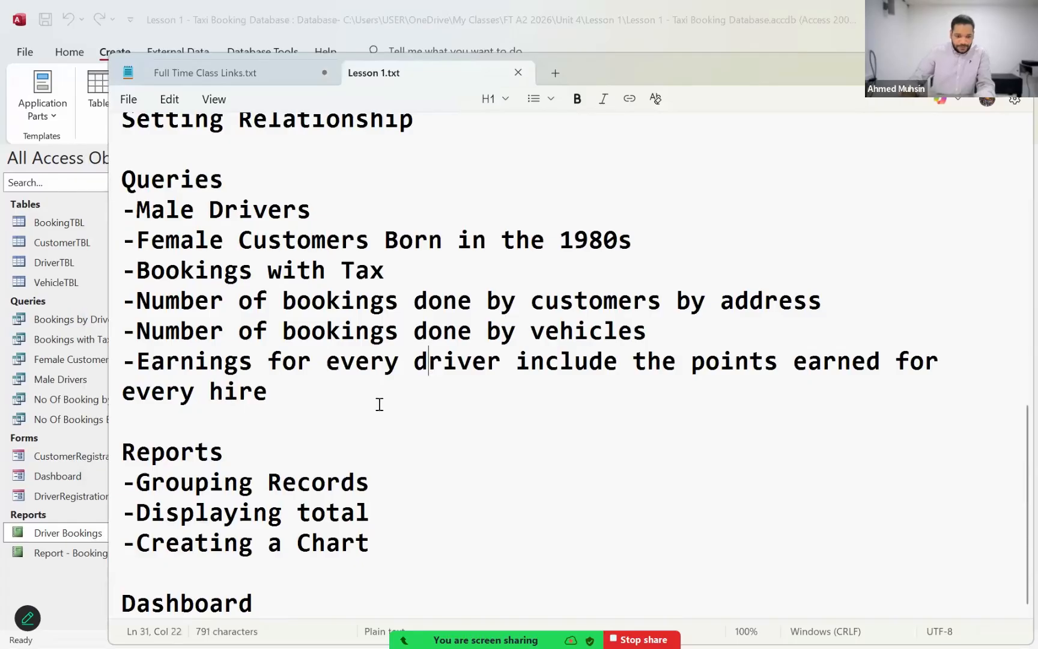
Step: Append the line "-Bookings done by Specific Customer" to the Queries list and save the notes file
{"action": "left_click", "coordinate": [377, 402]}
{"action": "key", "text": "Return"}
{"action": "type", "text": "-Bo"}
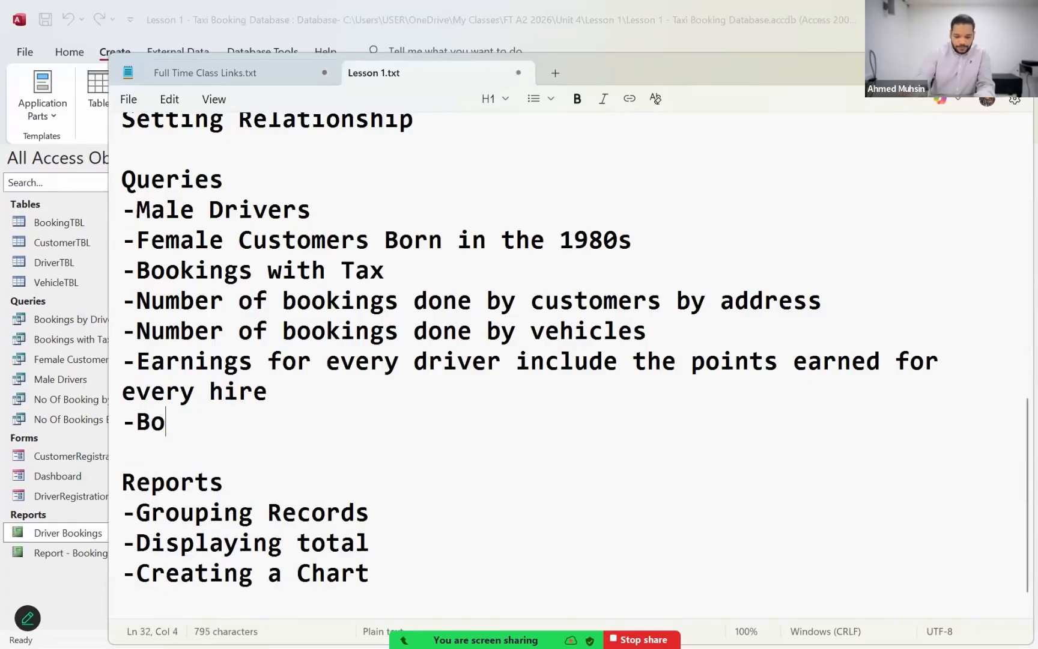
{"action": "type", "text": "okings done b"}
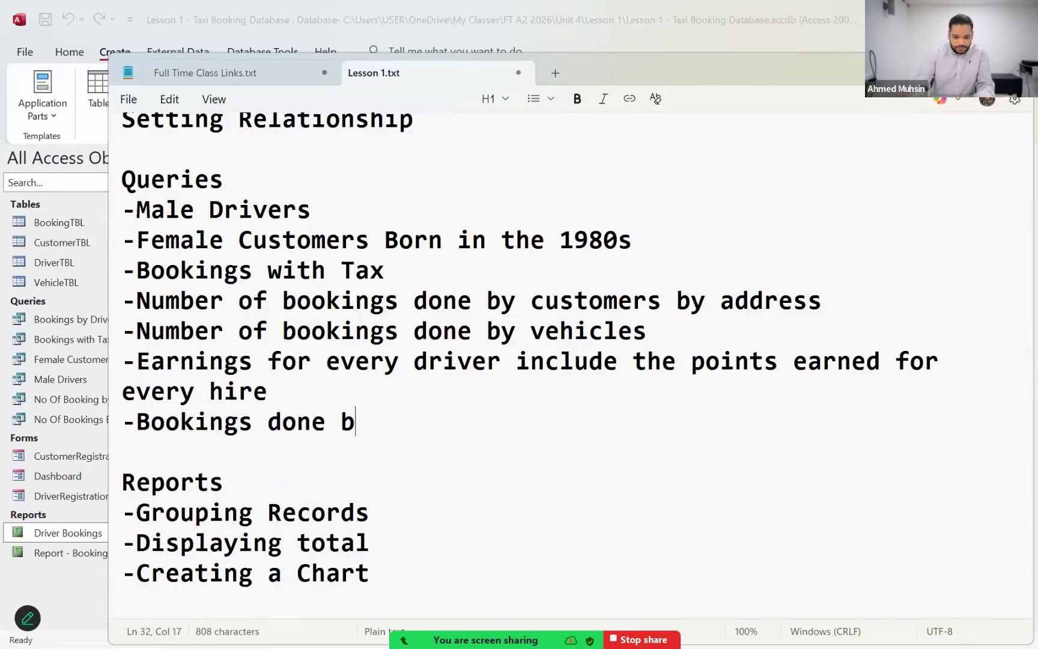
{"action": "type", "text": "y Specific Customer"}
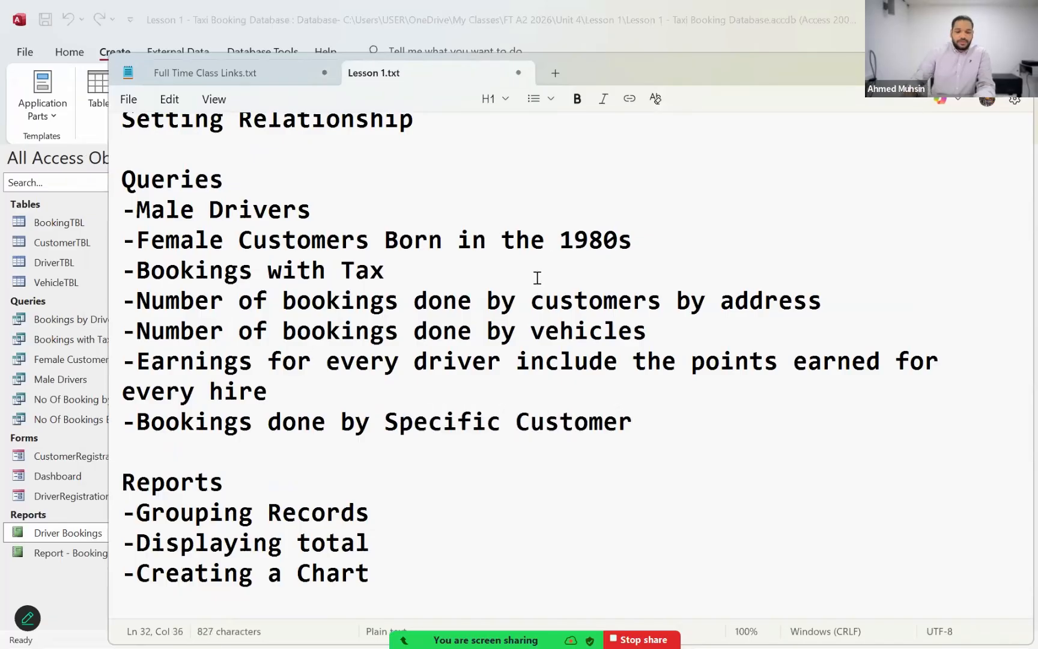
{"action": "left_click", "coordinate": [531, 332]}
{"action": "key", "text": "ctrl+s"}
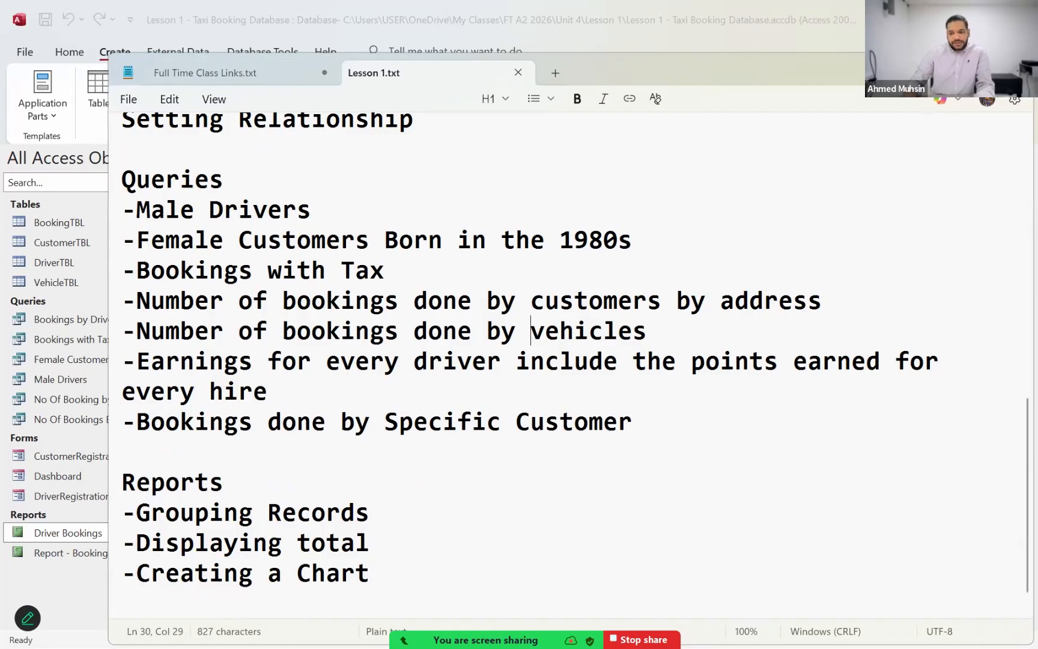
Step: Switch back to the Access database and create a new query in Design View based on BookingTBL
{"action": "left_click", "coordinate": [941, 68]}
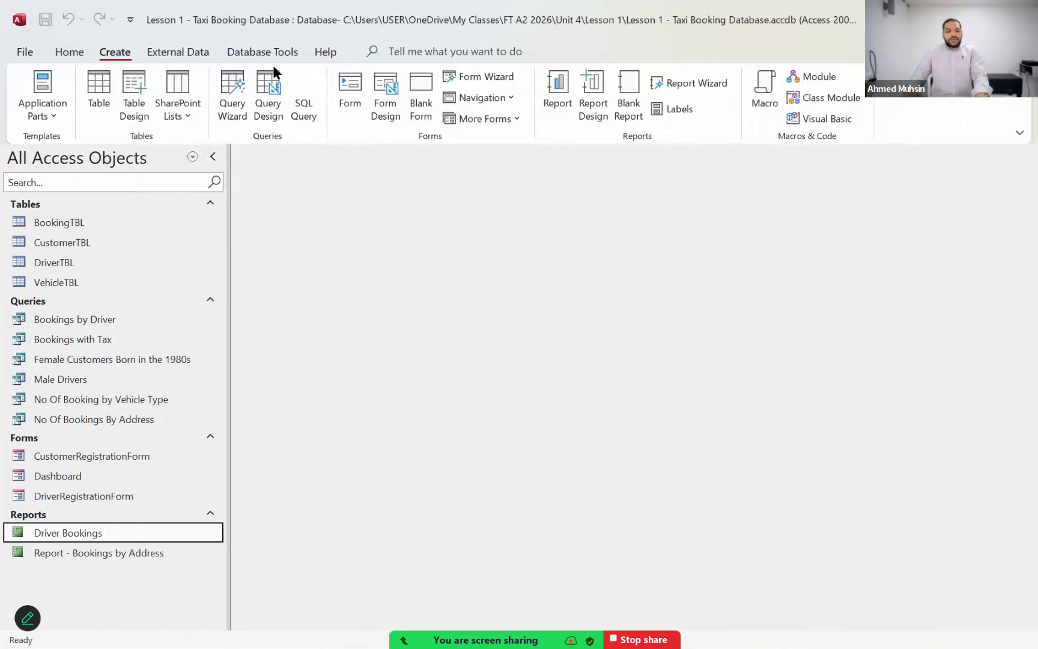
{"action": "left_click", "coordinate": [265, 112]}
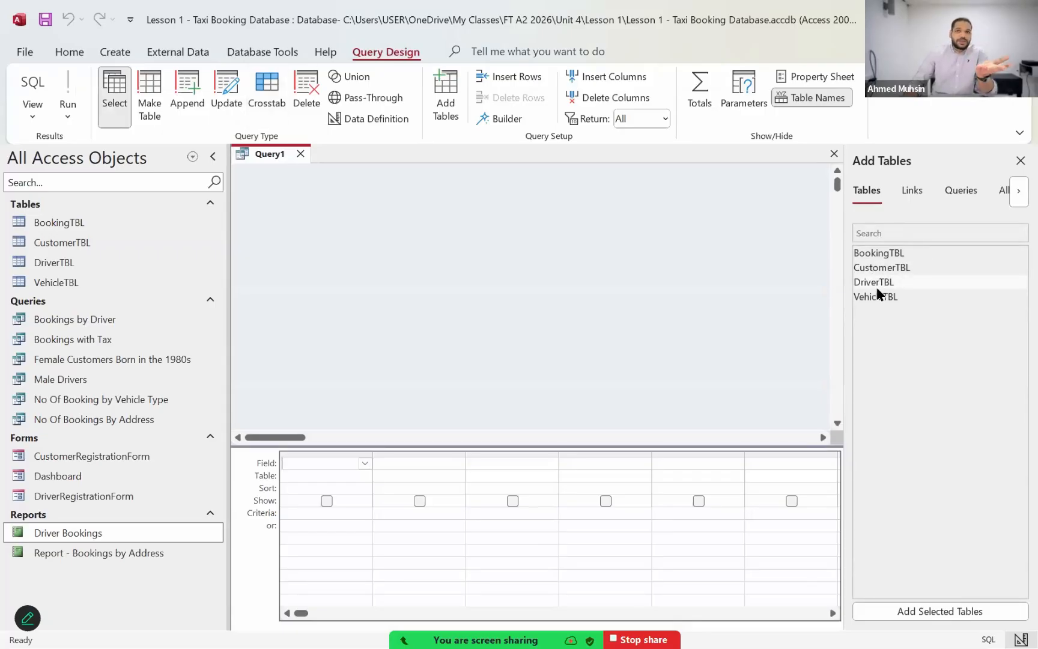
{"action": "double_click", "coordinate": [881, 254]}
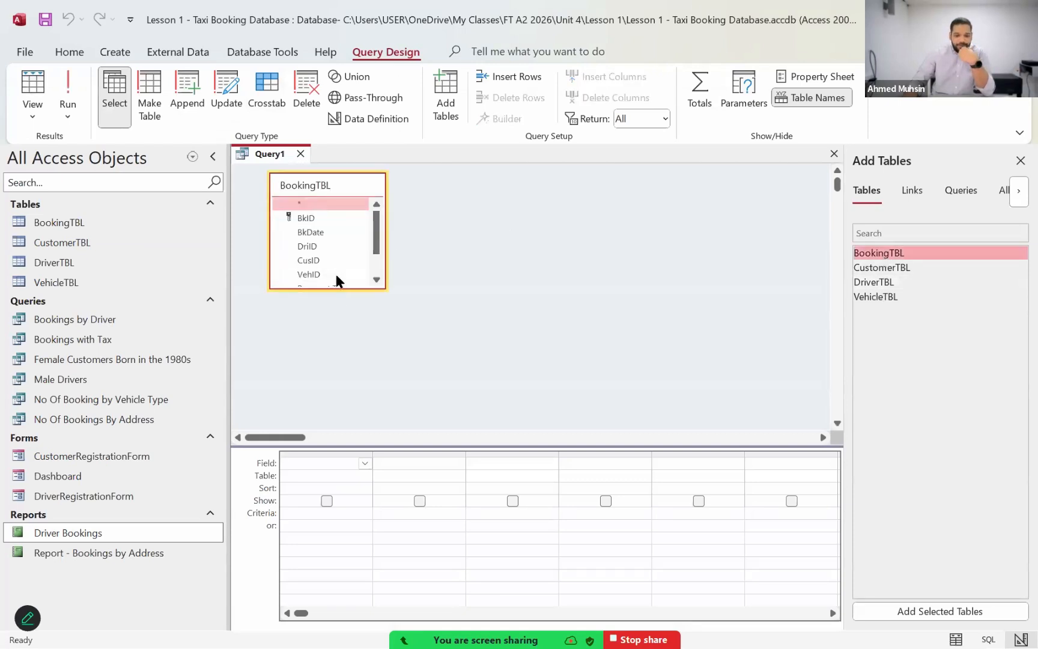
Step: Add the BkID, BkDate, Payment Type, Amount and Distance fields from BookingTBL to the query
{"action": "double_click", "coordinate": [324, 217]}
{"action": "left_click", "coordinate": [322, 232]}
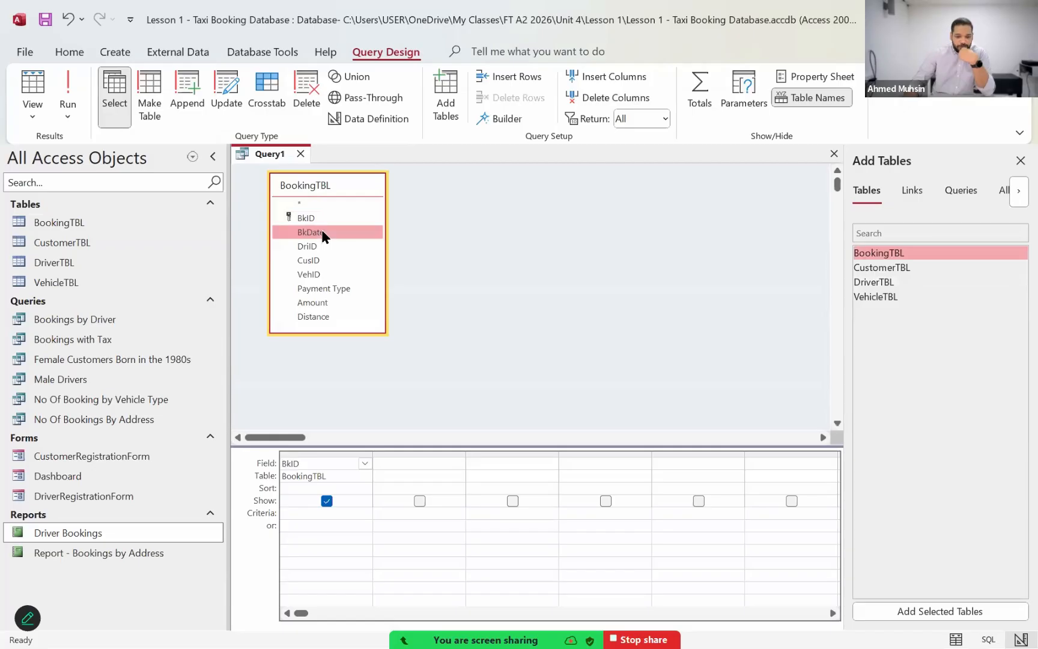
{"action": "double_click", "coordinate": [321, 231]}
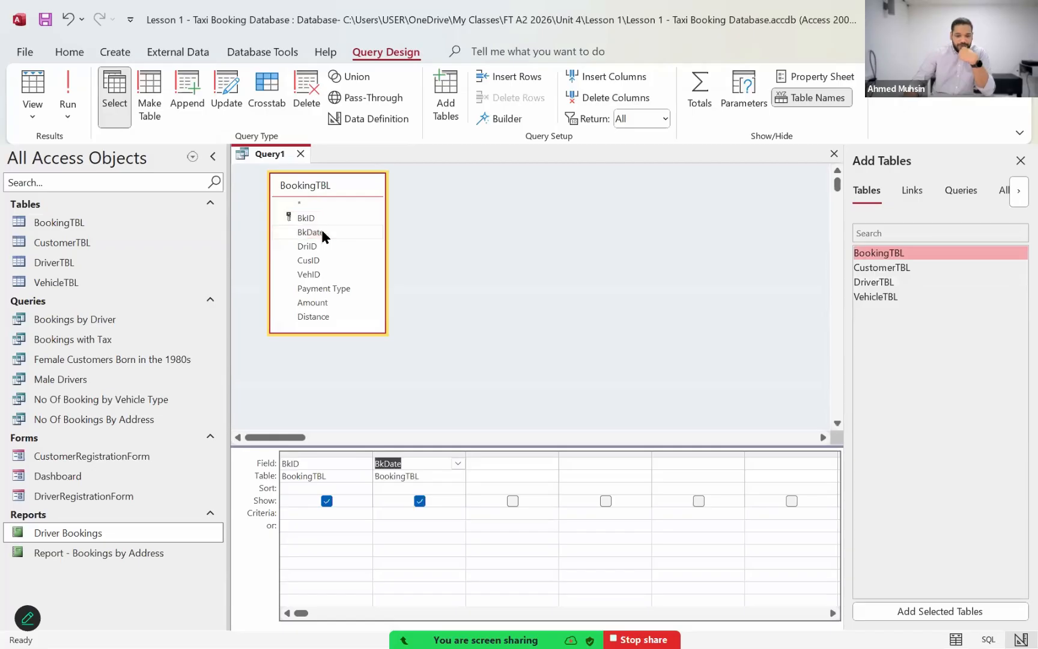
{"action": "double_click", "coordinate": [347, 290]}
{"action": "double_click", "coordinate": [331, 303]}
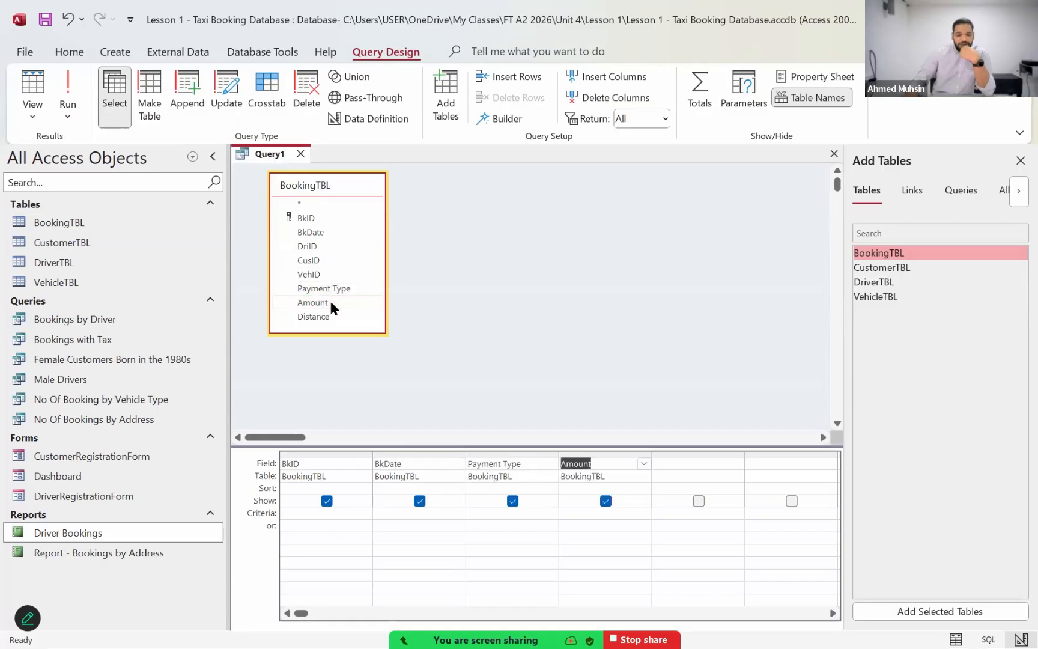
{"action": "double_click", "coordinate": [327, 315]}
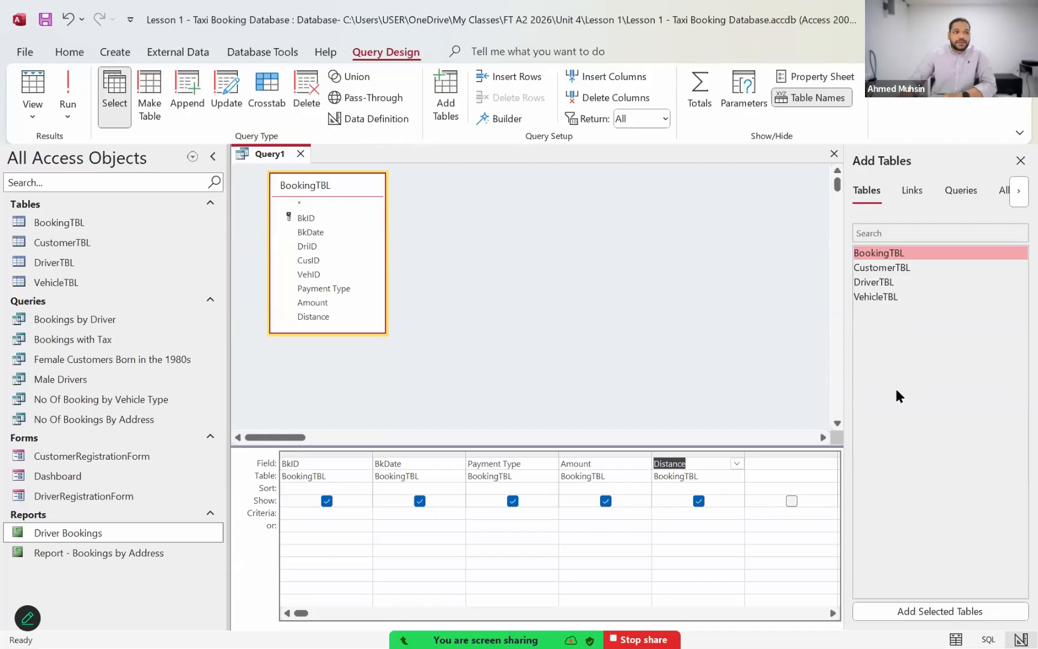
Step: Add DriverTBL to the query with its DriName and DriContact fields, and close the Add Tables pane
{"action": "double_click", "coordinate": [883, 278]}
{"action": "double_click", "coordinate": [470, 232]}
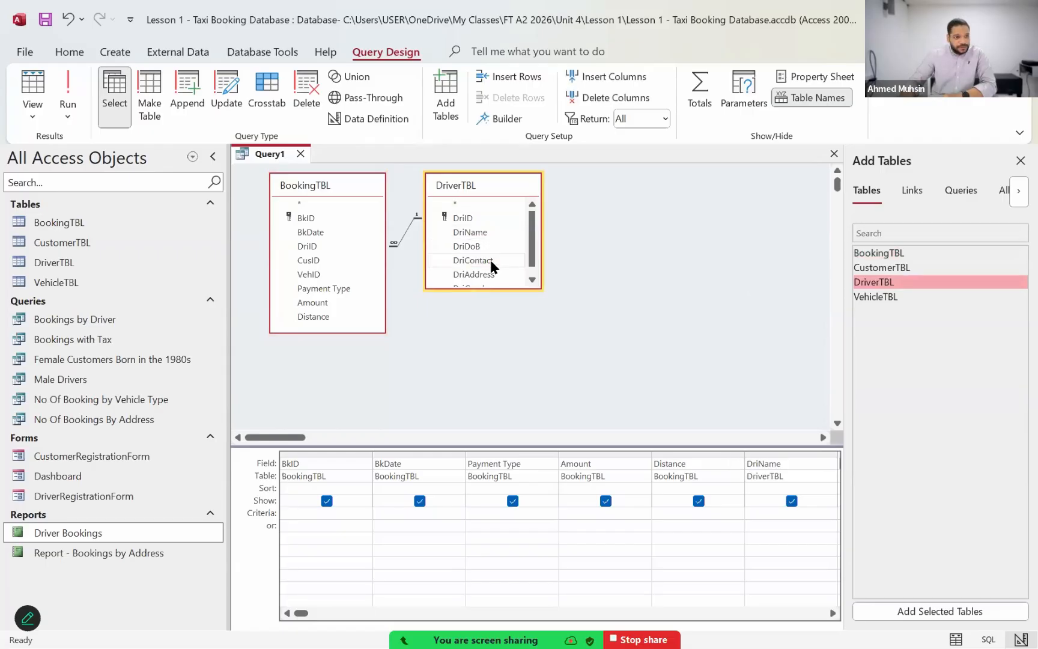
{"action": "left_click", "coordinate": [1015, 161]}
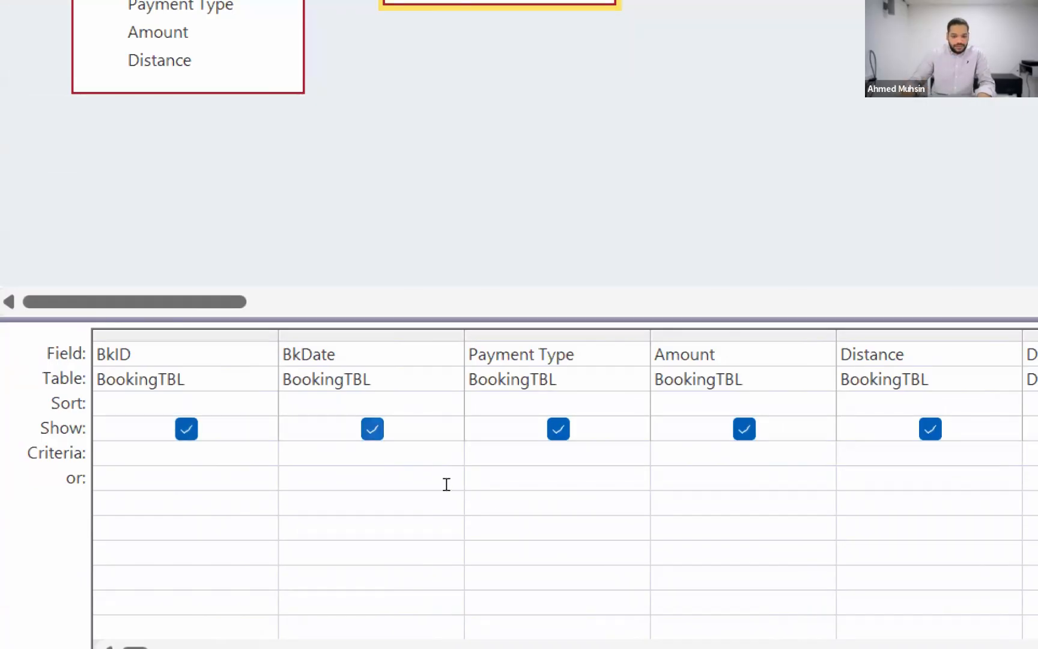
Step: Sort the query by BkDate in ascending order
{"action": "left_click", "coordinate": [447, 403]}
{"action": "left_click", "coordinate": [450, 403]}
{"action": "left_click", "coordinate": [445, 428]}
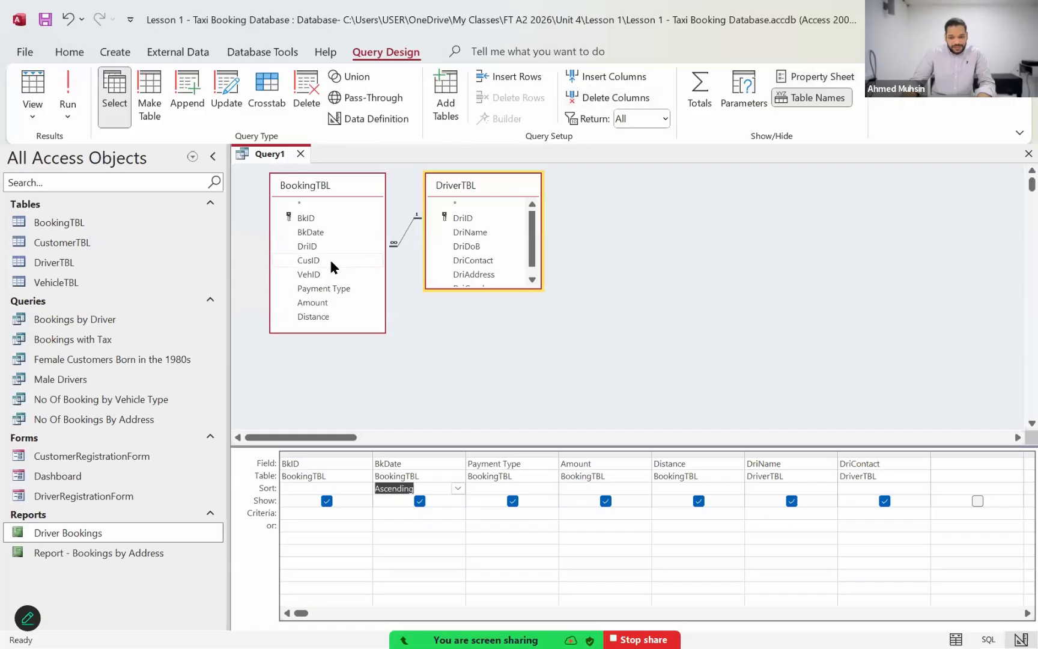
Step: Add the CusID field from BookingTBL after DriContact and widen its column for a long criterion
{"action": "left_click", "coordinate": [957, 466]}
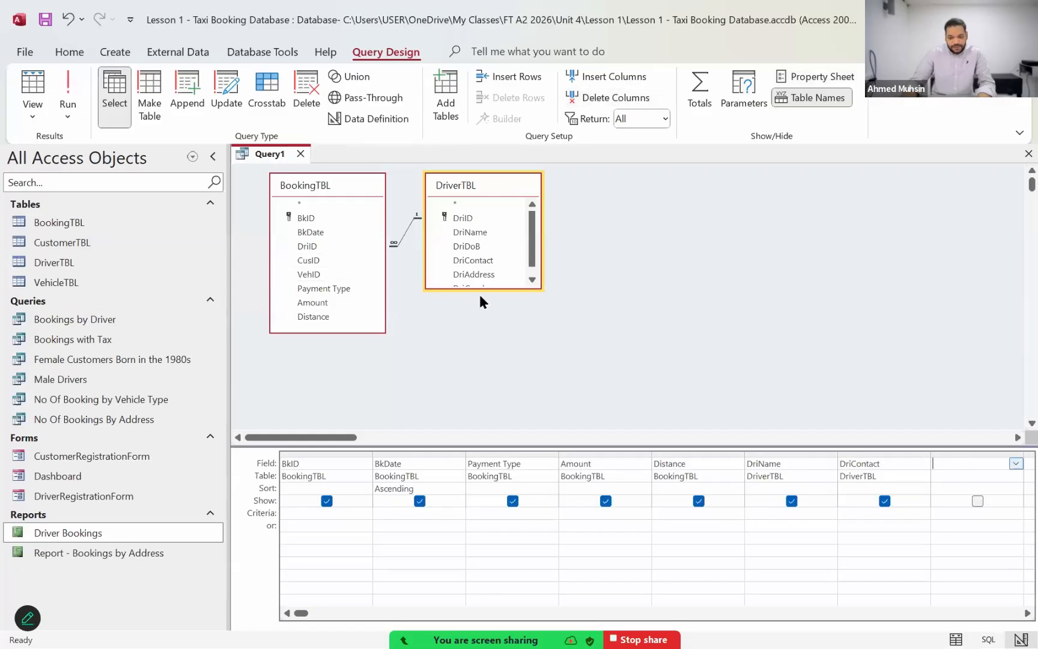
{"action": "double_click", "coordinate": [327, 261]}
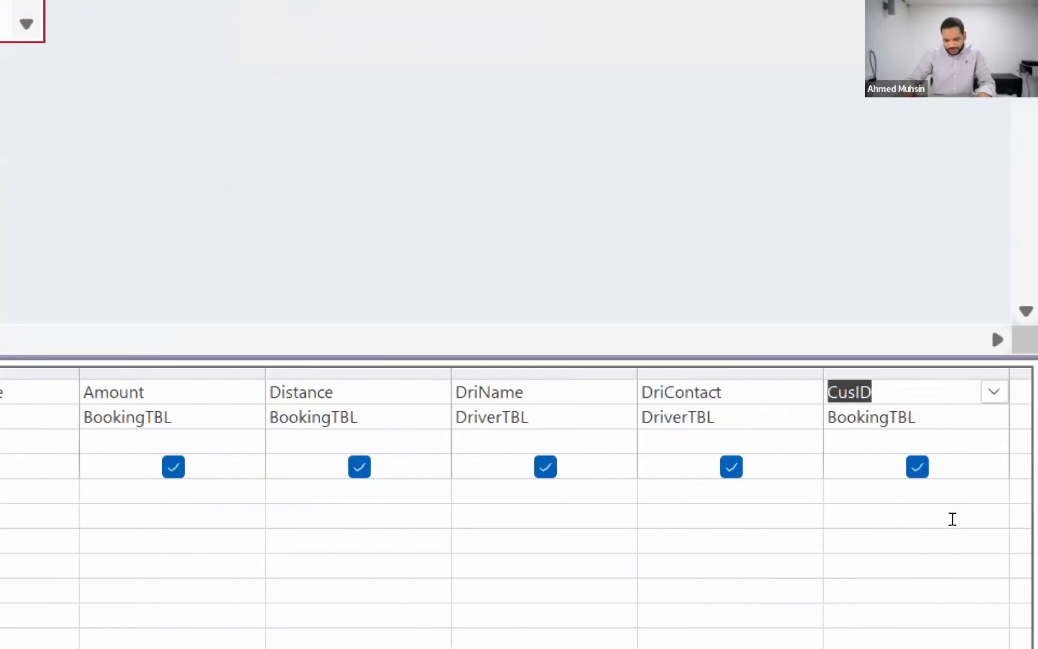
{"action": "left_click", "coordinate": [952, 496]}
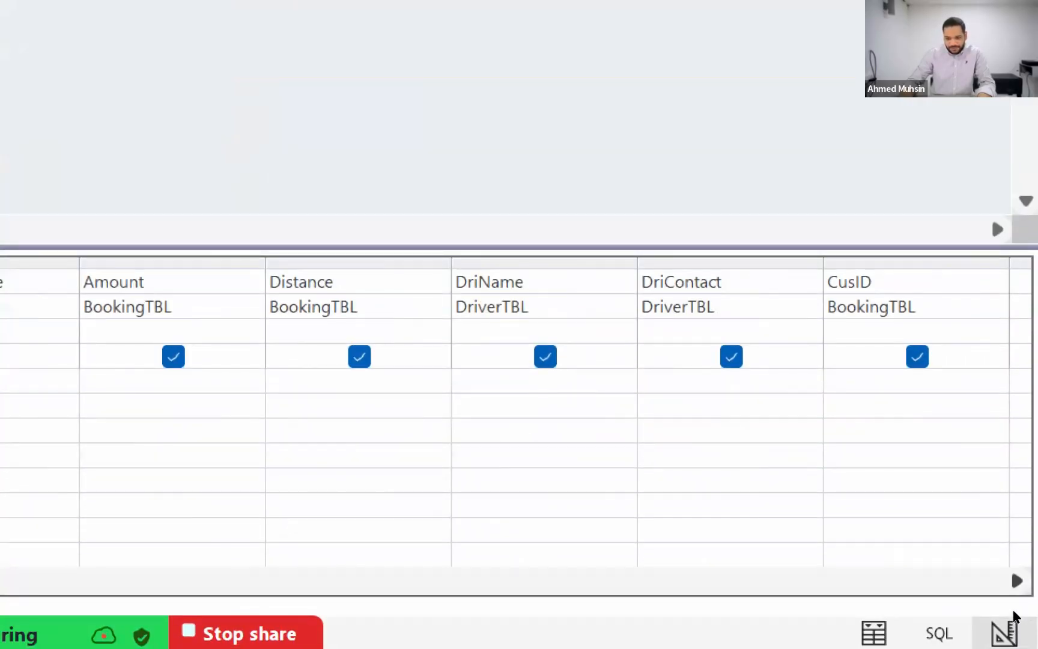
{"action": "left_click", "coordinate": [1017, 581]}
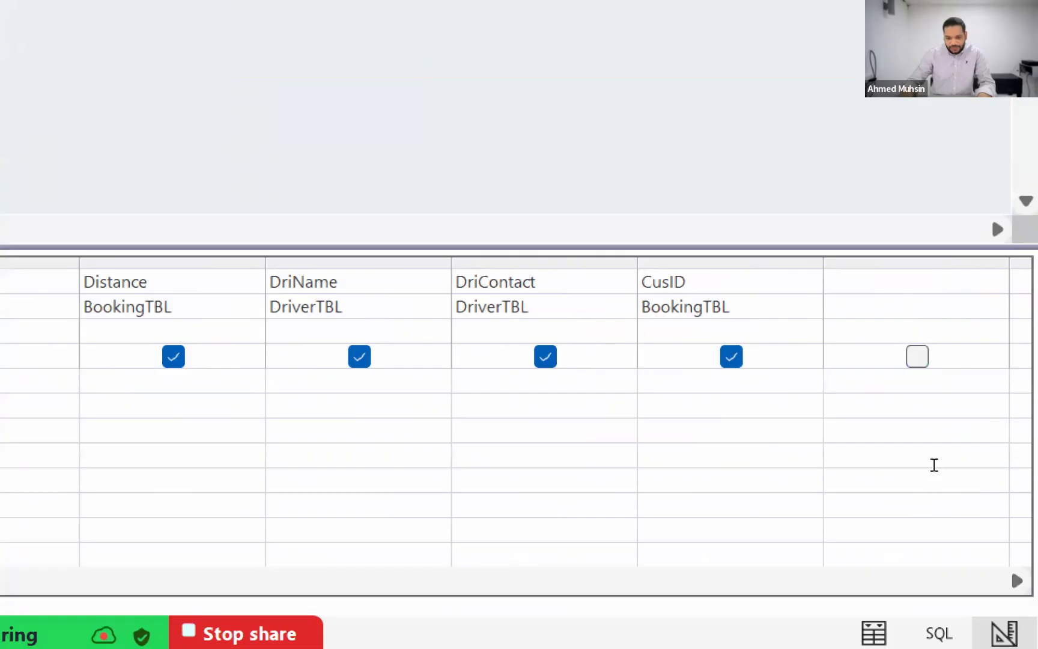
{"action": "left_click_drag", "start_coordinate": [931, 453], "coordinate": [1012, 465]}
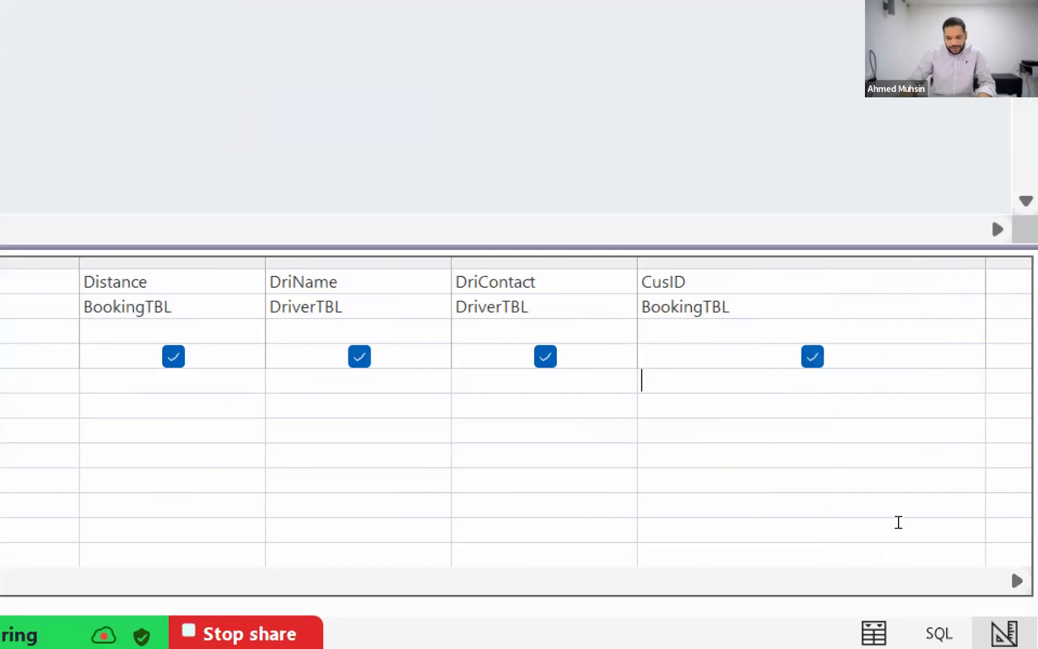
Step: Enter the parameter prompt [Enter your customer ID] as the criterion for CusID
{"action": "type", "text": "["}
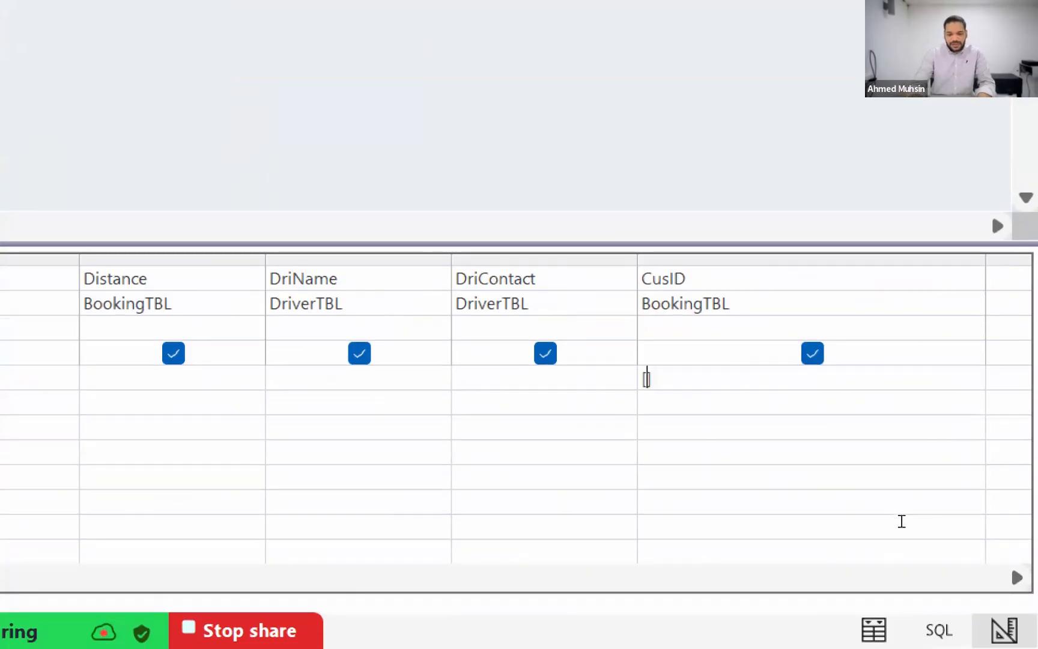
{"action": "type", "text": "Ente"}
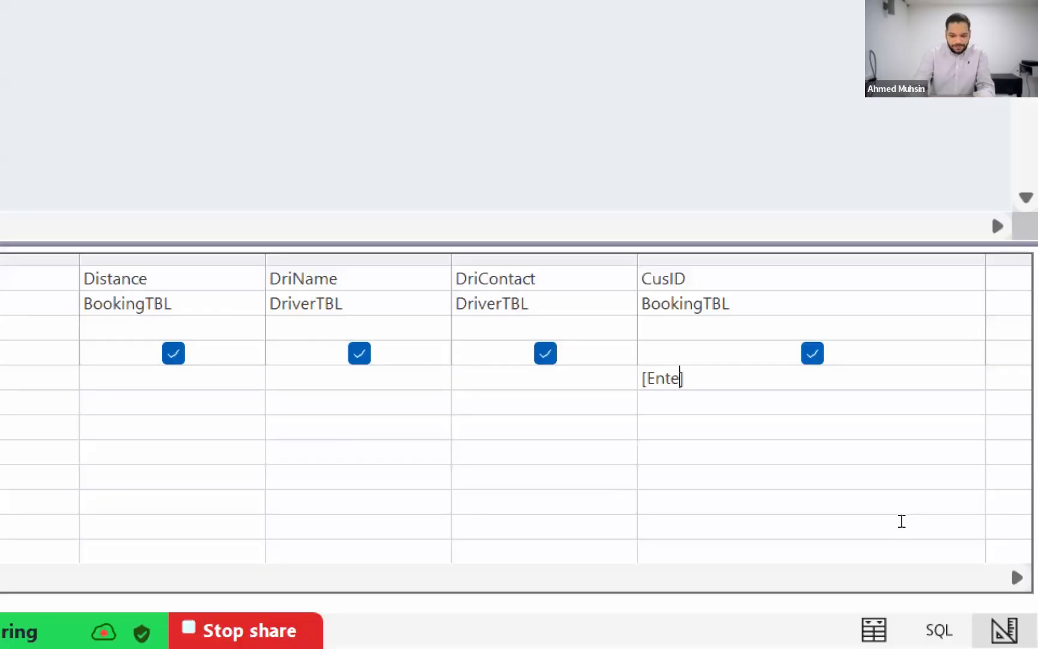
{"action": "type", "text": "r y"}
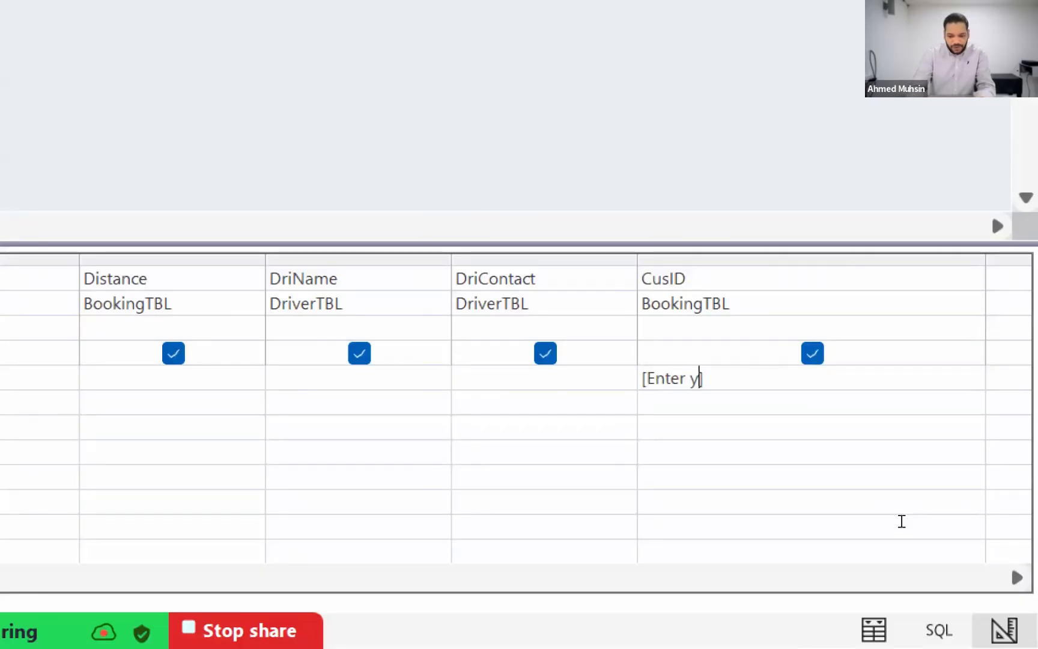
{"action": "type", "text": "our ID"}
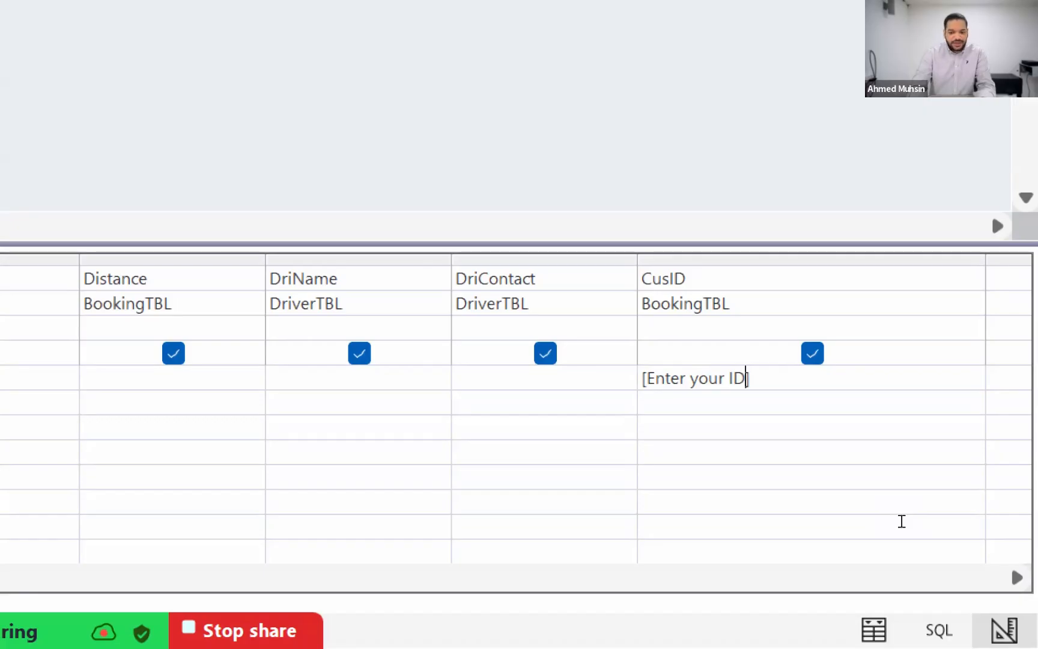
{"action": "key", "text": "BackSpace"}
{"action": "key", "text": "BackSpace"}
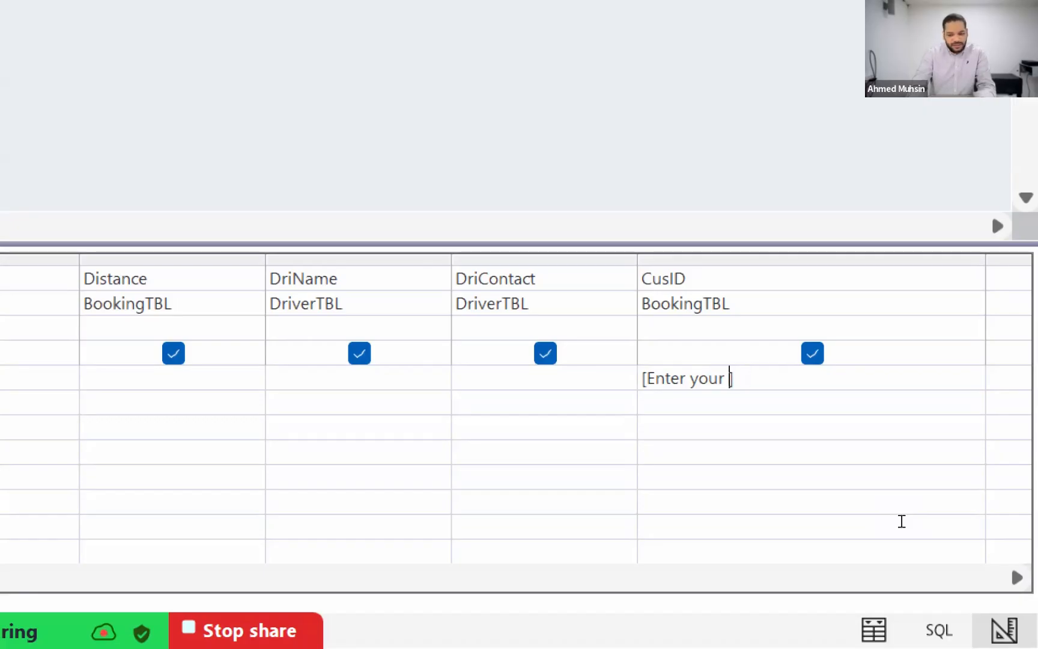
{"action": "type", "text": "customer "}
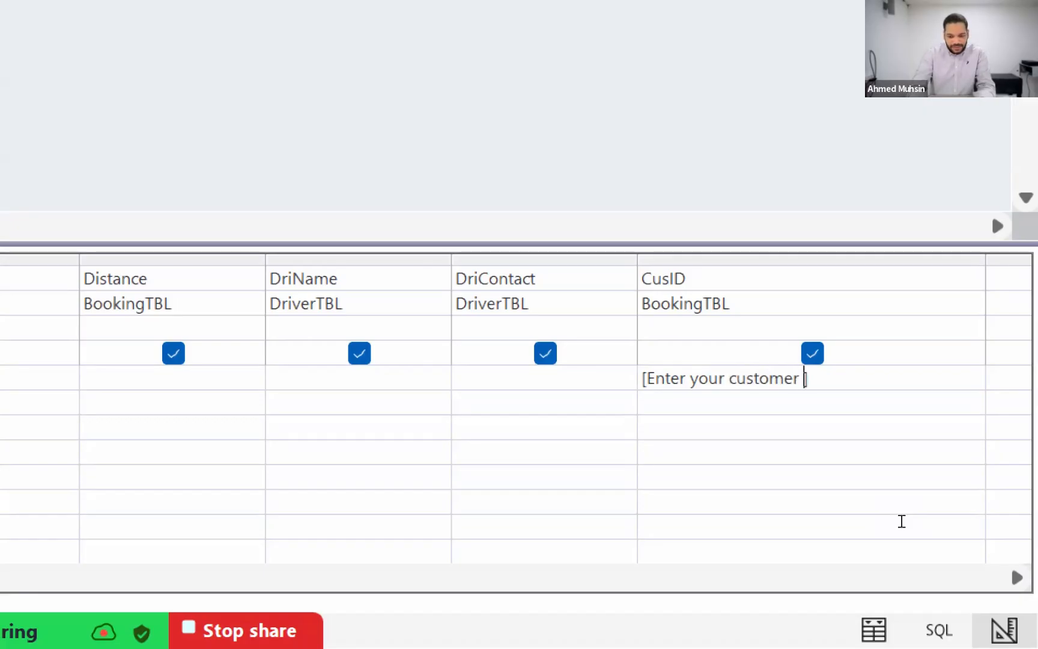
{"action": "type", "text": "ID"}
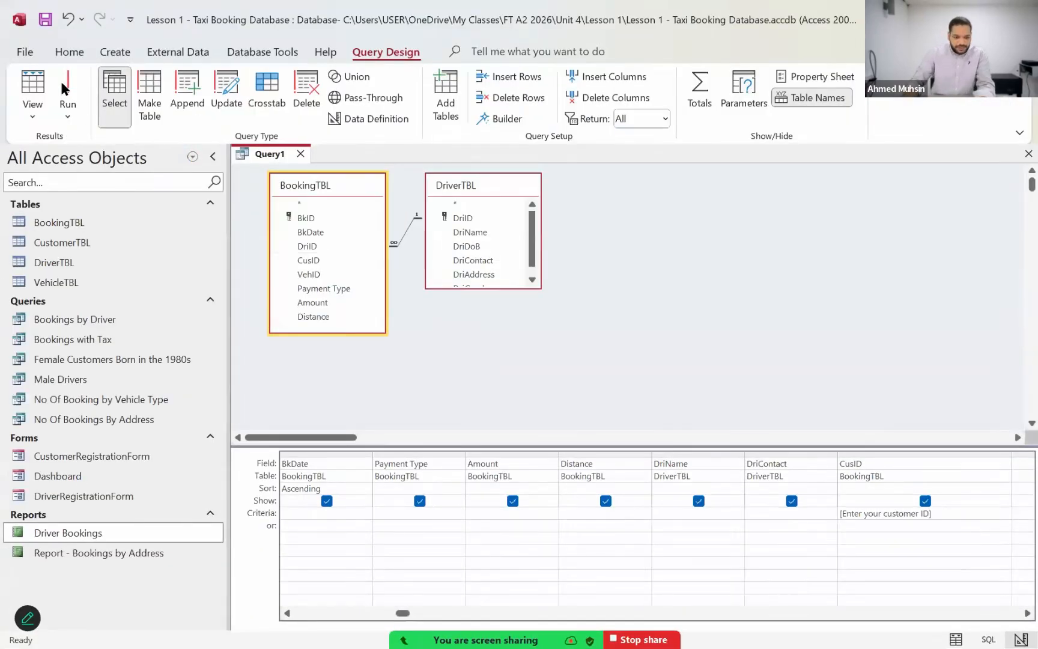
Step: Run the query with a customer ID to check the listed bookings, and return to Design View
{"action": "left_click", "coordinate": [64, 89]}
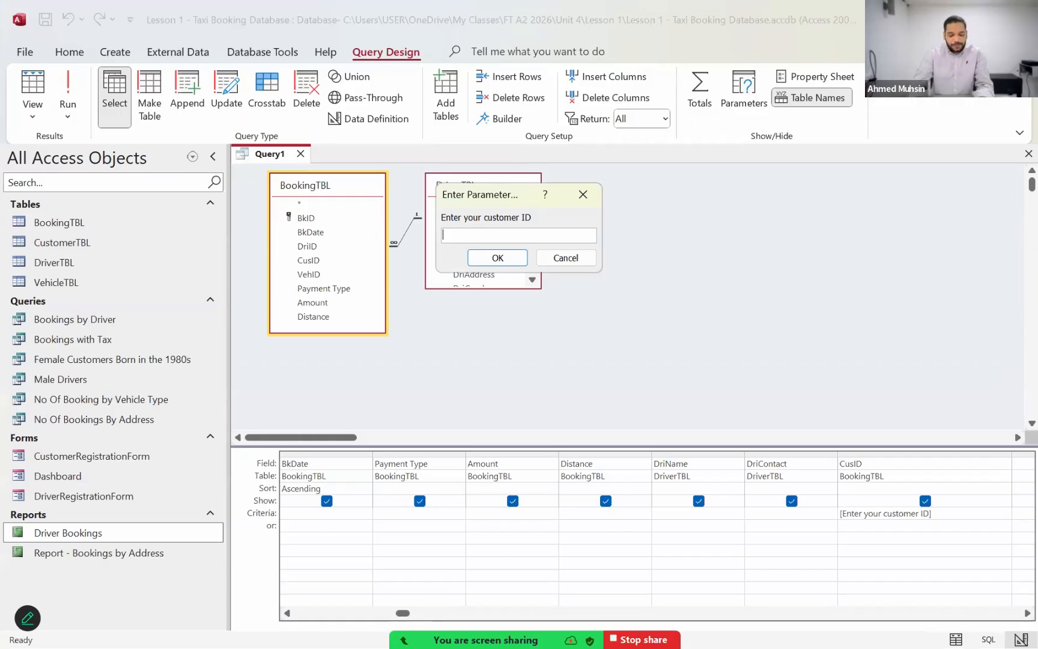
{"action": "type", "text": "3"}
{"action": "left_click", "coordinate": [494, 258]}
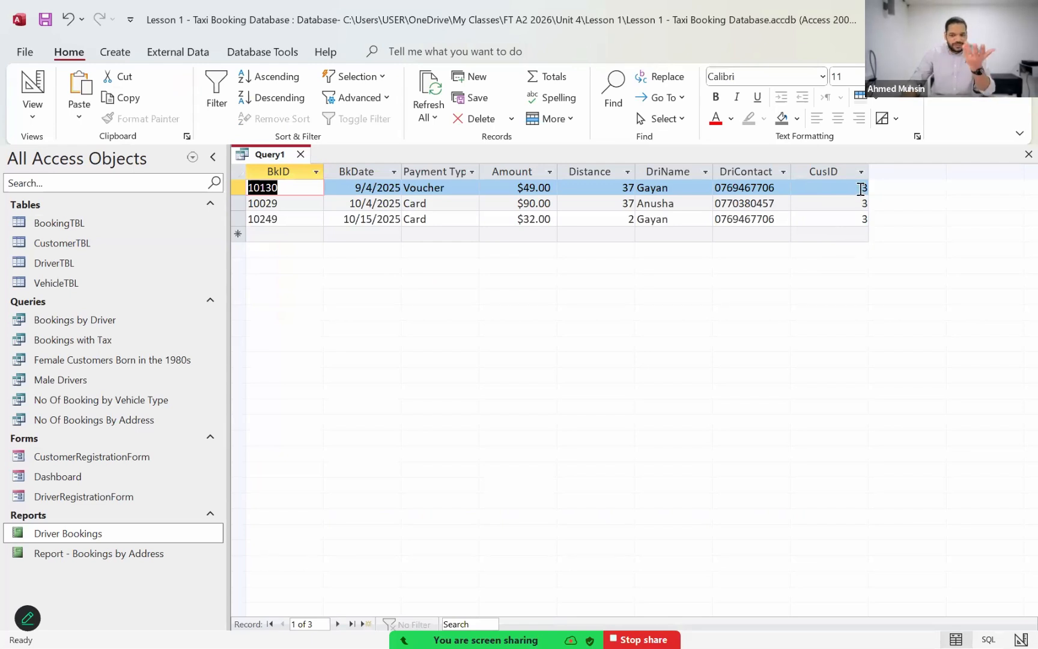
{"action": "left_click", "coordinate": [33, 108]}
{"action": "left_click", "coordinate": [63, 218]}
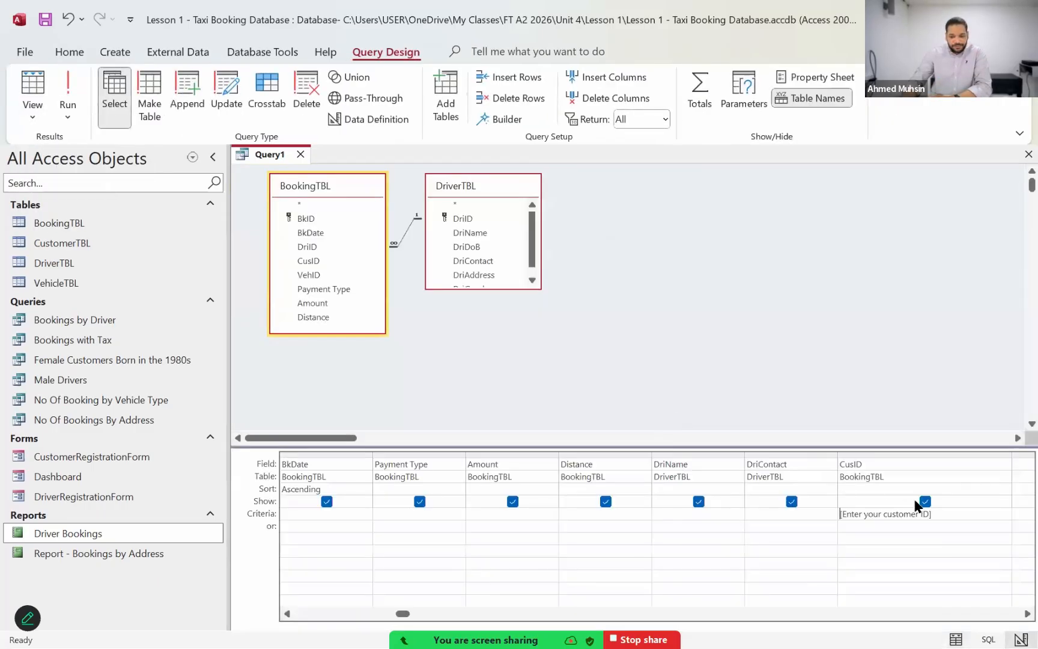
Step: Turn off showing CusID in the results and delete its column from the query grid
{"action": "left_click", "coordinate": [925, 501]}
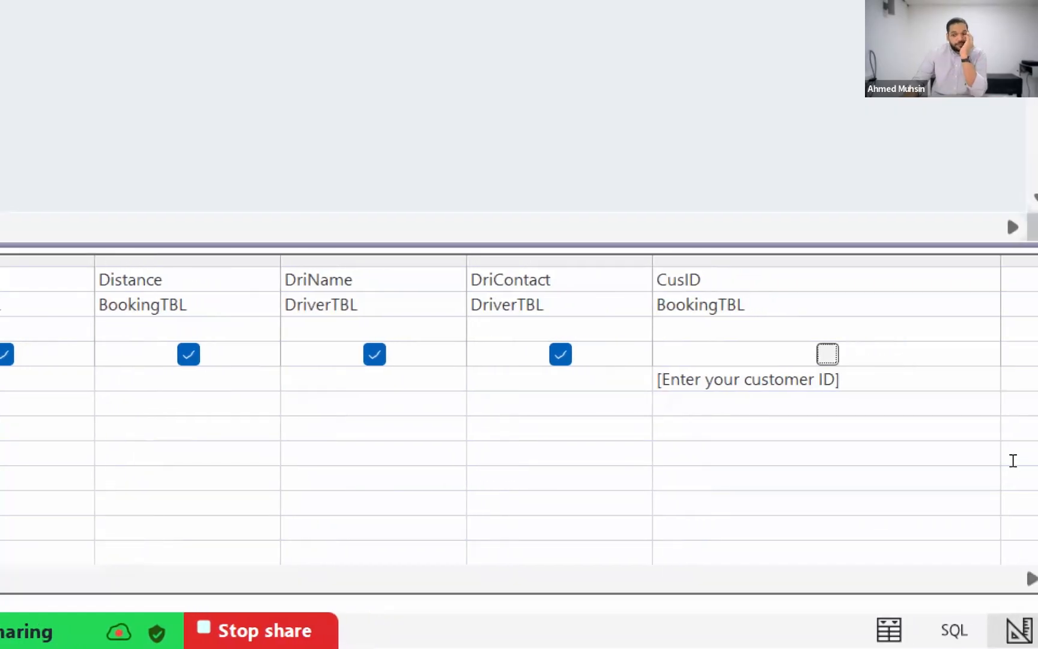
{"action": "left_click_drag", "start_coordinate": [1001, 453], "coordinate": [941, 454]}
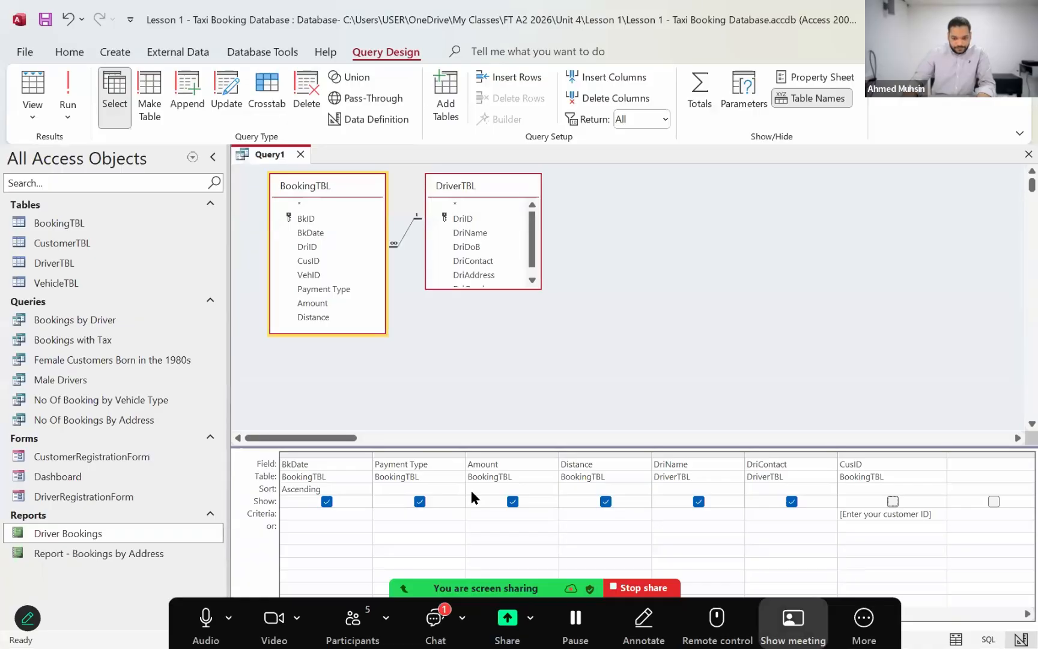
{"action": "left_click", "coordinate": [886, 454]}
{"action": "key", "text": "Delete"}
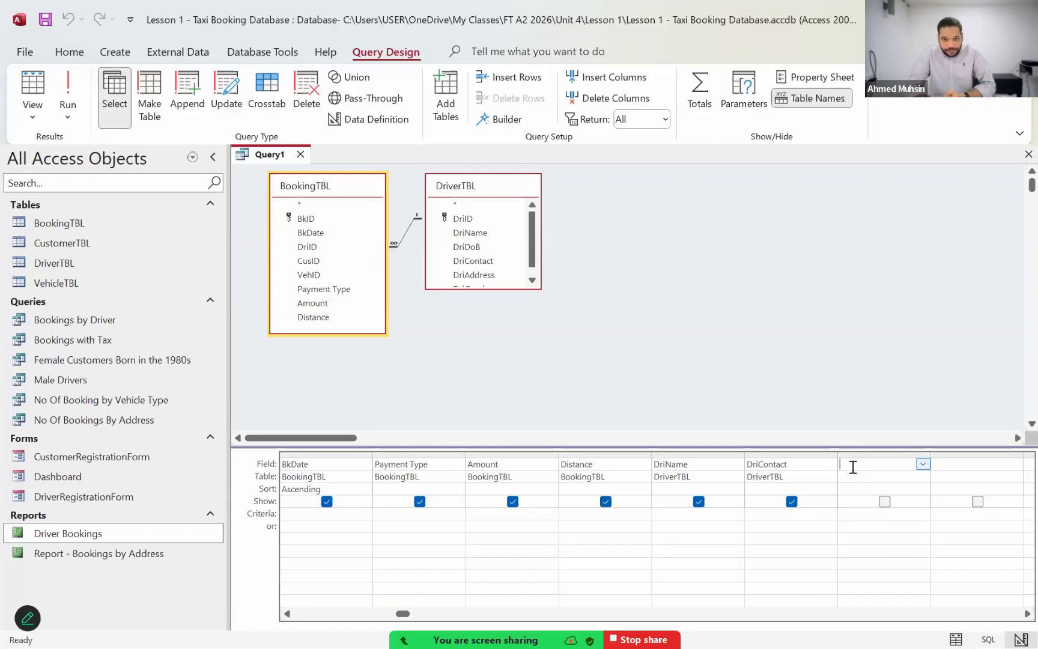
Step: Add the CusID field from BookingTBL after DriContact and set its criterion to the parameter prompt [Enter Customer ID]
{"action": "double_click", "coordinate": [318, 260]}
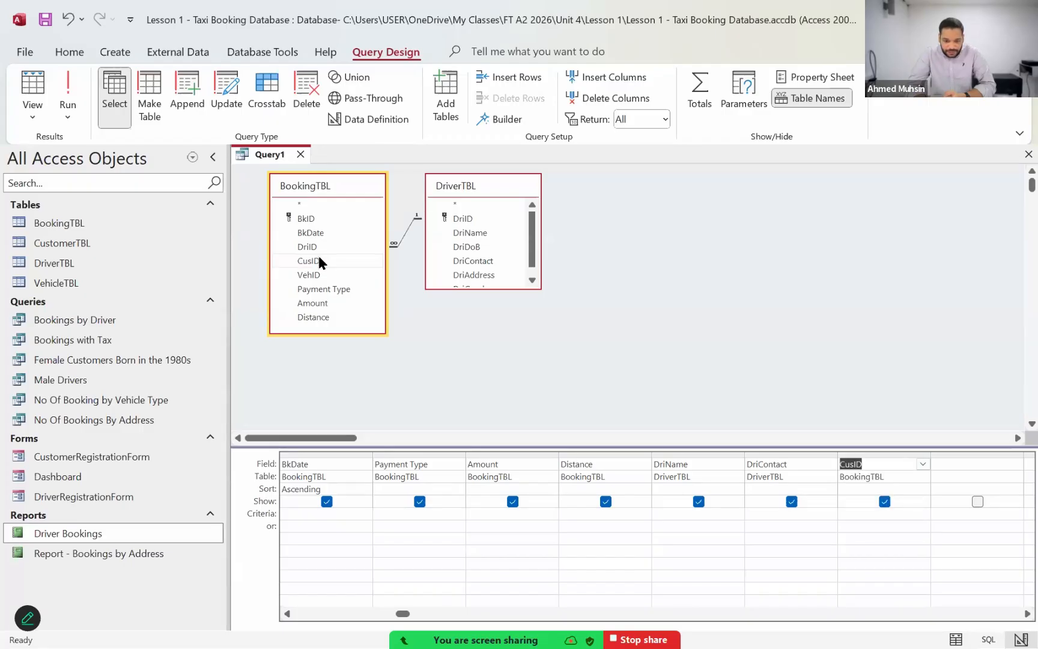
{"action": "left_click", "coordinate": [879, 513]}
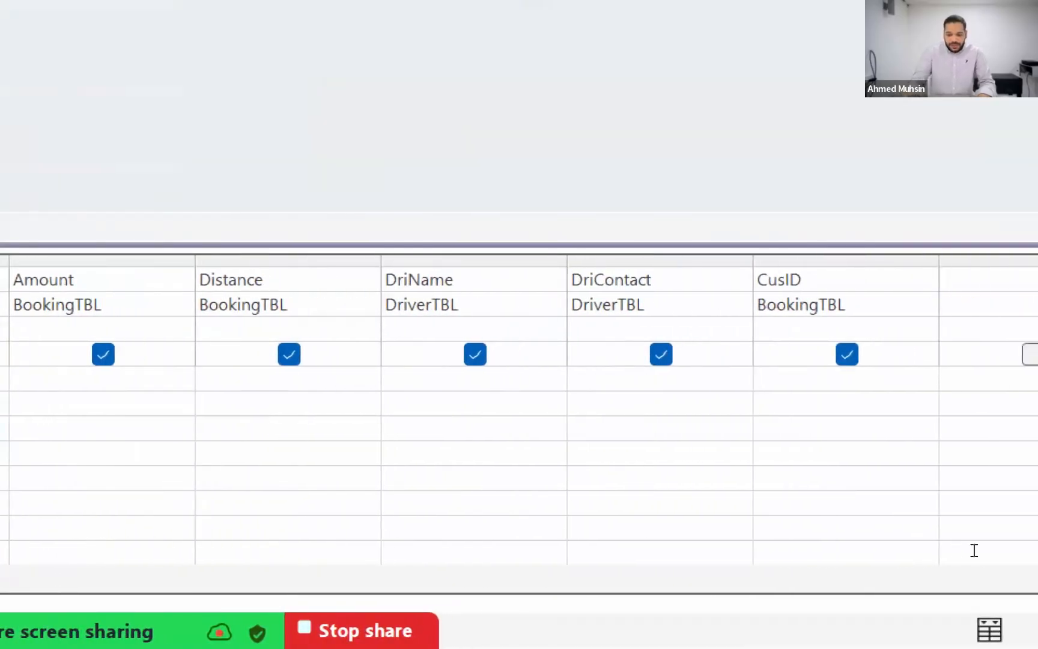
{"action": "type", "text": "[]"}
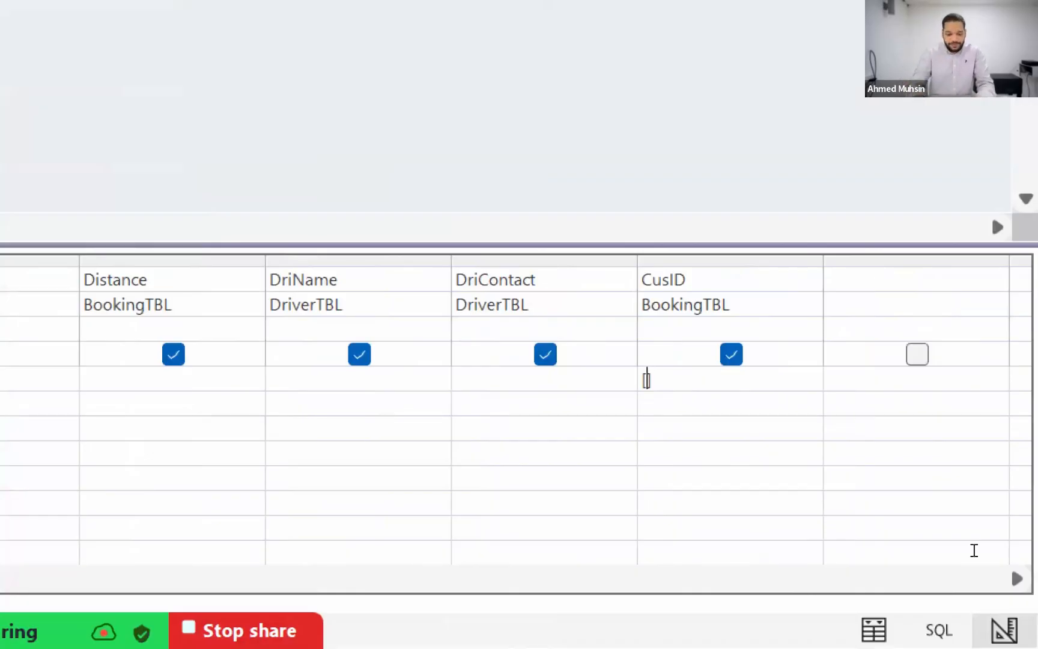
{"action": "type", "text": "Enter Cus"}
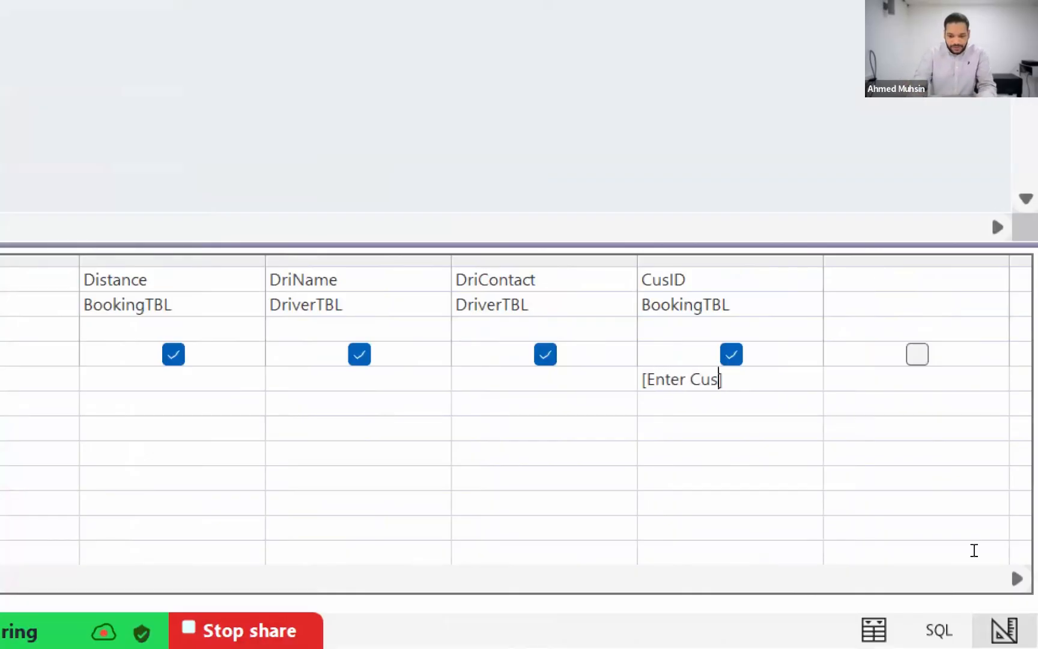
{"action": "type", "text": "tomer ID"}
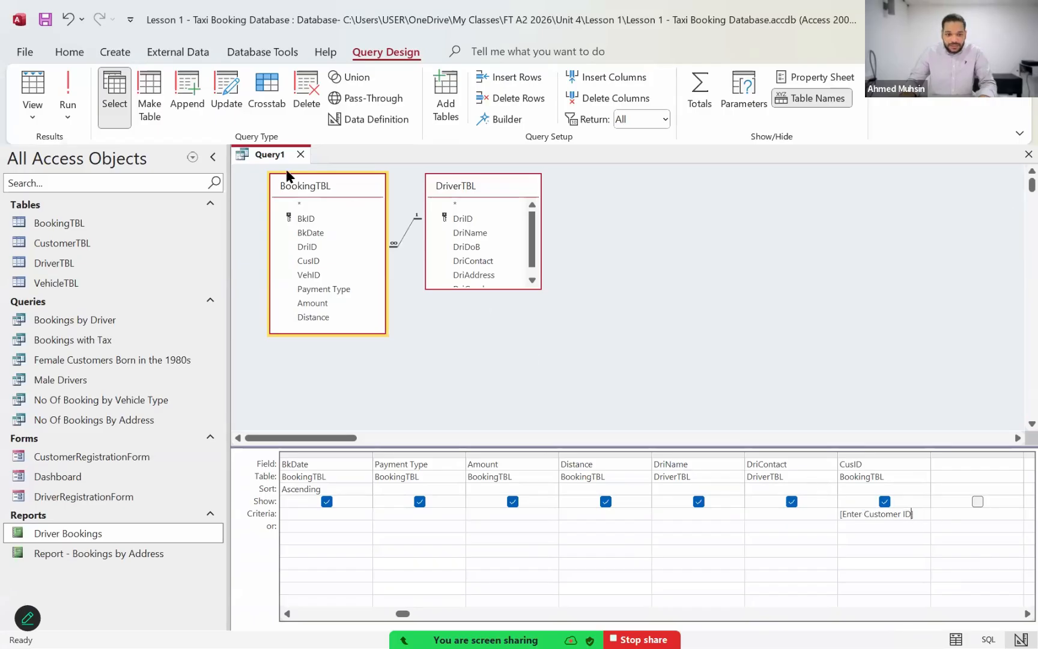
Step: Run the query for one customer by entering the customer ID at the prompt, and return to Design View
{"action": "left_click", "coordinate": [68, 96]}
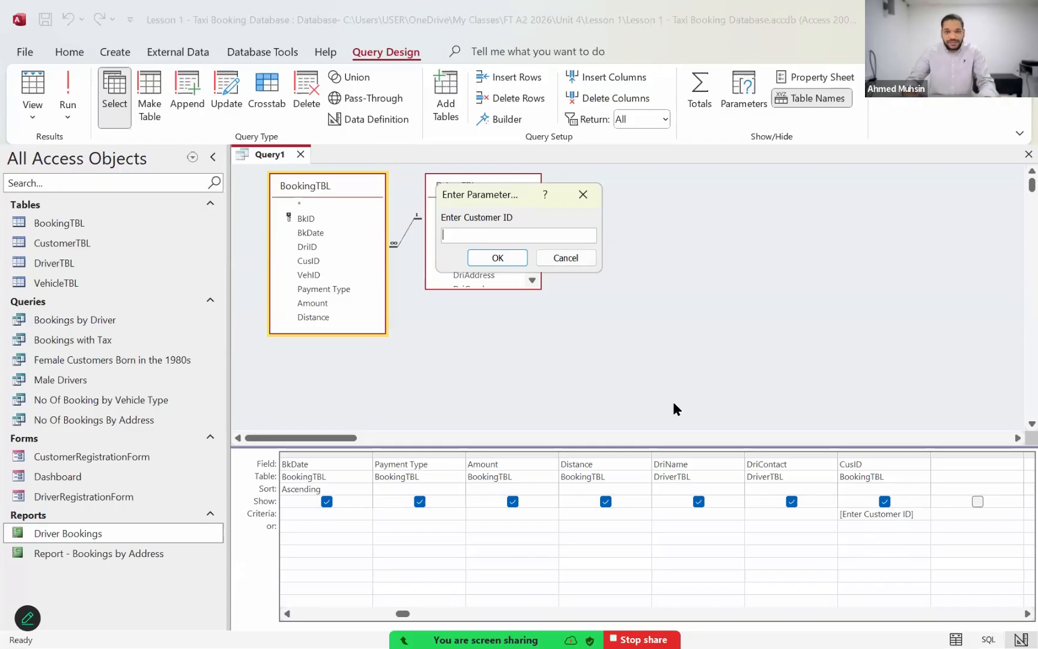
{"action": "type", "text": "7"}
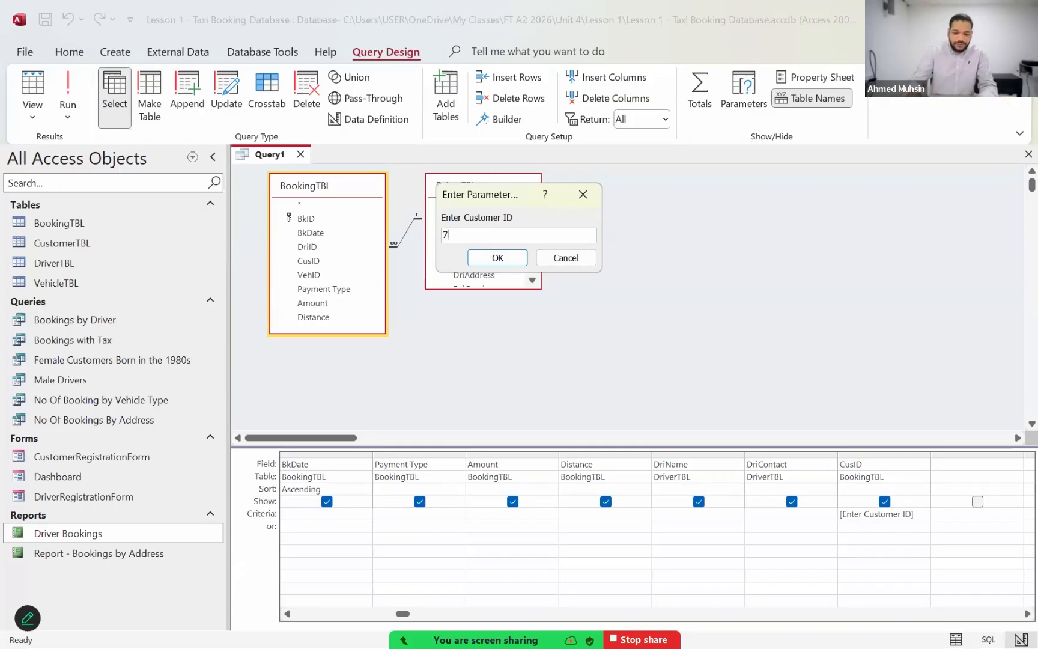
{"action": "left_click", "coordinate": [497, 259]}
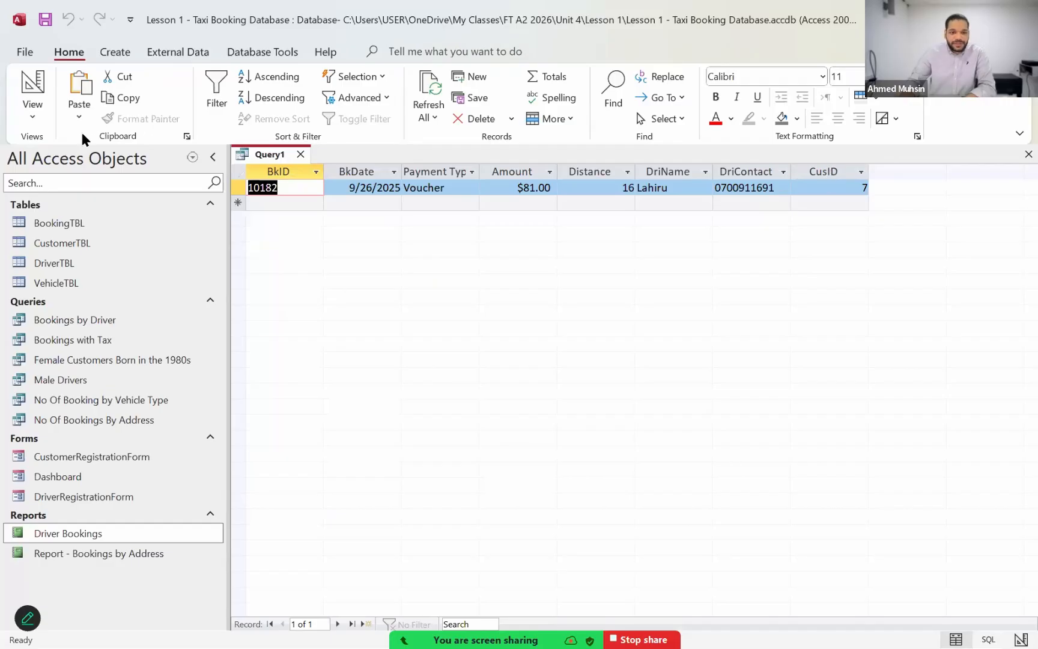
{"action": "left_click", "coordinate": [38, 124]}
{"action": "key", "text": "d"}
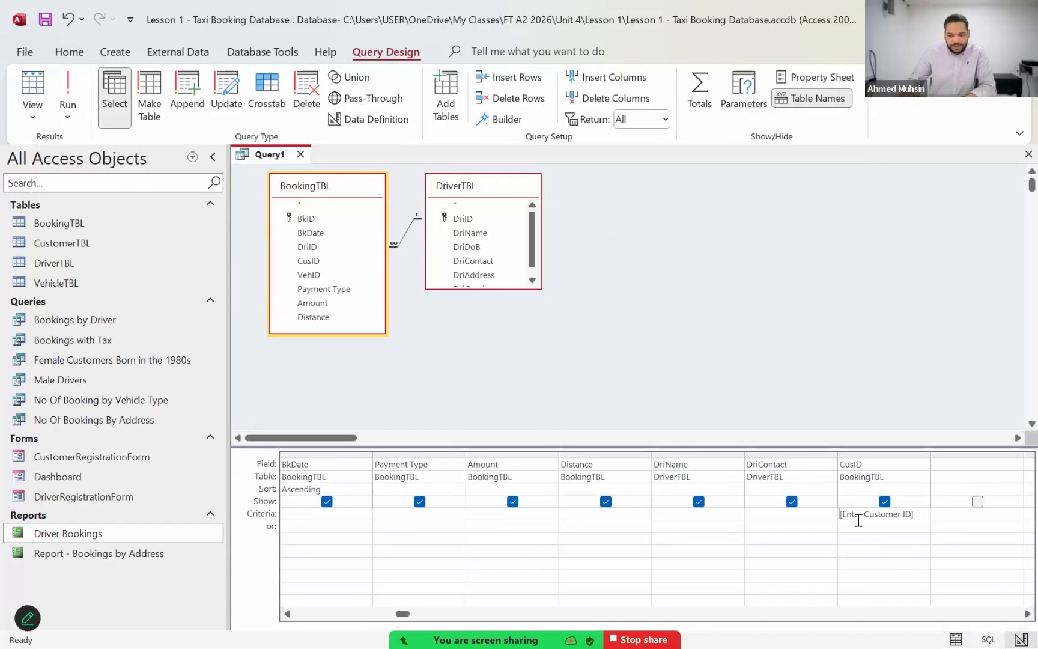
Step: Hide CusID from the query results and save the query as Booking by Specific Customer
{"action": "left_click", "coordinate": [886, 504]}
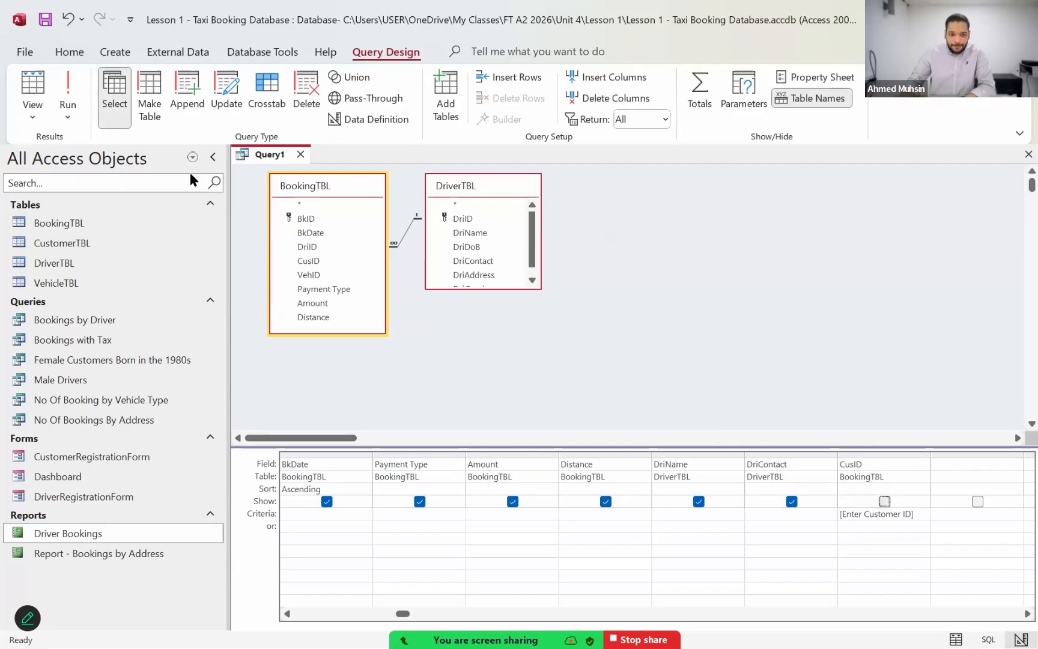
{"action": "left_click", "coordinate": [49, 27]}
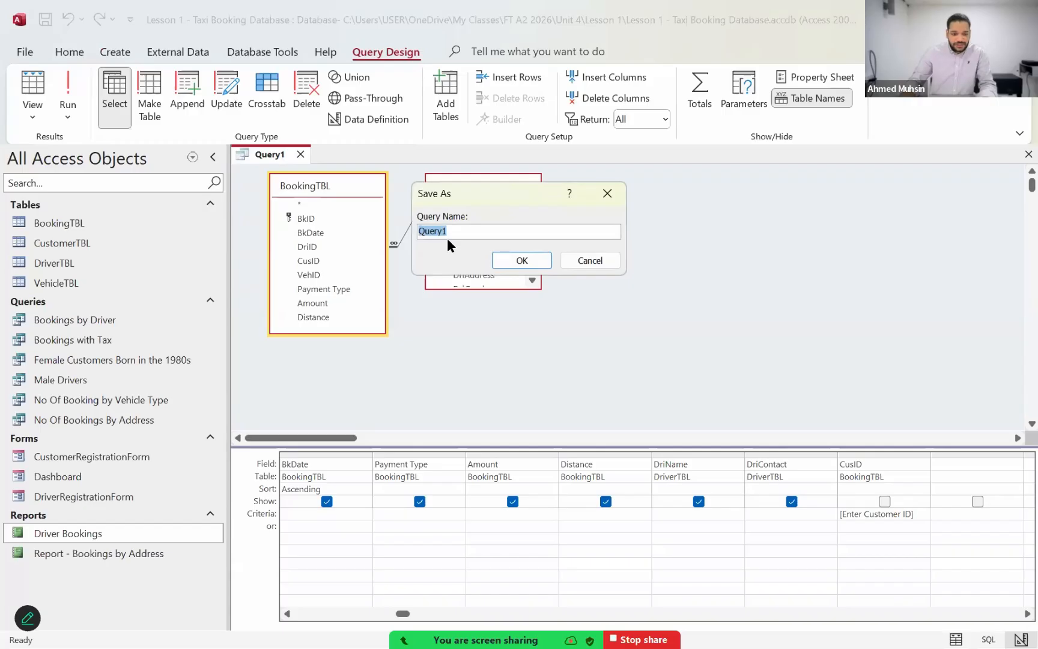
{"action": "type", "text": "Boo"}
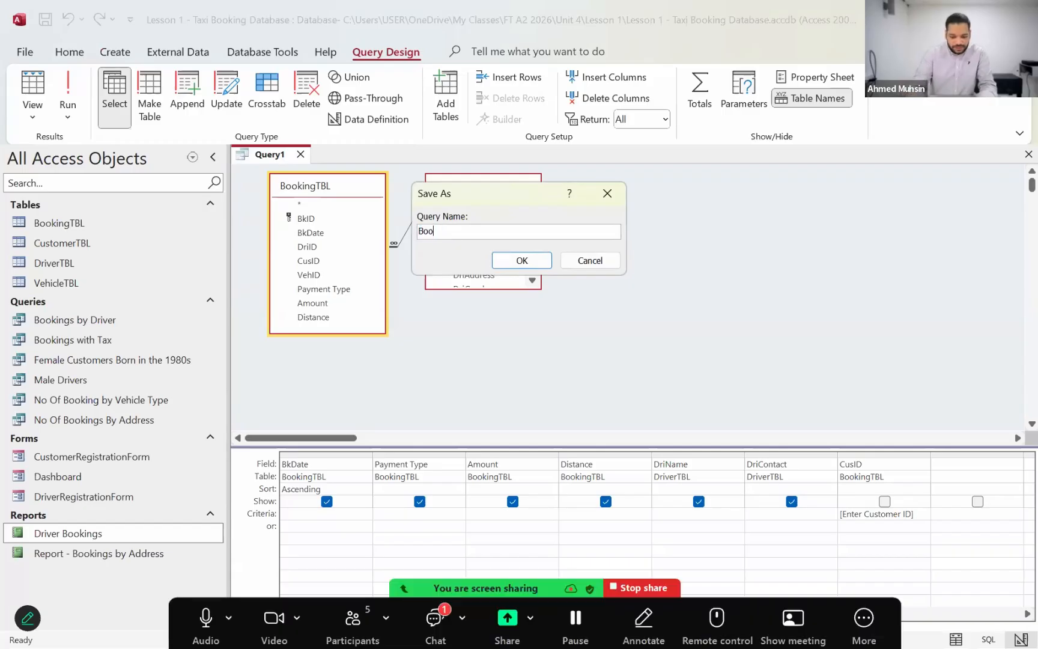
{"action": "type", "text": "king by Specif"}
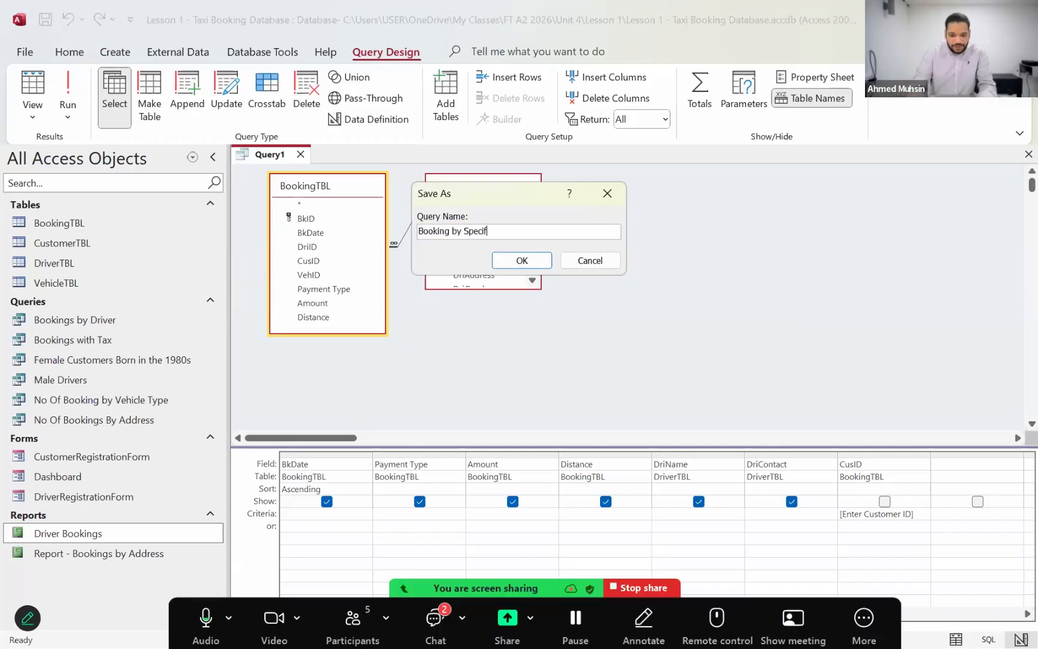
{"action": "type", "text": "ic Customer"}
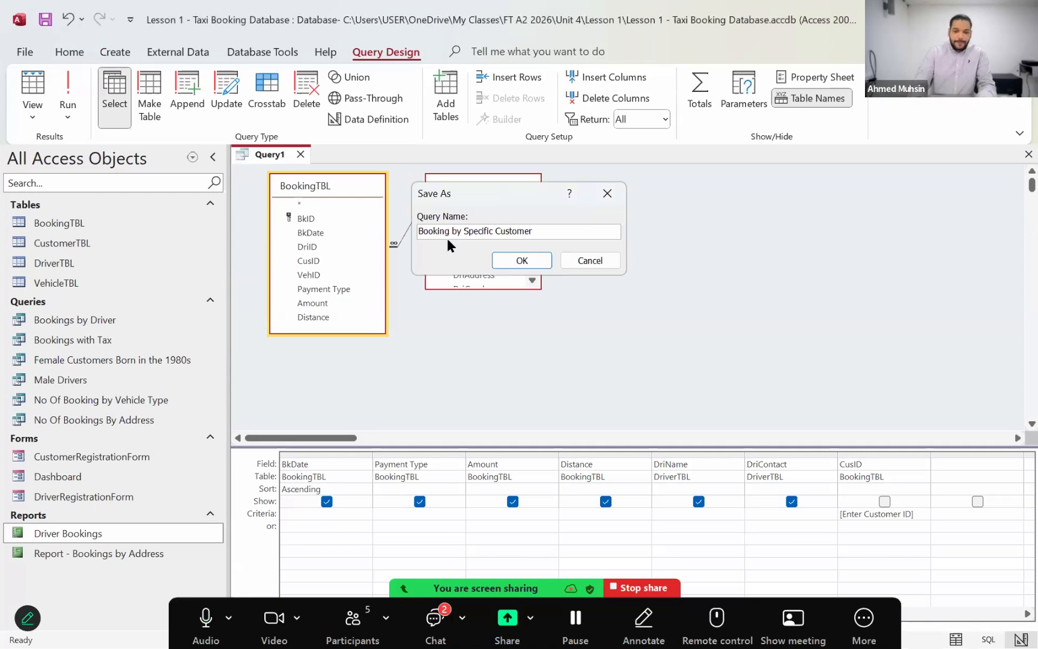
{"action": "key", "text": "Return"}
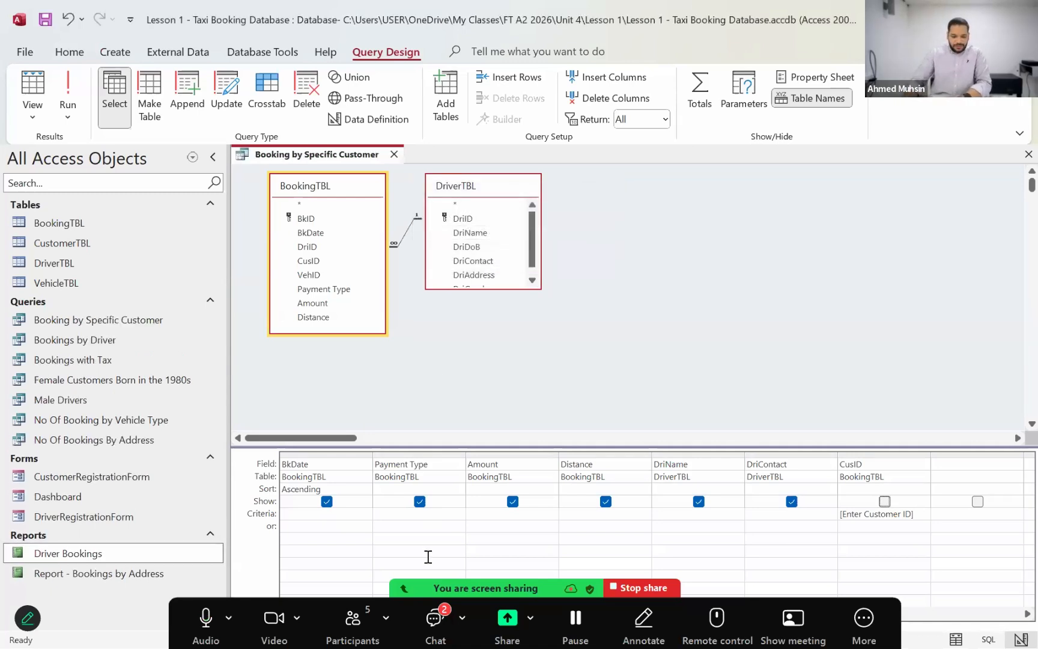
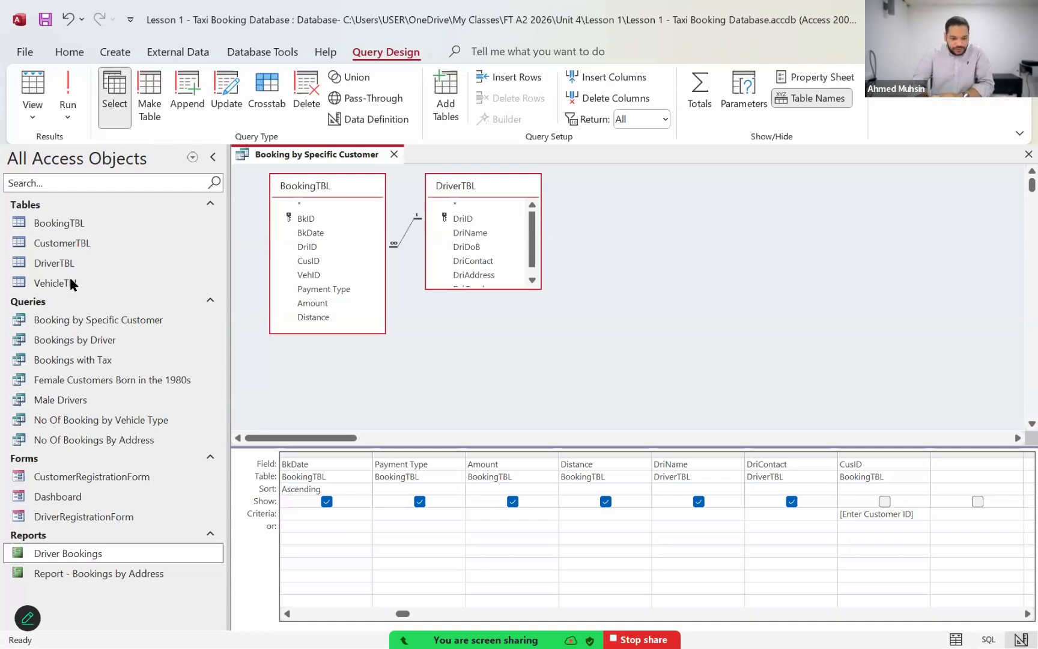
Step: Open the Dashboard form in Design View and draw a command button below View Driver Bookings, matching the width of the buttons above
{"action": "left_click", "coordinate": [73, 497]}
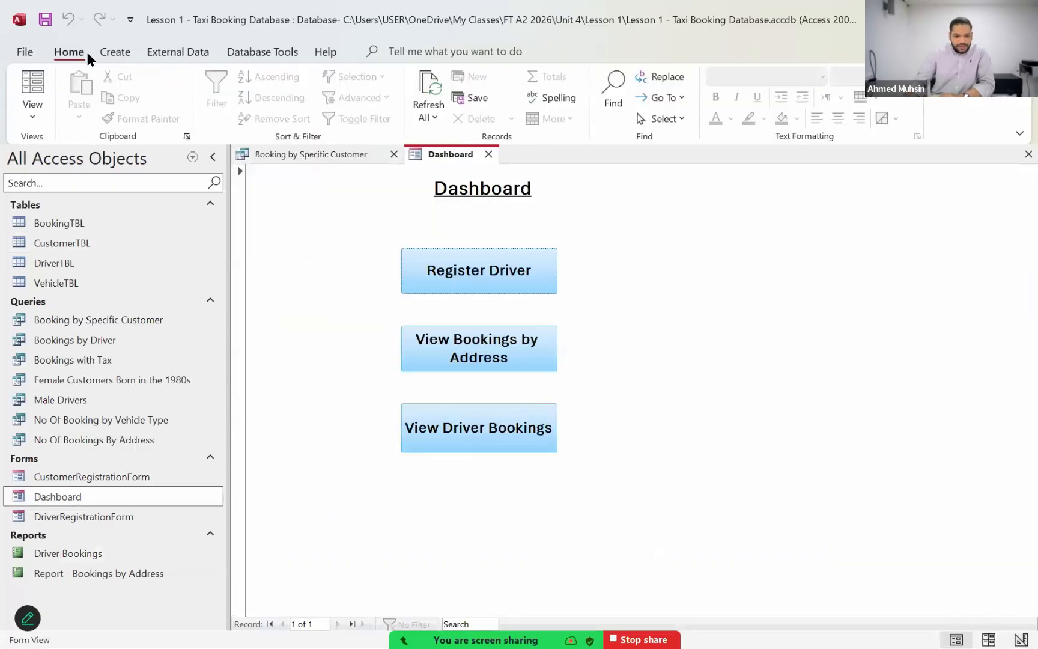
{"action": "left_click", "coordinate": [32, 113]}
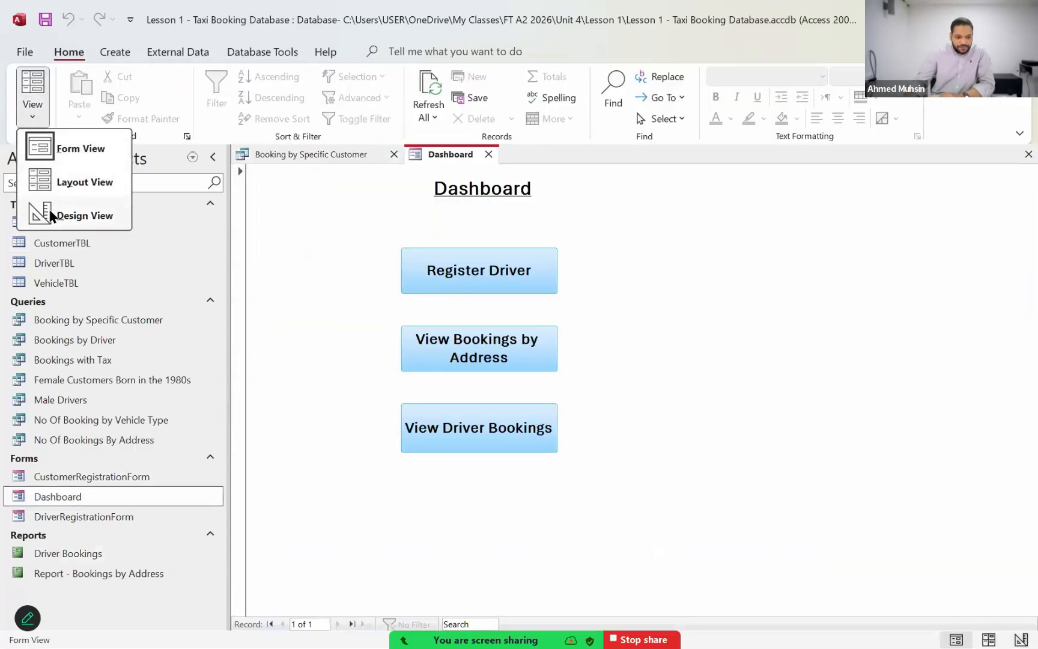
{"action": "left_click", "coordinate": [52, 215]}
{"action": "left_click", "coordinate": [294, 98]}
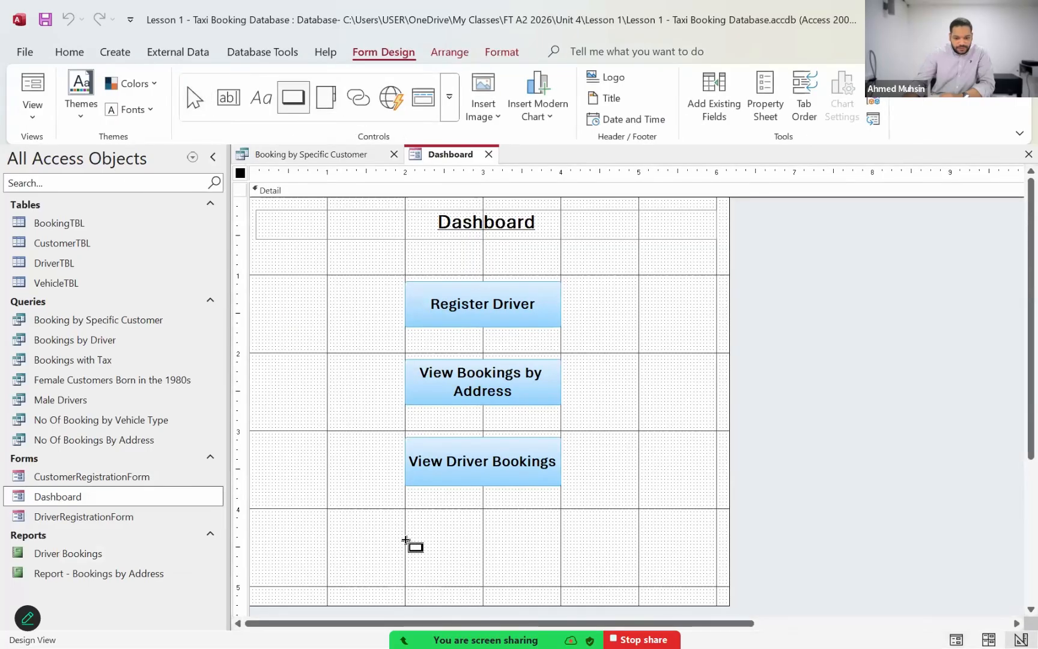
{"action": "left_click_drag", "start_coordinate": [404, 519], "coordinate": [558, 560]}
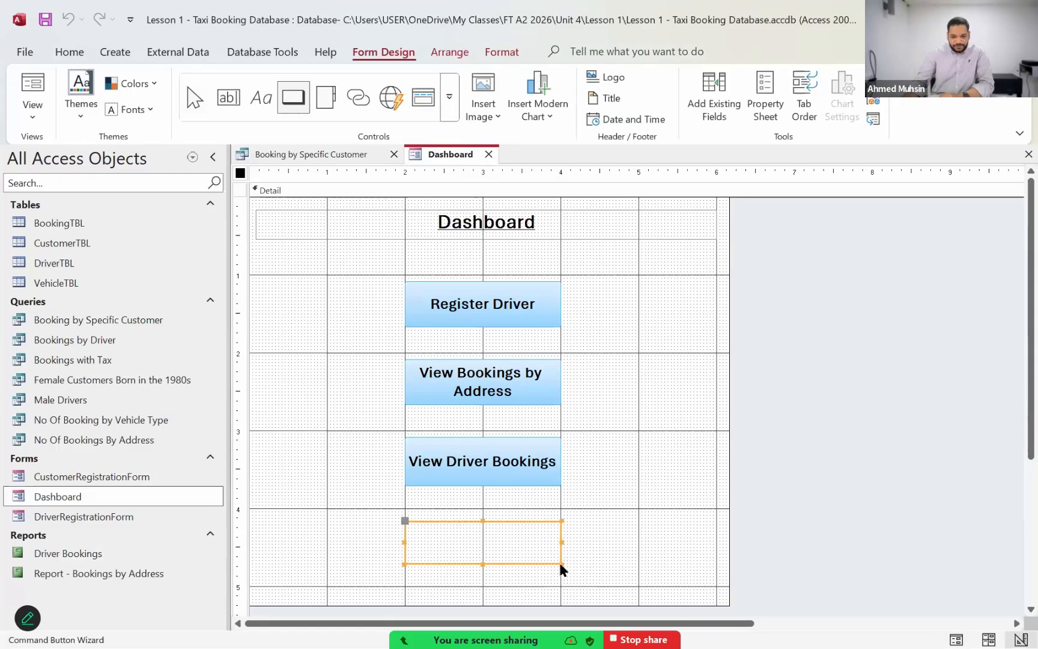
{"action": "left_click", "coordinate": [463, 365]}
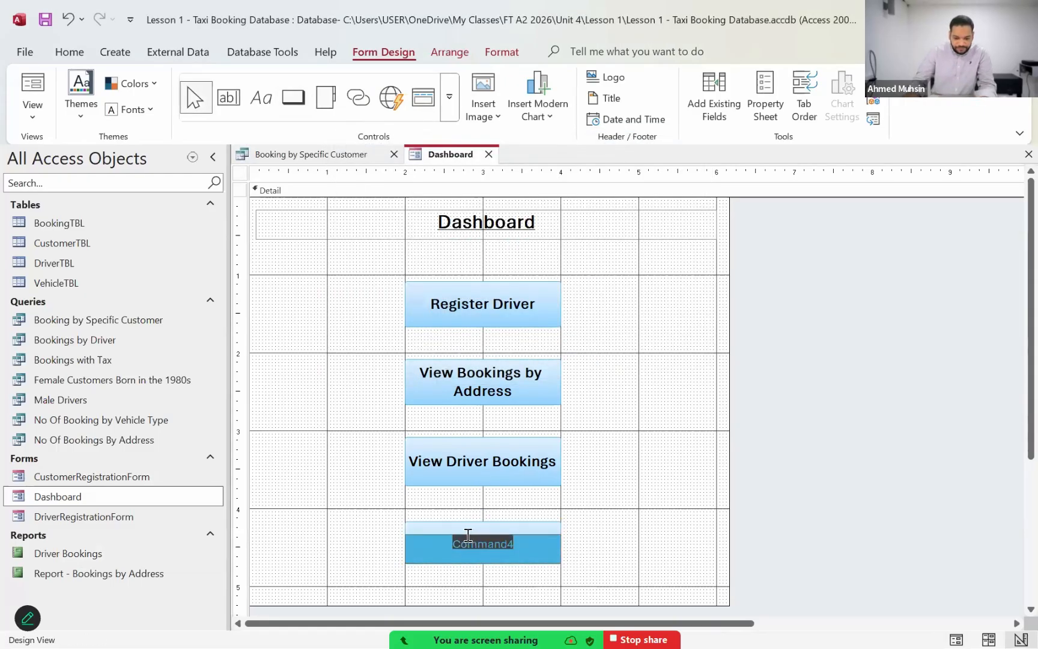
Step: Caption the new command button "View Bookings by Specific Customer"
{"action": "type", "text": "View Boo"}
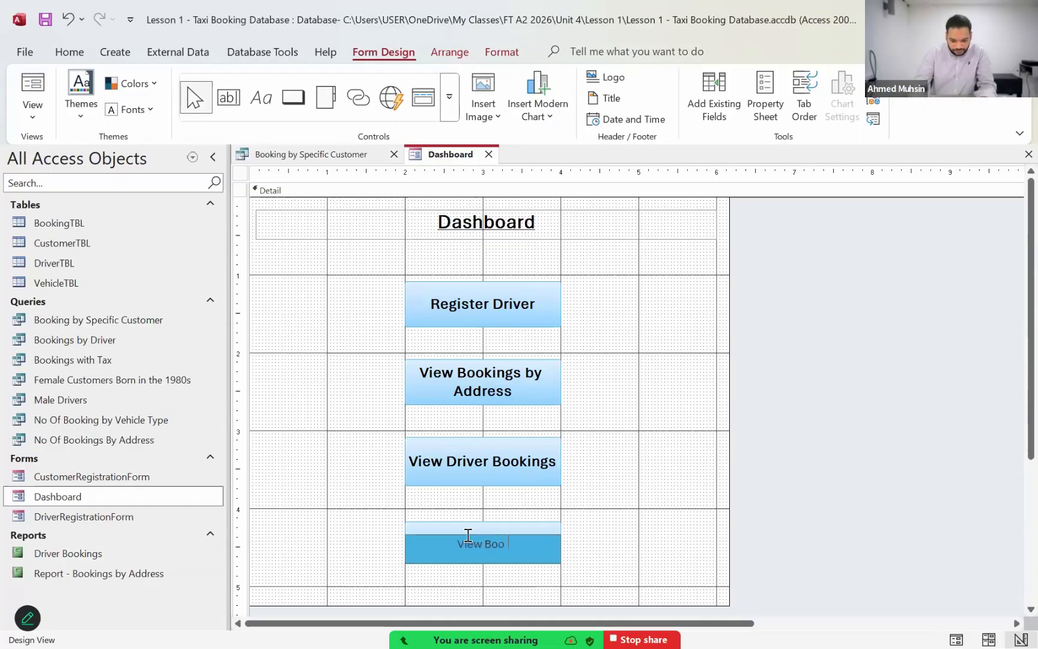
{"action": "type", "text": "kings by Specific C"}
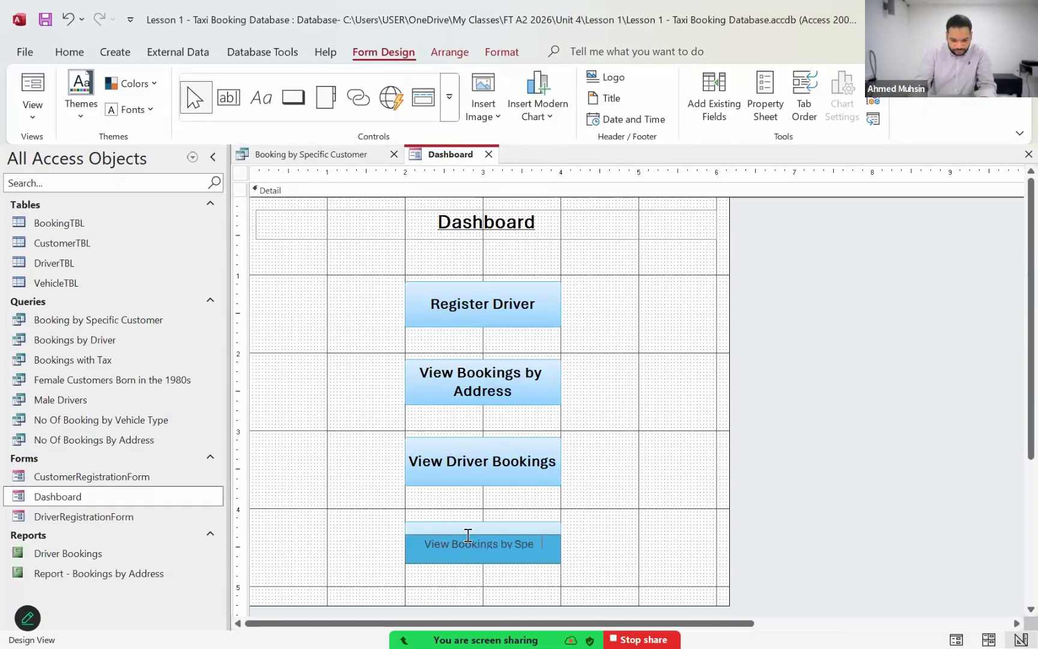
{"action": "type", "text": "omer"}
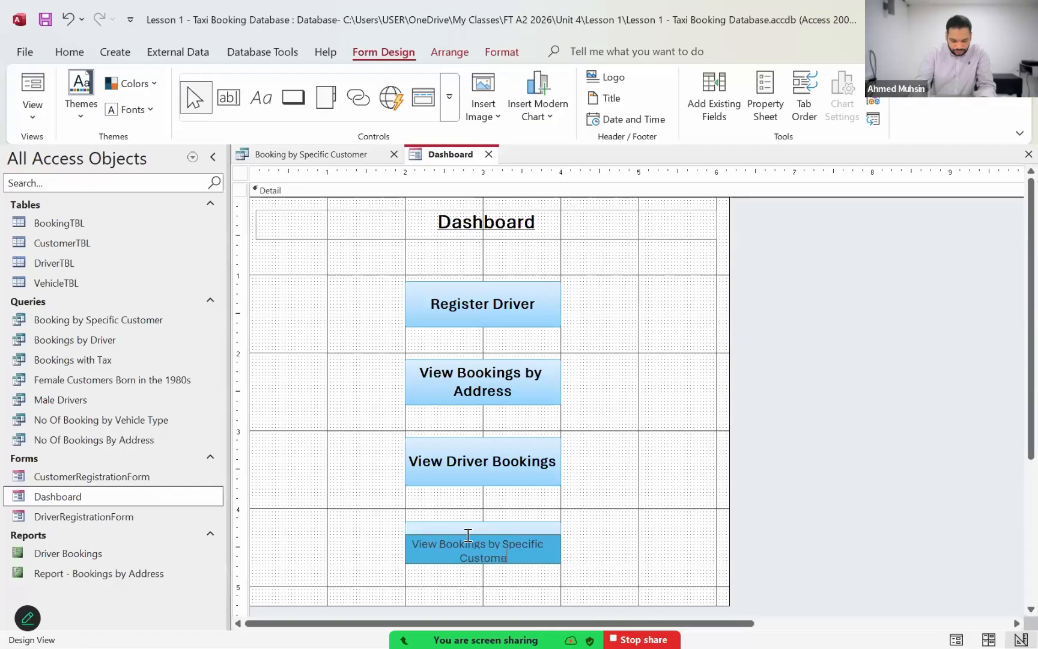
{"action": "left_click", "coordinate": [595, 554]}
Step: Format the View Bookings by Specific Customer button's text as bold with a font size of 14
{"action": "left_click", "coordinate": [528, 546]}
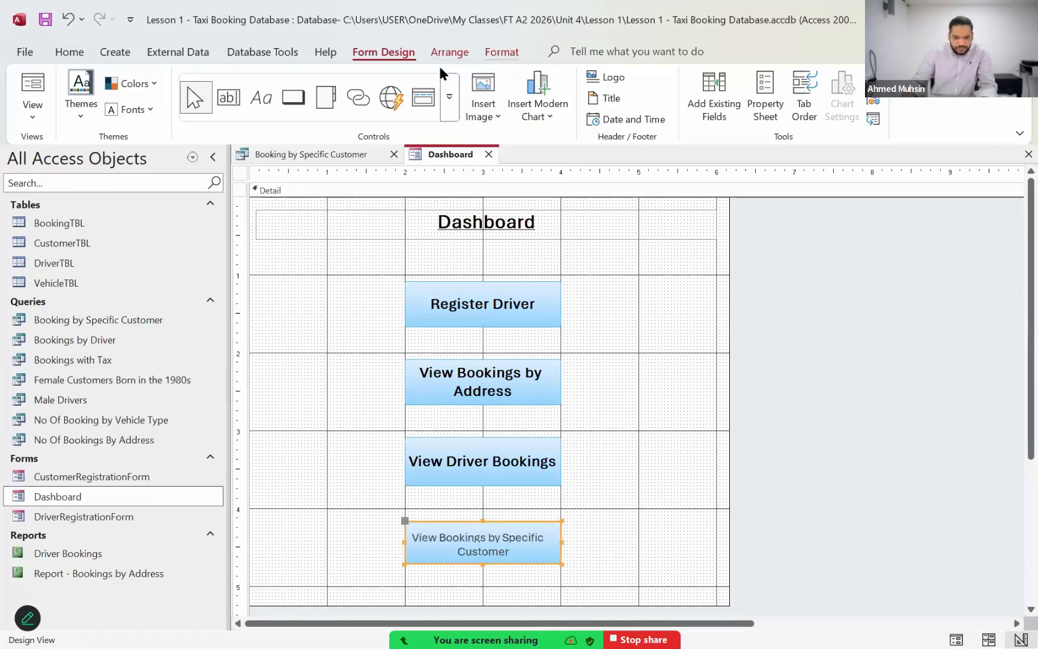
{"action": "left_click", "coordinate": [502, 52]}
{"action": "left_click", "coordinate": [143, 105]}
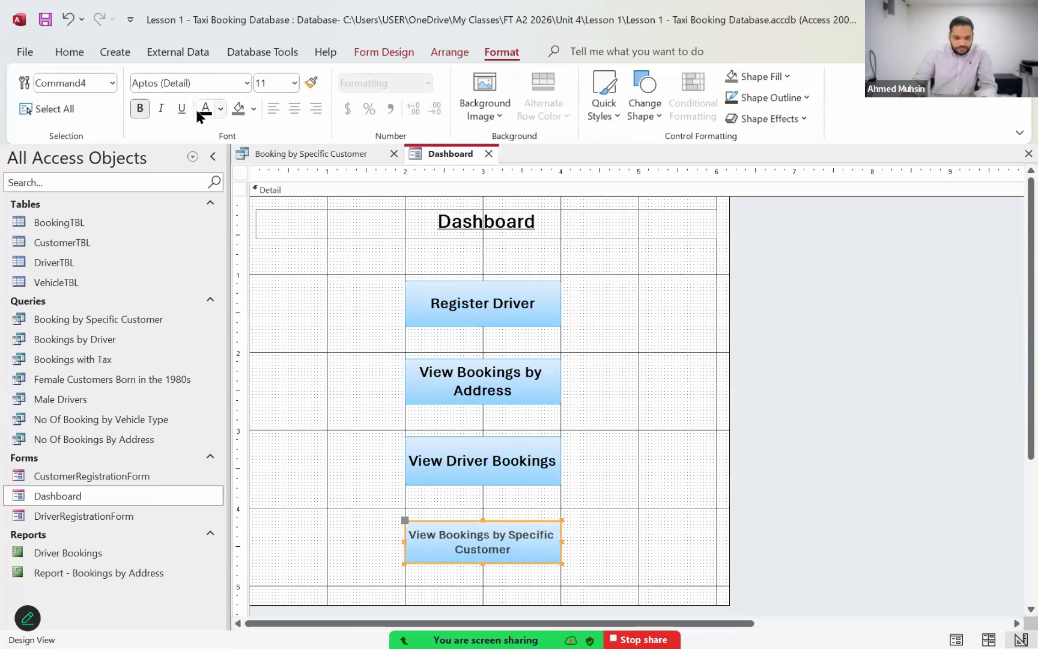
{"action": "left_click", "coordinate": [267, 83]}
{"action": "type", "text": "14"}
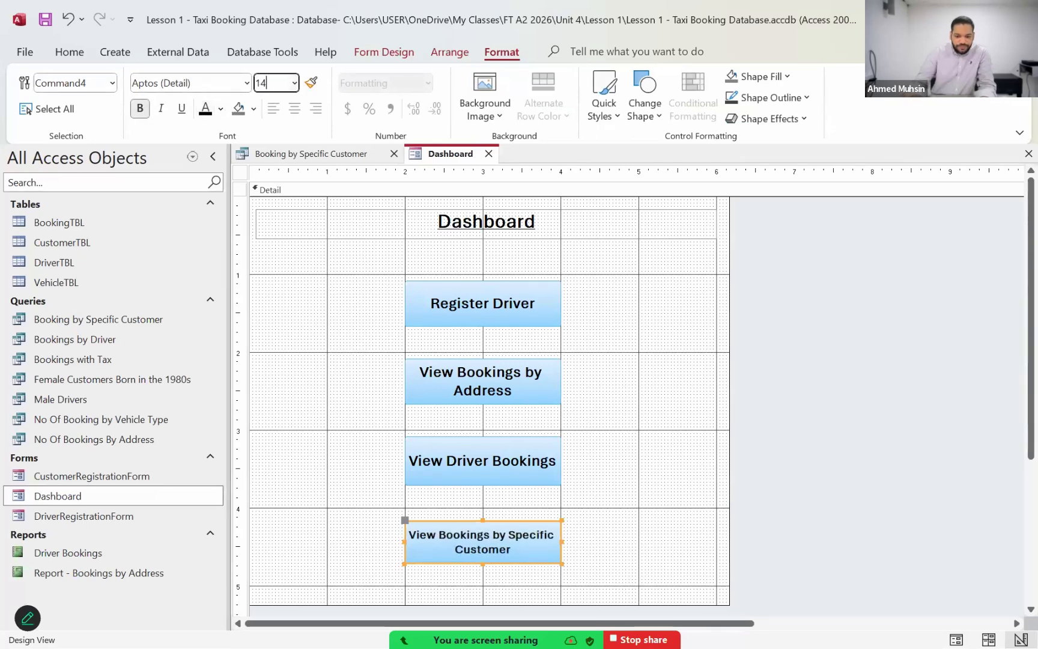
{"action": "key", "text": "Return"}
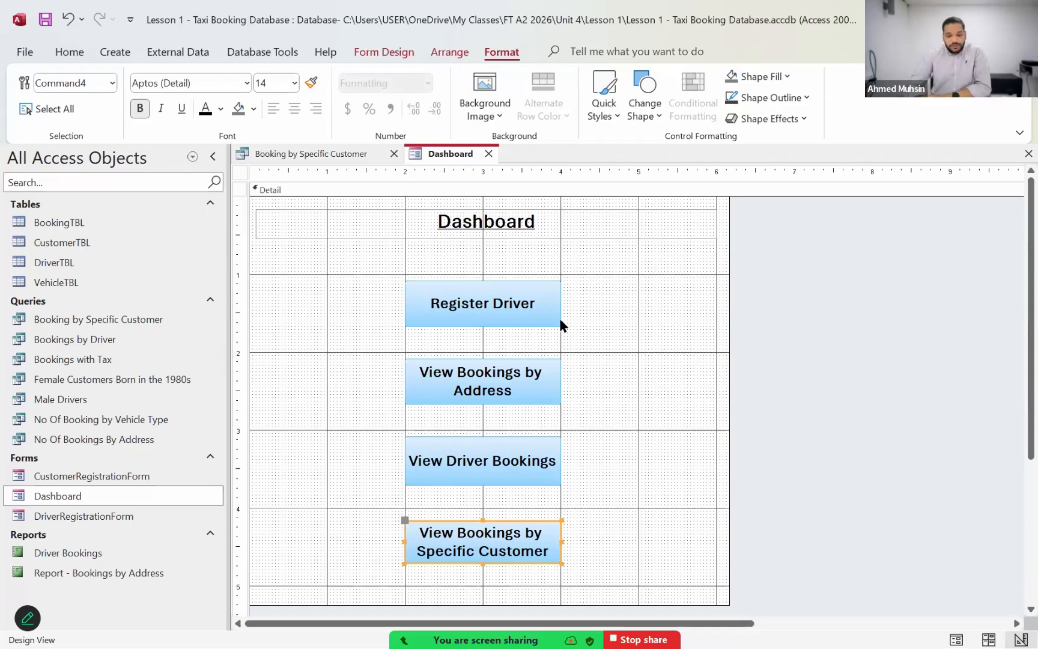
{"action": "left_click", "coordinate": [620, 381]}
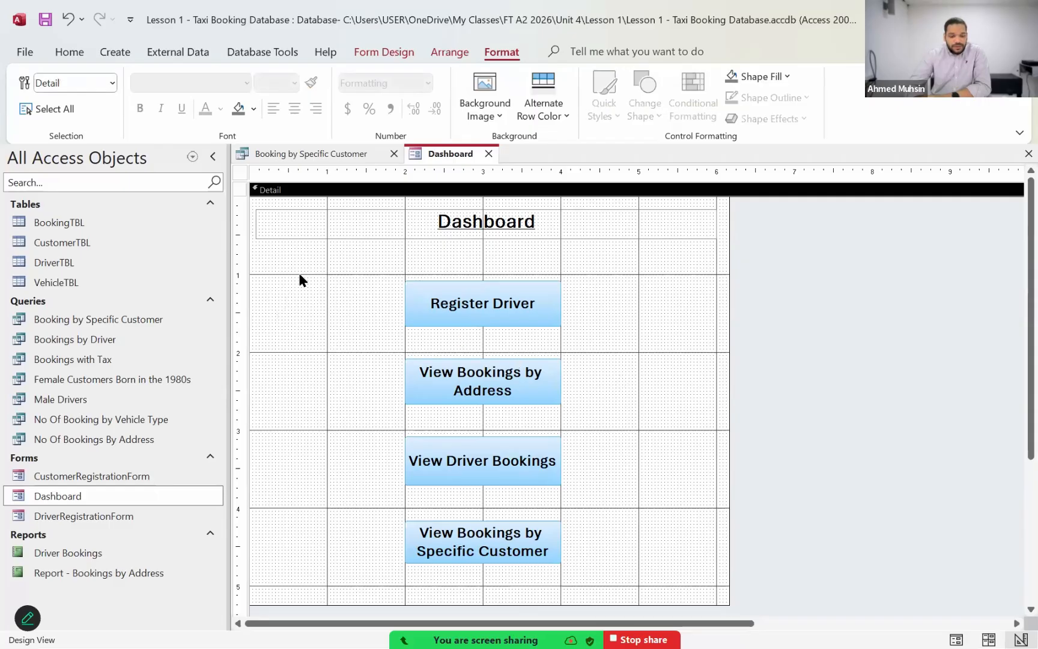
Step: Try the lightest dark-blue and lightest green theme colours as the fill of the Dashboard's Detail section
{"action": "left_click", "coordinate": [773, 79]}
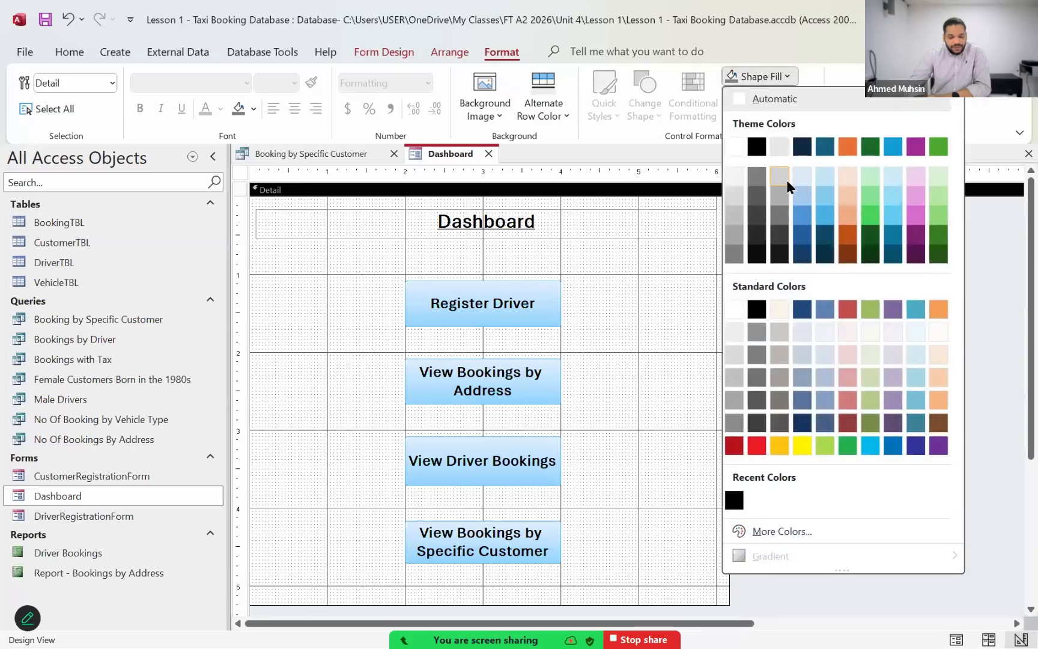
{"action": "left_click", "coordinate": [801, 177]}
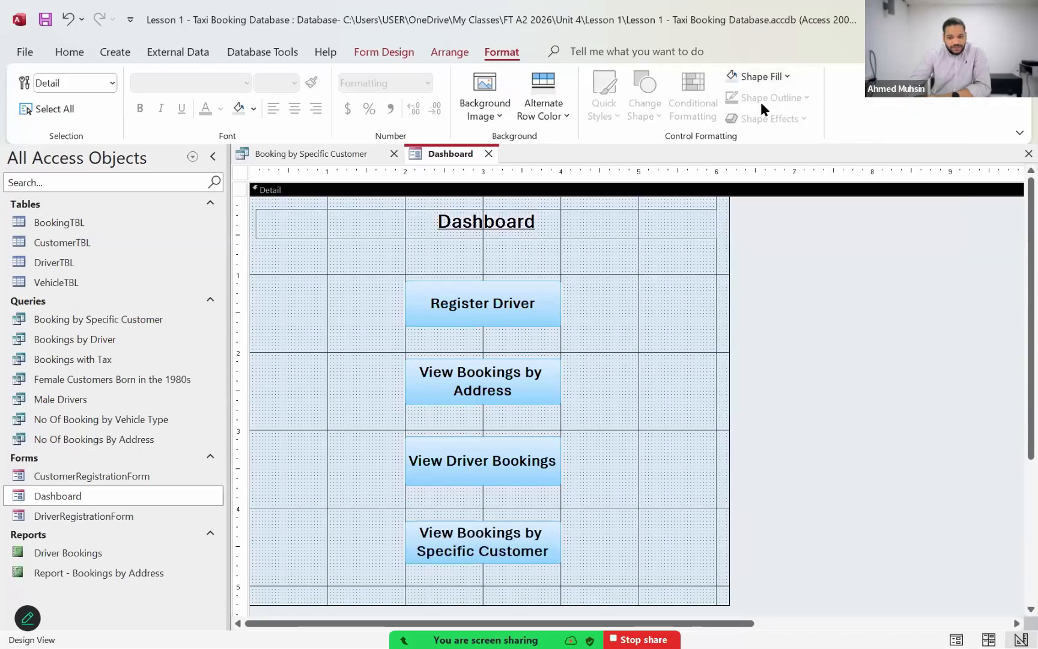
{"action": "left_click", "coordinate": [763, 78]}
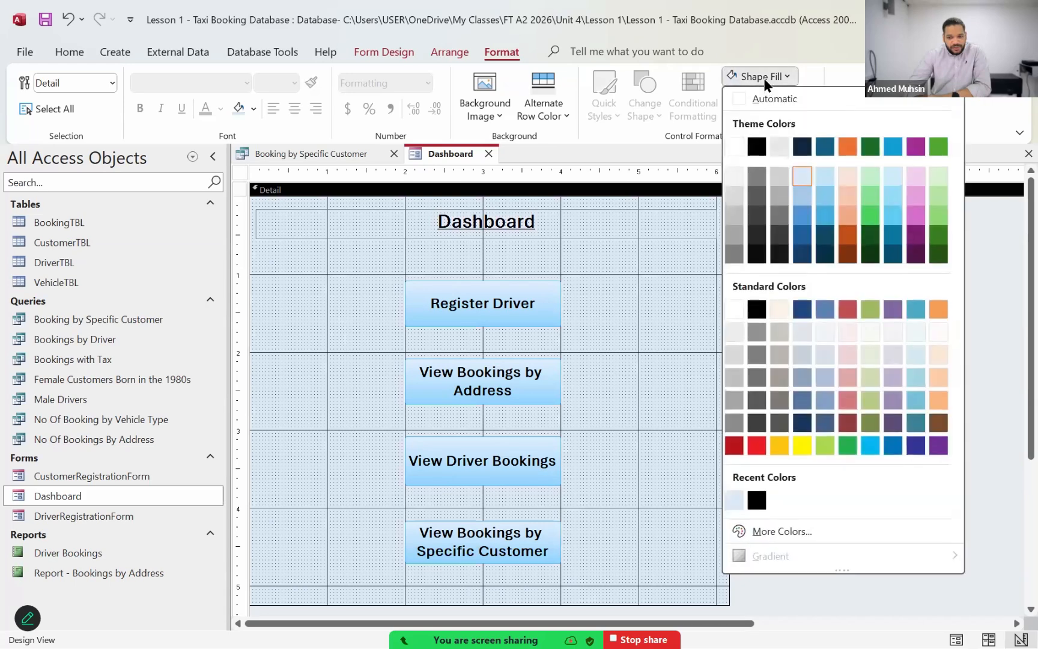
{"action": "left_click", "coordinate": [866, 175]}
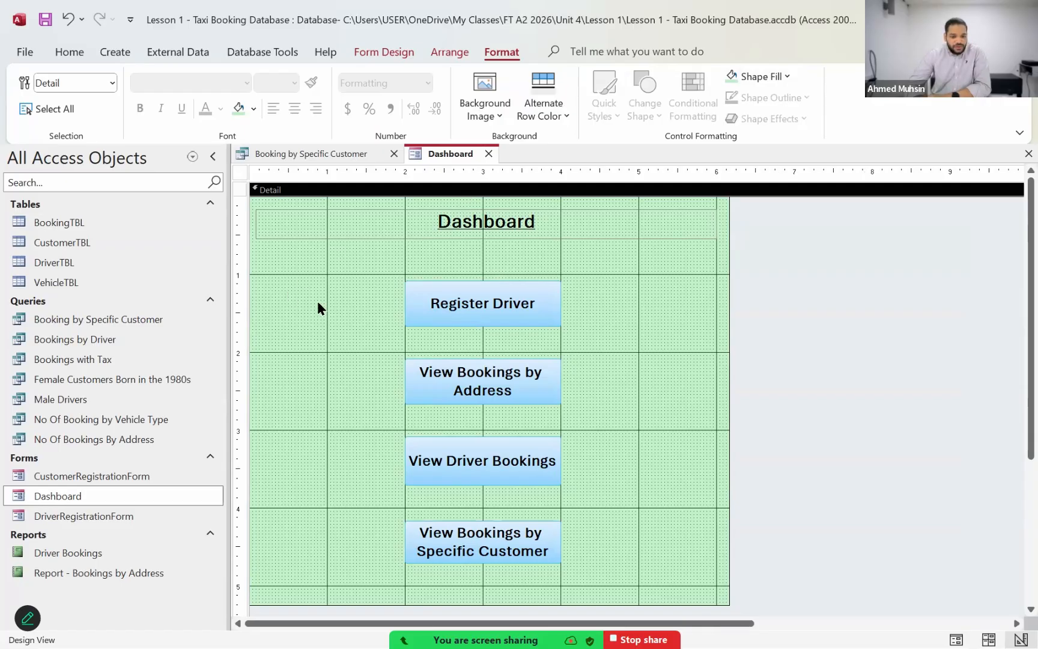
Step: Fill the Dashboard's Detail section with the lightest orange theme colour and display the form in Form View
{"action": "left_click", "coordinate": [754, 79]}
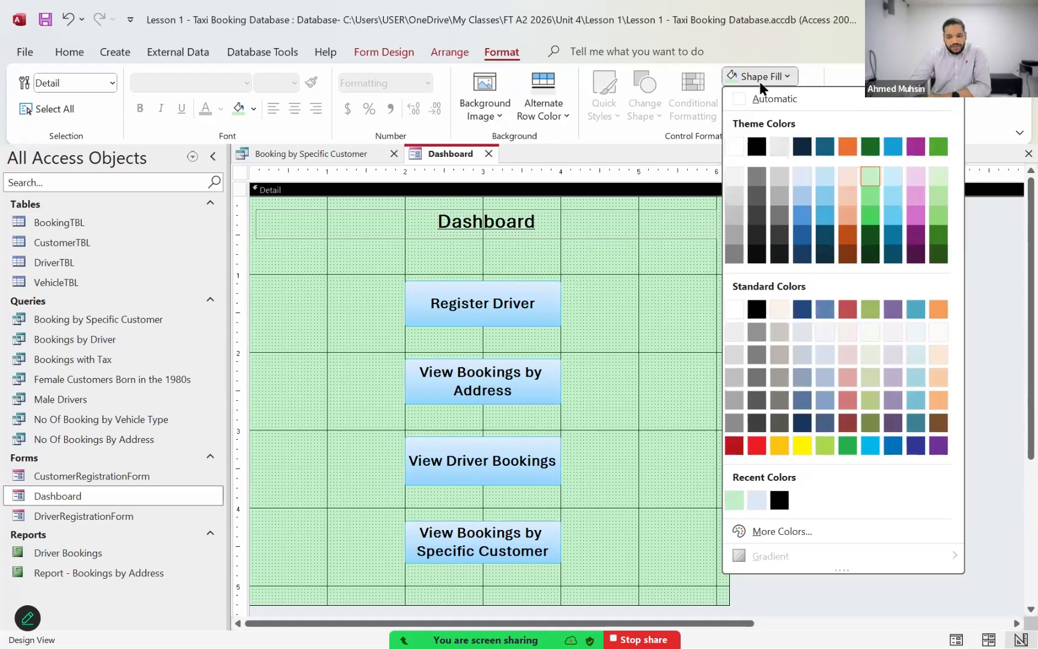
{"action": "left_click", "coordinate": [849, 178]}
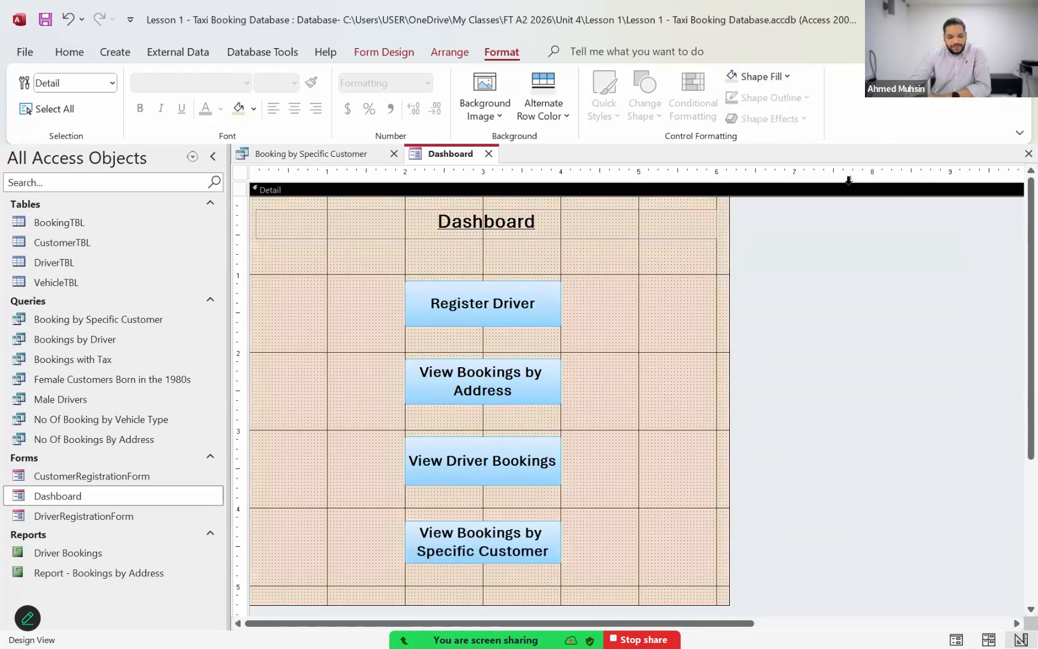
{"action": "left_click", "coordinate": [64, 57]}
{"action": "left_click", "coordinate": [42, 113]}
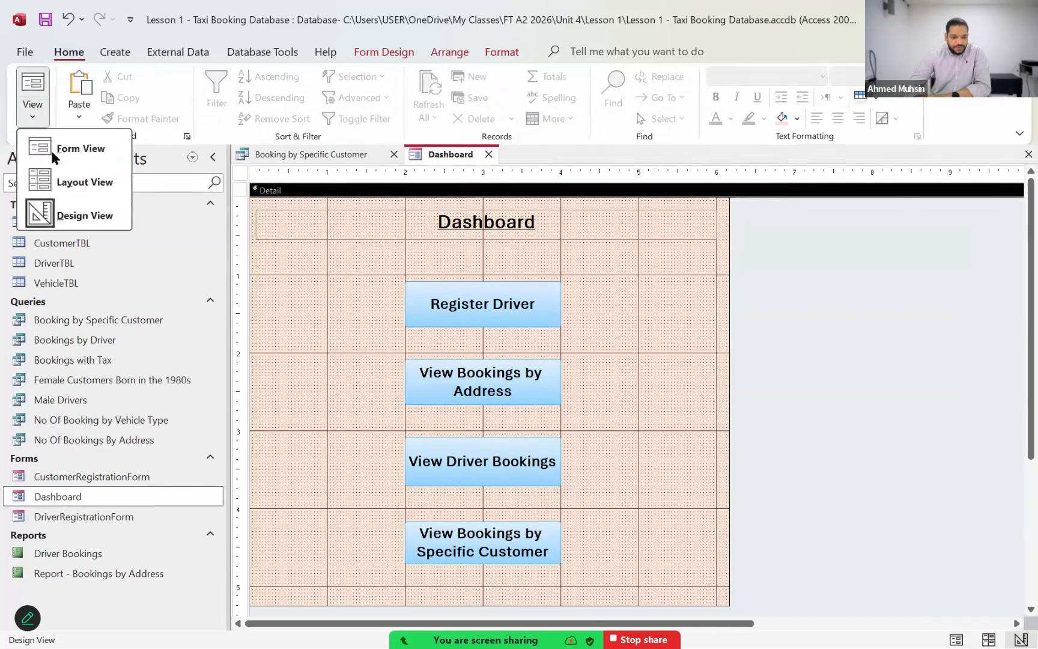
{"action": "left_click", "coordinate": [59, 150]}
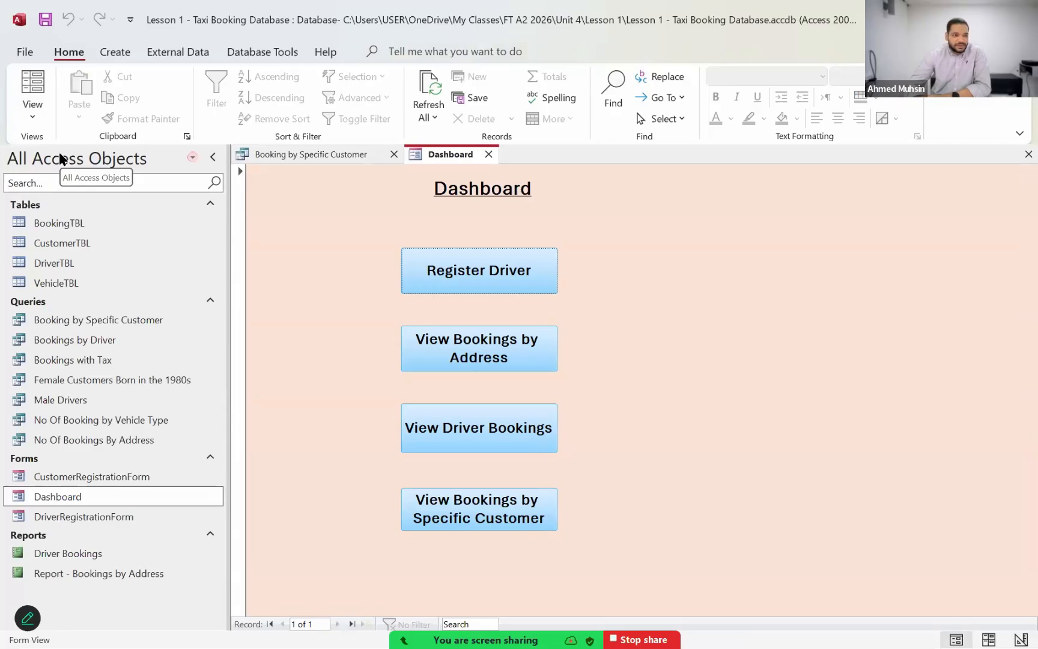
Step: Return the Dashboard to Design View and draw a rectangle enclosing all four command buttons
{"action": "left_click", "coordinate": [42, 117]}
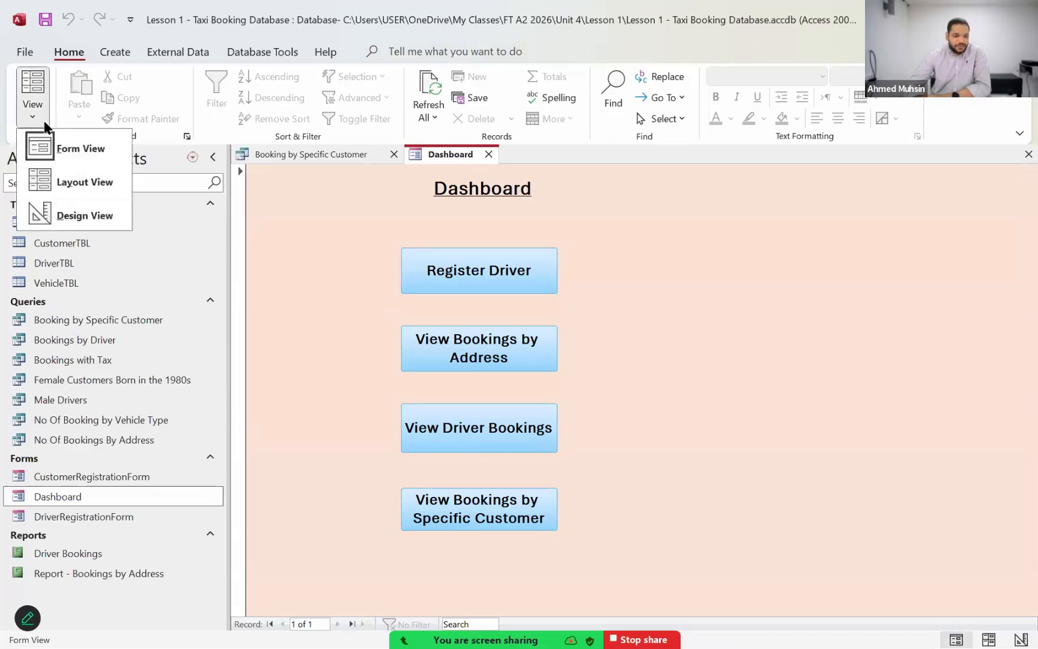
{"action": "left_click", "coordinate": [69, 218]}
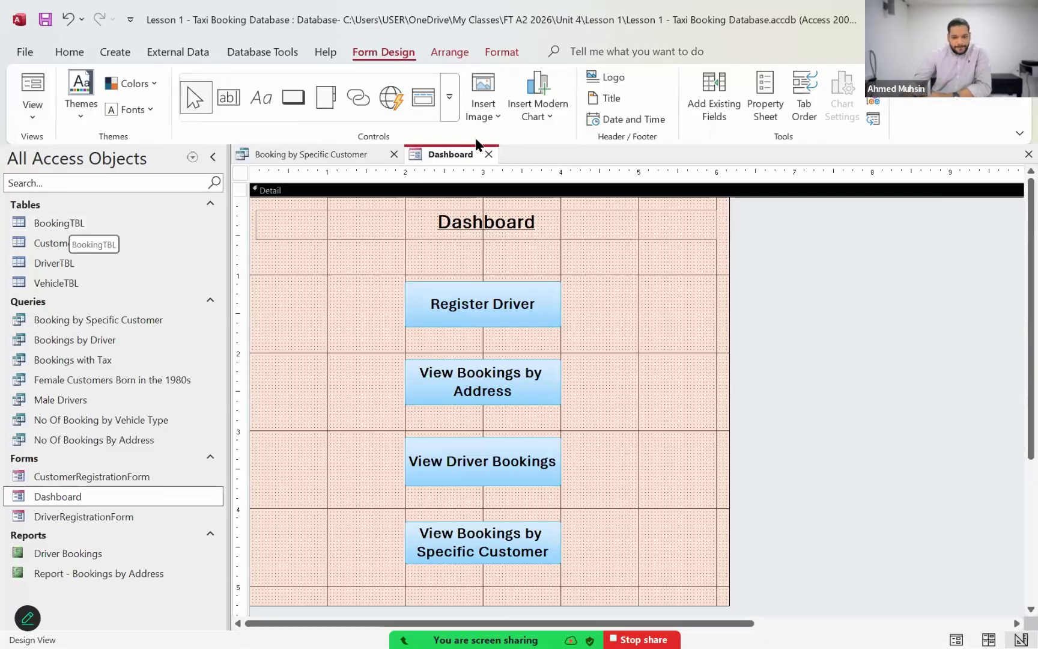
{"action": "left_click", "coordinate": [449, 97]}
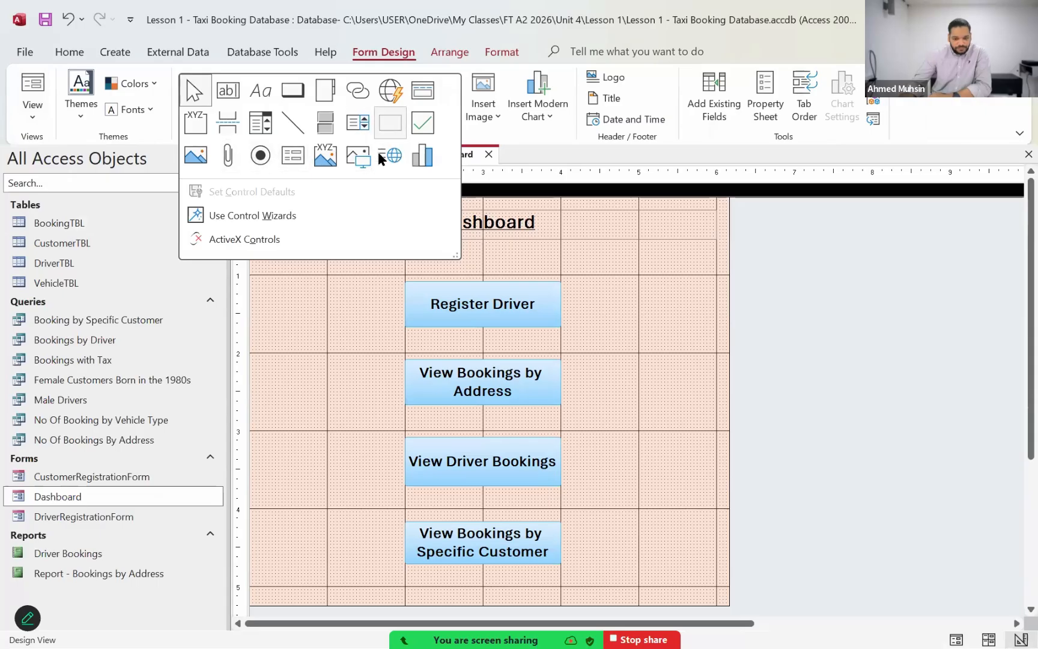
{"action": "left_click", "coordinate": [382, 124]}
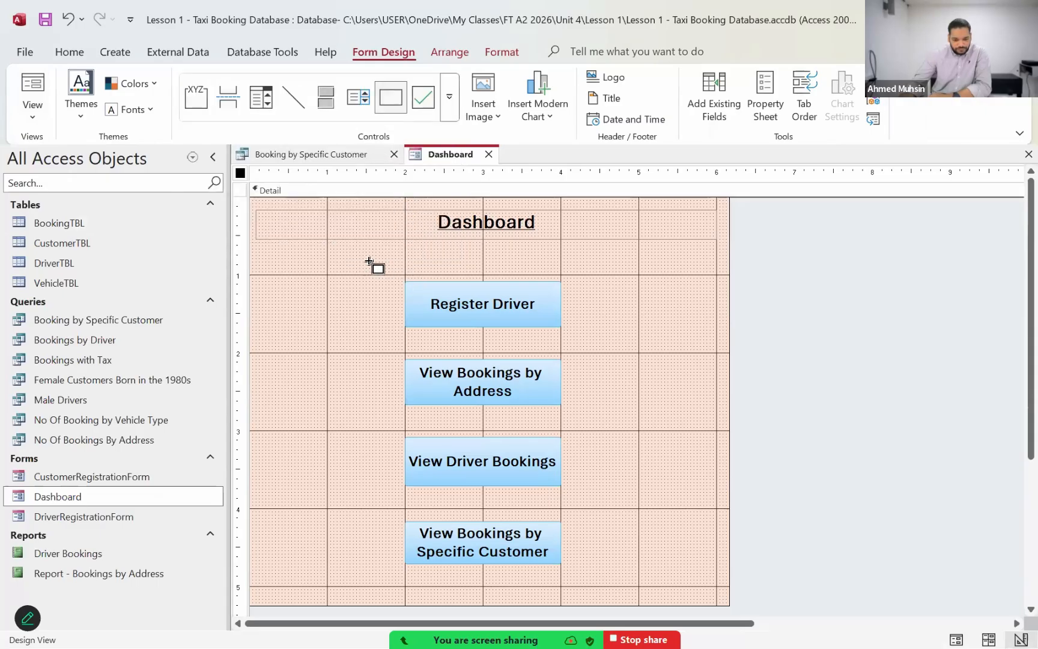
{"action": "mouse_move", "coordinate": [369, 260]}
{"action": "left_mouse_down"}
{"action": "mouse_move", "coordinate": [535, 557]}
{"action": "mouse_move", "coordinate": [582, 589]}
{"action": "mouse_move", "coordinate": [593, 584]}
{"action": "left_mouse_up"}
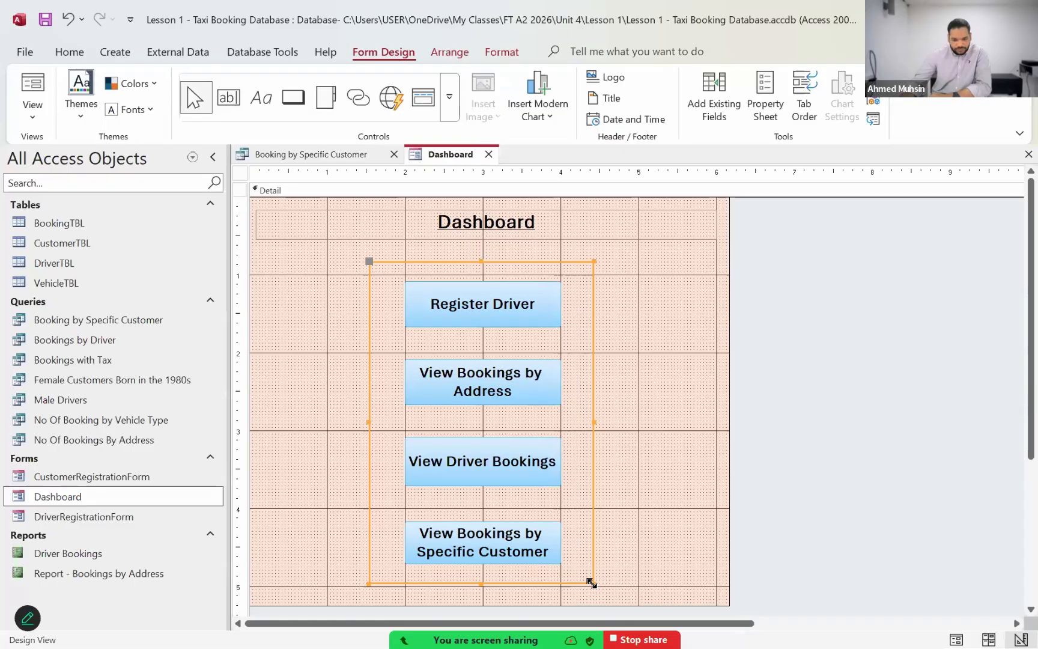
Step: Give the rectangle around the buttons a black outline with a thick line
{"action": "left_click", "coordinate": [502, 52]}
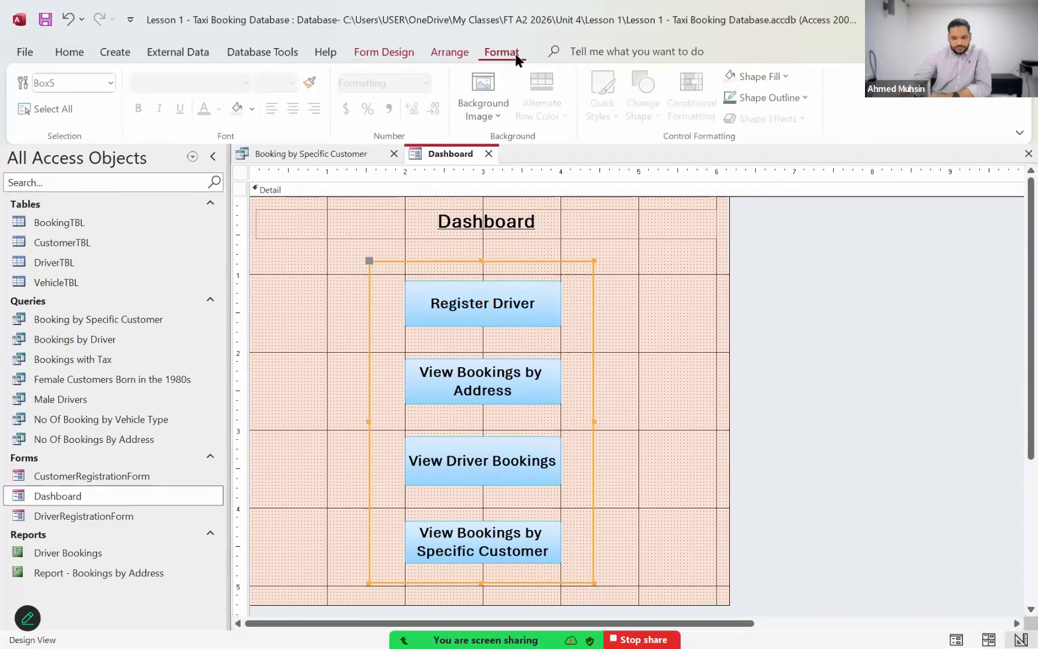
{"action": "left_click", "coordinate": [757, 101]}
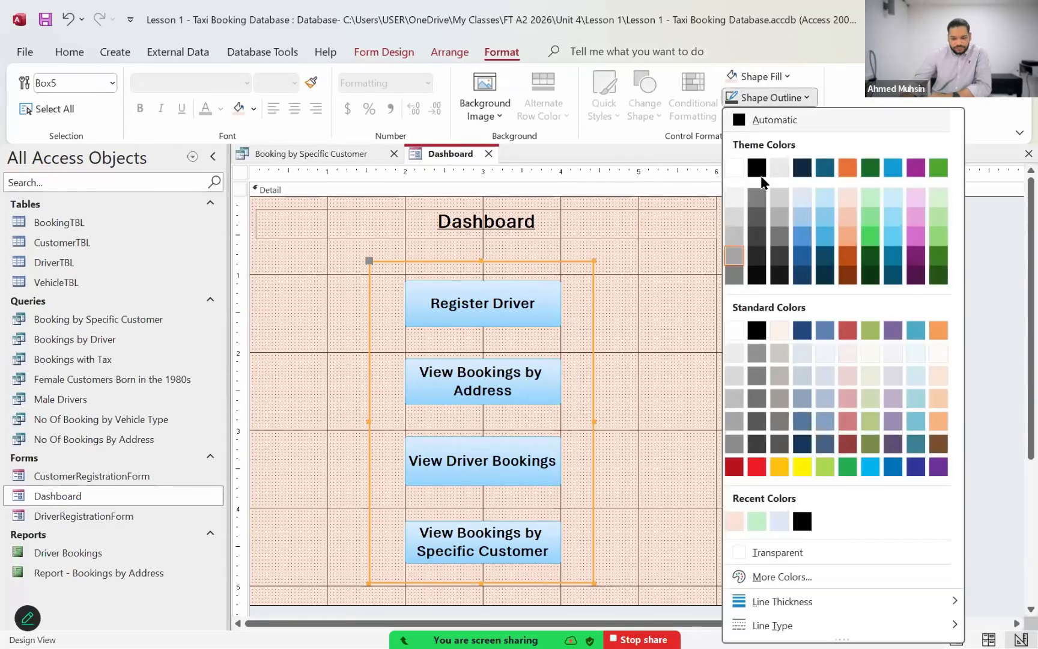
{"action": "left_click", "coordinate": [760, 172]}
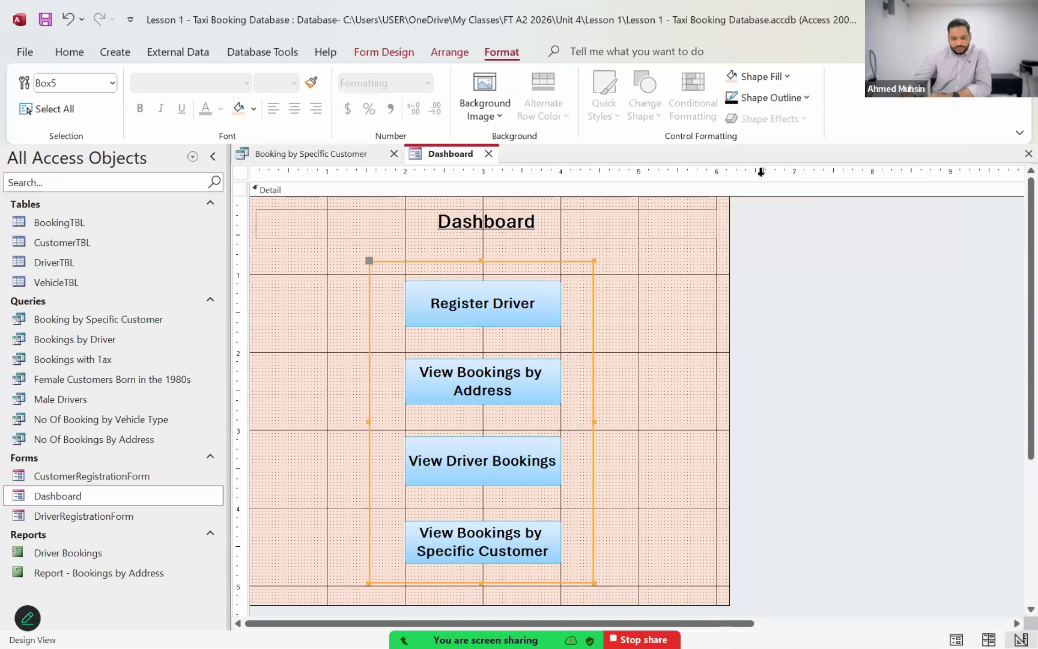
{"action": "left_click", "coordinate": [774, 99]}
{"action": "mouse_move", "coordinate": [839, 602]}
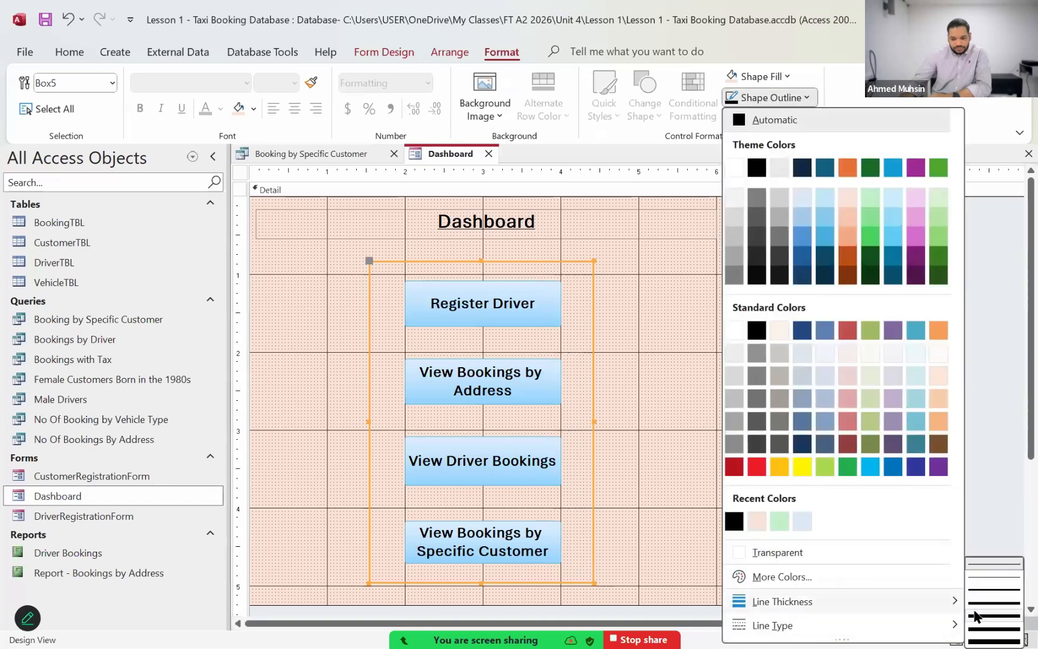
{"action": "left_click", "coordinate": [974, 616]}
{"action": "left_click", "coordinate": [700, 454]}
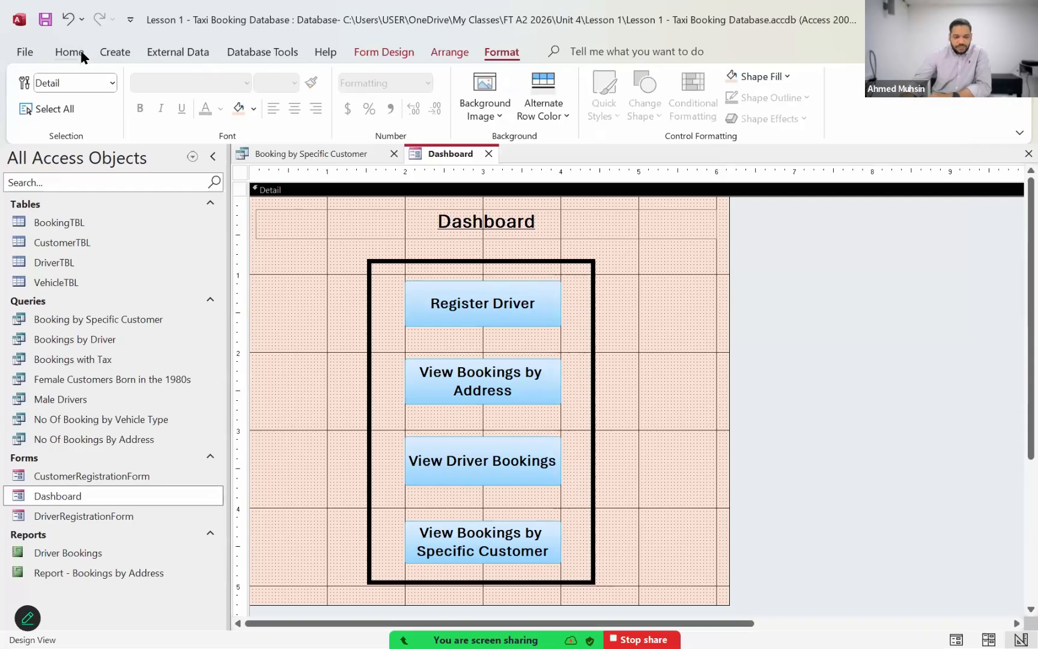
Step: Preview the framed Dashboard in Form View and return to Design View
{"action": "left_click", "coordinate": [73, 52]}
{"action": "left_click", "coordinate": [43, 108]}
{"action": "left_click", "coordinate": [59, 151]}
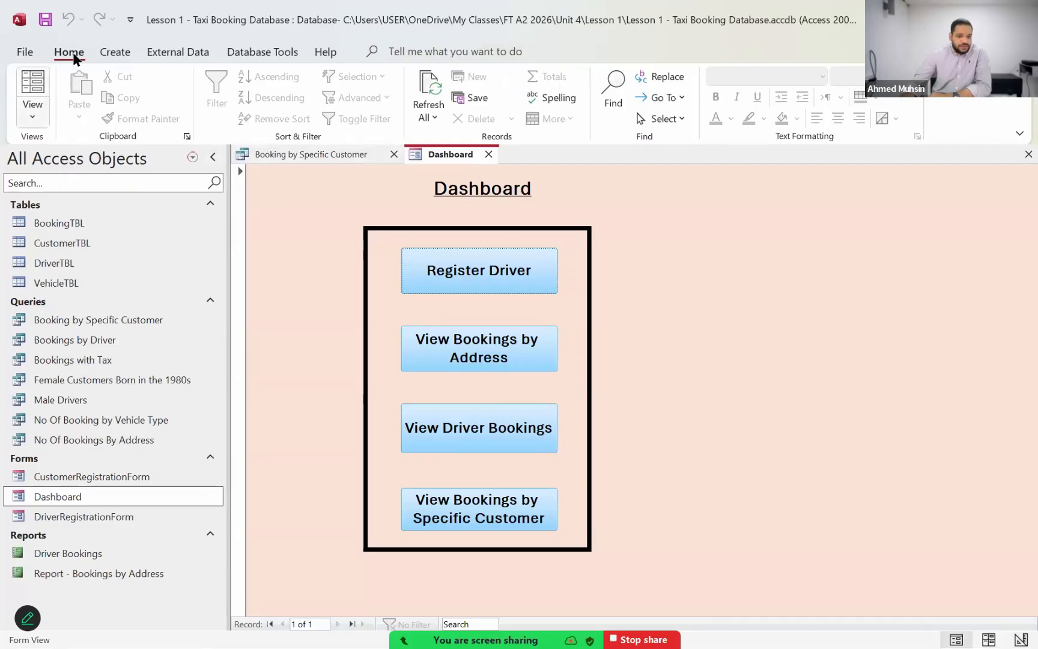
{"action": "left_click", "coordinate": [32, 117]}
{"action": "left_click", "coordinate": [86, 216]}
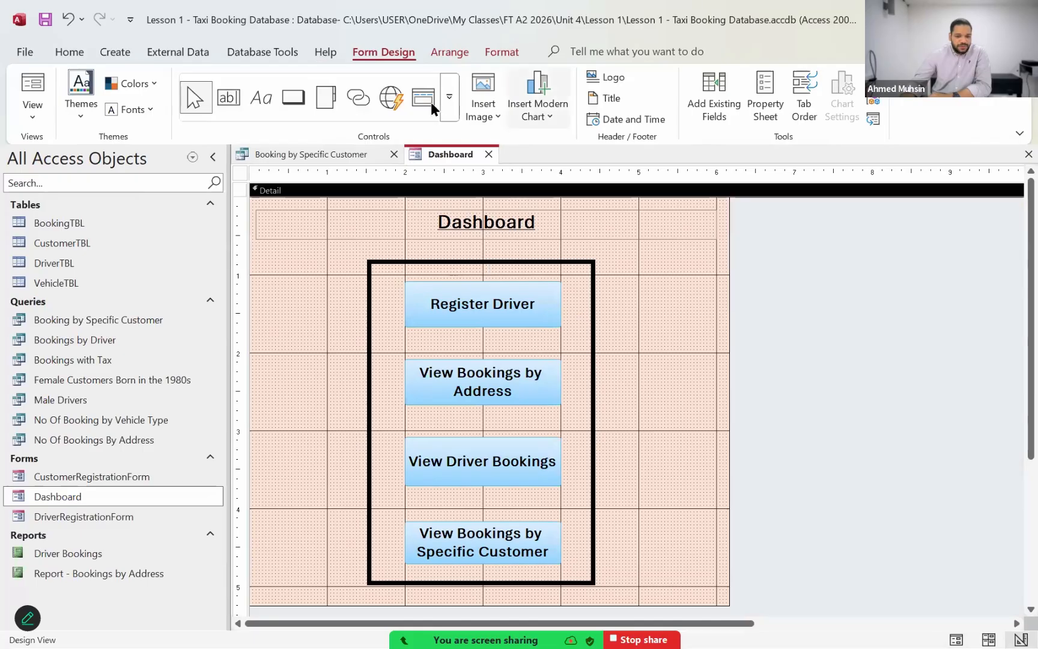
Step: Review the line thickness and line type options for the black rectangle around the buttons, and delete the rectangle
{"action": "left_click", "coordinate": [449, 98]}
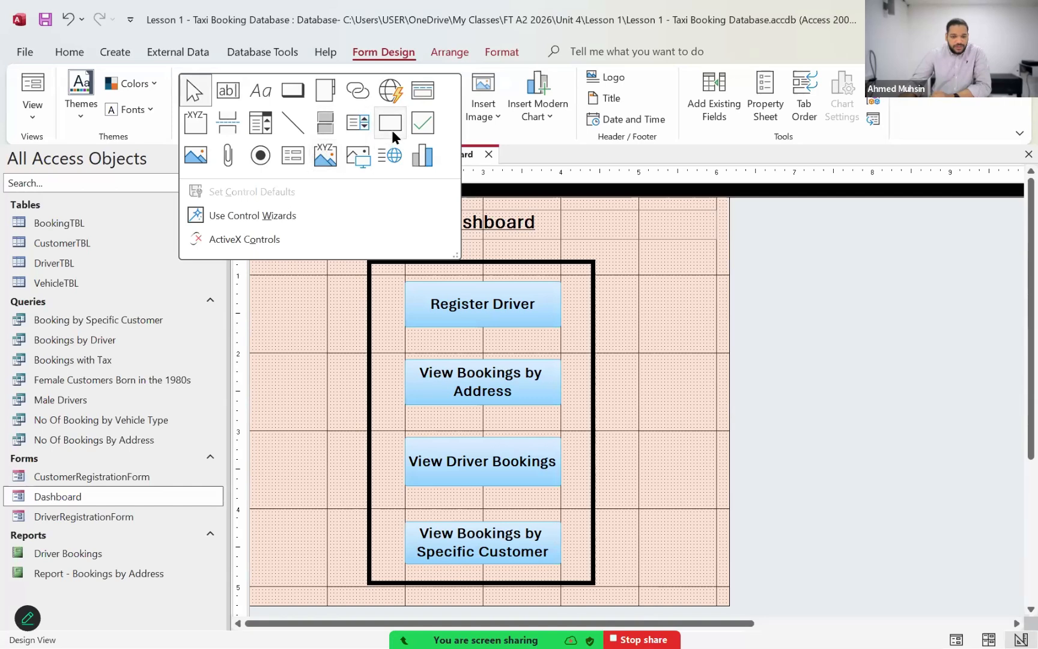
{"action": "left_click", "coordinate": [595, 345]}
{"action": "left_click", "coordinate": [594, 344]}
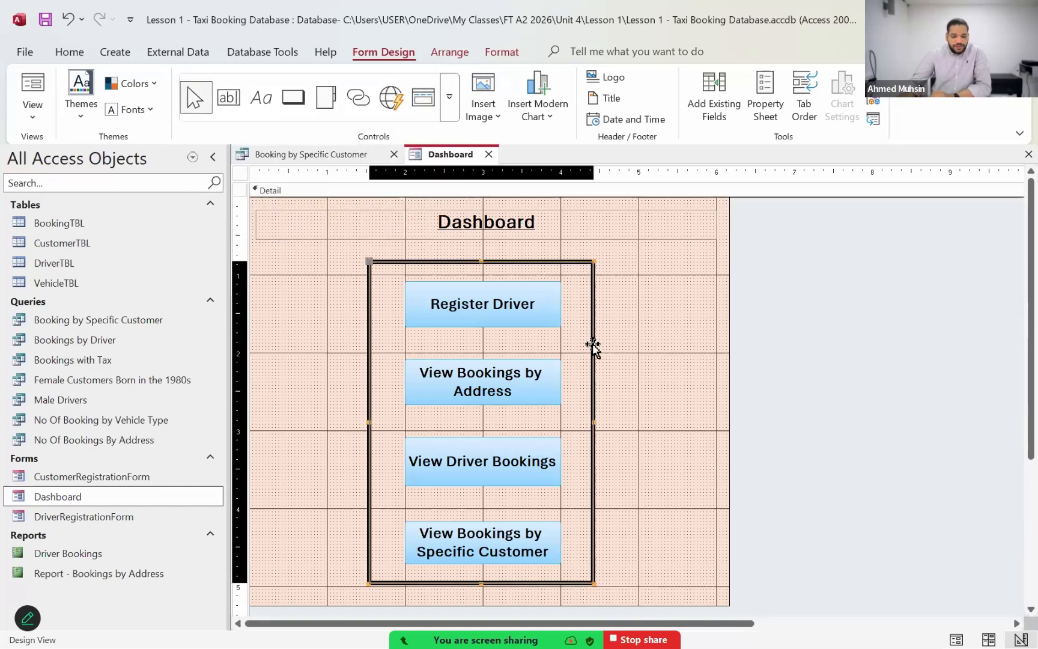
{"action": "left_click", "coordinate": [492, 54]}
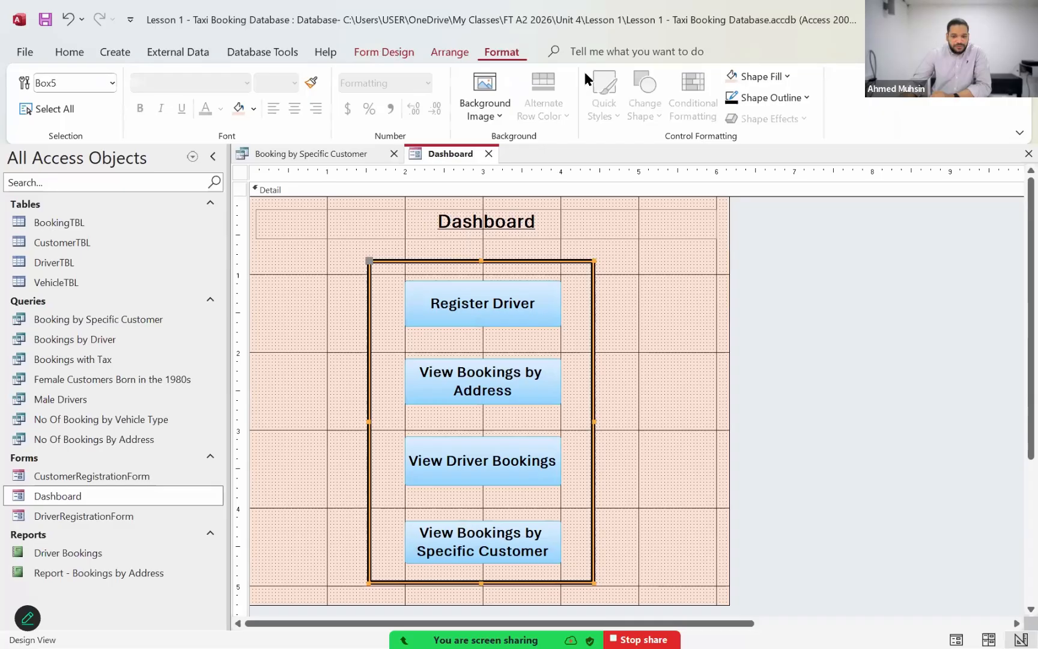
{"action": "left_click", "coordinate": [747, 99]}
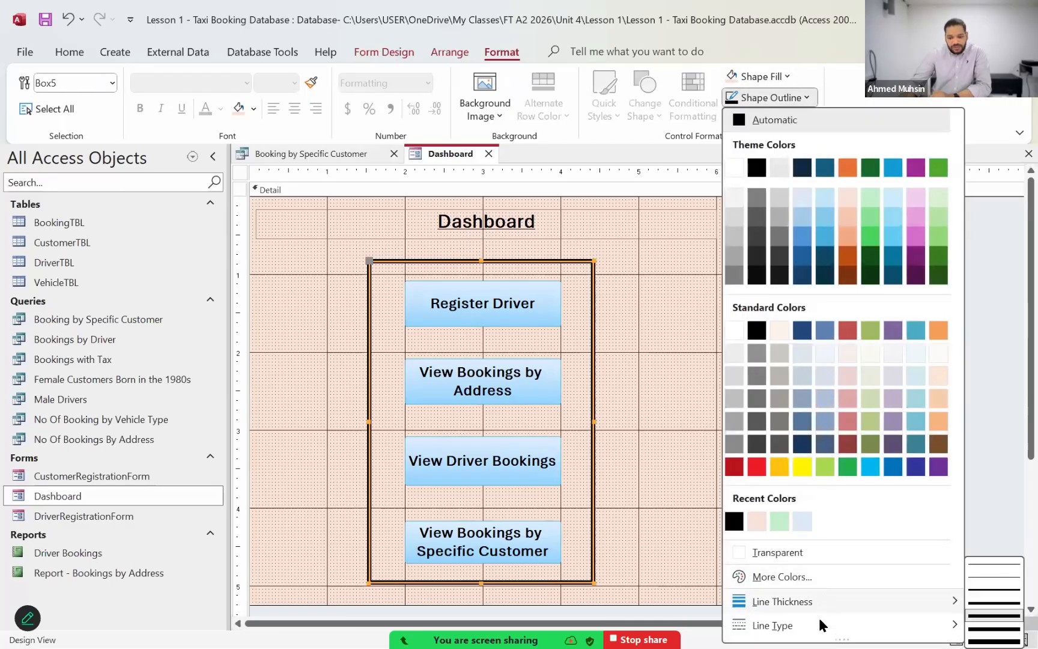
{"action": "mouse_move", "coordinate": [818, 623]}
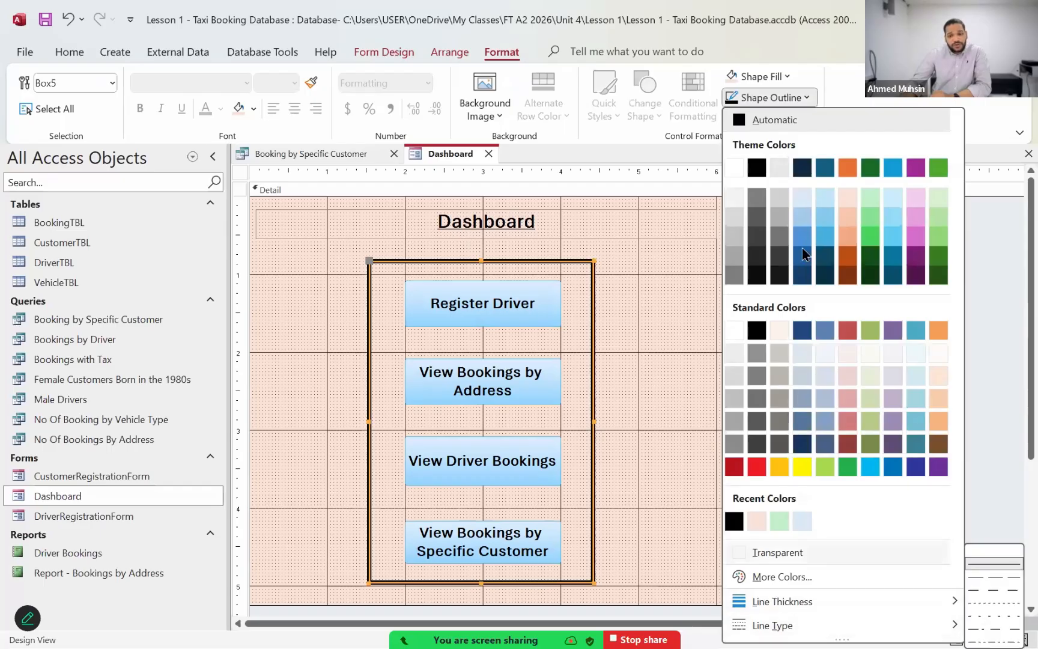
{"action": "left_click", "coordinate": [860, 80]}
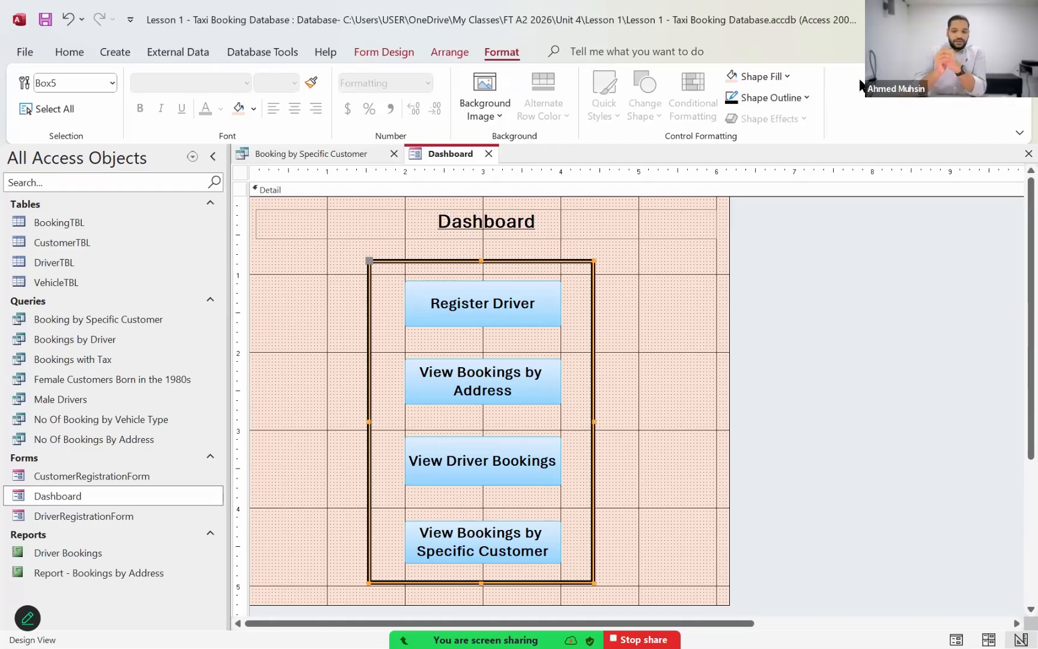
{"action": "key", "text": "Delete"}
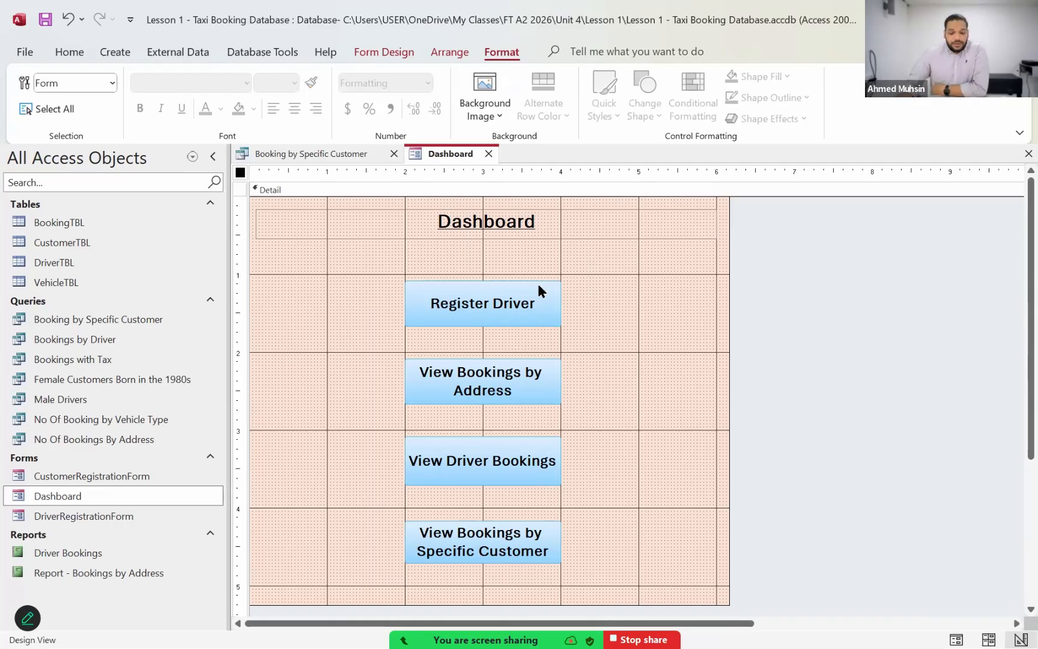
{"action": "left_click", "coordinate": [603, 294]}
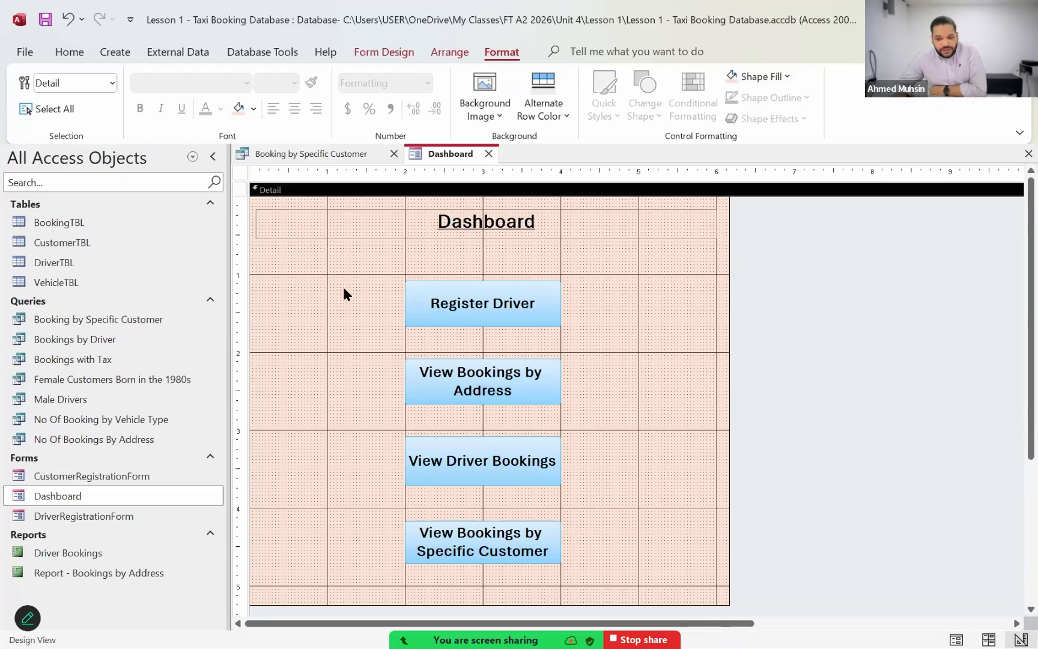
{"action": "left_click", "coordinate": [751, 78]}
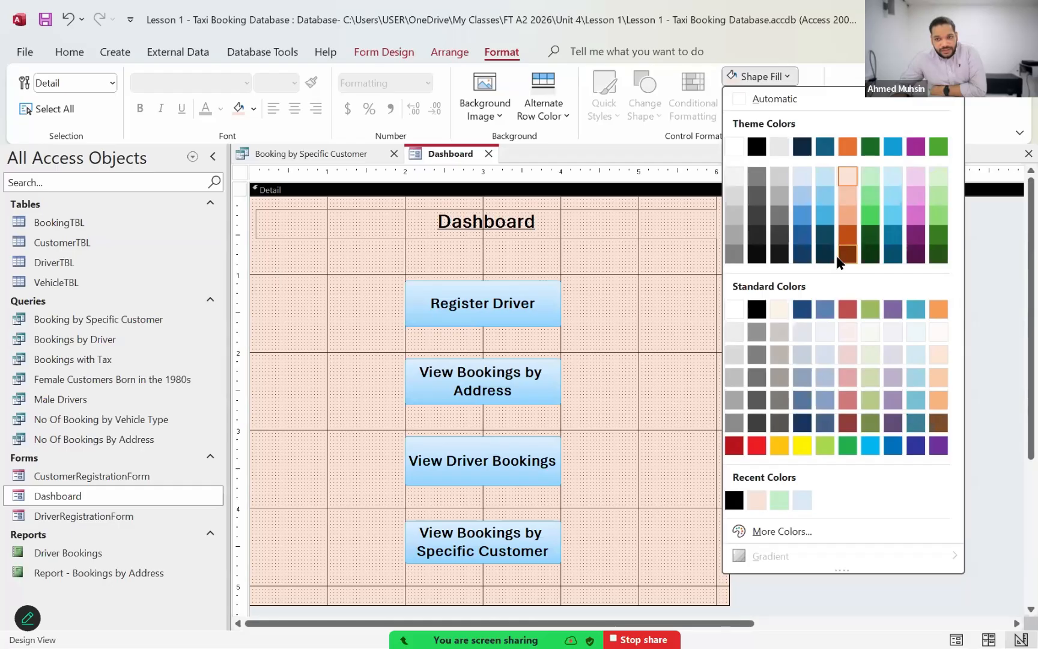
{"action": "left_click", "coordinate": [749, 22]}
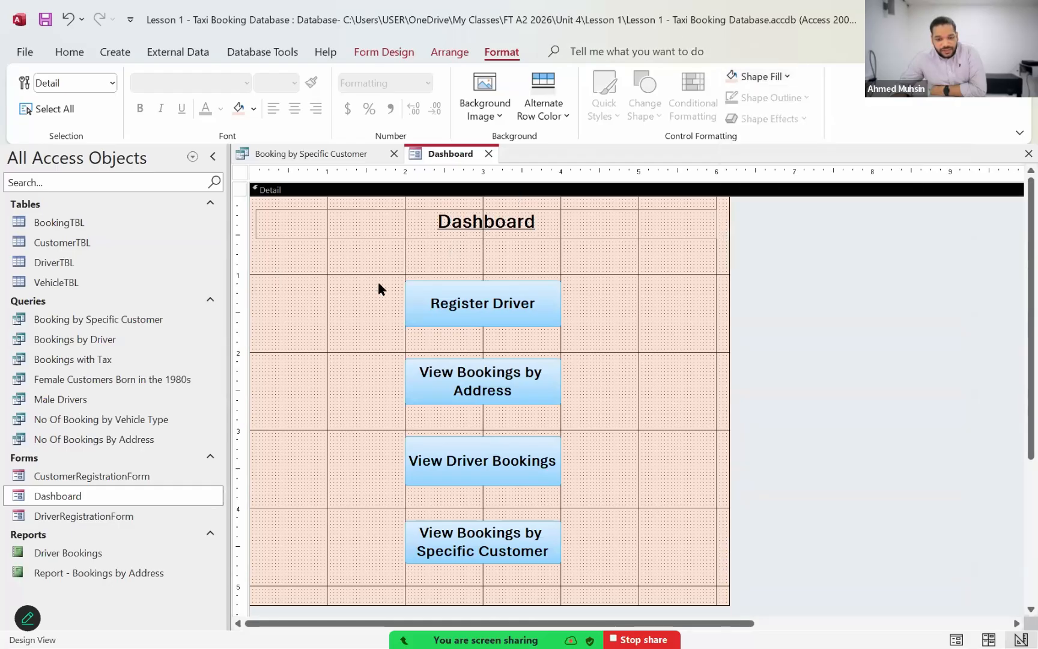
Step: Draw a new rectangle on the Dashboard form enclosing all four command buttons
{"action": "left_click", "coordinate": [375, 54]}
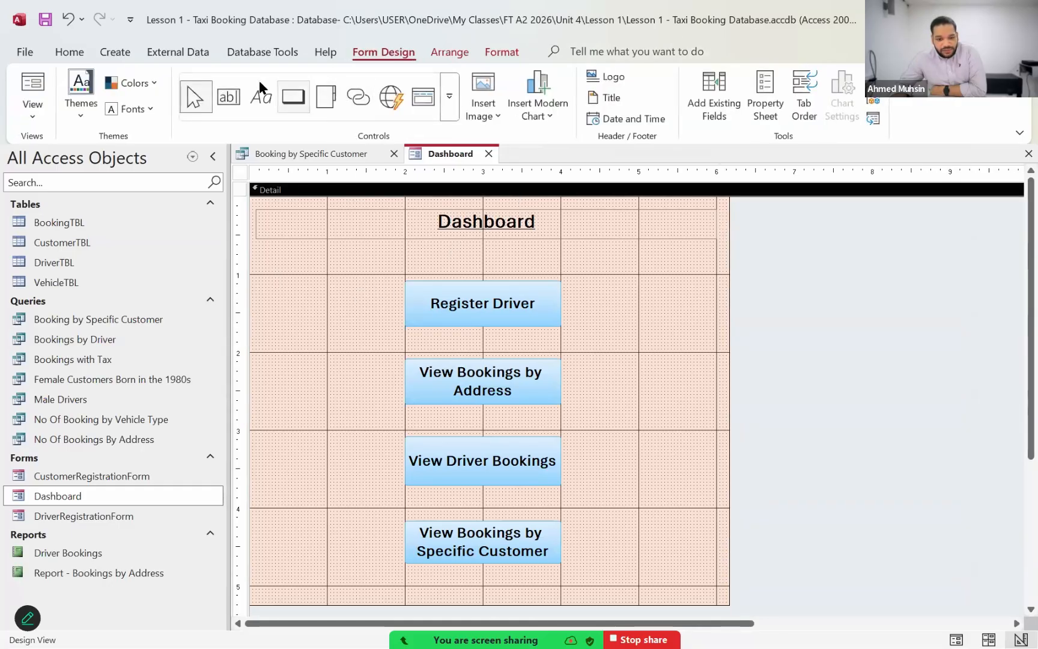
{"action": "left_click", "coordinate": [450, 101]}
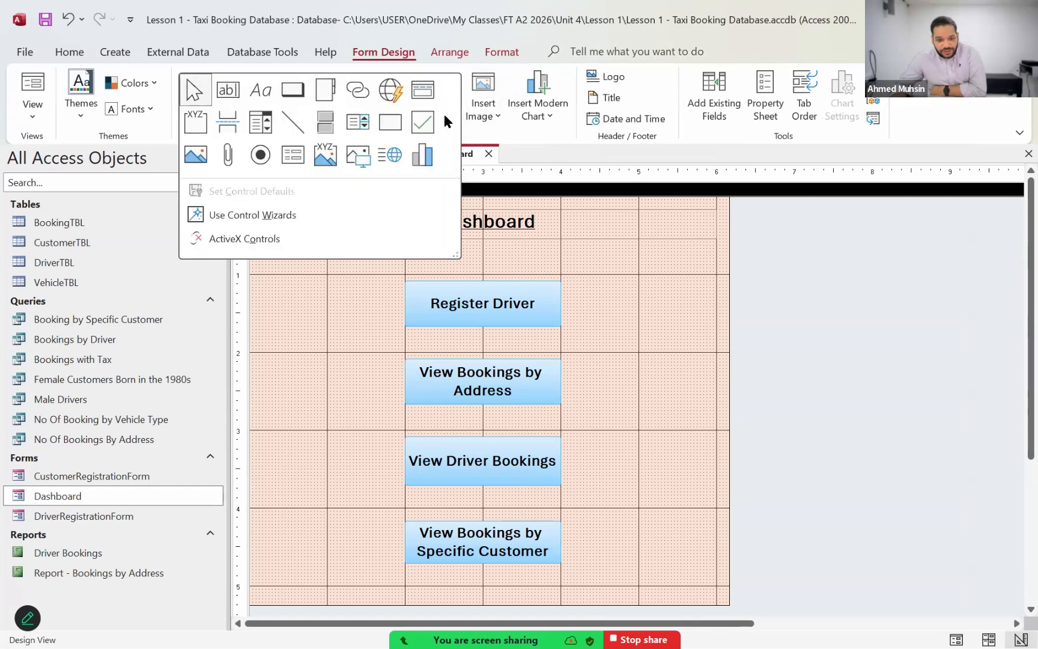
{"action": "left_click", "coordinate": [390, 124]}
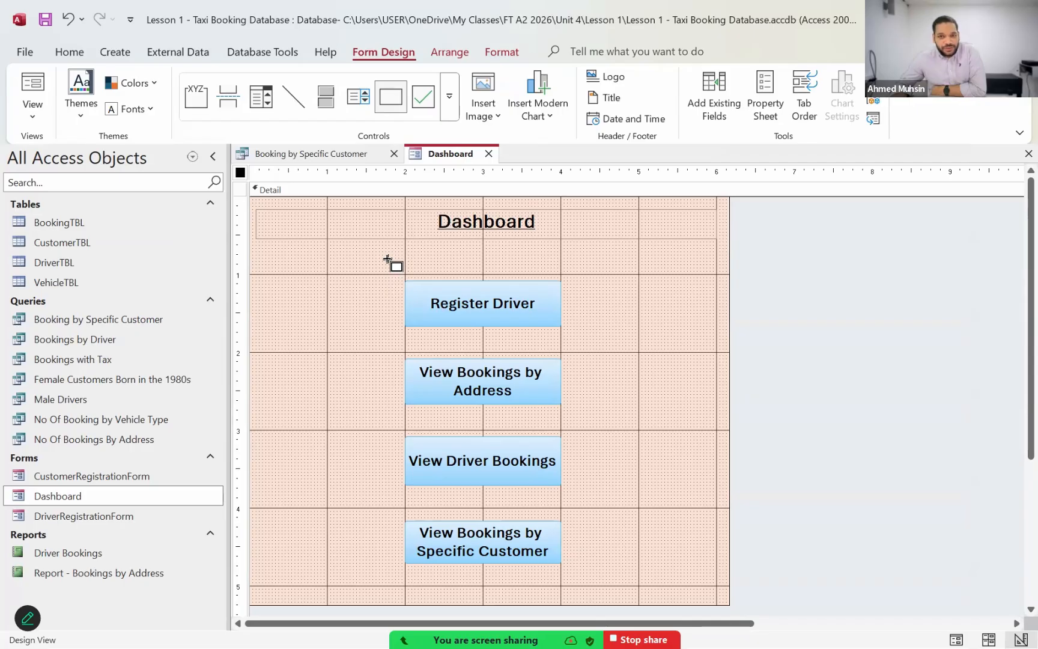
{"action": "mouse_move", "coordinate": [375, 257]}
{"action": "left_mouse_down"}
{"action": "mouse_move", "coordinate": [480, 386]}
{"action": "mouse_move", "coordinate": [585, 586]}
{"action": "left_mouse_up"}
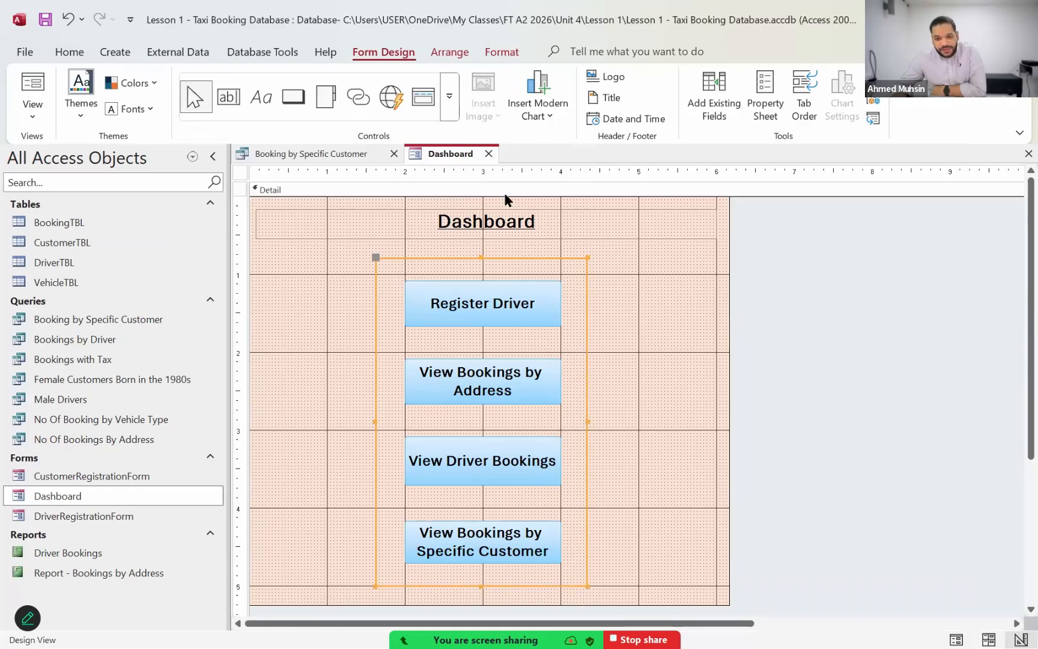
Step: Give the new rectangle around the buttons a standard red outline with a thick line
{"action": "left_click", "coordinate": [494, 54]}
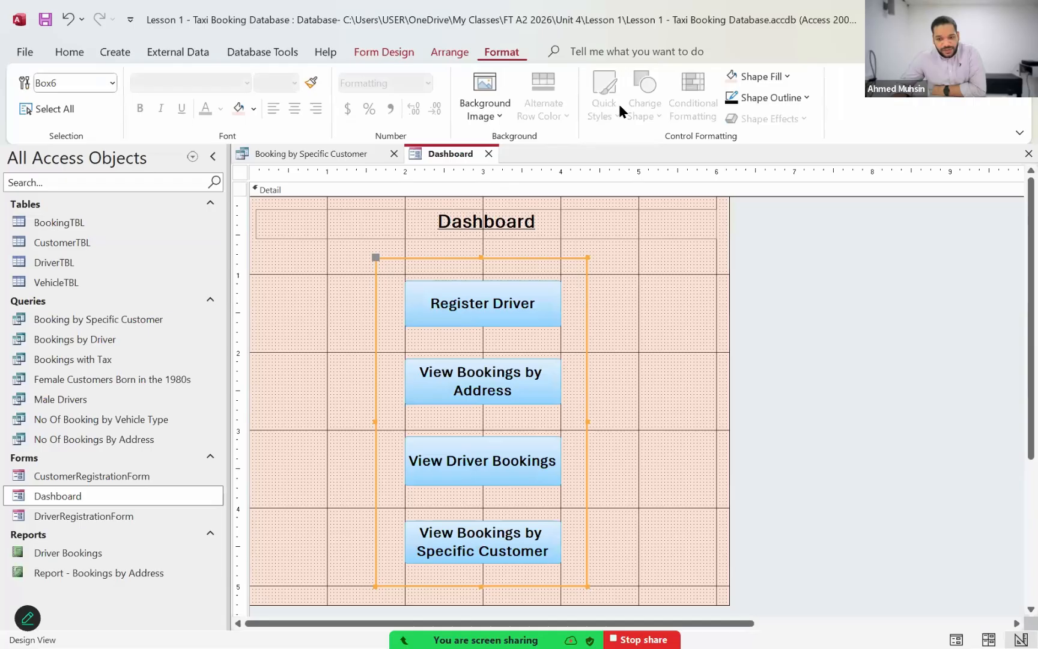
{"action": "left_click", "coordinate": [788, 98]}
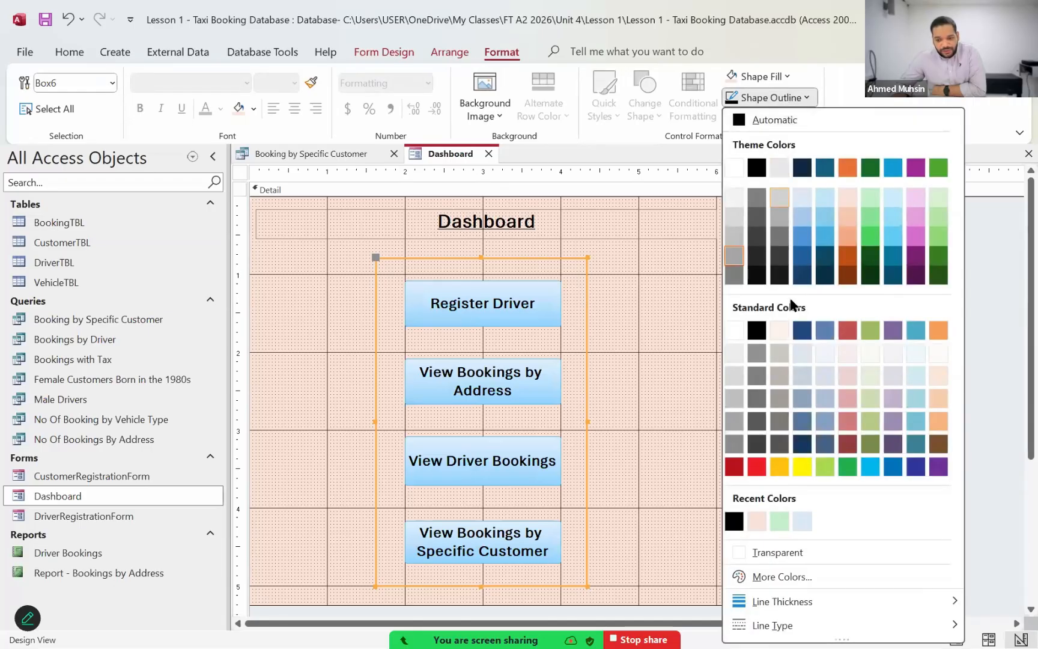
{"action": "left_click", "coordinate": [760, 468]}
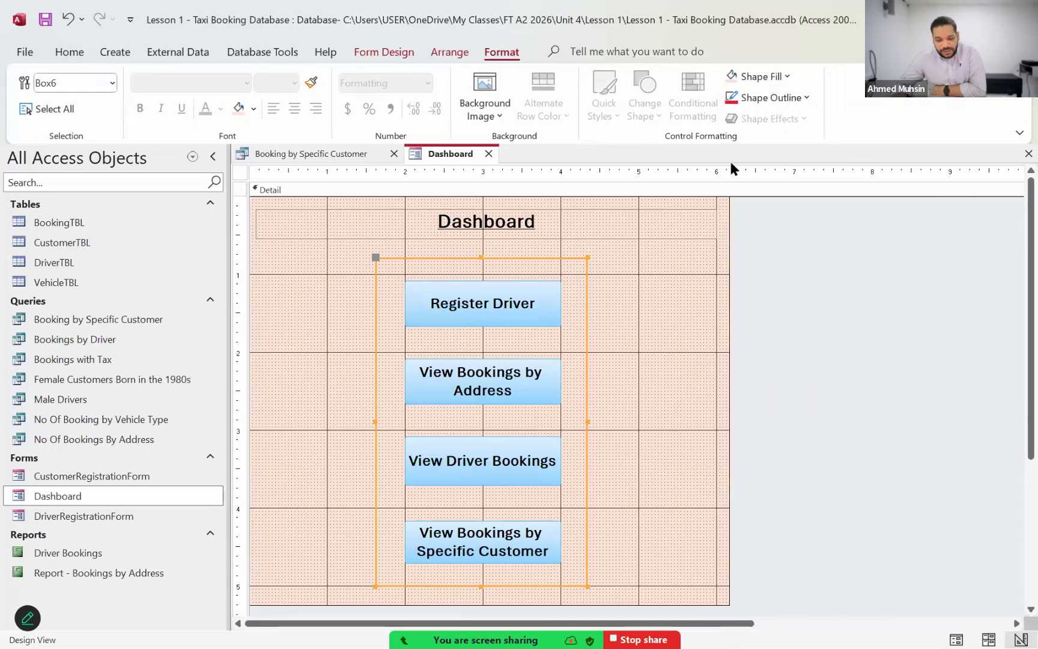
{"action": "left_click", "coordinate": [751, 98]}
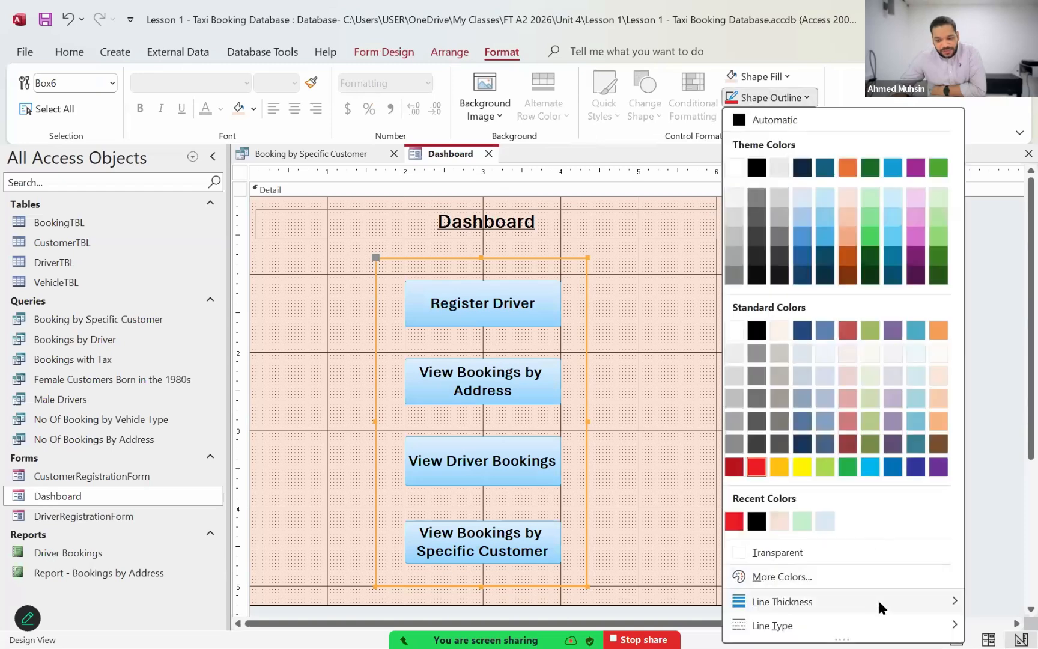
{"action": "mouse_move", "coordinate": [880, 607]}
{"action": "left_click", "coordinate": [985, 610]}
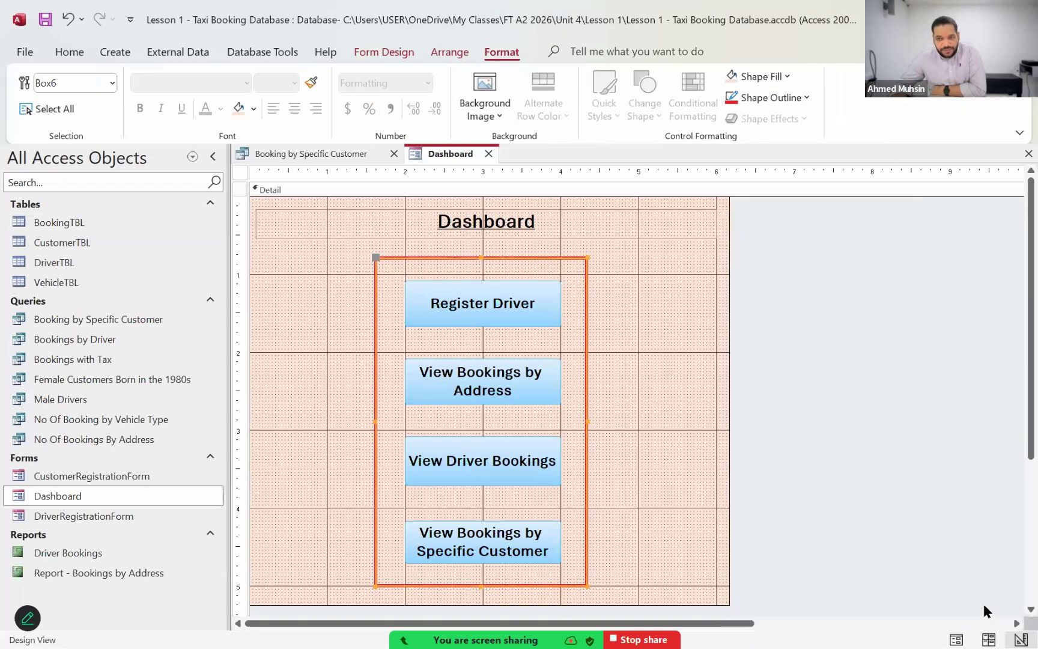
Step: Display the red-framed Dashboard in Form View
{"action": "left_click", "coordinate": [64, 54]}
{"action": "left_click", "coordinate": [38, 109]}
{"action": "left_click", "coordinate": [45, 146]}
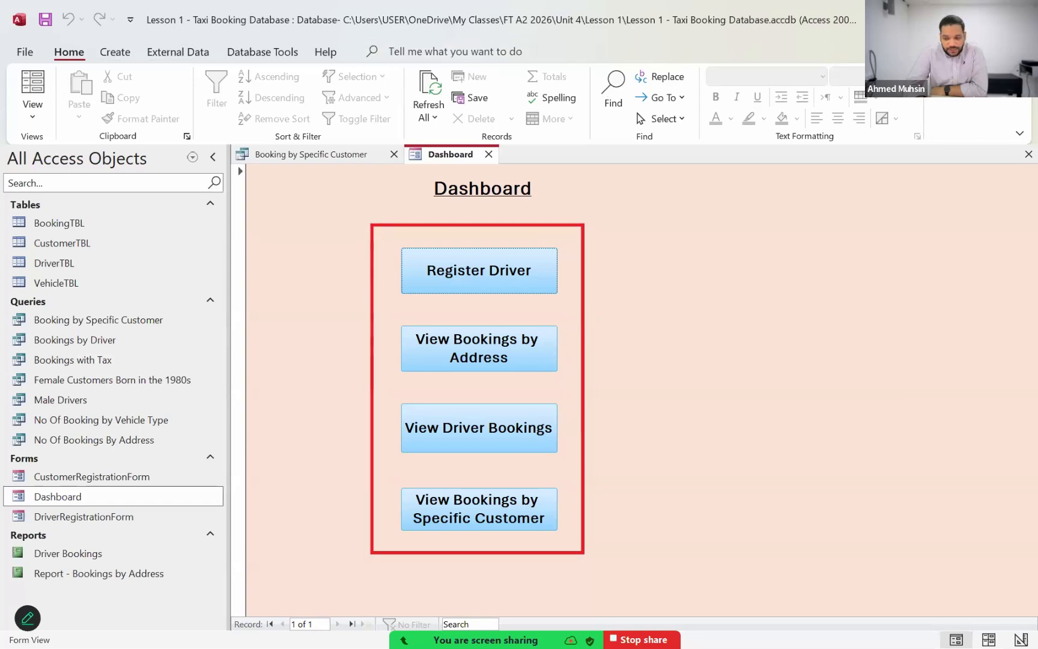
Step: Switch to File Explorer and open the Lesson 2 folder inside Unit 4
{"action": "left_click", "coordinate": [1020, 16]}
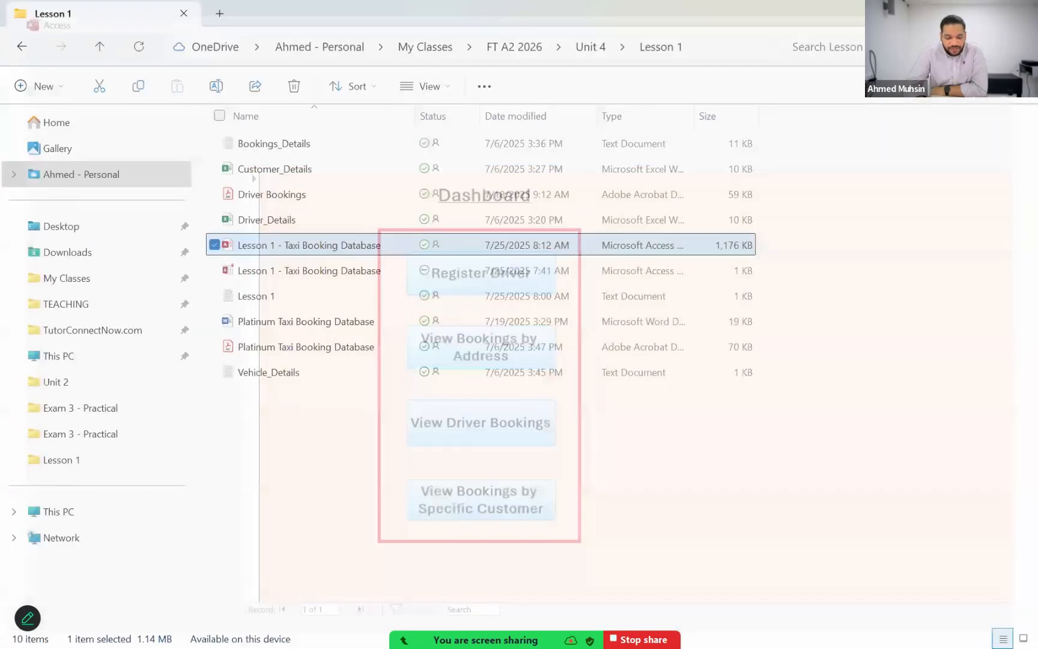
{"action": "left_click", "coordinate": [507, 484]}
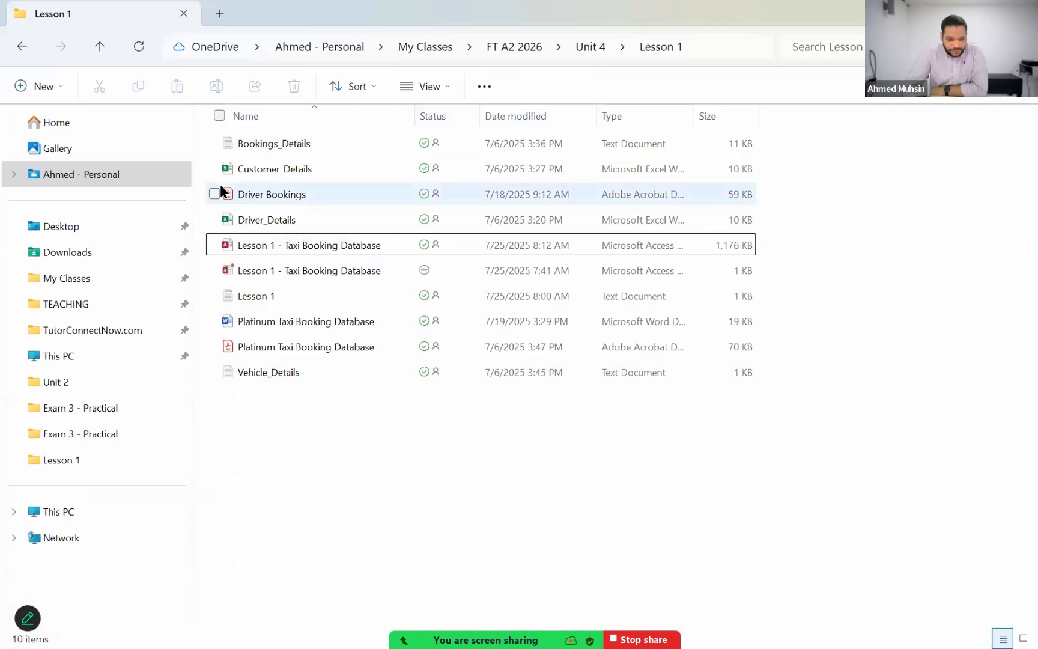
{"action": "left_click", "coordinate": [99, 47]}
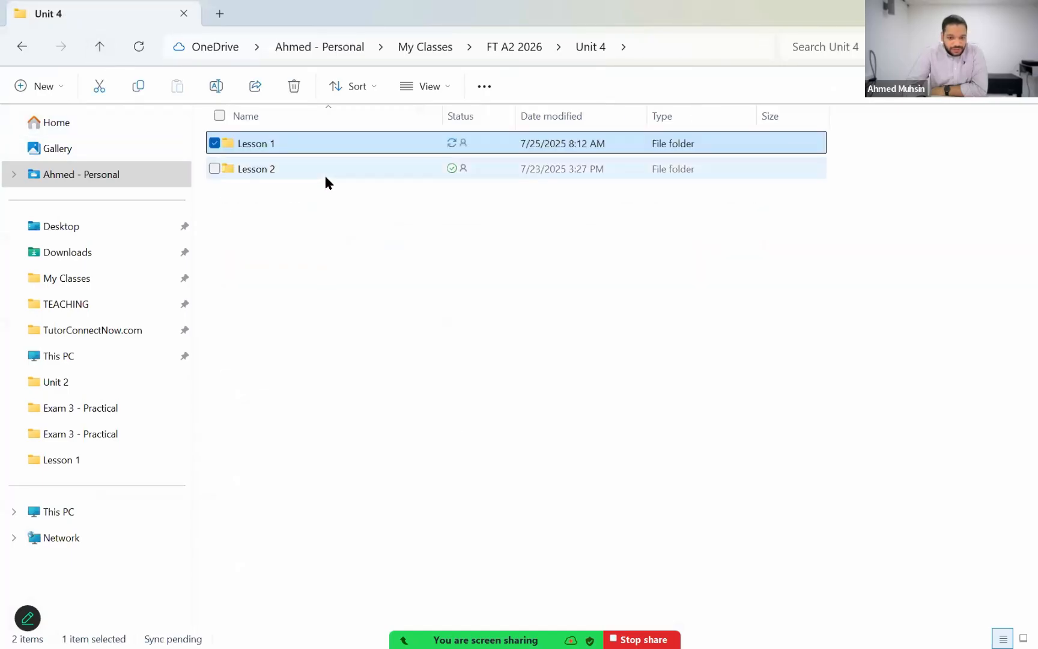
{"action": "left_click", "coordinate": [326, 174]}
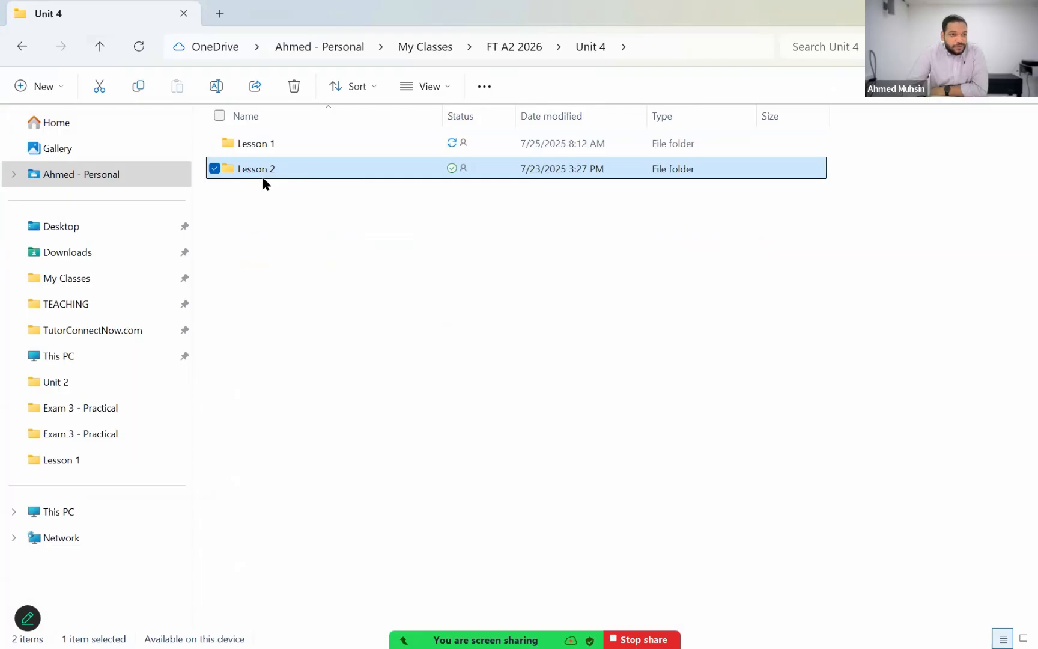
{"action": "mouse_move", "coordinate": [262, 179]}
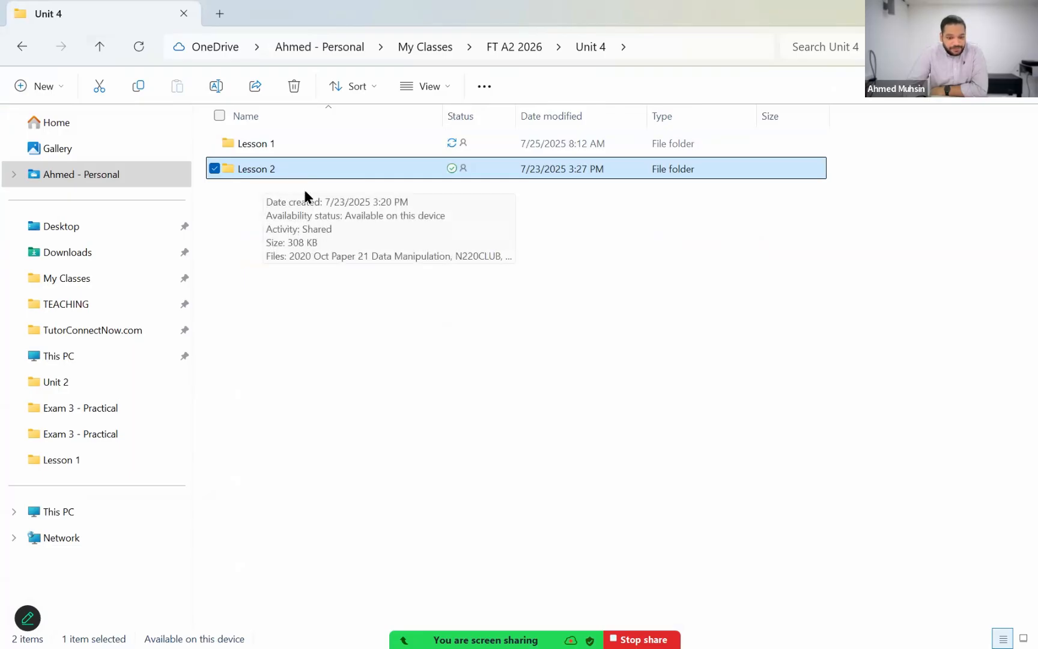
{"action": "left_click", "coordinate": [360, 339]}
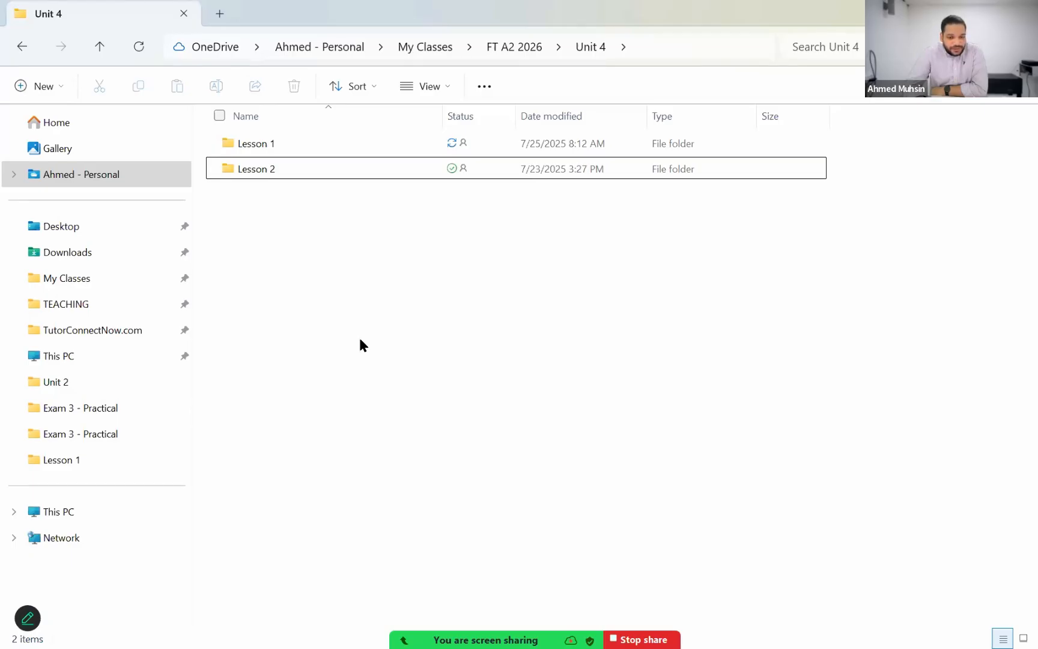
{"action": "double_click", "coordinate": [375, 175]}
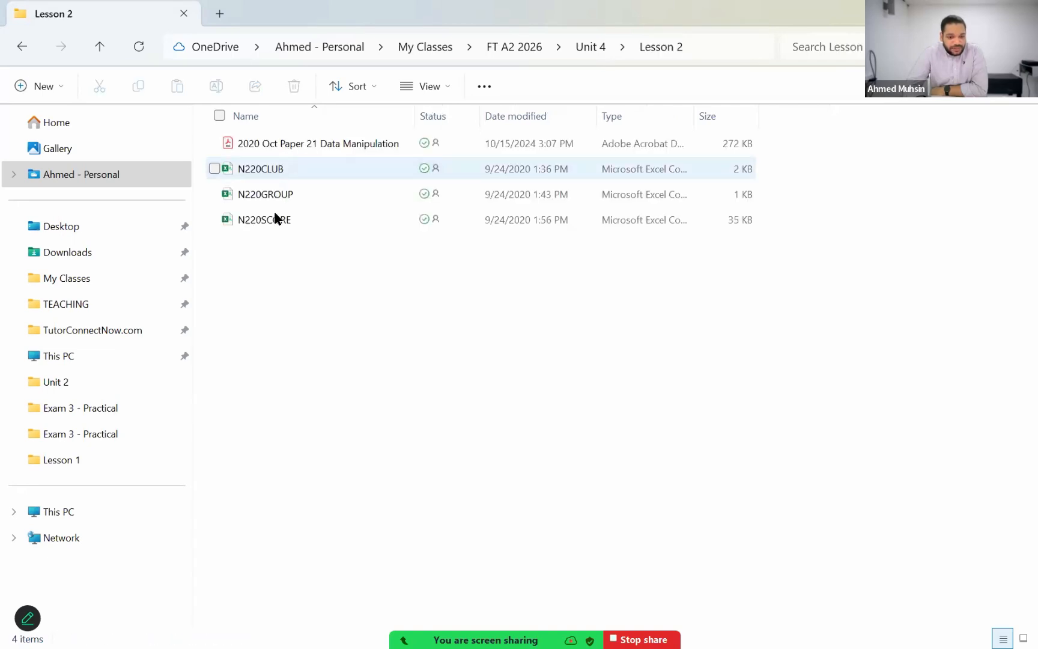
Step: Open the 2020 Oct Paper 21 Data Manipulation PDF in Acrobat and hide its list of tools
{"action": "left_click_drag", "start_coordinate": [299, 252], "coordinate": [296, 281]}
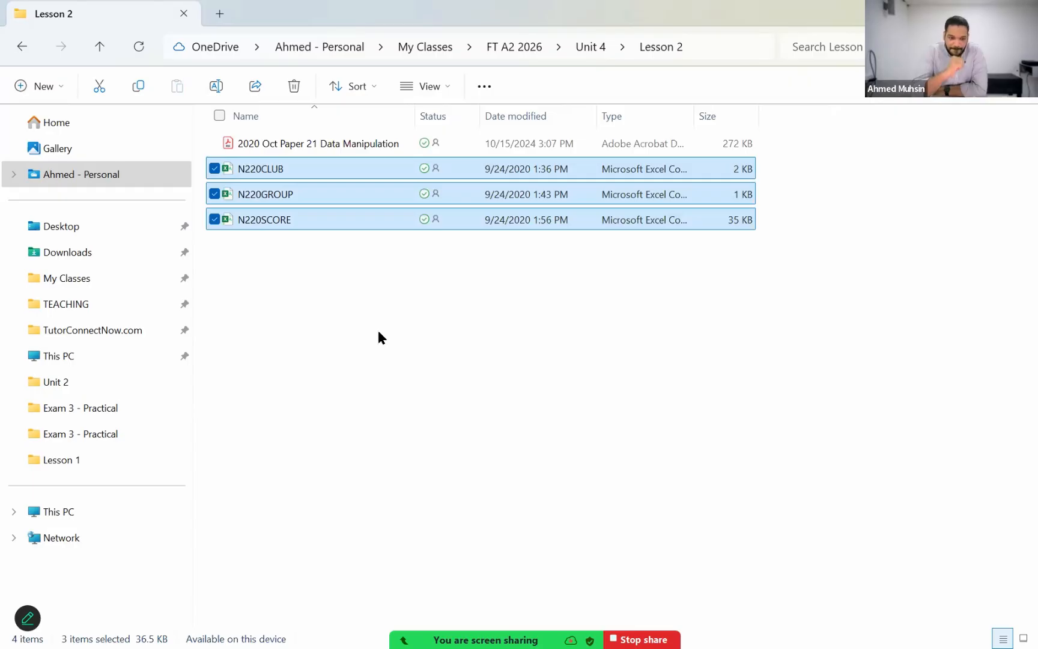
{"action": "left_click", "coordinate": [365, 148]}
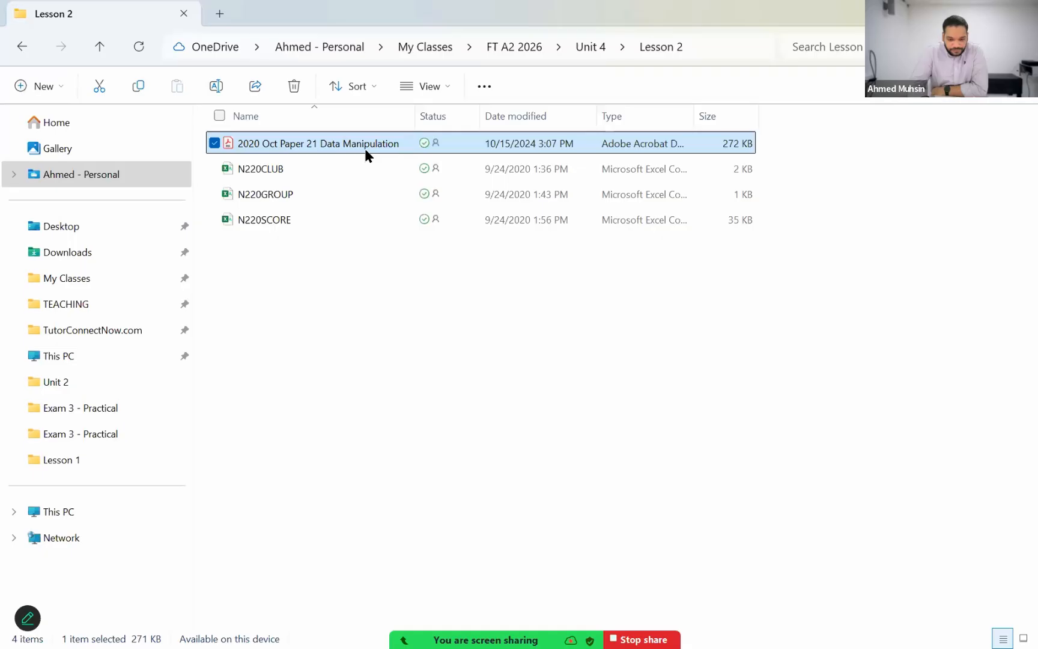
{"action": "double_click", "coordinate": [365, 149]}
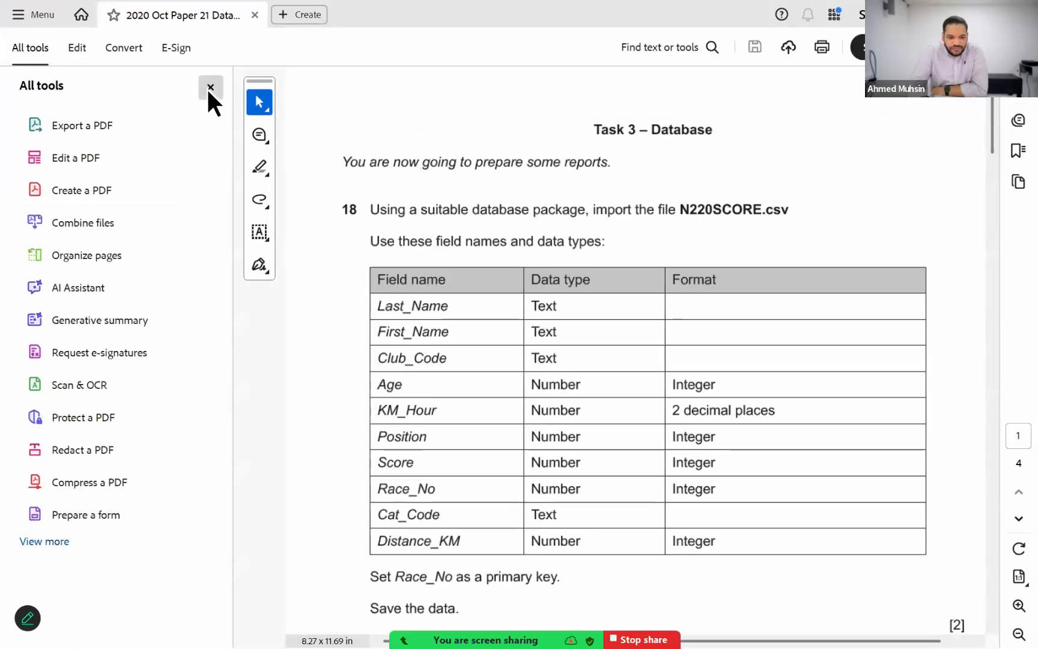
{"action": "left_click", "coordinate": [210, 87]}
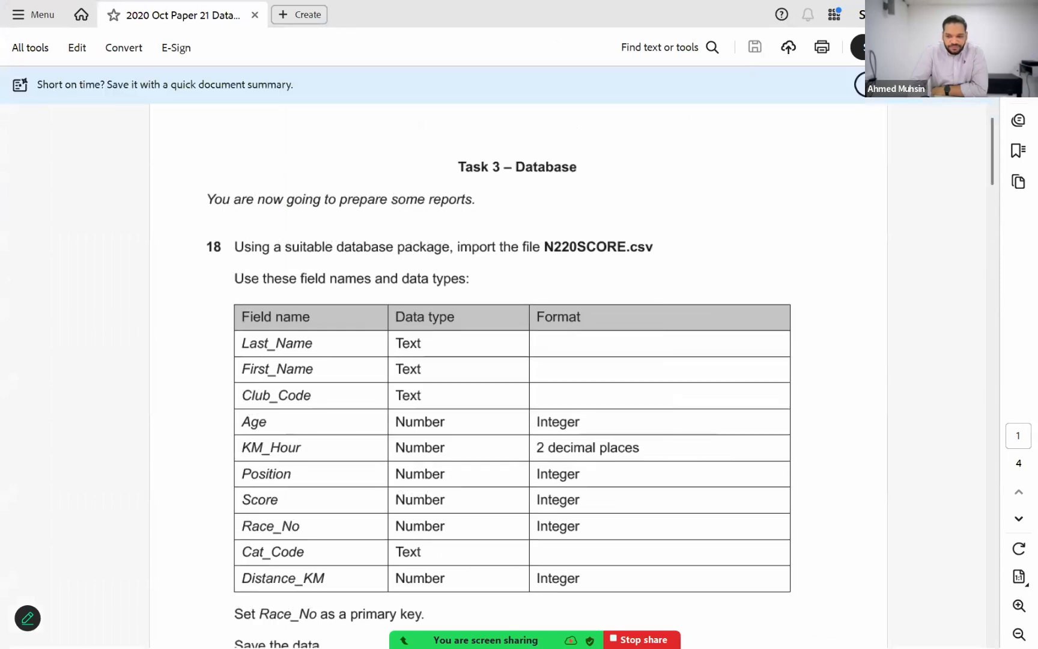
Step: Switch back to File Explorer and widen the Lesson 2 folder's Type column to show the full file types
{"action": "key", "text": "alt+Tab"}
{"action": "left_click", "coordinate": [614, 362]}
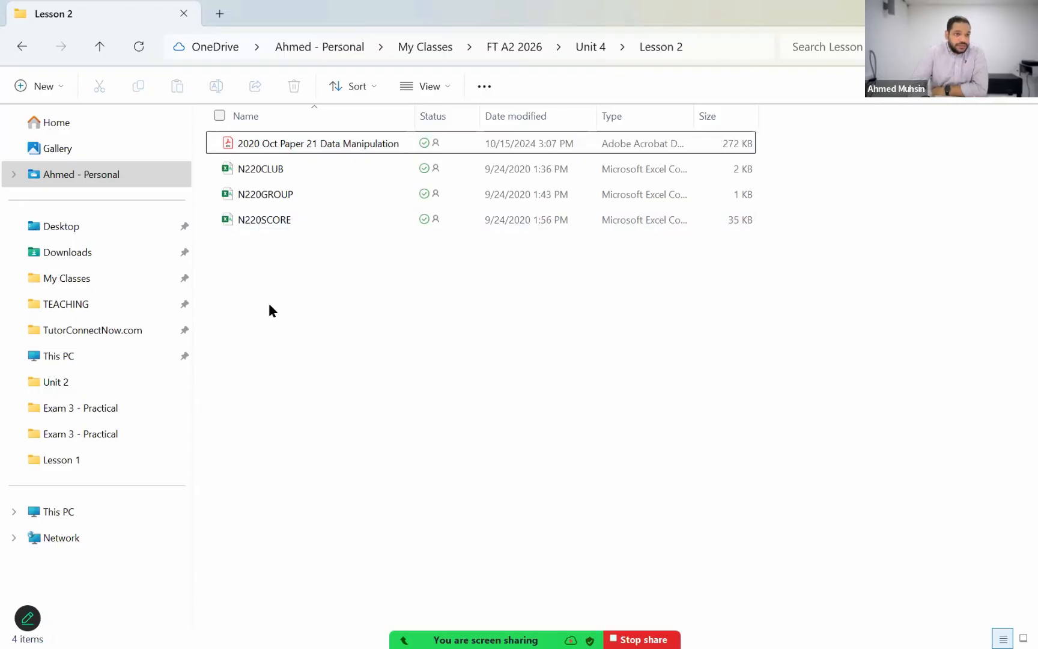
{"action": "left_click_drag", "start_coordinate": [268, 304], "coordinate": [229, 157]}
{"action": "left_click_drag", "start_coordinate": [693, 123], "coordinate": [848, 136]}
{"action": "left_click", "coordinate": [821, 416]}
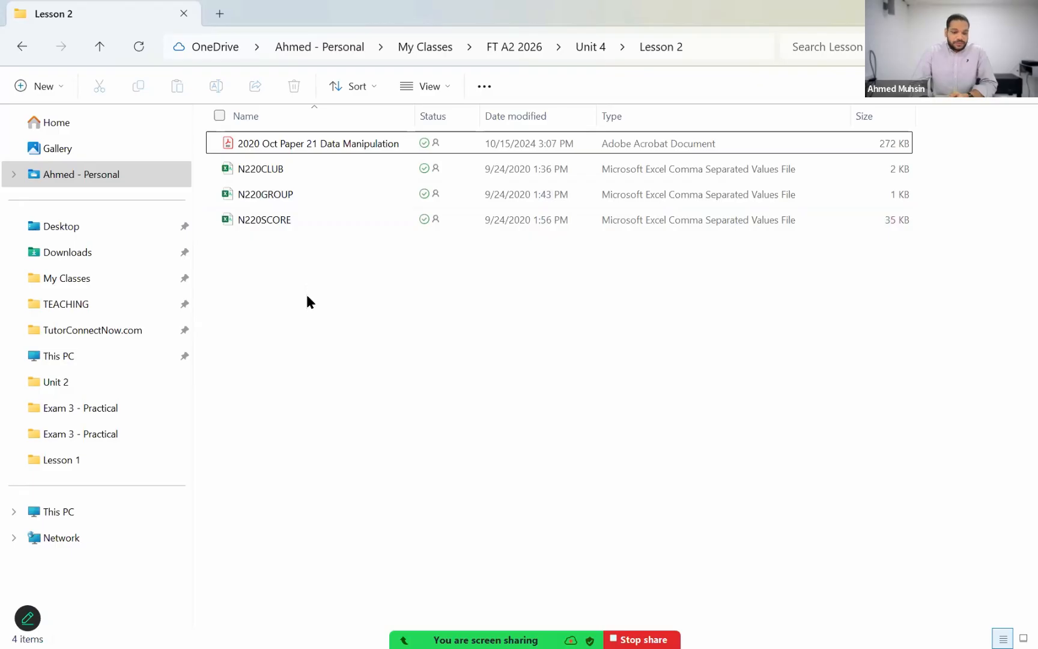
Step: Go up to the Unit 4 folder and reopen Lesson 2
{"action": "left_click", "coordinate": [101, 48]}
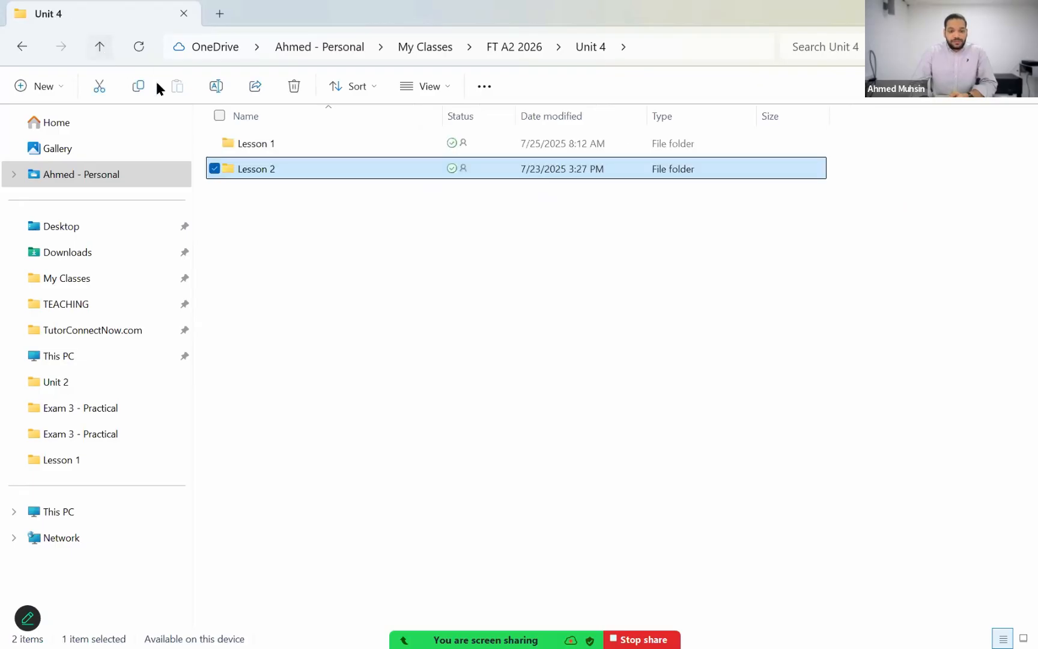
{"action": "double_click", "coordinate": [330, 178]}
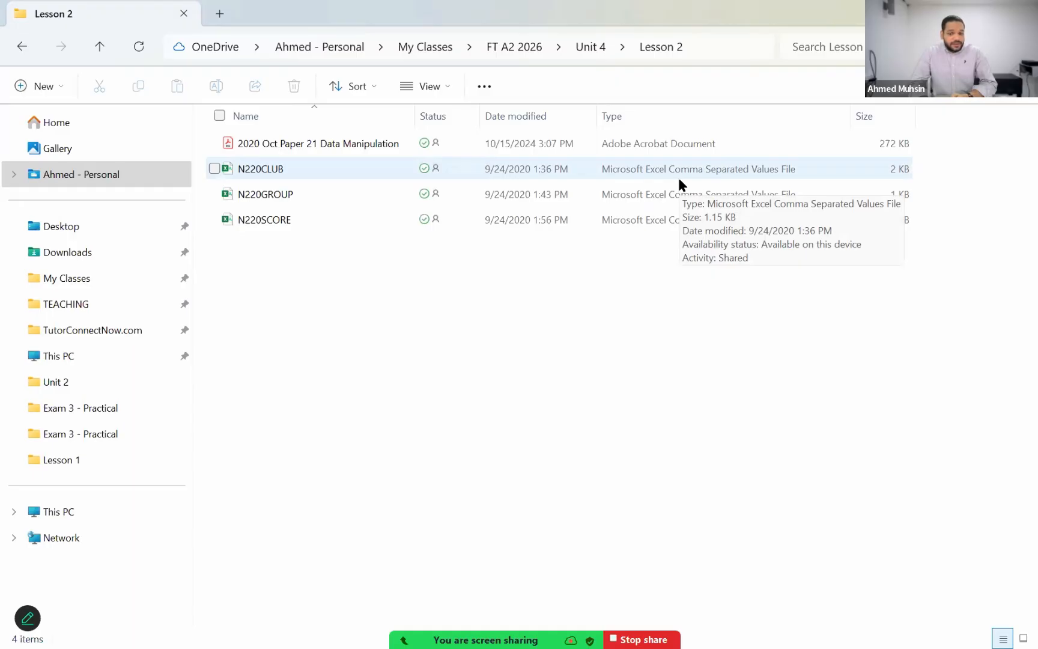
Step: Open the N220CLUB comma separated values file from the Lesson 2 folder in Notepad
{"action": "left_click", "coordinate": [760, 181]}
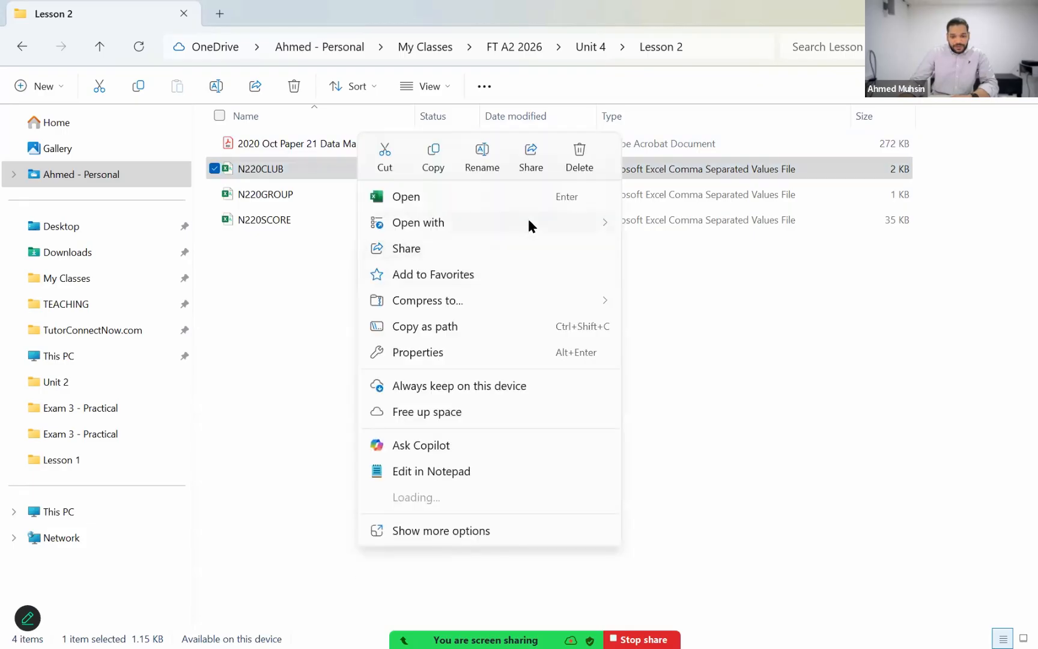
{"action": "left_click", "coordinate": [528, 221]}
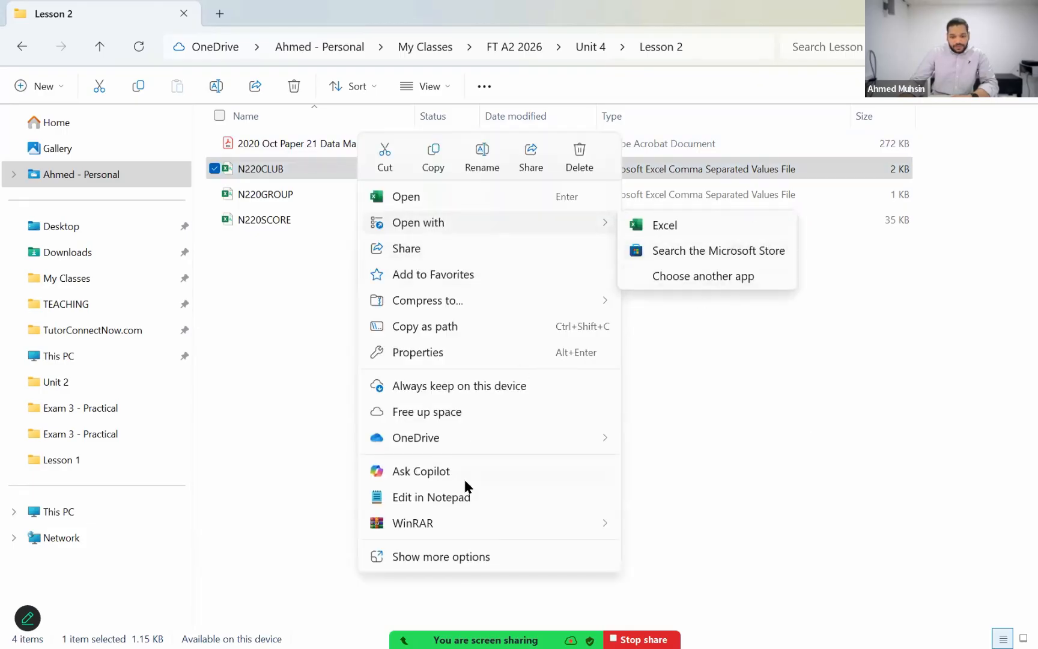
{"action": "left_click", "coordinate": [461, 494]}
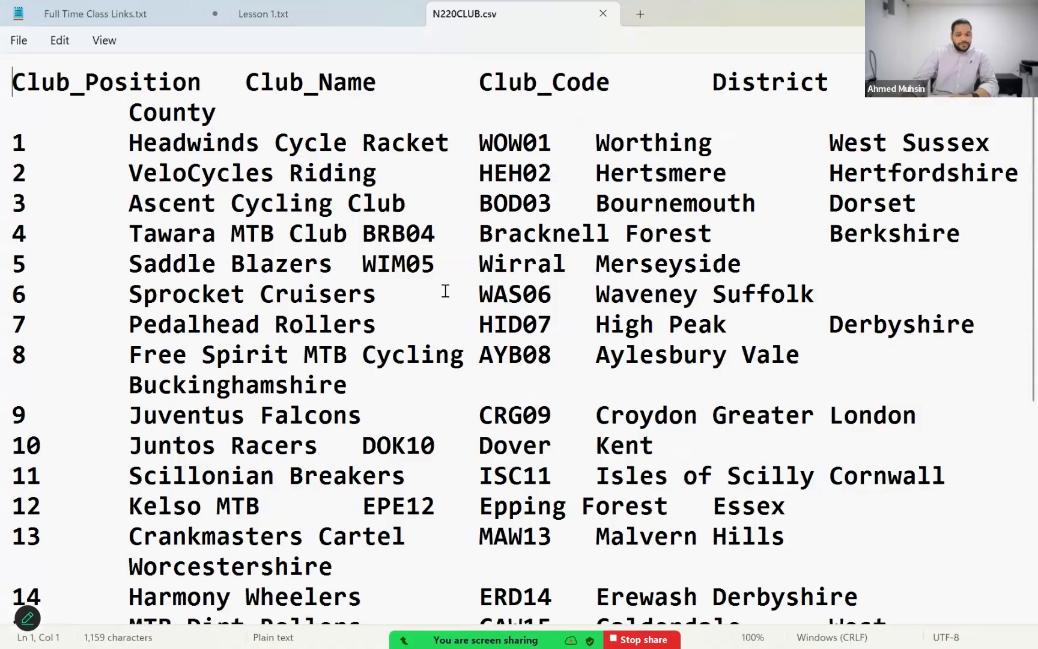
Step: Examine N220CLUB's records and its column headings from Club_Position to County, close the file and return to the Lesson 2 folder
{"action": "scroll", "coordinate": [429, 317], "scroll_direction": "down", "scroll_amount": 4}
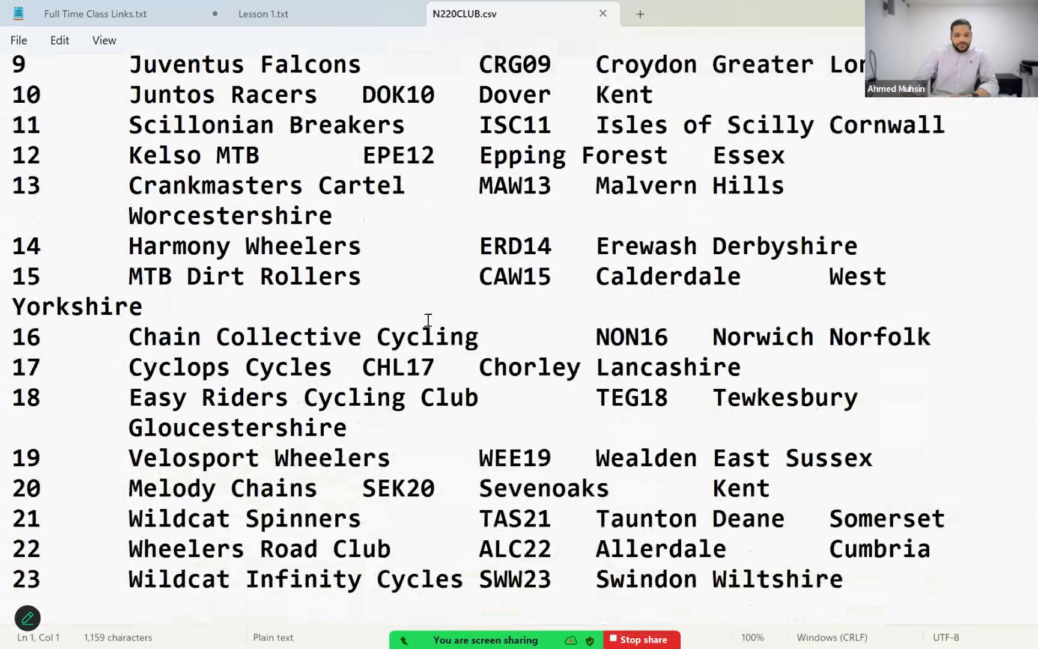
{"action": "scroll", "coordinate": [428, 322], "scroll_direction": "up", "scroll_amount": 5}
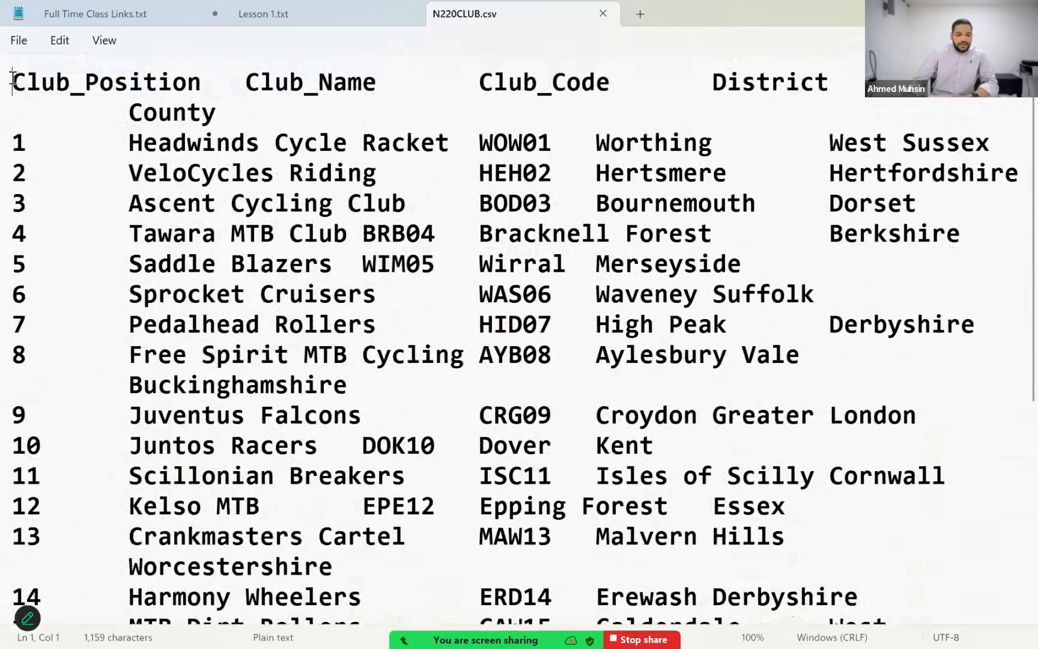
{"action": "left_click_drag", "start_coordinate": [12, 82], "coordinate": [378, 84]}
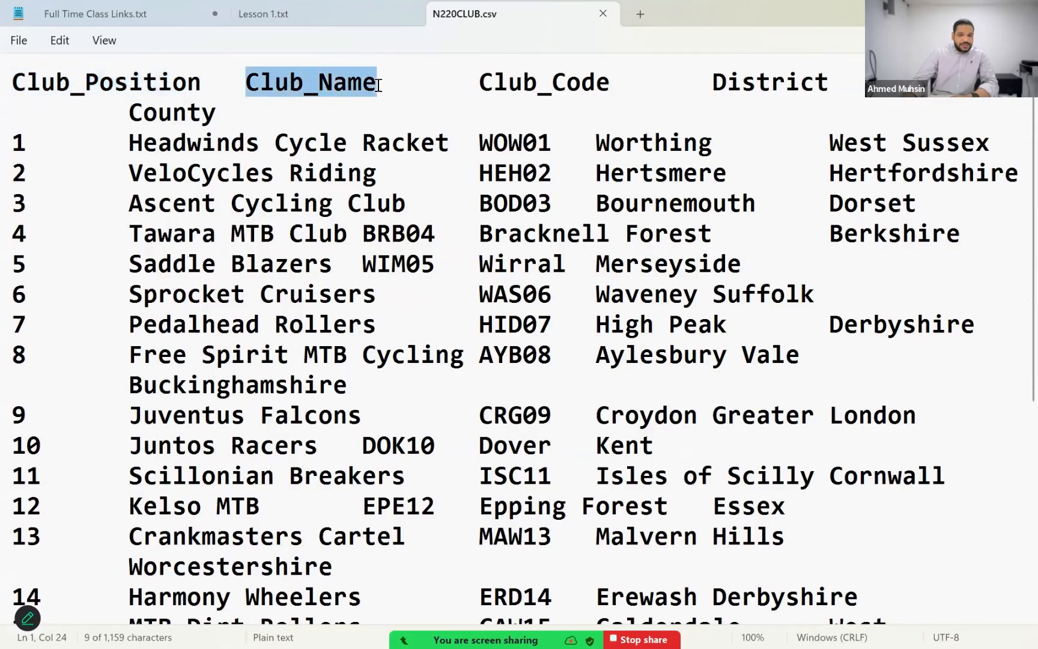
{"action": "left_click_drag", "start_coordinate": [493, 82], "coordinate": [595, 83]}
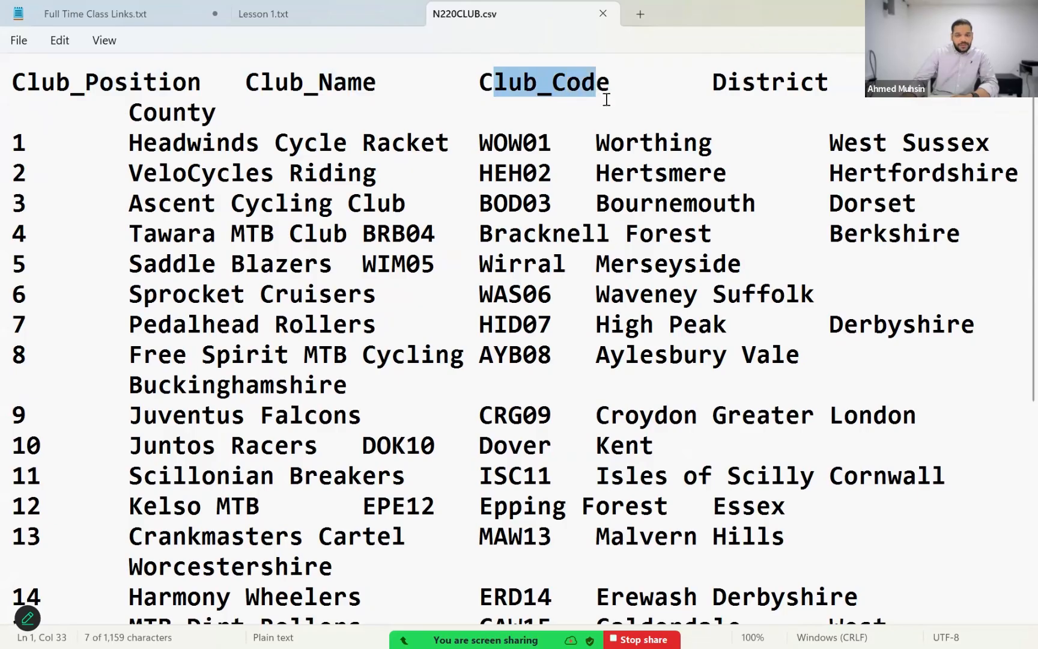
{"action": "left_click_drag", "start_coordinate": [714, 82], "coordinate": [815, 83]}
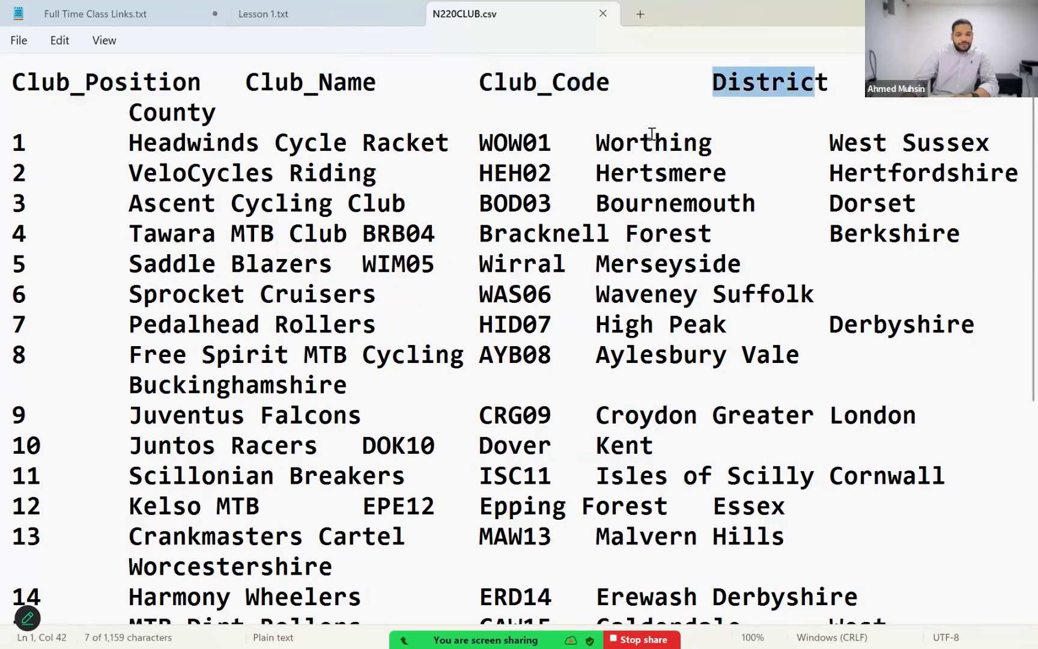
{"action": "left_click_drag", "start_coordinate": [131, 111], "coordinate": [227, 111]}
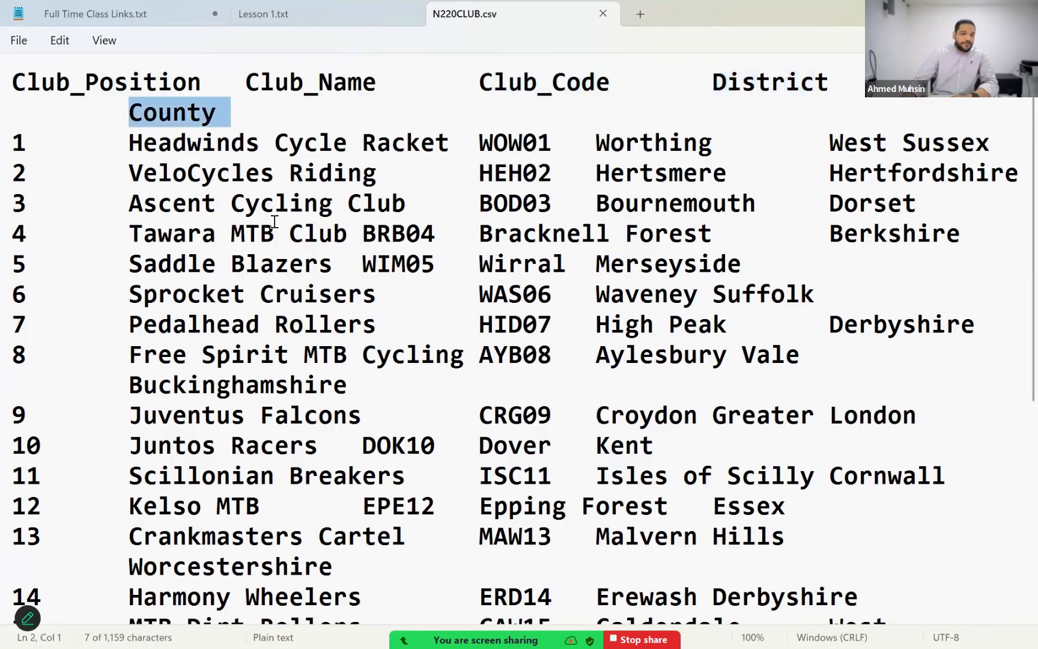
{"action": "left_click", "coordinate": [272, 253]}
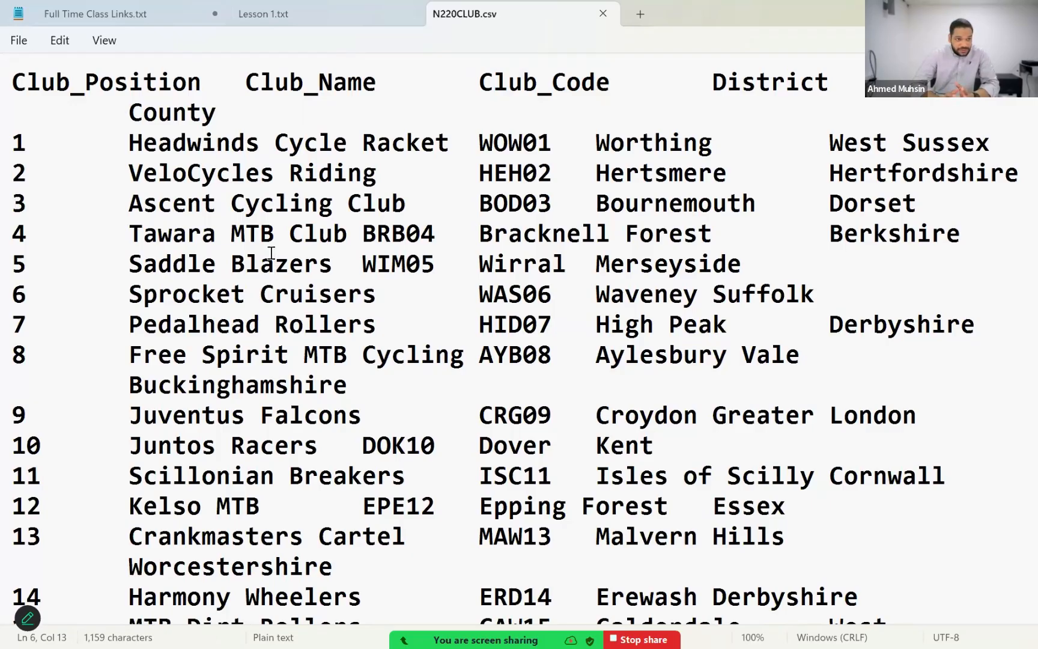
{"action": "left_click", "coordinate": [603, 13]}
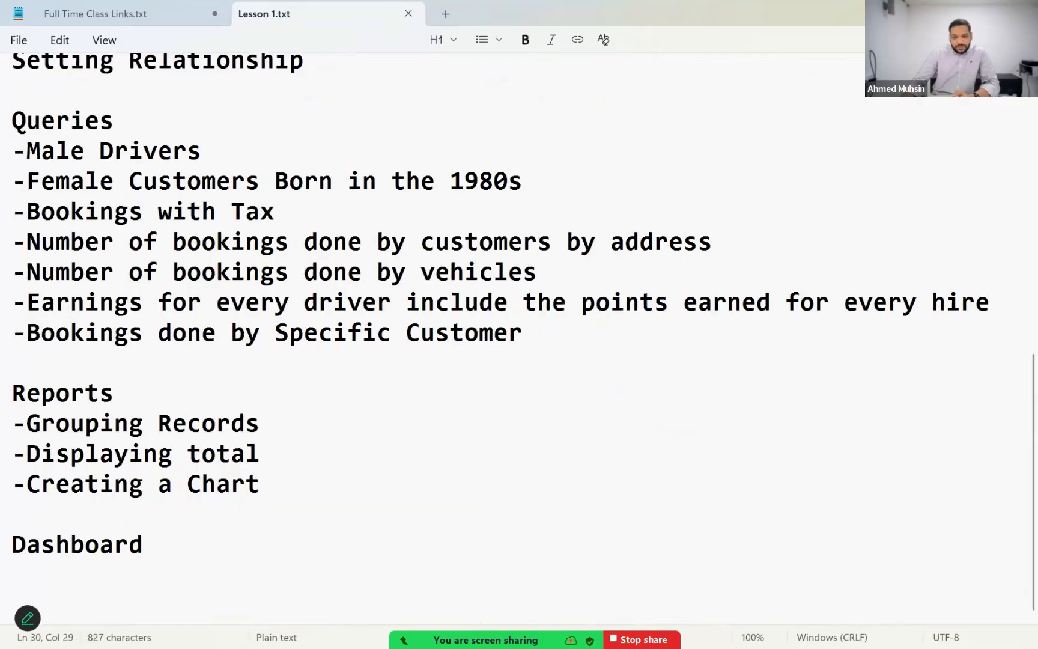
{"action": "left_click", "coordinate": [945, 12]}
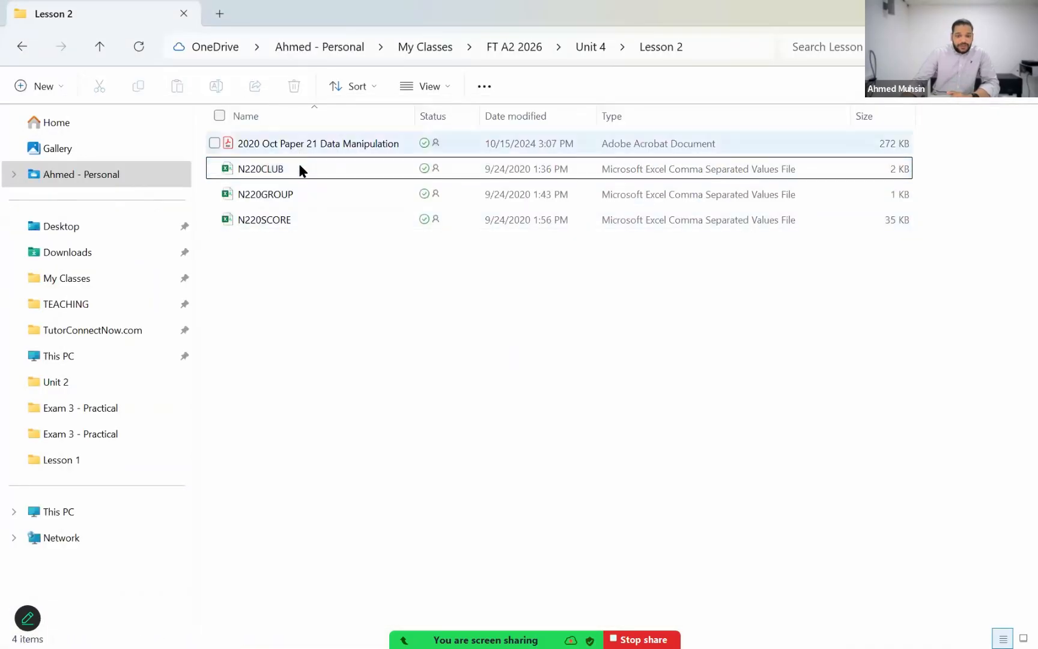
Step: View N220CLUB in Excel with column A fitted to its contents, and close it without saving
{"action": "double_click", "coordinate": [300, 167]}
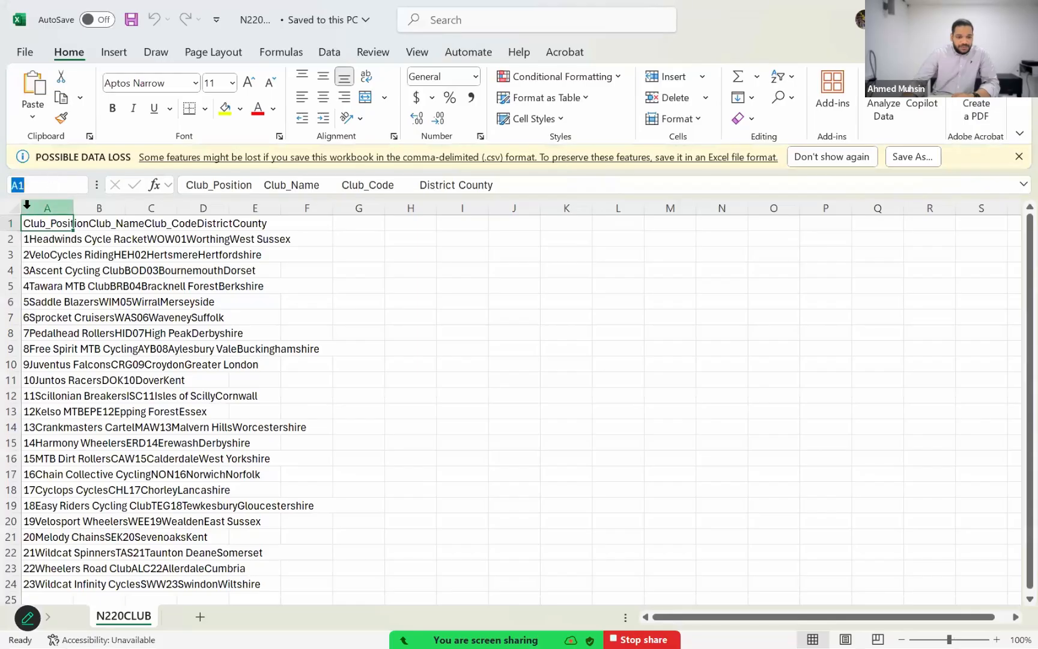
{"action": "left_click", "coordinate": [14, 209]}
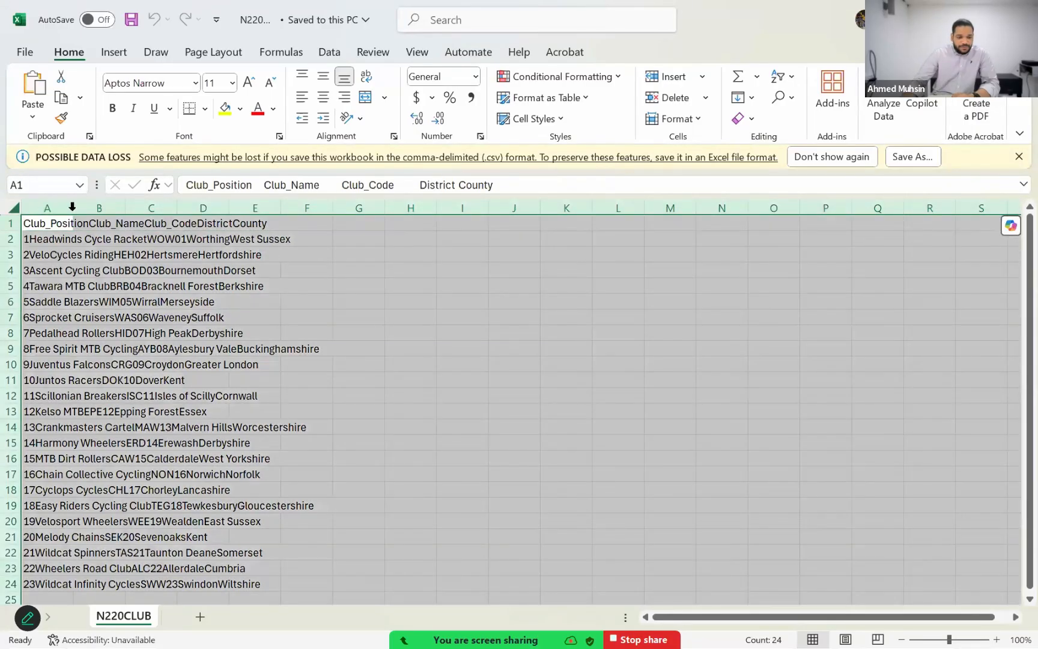
{"action": "double_click", "coordinate": [72, 208]}
{"action": "left_click", "coordinate": [243, 354]}
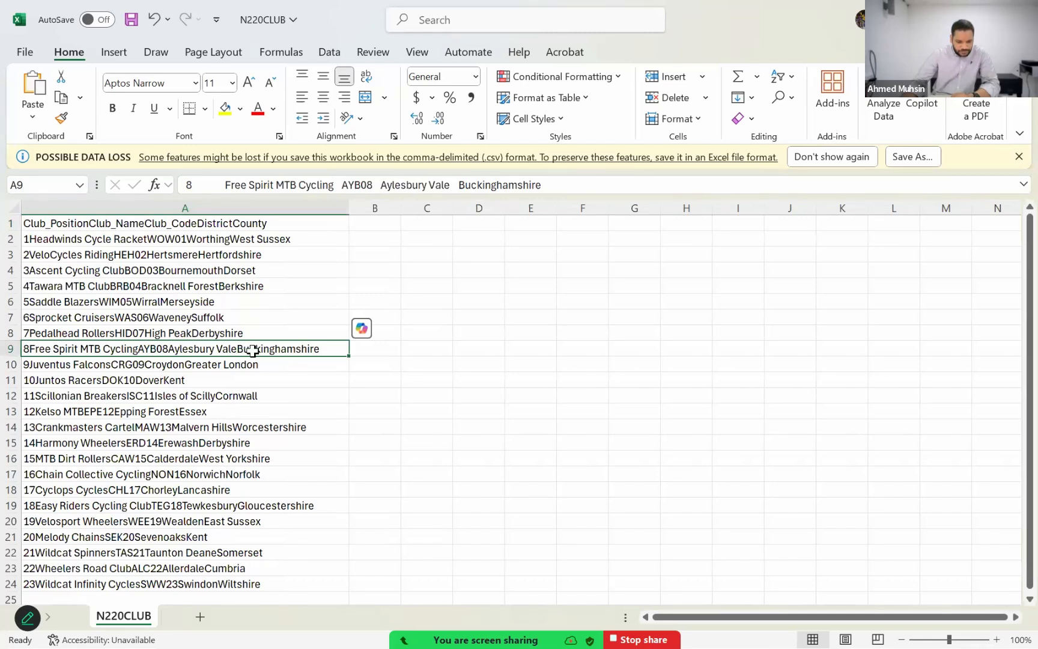
{"action": "left_click", "coordinate": [346, 268]}
{"action": "left_click", "coordinate": [1021, 18]}
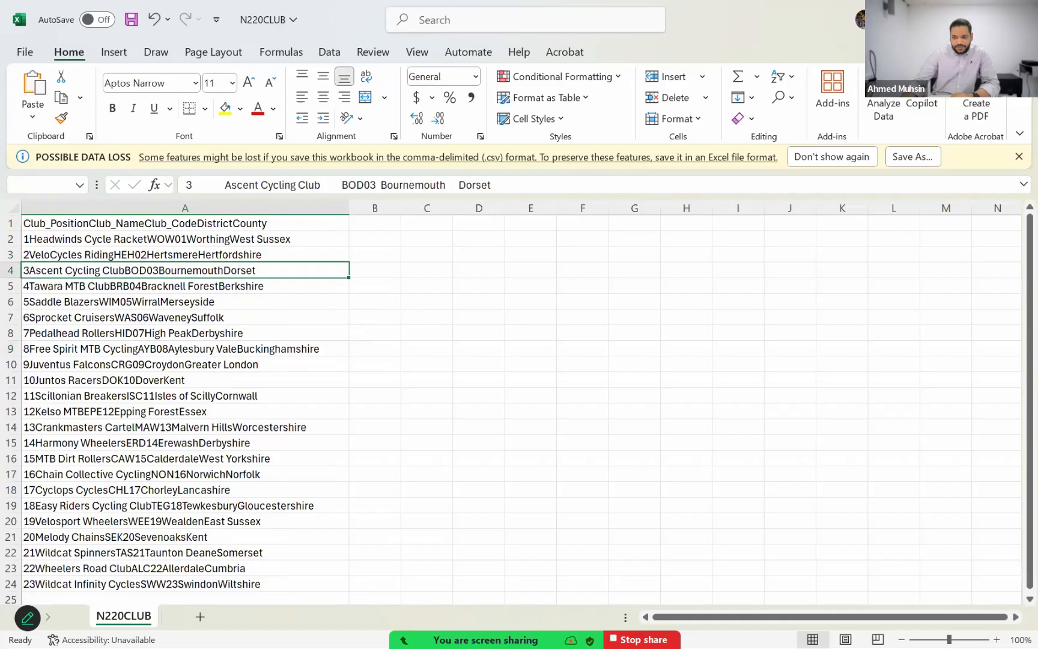
{"action": "left_click", "coordinate": [548, 356]}
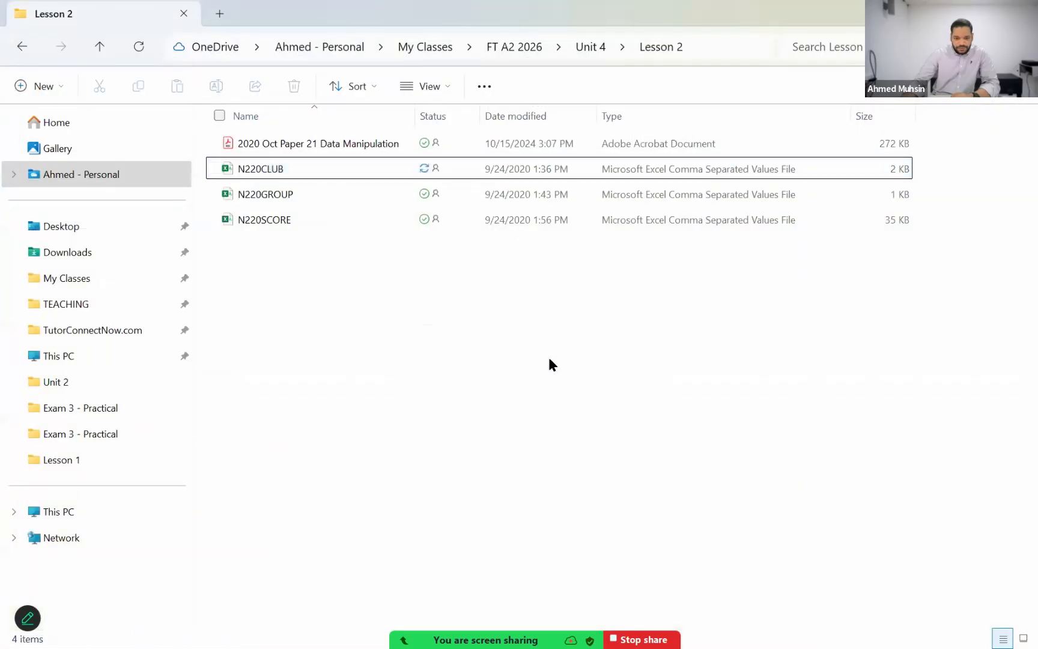
Step: View N220GROUP in Excel with column A fitted to its contents, and close it without saving
{"action": "left_click", "coordinate": [547, 193]}
{"action": "double_click", "coordinate": [548, 195]}
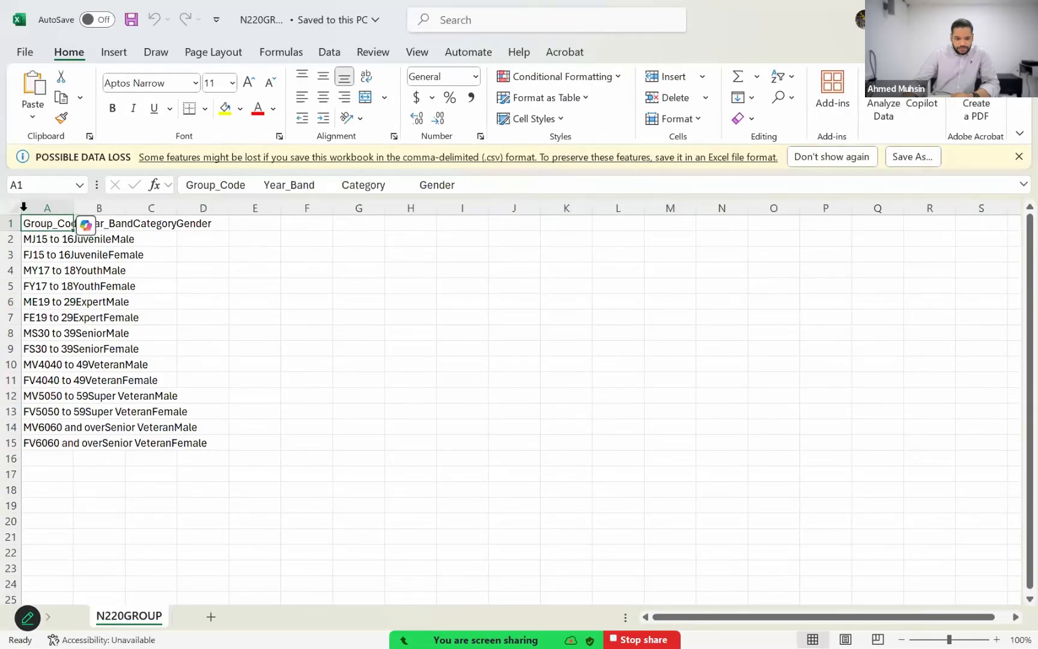
{"action": "left_click", "coordinate": [65, 207]}
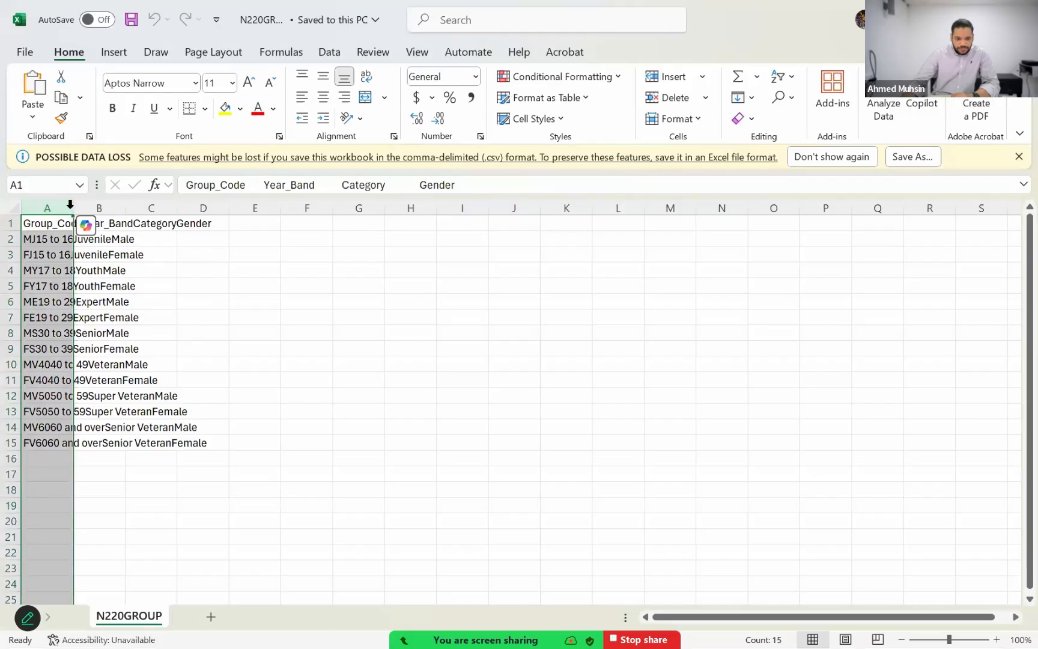
{"action": "double_click", "coordinate": [73, 207]}
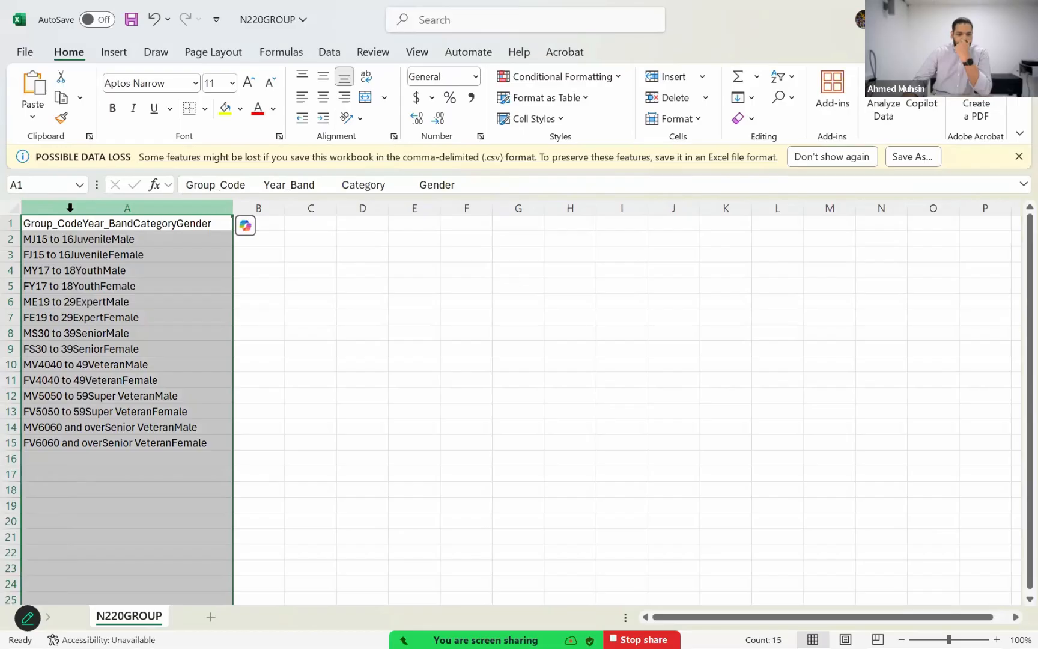
{"action": "left_click", "coordinate": [90, 272]}
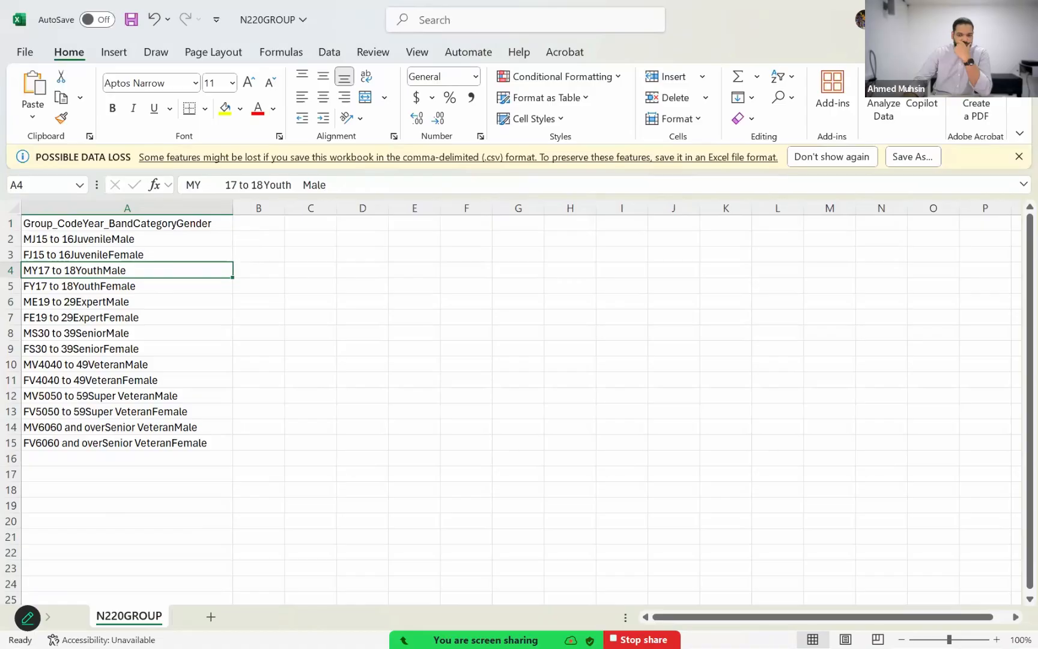
{"action": "key", "text": "alt+F4"}
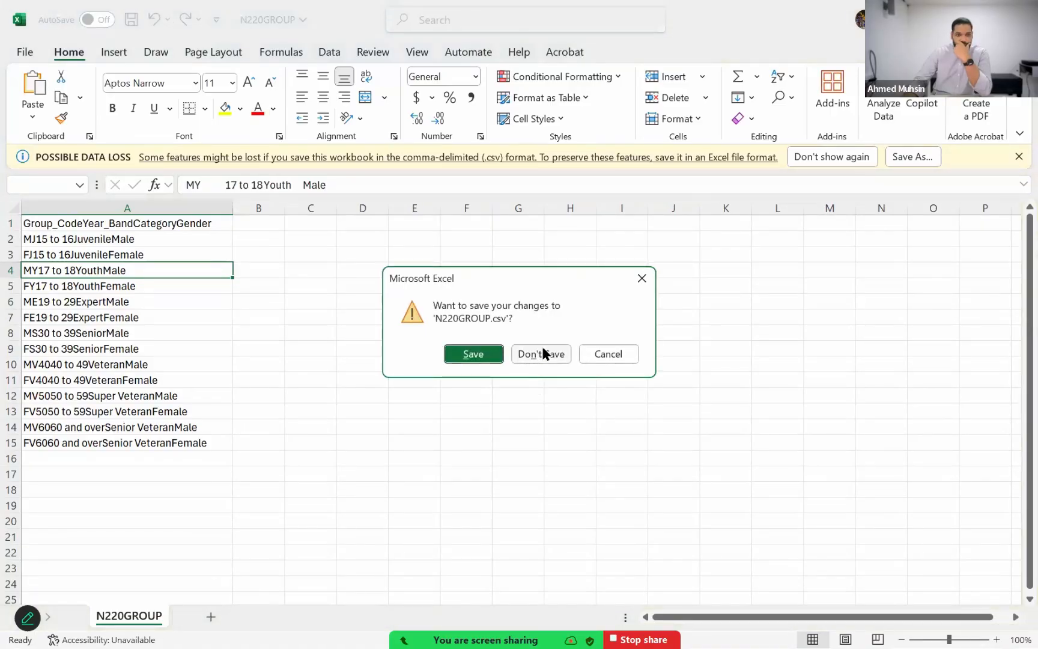
{"action": "left_click", "coordinate": [543, 354]}
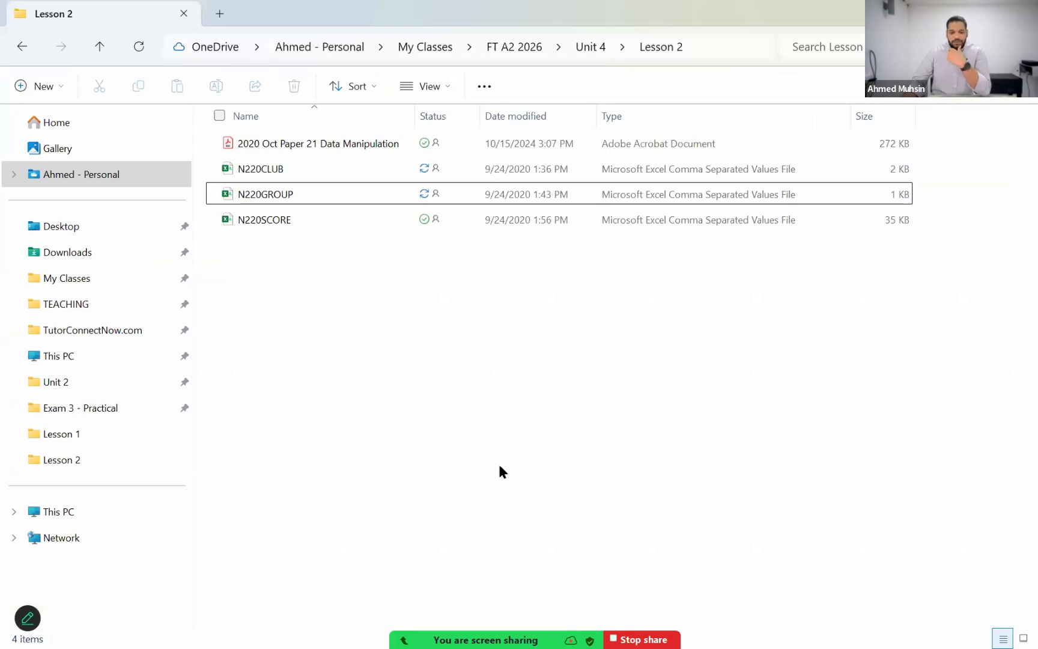
Step: Go up to the Unit 4 folder, enter Lesson 1 and open the Taxi Booking Database in Access
{"action": "key", "text": "super"}
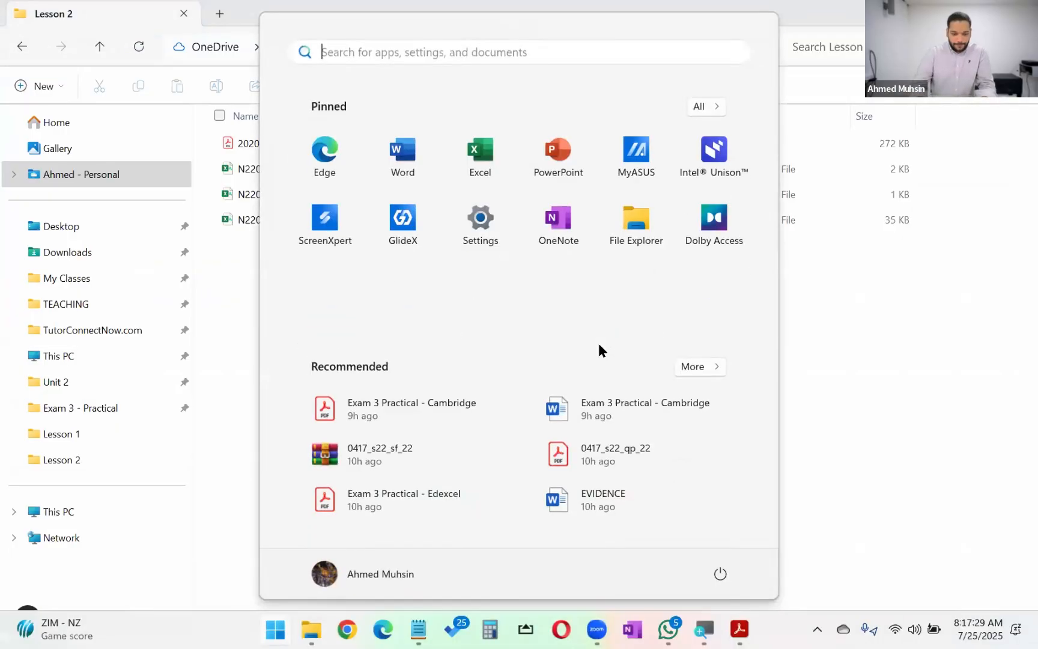
{"action": "left_click", "coordinate": [99, 47]}
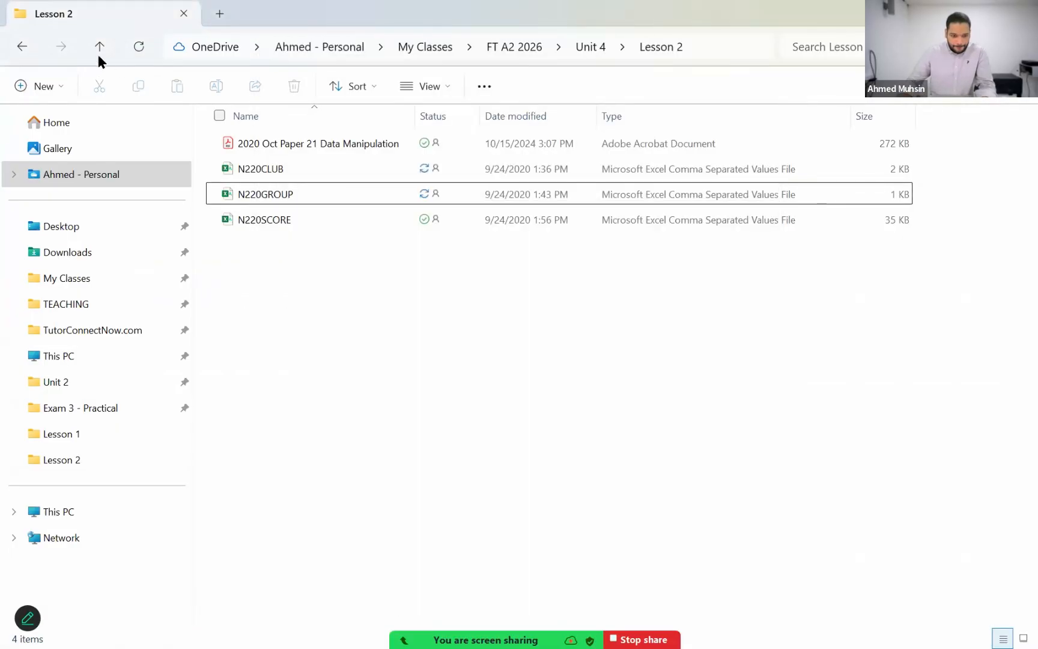
{"action": "double_click", "coordinate": [224, 142]}
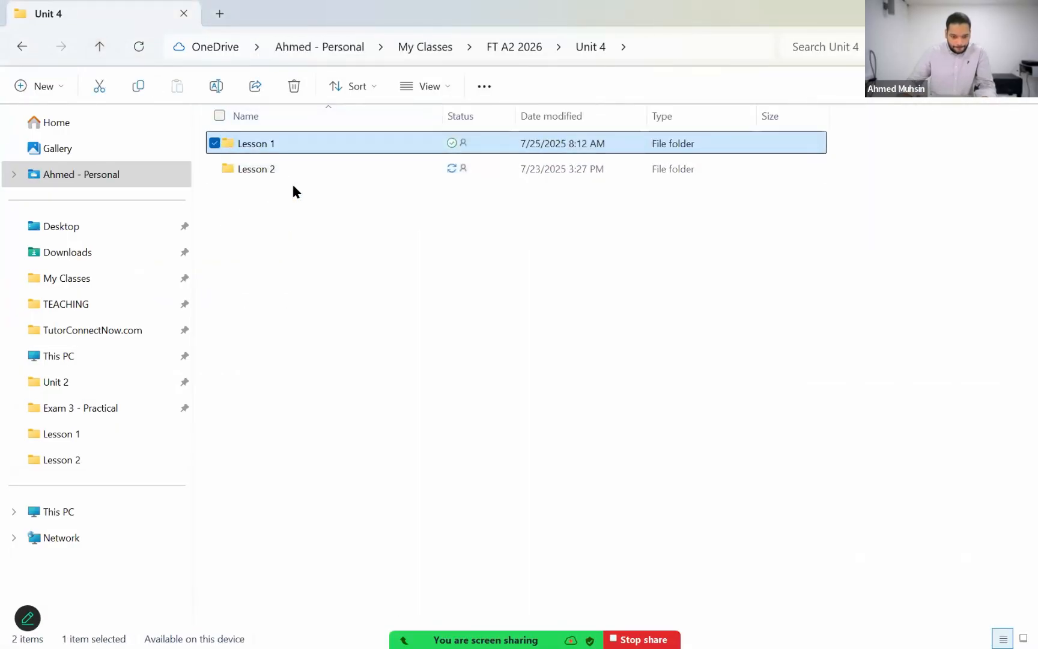
{"action": "double_click", "coordinate": [272, 247]}
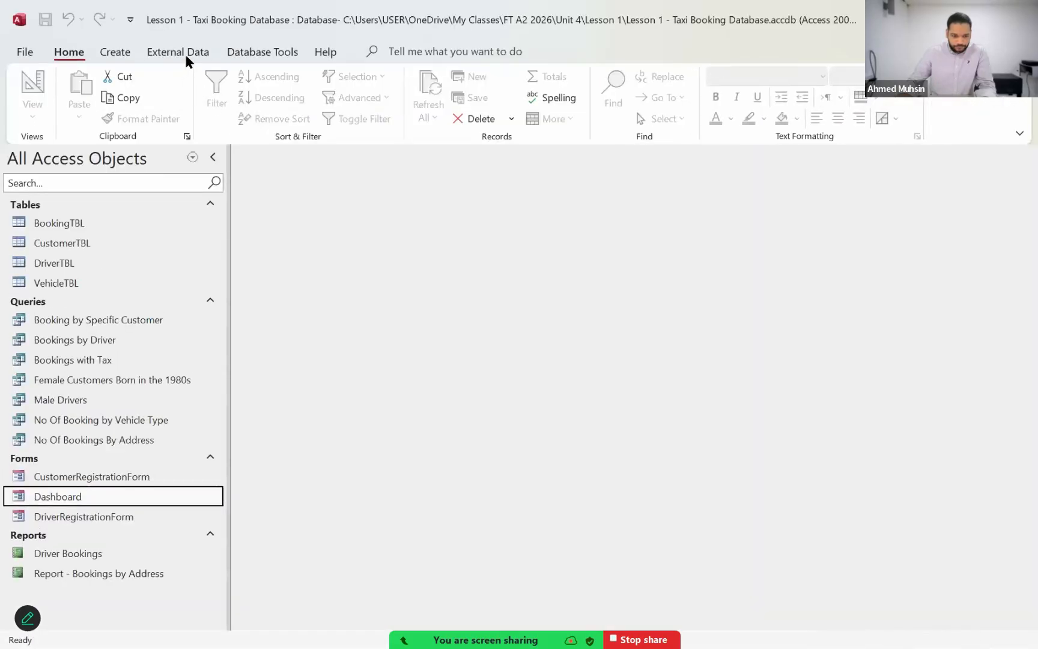
Step: Start a text file import into a new table, using N220CLUB from the Lesson 2 folder as the source
{"action": "left_click", "coordinate": [185, 54]}
{"action": "left_click", "coordinate": [46, 108]}
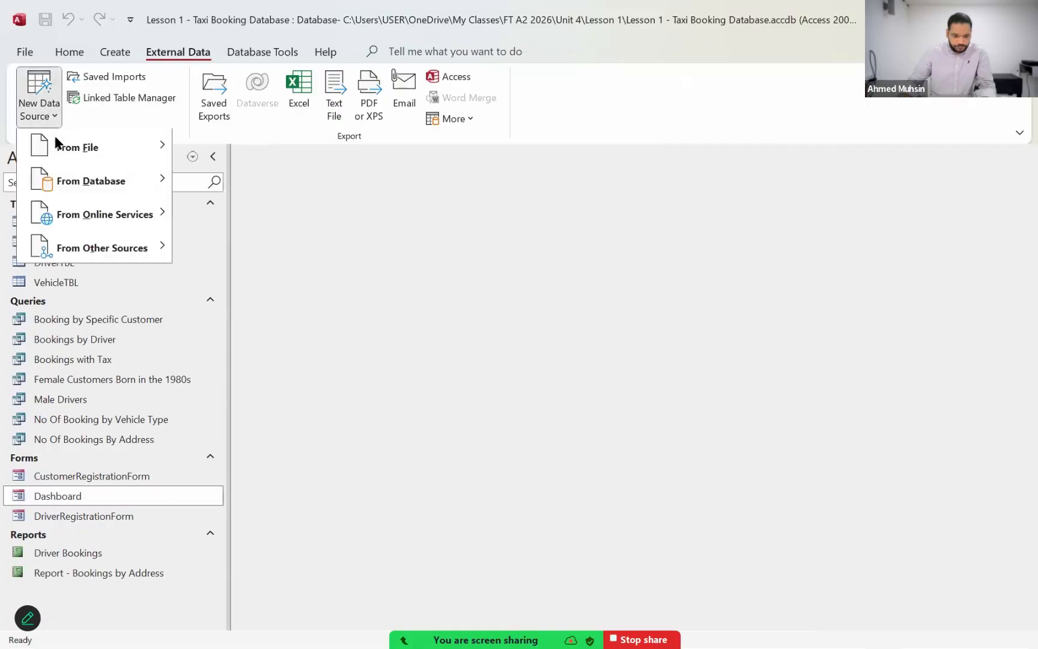
{"action": "mouse_move", "coordinate": [55, 144]}
{"action": "left_click", "coordinate": [235, 249]}
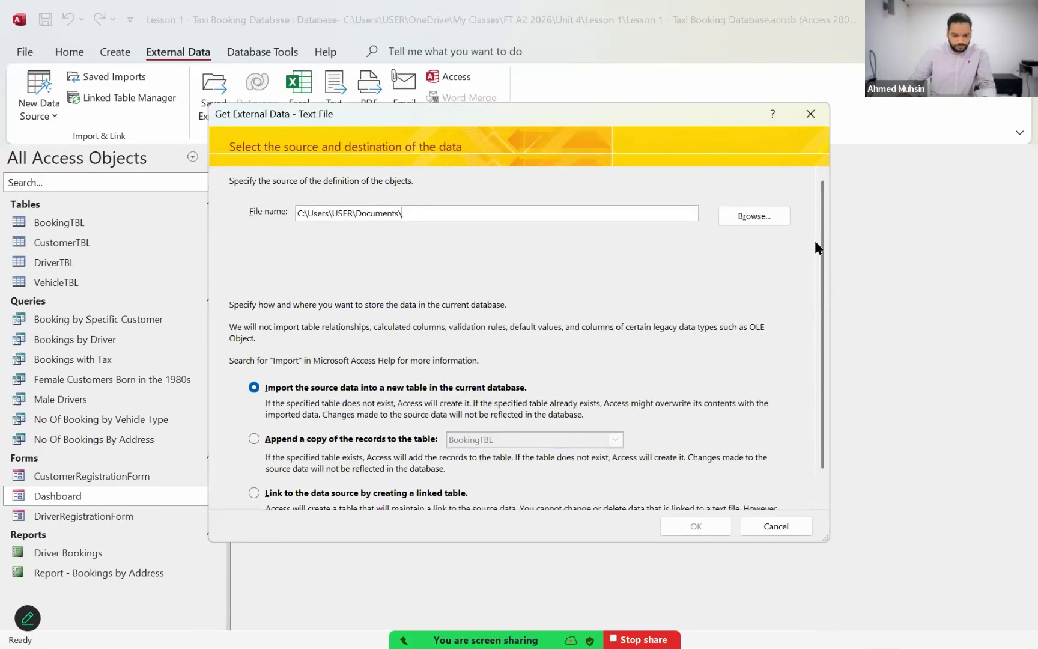
{"action": "left_click", "coordinate": [773, 226]}
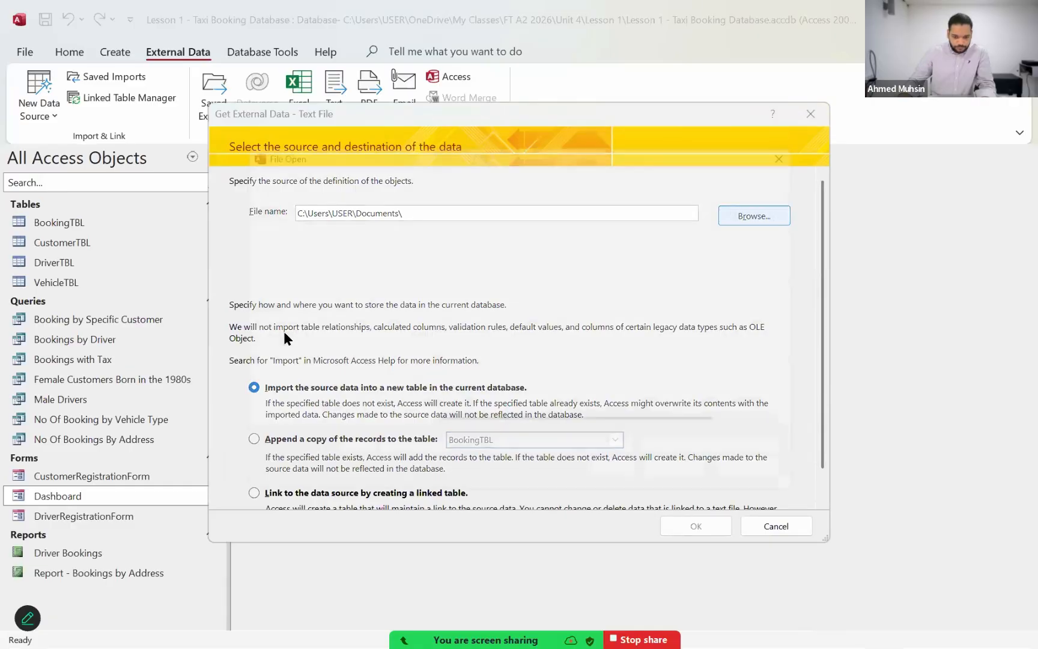
{"action": "scroll", "coordinate": [292, 376], "scroll_direction": "down", "scroll_amount": 2}
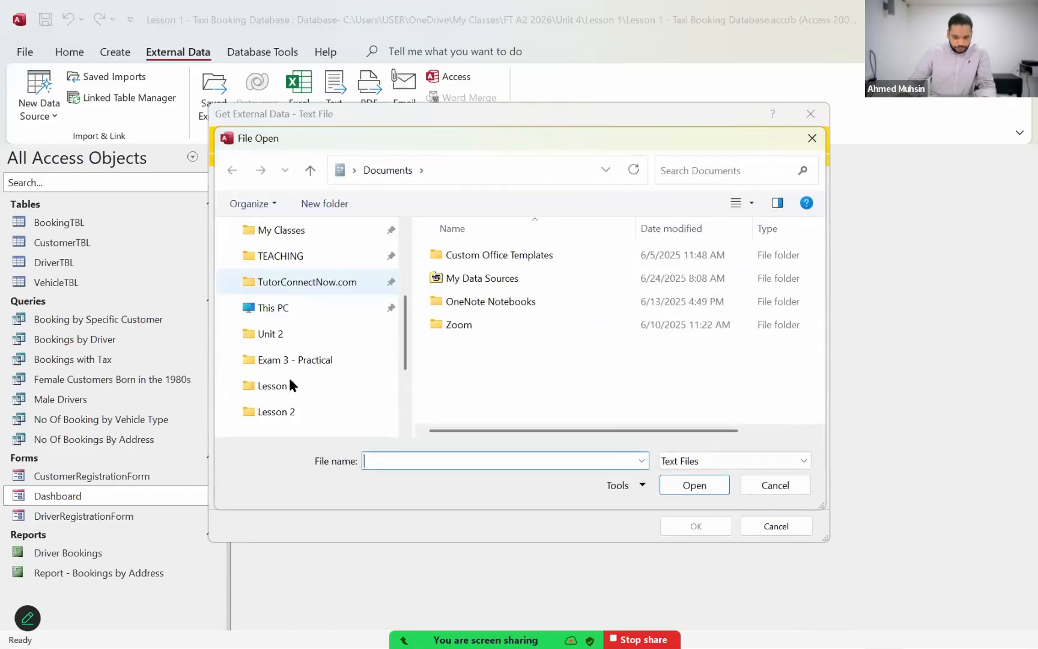
{"action": "left_click", "coordinate": [294, 411]}
{"action": "left_click", "coordinate": [483, 257]}
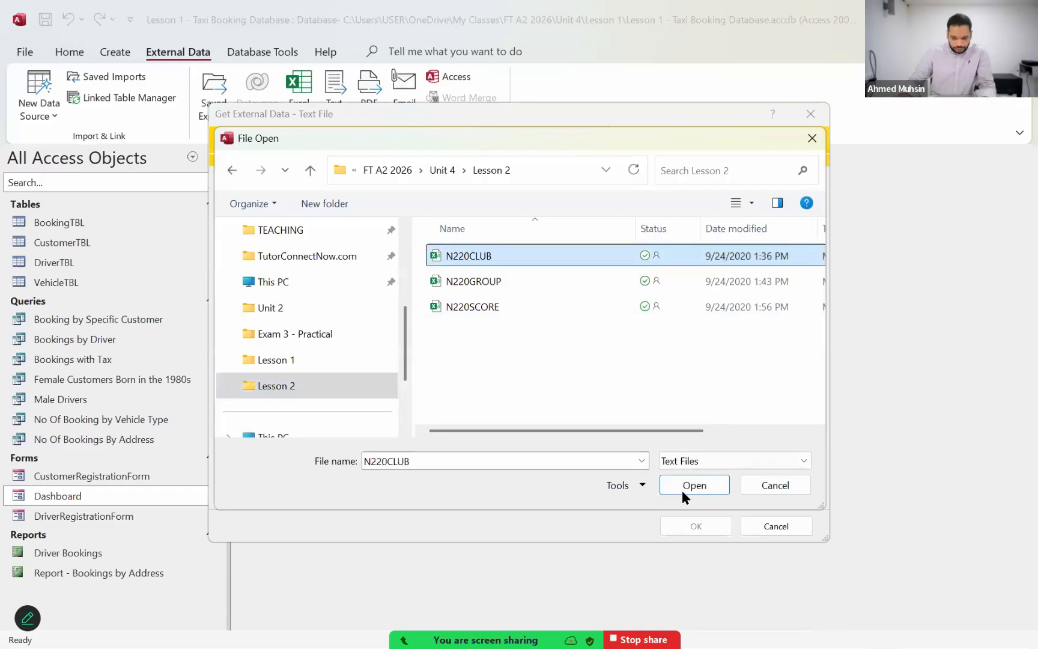
{"action": "left_click", "coordinate": [681, 487]}
{"action": "left_click", "coordinate": [683, 523]}
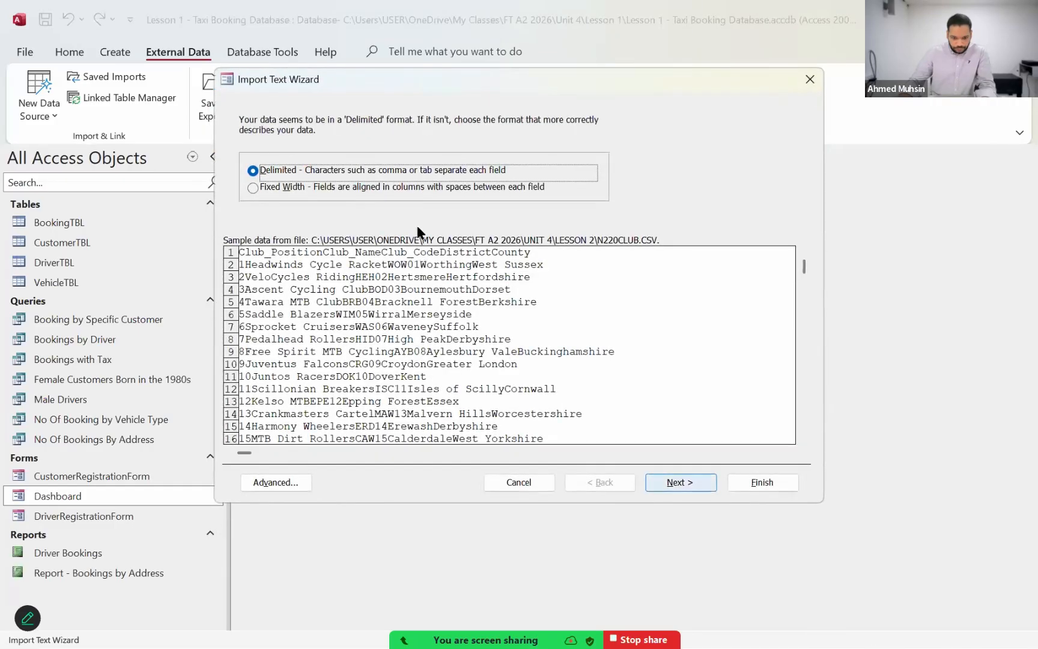
Step: Preview N220CLUB as delimited text with the first row as field names, cancelling the import and closing the Taxi Booking Database
{"action": "left_click", "coordinate": [425, 189]}
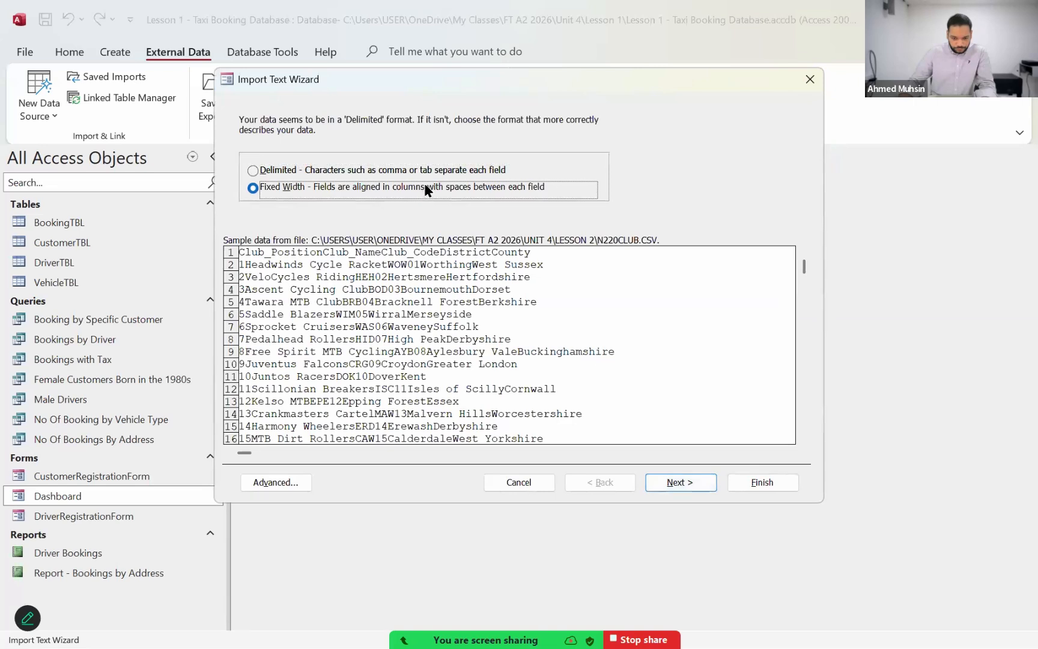
{"action": "left_click", "coordinate": [430, 169]}
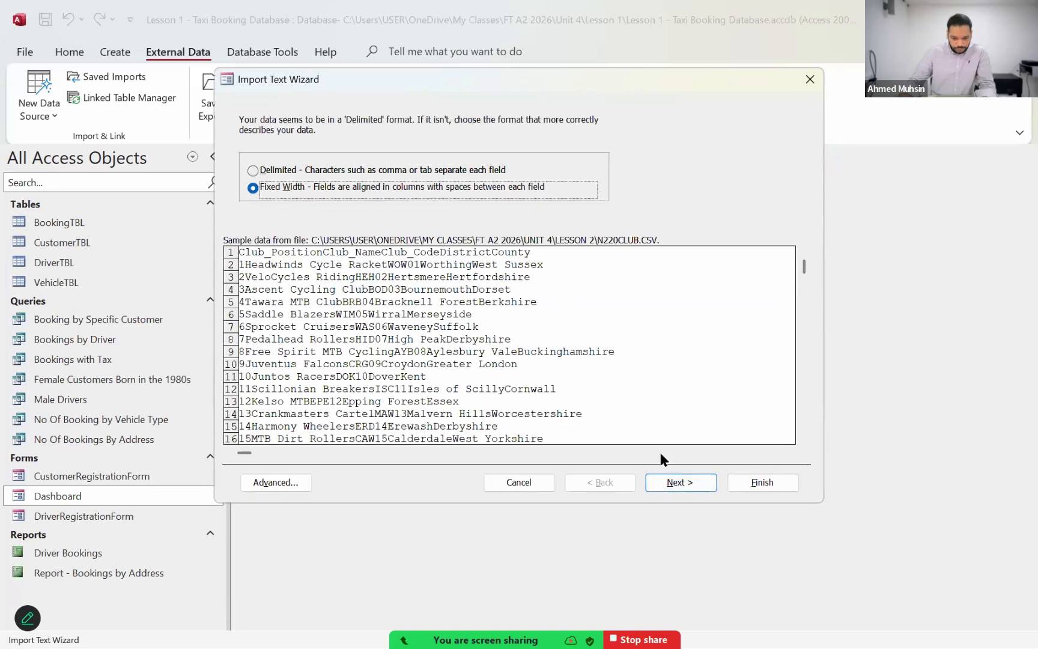
{"action": "left_click", "coordinate": [691, 482]}
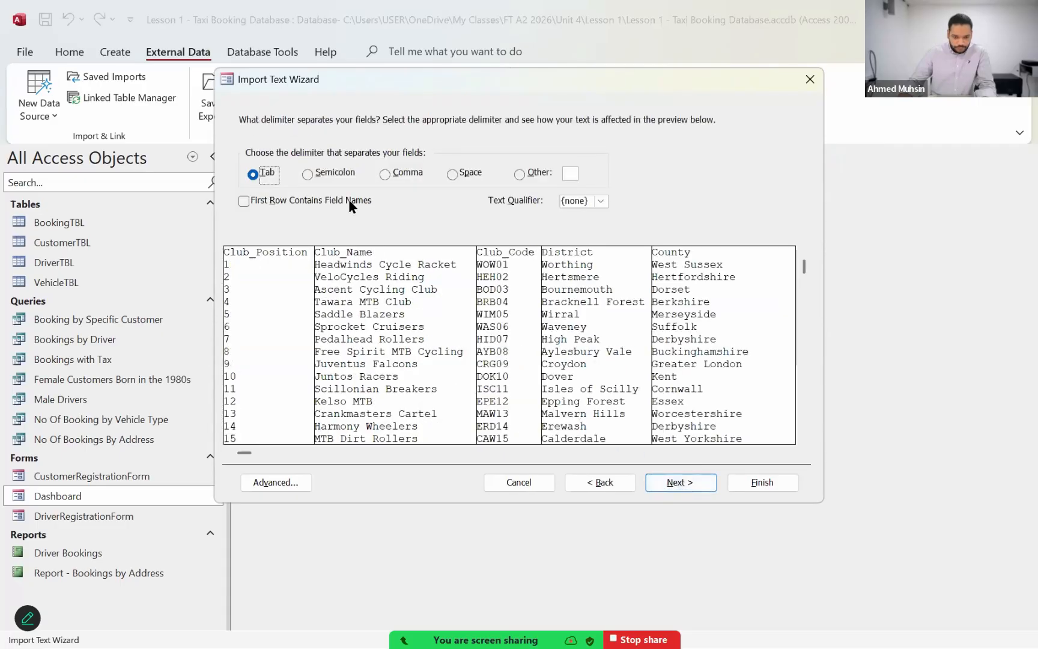
{"action": "left_click", "coordinate": [348, 199]}
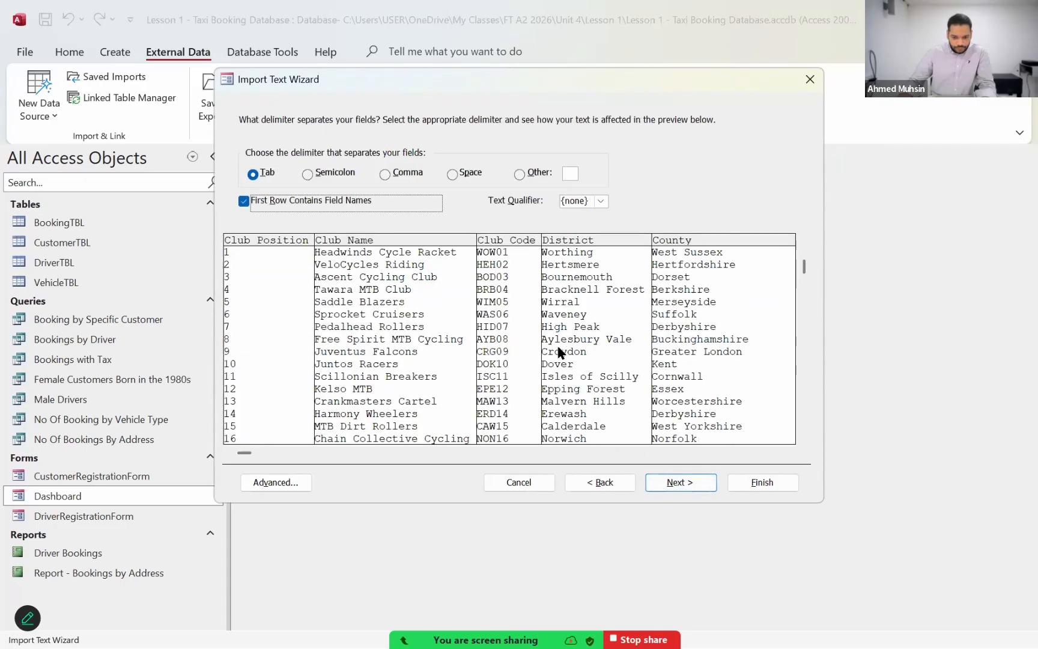
{"action": "left_click", "coordinate": [534, 476]}
{"action": "left_click", "coordinate": [1023, 17]}
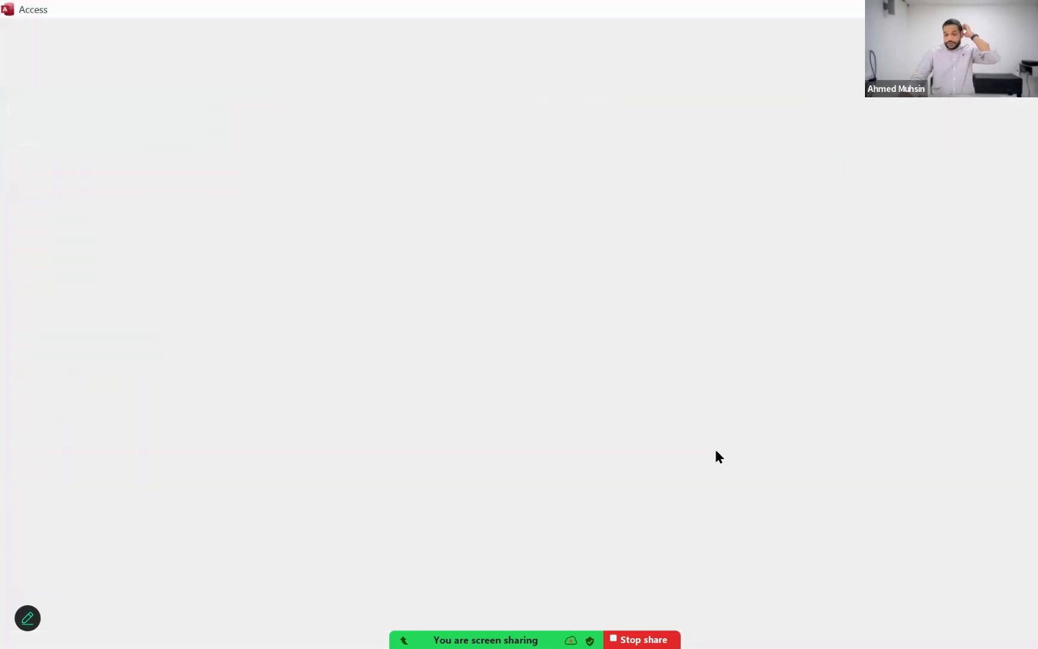
Step: Go up to the Unit 4 folder, enter Lesson 2 and launch Access
{"action": "left_click", "coordinate": [107, 42]}
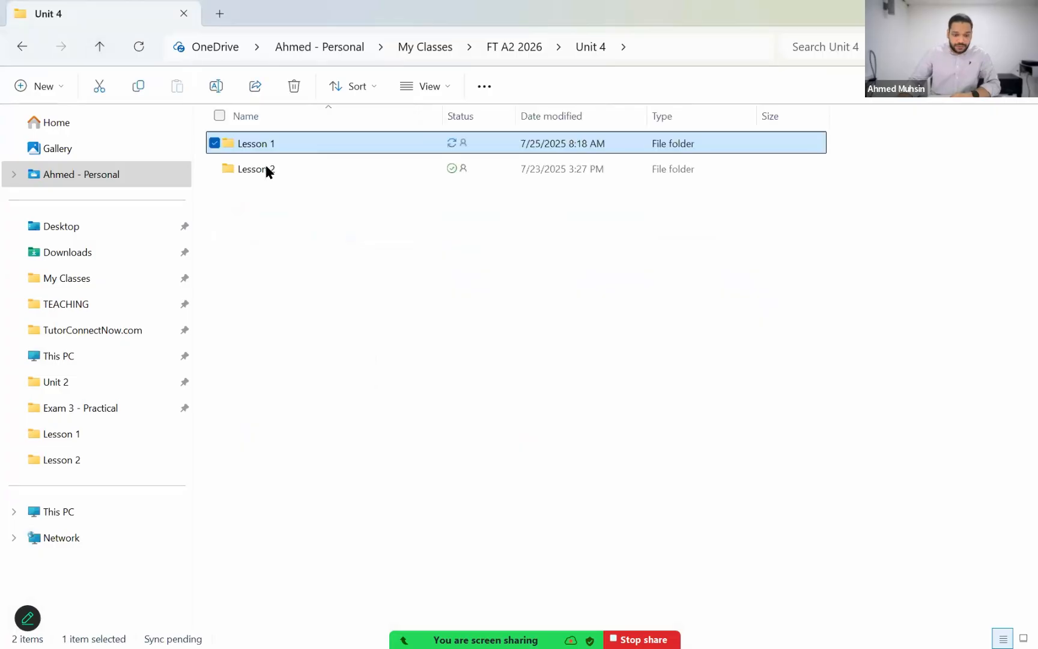
{"action": "double_click", "coordinate": [266, 167]}
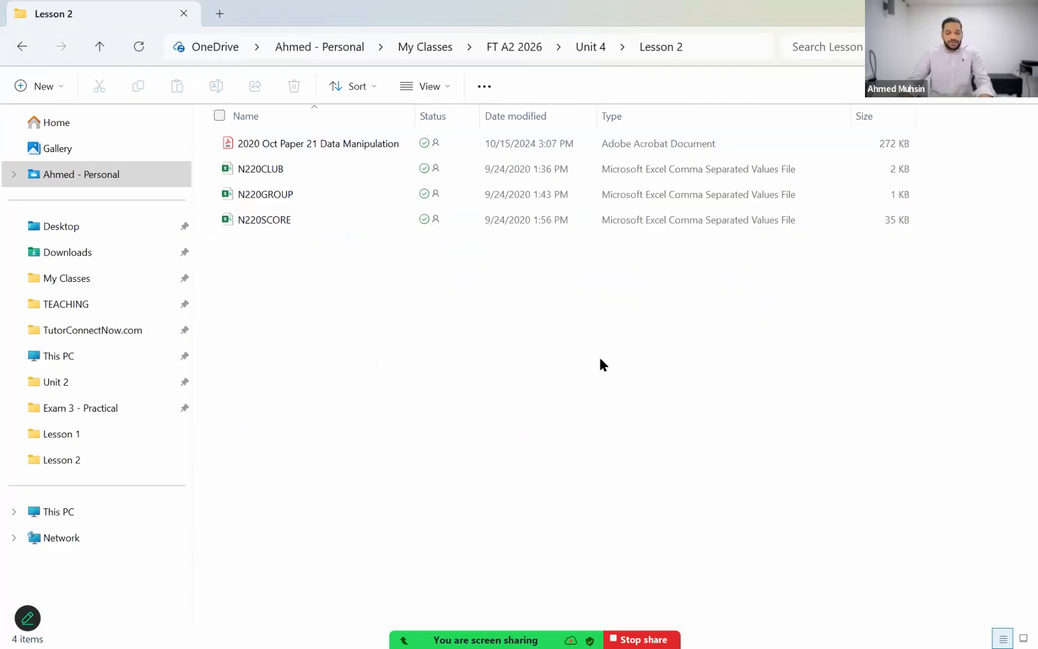
{"action": "key", "text": "super"}
{"action": "key", "text": "super"}
{"action": "type", "text": "cess"}
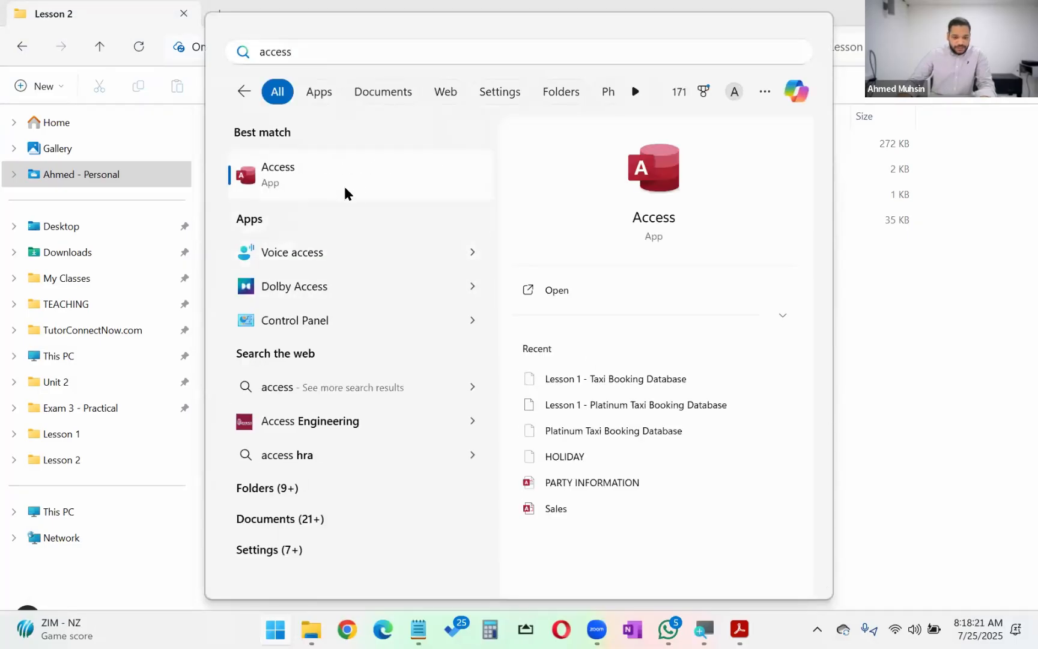
{"action": "left_click", "coordinate": [345, 192]}
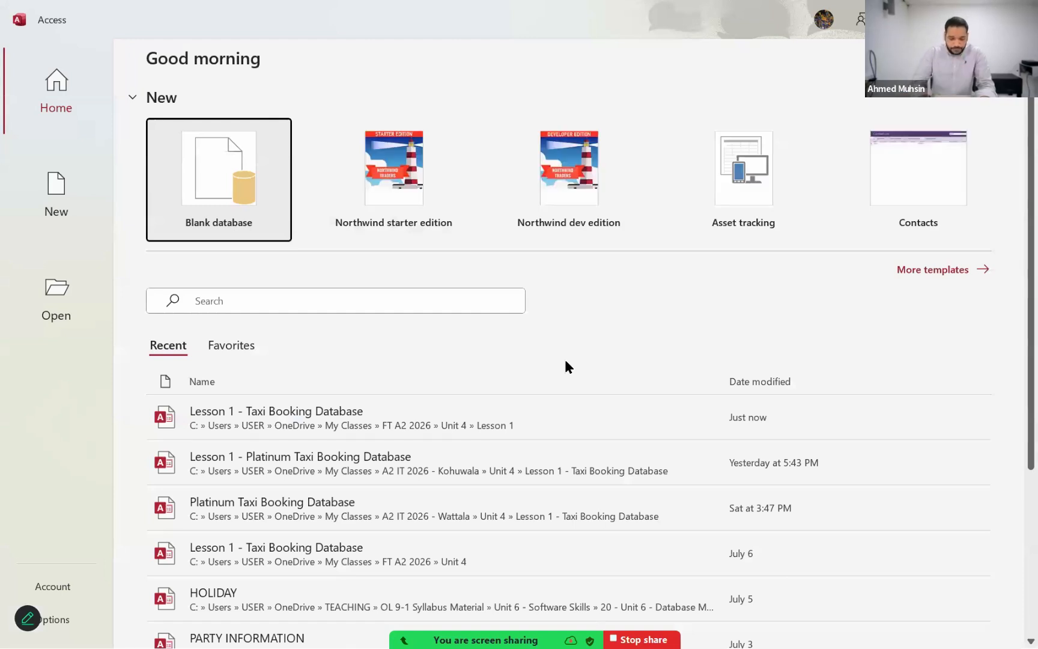
Step: Set up a new blank database with the file name Lesson 2
{"action": "left_click", "coordinate": [230, 217]}
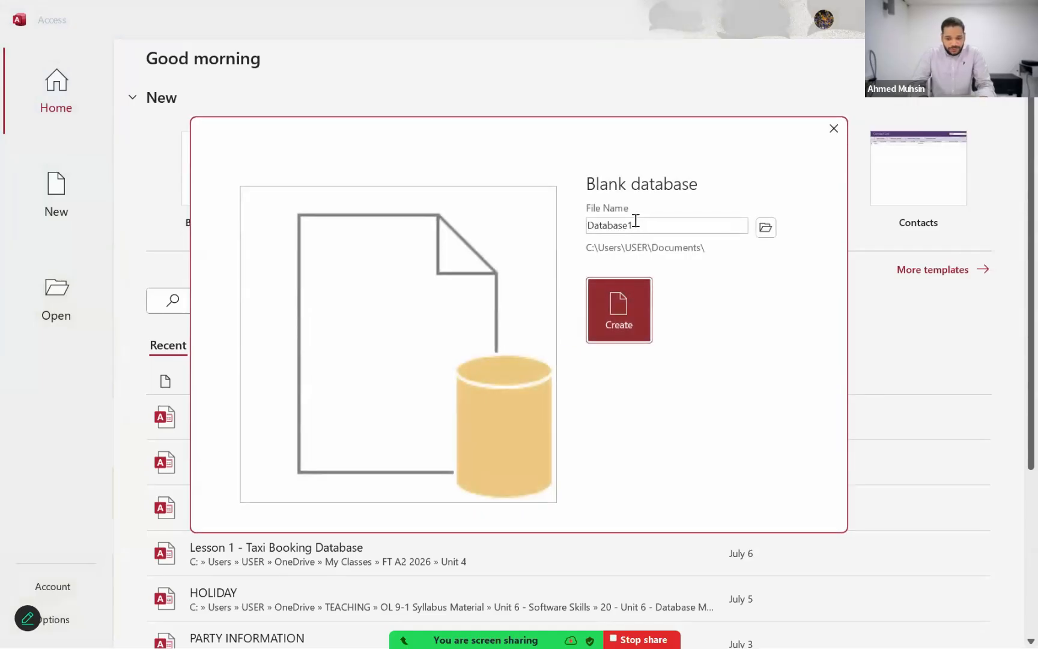
{"action": "left_click", "coordinate": [636, 224]}
{"action": "left_click", "coordinate": [668, 225]}
{"action": "double_click", "coordinate": [668, 225]}
{"action": "type", "text": "Le"}
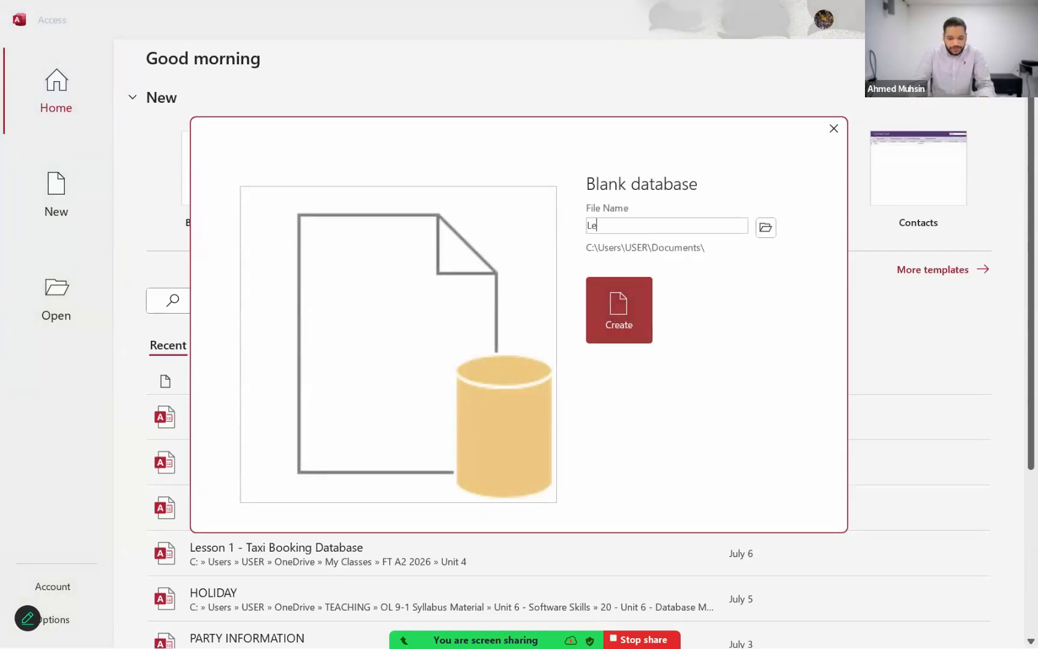
{"action": "type", "text": "sson 2"}
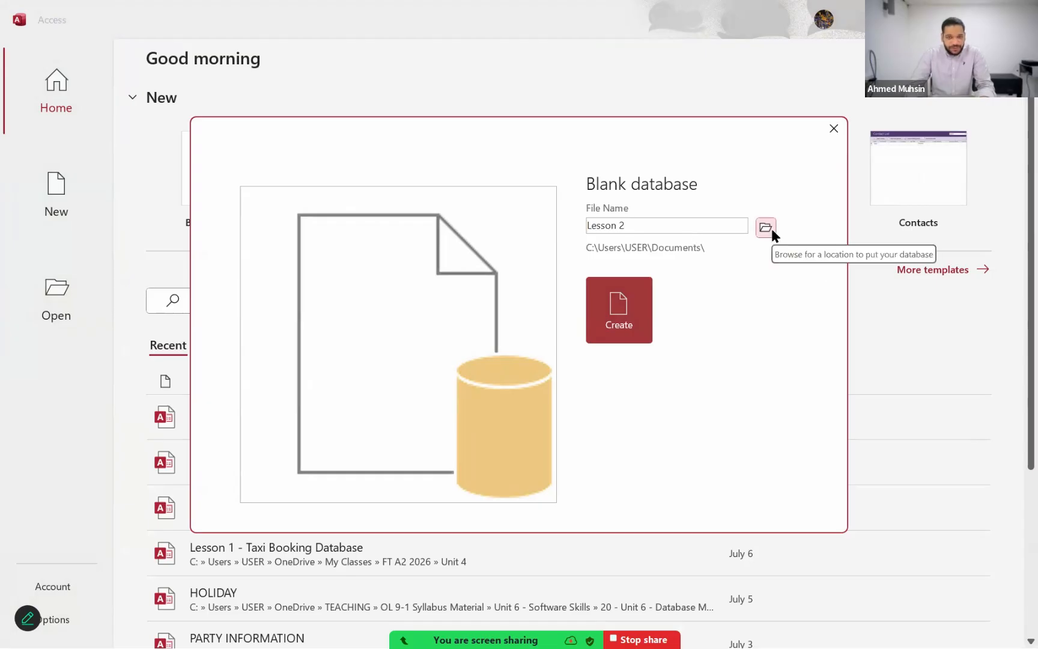
Step: Create the database in the Lesson 2 folder of Unit 4 and slightly widen the list of database objects
{"action": "left_click", "coordinate": [773, 229]}
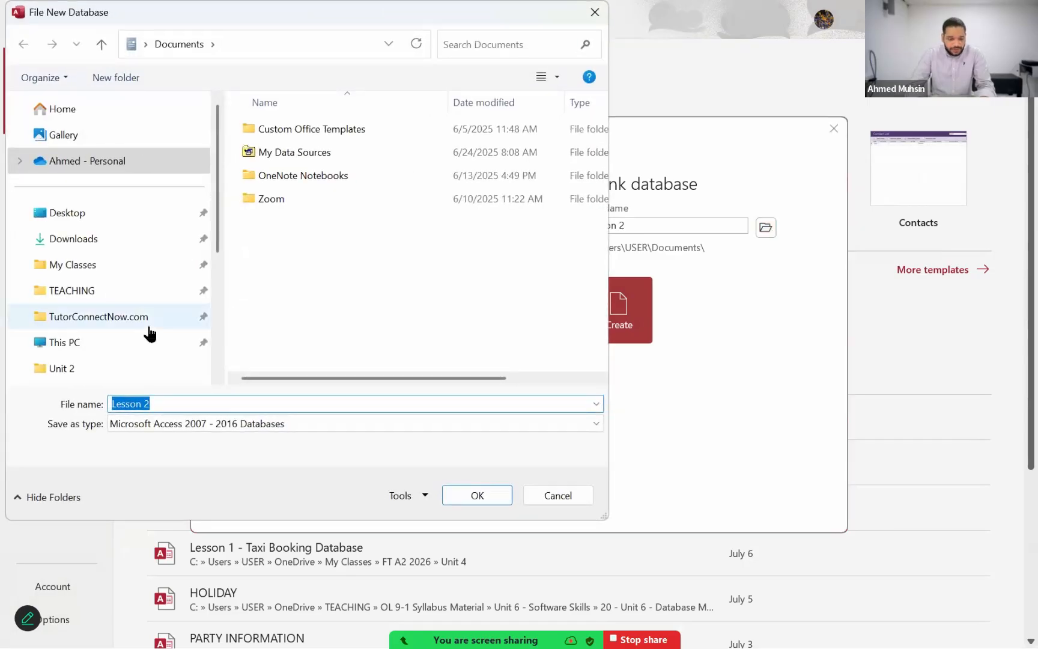
{"action": "scroll", "coordinate": [149, 332], "scroll_direction": "down", "scroll_amount": 2}
{"action": "left_click", "coordinate": [102, 289]}
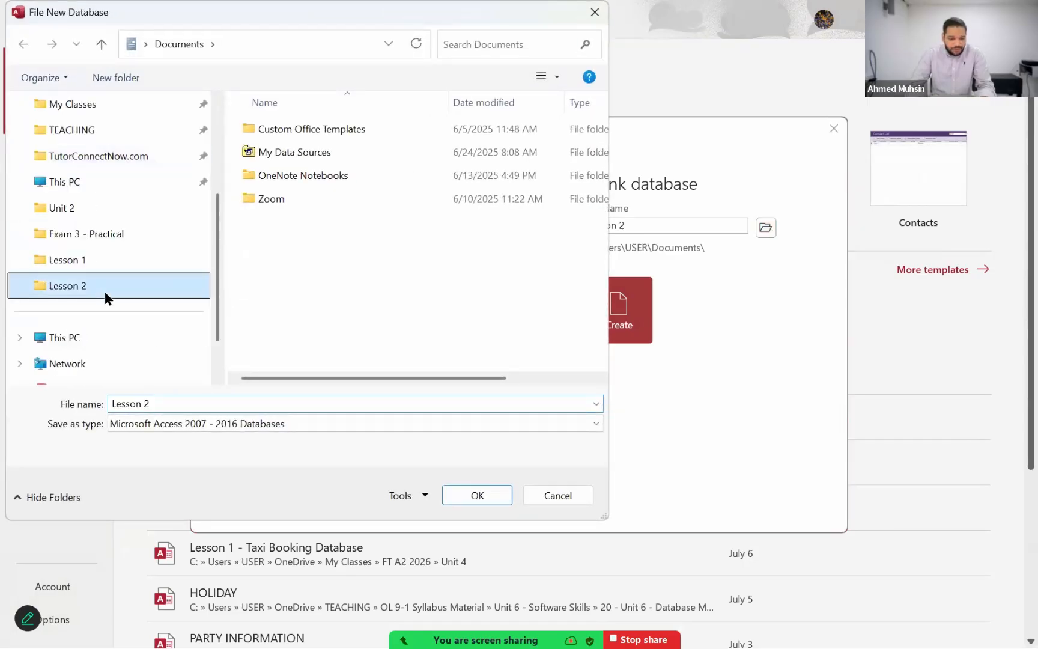
{"action": "left_click", "coordinate": [224, 401]}
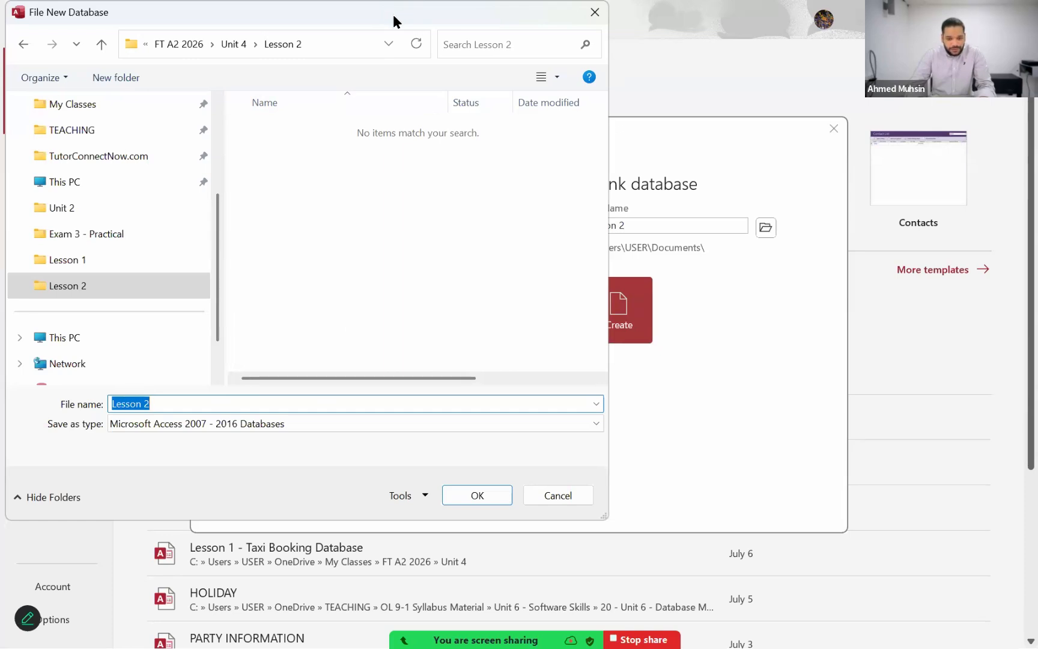
{"action": "left_click_drag", "start_coordinate": [393, 17], "coordinate": [594, 51]}
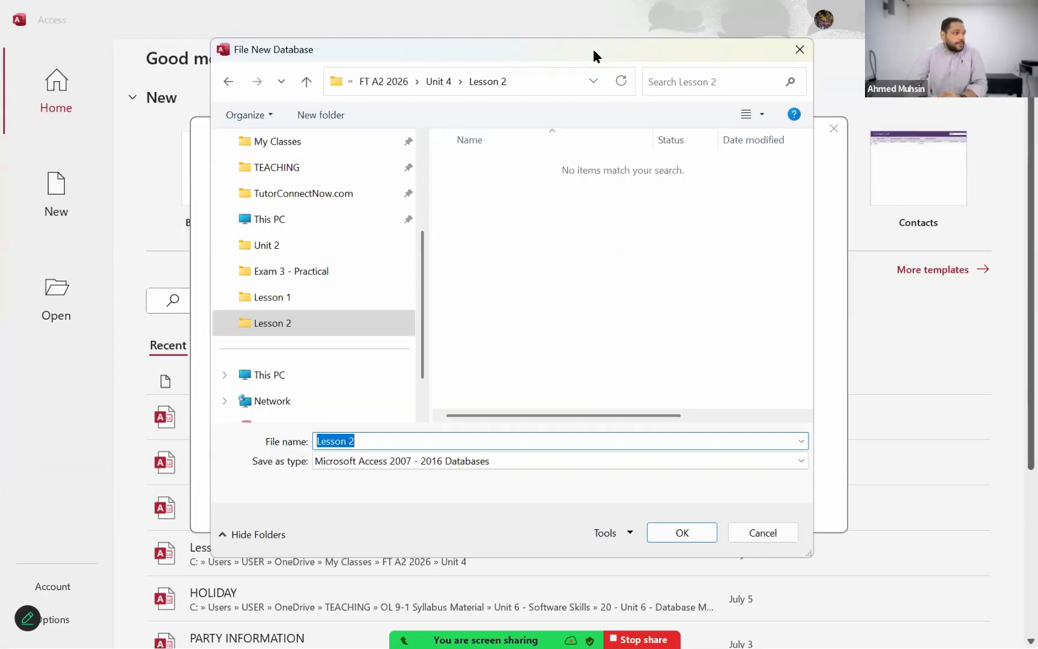
{"action": "left_click", "coordinate": [679, 533]}
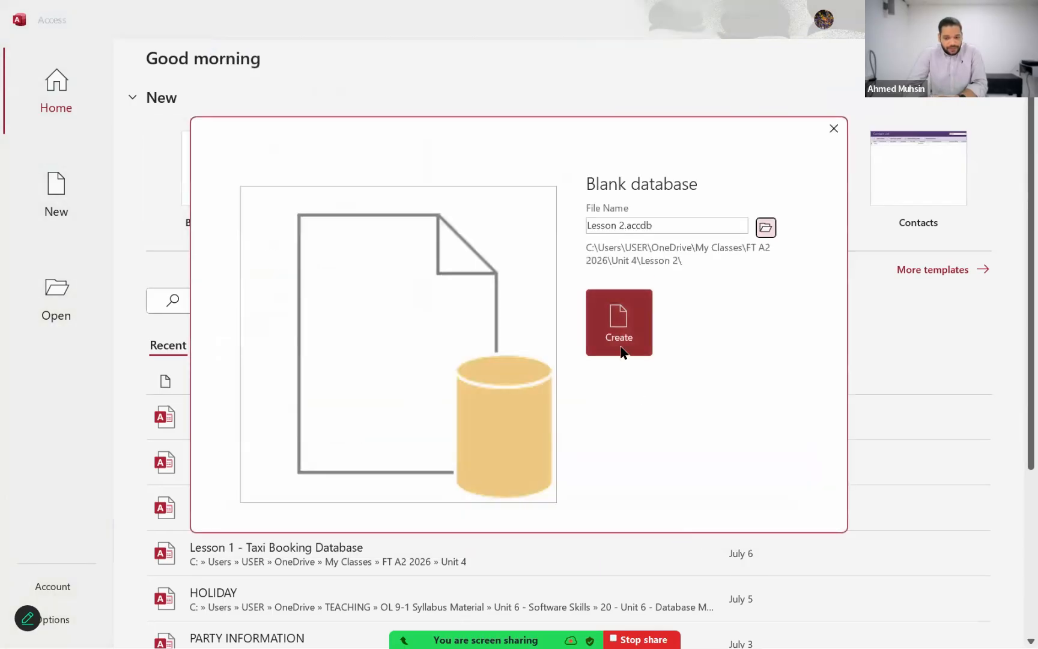
{"action": "left_click", "coordinate": [614, 338]}
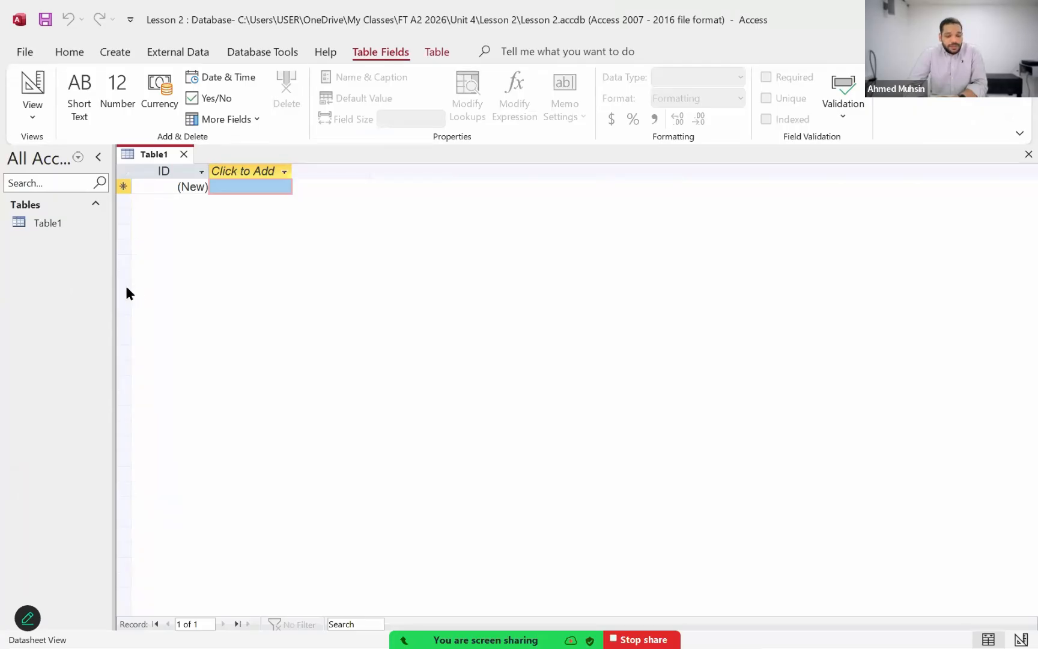
{"action": "left_click_drag", "start_coordinate": [113, 285], "coordinate": [131, 288]}
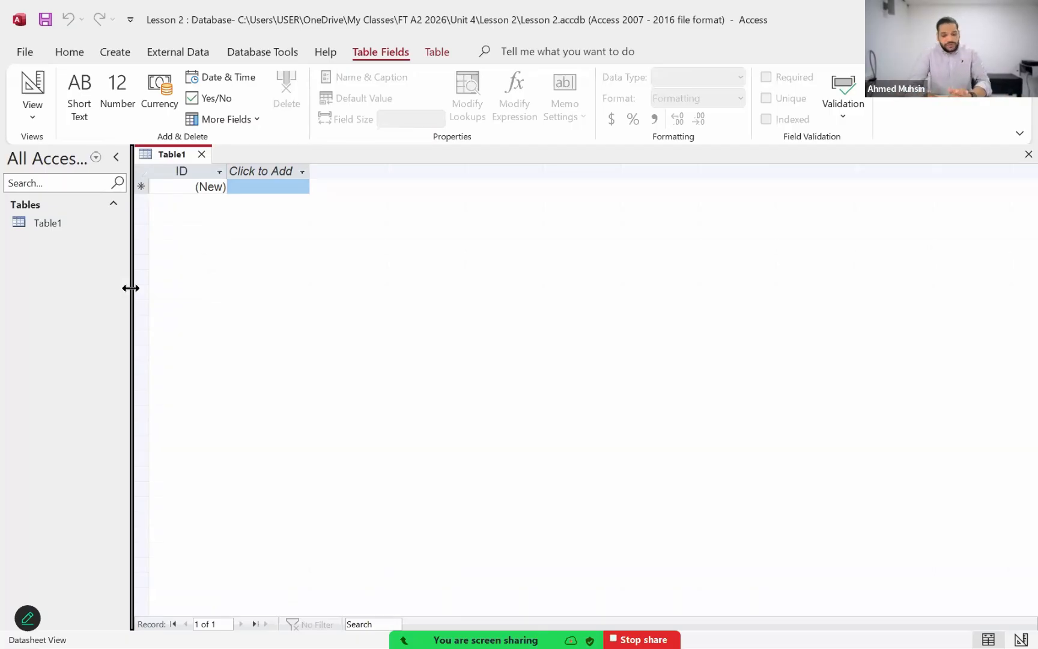
Step: Switch to the 2020 Oct Paper 21 PDF in Acrobat and examine question 18's import file, field names and data types
{"action": "key", "text": "alt+Tab"}
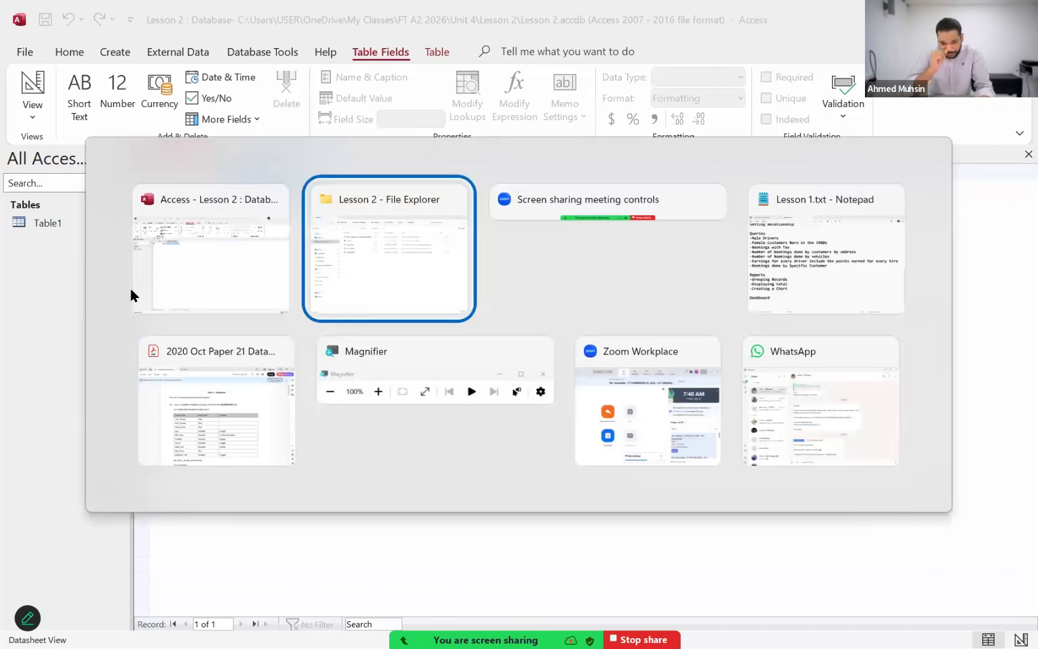
{"action": "key", "text": "Tab"}
{"action": "key", "text": "Tab"}
{"action": "key", "text": "Tab"}
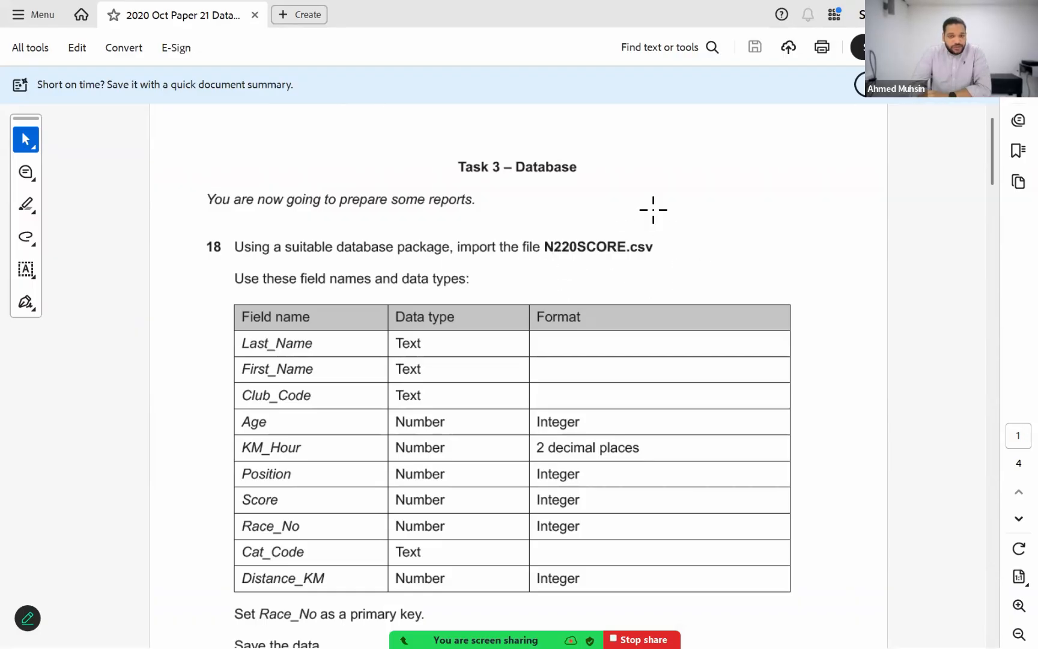
{"action": "left_click_drag", "start_coordinate": [541, 236], "coordinate": [692, 267]}
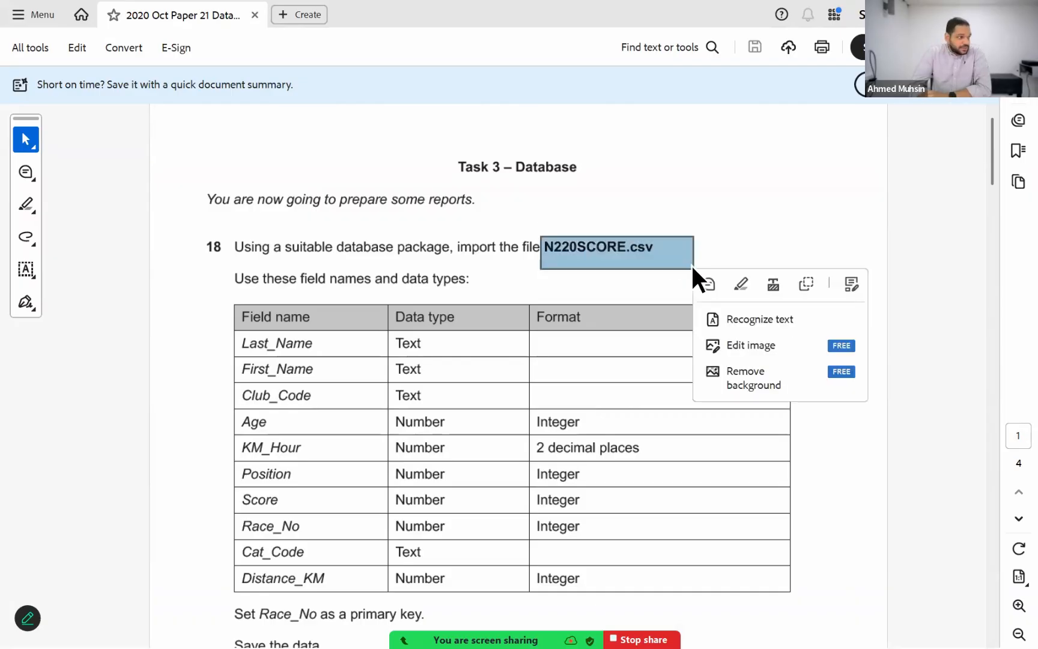
{"action": "scroll", "coordinate": [691, 263], "scroll_direction": "down", "scroll_amount": 1}
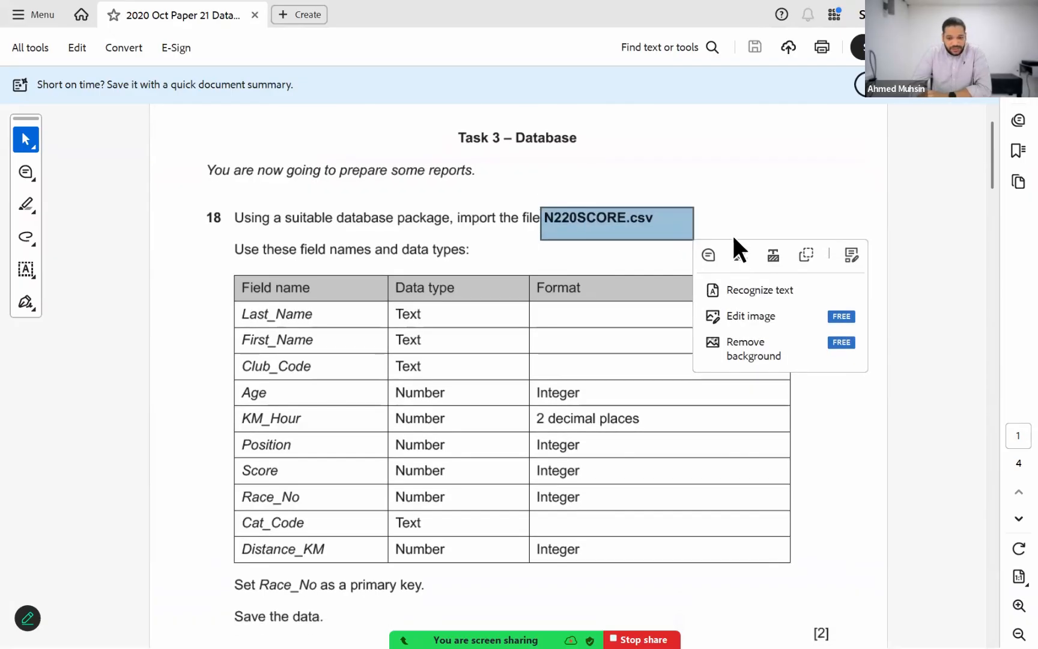
Step: Switch back to the Lesson 2 database in Access and start importing external data from a text file
{"action": "key", "text": "alt+Tab"}
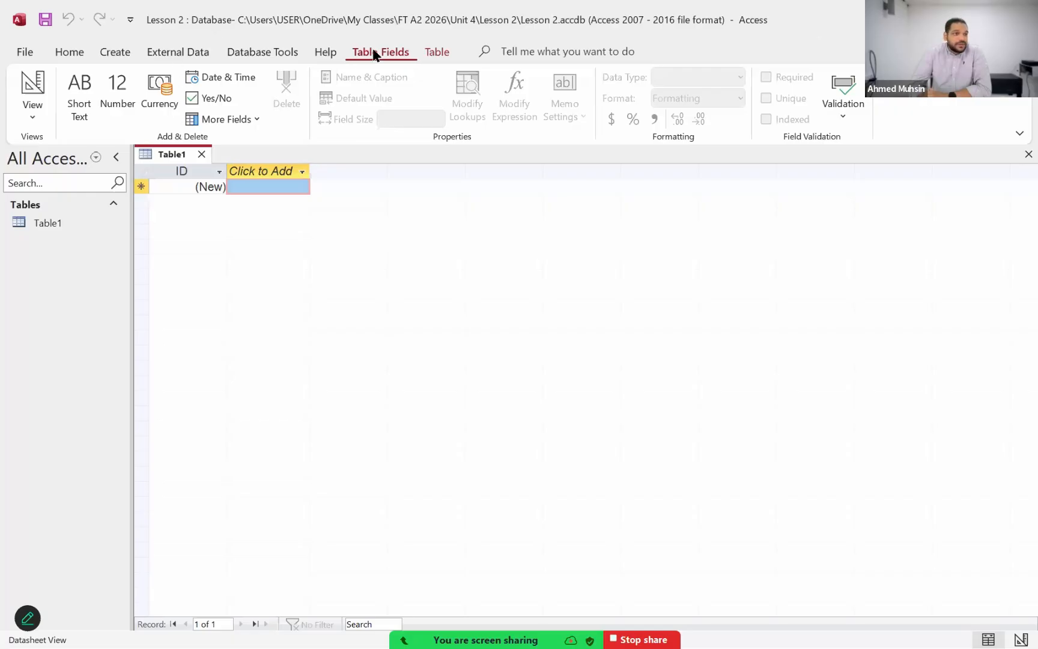
{"action": "left_click", "coordinate": [194, 52]}
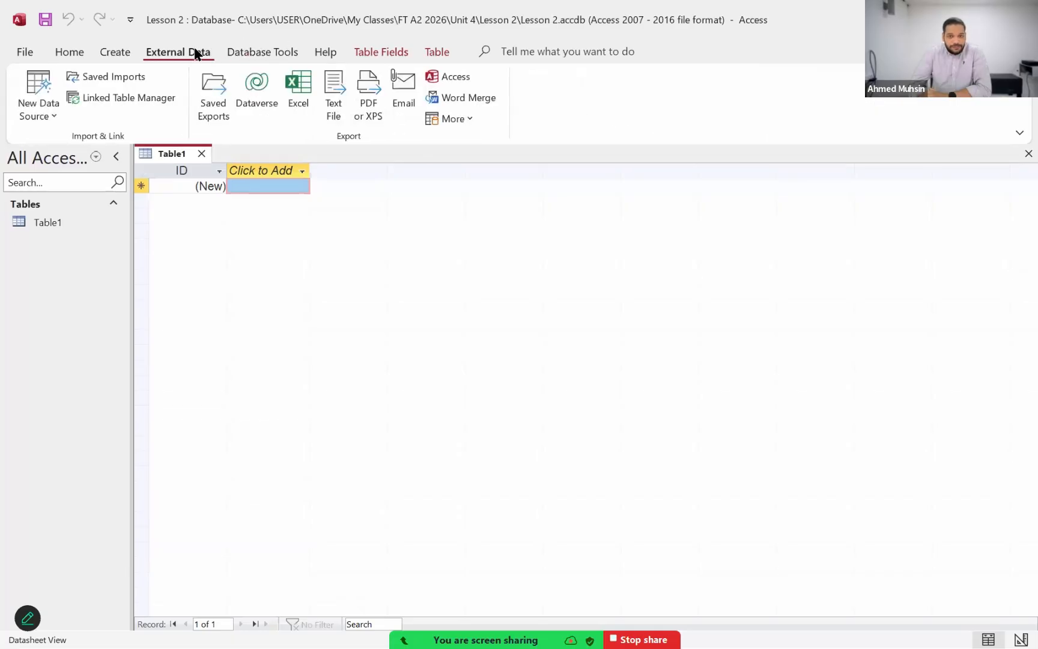
{"action": "left_click", "coordinate": [44, 114]}
{"action": "mouse_move", "coordinate": [73, 151]}
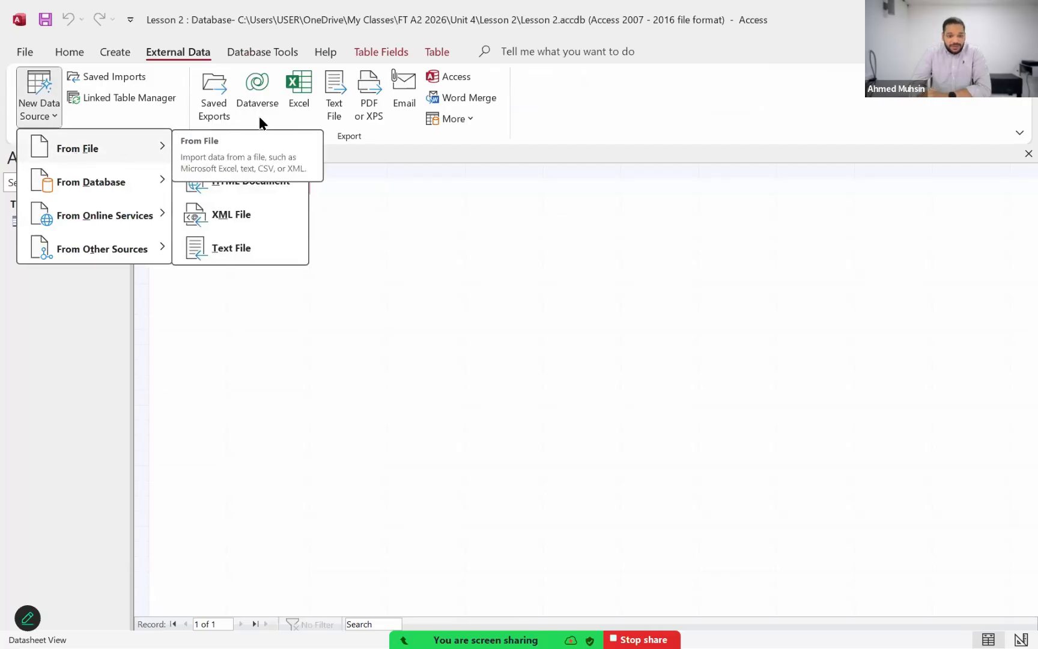
{"action": "left_click", "coordinate": [234, 247]}
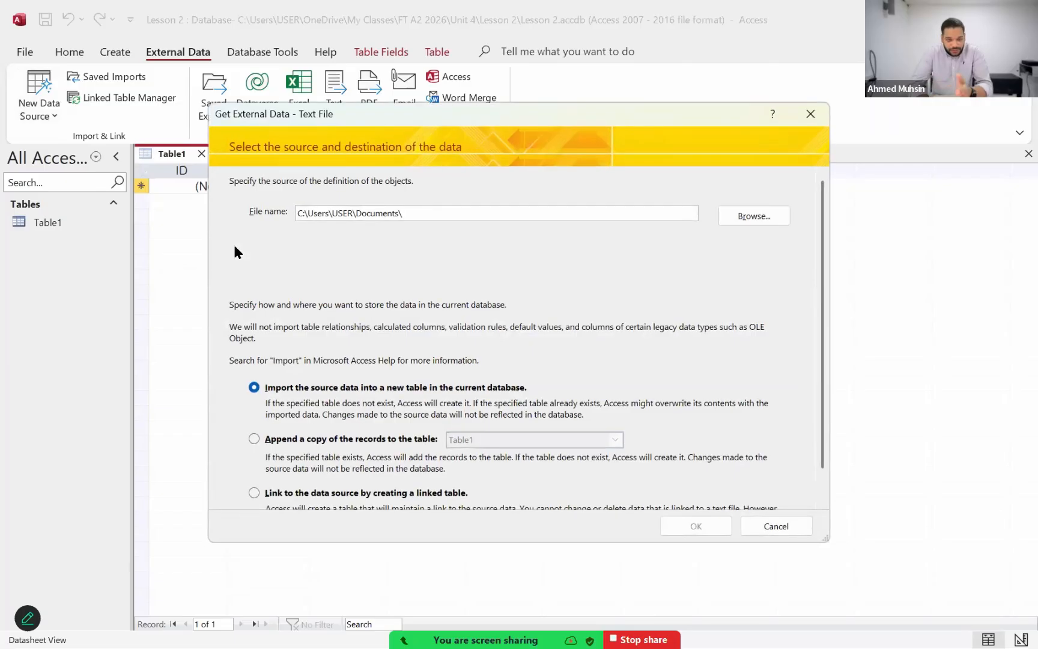
Step: Choose N220SCORE from the Lesson 2 folder as the import source, checking the file name against the exam paper
{"action": "left_click", "coordinate": [731, 223]}
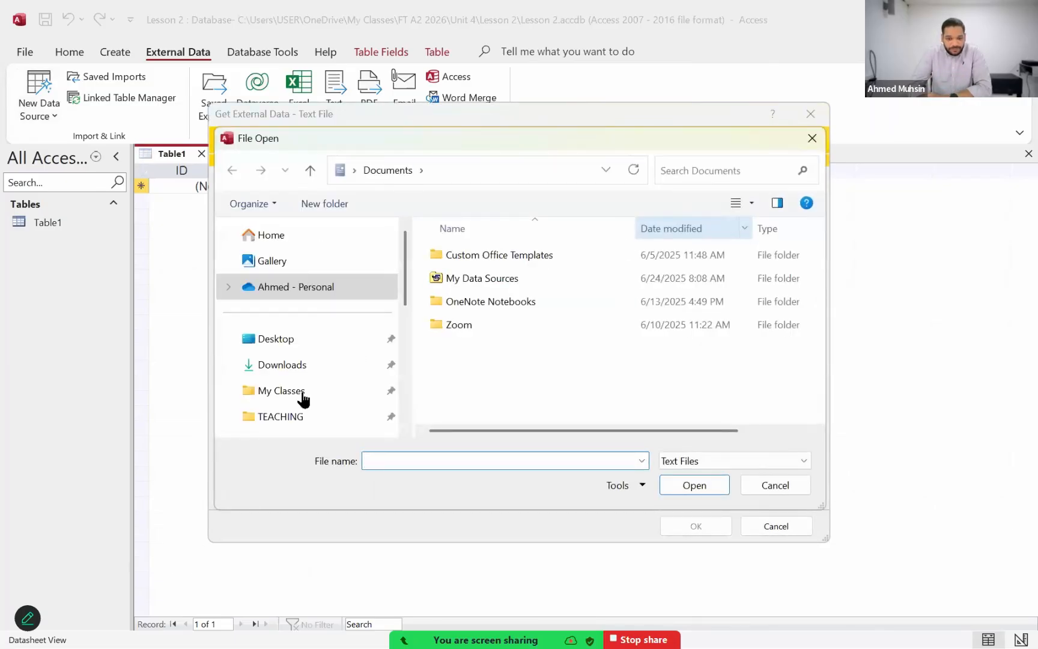
{"action": "scroll", "coordinate": [275, 419], "scroll_direction": "down", "scroll_amount": 1}
{"action": "scroll", "coordinate": [274, 415], "scroll_direction": "down", "scroll_amount": 3}
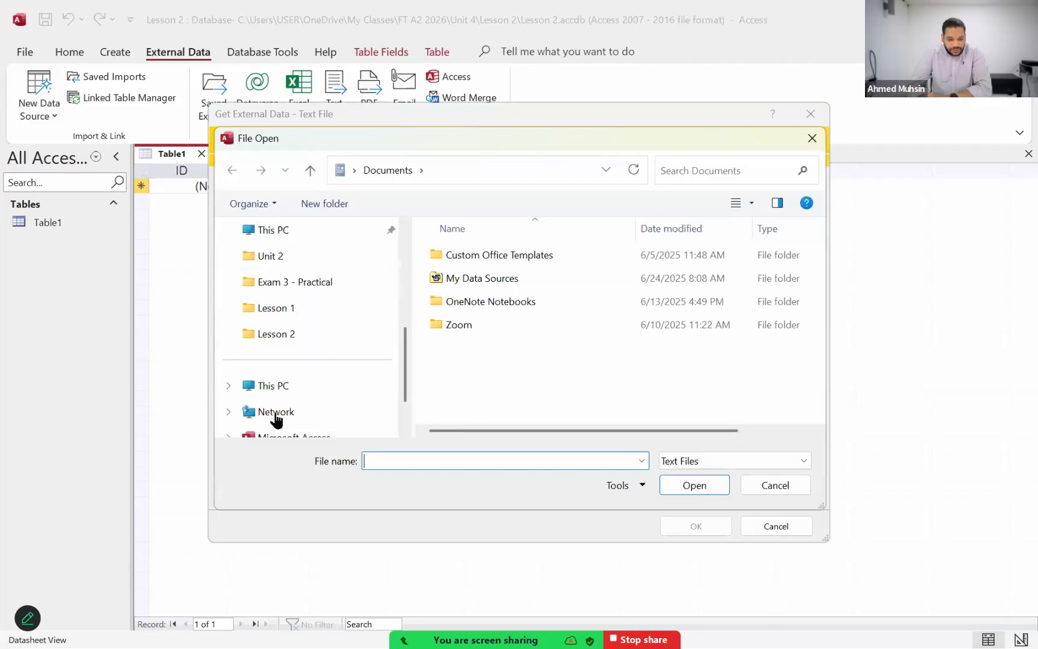
{"action": "left_click", "coordinate": [289, 335]}
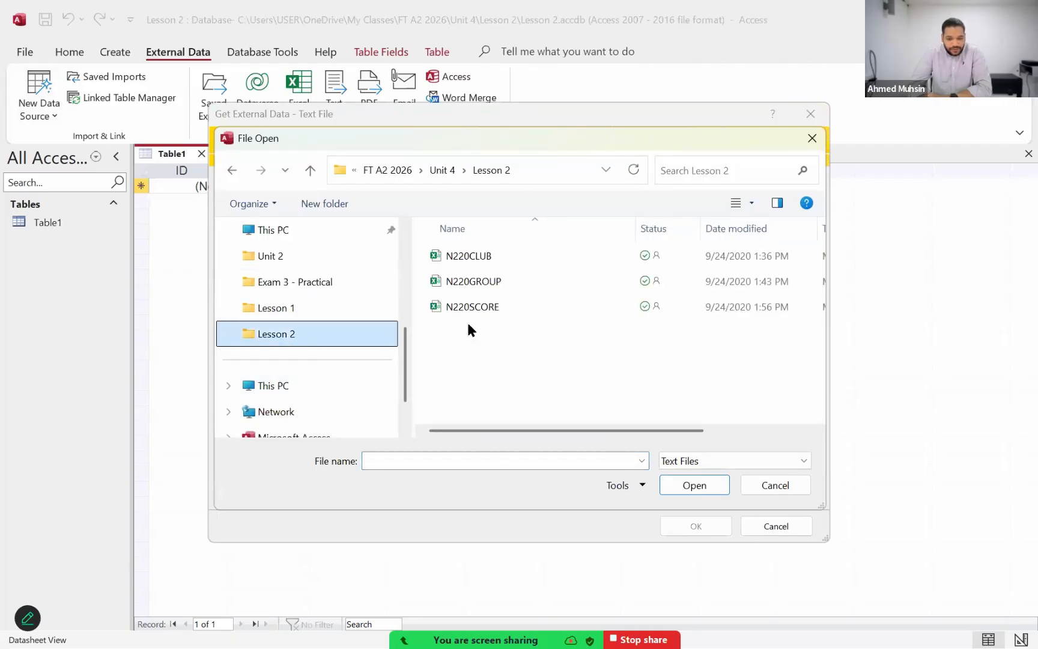
{"action": "left_click", "coordinate": [475, 308]}
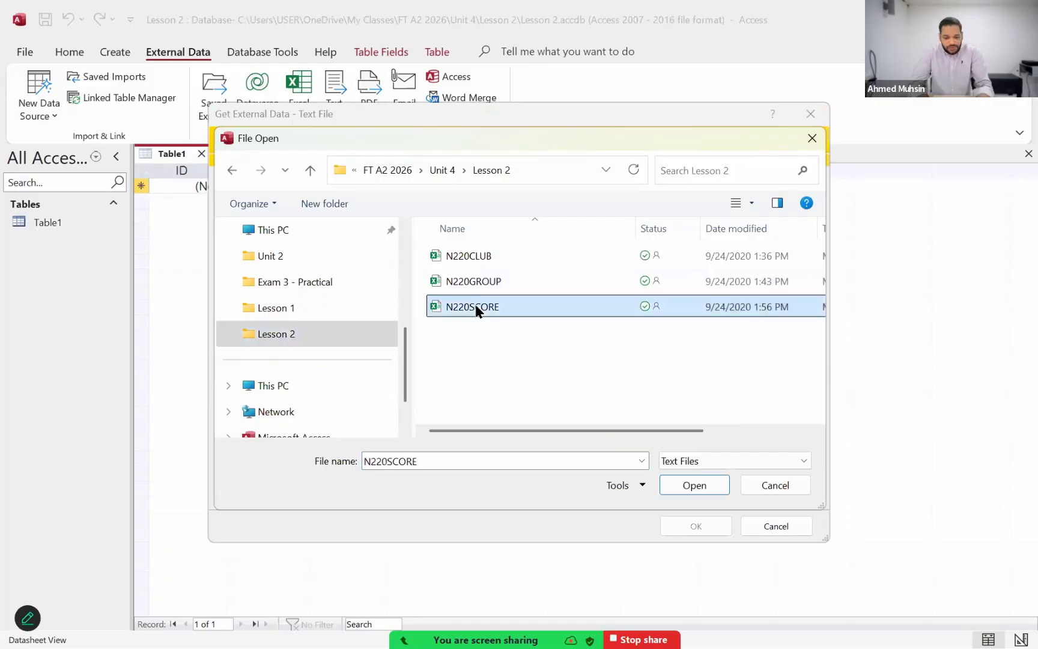
{"action": "key", "text": "alt+Tab"}
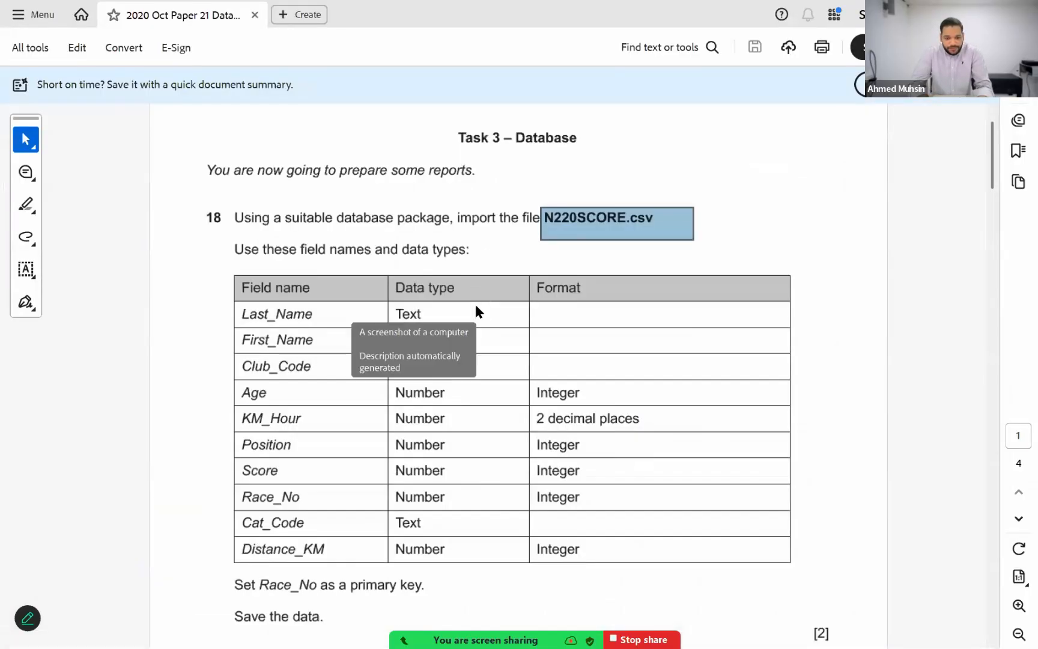
{"action": "key", "text": "alt+Tab"}
{"action": "left_click", "coordinate": [692, 491]}
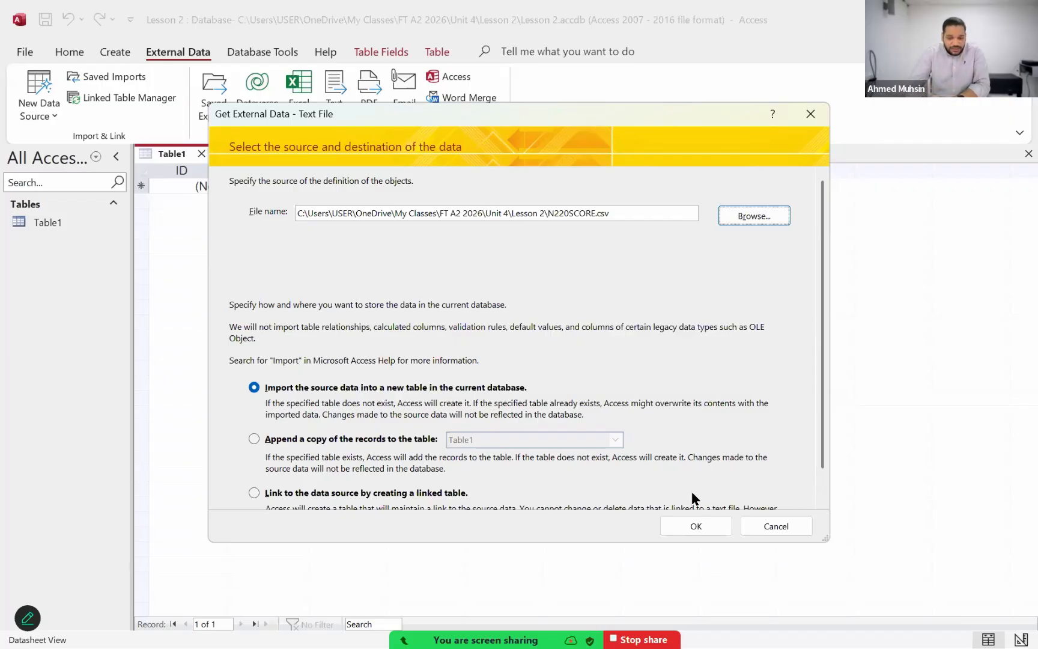
Step: Set up the N220SCORE import into a new table as tab-delimited text, with the first row containing field names
{"action": "left_click", "coordinate": [706, 517]}
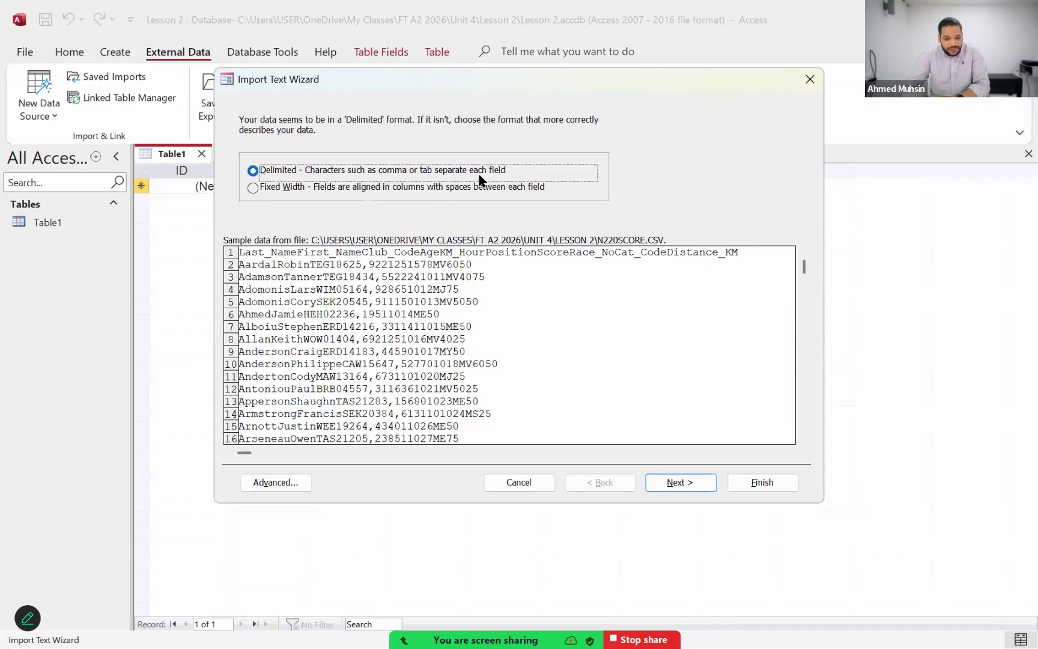
{"action": "left_click", "coordinate": [662, 480]}
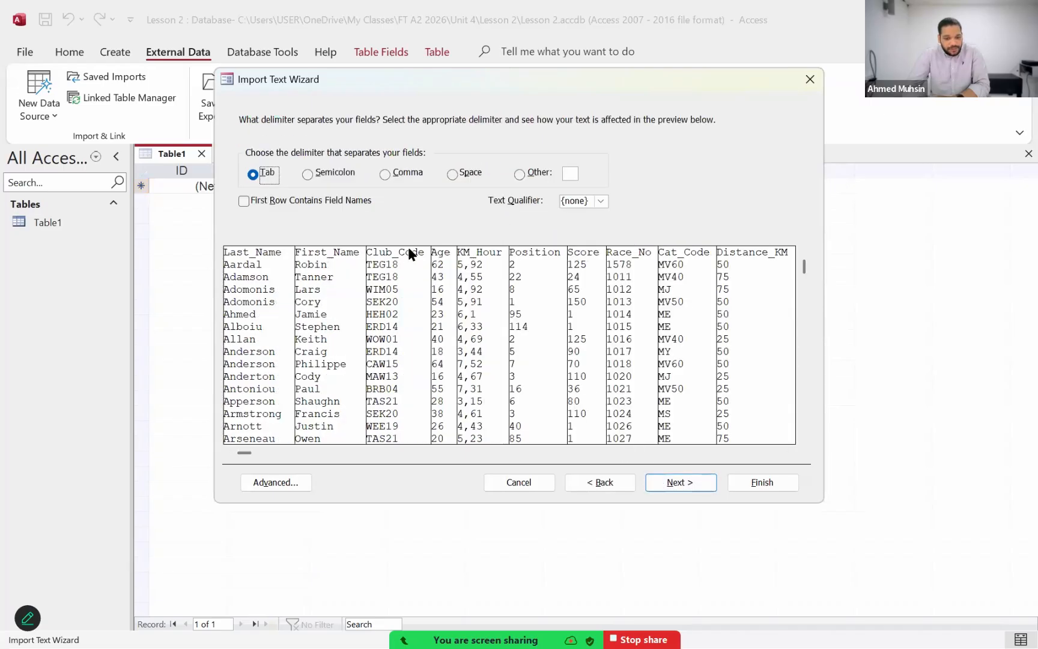
{"action": "left_click", "coordinate": [344, 206]}
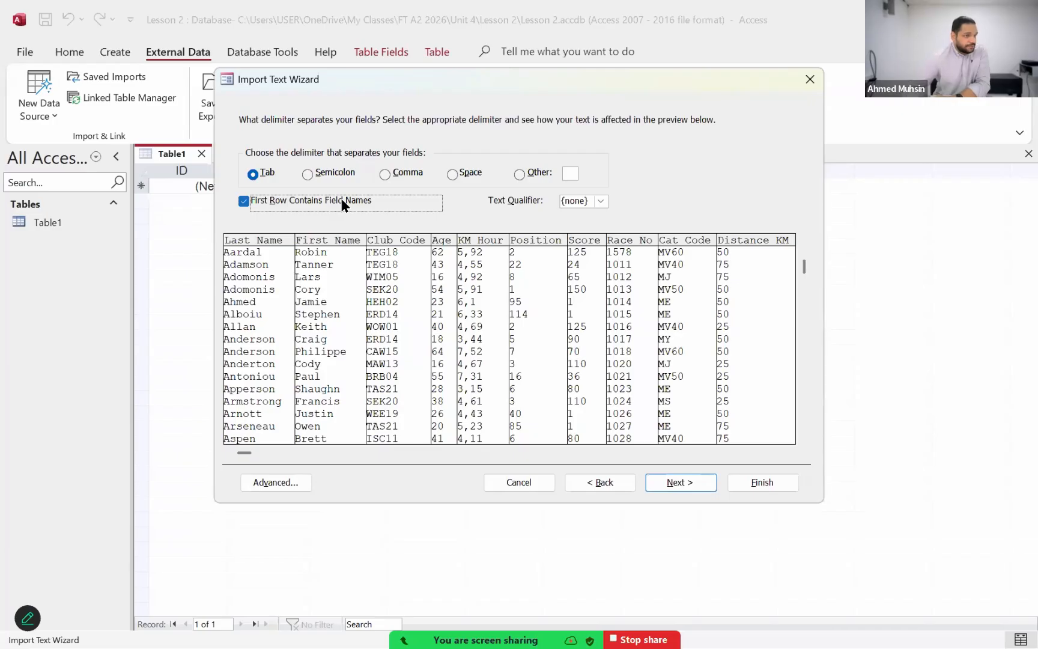
{"action": "left_click", "coordinate": [653, 477]}
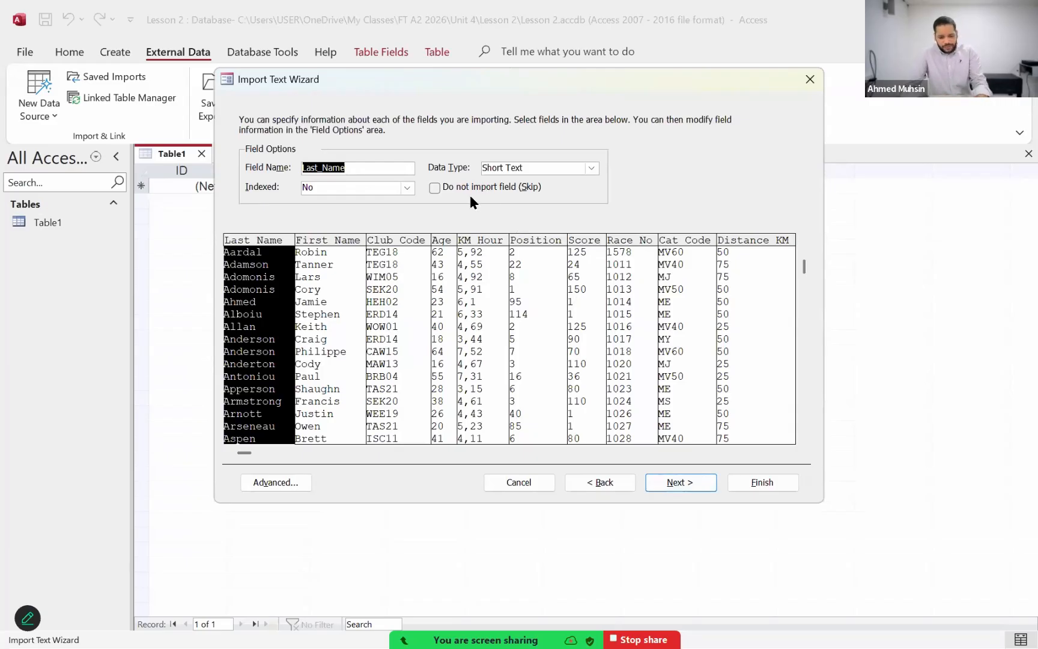
Step: Check question 18's primary key instruction in the exam paper PDF and return to the Access import
{"action": "key", "text": "alt+Tab"}
{"action": "scroll", "coordinate": [431, 303], "scroll_direction": "down", "scroll_amount": 3}
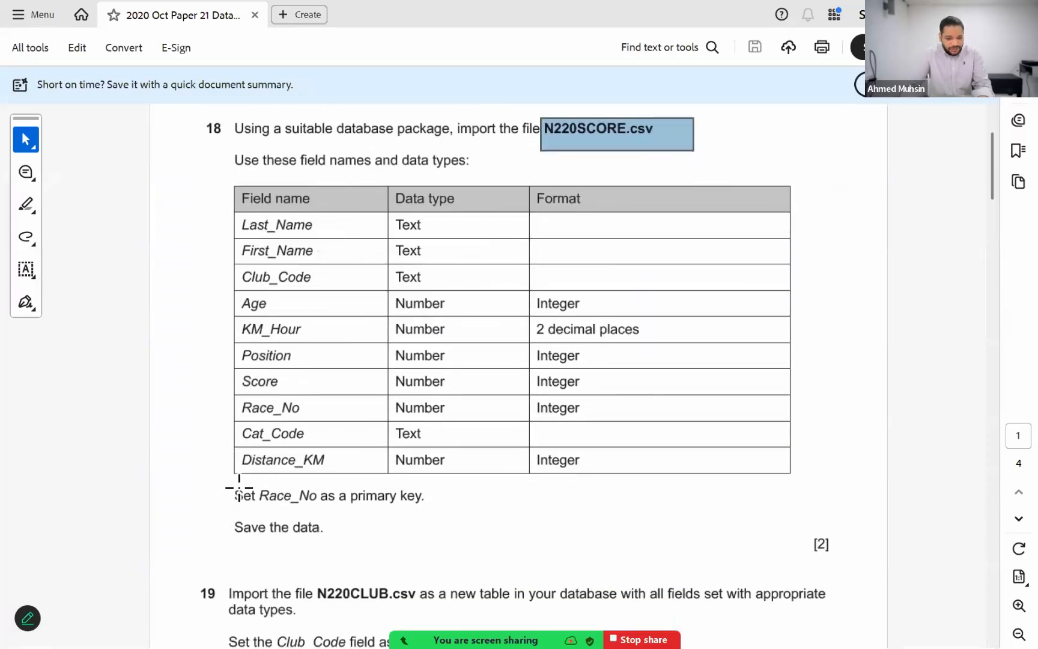
{"action": "left_click_drag", "start_coordinate": [239, 488], "coordinate": [464, 516]}
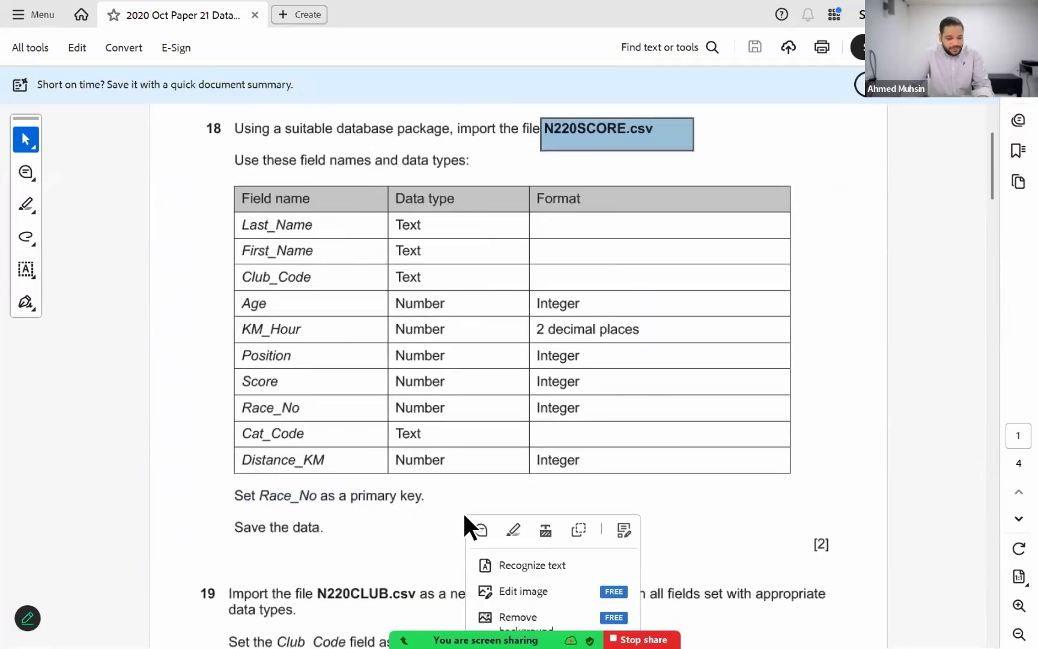
{"action": "key", "text": "alt+Tab"}
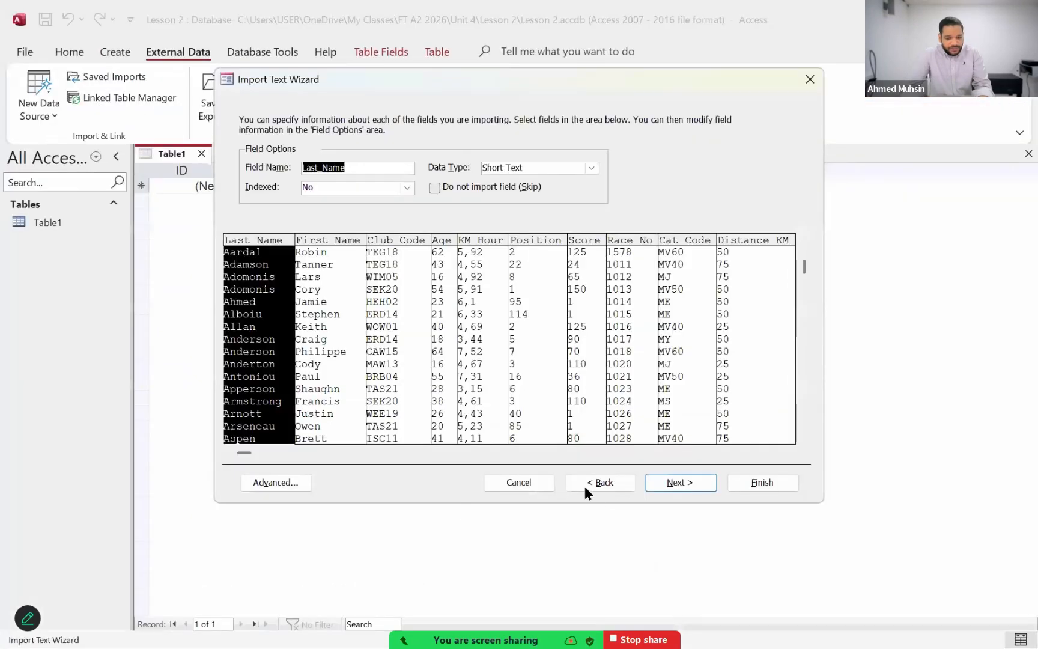
Step: Choose Race_No as the primary key and finish importing into table N220SCORE without saving the import steps
{"action": "left_click", "coordinate": [664, 484]}
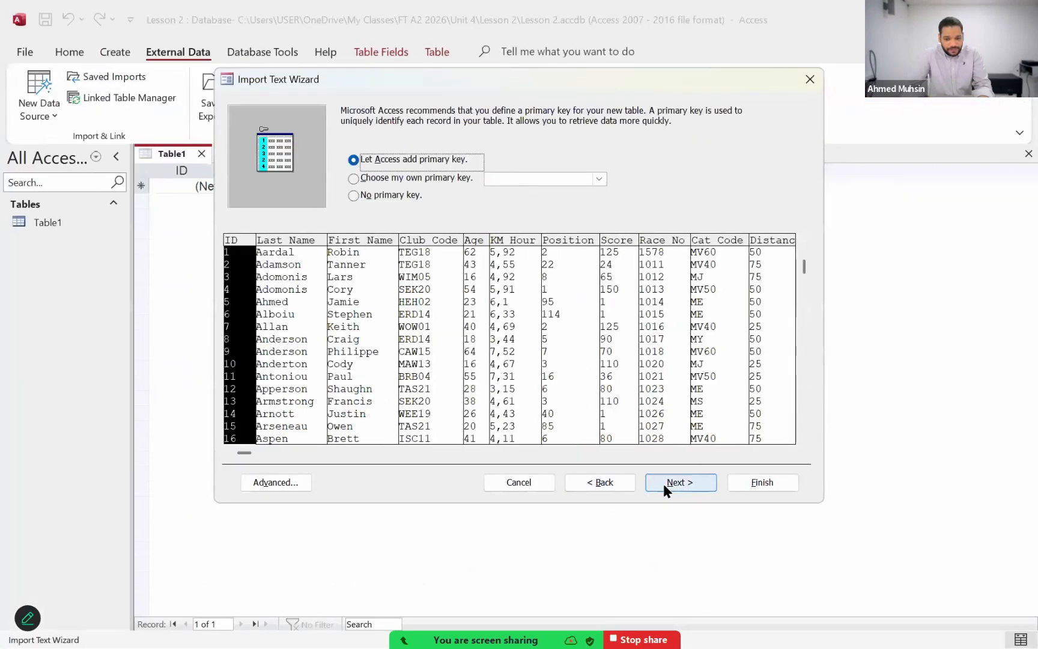
{"action": "left_click", "coordinate": [424, 184]}
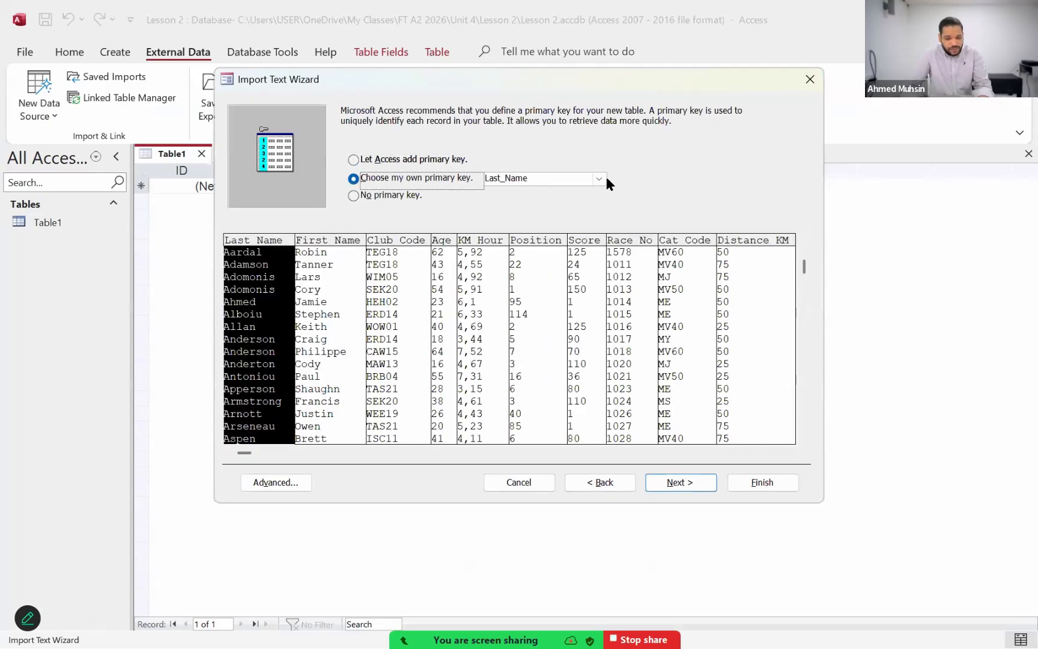
{"action": "left_click", "coordinate": [600, 179]}
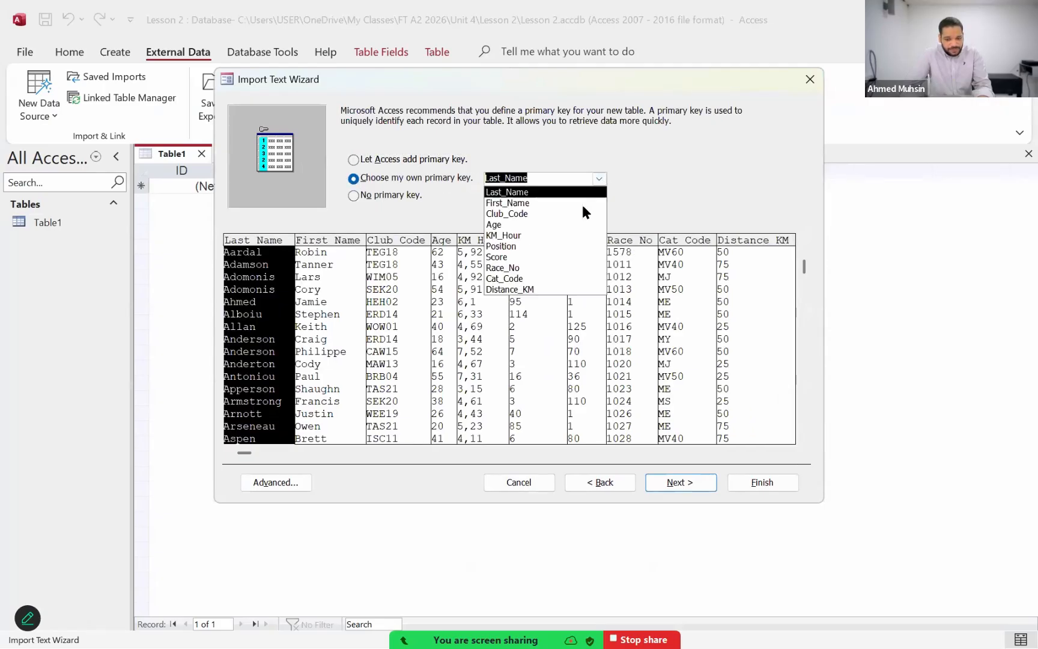
{"action": "left_click", "coordinate": [559, 269]}
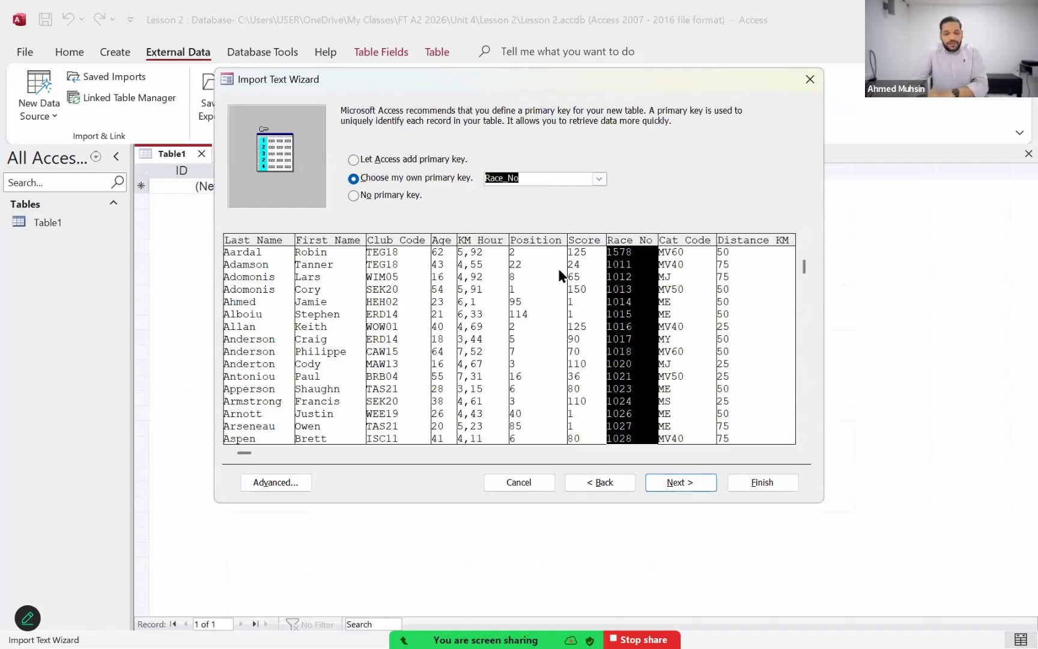
{"action": "left_click", "coordinate": [681, 482]}
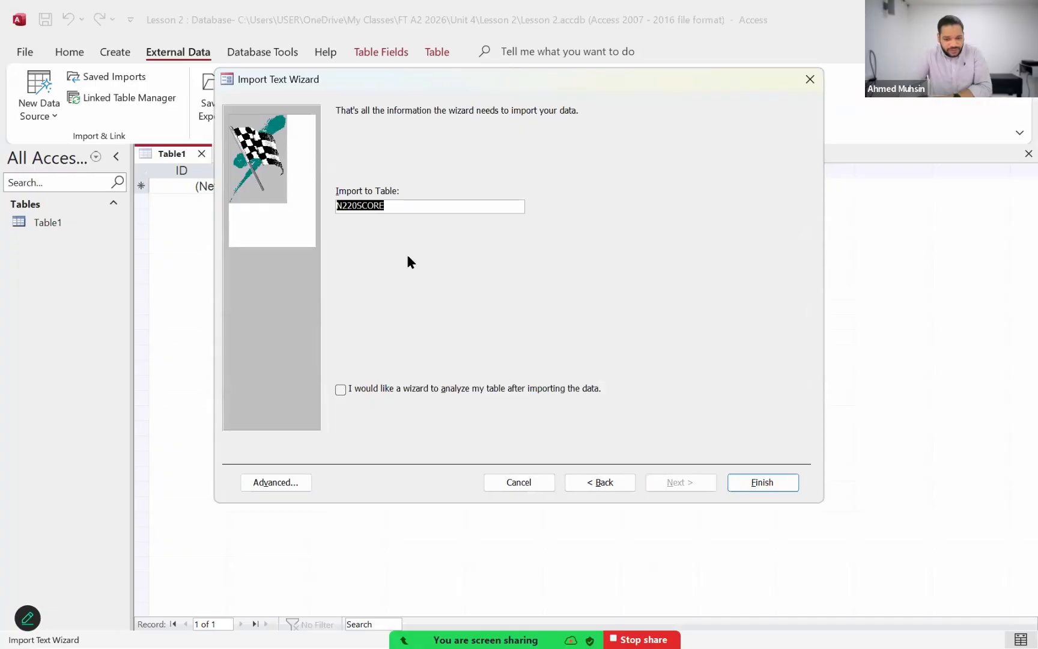
{"action": "left_click", "coordinate": [761, 482]}
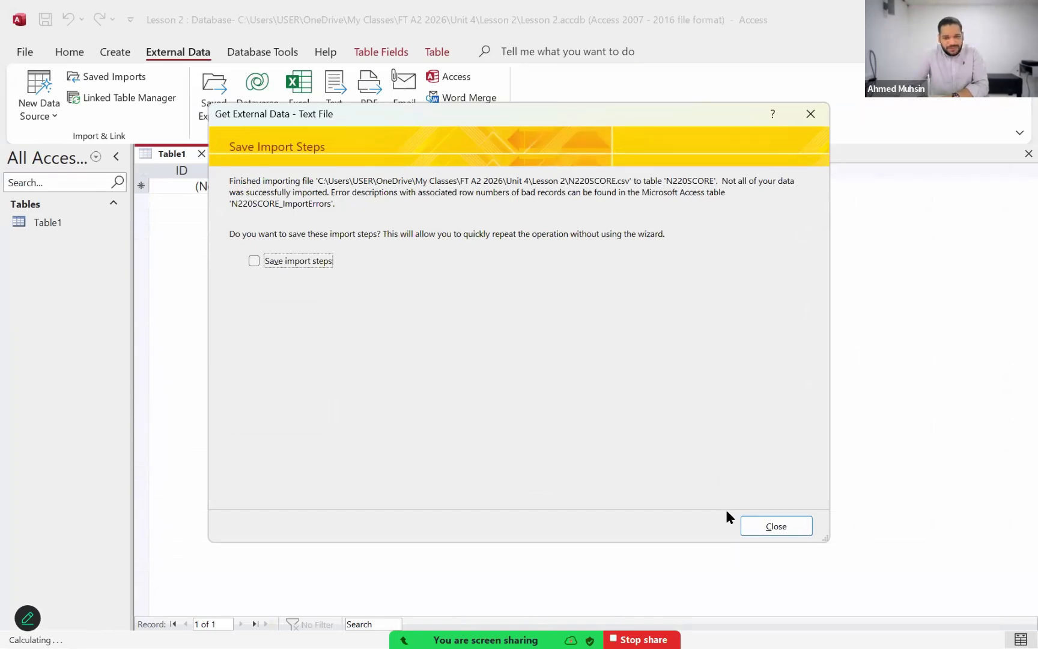
{"action": "left_click", "coordinate": [751, 521]}
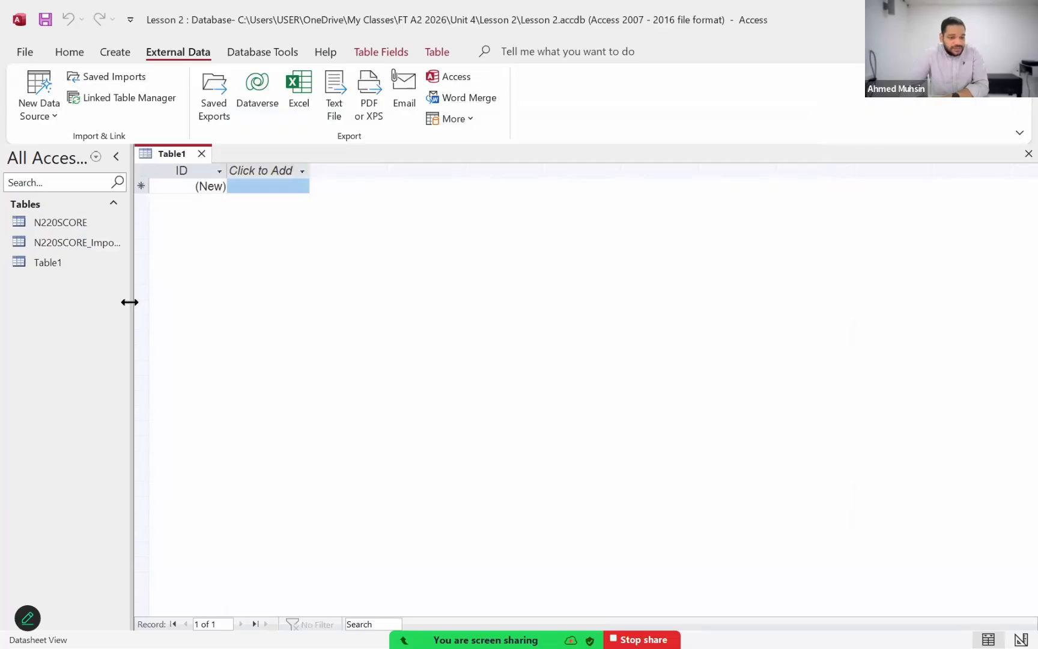
Step: Widen the object list, open N220SCORE_ImportErrors, widen its Error and Field columns, and examine the listed import errors
{"action": "left_click_drag", "start_coordinate": [130, 299], "coordinate": [237, 350]}
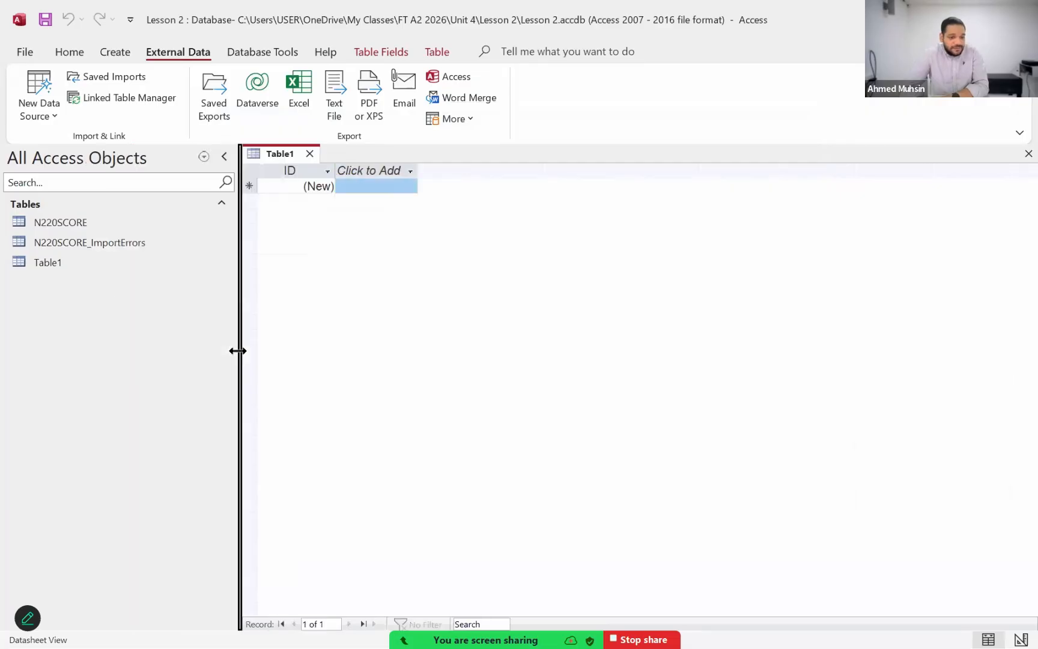
{"action": "double_click", "coordinate": [137, 249]}
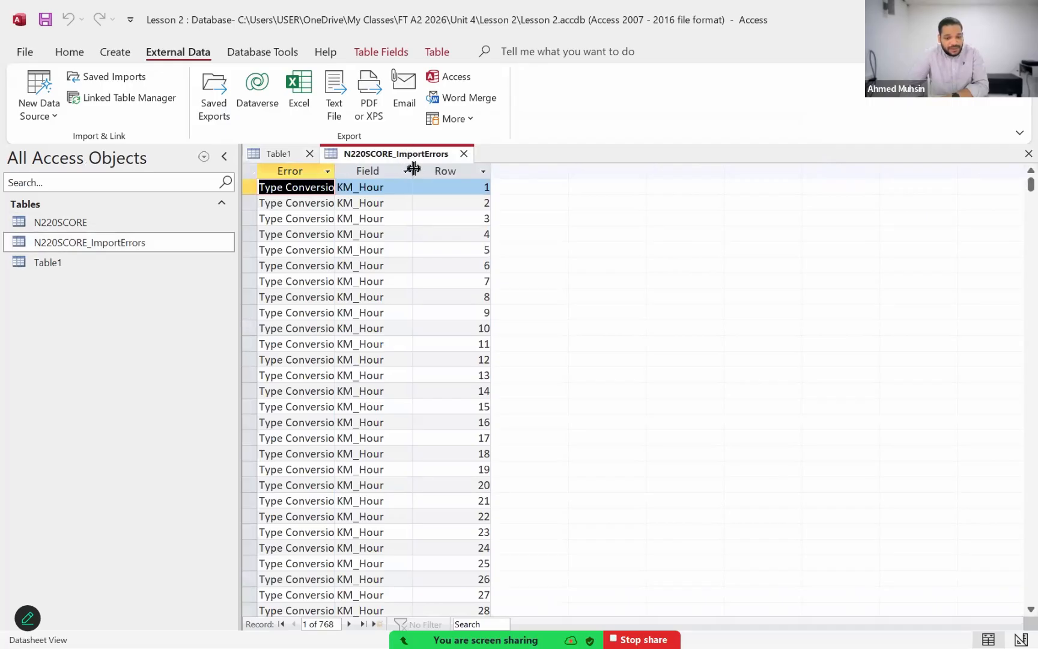
{"action": "left_click_drag", "start_coordinate": [413, 172], "coordinate": [514, 183]}
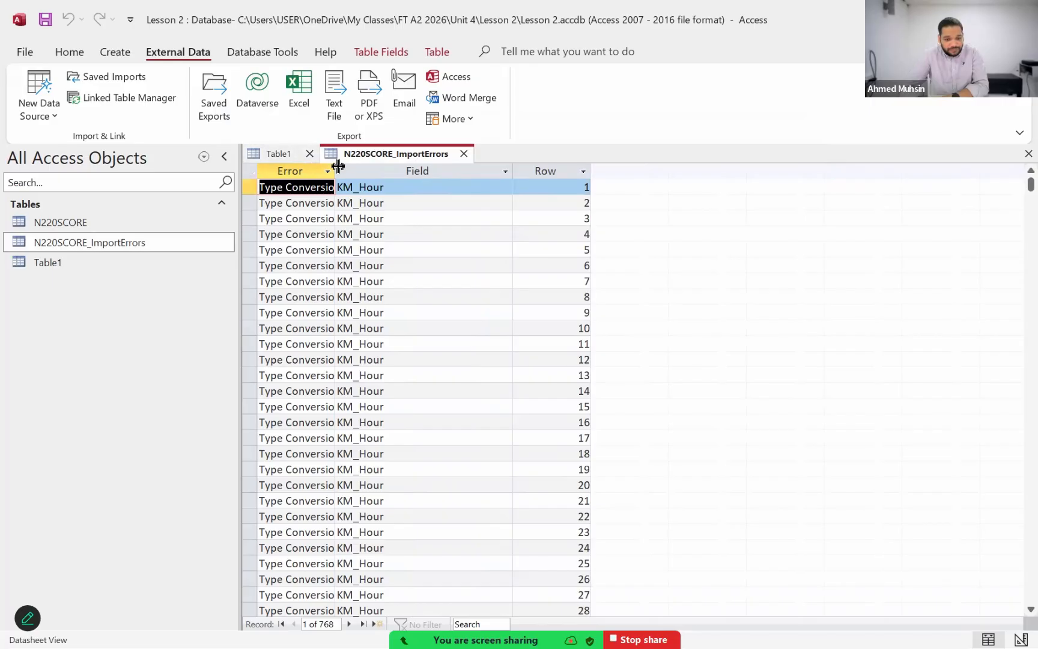
{"action": "left_click_drag", "start_coordinate": [338, 167], "coordinate": [423, 180]}
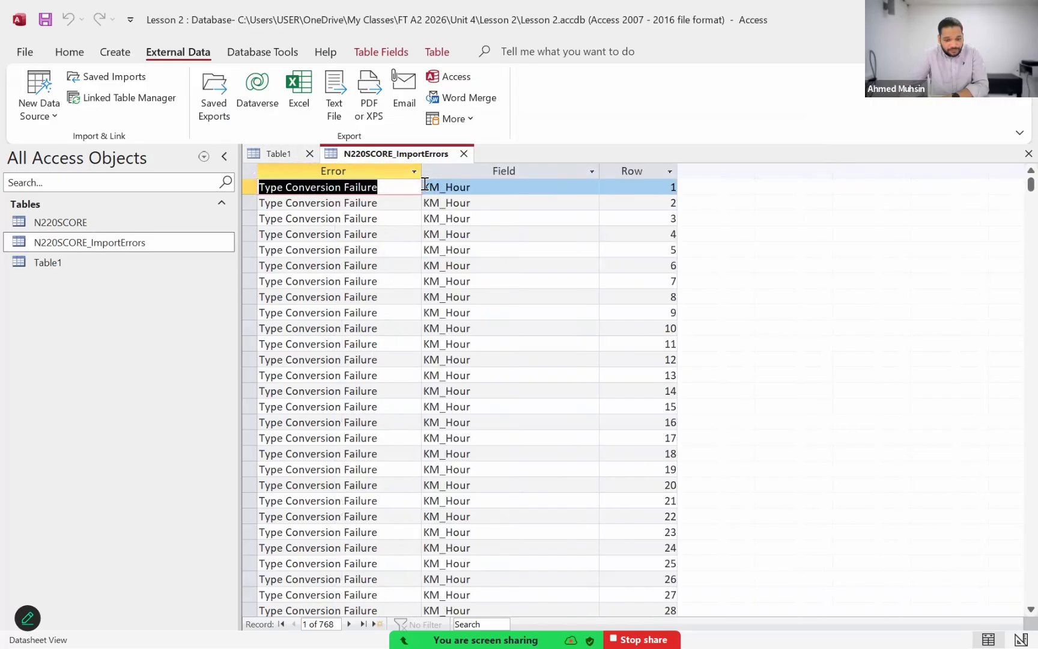
{"action": "scroll", "coordinate": [468, 242], "scroll_direction": "down", "scroll_amount": 5}
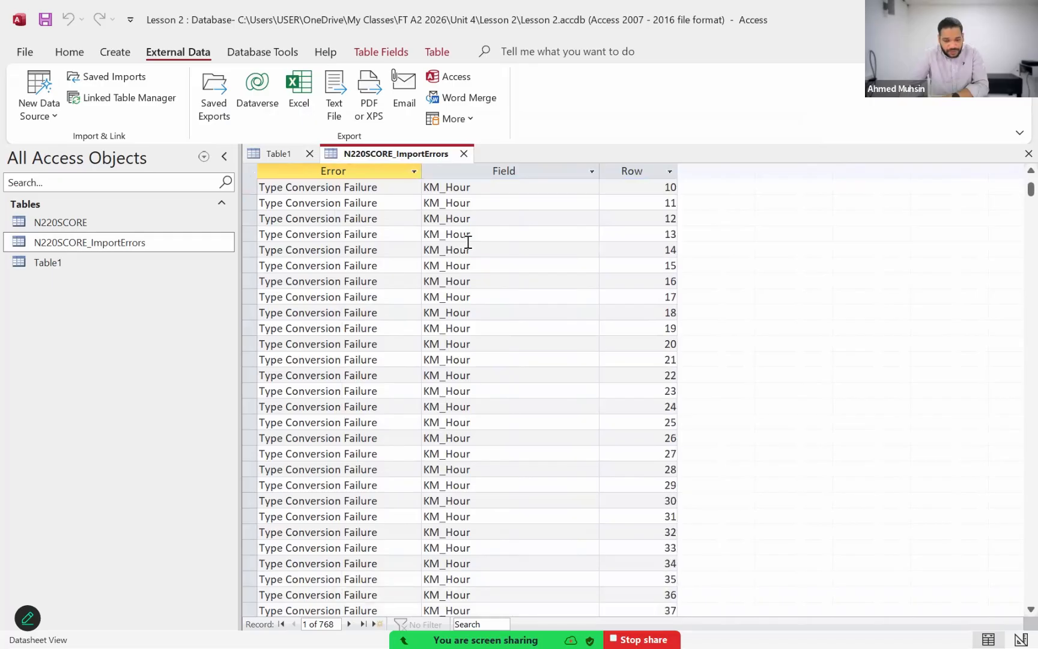
{"action": "scroll", "coordinate": [555, 380], "scroll_direction": "down", "scroll_amount": 4}
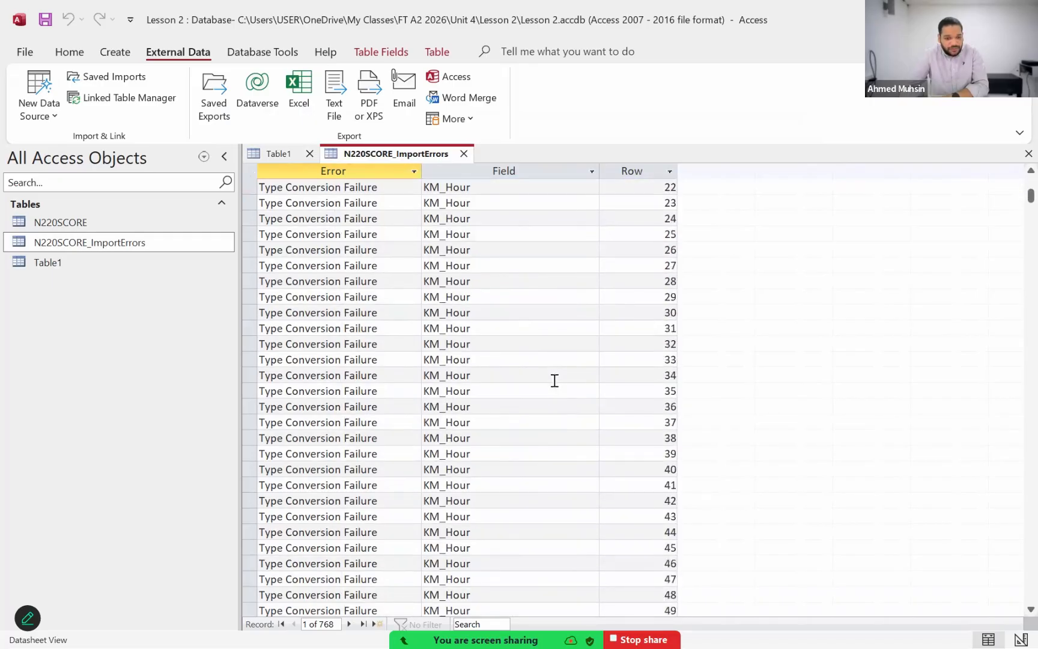
{"action": "scroll", "coordinate": [554, 381], "scroll_direction": "down", "scroll_amount": 2}
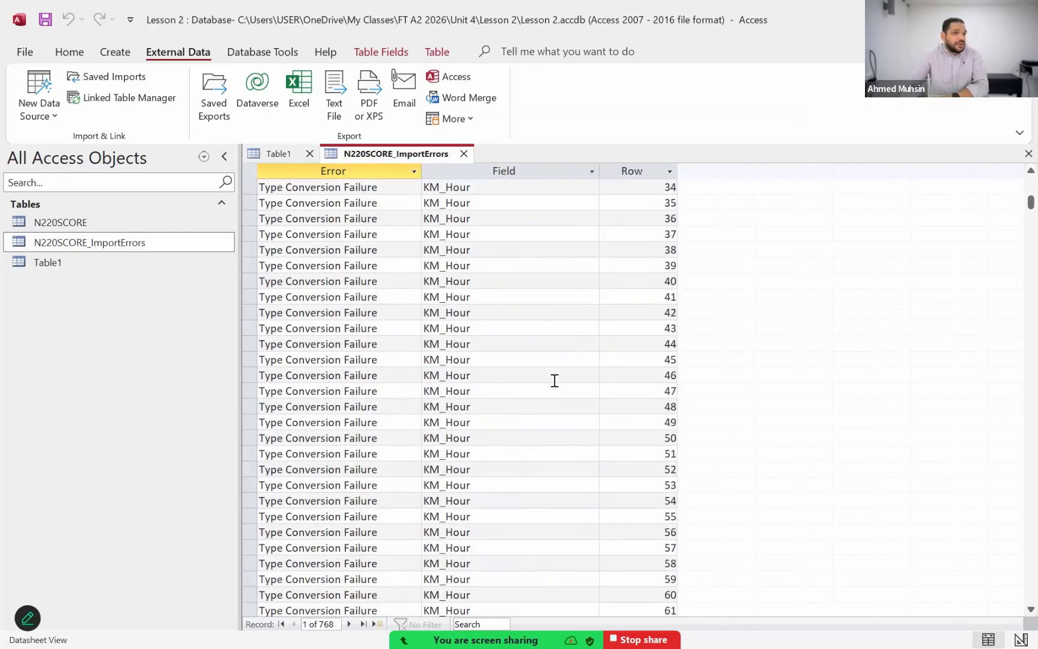
{"action": "scroll", "coordinate": [555, 380], "scroll_direction": "up", "scroll_amount": 11}
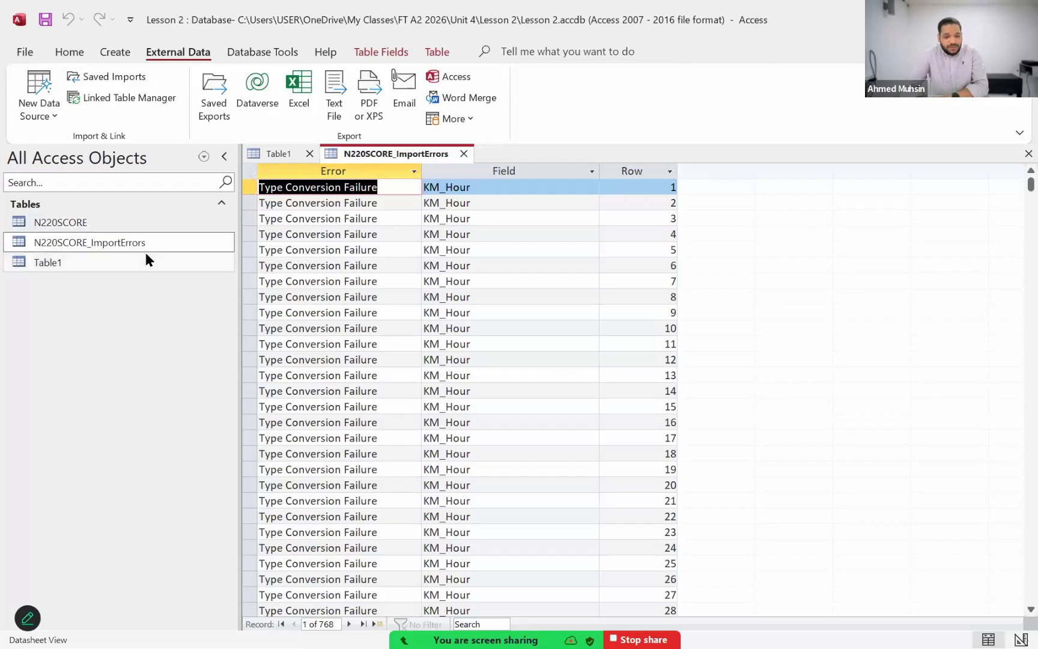
Step: Check the data type and format required for KM_Hour in the exam paper PDF and return to Access
{"action": "key", "text": "alt+Tab"}
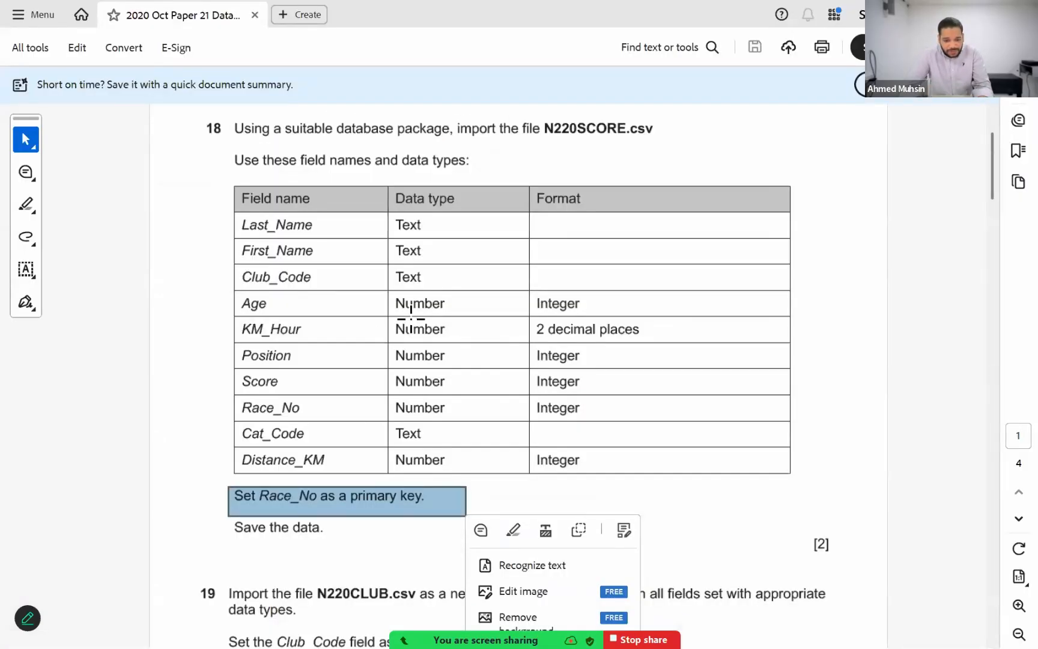
{"action": "left_click_drag", "start_coordinate": [394, 330], "coordinate": [751, 343]}
{"action": "key", "text": "alt+Tab"}
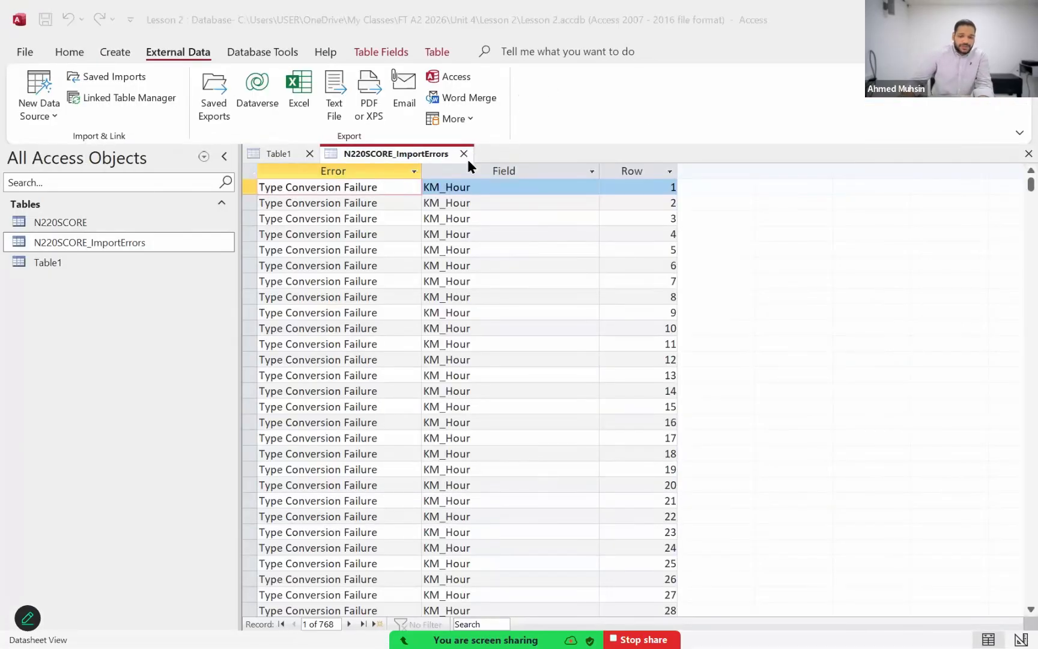
Step: Close the import errors table and delete both the N220SCORE and N220SCORE_ImportErrors tables from the database
{"action": "left_click", "coordinate": [467, 154]}
{"action": "left_click", "coordinate": [527, 377]}
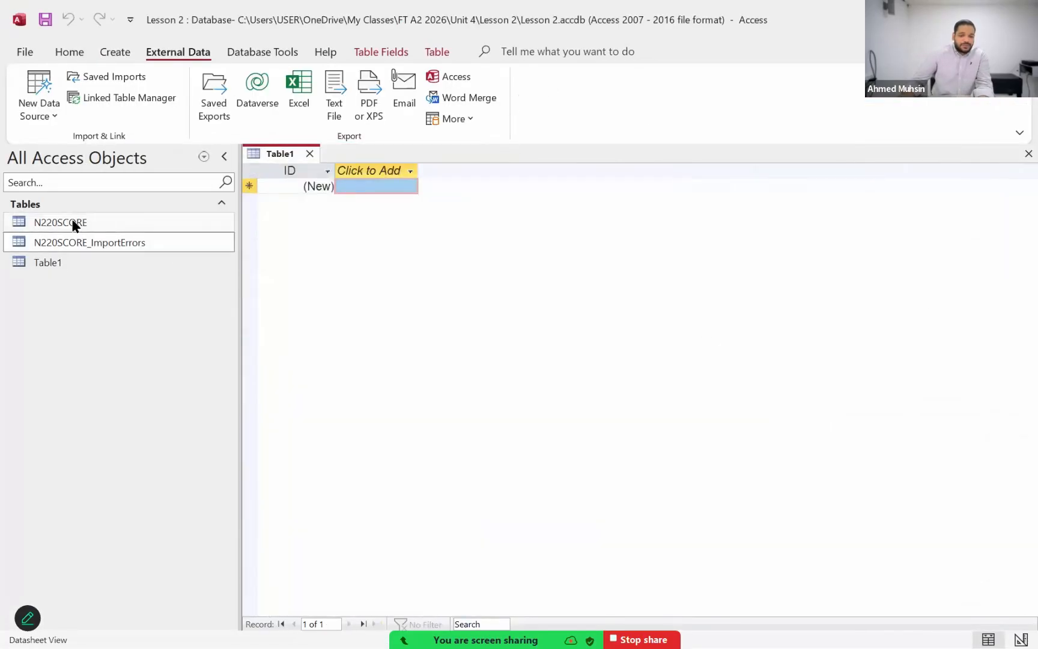
{"action": "right_click", "coordinate": [54, 219]}
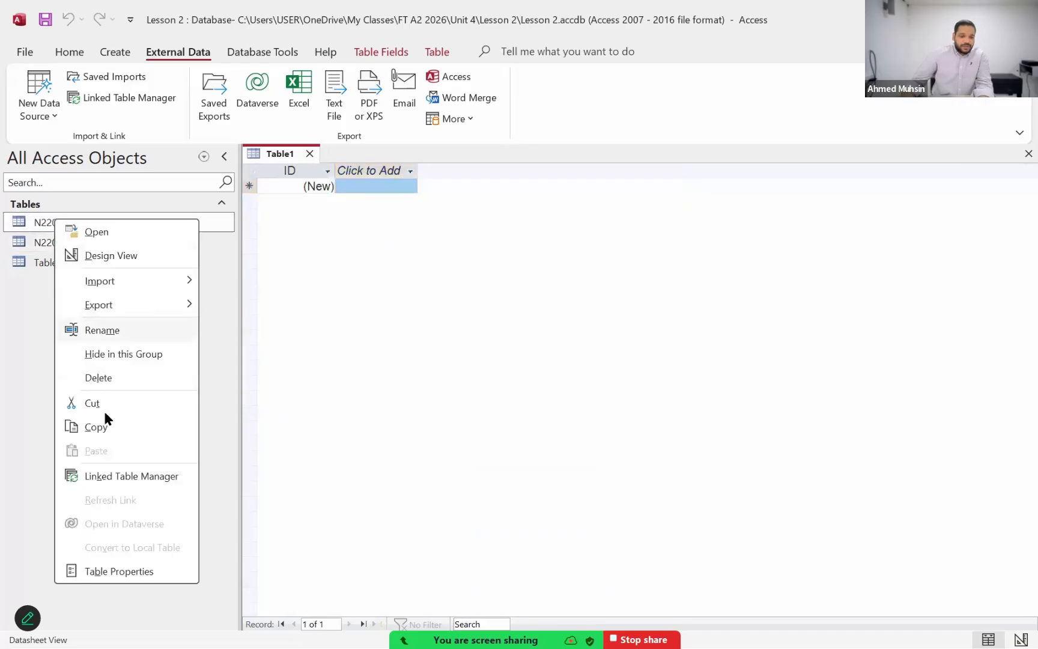
{"action": "left_click", "coordinate": [100, 379]}
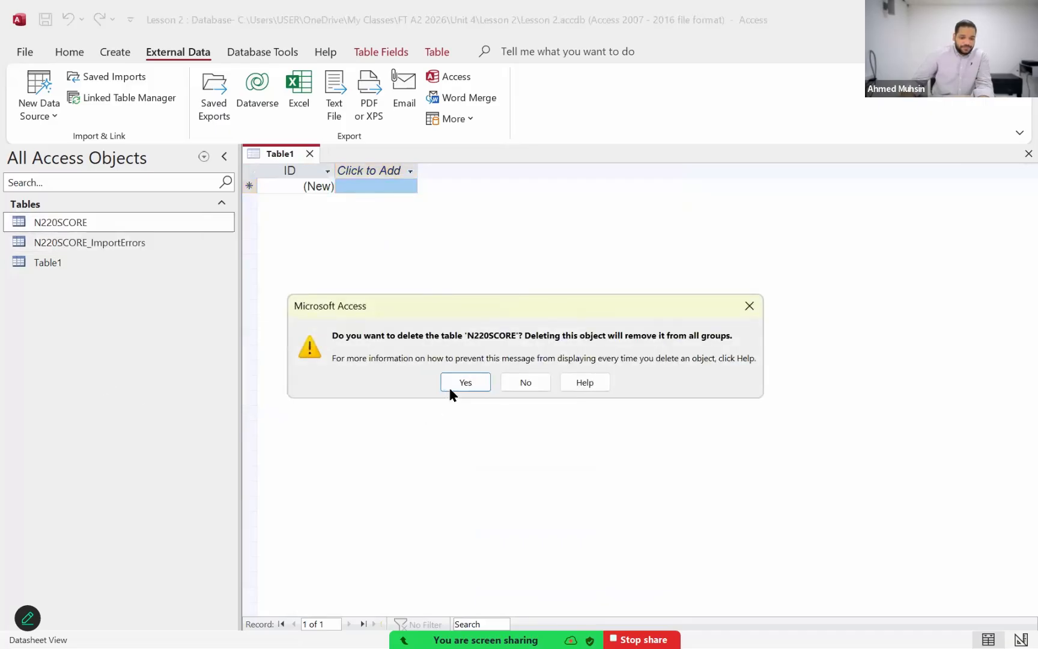
{"action": "left_click", "coordinate": [465, 383]}
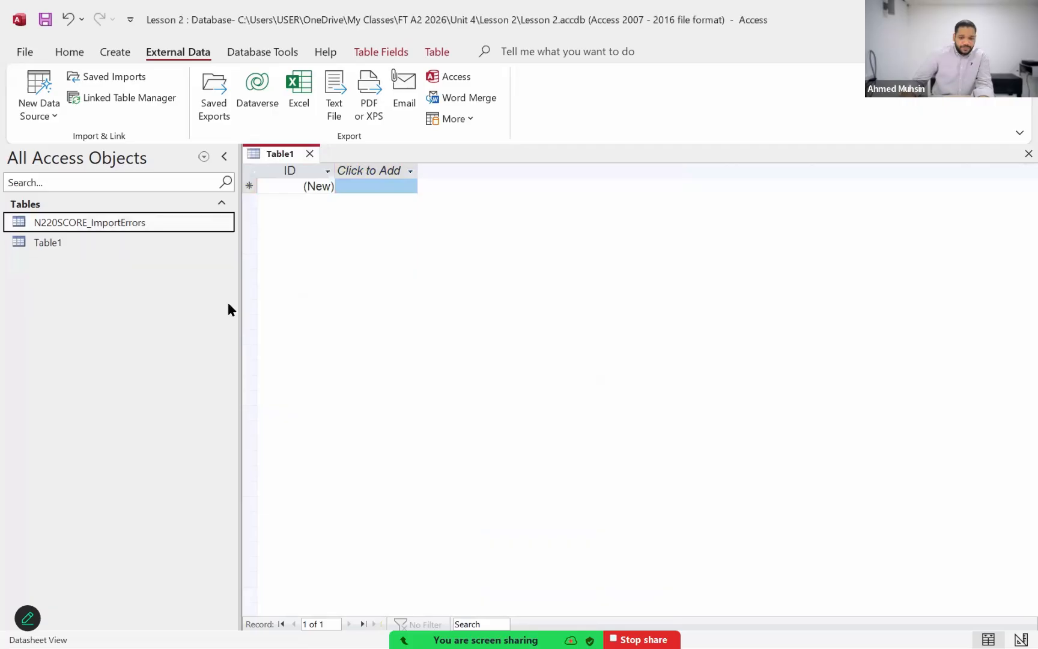
{"action": "right_click", "coordinate": [121, 227]}
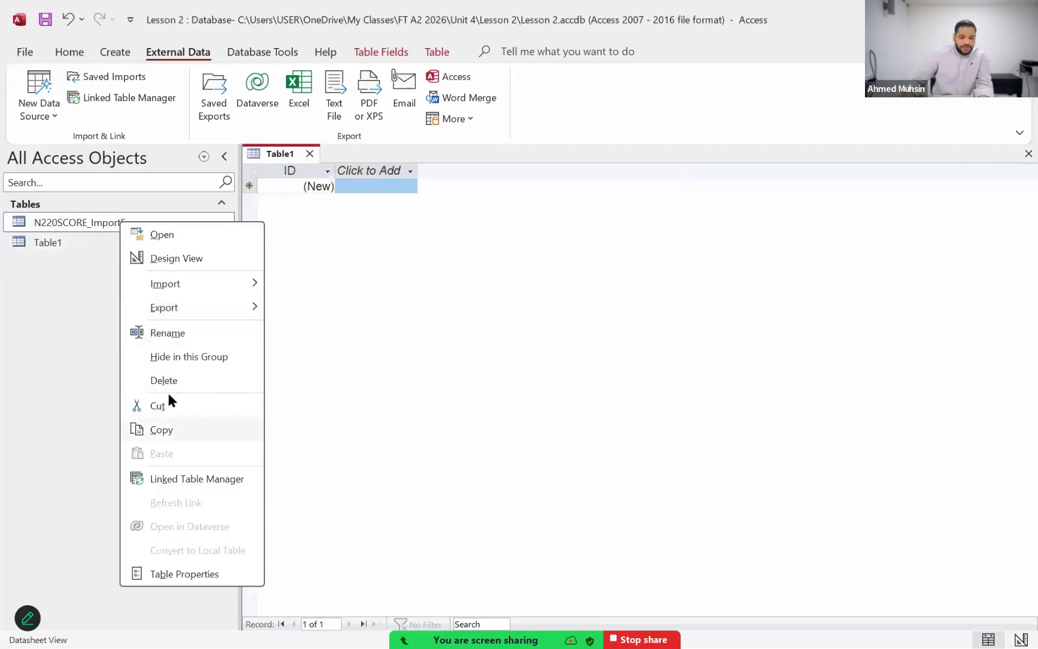
{"action": "left_click", "coordinate": [169, 383]}
{"action": "left_click", "coordinate": [452, 385]}
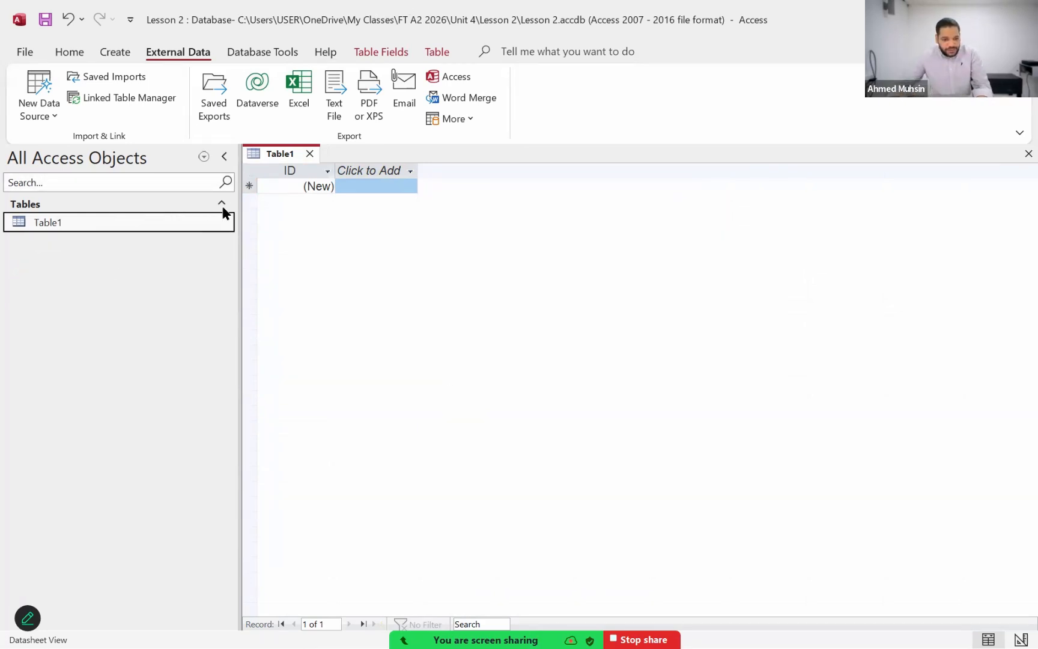
Step: Narrow the object list and start a text file import of N220SCORE.csv from the Lesson 2 folder into a new table
{"action": "left_click_drag", "start_coordinate": [166, 197], "coordinate": [157, 198]}
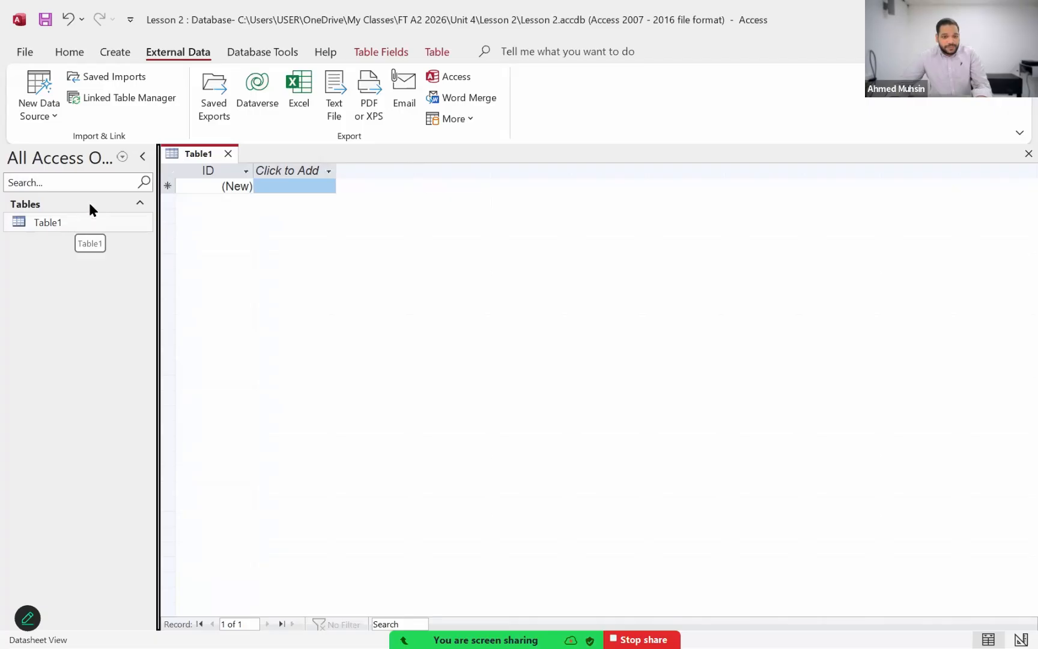
{"action": "left_click", "coordinate": [38, 120]}
{"action": "mouse_move", "coordinate": [78, 149]}
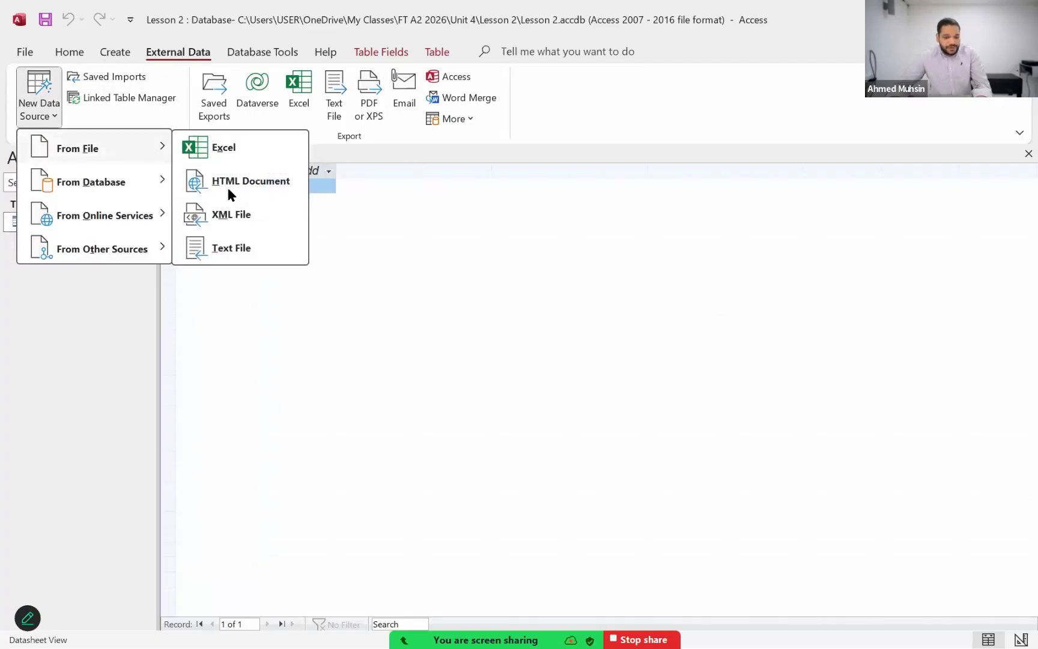
{"action": "left_click", "coordinate": [168, 59]}
{"action": "left_click", "coordinate": [42, 116]}
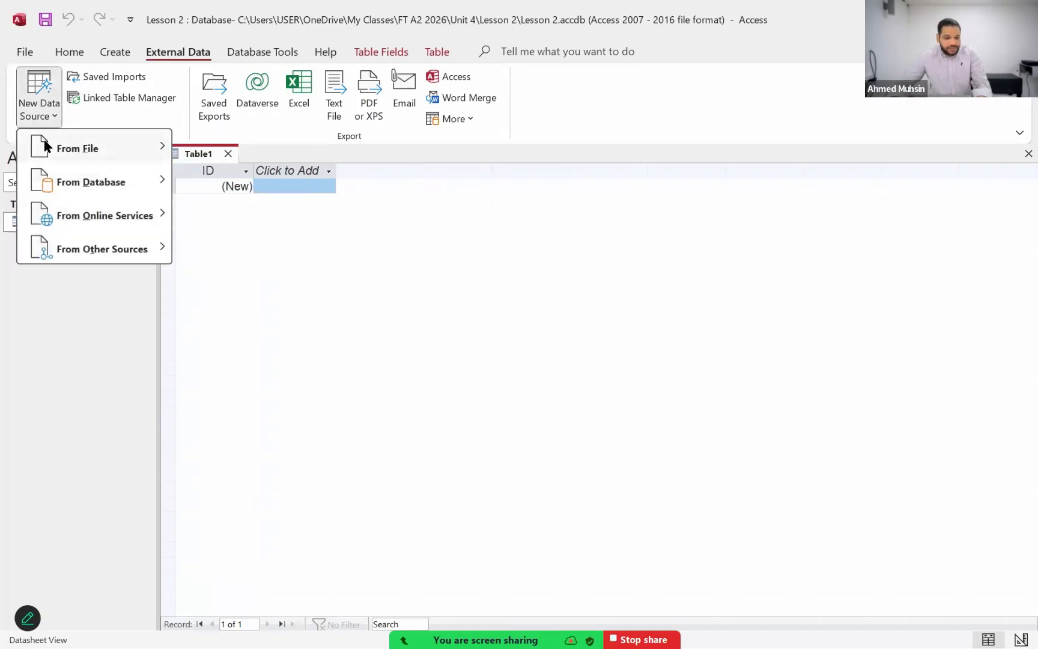
{"action": "mouse_move", "coordinate": [139, 146]}
{"action": "left_click", "coordinate": [218, 248]}
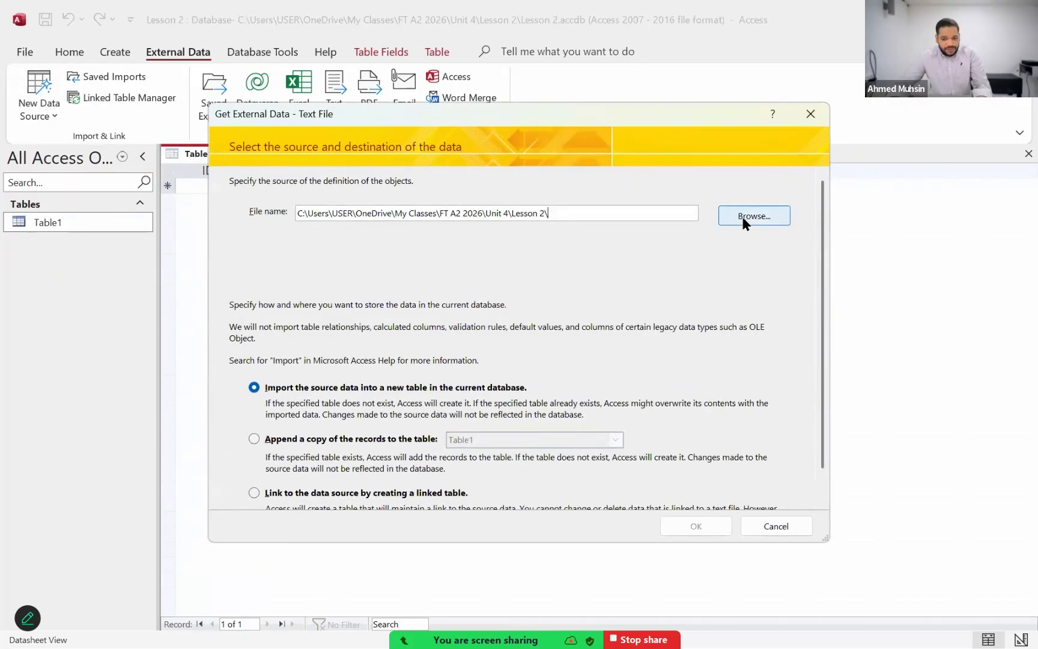
{"action": "left_click", "coordinate": [742, 216]}
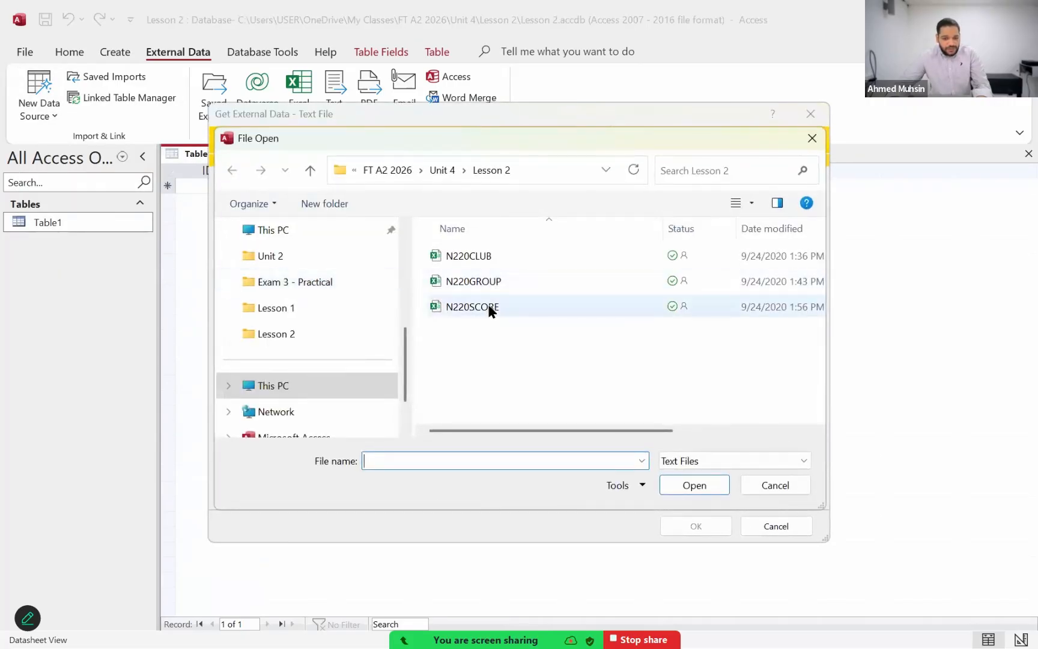
{"action": "left_click", "coordinate": [488, 307]}
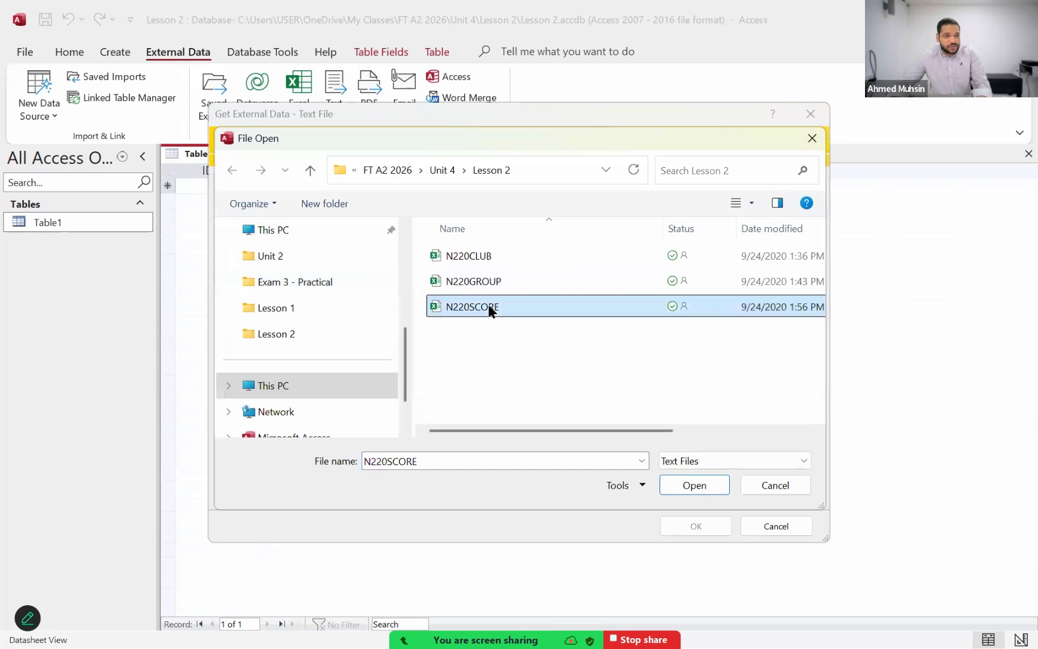
{"action": "left_click", "coordinate": [721, 478]}
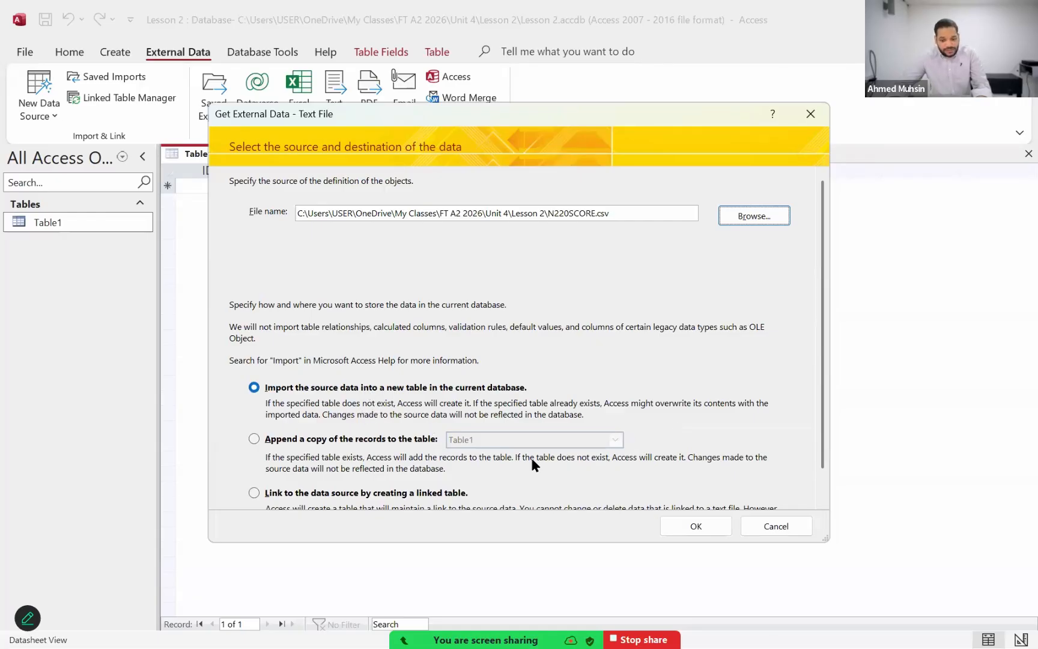
{"action": "left_click", "coordinate": [663, 523]}
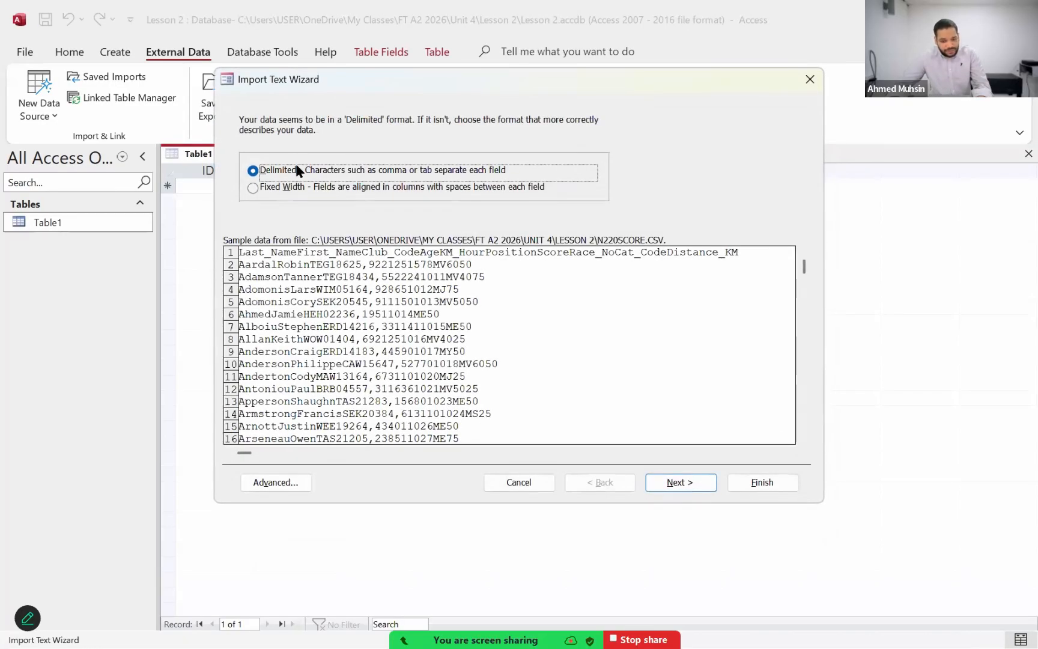
Step: Keep the tab-delimited format, treat the first row as field names, and proceed to the field options
{"action": "left_click", "coordinate": [654, 479]}
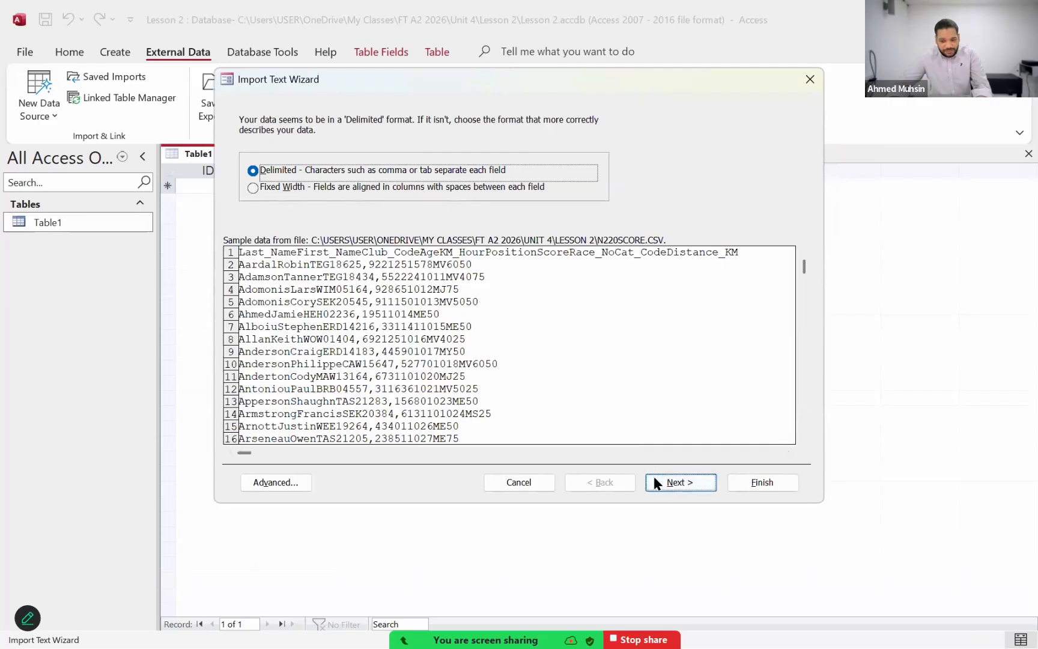
{"action": "left_click", "coordinate": [343, 203]}
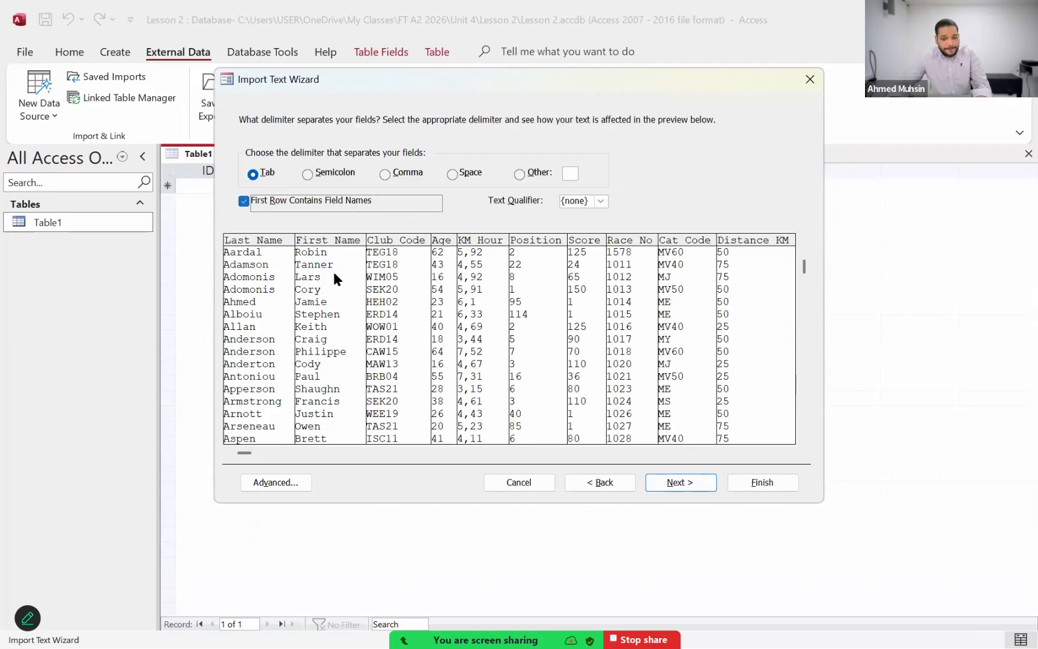
{"action": "left_click", "coordinate": [299, 486]}
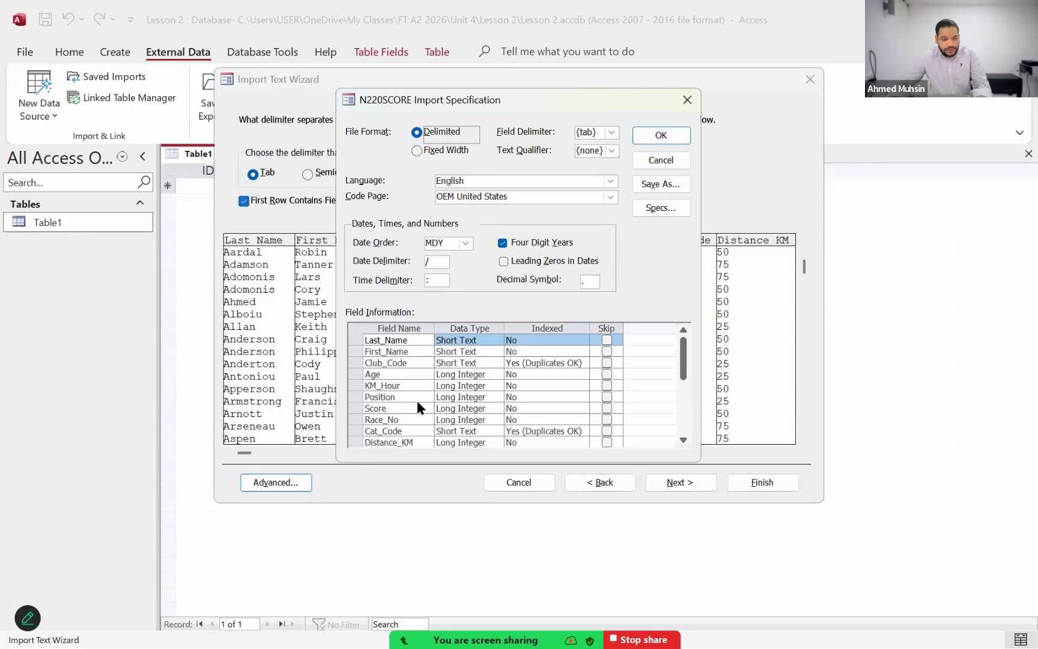
{"action": "left_click", "coordinate": [648, 158]}
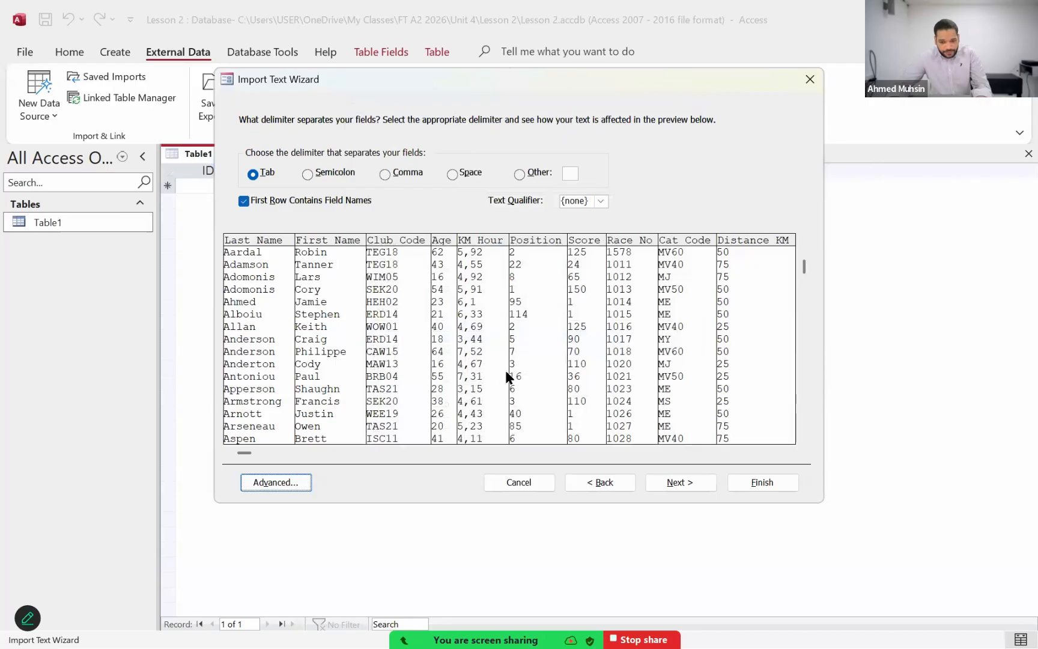
{"action": "left_click", "coordinate": [684, 482]}
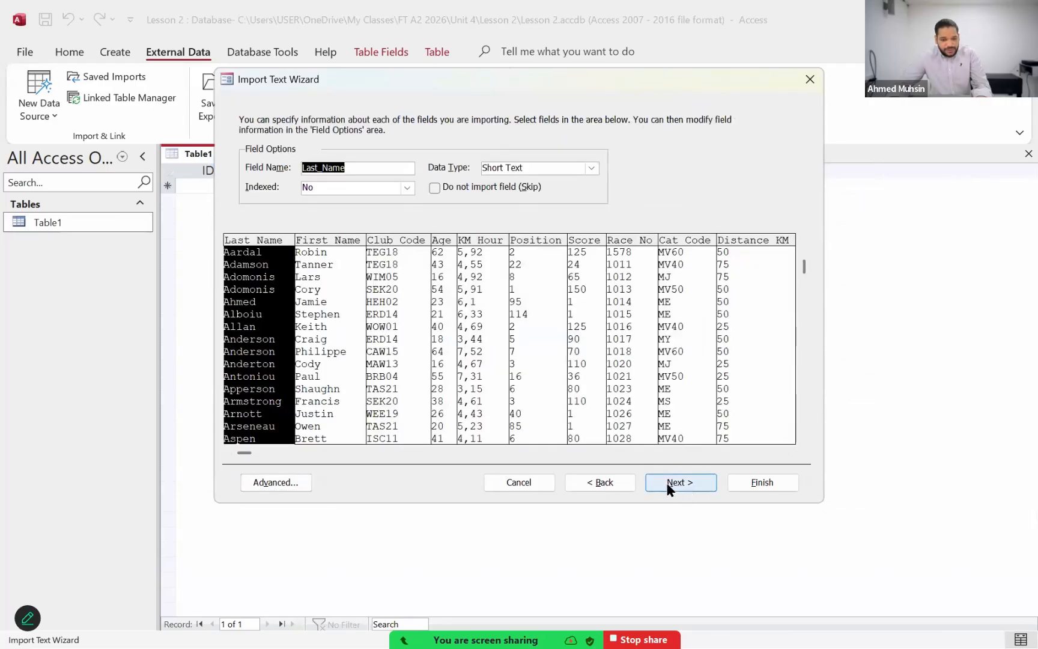
{"action": "left_click", "coordinate": [604, 481]}
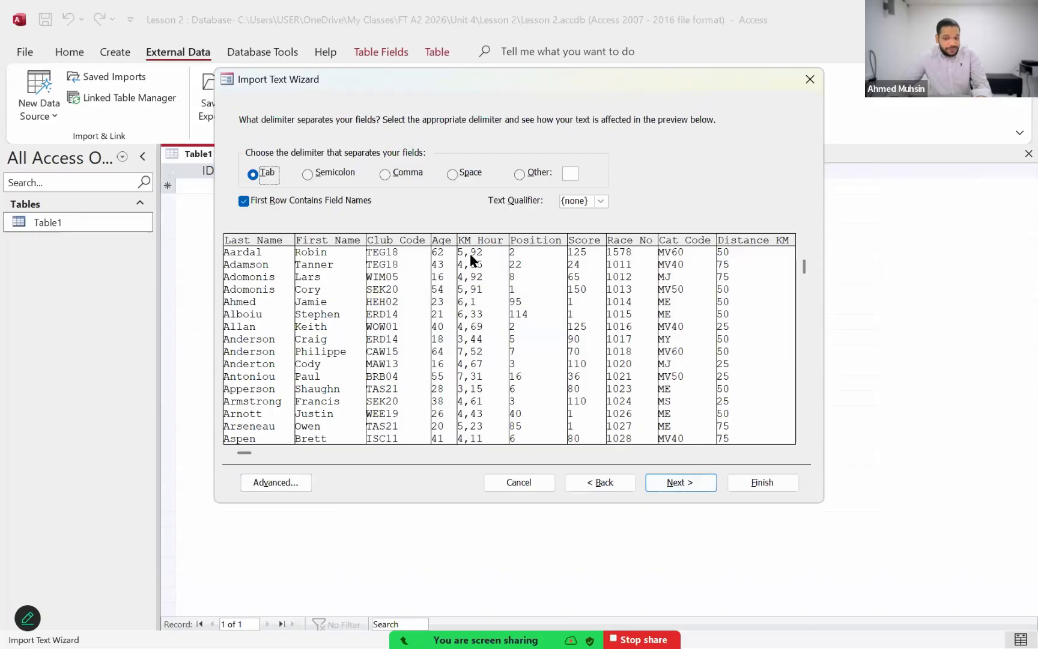
{"action": "left_click", "coordinate": [652, 482]}
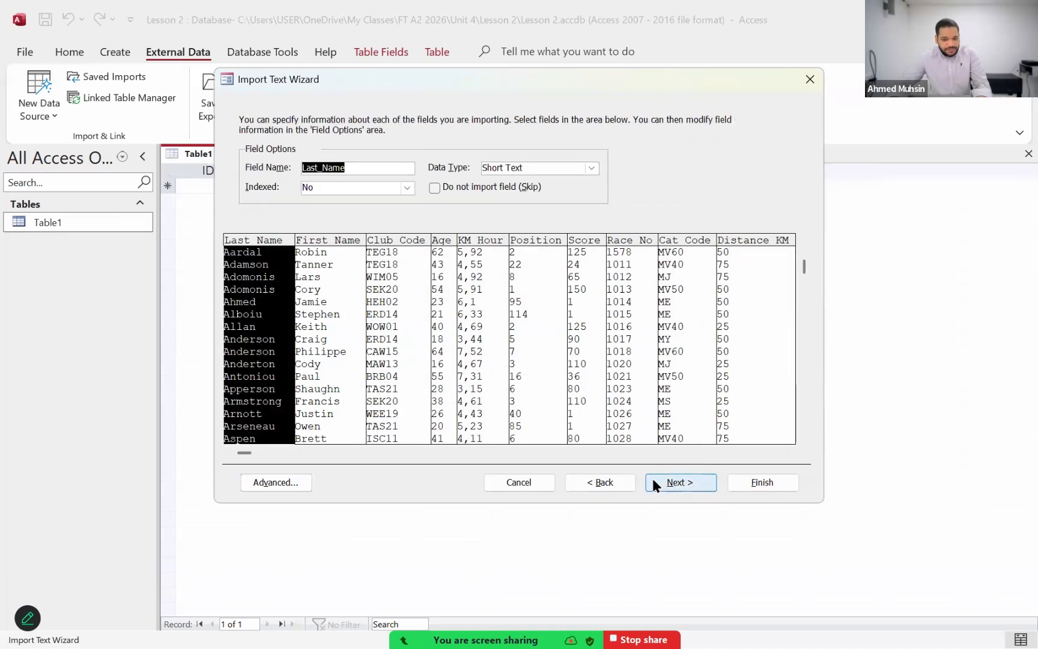
Step: Set the data type of the KM_Hour field to Double
{"action": "left_click", "coordinate": [483, 305]}
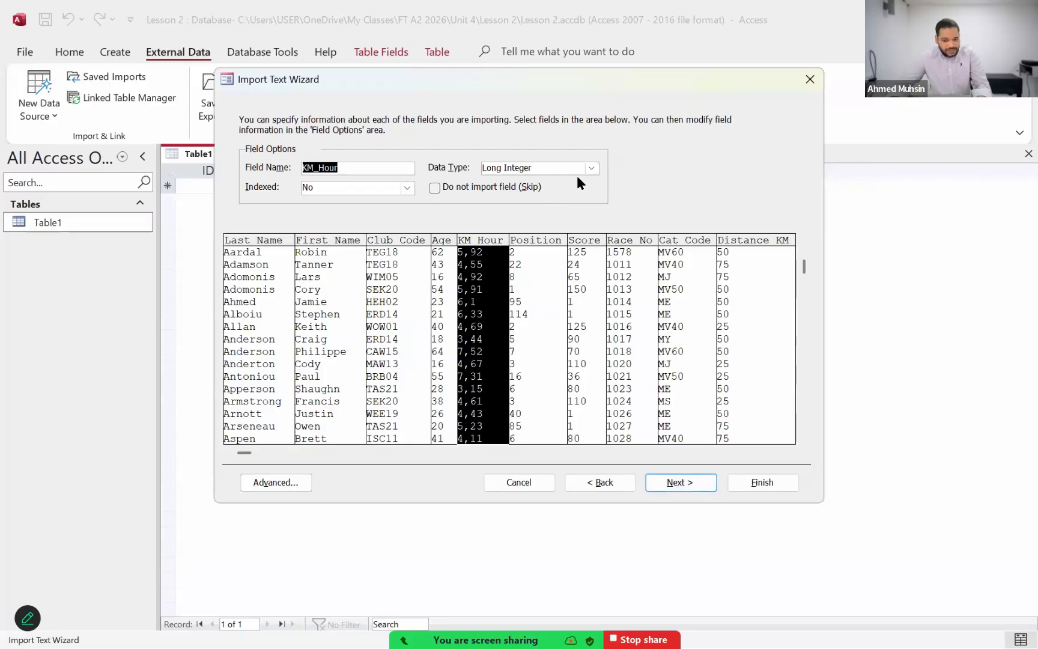
{"action": "left_click", "coordinate": [592, 169]}
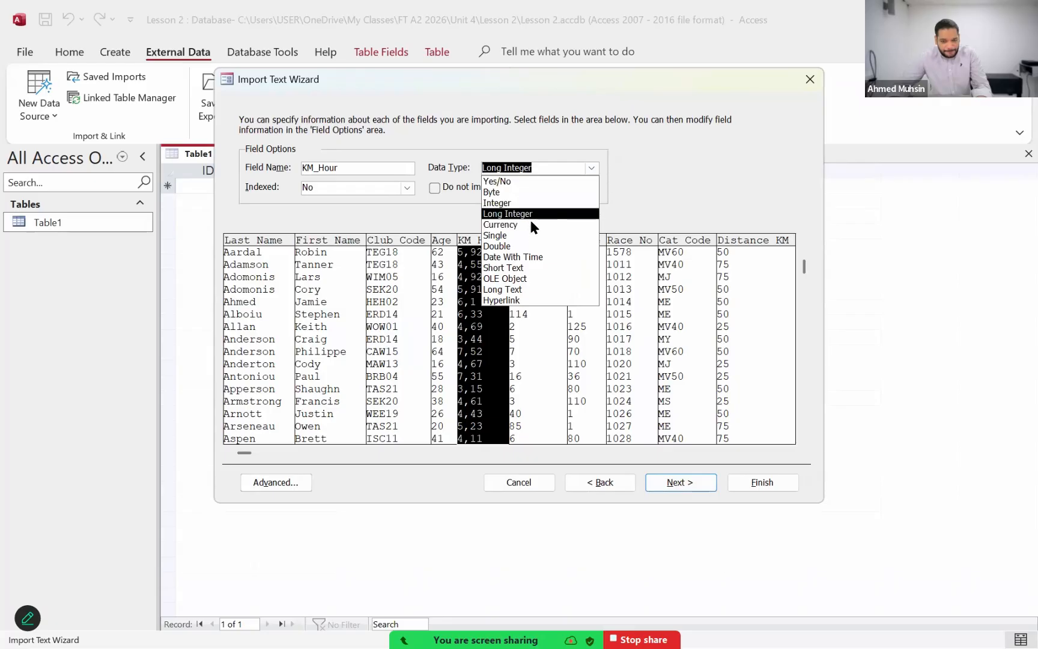
{"action": "left_click", "coordinate": [527, 245]}
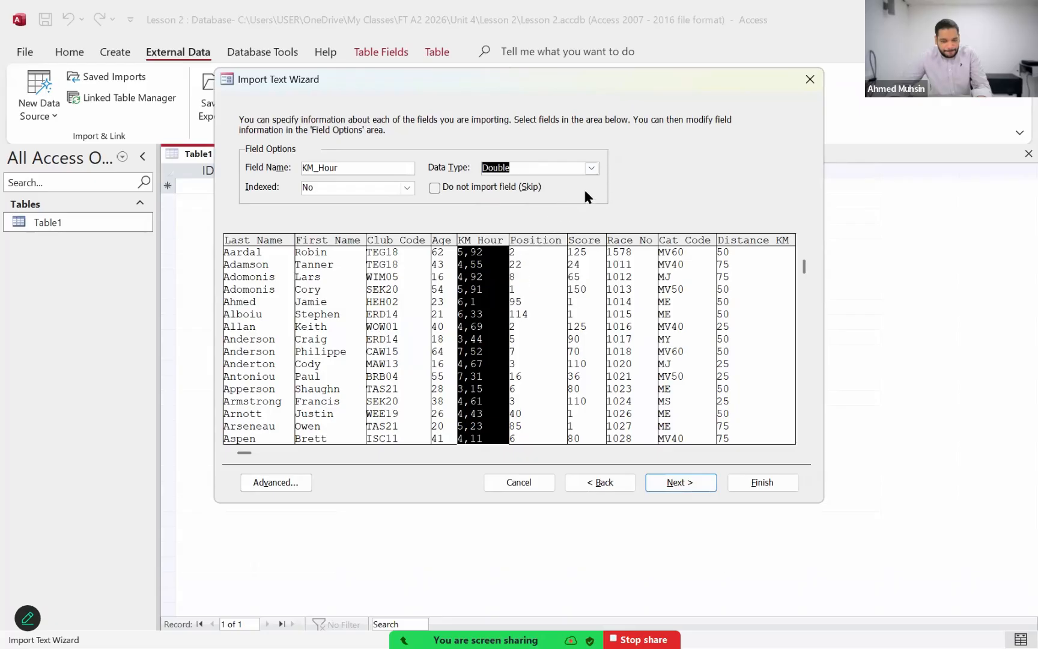
{"action": "left_click", "coordinate": [592, 168]}
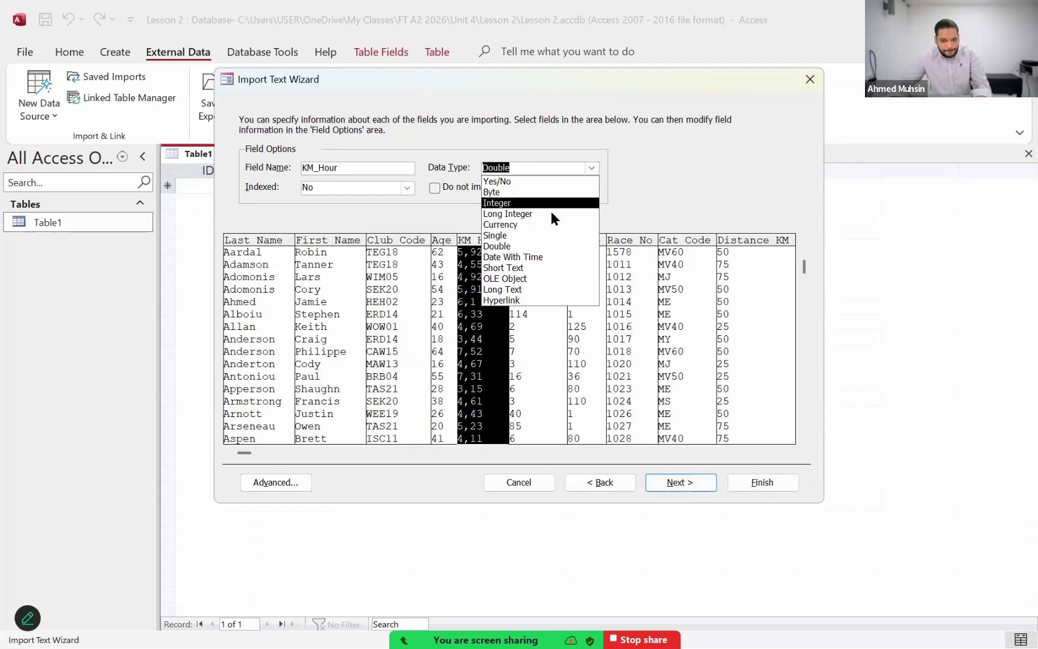
{"action": "left_click", "coordinate": [551, 247]}
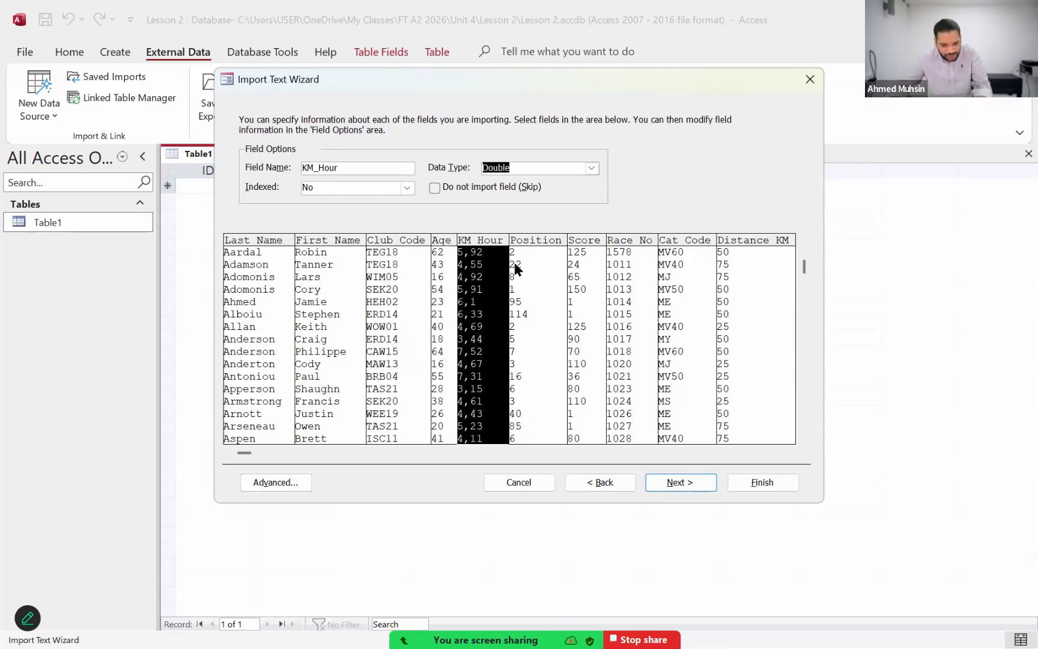
{"action": "left_click", "coordinate": [590, 167]}
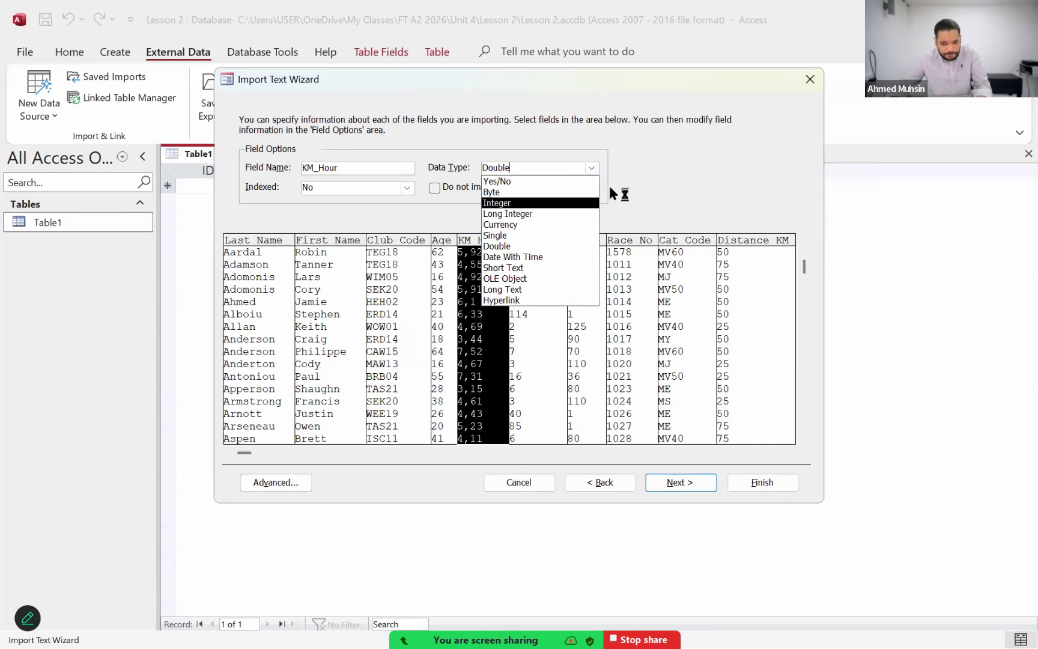
{"action": "left_click", "coordinate": [632, 175]}
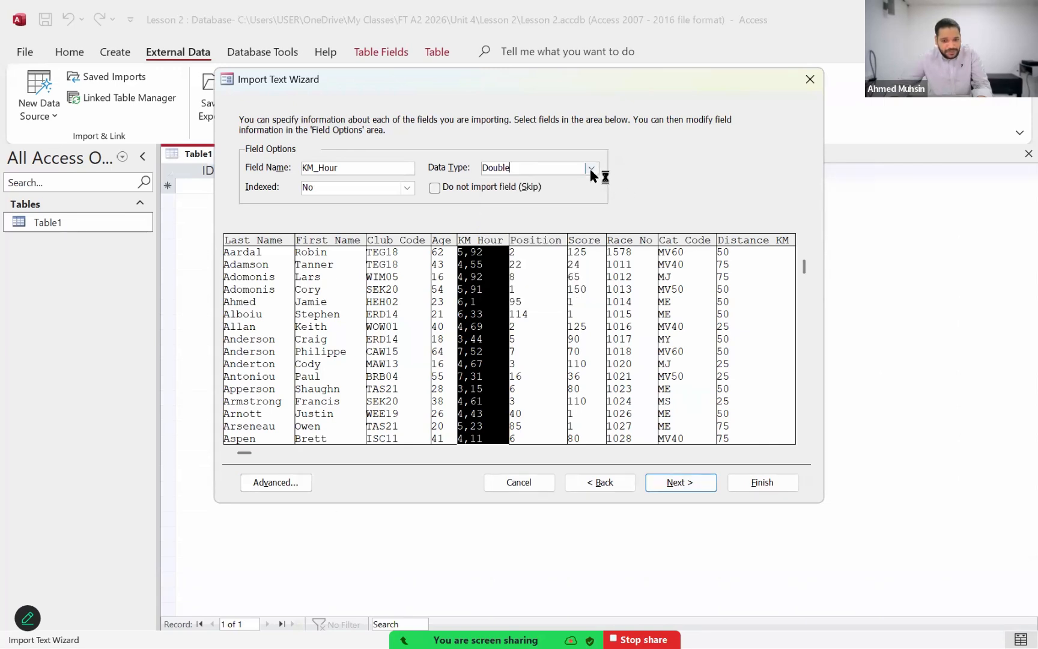
{"action": "left_click", "coordinate": [589, 166]}
{"action": "left_click", "coordinate": [632, 164]}
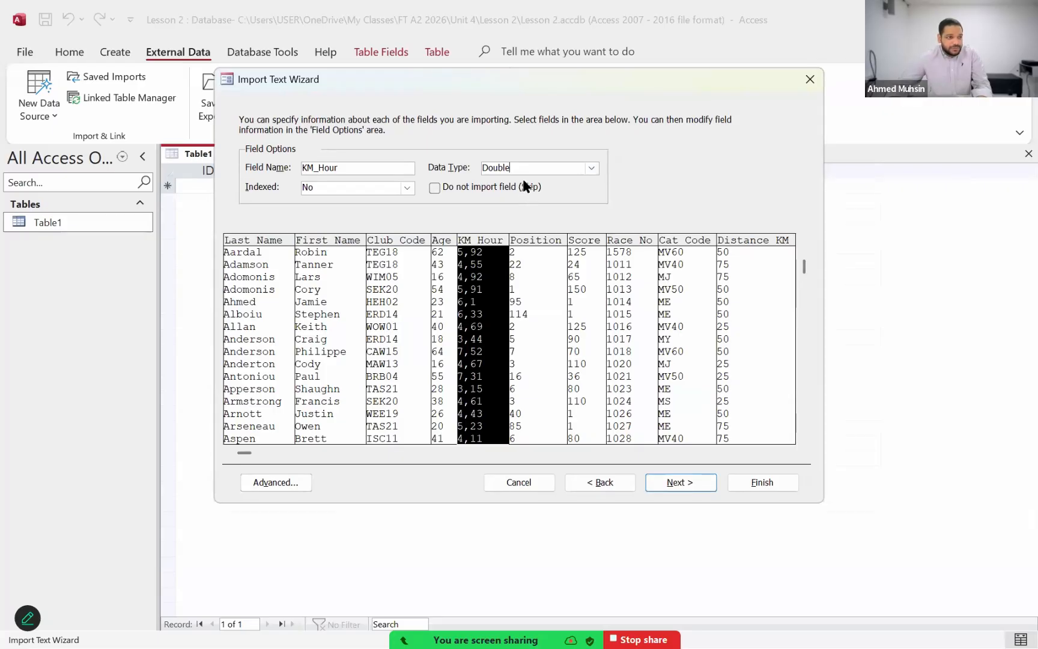
Step: Set the decimal symbol to a comma in the N220SCORE import specification and apply it
{"action": "left_click", "coordinate": [290, 482]}
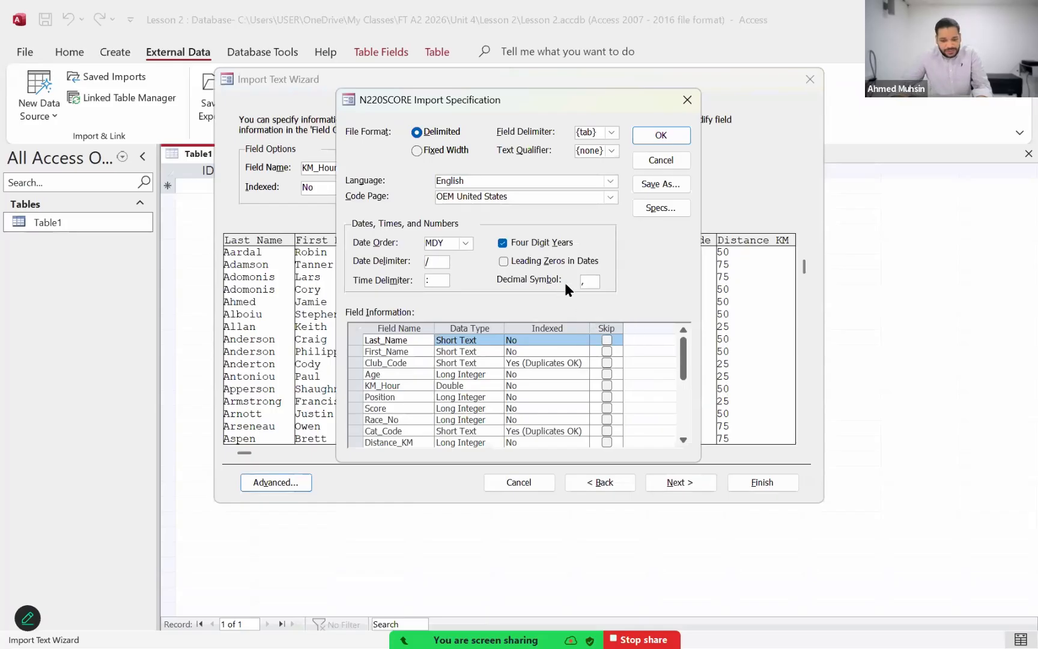
{"action": "left_click", "coordinate": [661, 162]}
{"action": "left_click", "coordinate": [267, 484]}
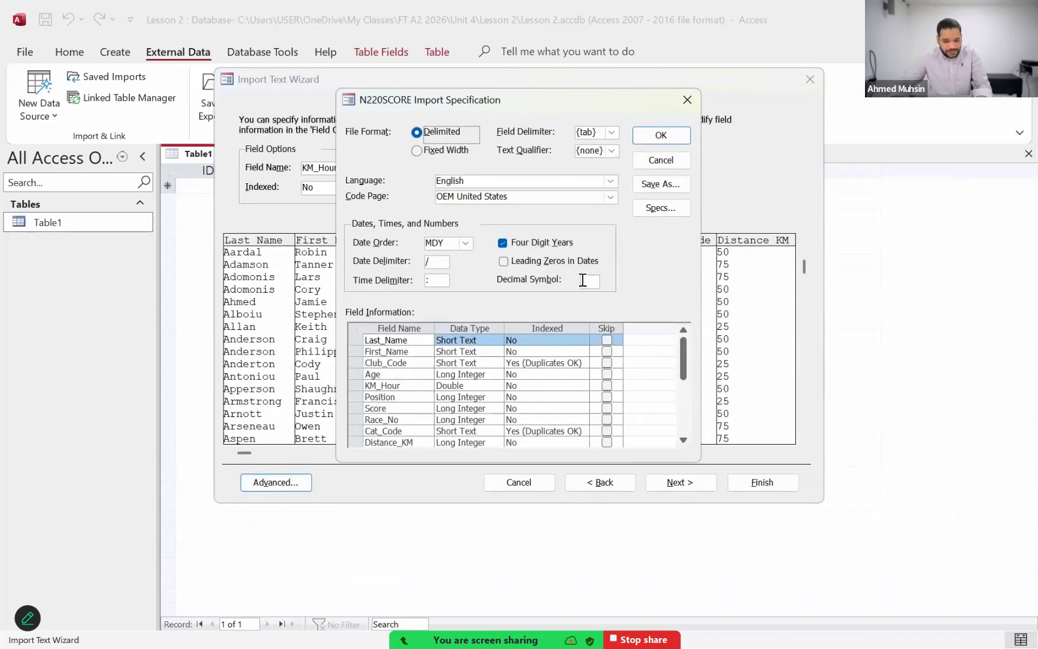
{"action": "left_click", "coordinate": [583, 280]}
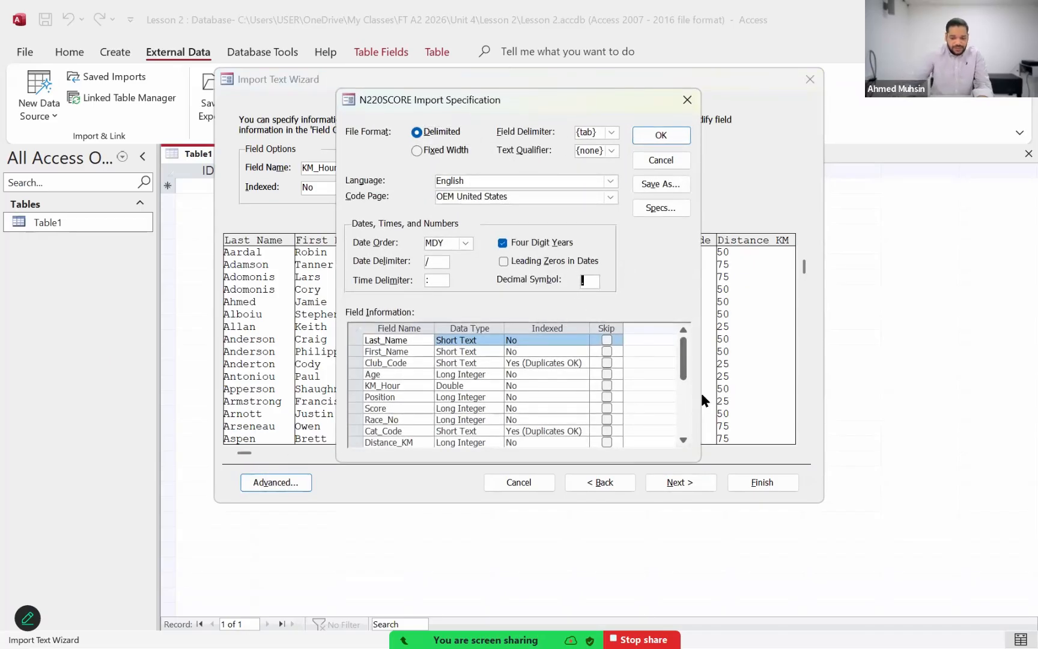
{"action": "type", "text": ","}
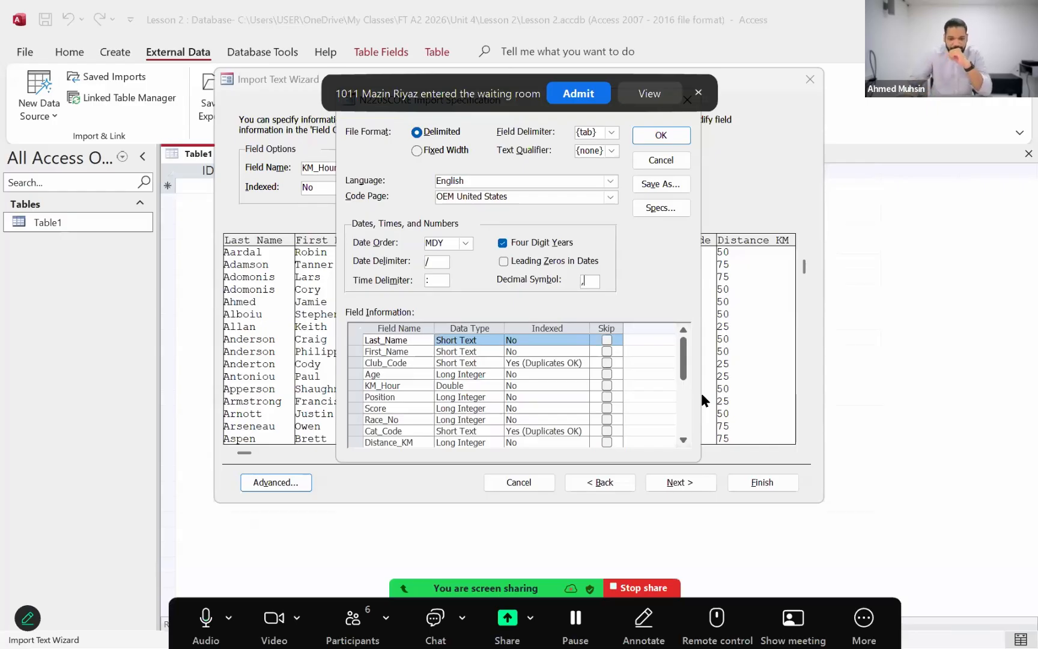
{"action": "left_click", "coordinate": [660, 137]}
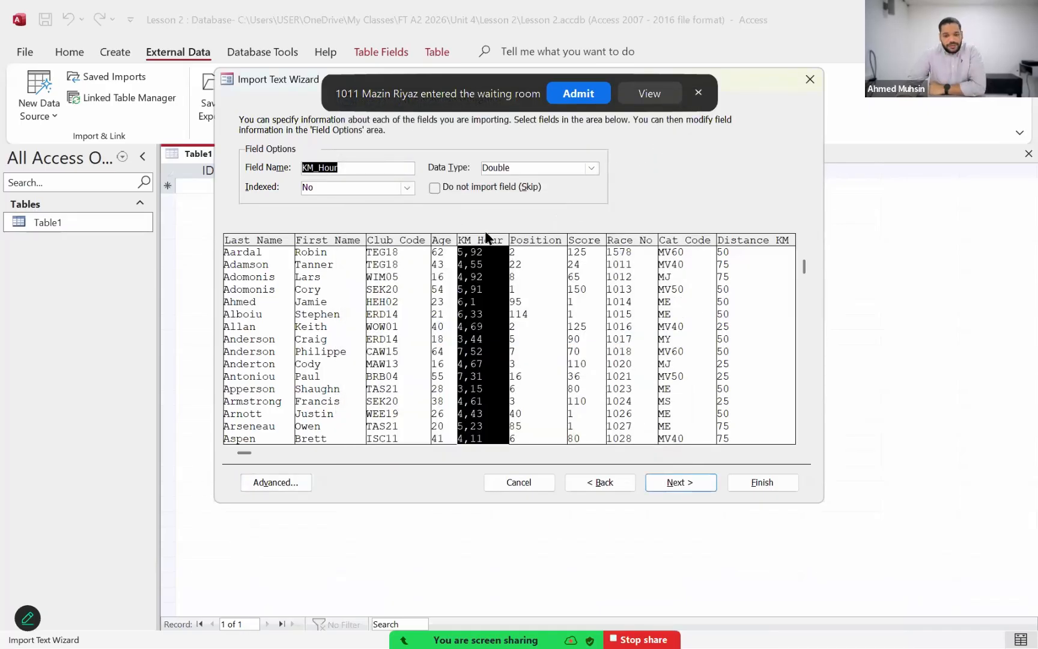
Step: Recheck the data type chosen for KM_Hour and the decimal symbol in the import specification
{"action": "left_click", "coordinate": [590, 167]}
{"action": "left_click", "coordinate": [549, 247]}
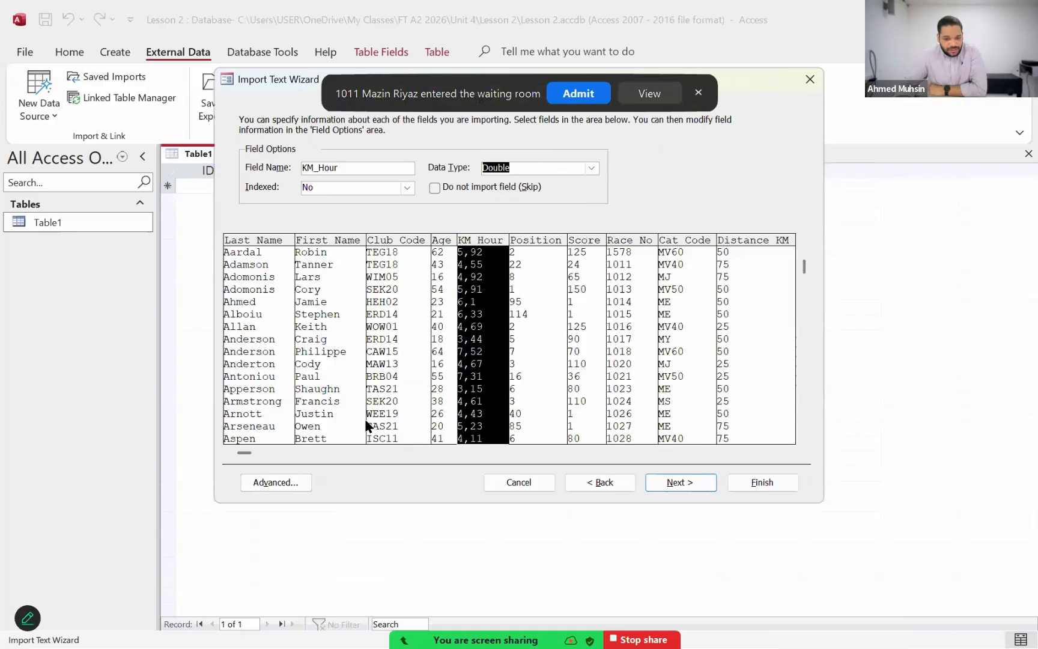
{"action": "left_click", "coordinate": [294, 478]}
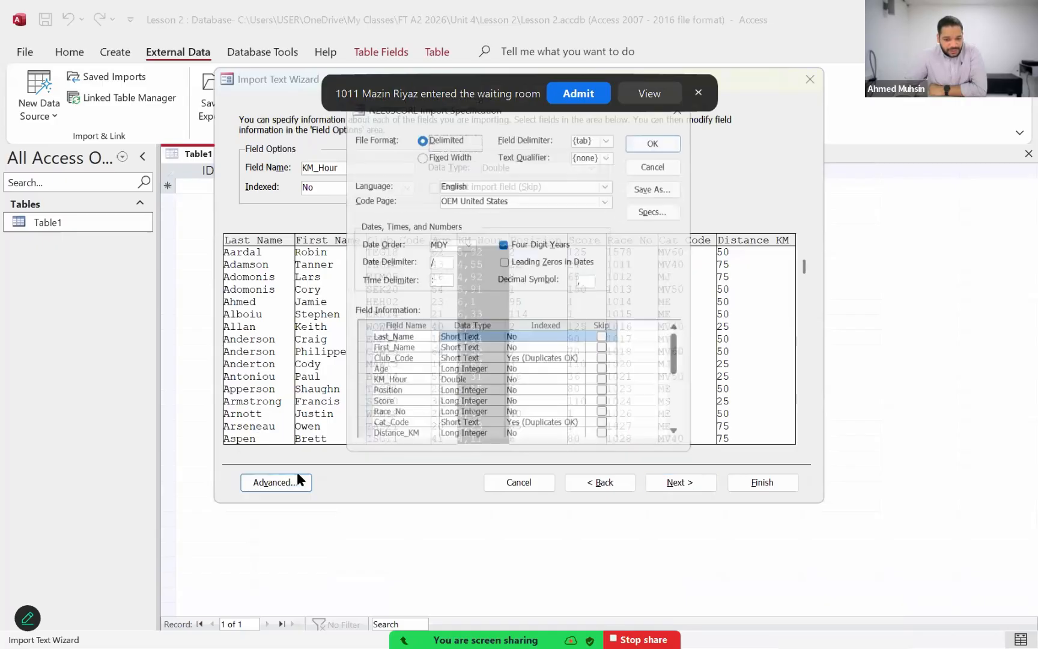
{"action": "left_click", "coordinate": [644, 163]}
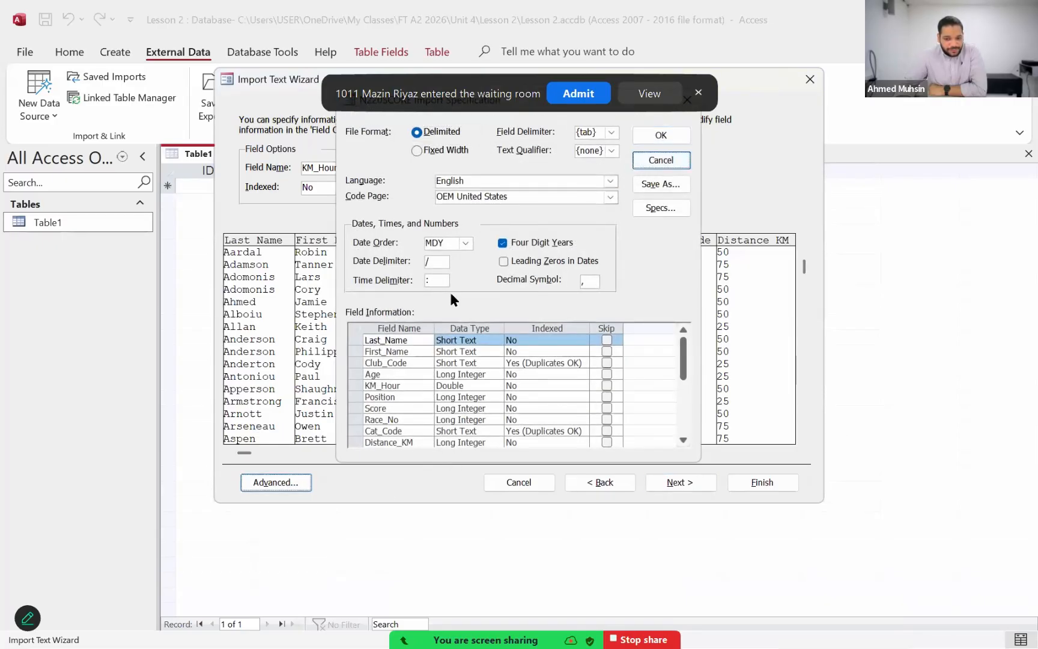
{"action": "left_click", "coordinate": [295, 483]}
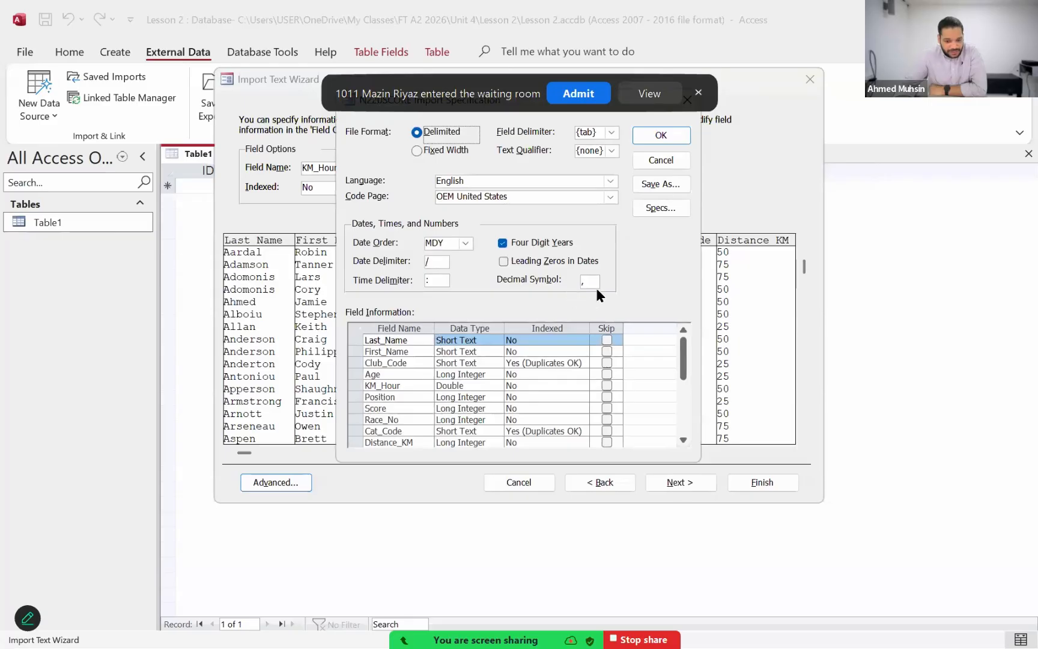
{"action": "left_click", "coordinate": [649, 134]}
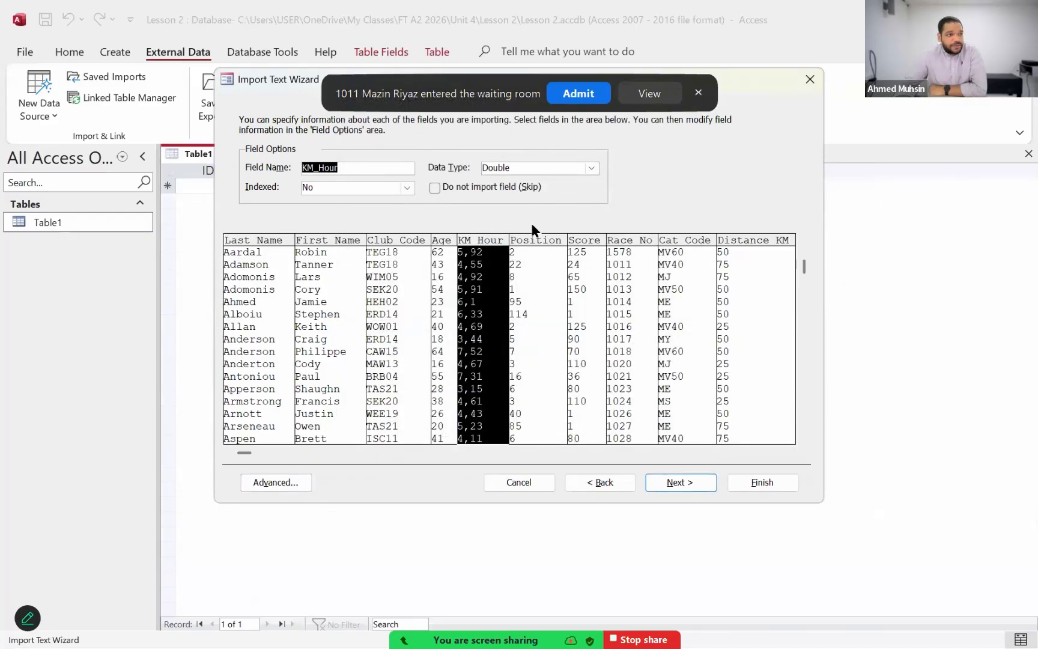
{"action": "left_click", "coordinate": [590, 171]}
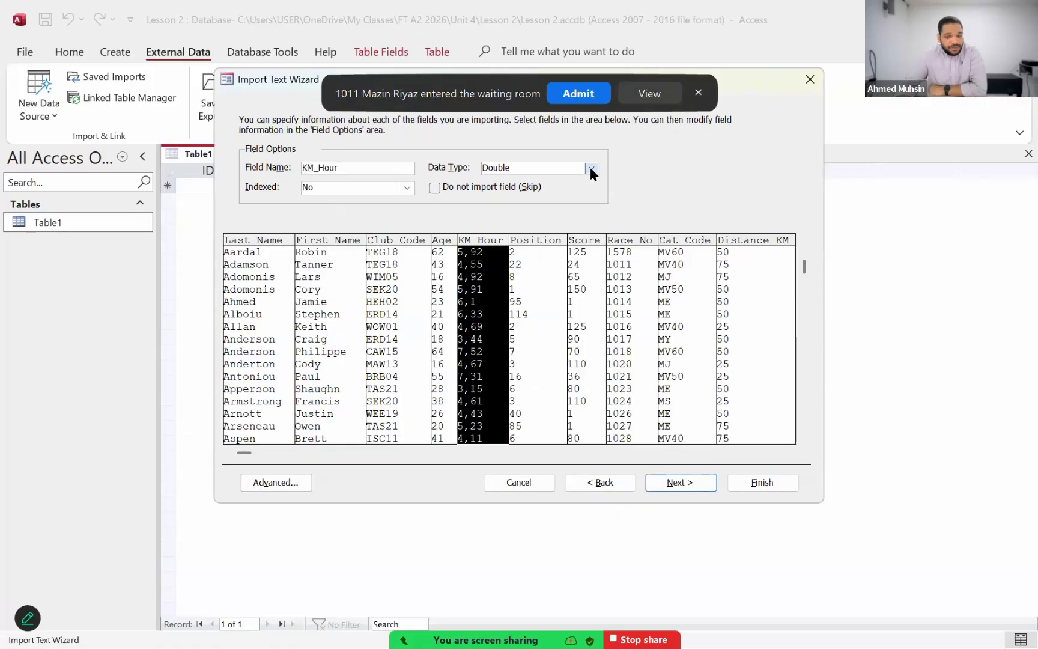
{"action": "left_click", "coordinate": [663, 160]}
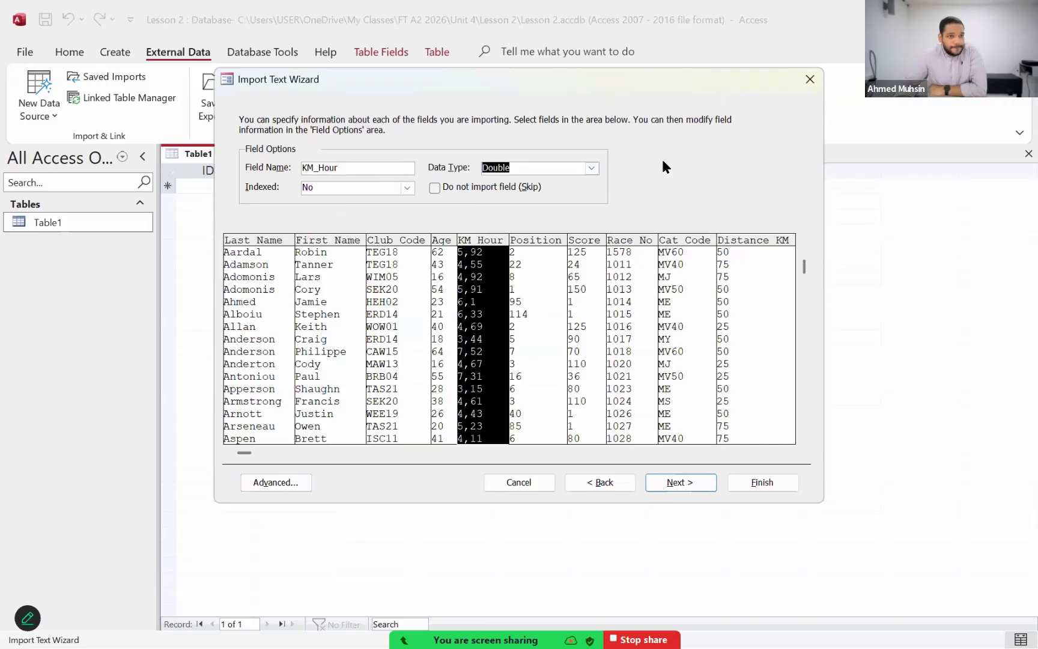
Step: Review the data type of each field from Last_Name to Distance_KM and recheck the decimal symbol in the import specification
{"action": "left_click", "coordinate": [262, 285]}
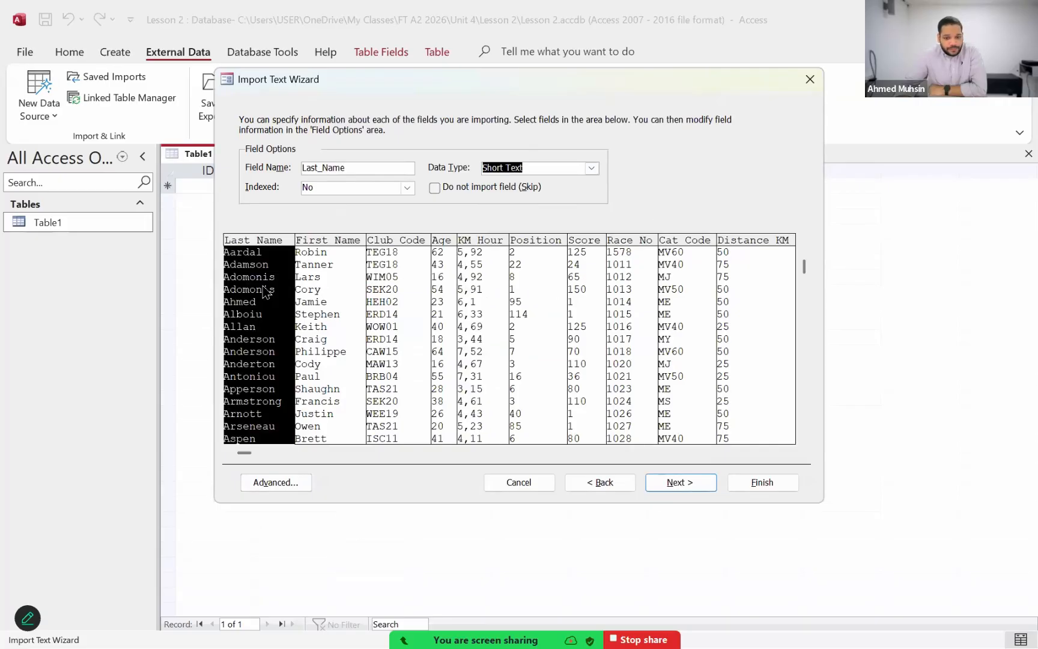
{"action": "left_click", "coordinate": [311, 287]}
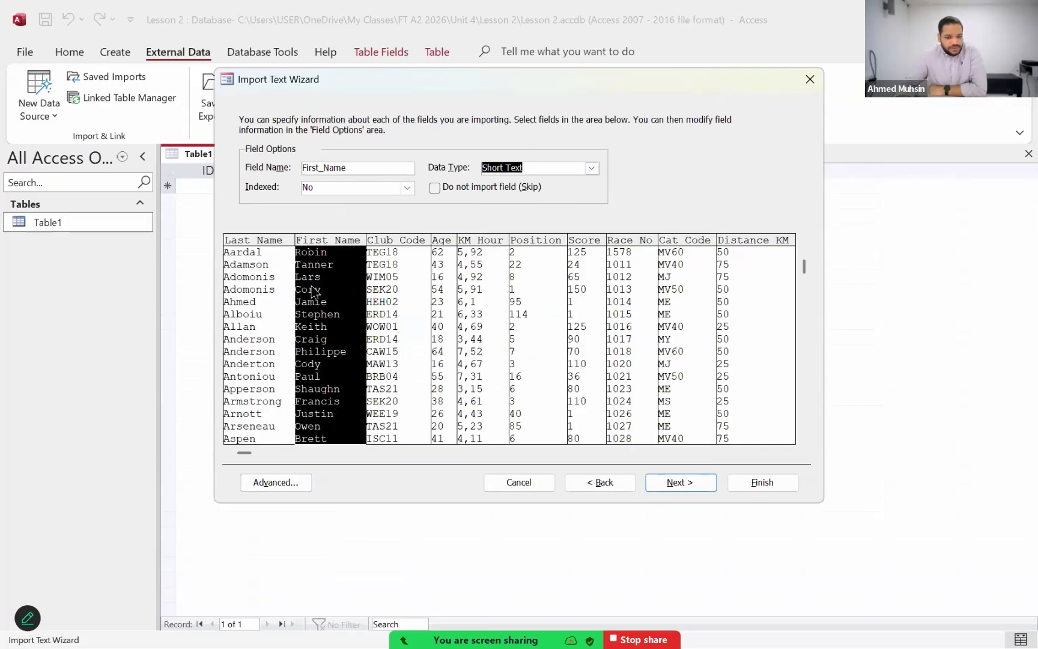
{"action": "left_click", "coordinate": [264, 281]}
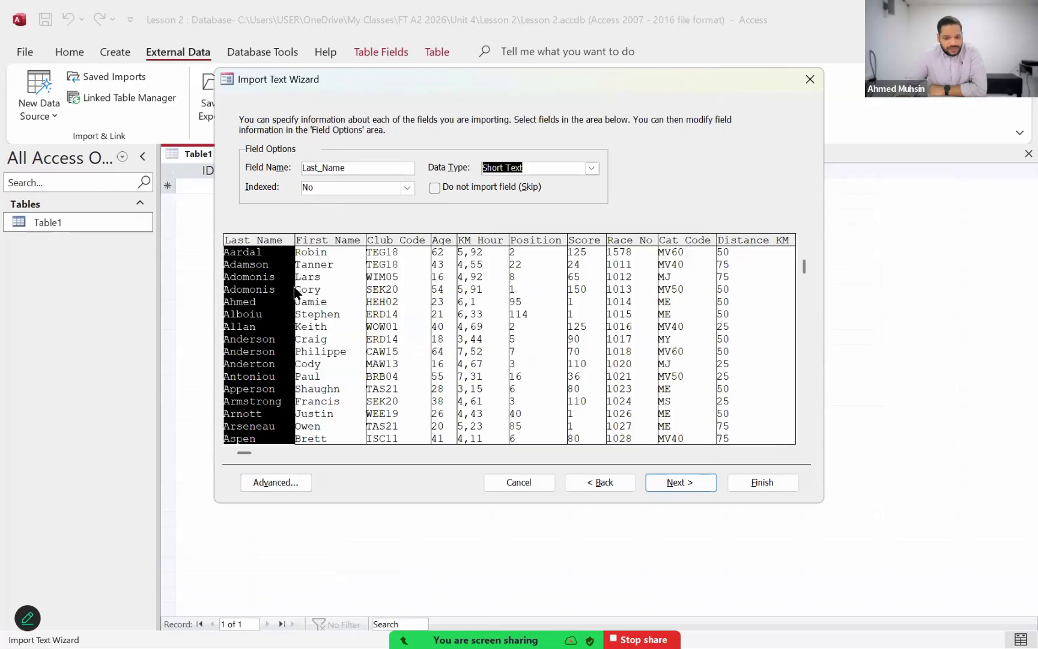
{"action": "left_click", "coordinate": [329, 287]}
{"action": "left_click", "coordinate": [398, 288]}
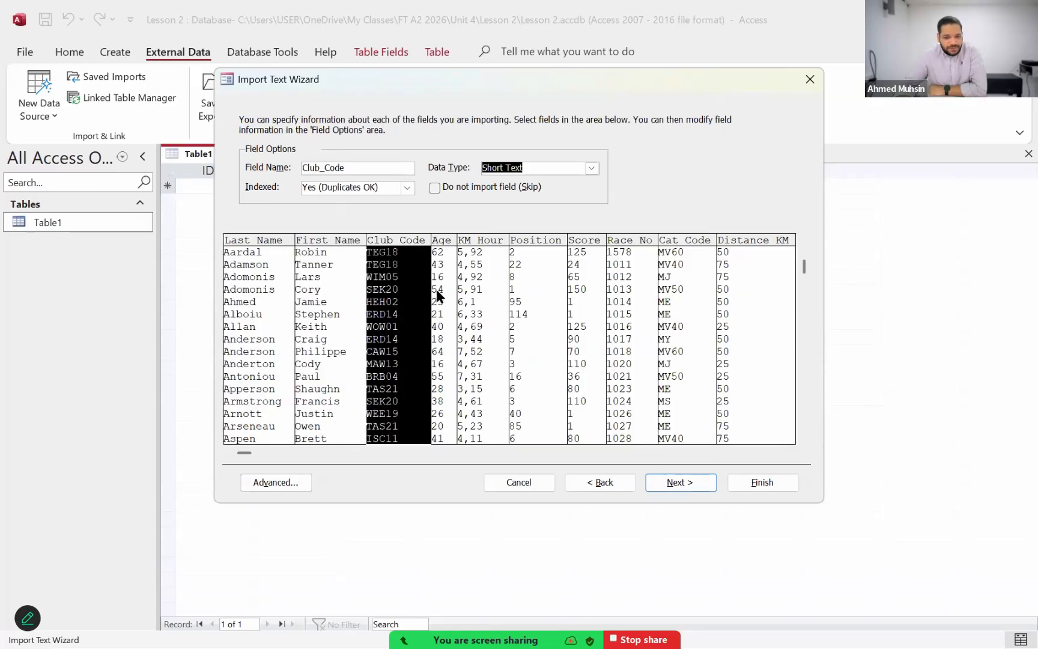
{"action": "left_click", "coordinate": [437, 293]}
{"action": "left_click", "coordinate": [493, 294]}
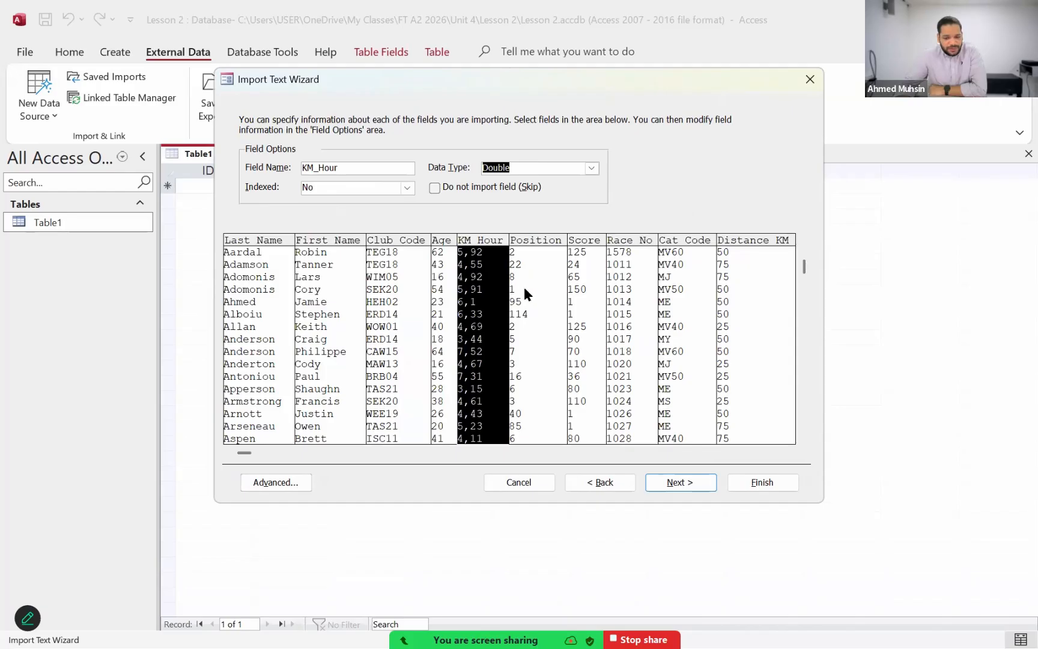
{"action": "left_click", "coordinate": [524, 288]}
{"action": "left_click", "coordinate": [581, 287]}
{"action": "left_click", "coordinate": [635, 287]}
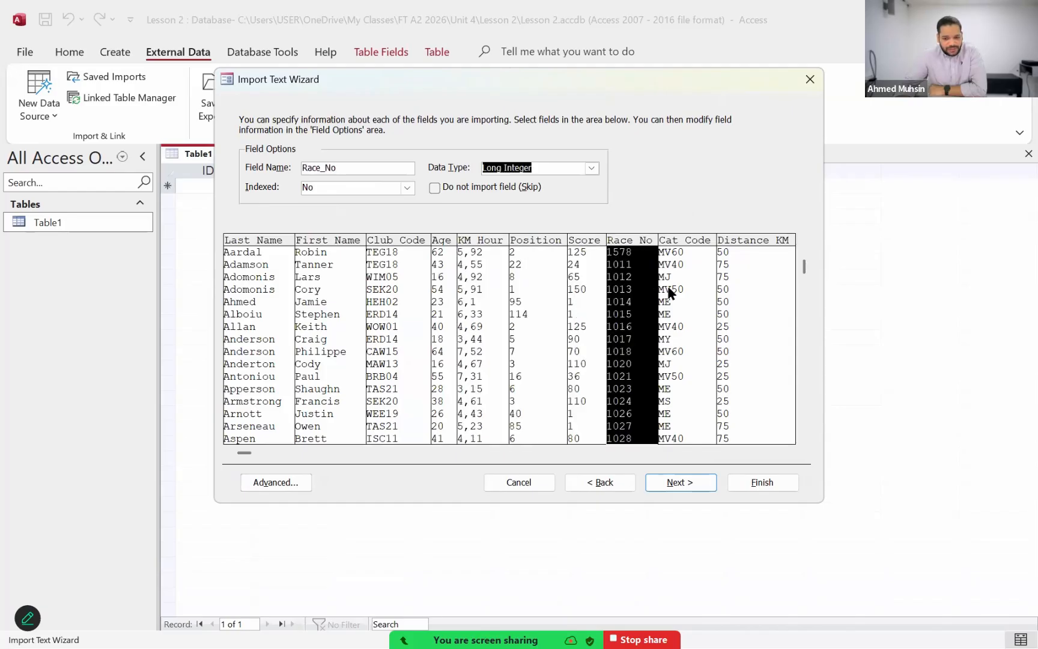
{"action": "left_click", "coordinate": [670, 291]}
{"action": "left_click", "coordinate": [746, 292]}
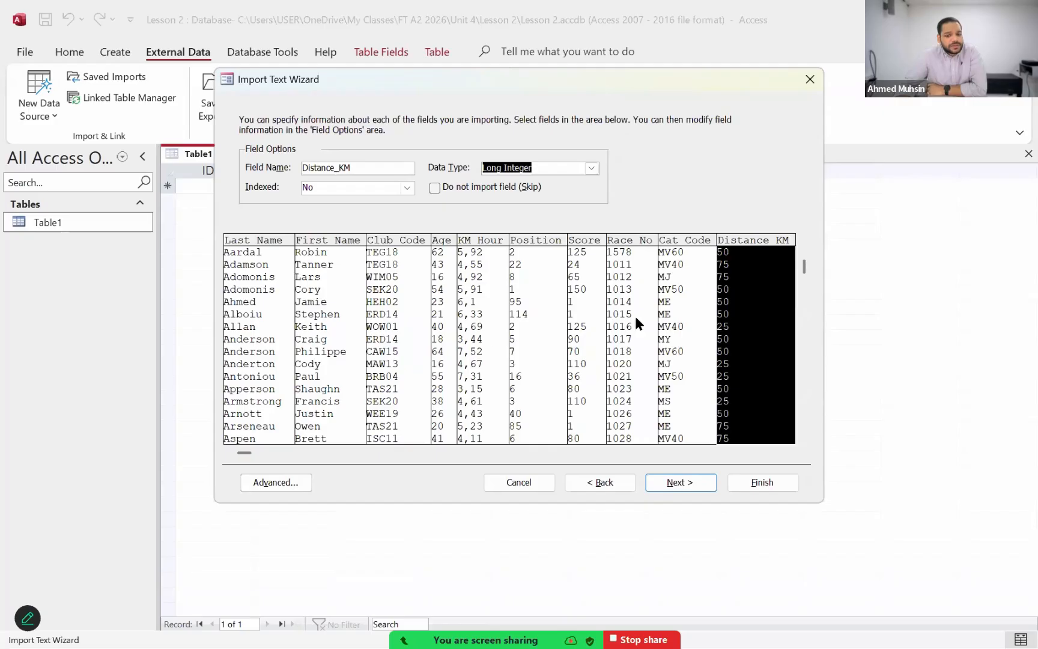
{"action": "left_click", "coordinate": [278, 481]}
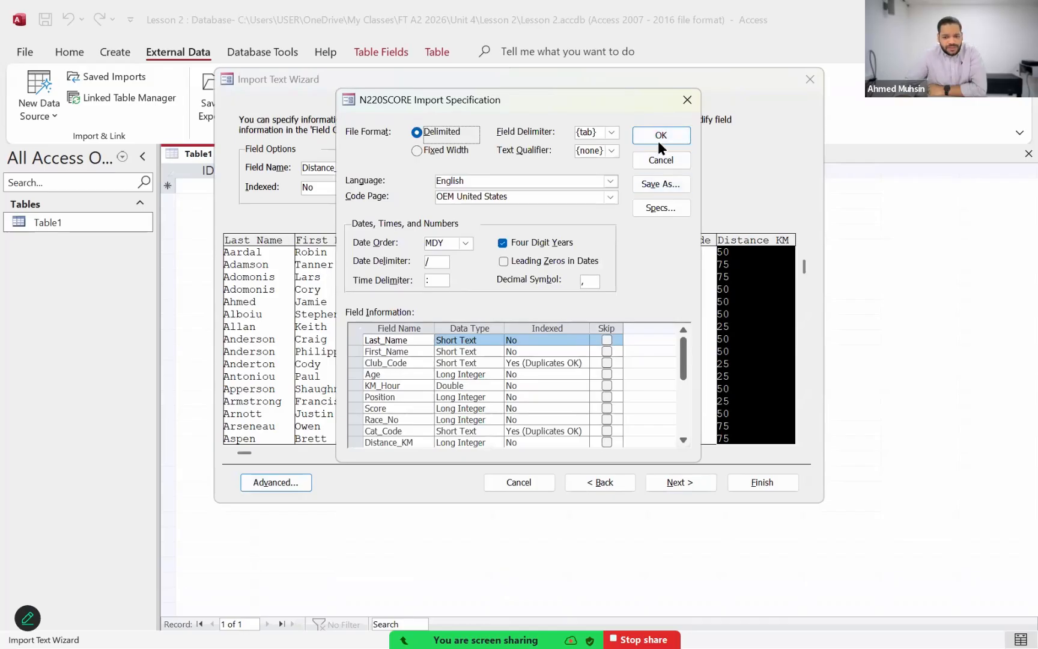
{"action": "left_click", "coordinate": [660, 136]}
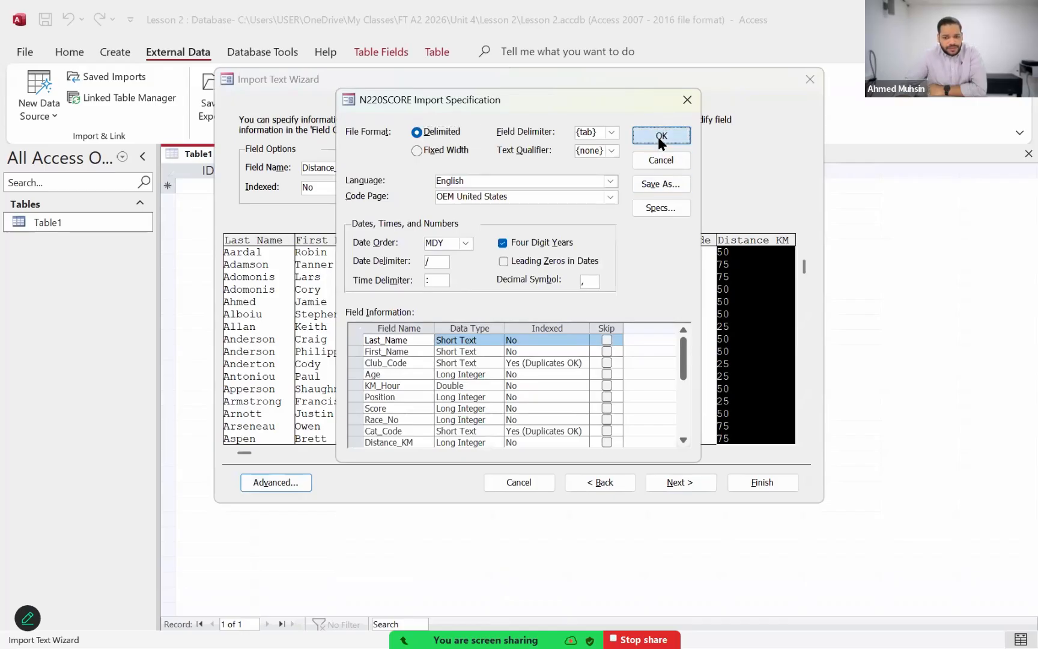
Step: Proceed to the primary key settings and choose Race_No as the table's own primary key
{"action": "left_click", "coordinate": [673, 488]}
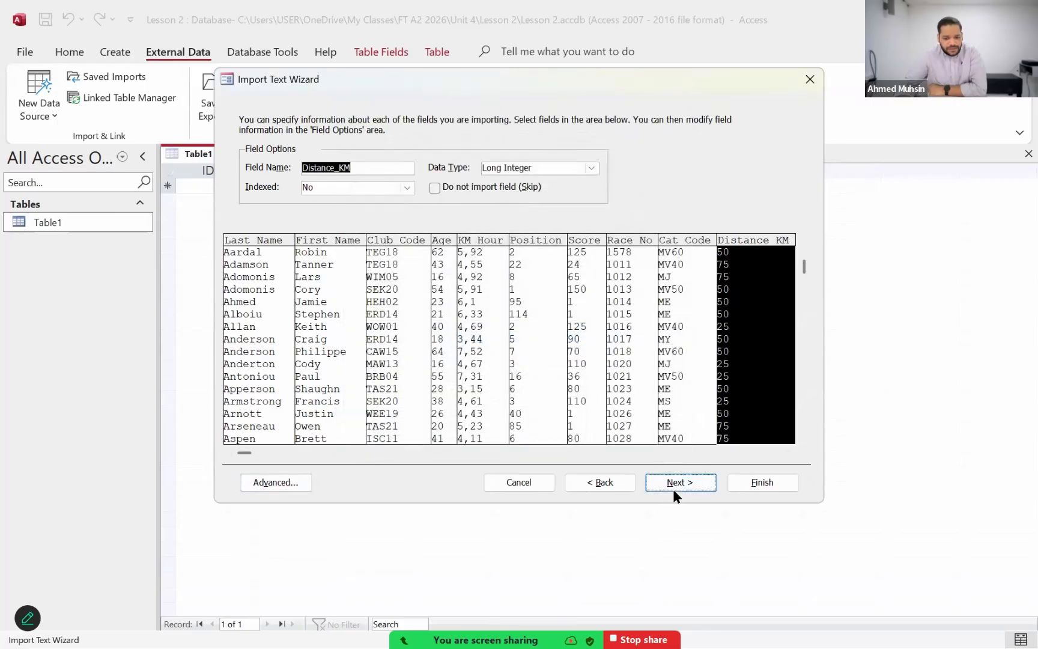
{"action": "left_click", "coordinate": [403, 177]}
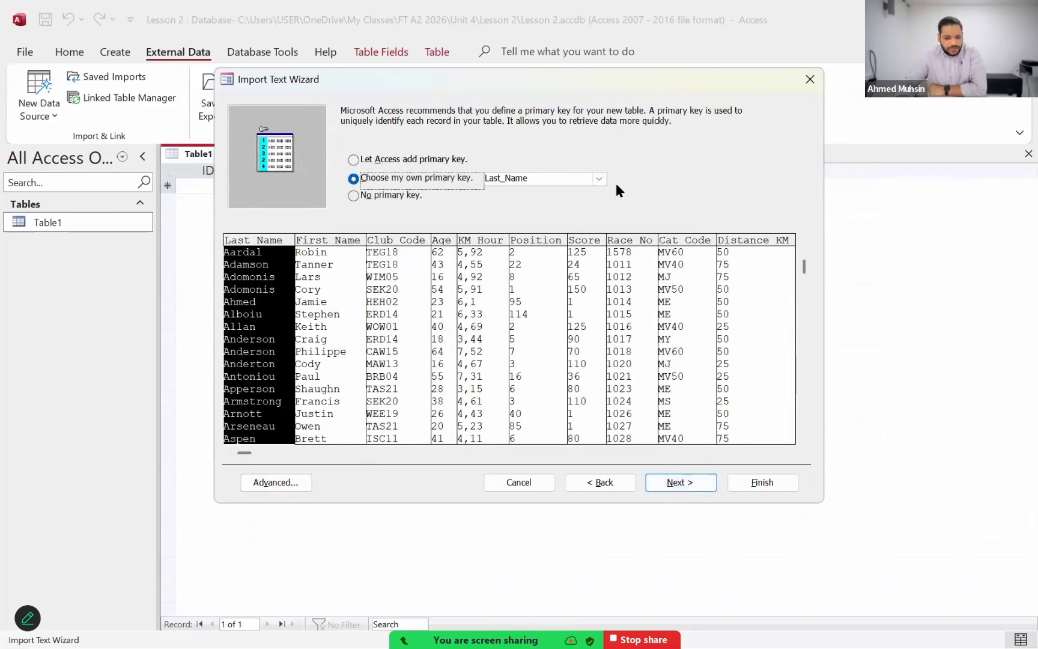
{"action": "left_click", "coordinate": [599, 179]}
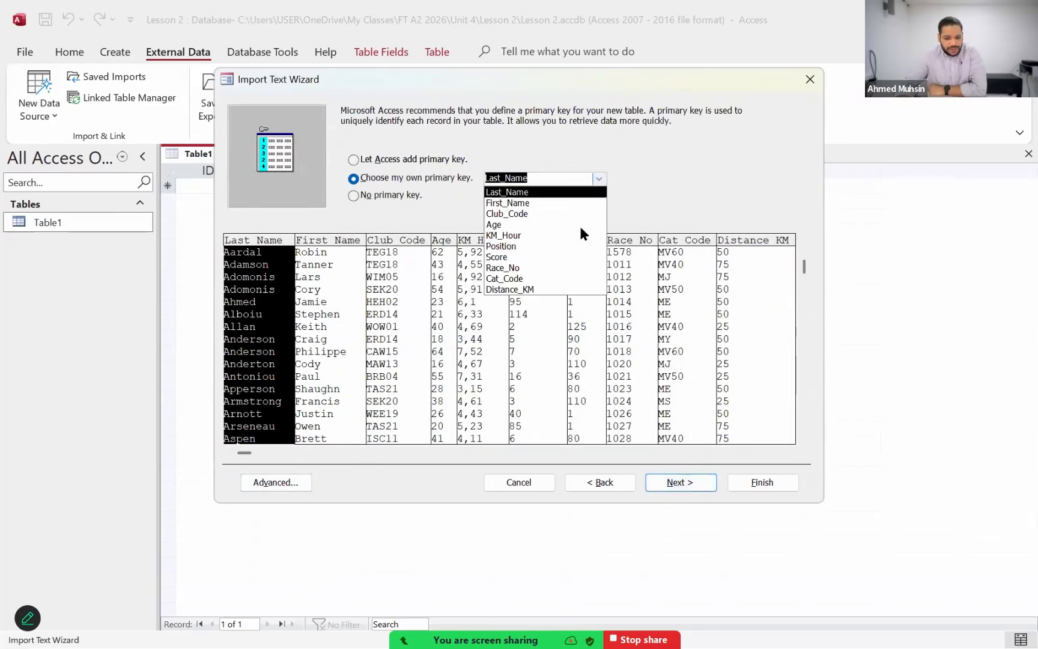
{"action": "left_click", "coordinate": [568, 267]}
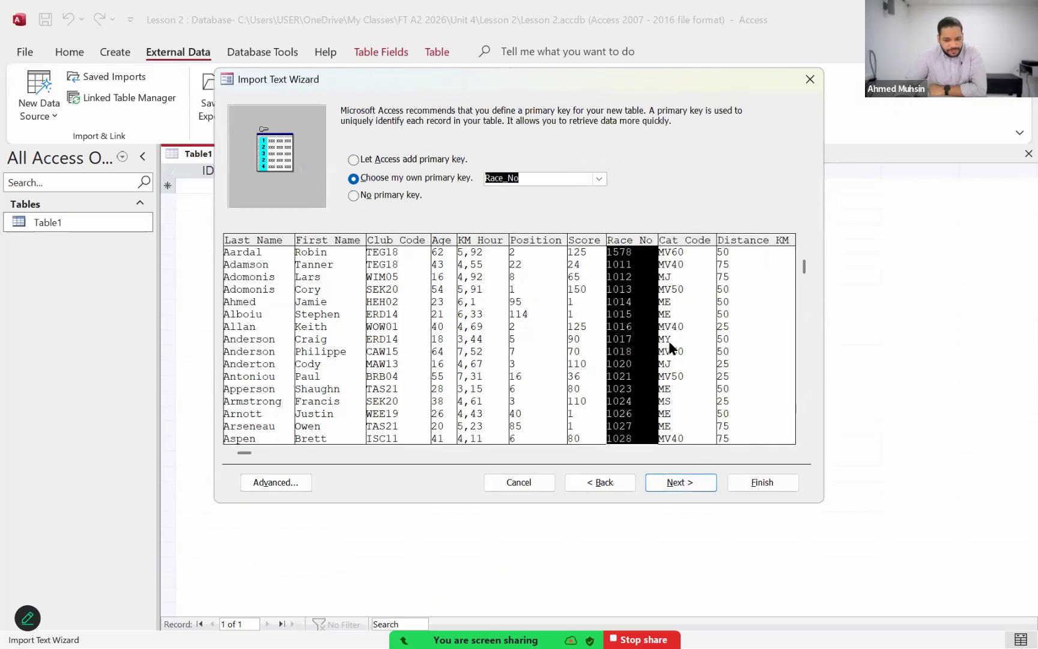
Step: Finish the import into a table named N220SCORE without saving the import steps
{"action": "left_click", "coordinate": [665, 483]}
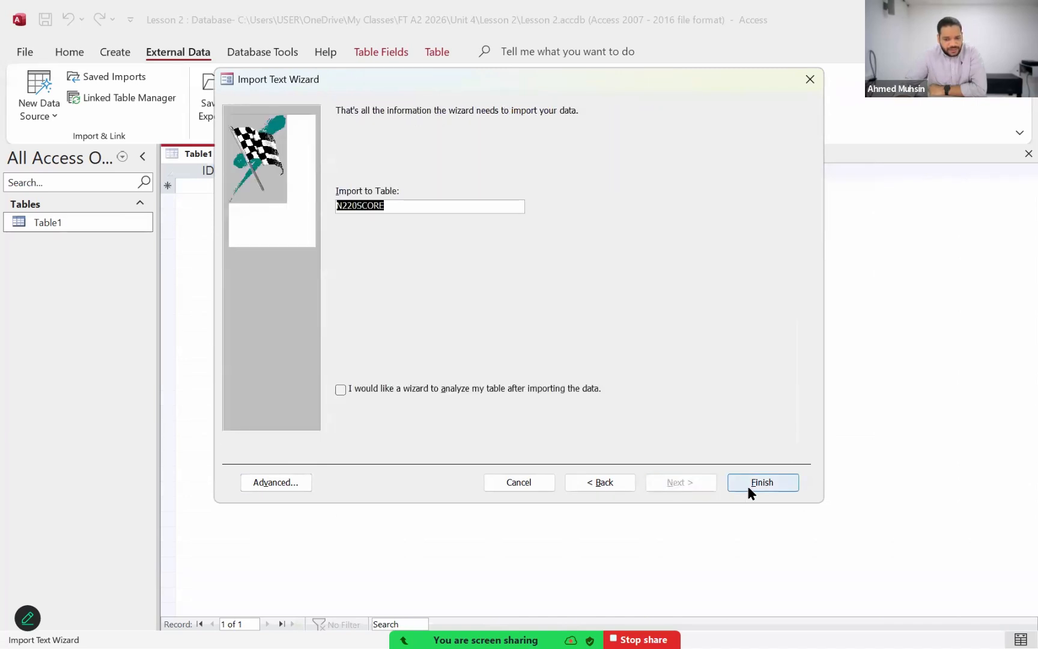
{"action": "left_click", "coordinate": [748, 488]}
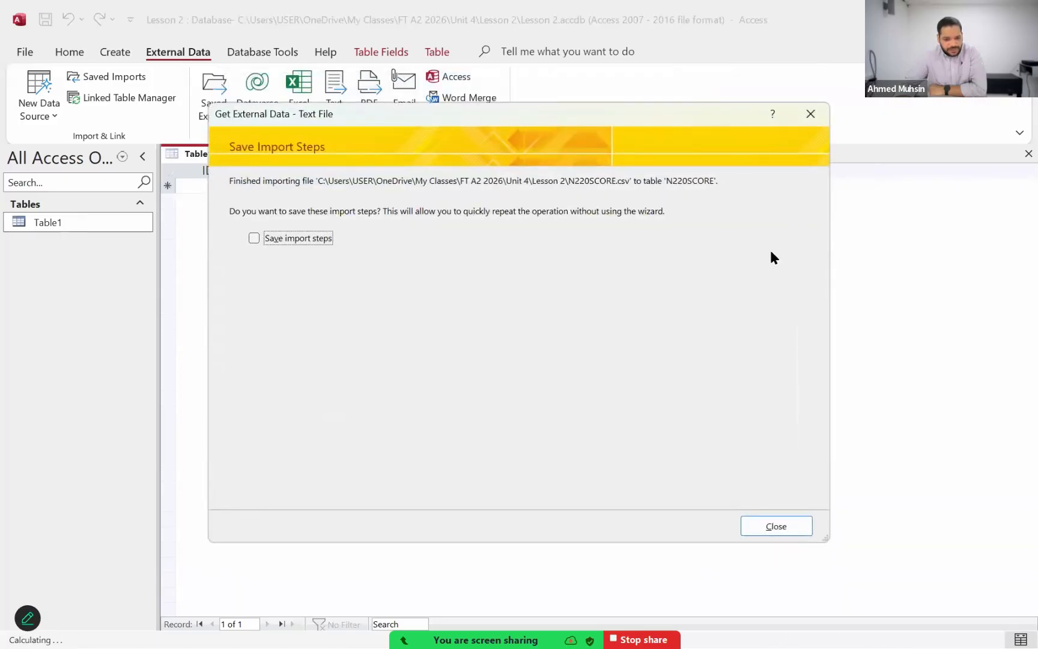
{"action": "left_click", "coordinate": [767, 528]}
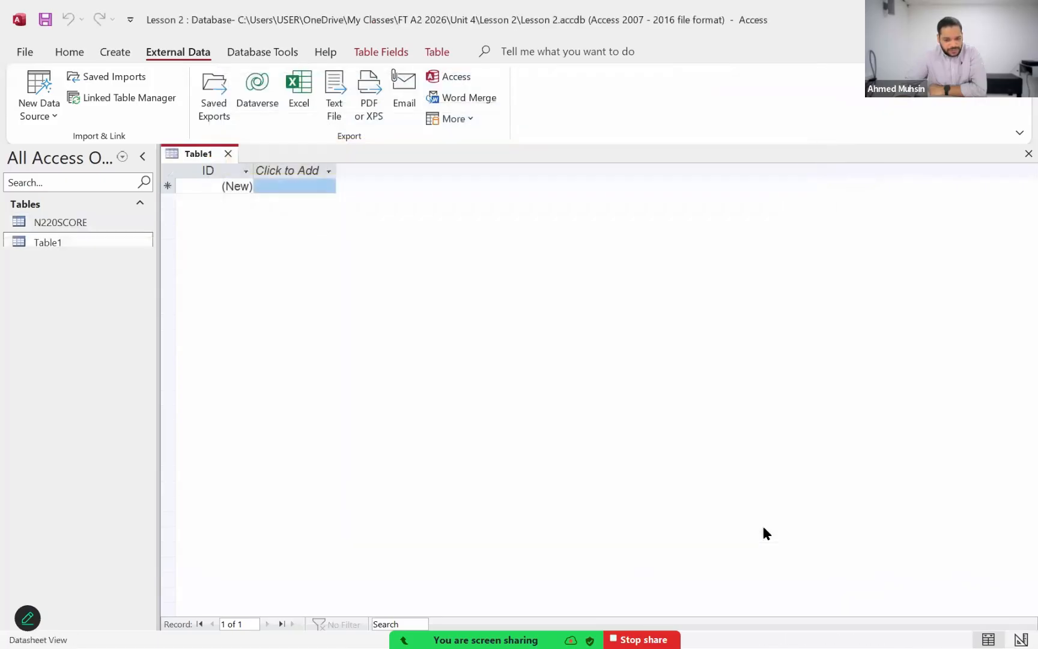
Step: Open the imported N220SCORE table and switch it to Design View
{"action": "double_click", "coordinate": [75, 225]}
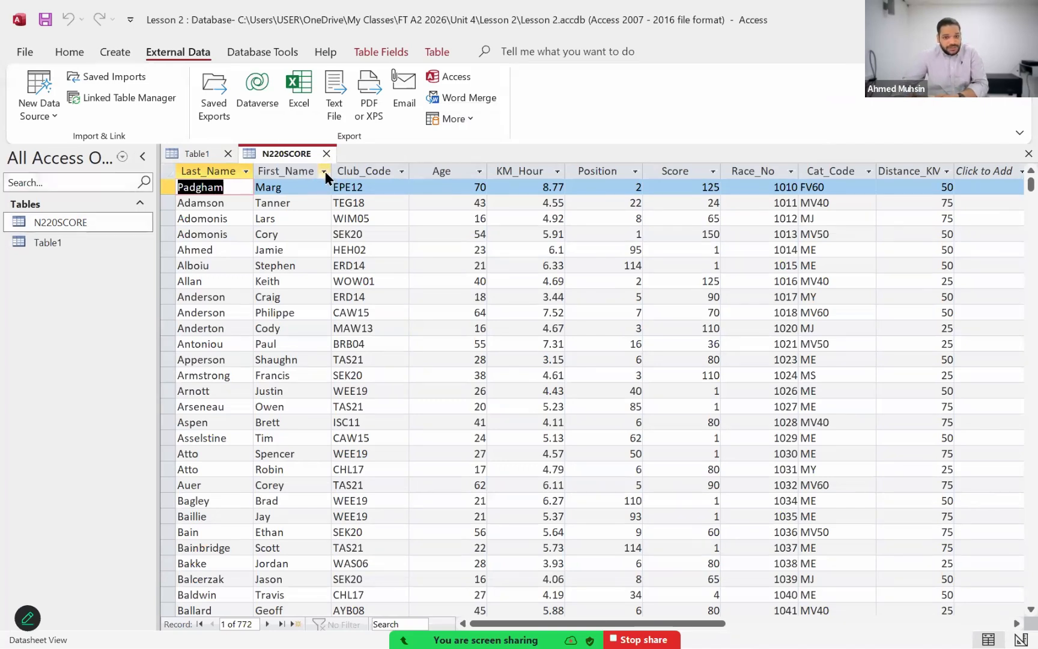
{"action": "left_click", "coordinate": [73, 56]}
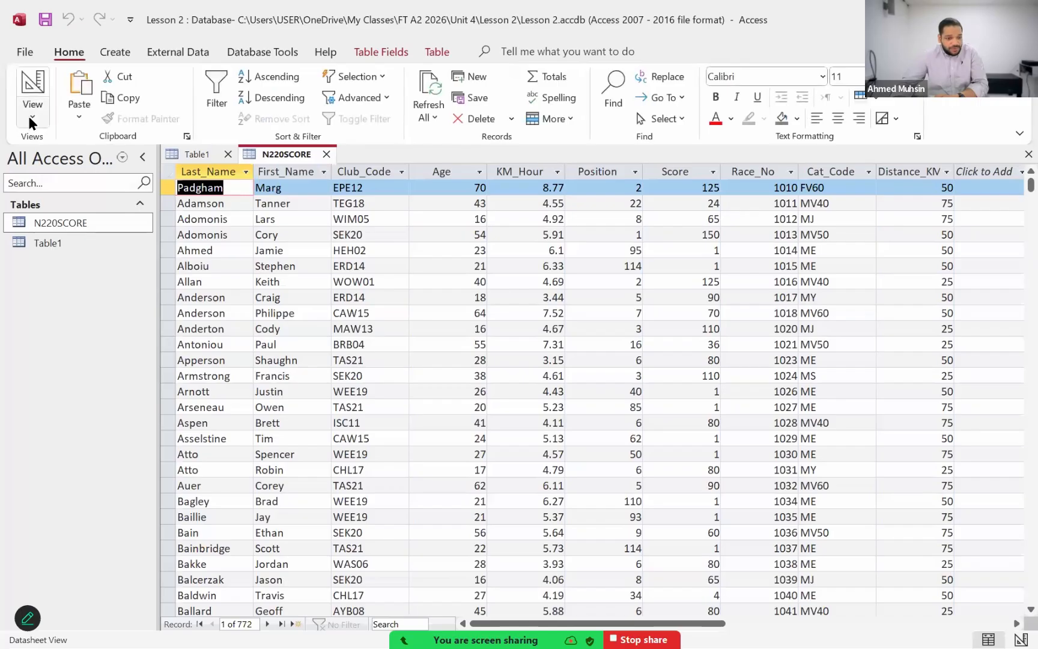
{"action": "left_click", "coordinate": [28, 116]}
{"action": "left_click", "coordinate": [34, 181]}
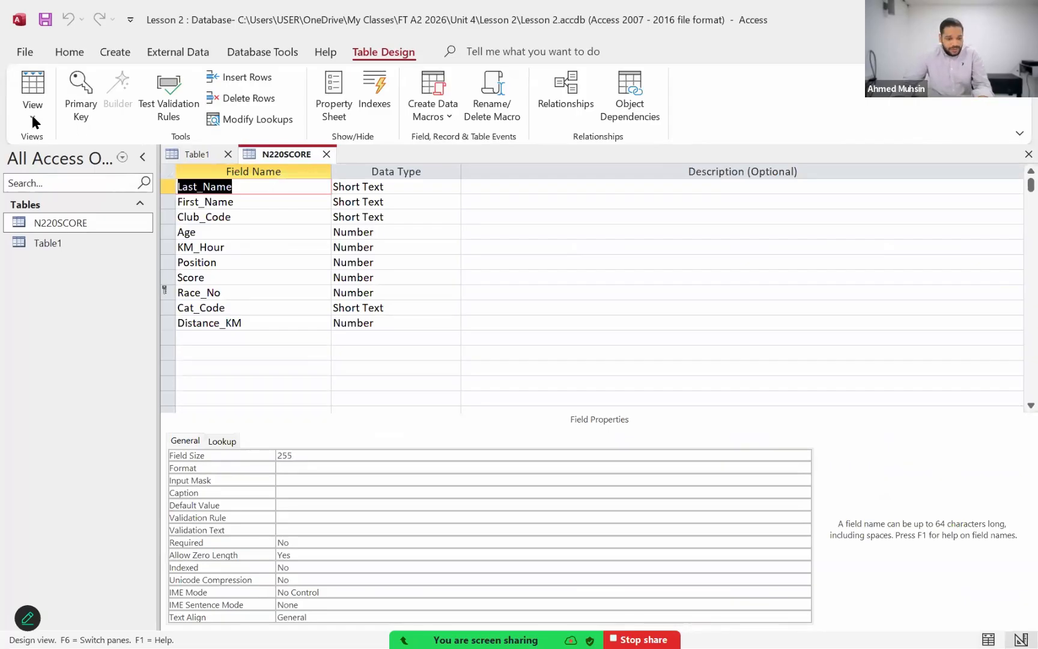
Step: Compare the N220SCORE table's field names and data types with the question 18 table in the exam paper PDF
{"action": "key", "text": "alt+Tab"}
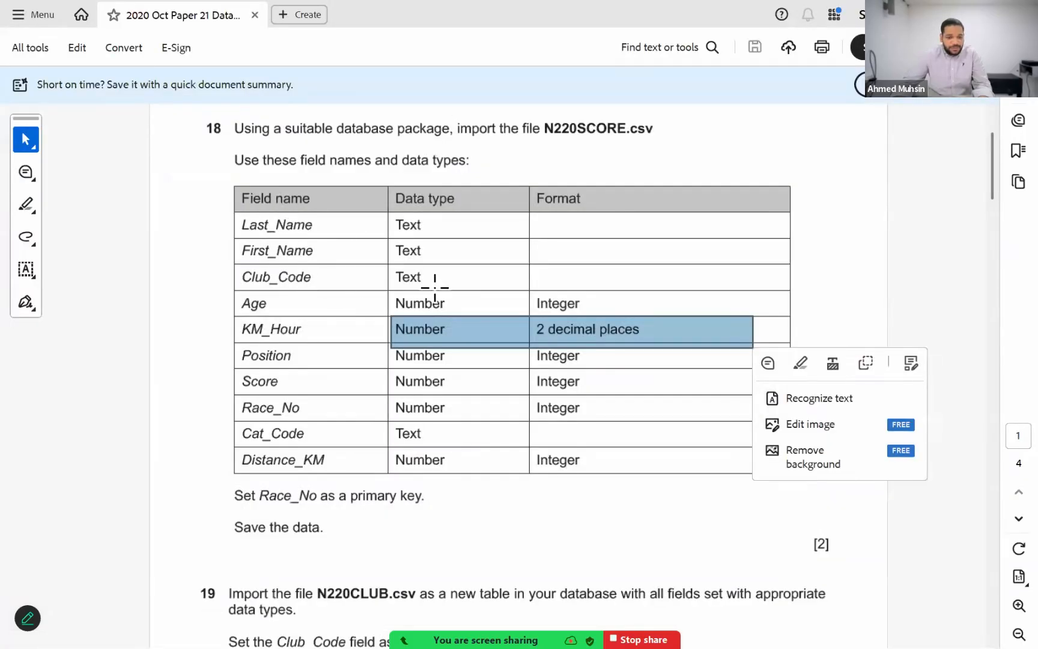
{"action": "key", "text": "alt+Tab"}
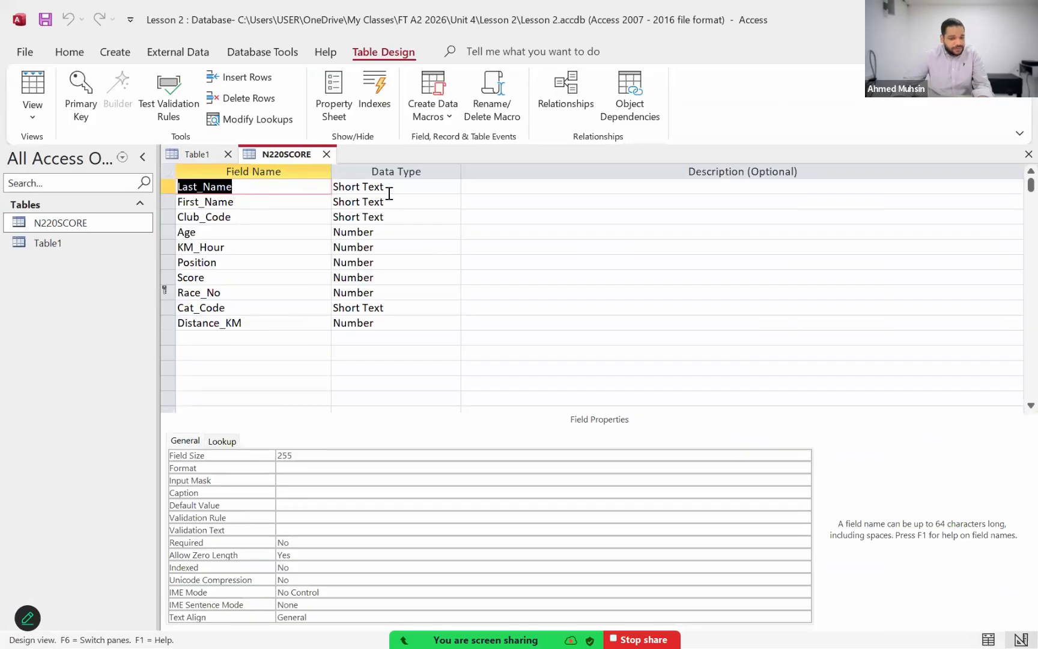
{"action": "key", "text": "alt+Tab"}
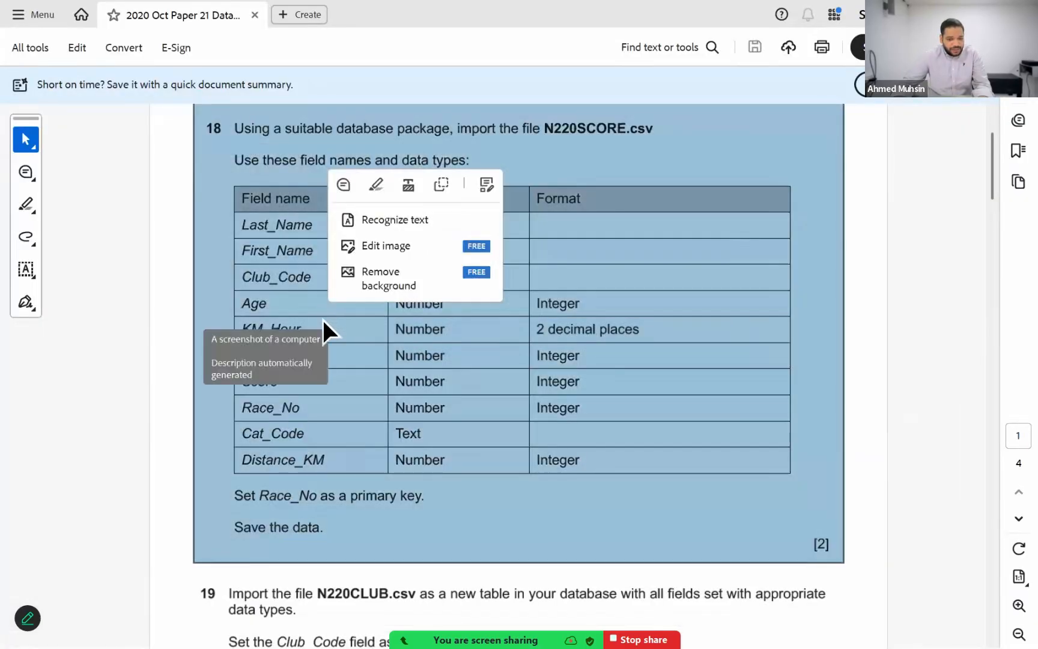
{"action": "left_click", "coordinate": [322, 321]}
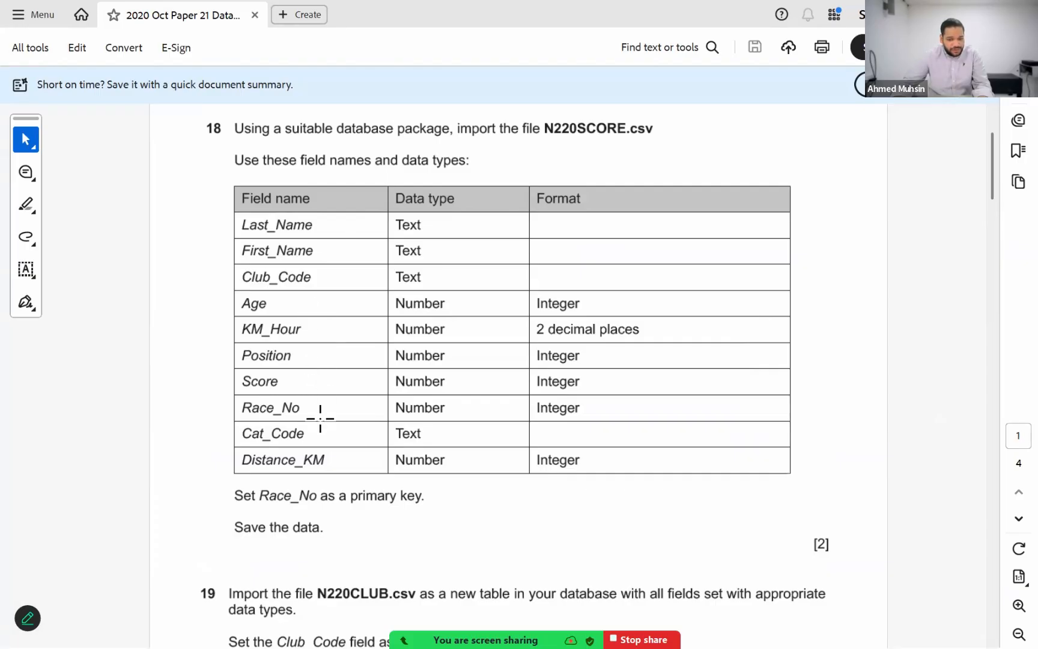
{"action": "key", "text": "alt+Tab"}
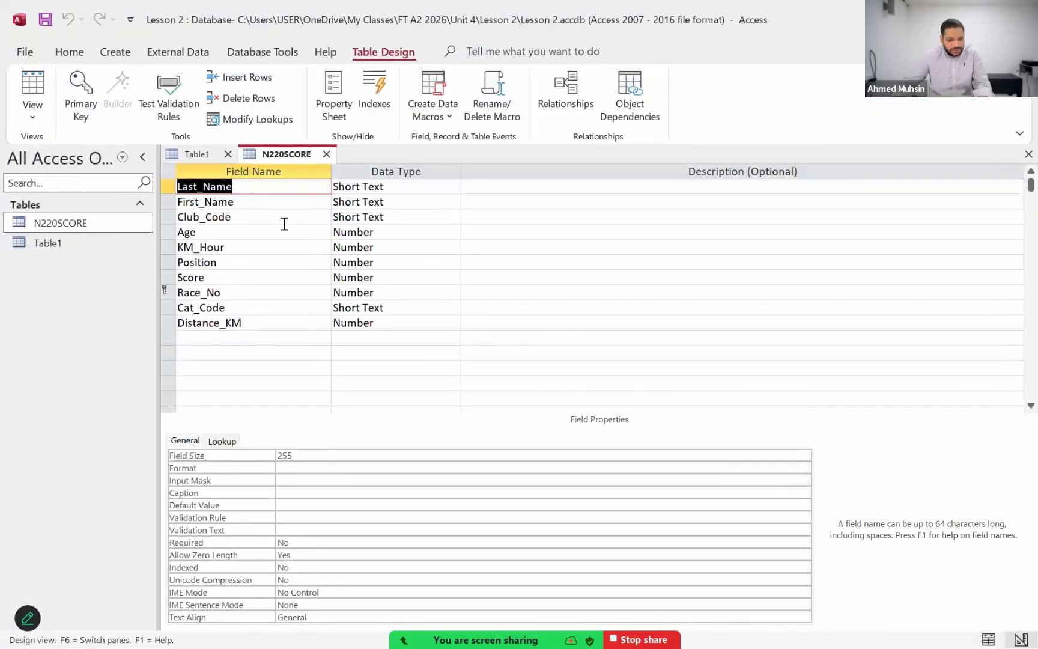
{"action": "key", "text": "alt+Tab"}
{"action": "key", "text": "alt+Tab"}
{"action": "key", "text": "alt+Tab"}
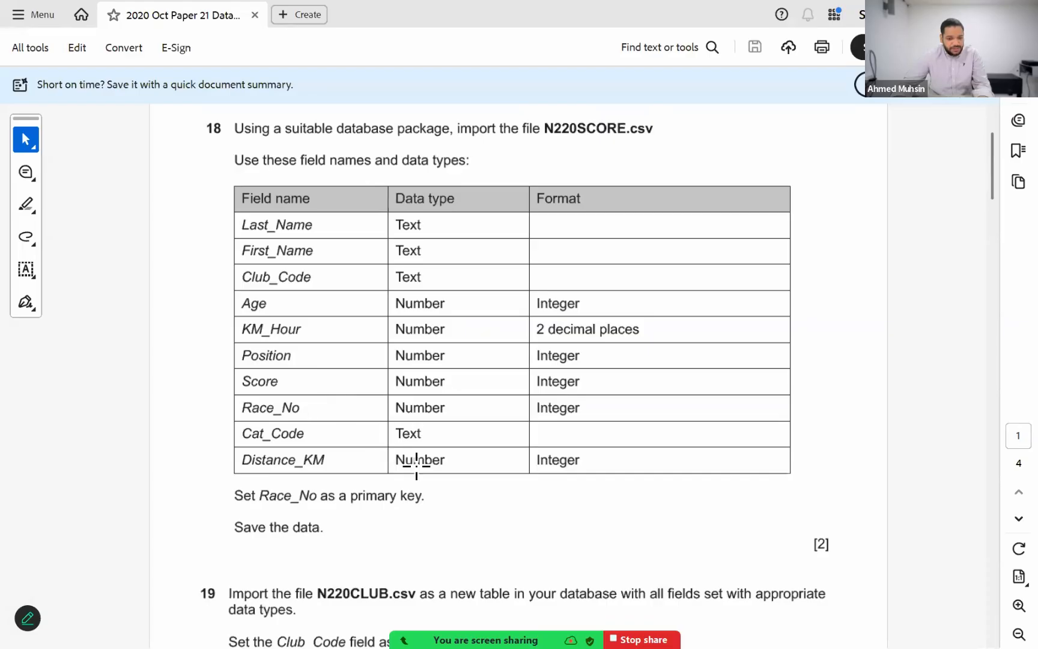
{"action": "key", "text": "alt+Tab"}
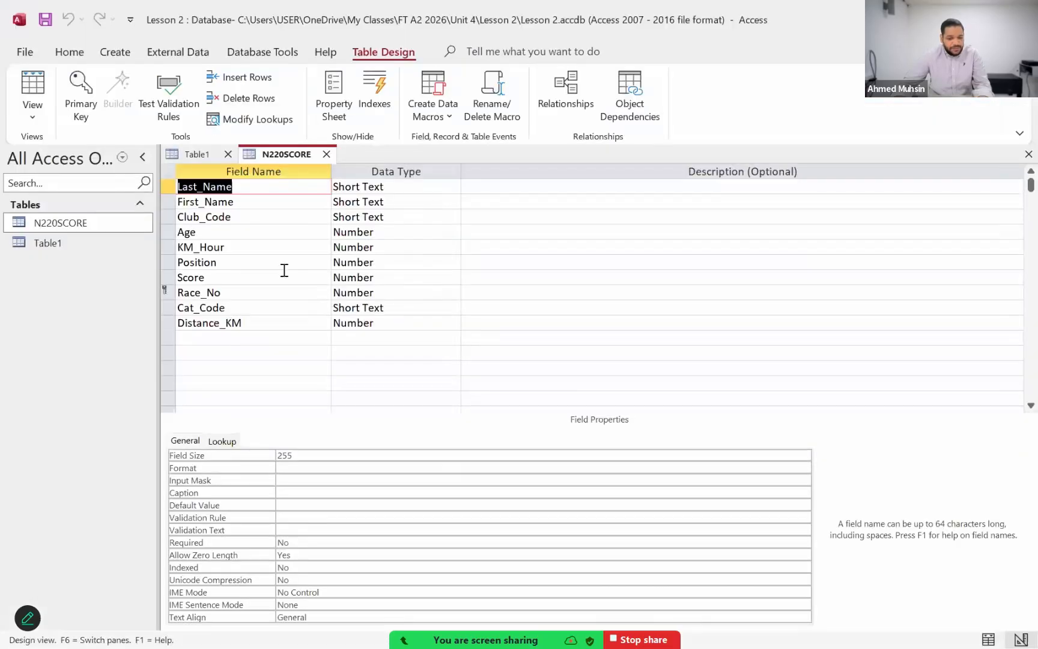
Step: Set the Decimal Places property of the KM_Hour field to 2, as question 18 requires
{"action": "left_click", "coordinate": [248, 249]}
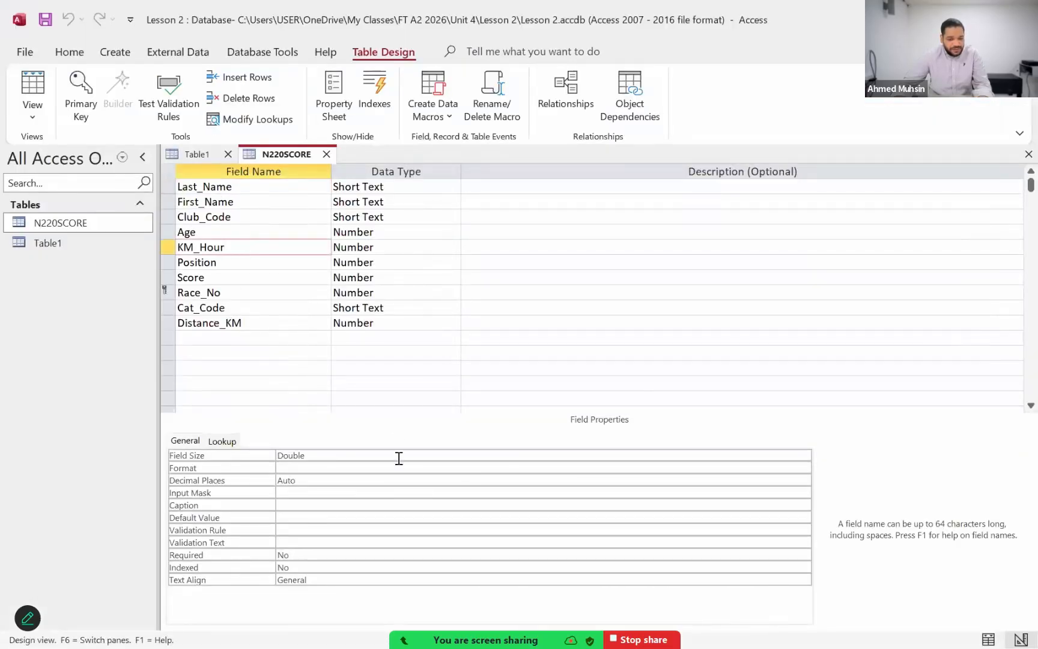
{"action": "key", "text": "alt+Tab"}
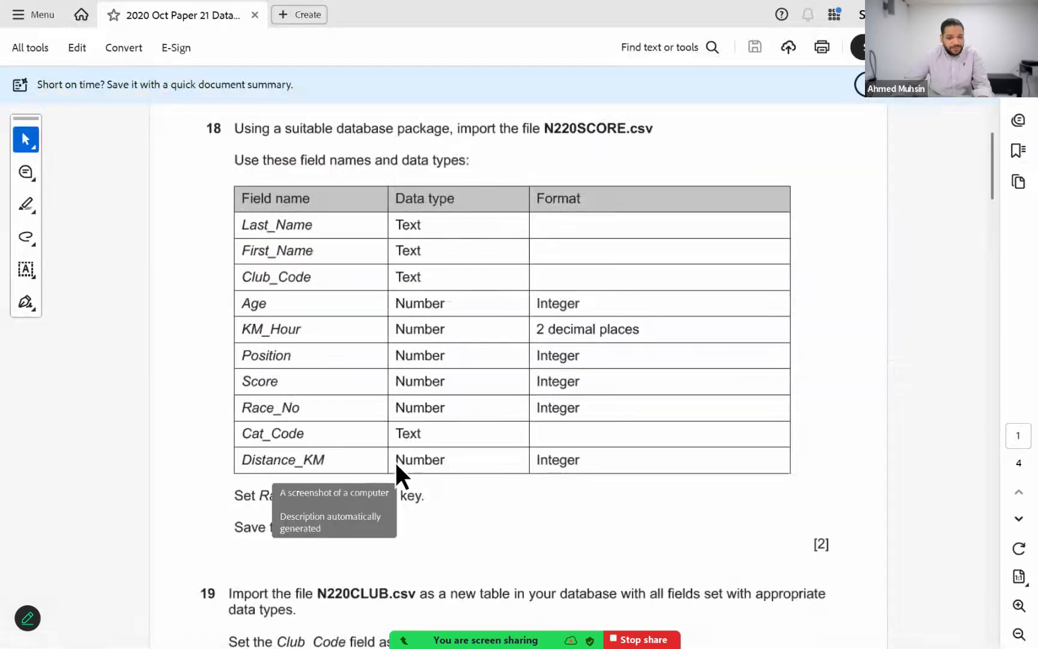
{"action": "key", "text": "alt+Tab"}
{"action": "left_click", "coordinate": [367, 456]}
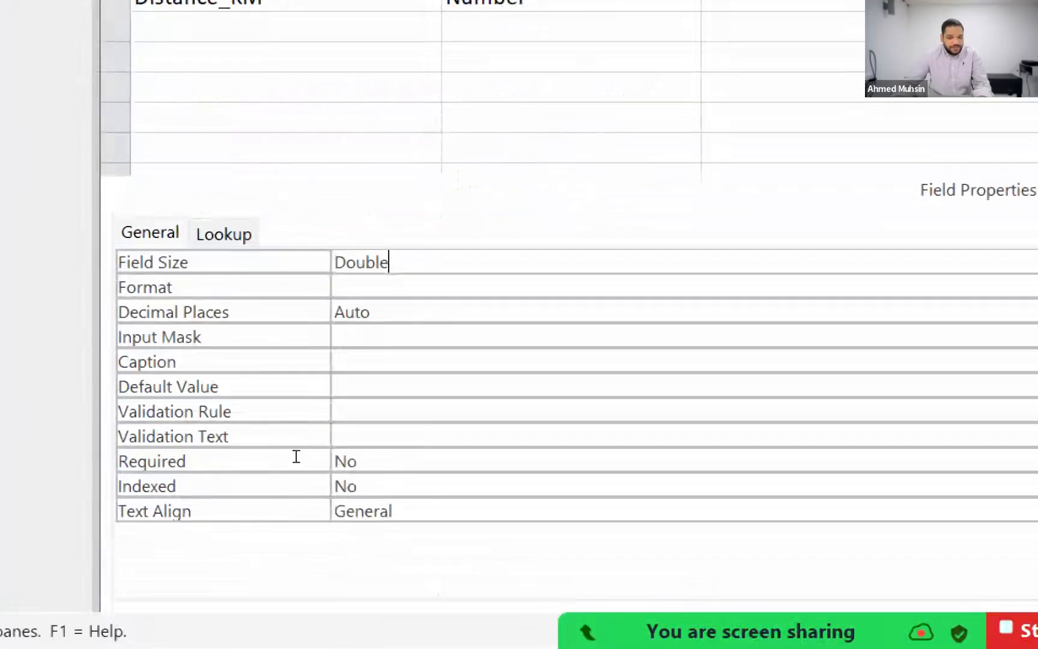
{"action": "key", "text": "Down"}
{"action": "key", "text": "Down"}
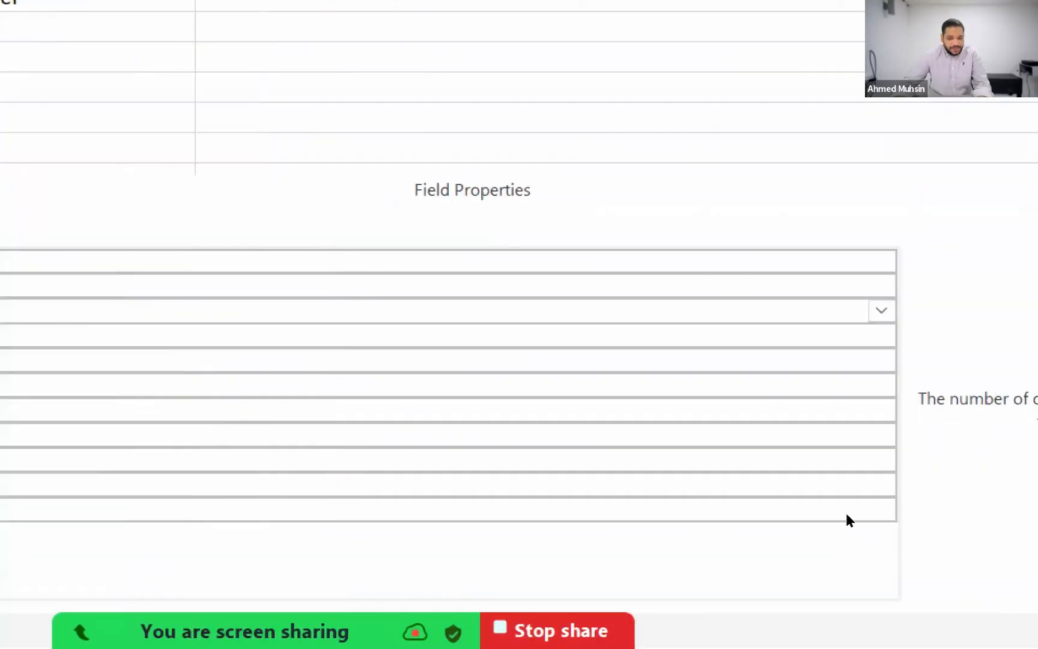
{"action": "key", "text": "alt+Down"}
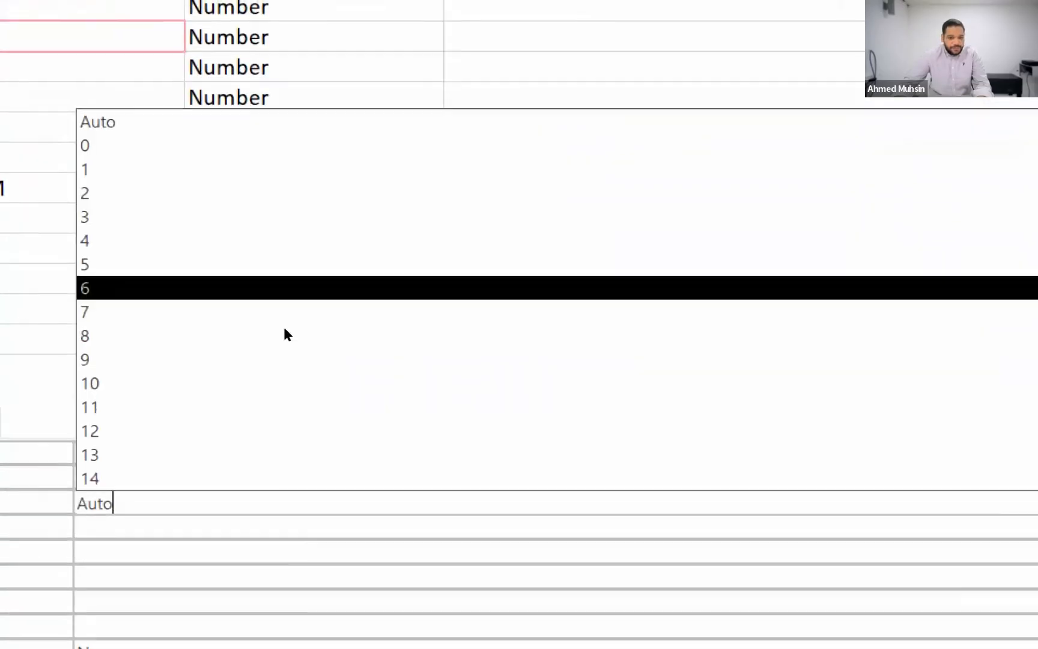
{"action": "key", "text": "Up"}
{"action": "key", "text": "Up"}
{"action": "key", "text": "Up"}
{"action": "key", "text": "Up"}
{"action": "key", "text": "Return"}
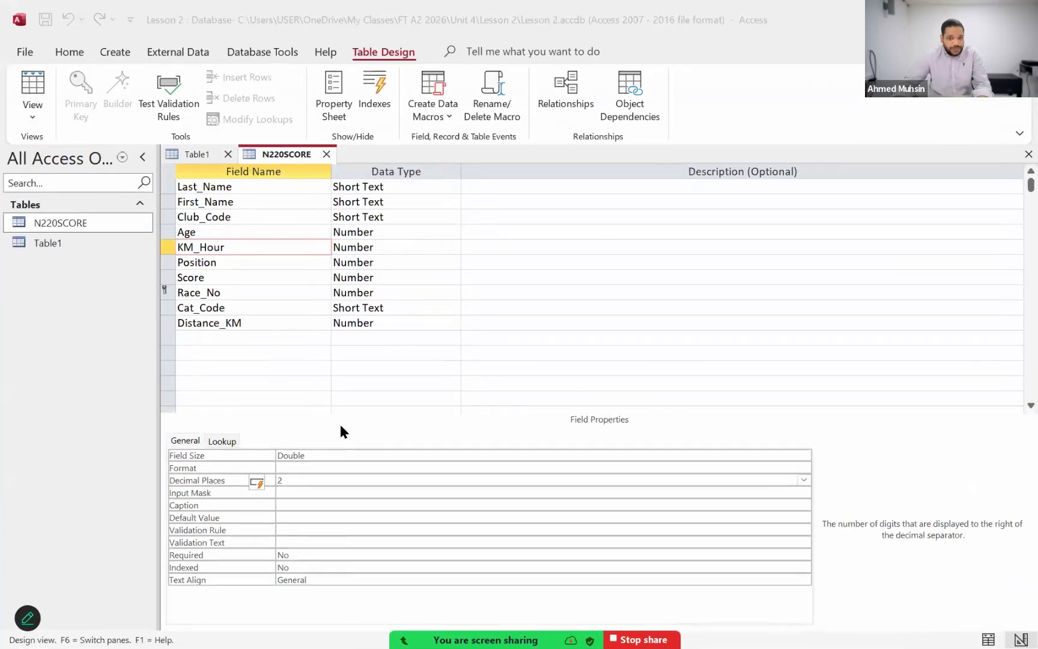
Step: Check the format required for KM_Hour in the exam paper PDF and return to the Access table design
{"action": "key", "text": "alt+Tab"}
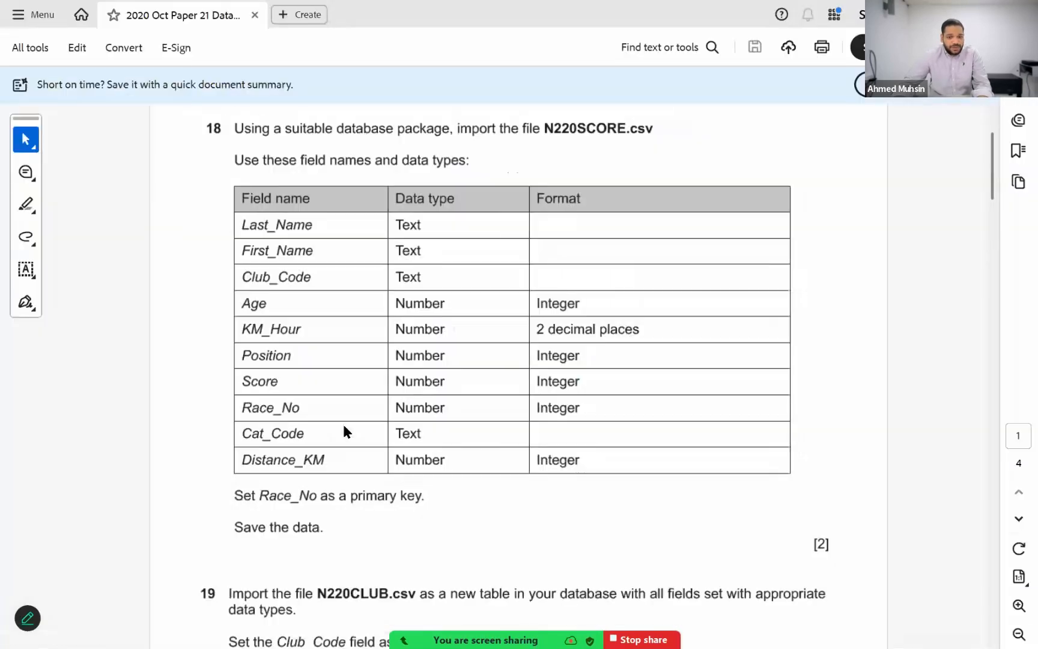
{"action": "left_click_drag", "start_coordinate": [534, 325], "coordinate": [670, 346]}
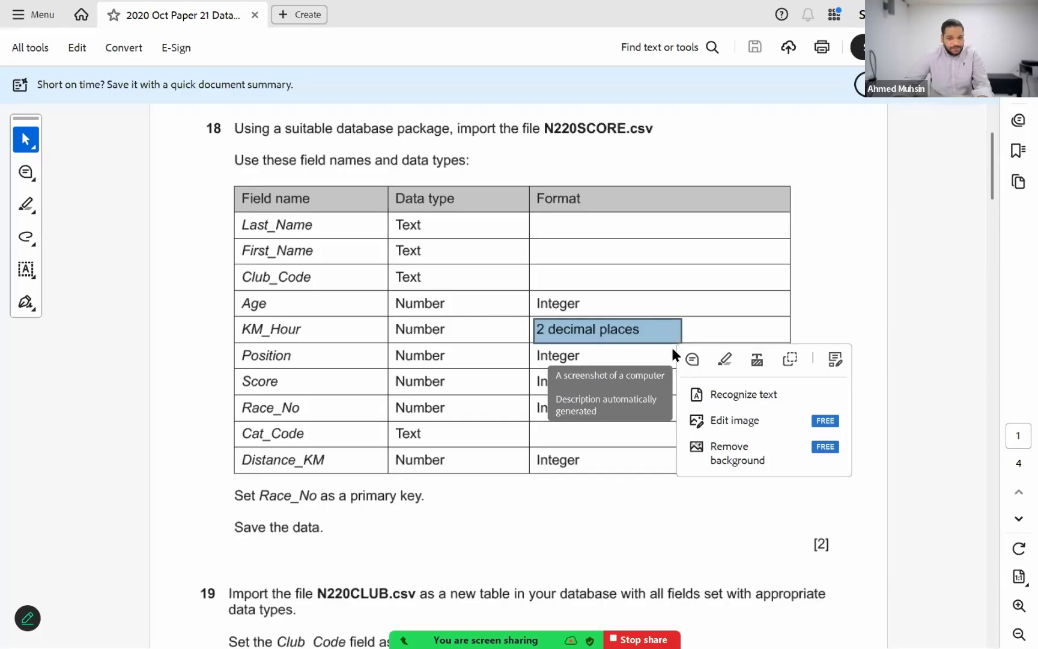
{"action": "key", "text": "alt+Tab"}
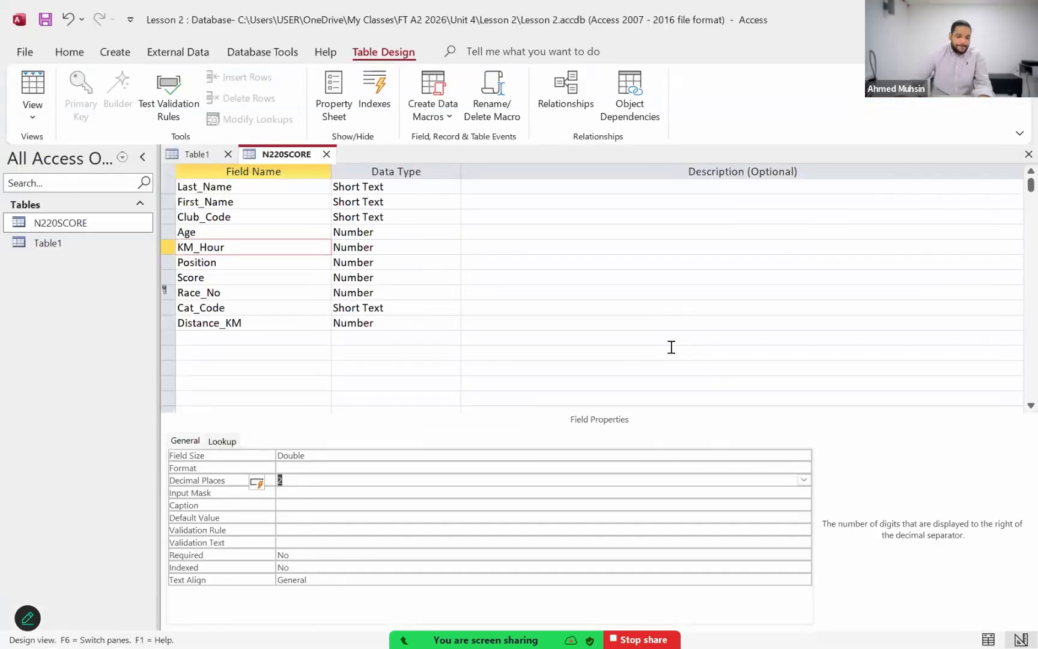
Step: Recheck the KM_Hour format in question 18 of the exam paper PDF and return to the Access table design
{"action": "left_click", "coordinate": [346, 483]}
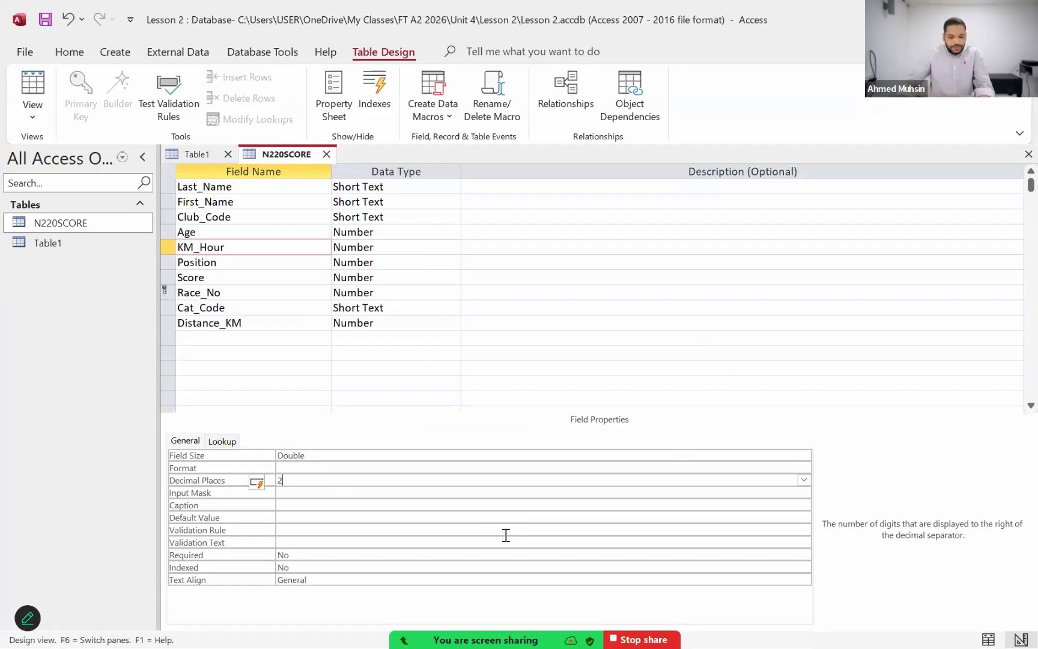
{"action": "key", "text": "alt+Tab"}
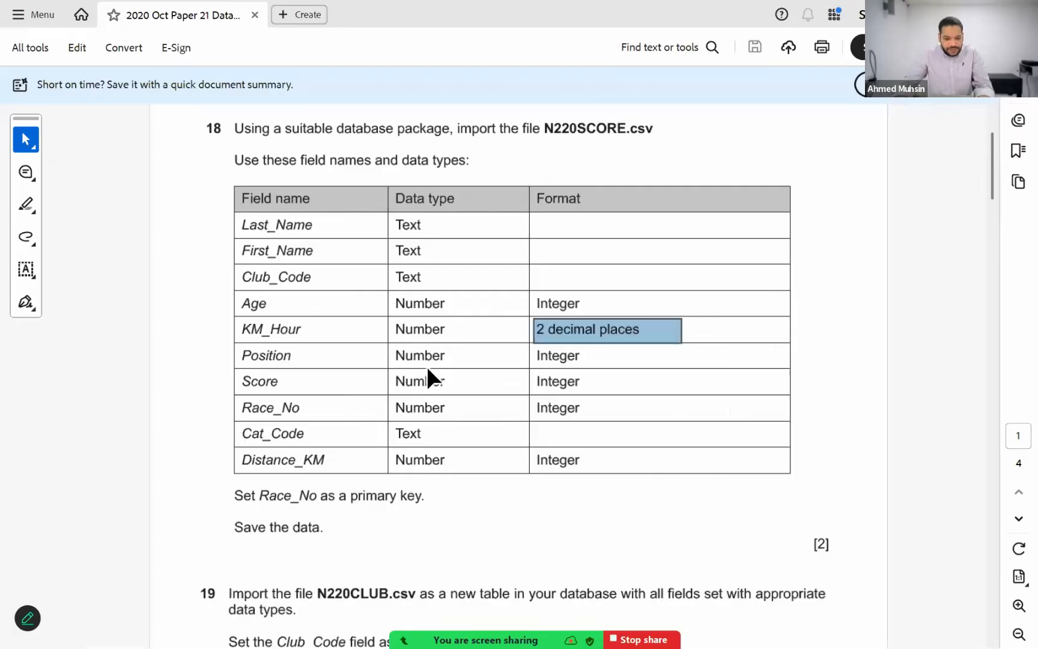
{"action": "left_click", "coordinate": [428, 367]}
{"action": "key", "text": "alt+Tab"}
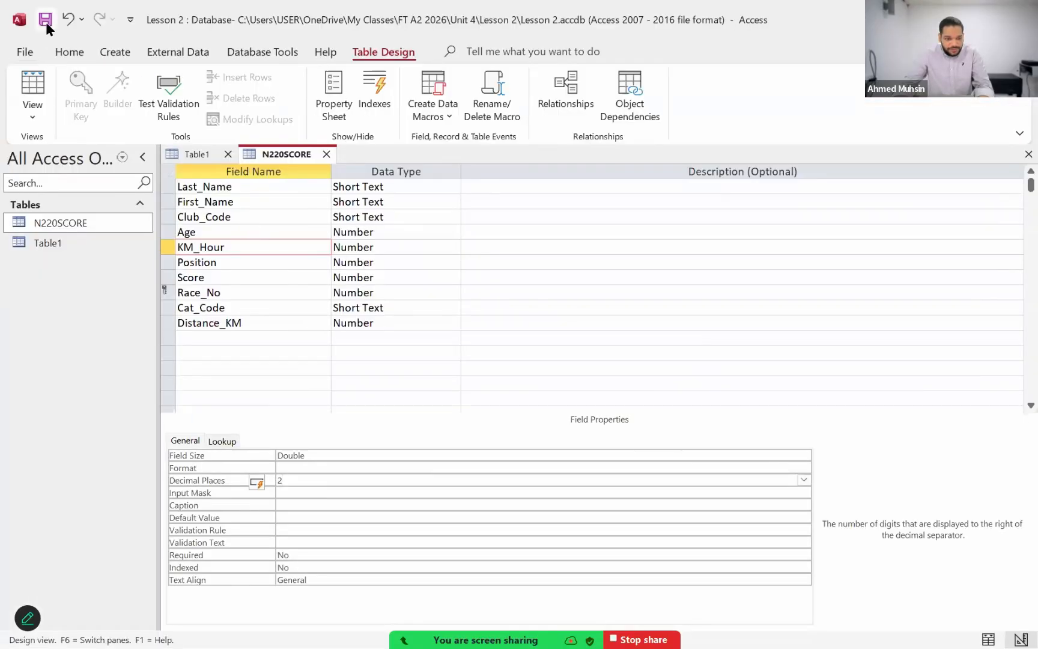
Step: Switch the N220SCORE table to Datasheet View and inspect the decimal places of the KM_Hour values
{"action": "left_click", "coordinate": [31, 121]}
{"action": "left_click", "coordinate": [39, 150]}
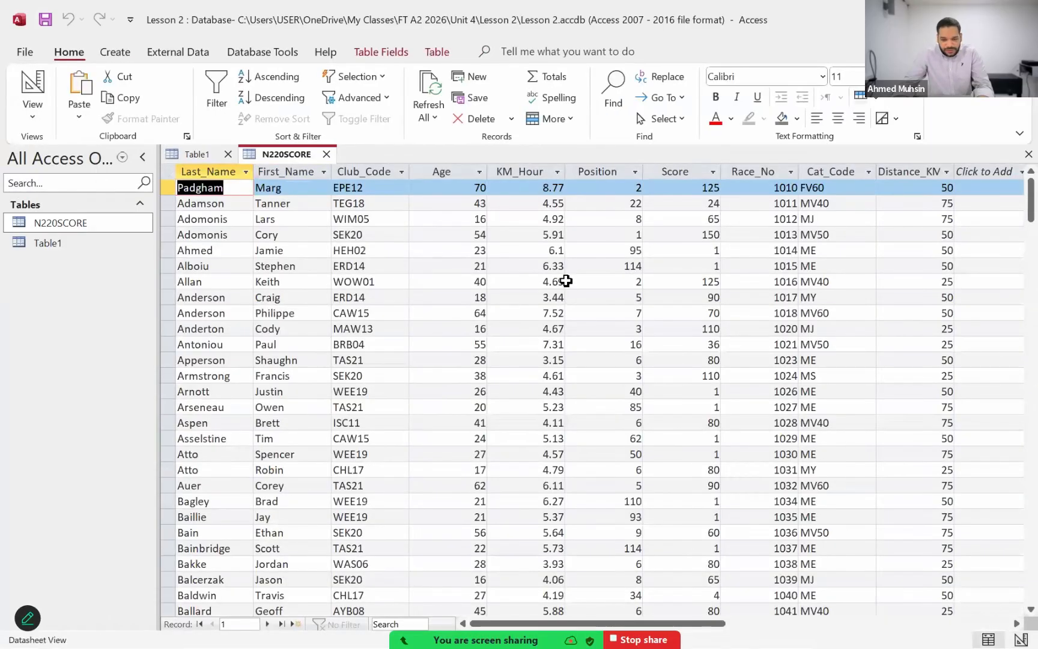
{"action": "left_click", "coordinate": [556, 219]}
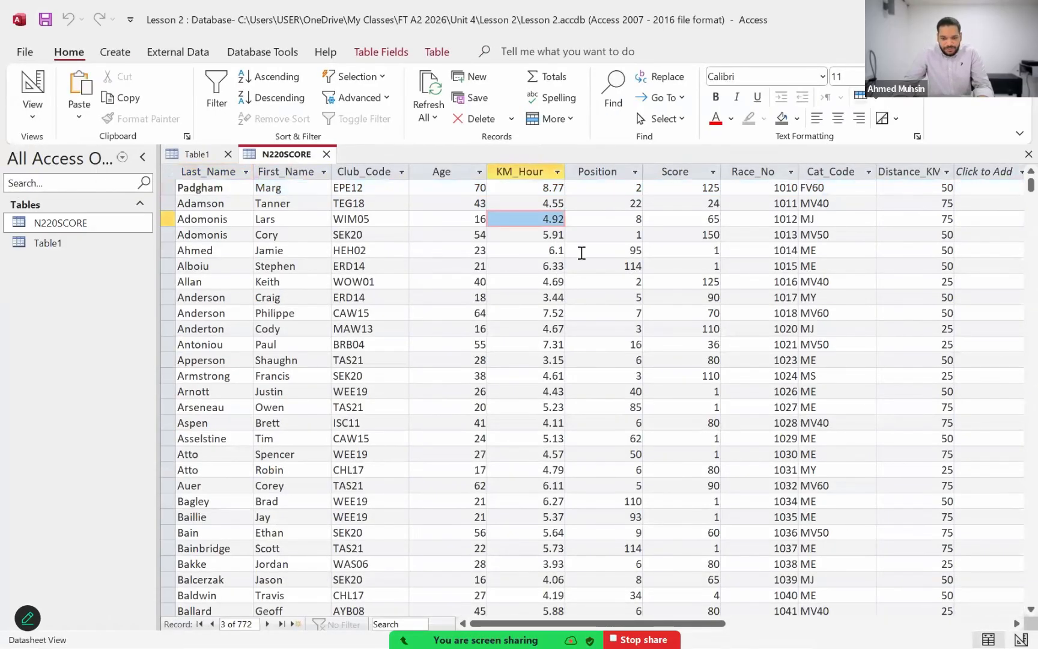
{"action": "left_click", "coordinate": [581, 250]}
{"action": "left_click", "coordinate": [556, 344]}
{"action": "scroll", "coordinate": [556, 339], "scroll_direction": "down", "scroll_amount": 3}
{"action": "scroll", "coordinate": [556, 340], "scroll_direction": "up", "scroll_amount": 3}
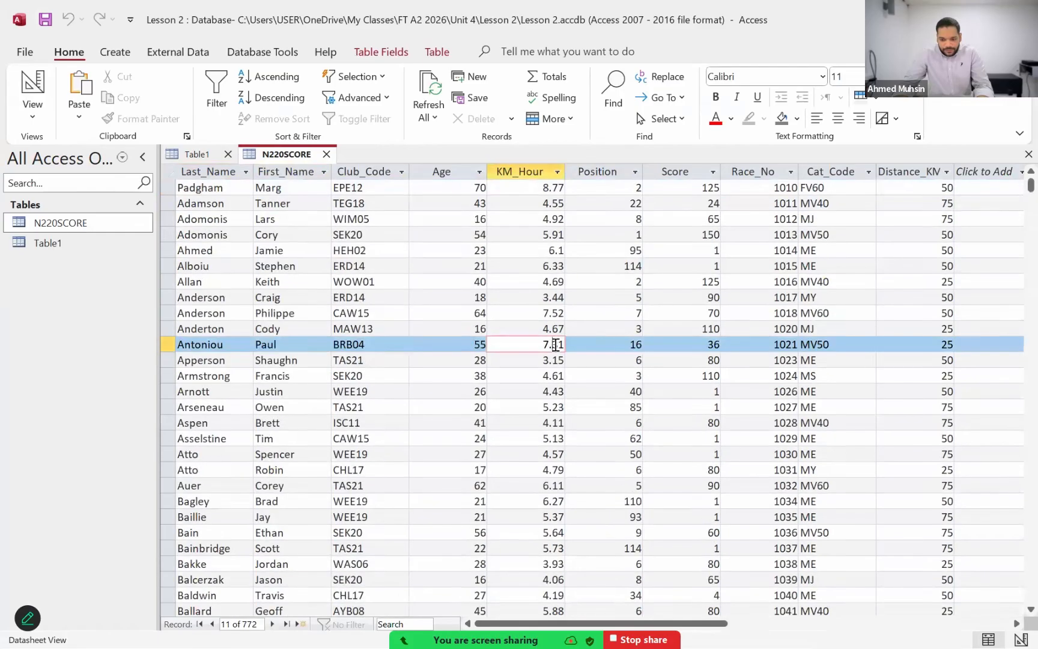
Step: Return the N220SCORE table to Design View and review the KM_Hour field's data type and Decimal Places property
{"action": "key", "text": "alt+Tab"}
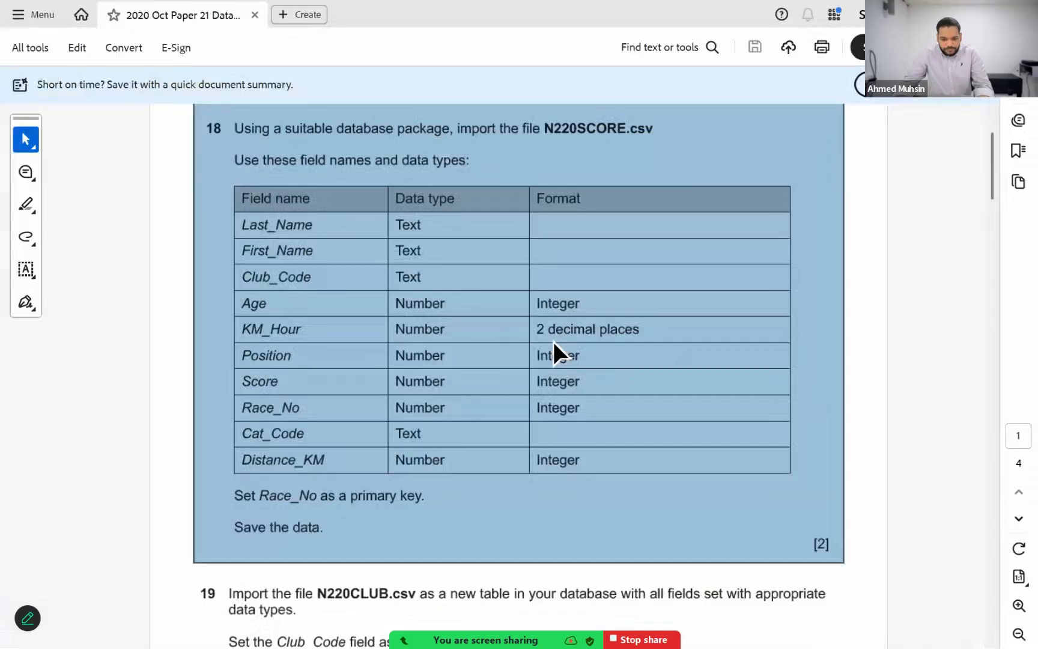
{"action": "key", "text": "super+d"}
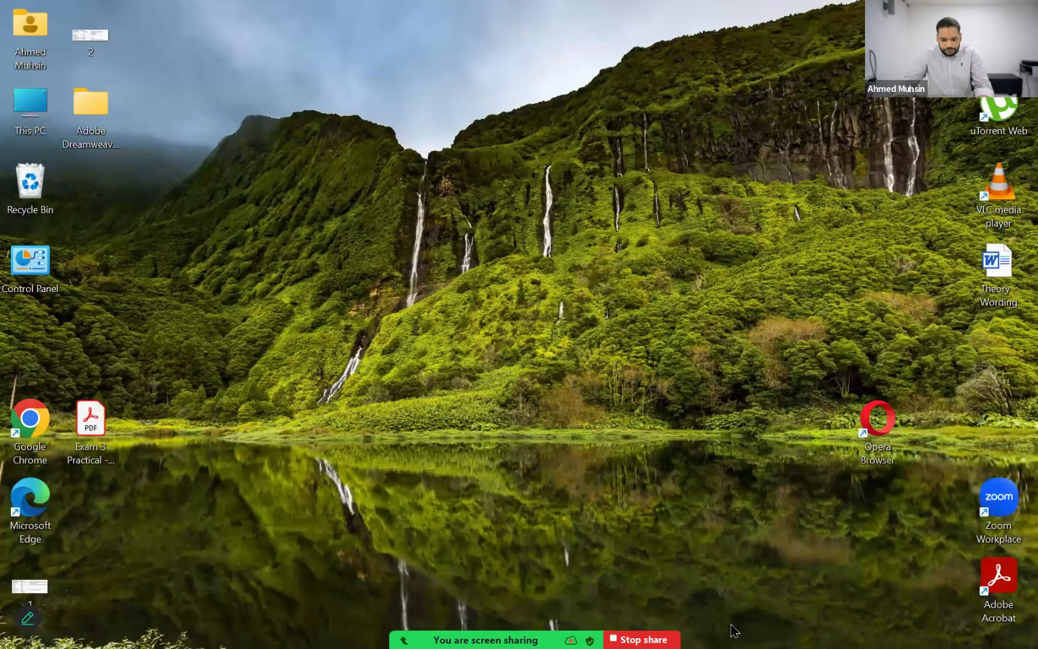
{"action": "key", "text": "alt+Tab"}
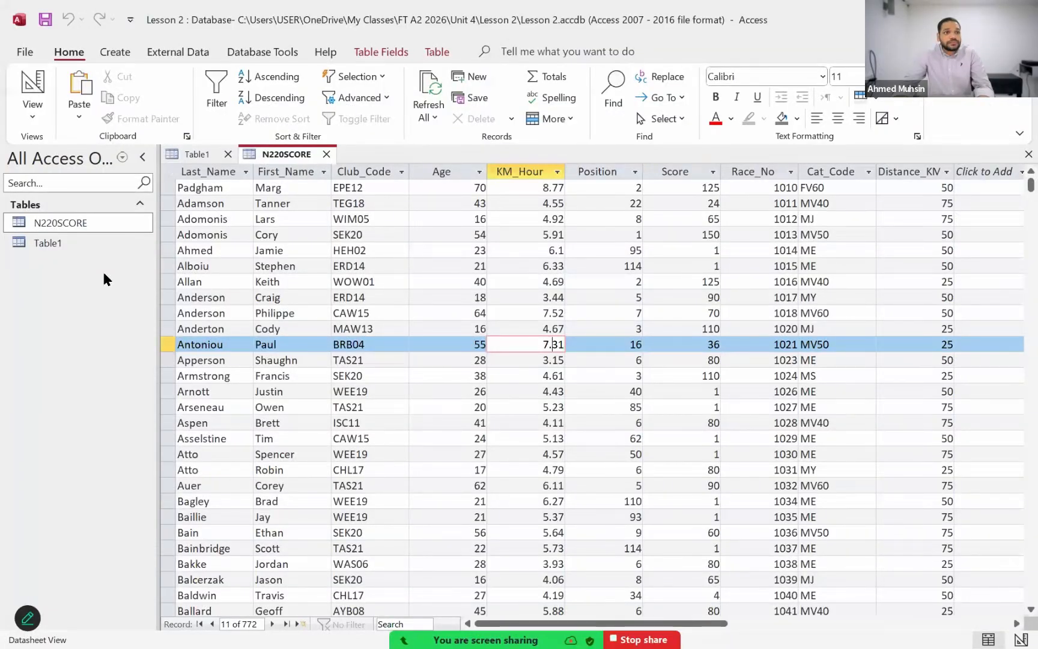
{"action": "left_click", "coordinate": [34, 109]}
{"action": "left_click", "coordinate": [72, 180]}
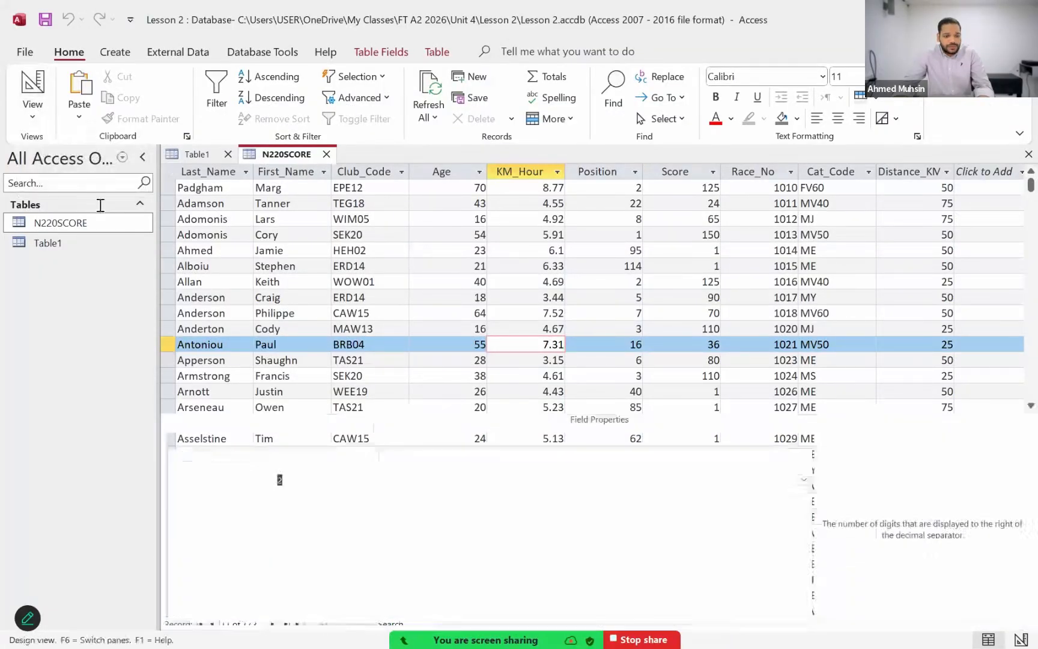
{"action": "key", "text": "super+plus"}
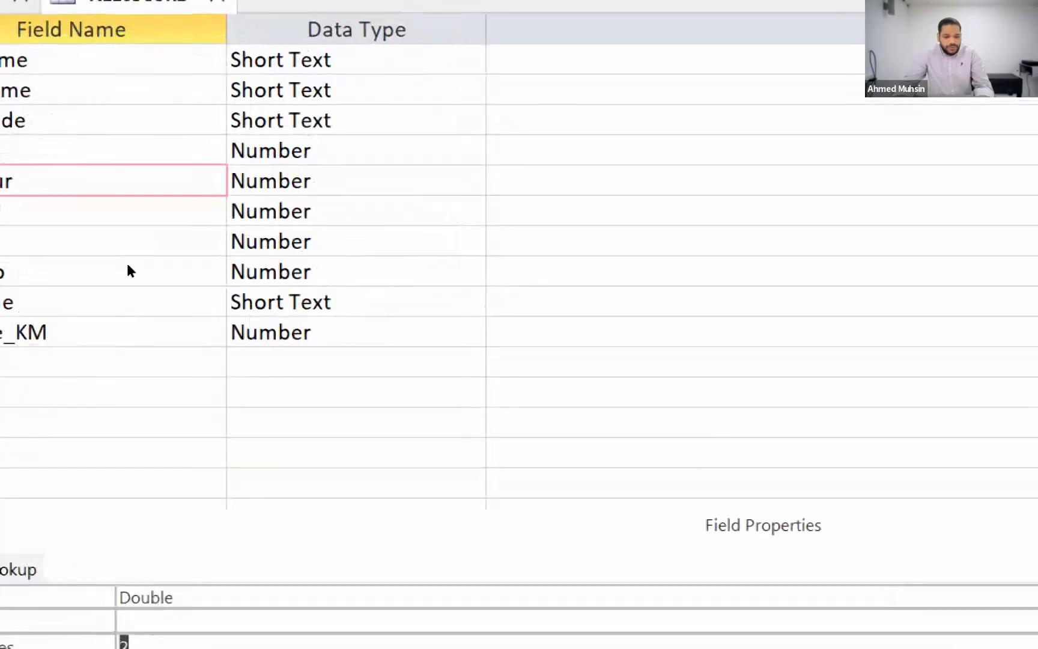
{"action": "left_click", "coordinate": [270, 247]}
{"action": "key", "text": "Tab"}
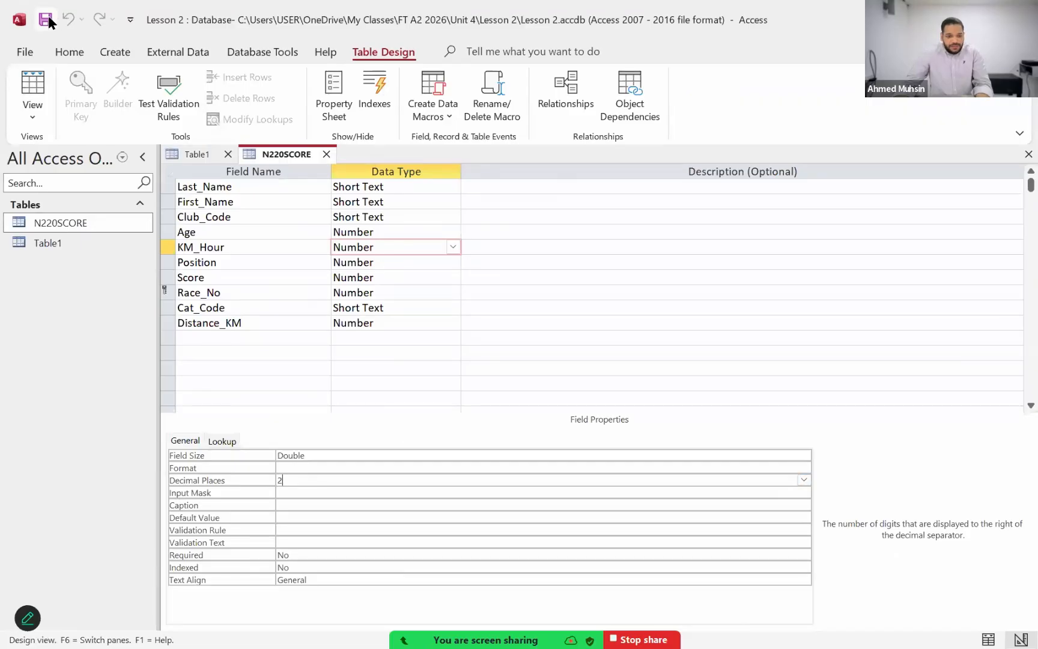
Step: Display the N220SCORE table in Datasheet View again
{"action": "left_click", "coordinate": [24, 121]}
{"action": "left_click", "coordinate": [33, 147]}
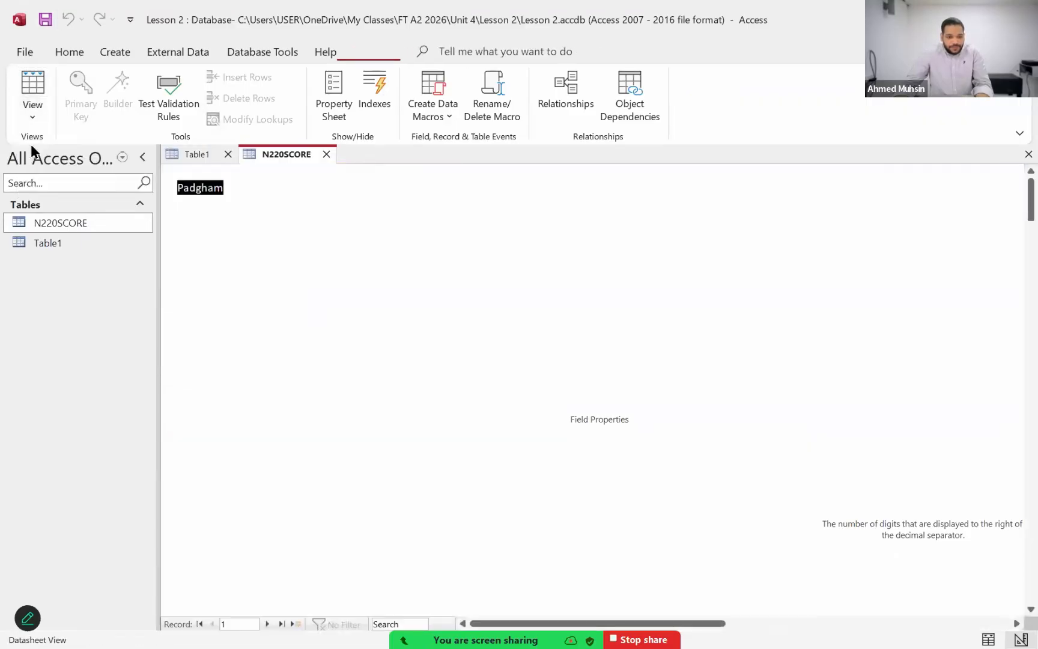
{"action": "key", "text": "alt"}
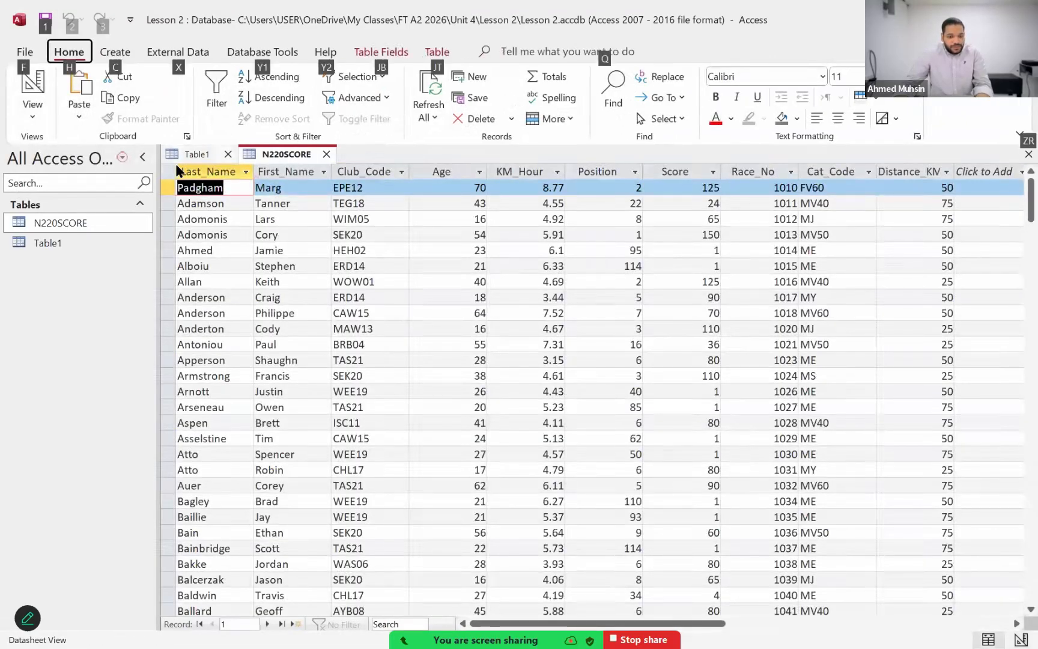
Step: Read questions 19 and 20 in the exam paper PDF and mark the file name N220CLUB.csv
{"action": "key", "text": "alt+Tab"}
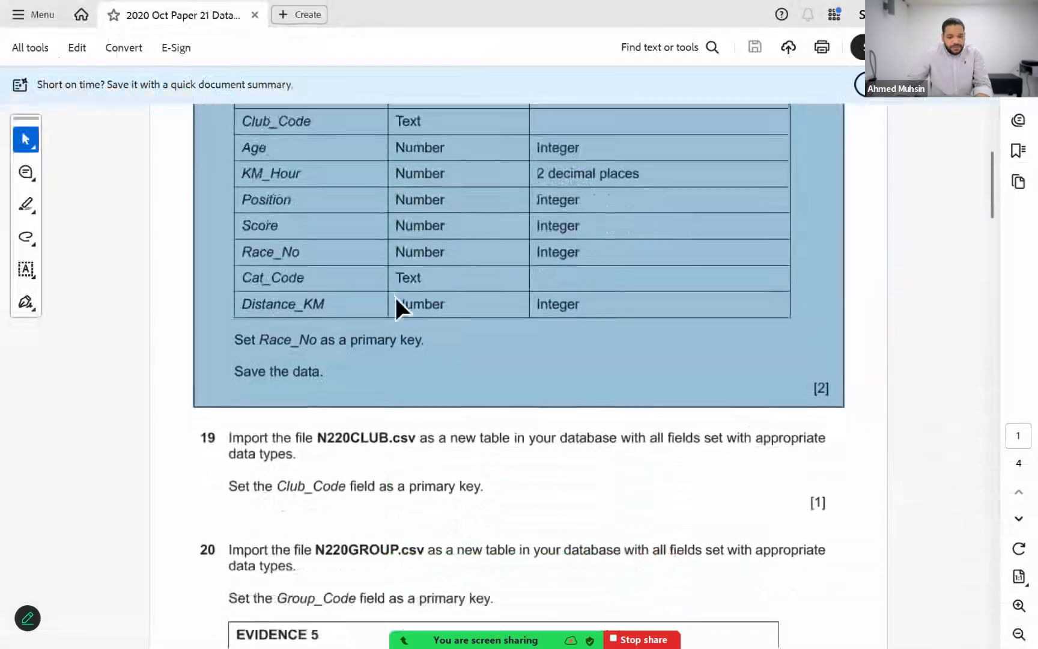
{"action": "scroll", "coordinate": [396, 303], "scroll_direction": "down", "scroll_amount": 3}
{"action": "left_click", "coordinate": [348, 448]}
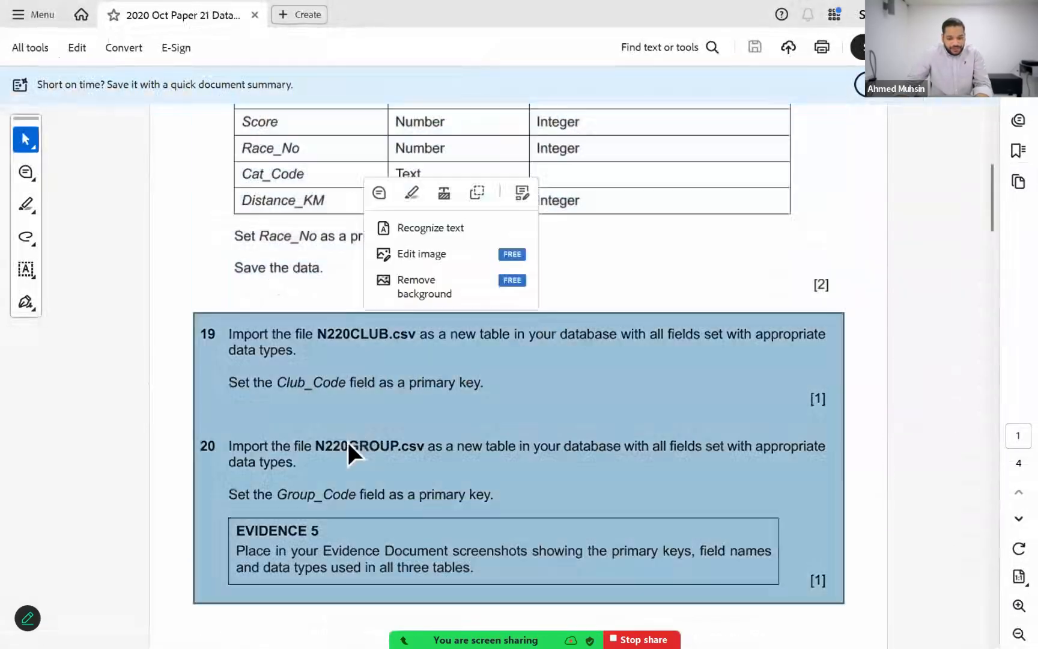
{"action": "left_click", "coordinate": [323, 446]}
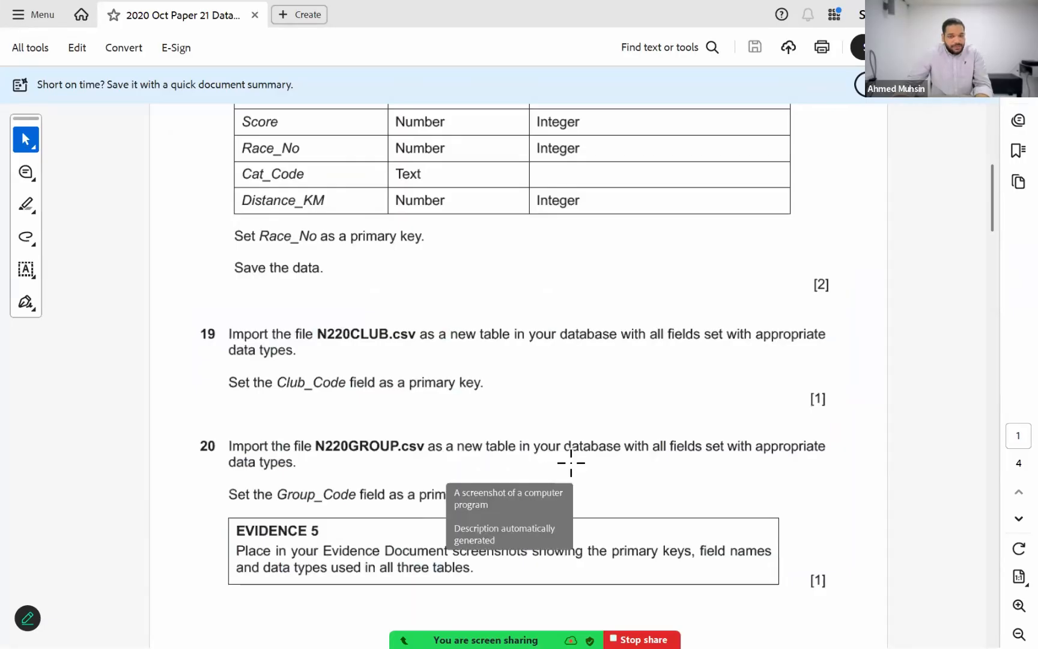
{"action": "scroll", "coordinate": [562, 435], "scroll_direction": "down", "scroll_amount": 1}
{"action": "scroll", "coordinate": [562, 434], "scroll_direction": "down", "scroll_amount": 1}
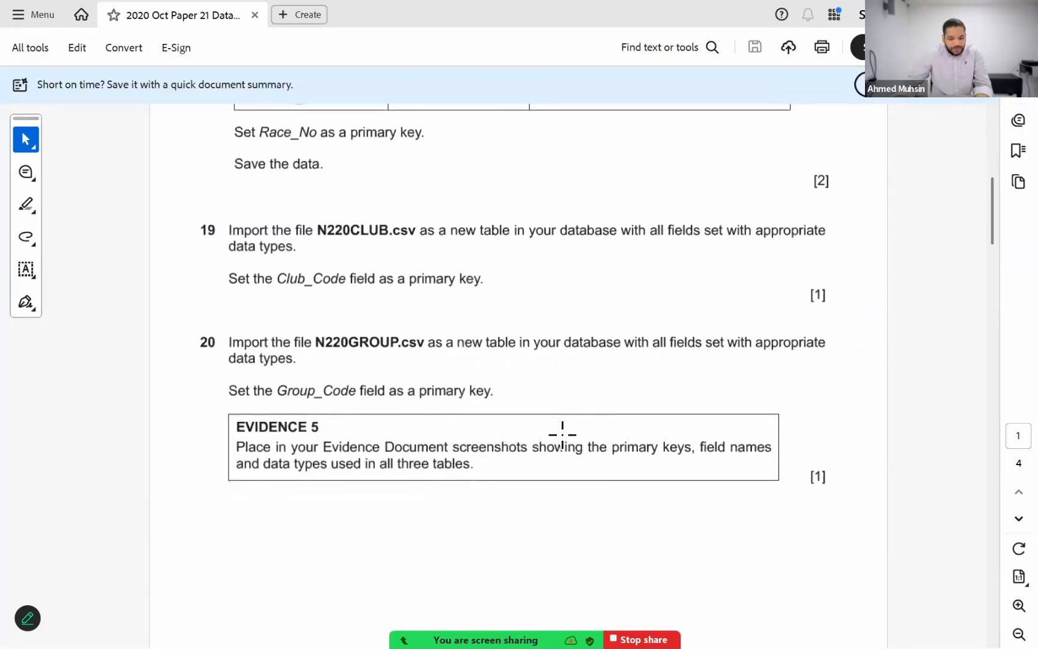
{"action": "scroll", "coordinate": [420, 385], "scroll_direction": "up", "scroll_amount": 2}
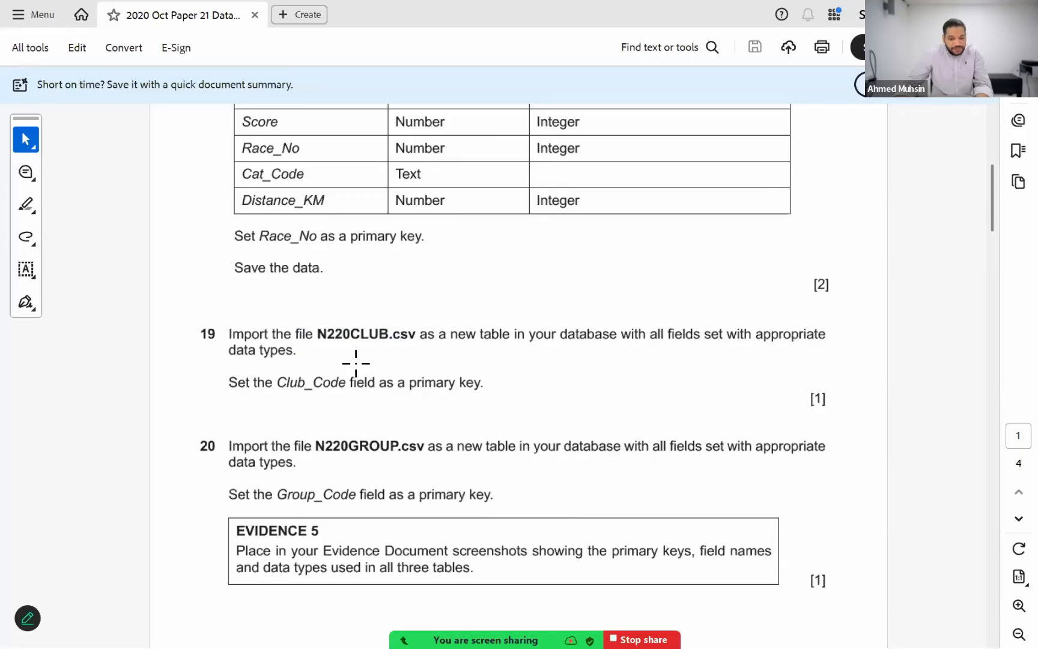
{"action": "left_click_drag", "start_coordinate": [319, 328], "coordinate": [416, 348]}
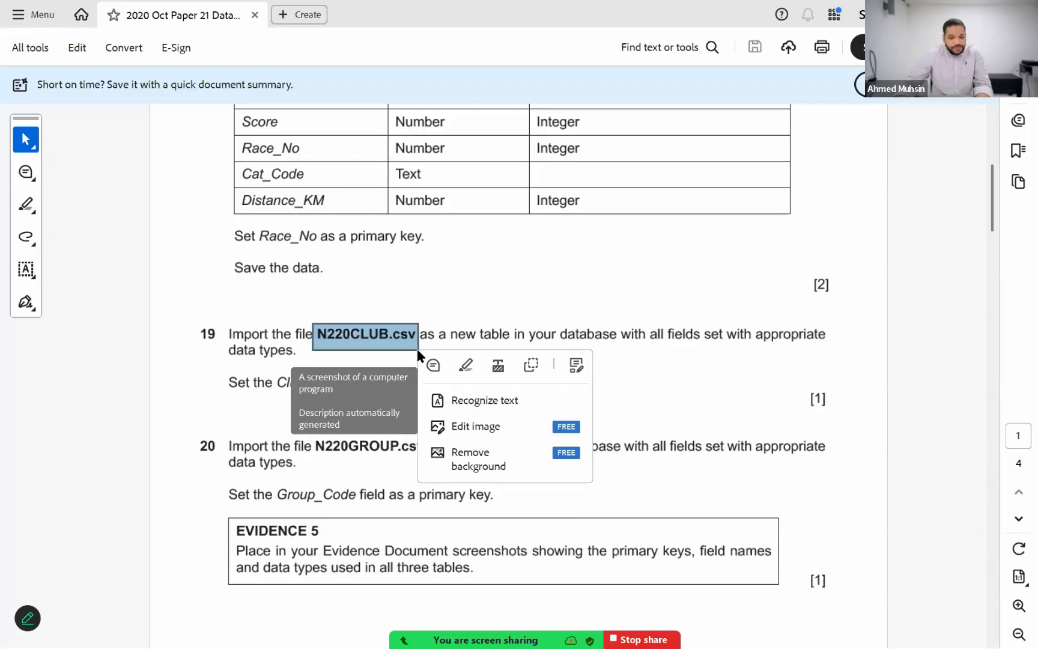
Step: Start a text file import in Access with N220CLUB.csv from the Lesson 2 folder as the source for a new table
{"action": "key", "text": "alt+Tab"}
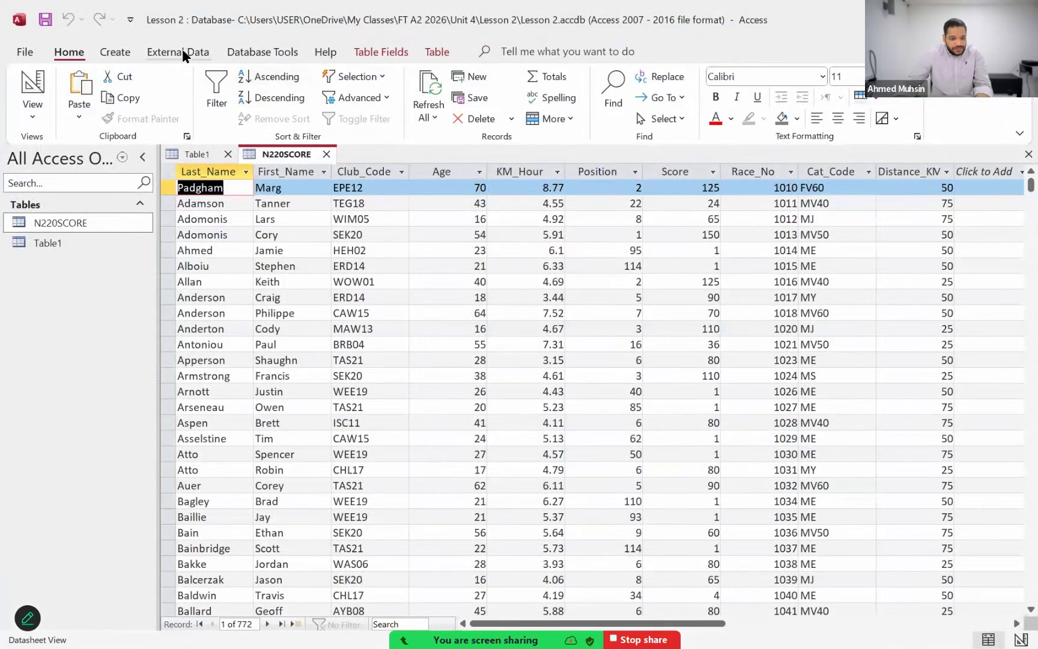
{"action": "left_click", "coordinate": [180, 51]}
{"action": "left_click", "coordinate": [51, 117]}
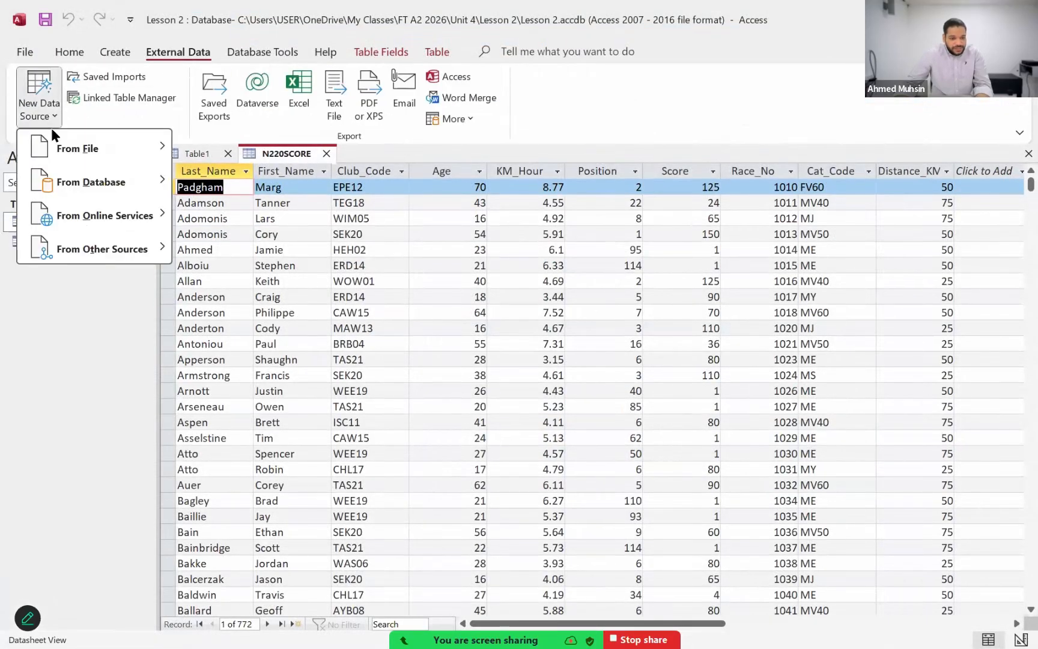
{"action": "mouse_move", "coordinate": [52, 147]}
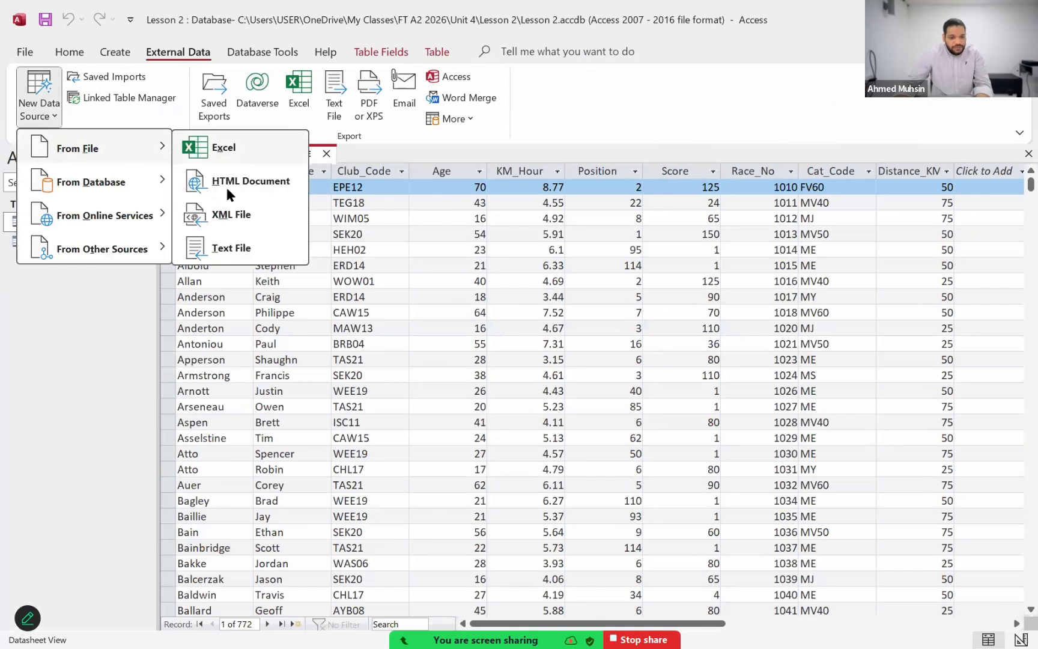
{"action": "left_click", "coordinate": [224, 249]}
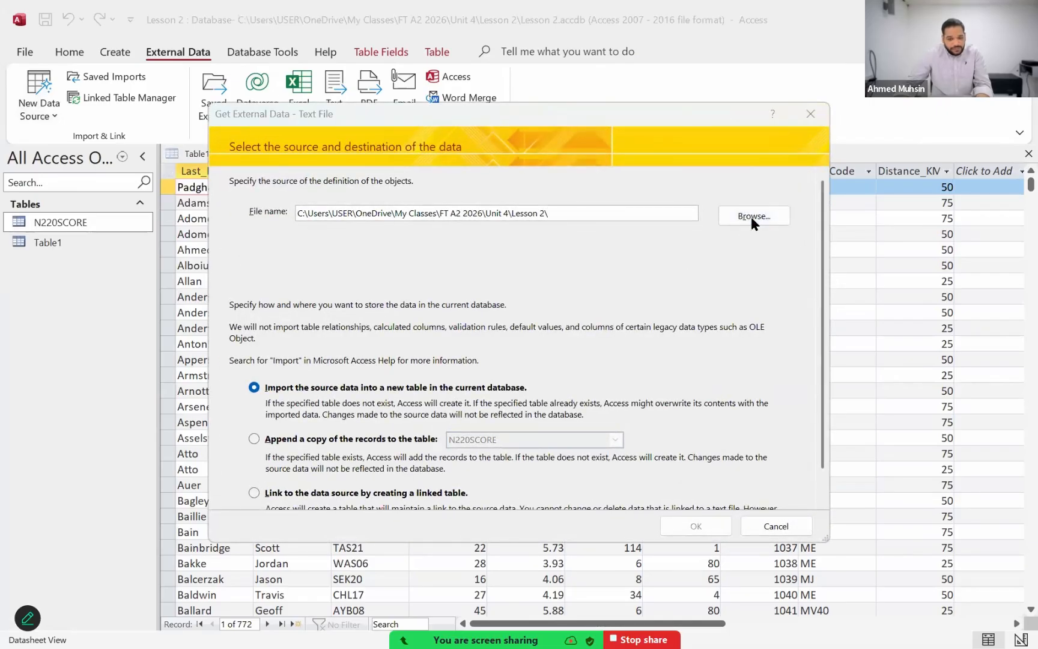
{"action": "key", "text": "alt+Tab"}
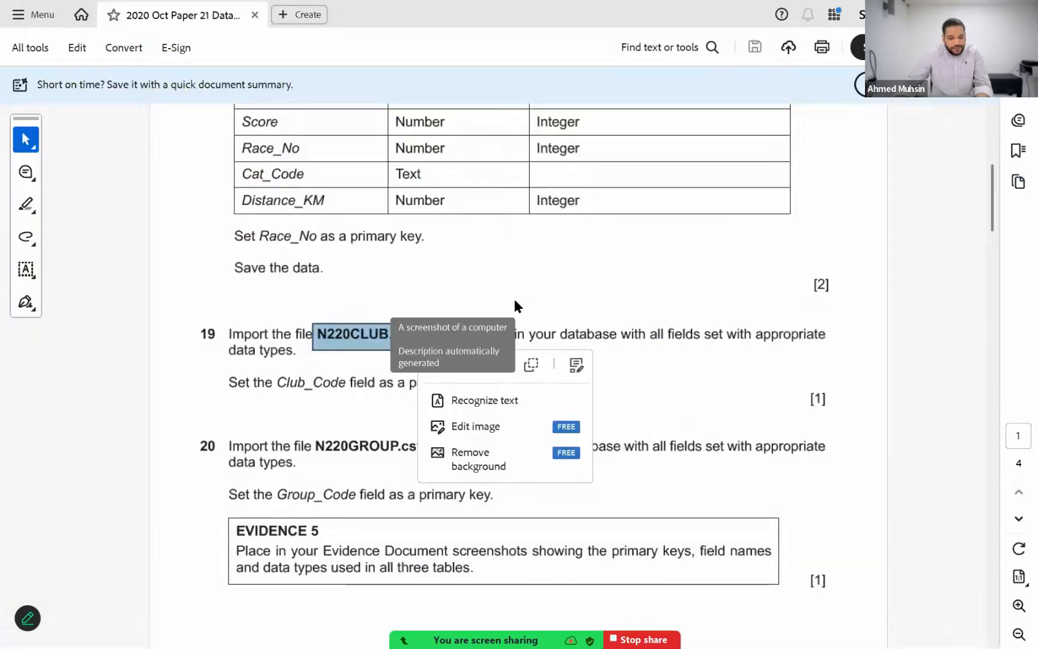
{"action": "key", "text": "alt+Tab"}
{"action": "left_click", "coordinate": [481, 256]}
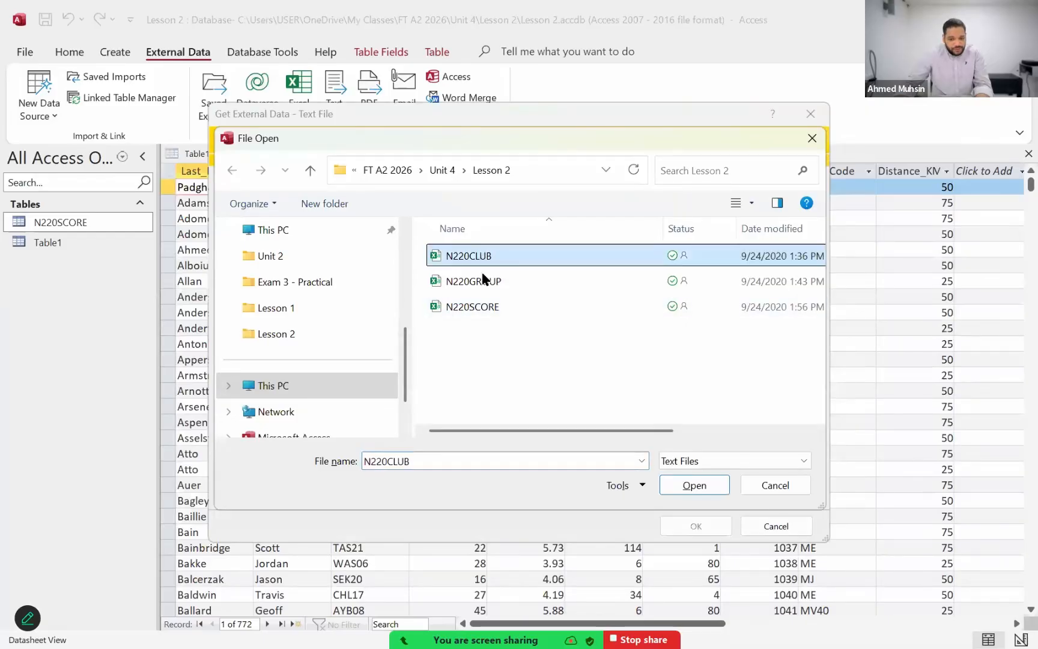
{"action": "left_click", "coordinate": [681, 486]}
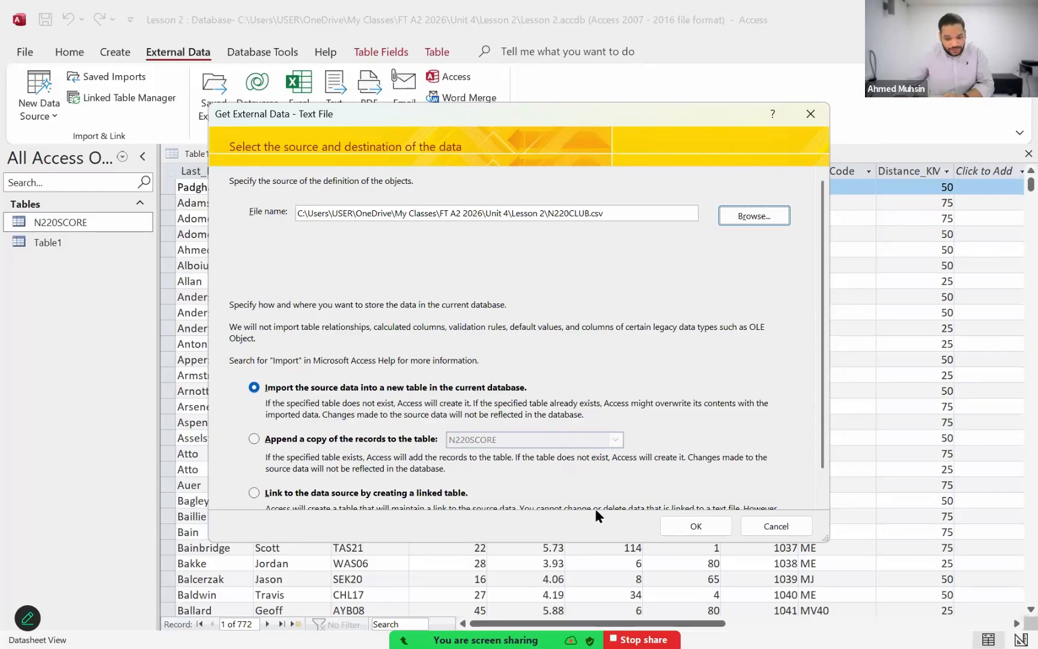
{"action": "left_click", "coordinate": [668, 523]}
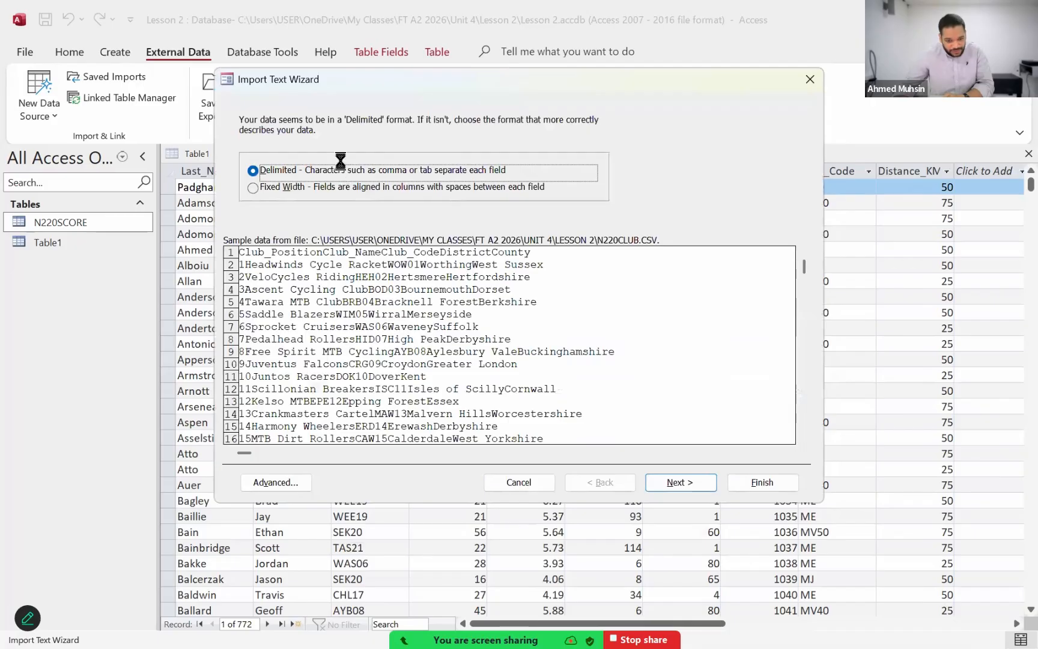
Step: Import the data as tab-delimited with the first row as field names, keeping the default field options
{"action": "left_click", "coordinate": [652, 482]}
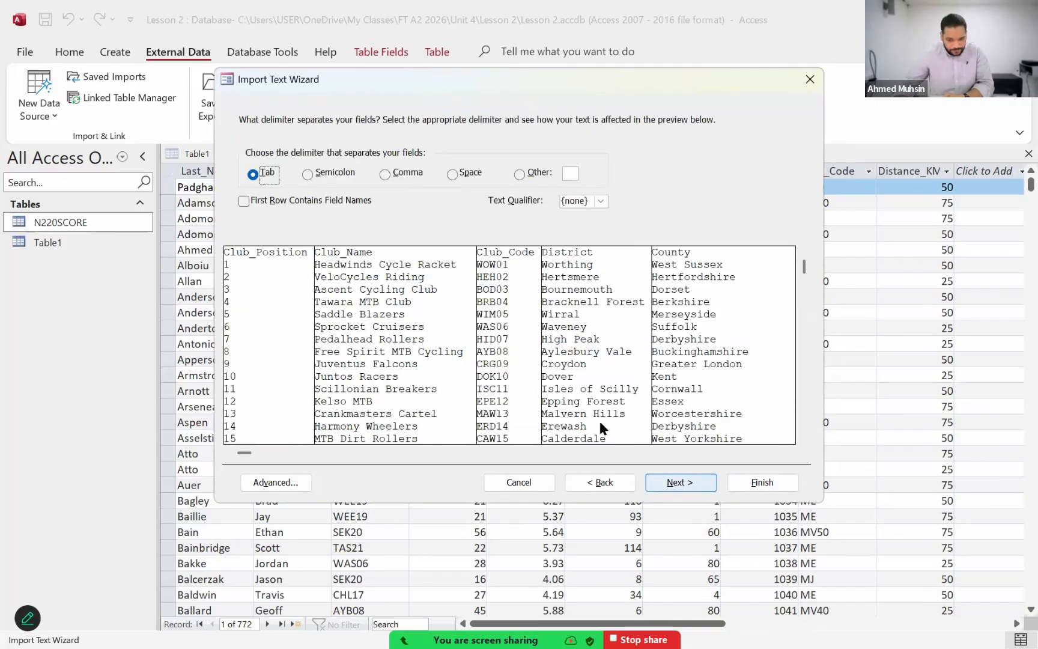
{"action": "left_click", "coordinate": [343, 205]}
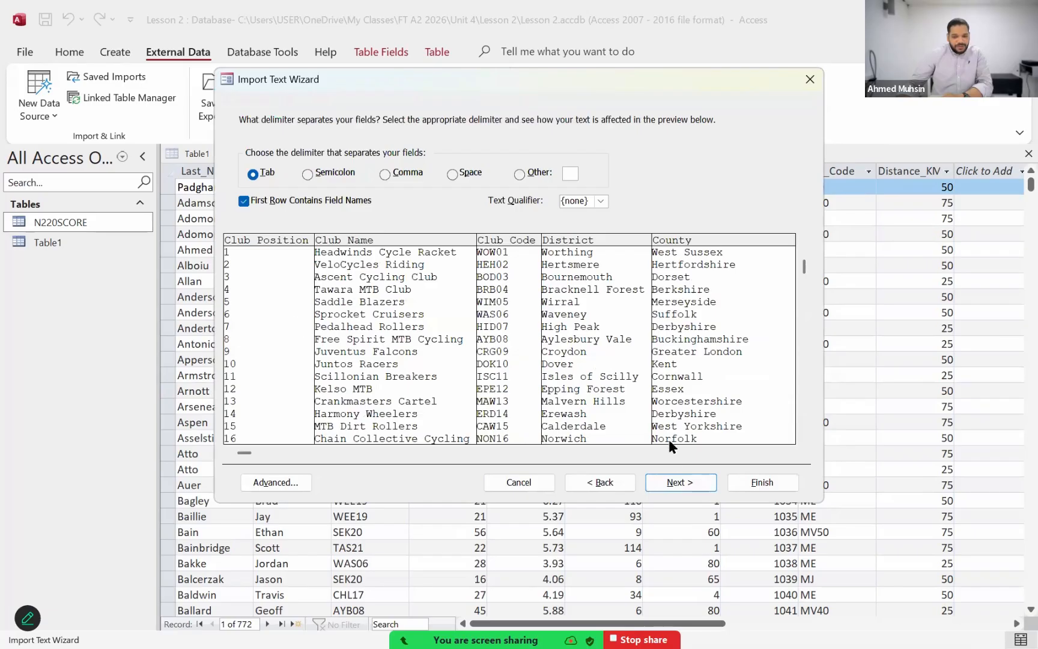
{"action": "left_click", "coordinate": [674, 484]}
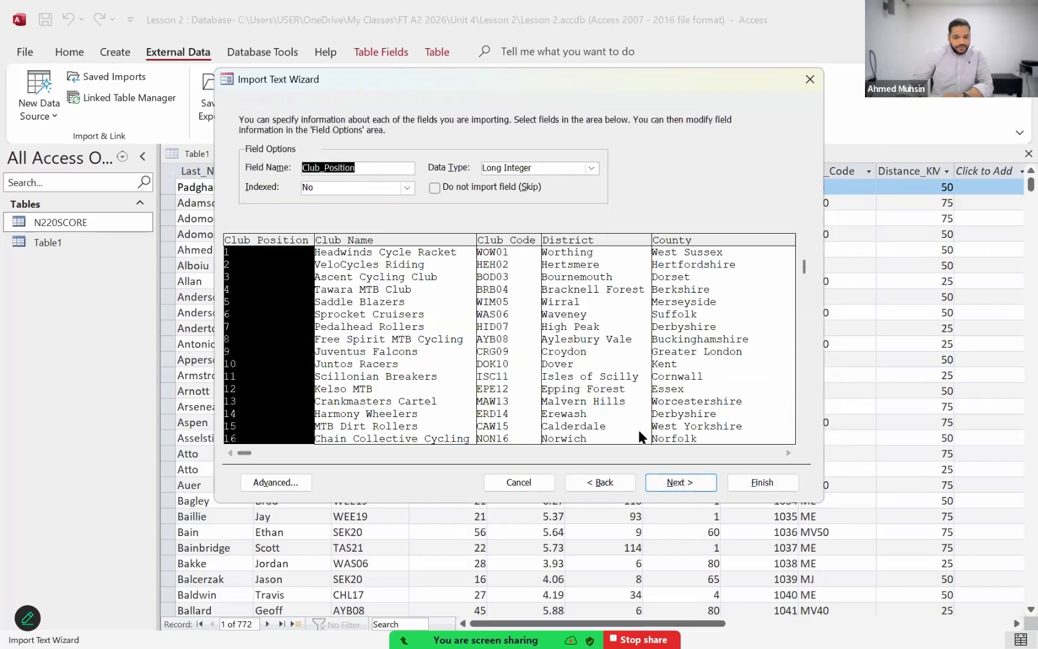
{"action": "left_click", "coordinate": [662, 480]}
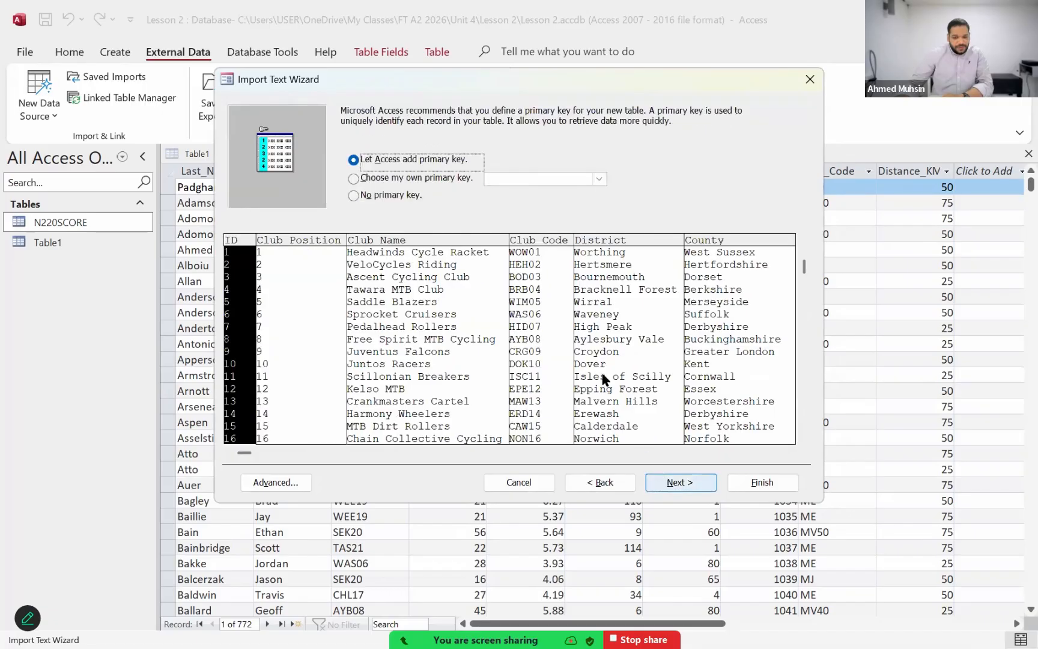
Step: Check the primary key requirement of question 19 in the exam paper PDF and choose Club_Code as the import's own primary key in Access
{"action": "left_click", "coordinate": [420, 178]}
{"action": "key", "text": "alt+Tab"}
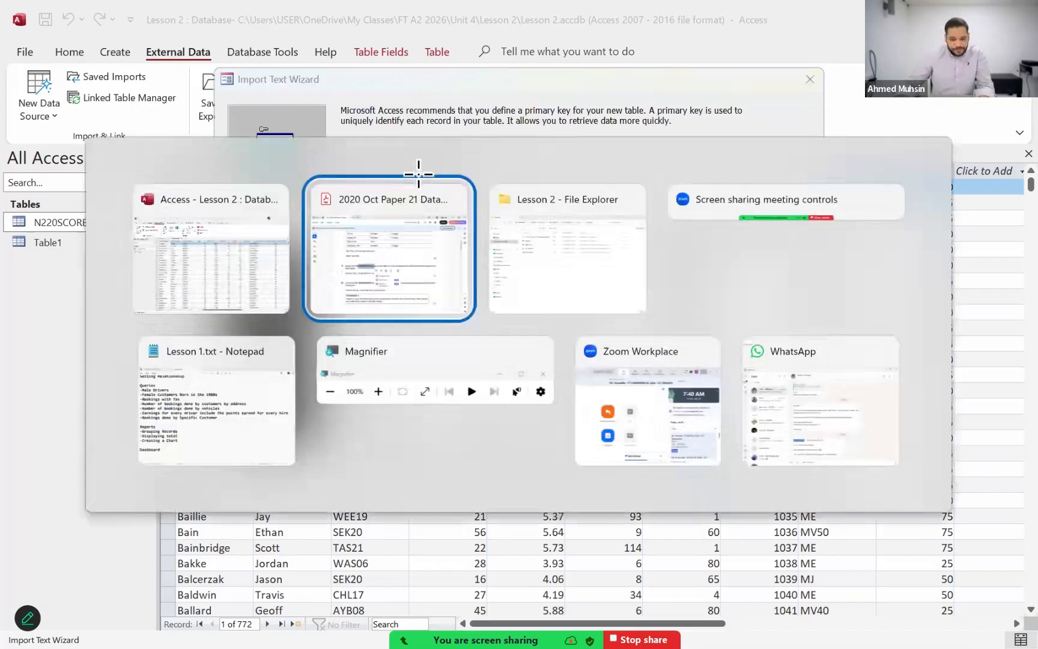
{"action": "left_click", "coordinate": [281, 387]}
{"action": "left_click", "coordinate": [280, 374]}
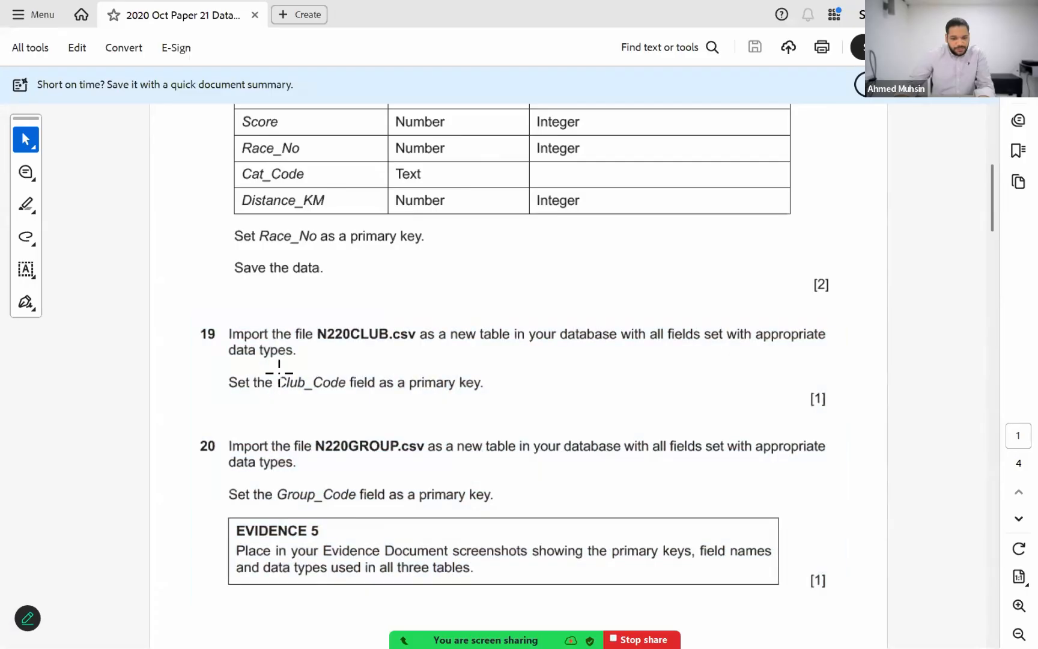
{"action": "left_click_drag", "start_coordinate": [339, 381], "coordinate": [492, 398]}
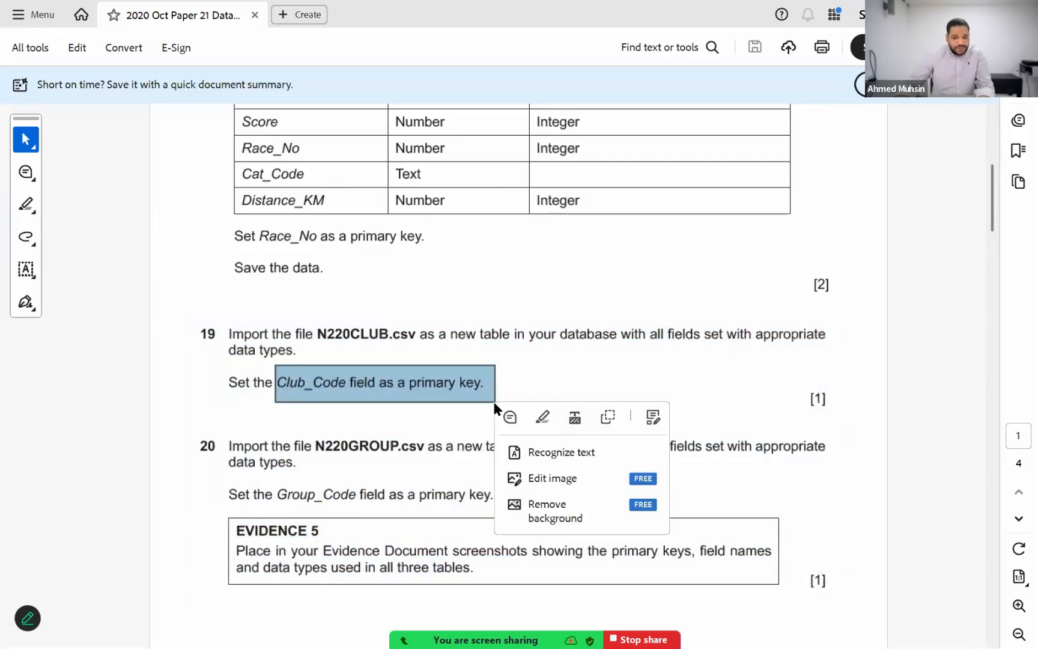
{"action": "key", "text": "alt+Tab"}
{"action": "left_click", "coordinate": [599, 178]}
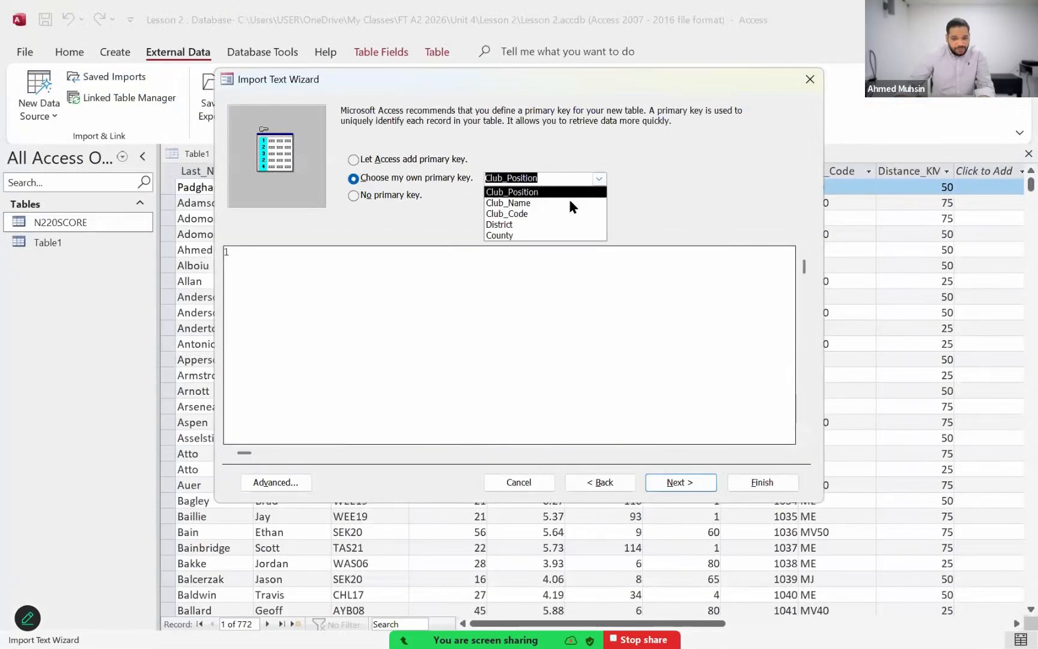
{"action": "left_click", "coordinate": [550, 213]}
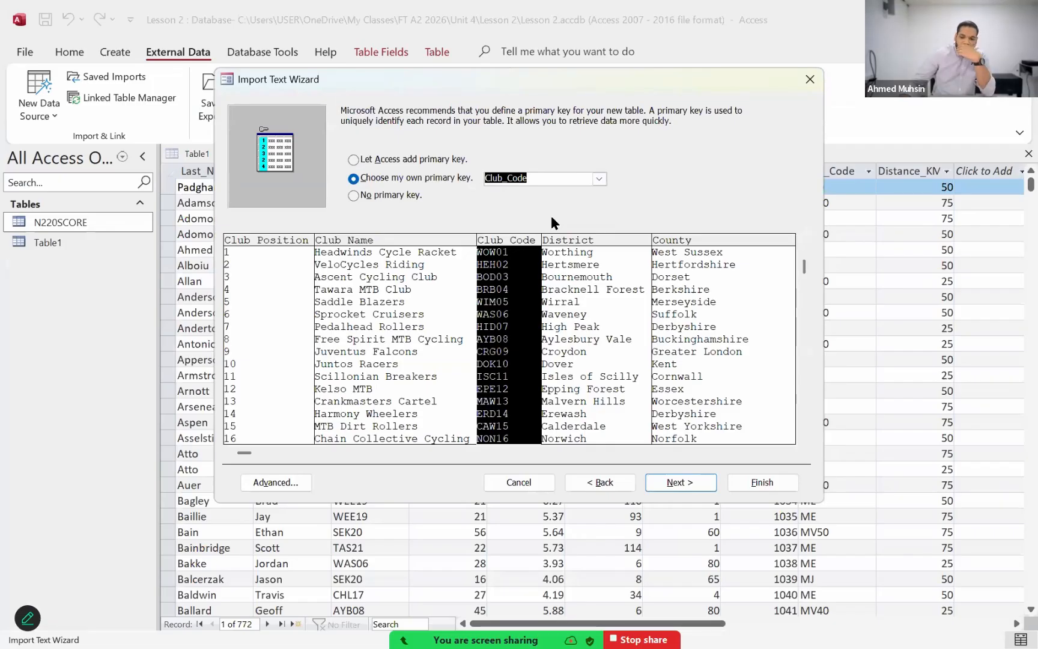
Step: Finish the import into table N220CLUB without saving the import steps, and open the new table
{"action": "left_click", "coordinate": [666, 483]}
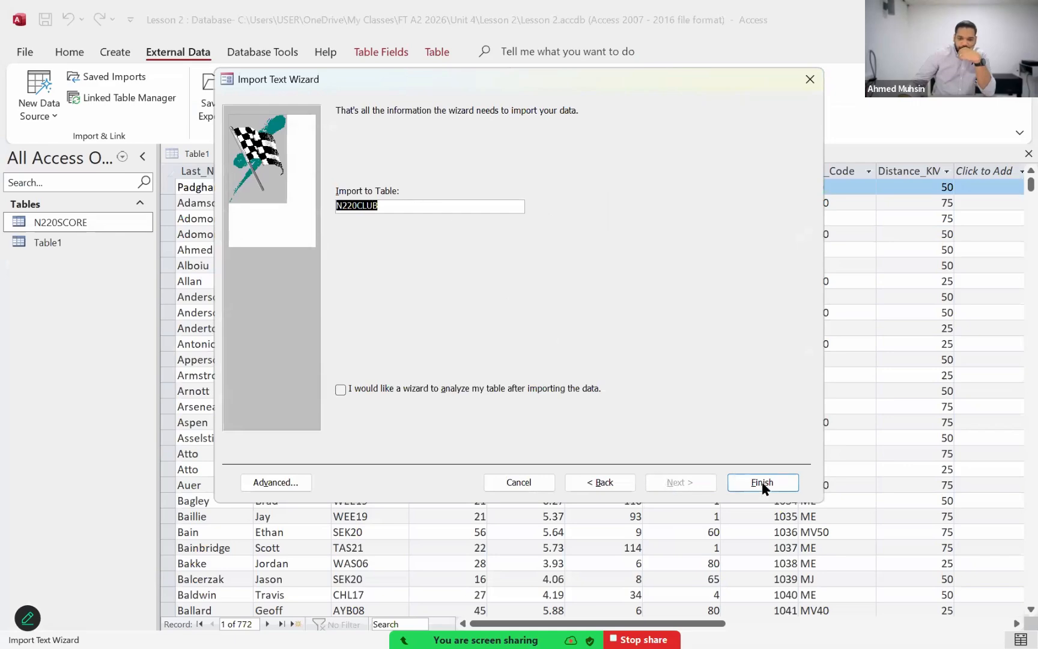
{"action": "left_click", "coordinate": [763, 485]}
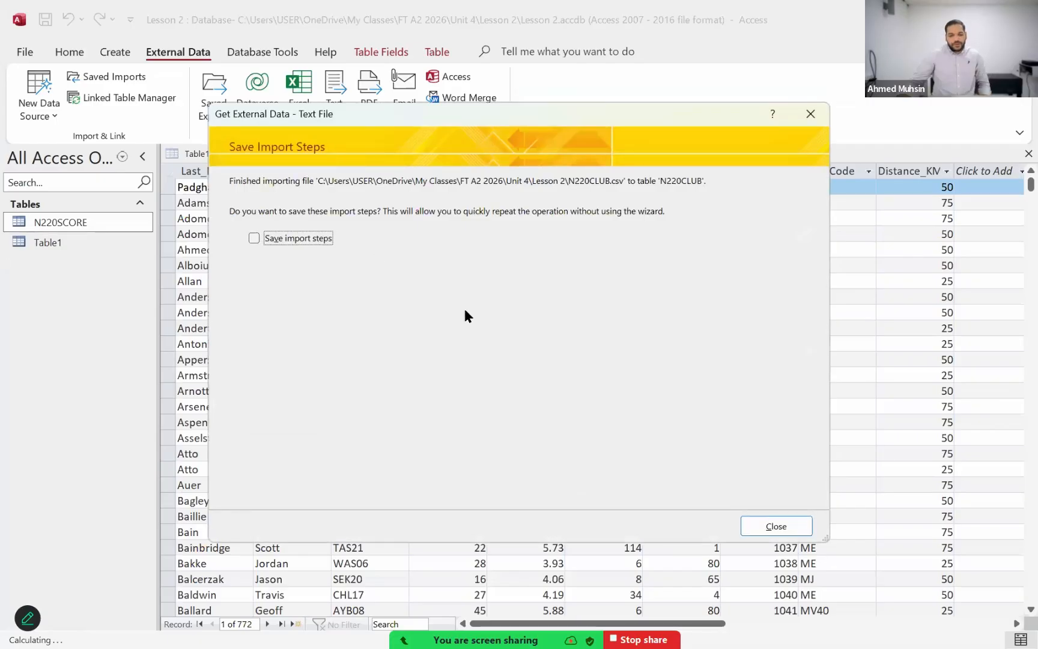
{"action": "left_click", "coordinate": [775, 523]}
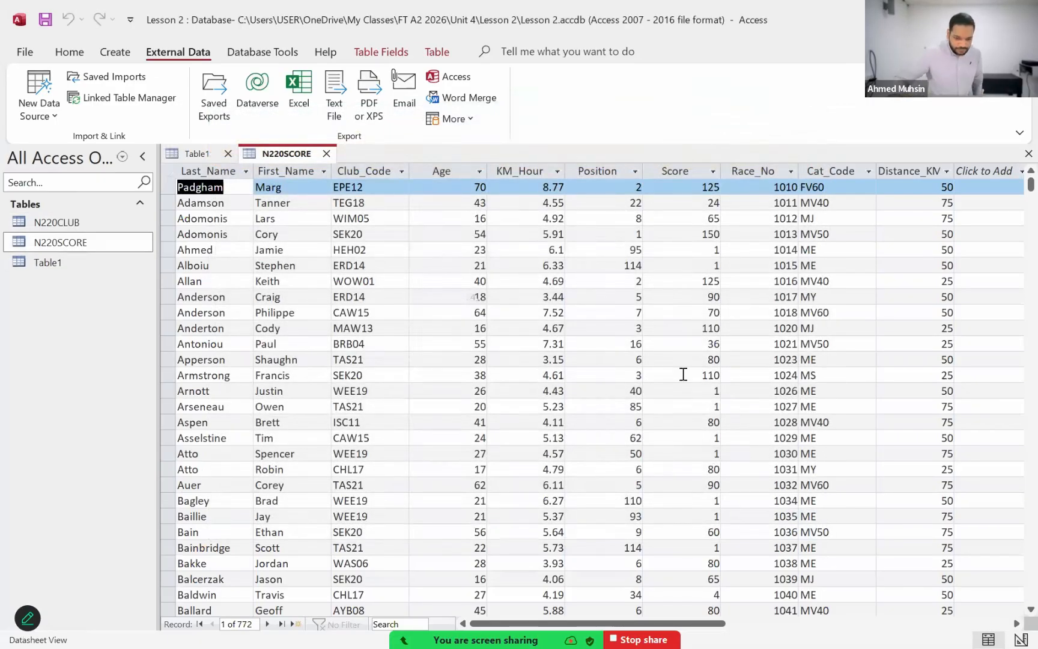
{"action": "double_click", "coordinate": [47, 218]}
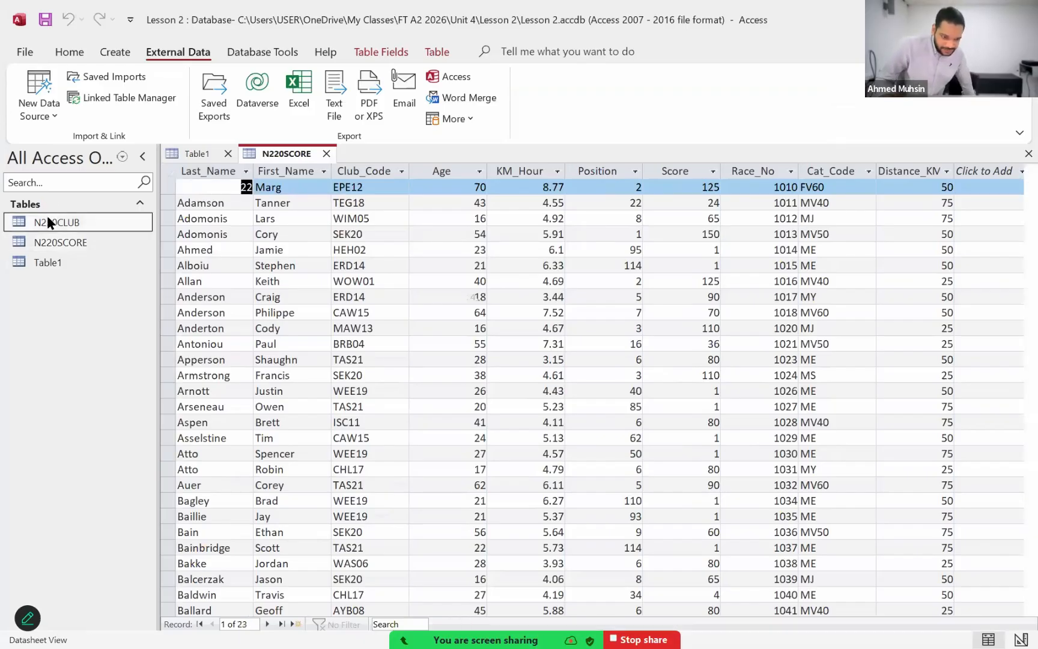
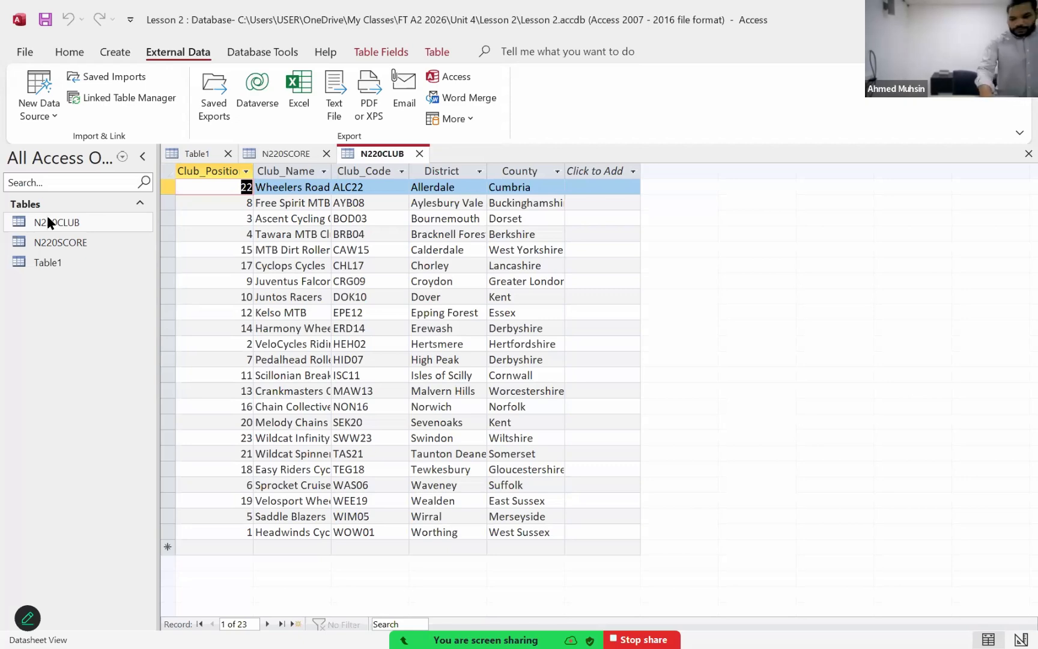
Step: Check question 20 in the exam paper PDF for the primary key required when importing N220GROUP.csv
{"action": "key", "text": "alt+Tab"}
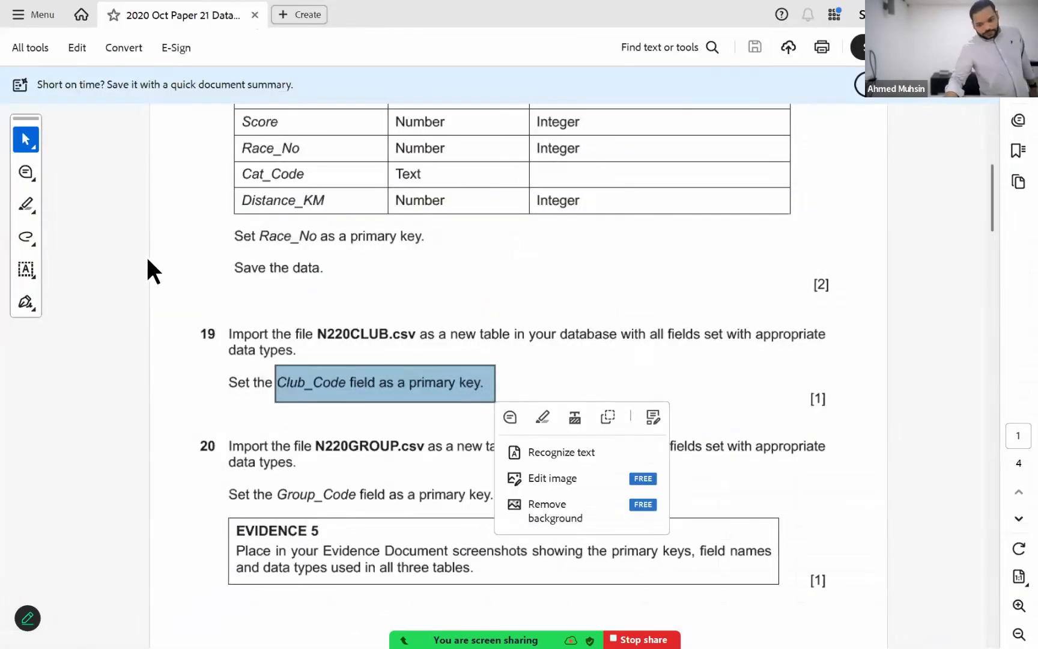
{"action": "scroll", "coordinate": [151, 287], "scroll_direction": "down", "scroll_amount": 3}
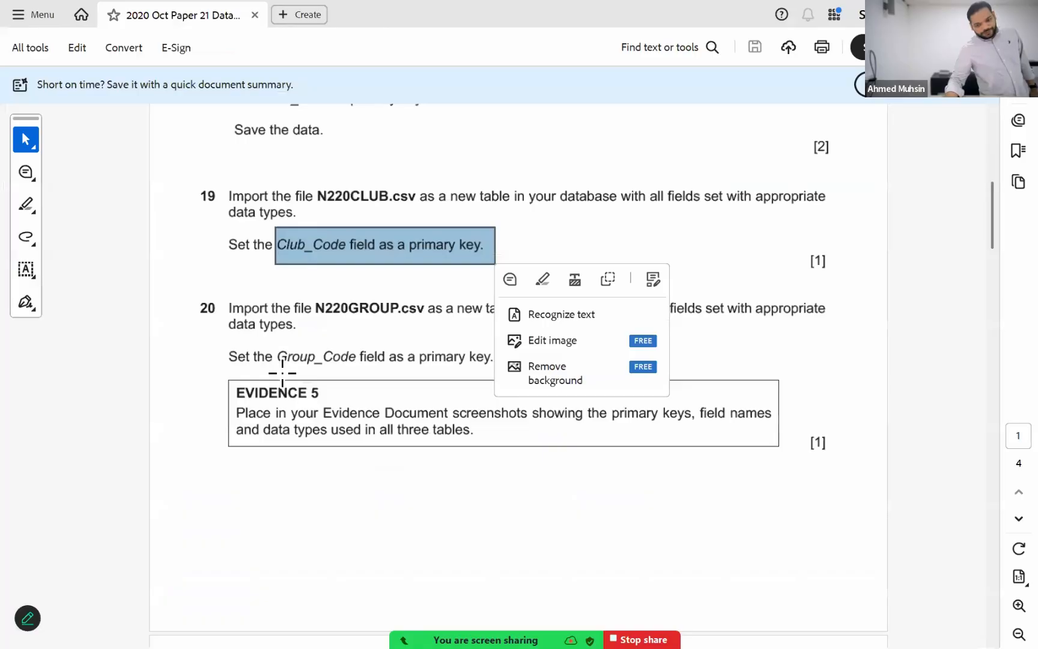
{"action": "left_click", "coordinate": [282, 373]}
{"action": "left_click", "coordinate": [238, 338]}
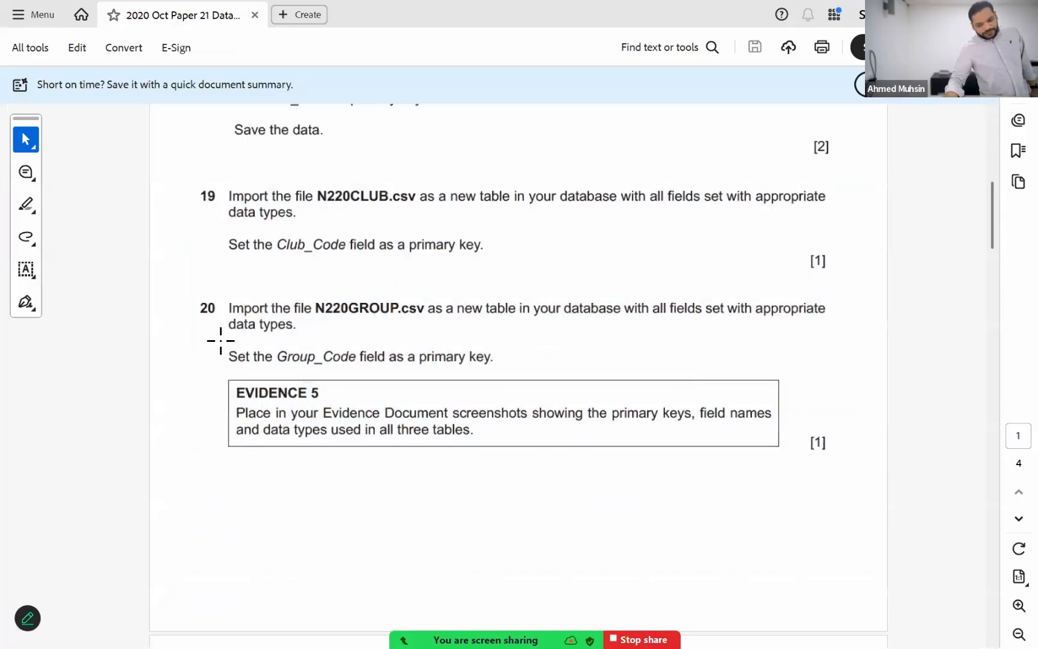
{"action": "left_click_drag", "start_coordinate": [221, 341], "coordinate": [621, 375]}
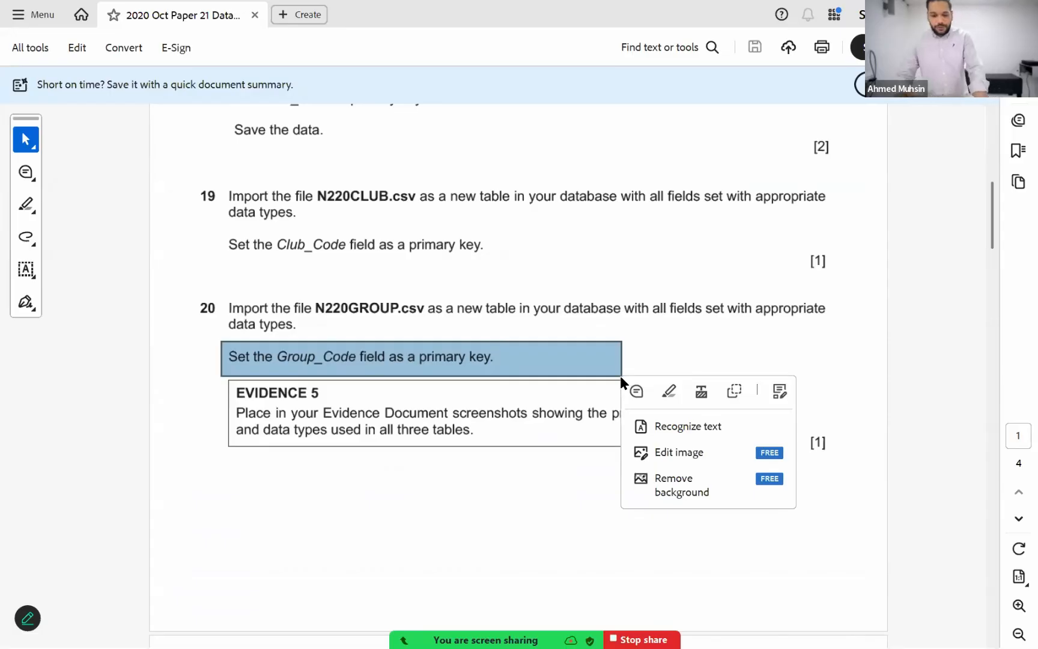
Step: Switch back to Access and start a text file import with N220GROUP.csv from the Lesson 2 folder as the source for a new table
{"action": "key", "text": "alt+Tab"}
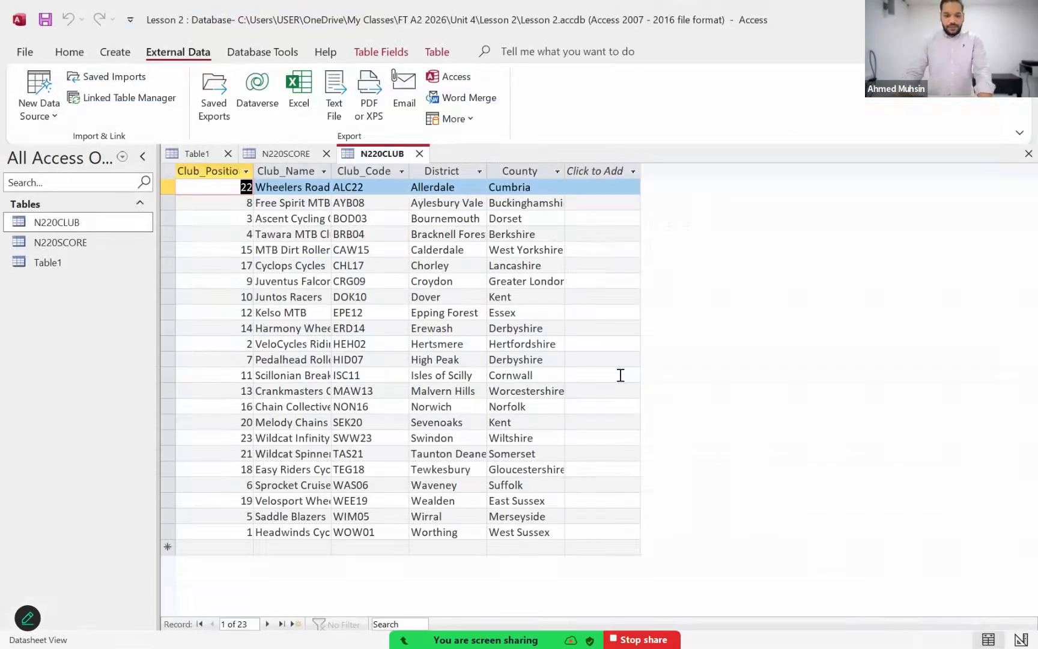
{"action": "left_click", "coordinate": [44, 119]}
{"action": "mouse_move", "coordinate": [60, 149]}
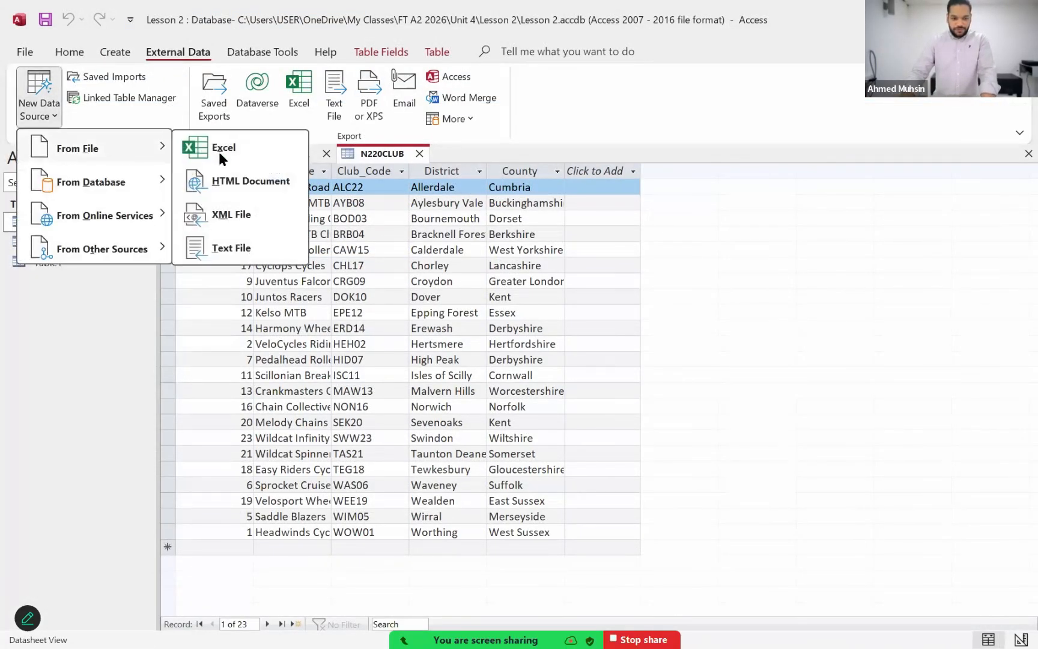
{"action": "left_click", "coordinate": [231, 250]}
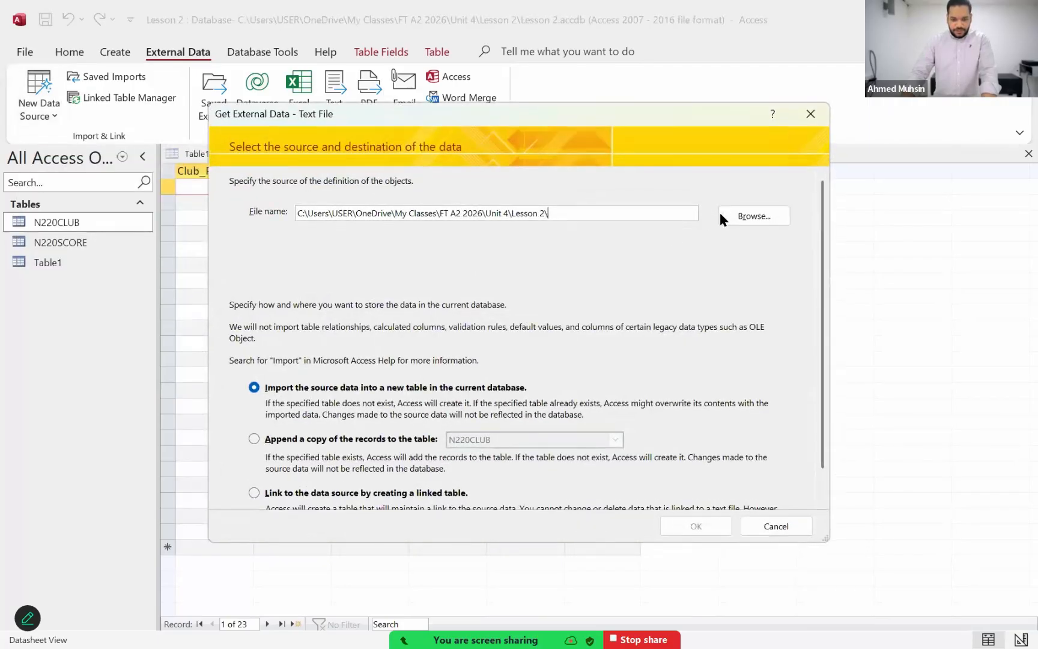
{"action": "left_click", "coordinate": [730, 213]}
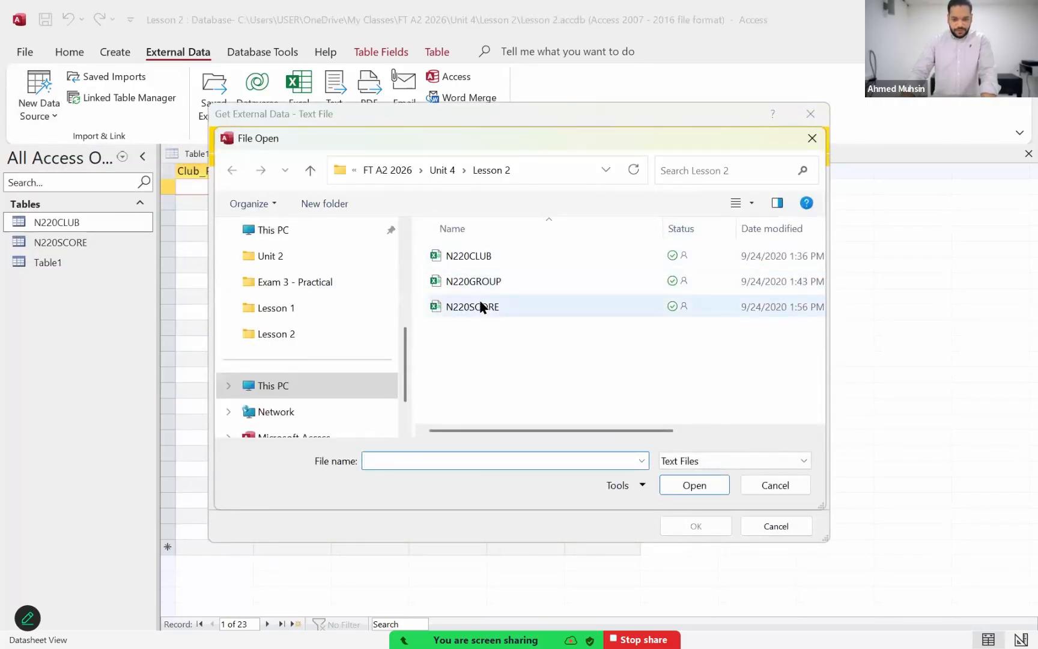
{"action": "left_click", "coordinate": [482, 285]}
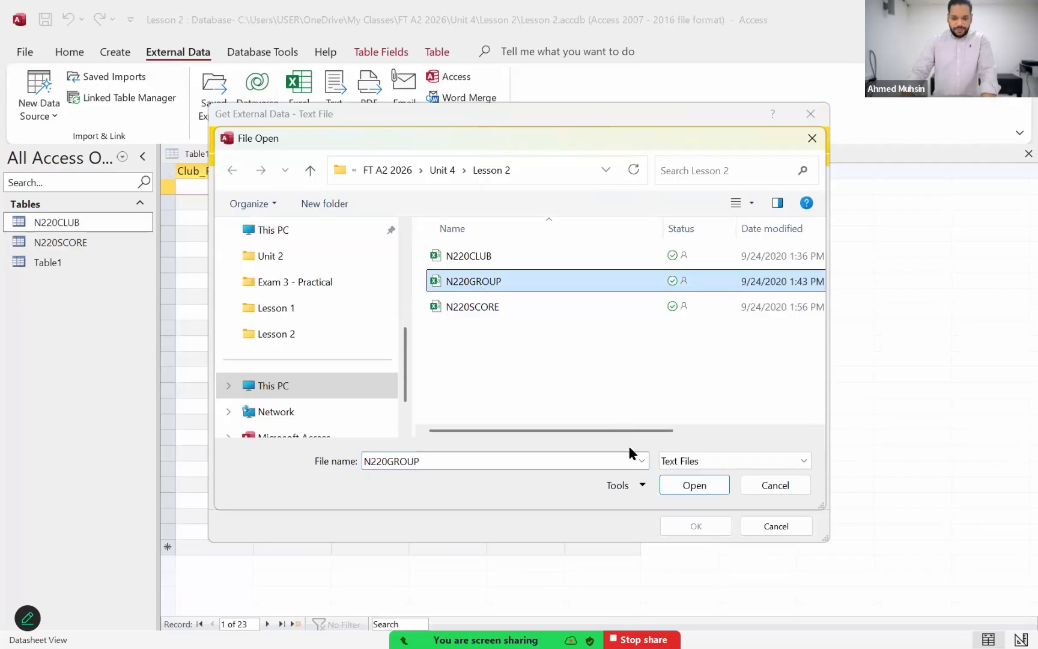
{"action": "left_click", "coordinate": [667, 484]}
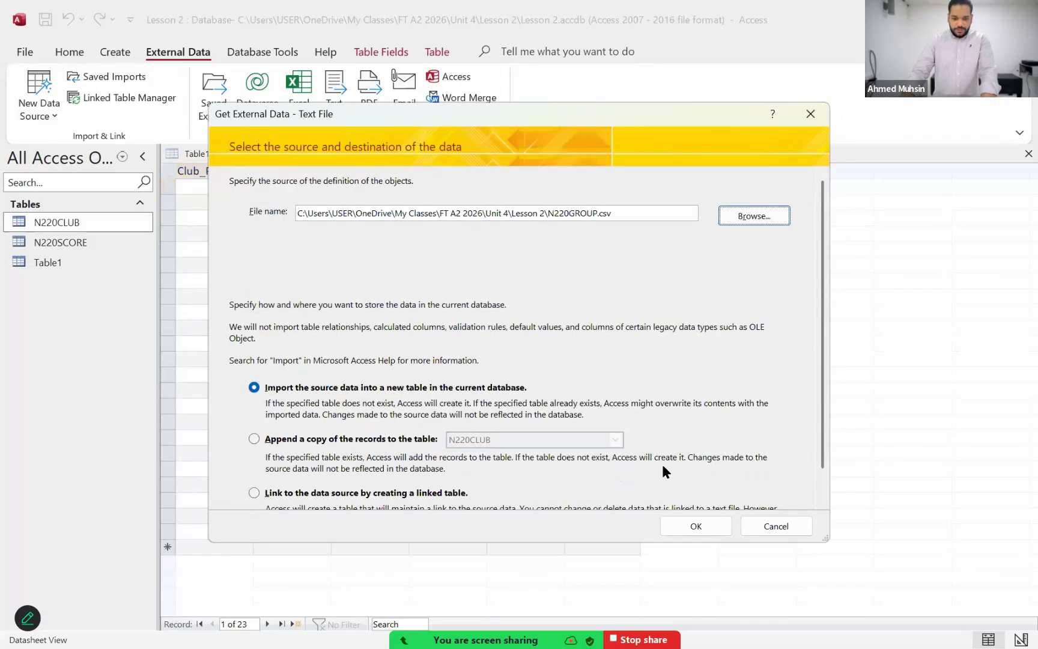
{"action": "left_click", "coordinate": [686, 527]}
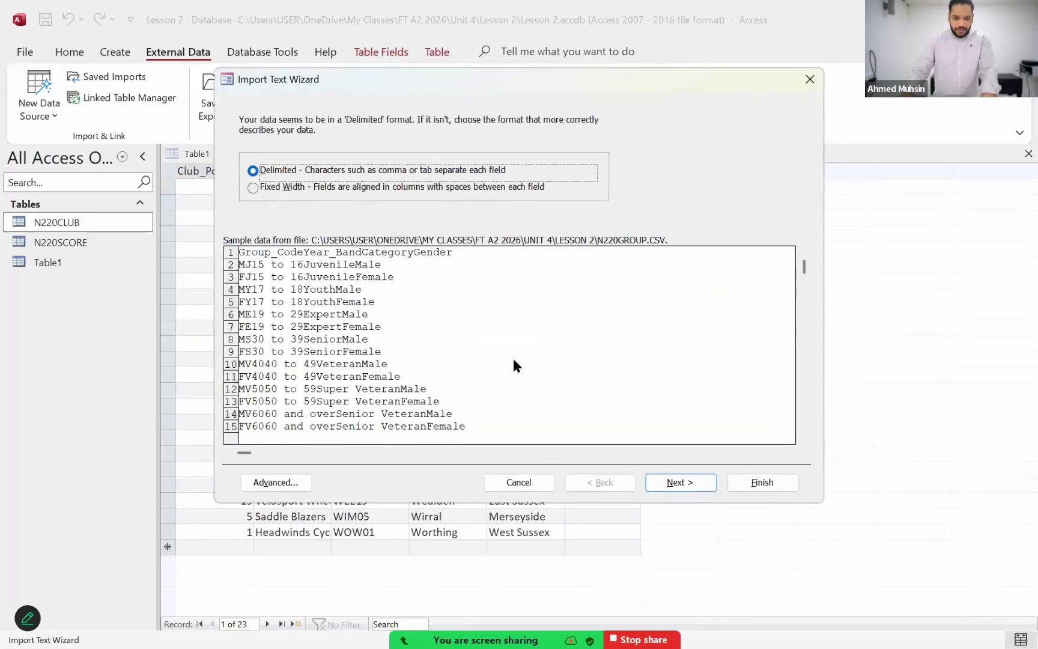
Step: Set the N220GROUP import as tab-delimited with the first row as field names, keeping the default field options
{"action": "left_click", "coordinate": [666, 486]}
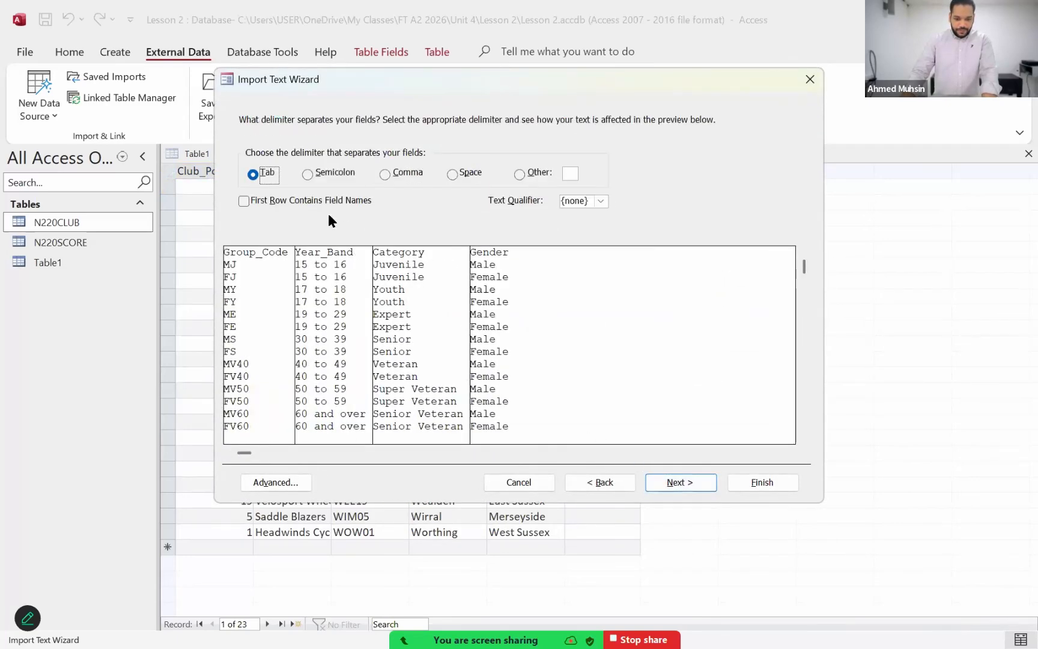
{"action": "left_click", "coordinate": [326, 202]}
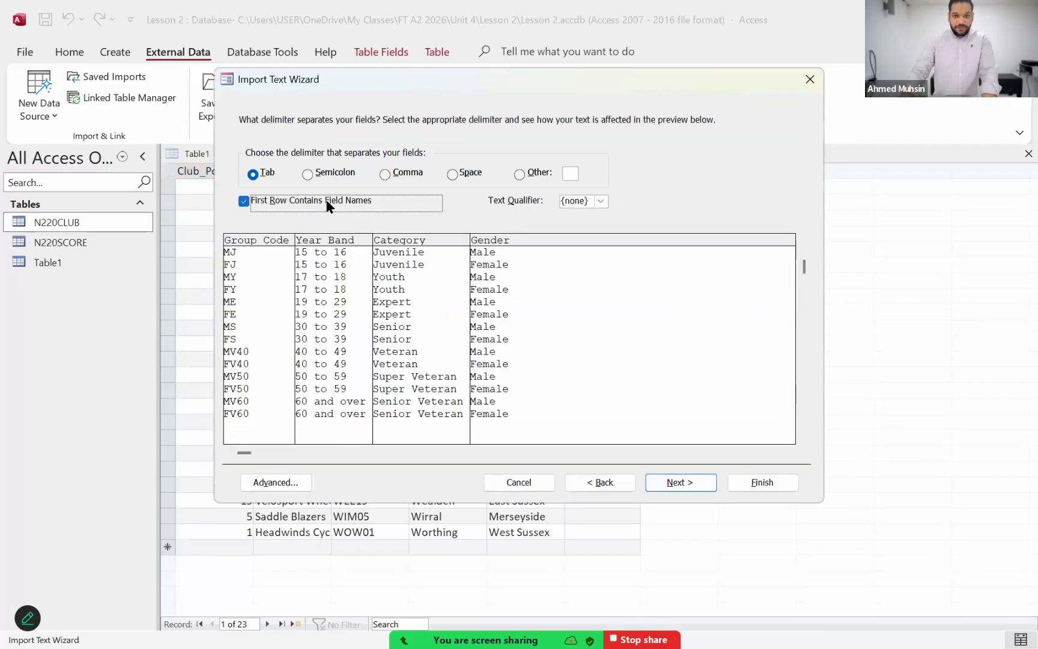
{"action": "left_click", "coordinate": [664, 478]}
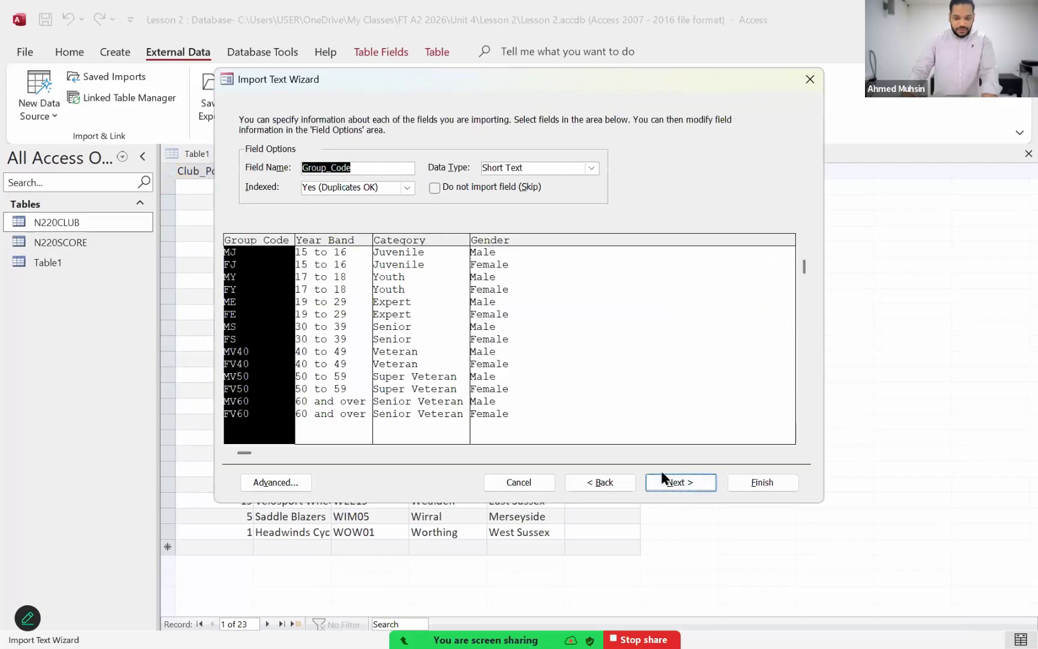
{"action": "left_click", "coordinate": [664, 480]}
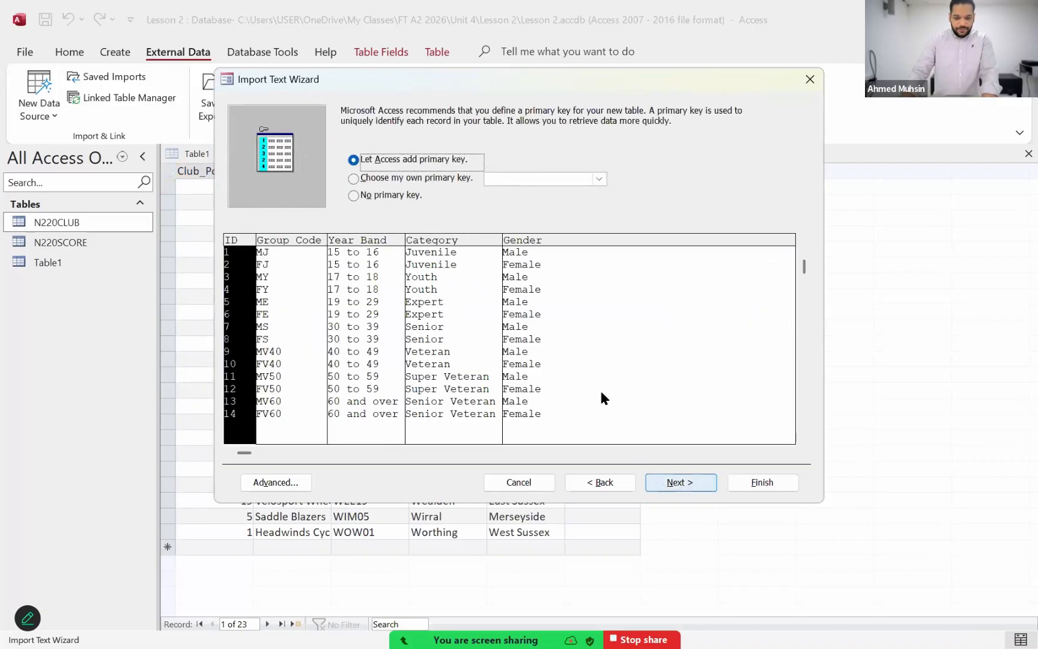
Step: Choose Group_Code as the import's own primary key and finish importing into table N220GROUP without saving the import steps
{"action": "left_click", "coordinate": [427, 175]}
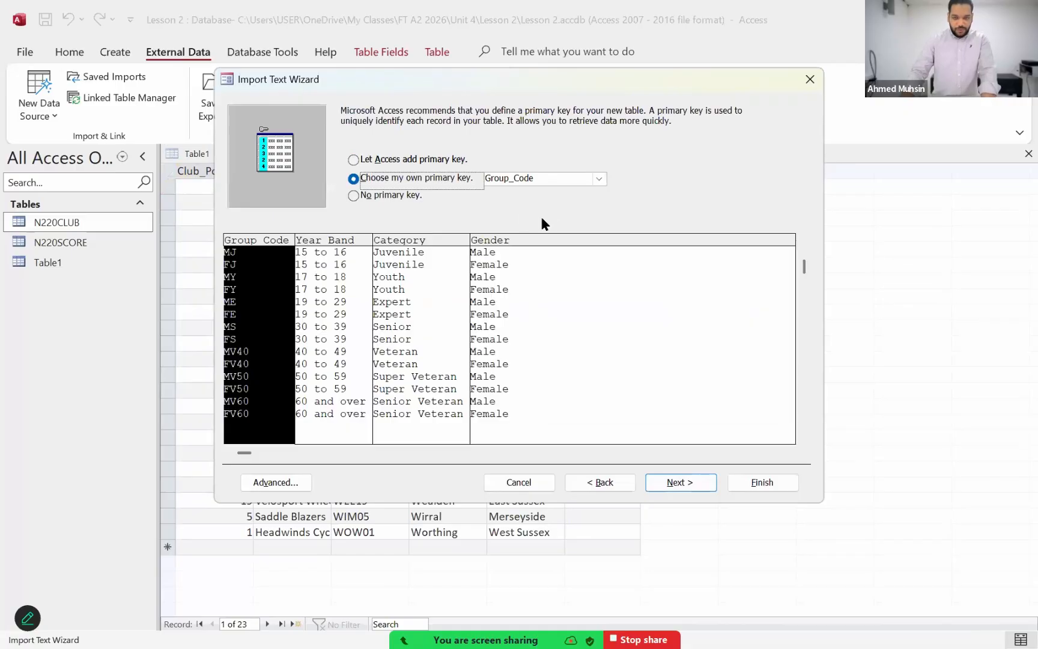
{"action": "left_click", "coordinate": [692, 476]}
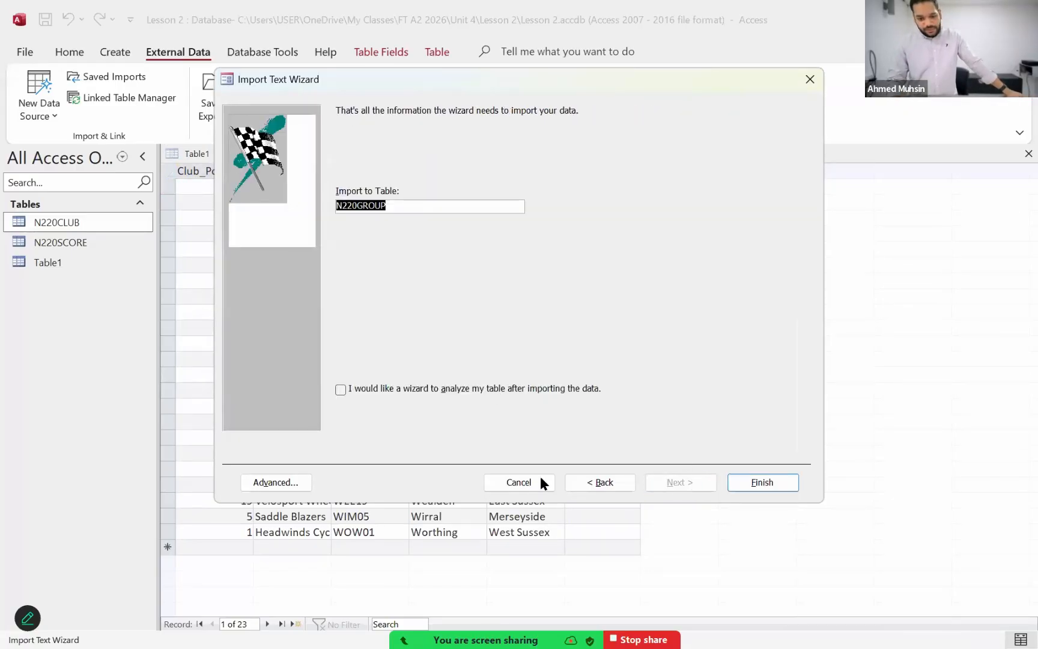
{"action": "left_click", "coordinate": [761, 481]}
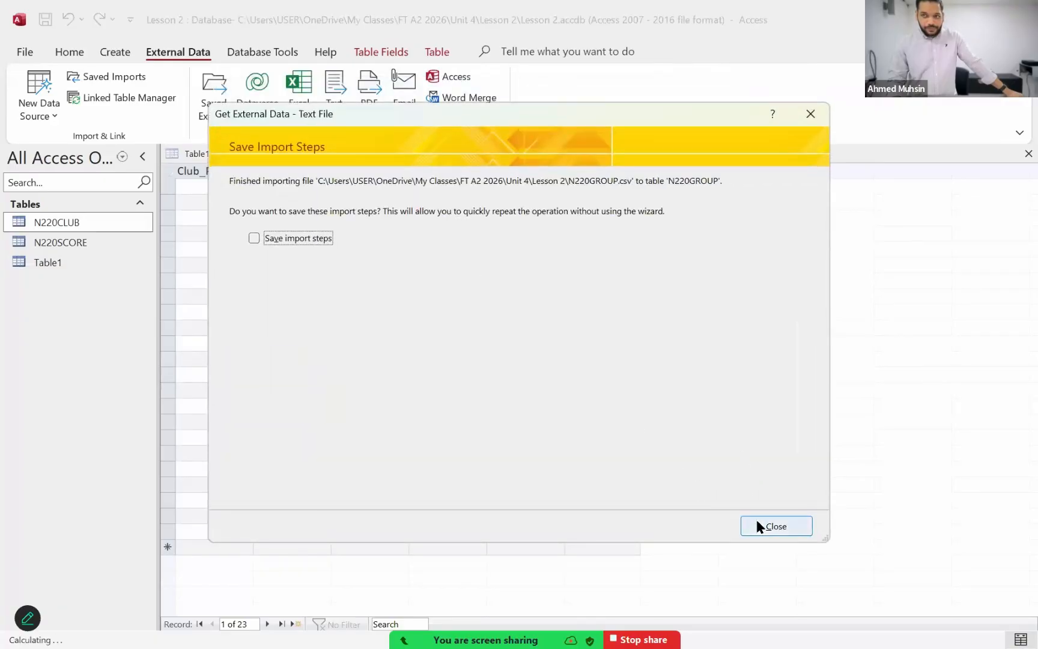
{"action": "left_click", "coordinate": [758, 527]}
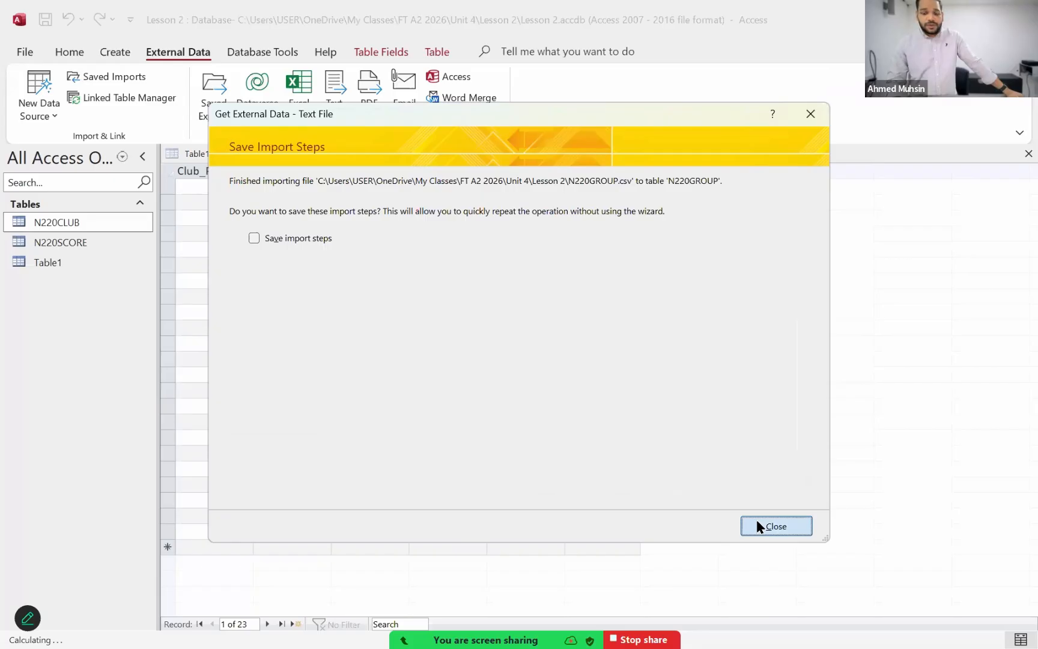
{"action": "left_click", "coordinate": [759, 526]}
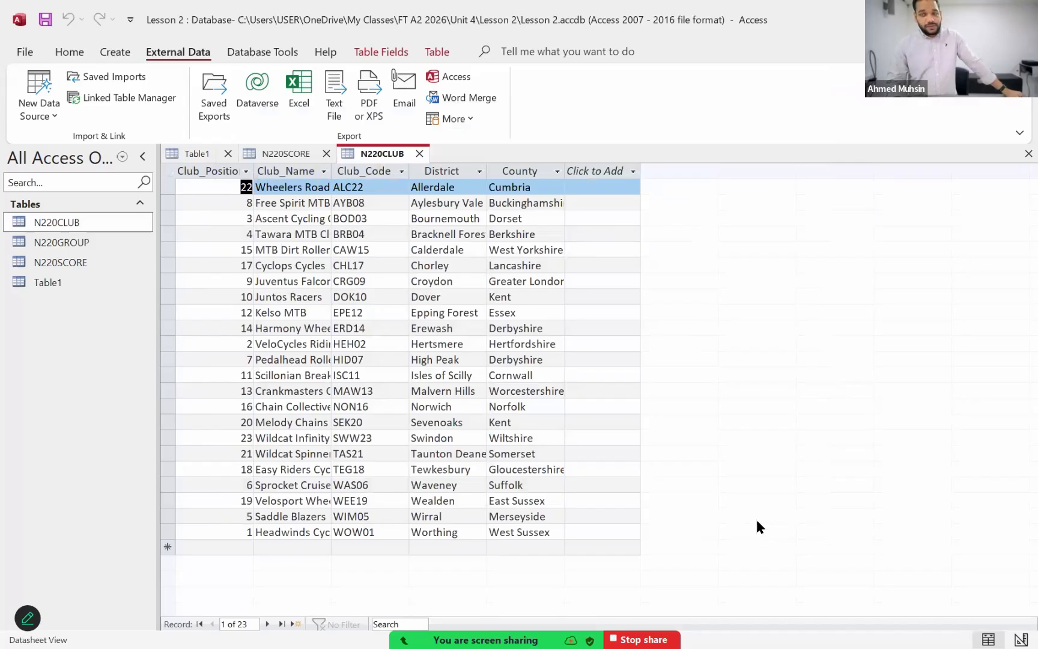
{"action": "left_click", "coordinate": [269, 234]}
{"action": "left_click", "coordinate": [288, 281]}
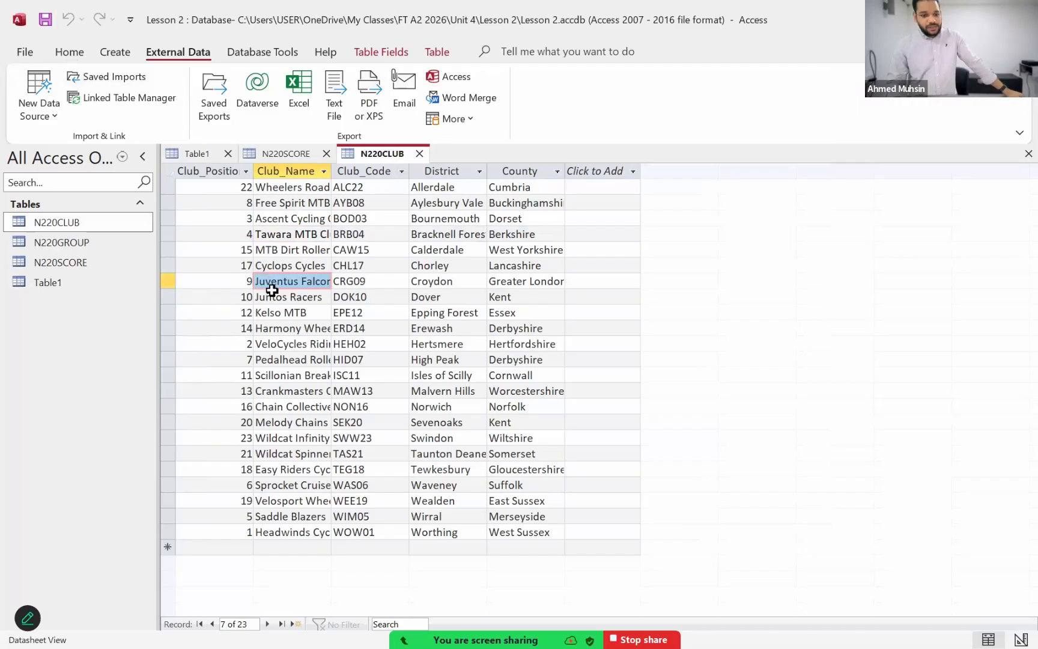
{"action": "left_click", "coordinate": [282, 313]}
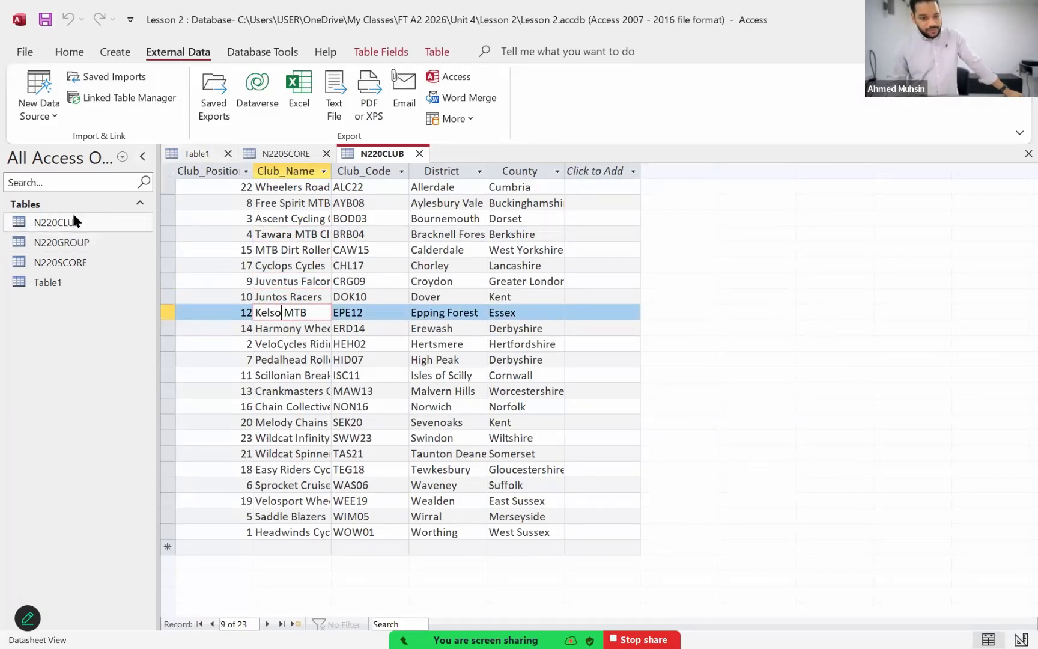
Step: Close the unneeded Table1 without keeping it in the database
{"action": "left_click", "coordinate": [54, 283]}
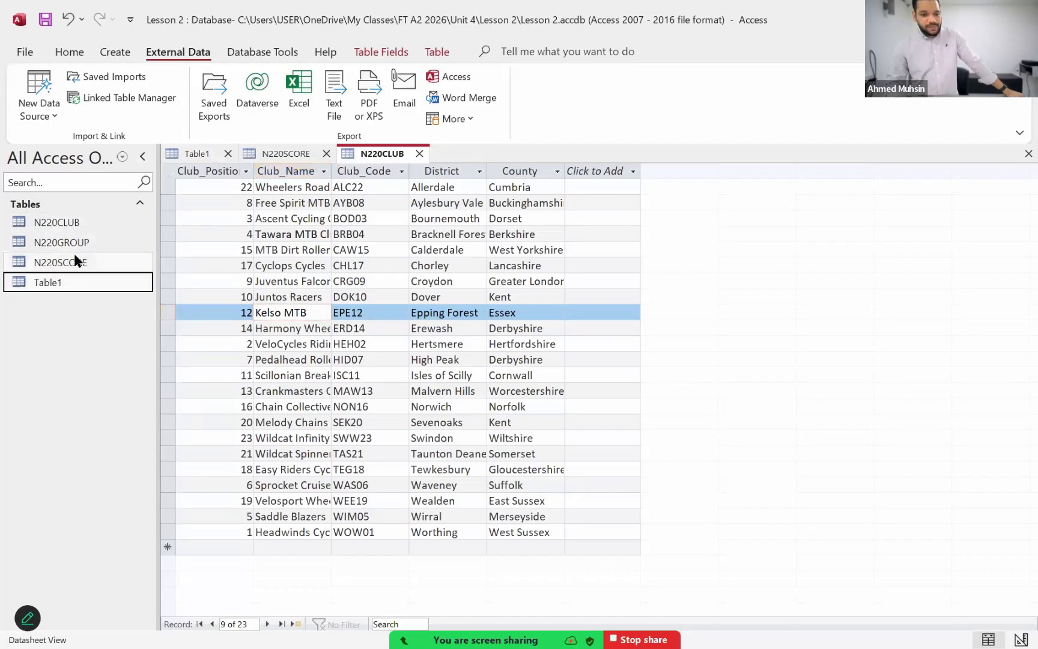
{"action": "left_click", "coordinate": [229, 153]}
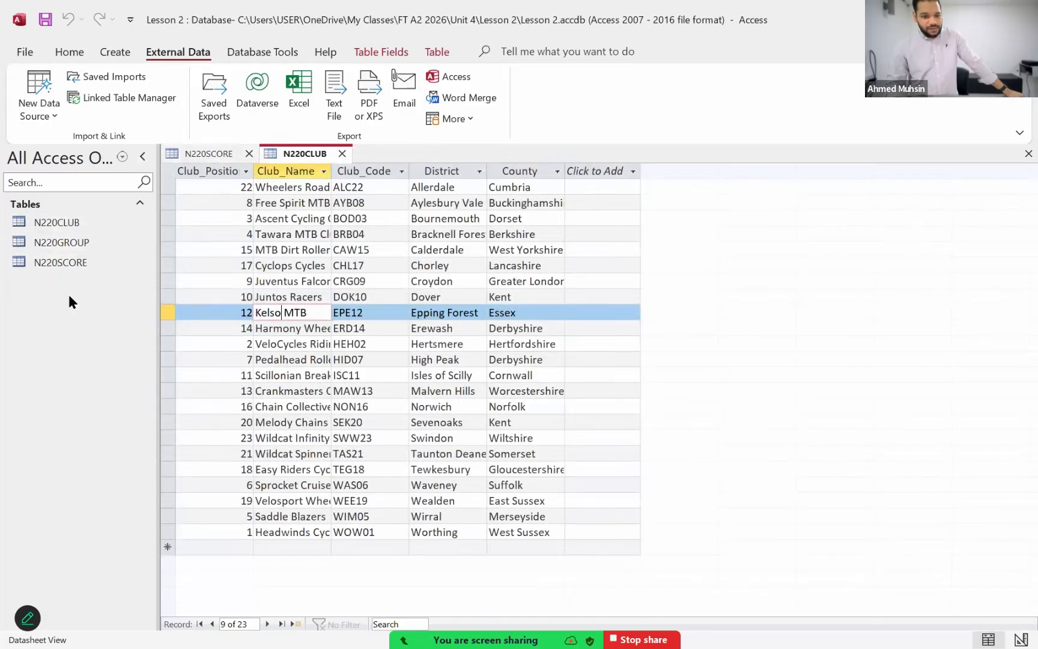
{"action": "left_click", "coordinate": [64, 226]}
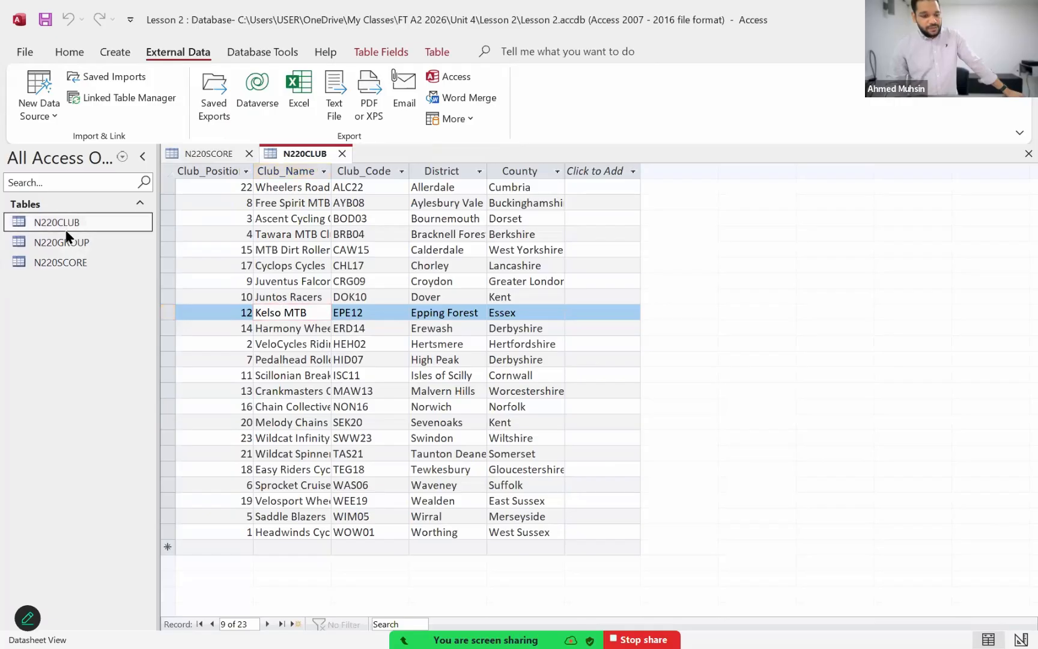
{"action": "left_click", "coordinate": [65, 260]}
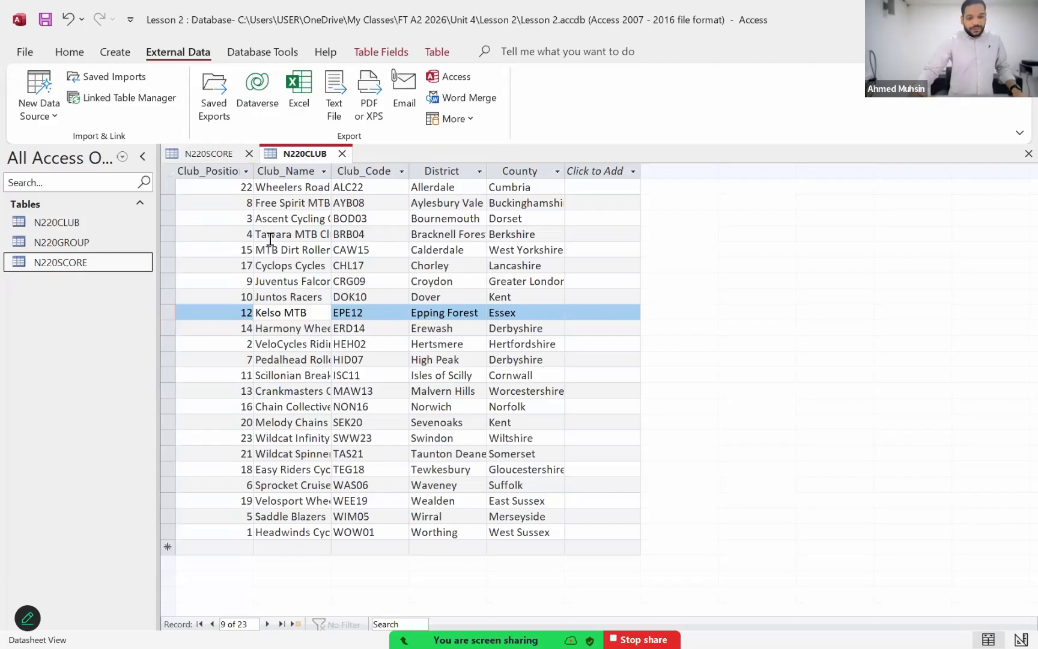
{"action": "left_click", "coordinate": [375, 171]}
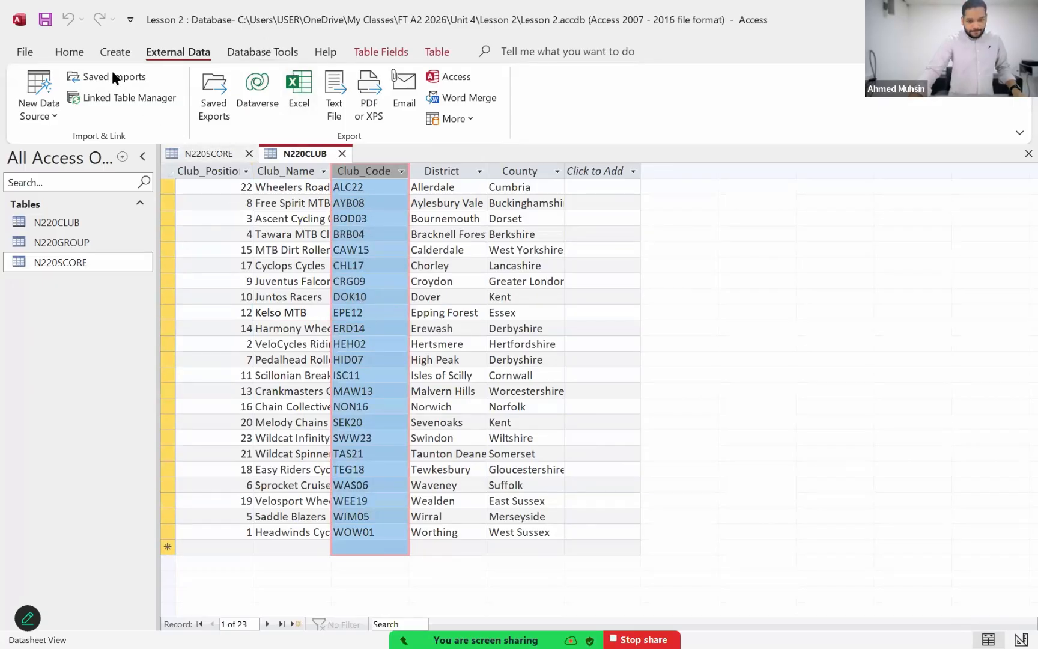
{"action": "left_click", "coordinate": [289, 390]}
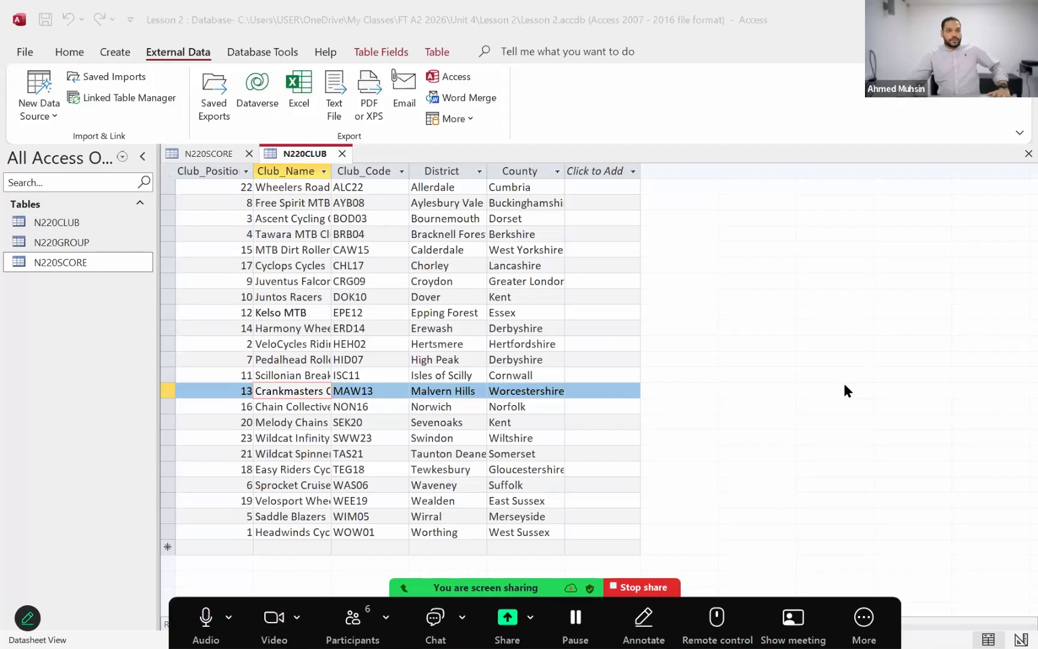
Step: Read question 21 in the exam paper PDF for the required one-to-many relationships between the club, group and score tables
{"action": "key", "text": "alt+Tab"}
{"action": "left_click", "coordinate": [583, 343]}
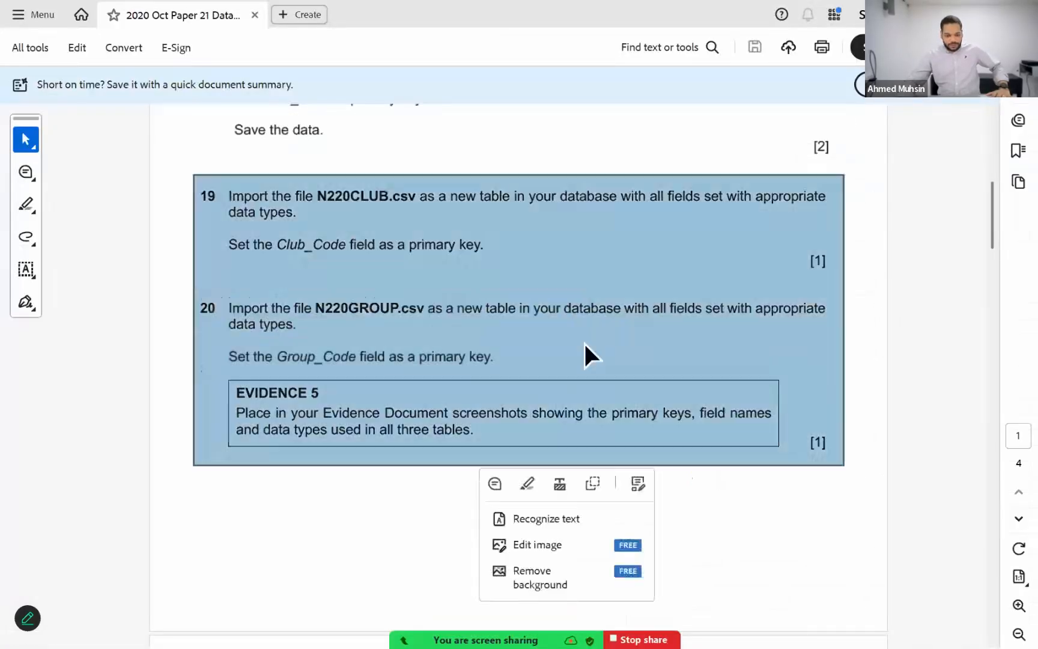
{"action": "scroll", "coordinate": [584, 344], "scroll_direction": "down", "scroll_amount": 5}
{"action": "left_click", "coordinate": [679, 342]}
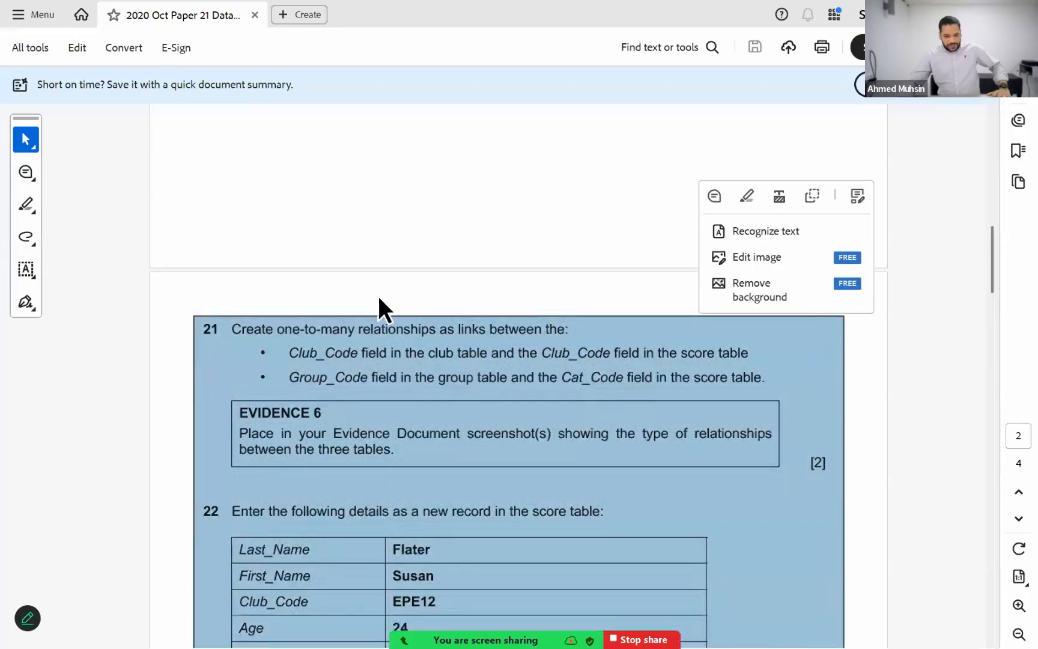
{"action": "left_click", "coordinate": [309, 311]}
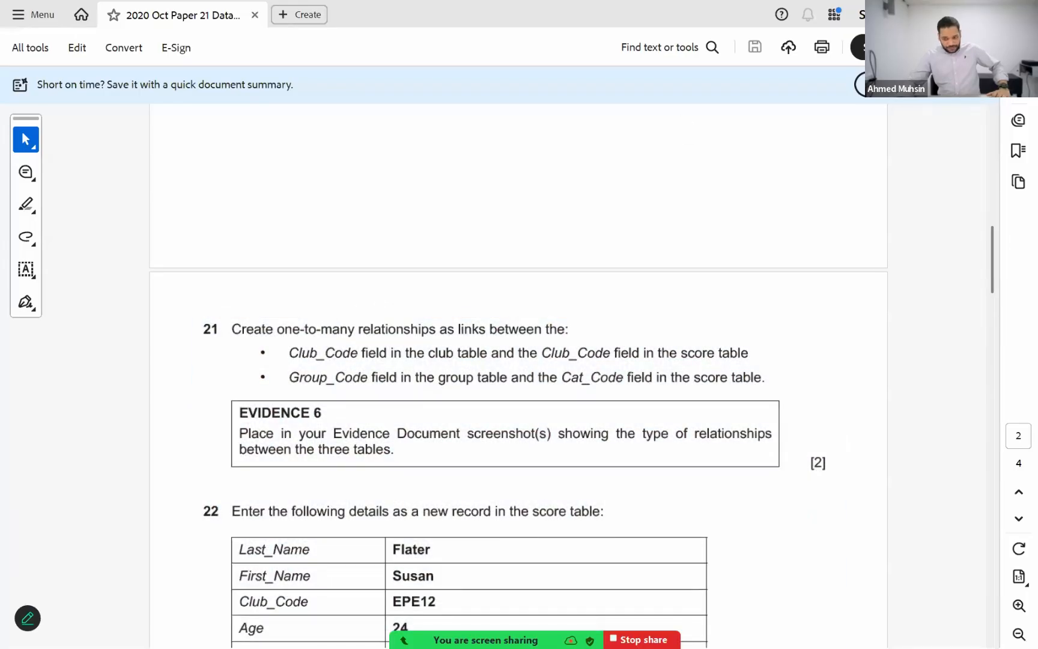
{"action": "left_click", "coordinate": [940, 13]}
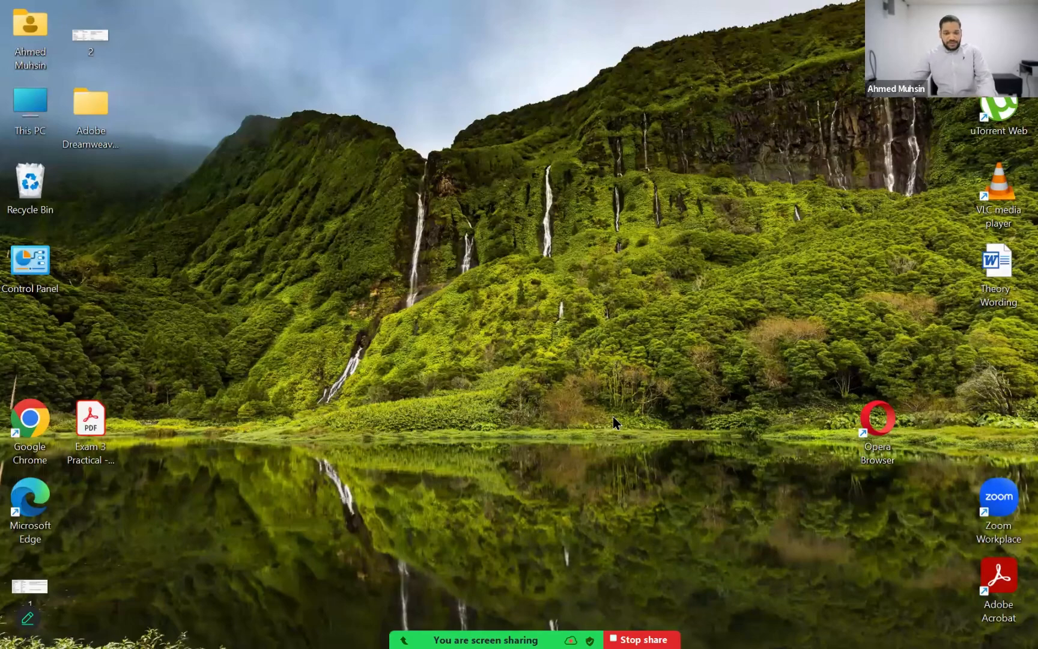
Step: Switch back to the Lesson 2 database in Access and close the open N220SCORE and N220CLUB tables
{"action": "key", "text": "alt+Tab"}
{"action": "key", "text": "alt+Tab"}
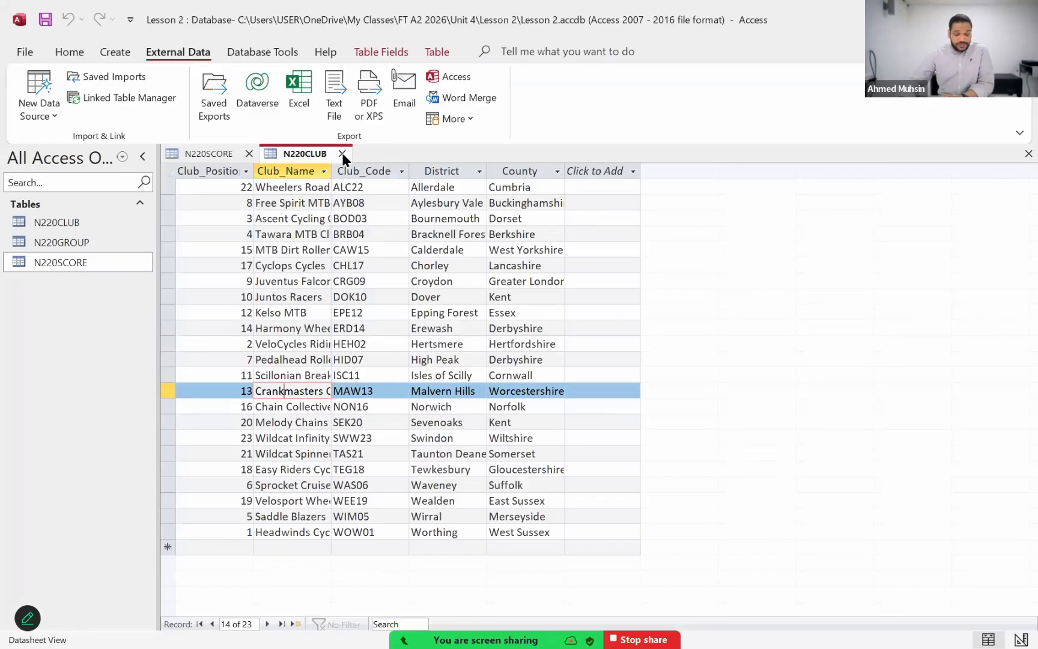
{"action": "left_click", "coordinate": [232, 155]}
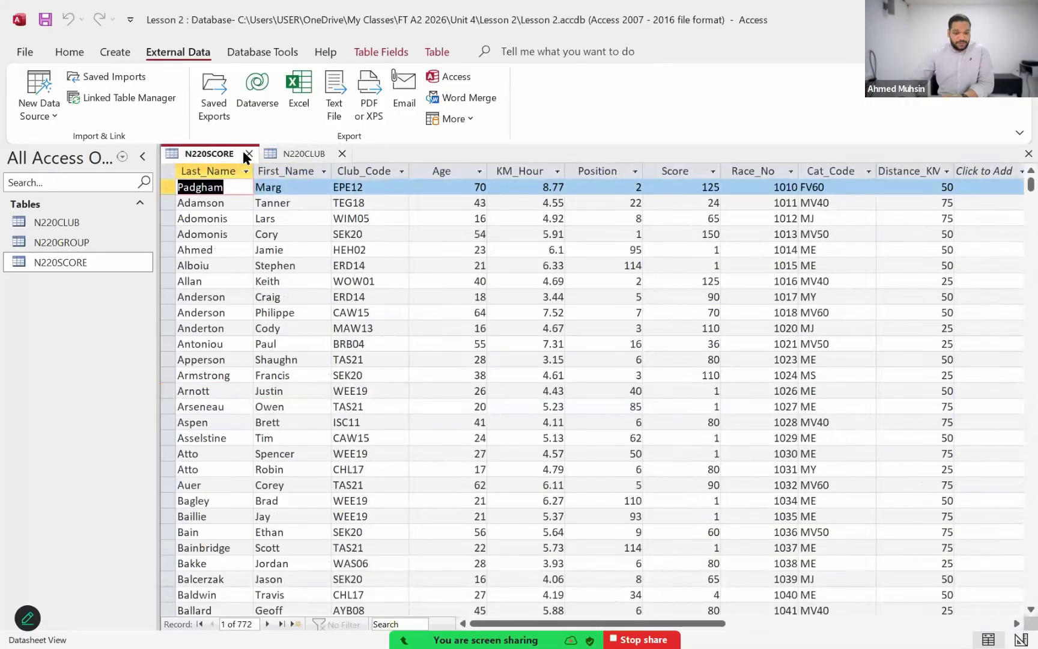
{"action": "left_click", "coordinate": [244, 154]}
{"action": "left_click", "coordinate": [244, 153]}
{"action": "left_click", "coordinate": [280, 53]}
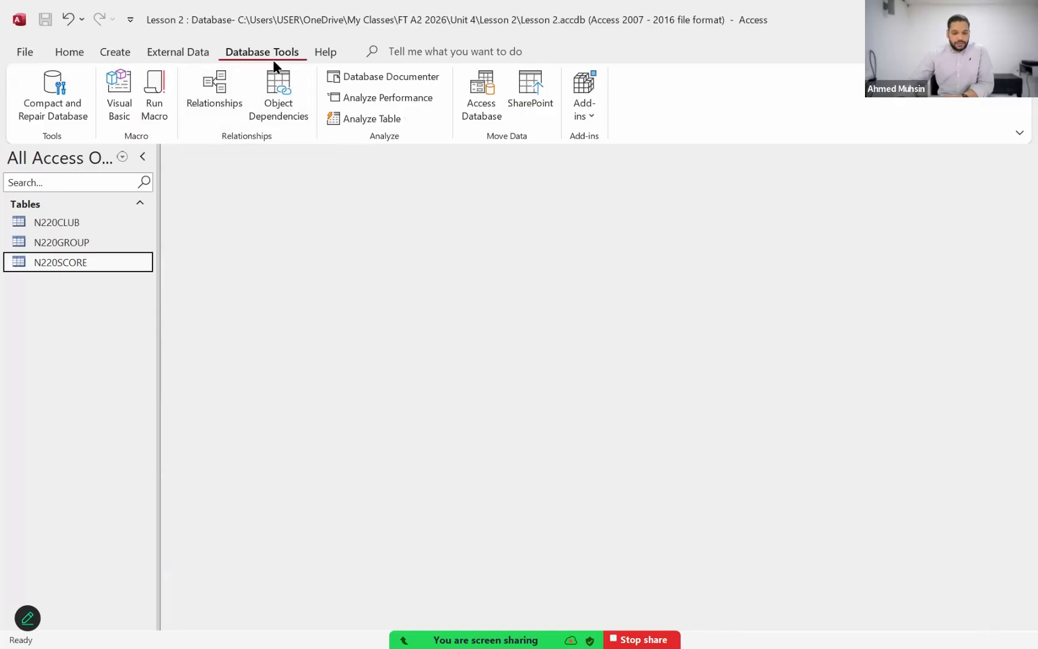
{"action": "left_click", "coordinate": [215, 99]}
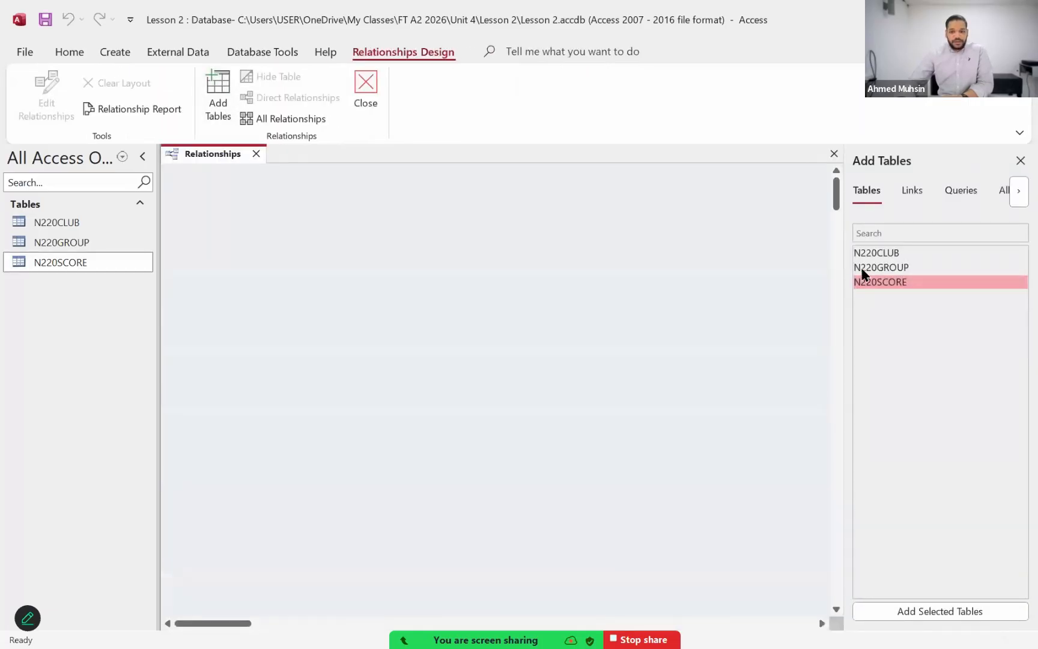
{"action": "double_click", "coordinate": [878, 253]}
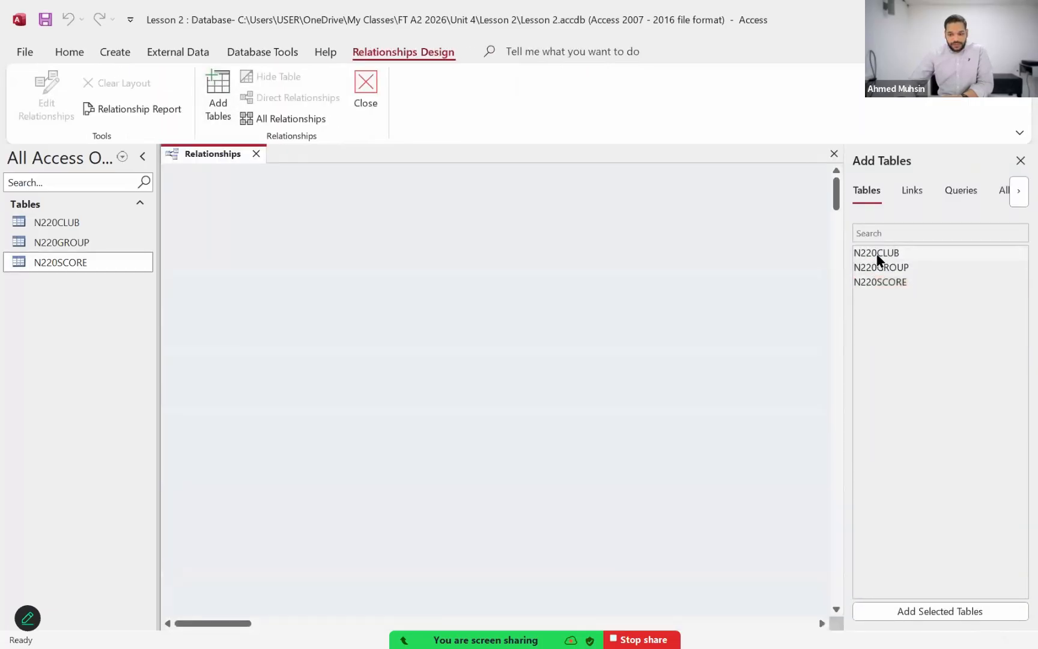
{"action": "double_click", "coordinate": [881, 268]}
{"action": "double_click", "coordinate": [879, 282]}
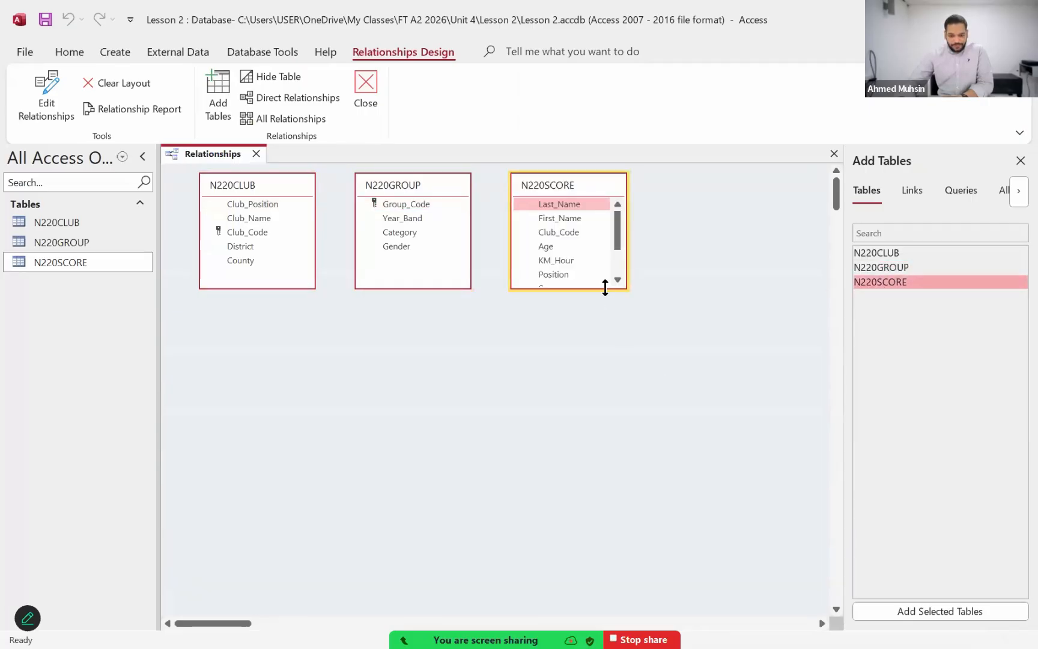
{"action": "left_click_drag", "start_coordinate": [605, 288], "coordinate": [605, 344]}
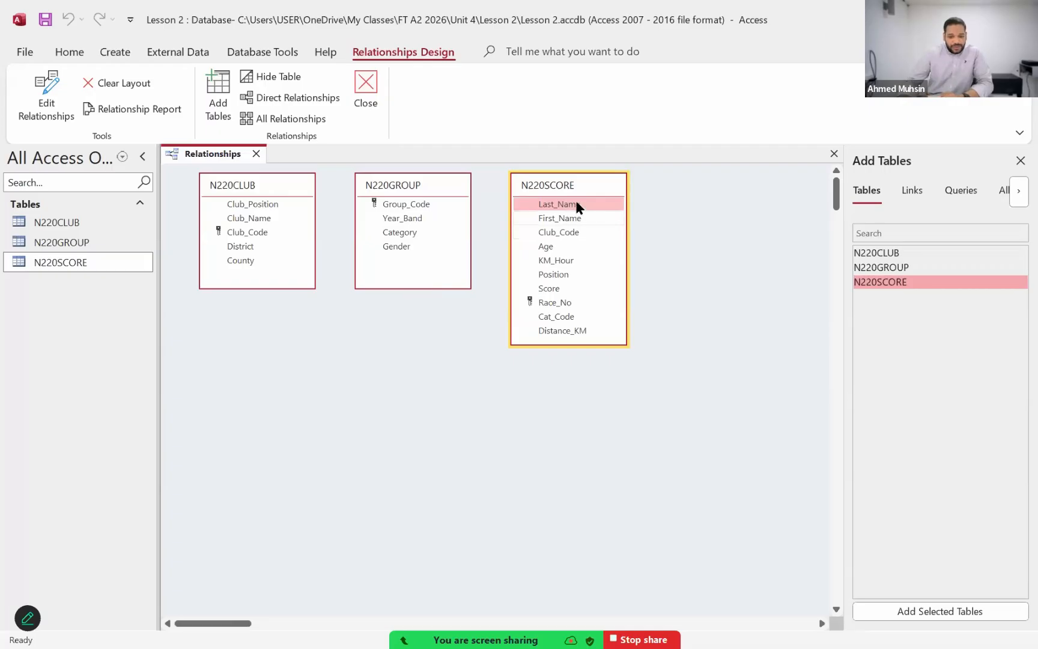
{"action": "left_click_drag", "start_coordinate": [580, 194], "coordinate": [389, 320]}
{"action": "left_click", "coordinate": [450, 193]}
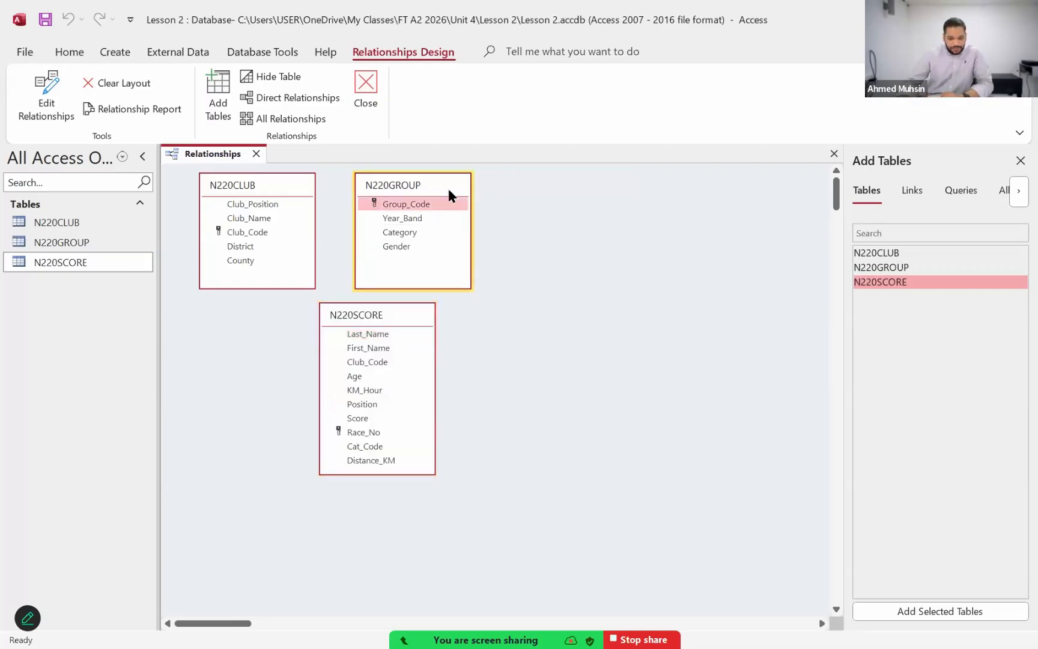
{"action": "left_click_drag", "start_coordinate": [450, 193], "coordinate": [655, 214]}
{"action": "left_click_drag", "start_coordinate": [417, 313], "coordinate": [459, 290]}
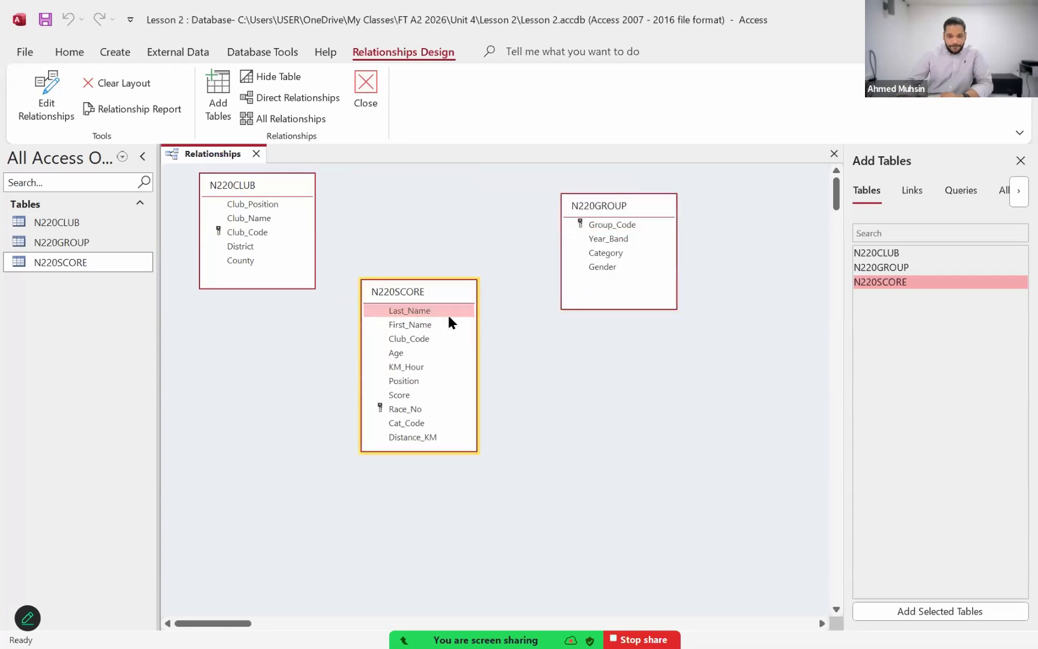
{"action": "left_click", "coordinate": [276, 188]}
{"action": "key", "text": "Delete"}
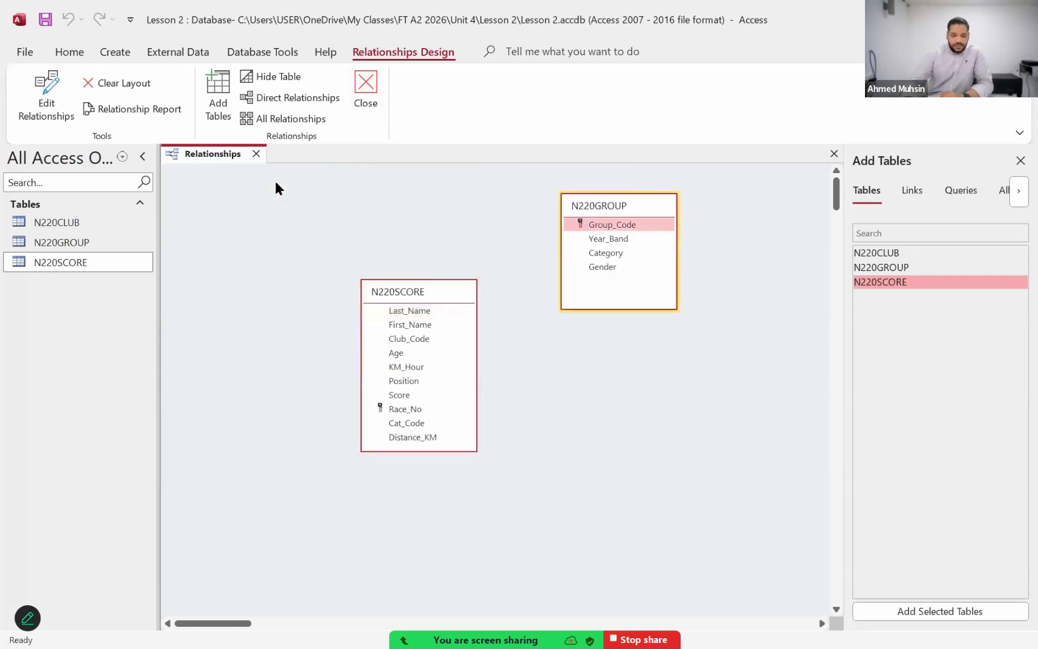
{"action": "left_click", "coordinate": [445, 295]}
{"action": "key", "text": "Delete"}
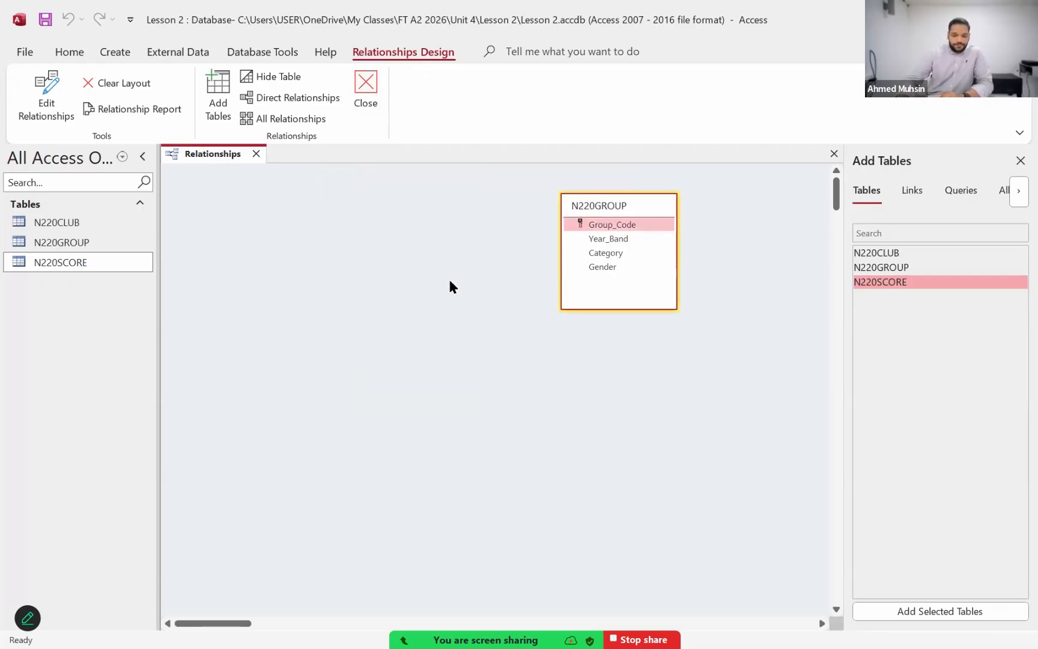
{"action": "key", "text": "Delete"}
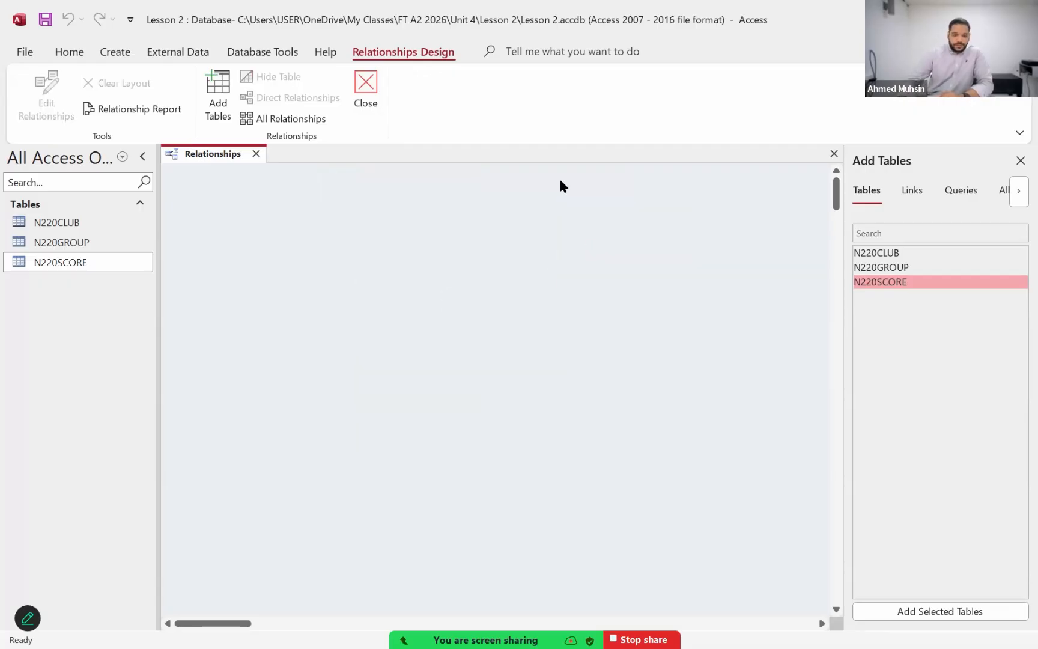
{"action": "left_click", "coordinate": [365, 89]}
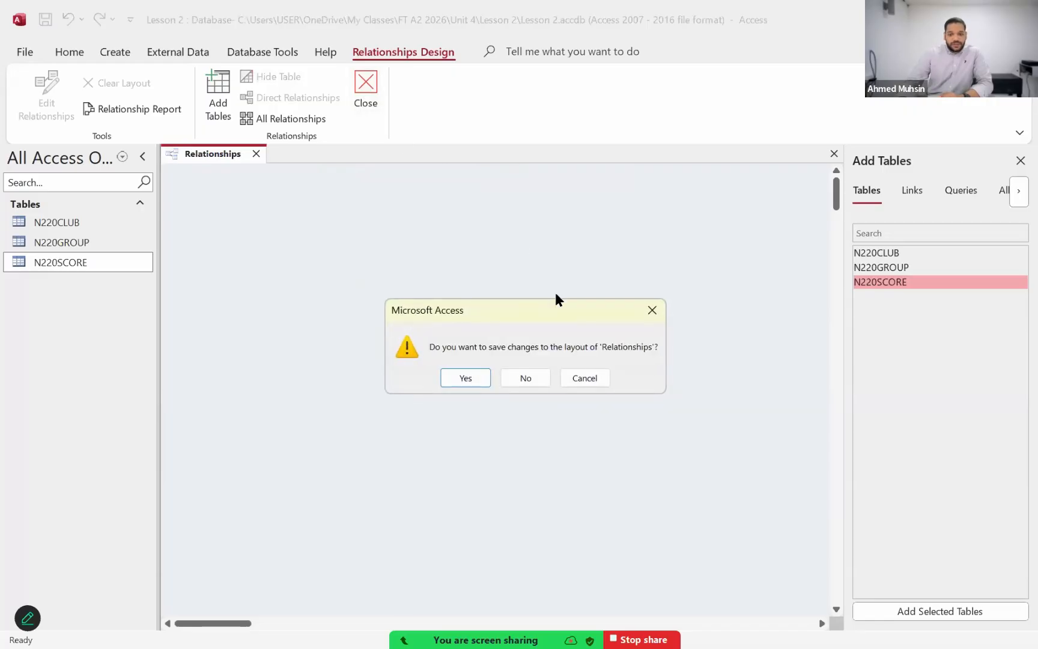
{"action": "left_click", "coordinate": [465, 376]}
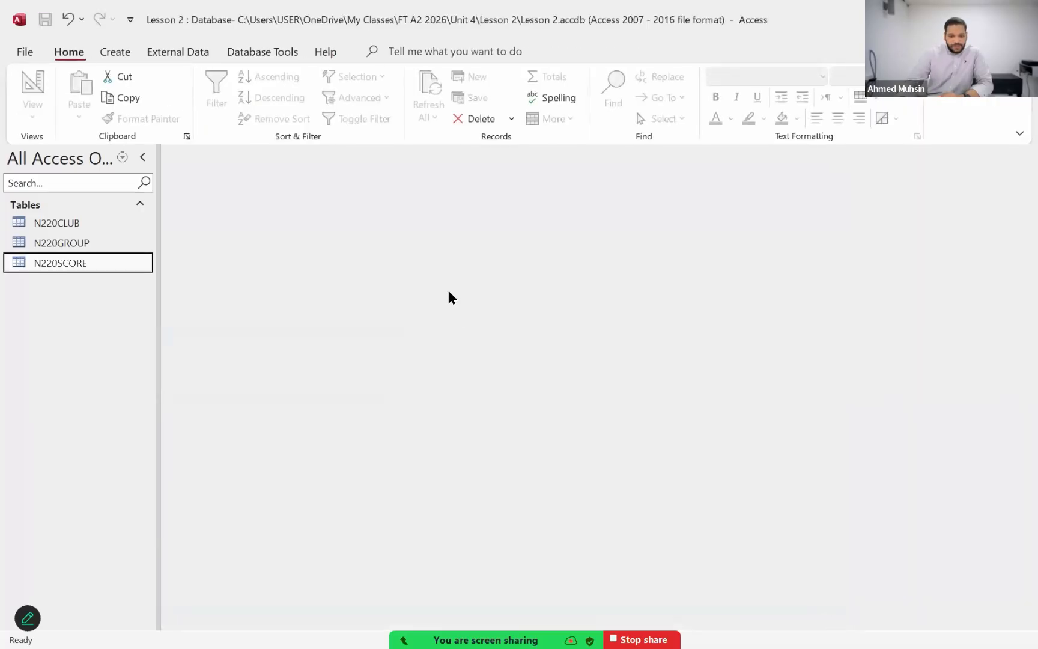
Step: Open the database's relationships layout and add the N220CLUB, N220GROUP and N220SCORE tables to it
{"action": "left_click", "coordinate": [273, 52]}
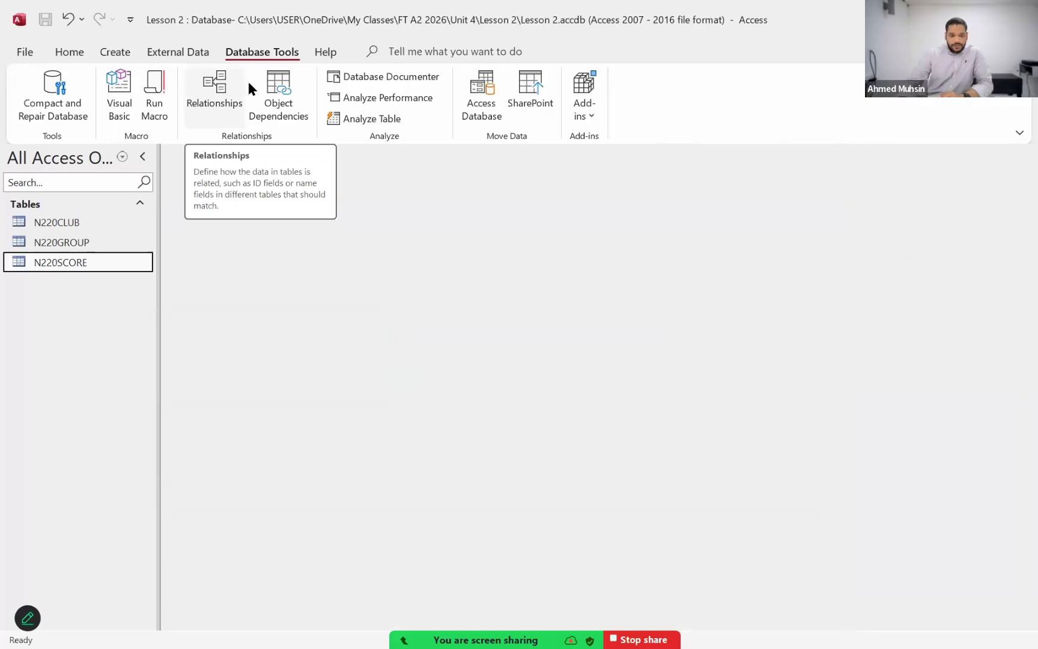
{"action": "left_click", "coordinate": [214, 84]}
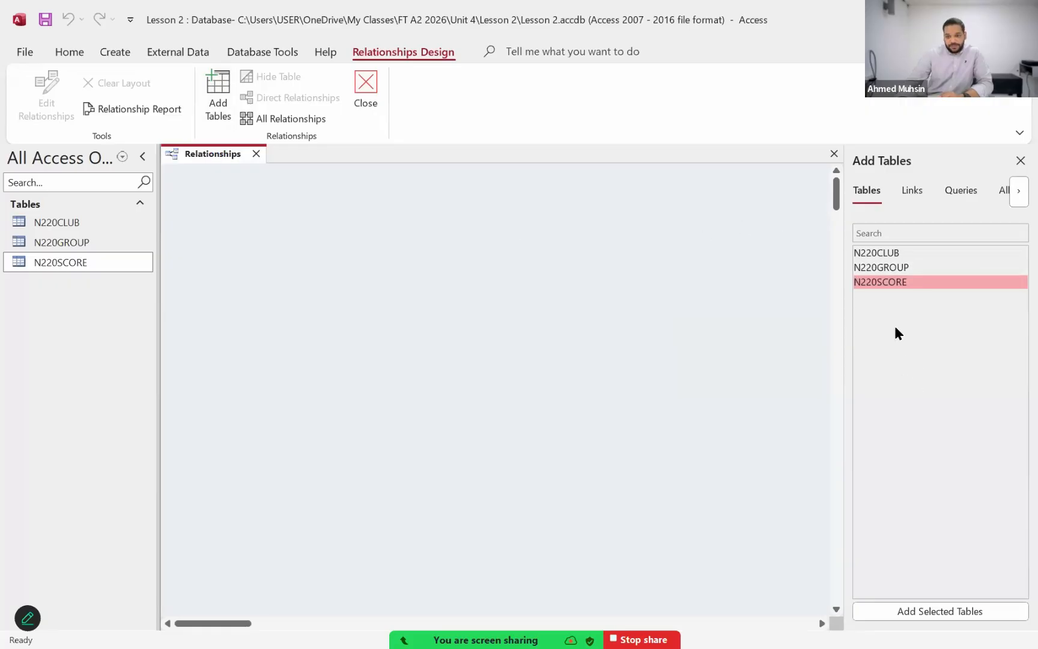
{"action": "double_click", "coordinate": [882, 253]}
{"action": "double_click", "coordinate": [884, 270]}
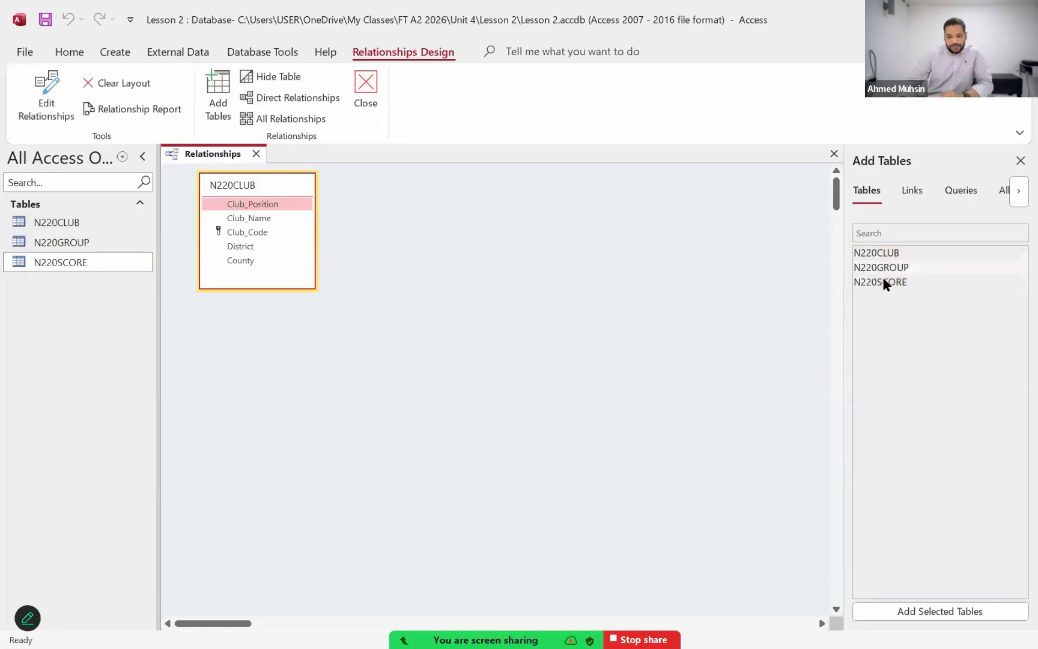
{"action": "double_click", "coordinate": [884, 282]}
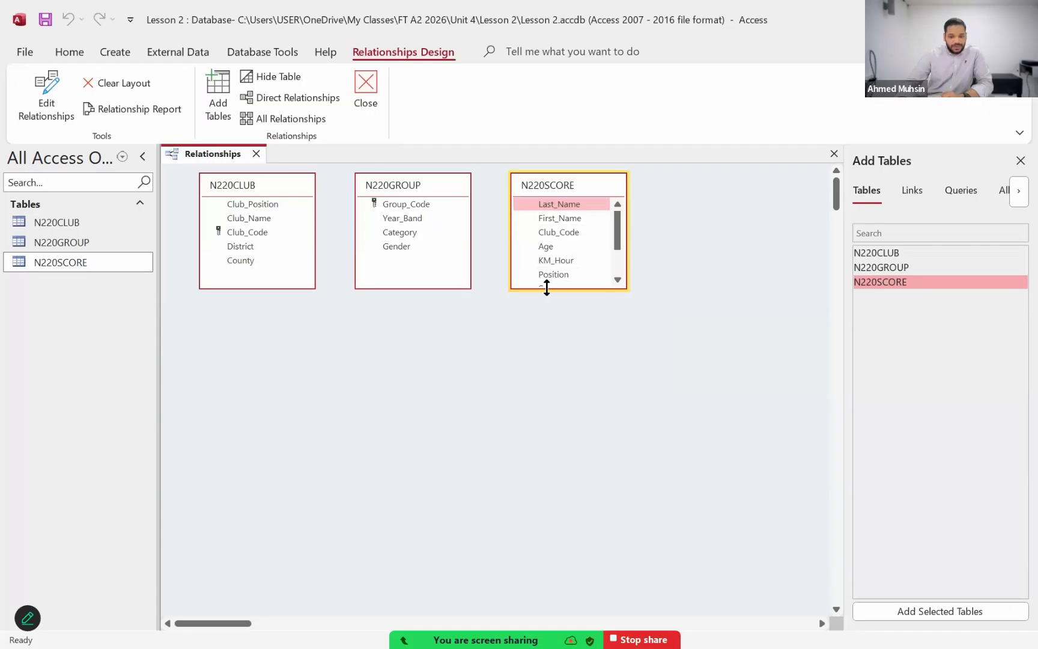
Step: Lengthen the N220SCORE table box to show all its fields and place it below and between the spread-out N220CLUB and N220GROUP boxes
{"action": "left_click_drag", "start_coordinate": [547, 288], "coordinate": [558, 350]}
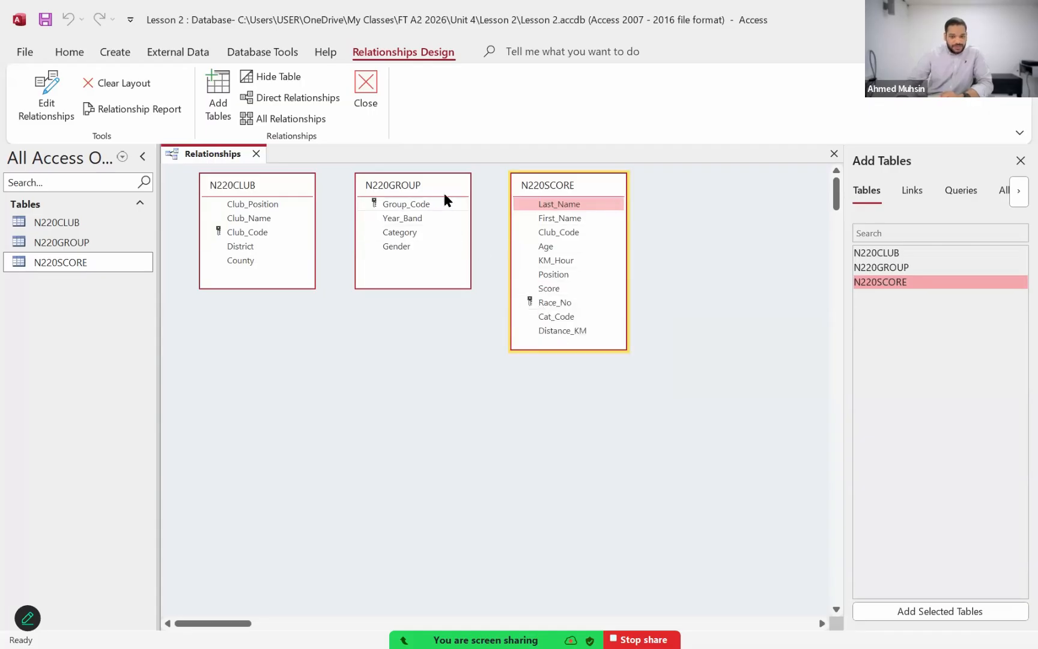
{"action": "left_click_drag", "start_coordinate": [556, 194], "coordinate": [385, 329]}
{"action": "left_click_drag", "start_coordinate": [425, 186], "coordinate": [693, 209]}
{"action": "left_click_drag", "start_coordinate": [420, 316], "coordinate": [480, 296]}
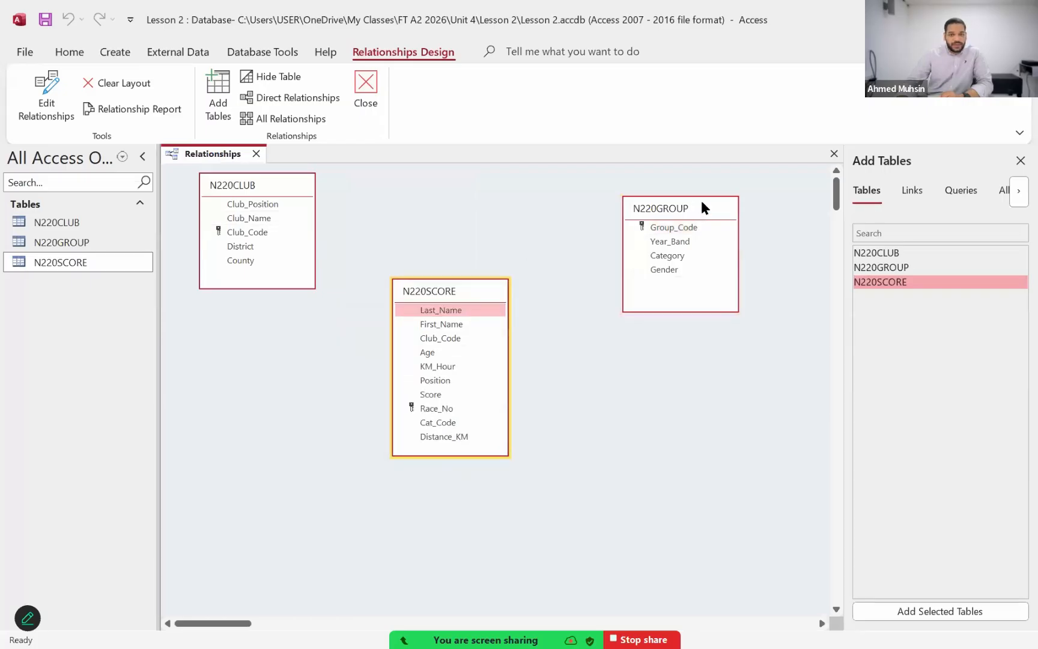
{"action": "left_click_drag", "start_coordinate": [704, 208], "coordinate": [714, 188]}
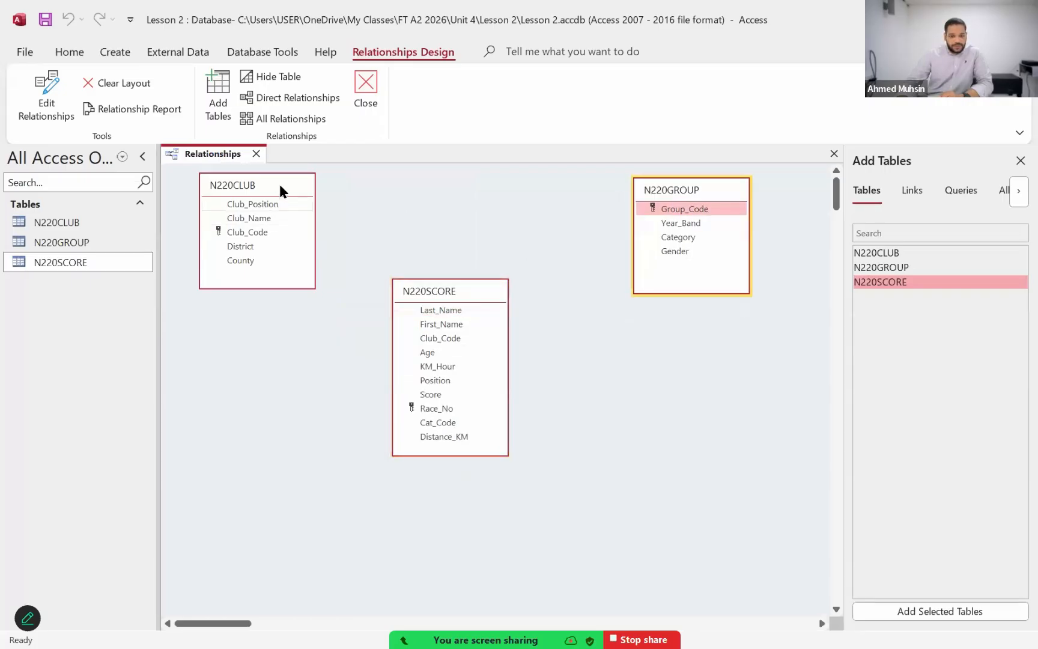
{"action": "left_click_drag", "start_coordinate": [280, 191], "coordinate": [273, 194]}
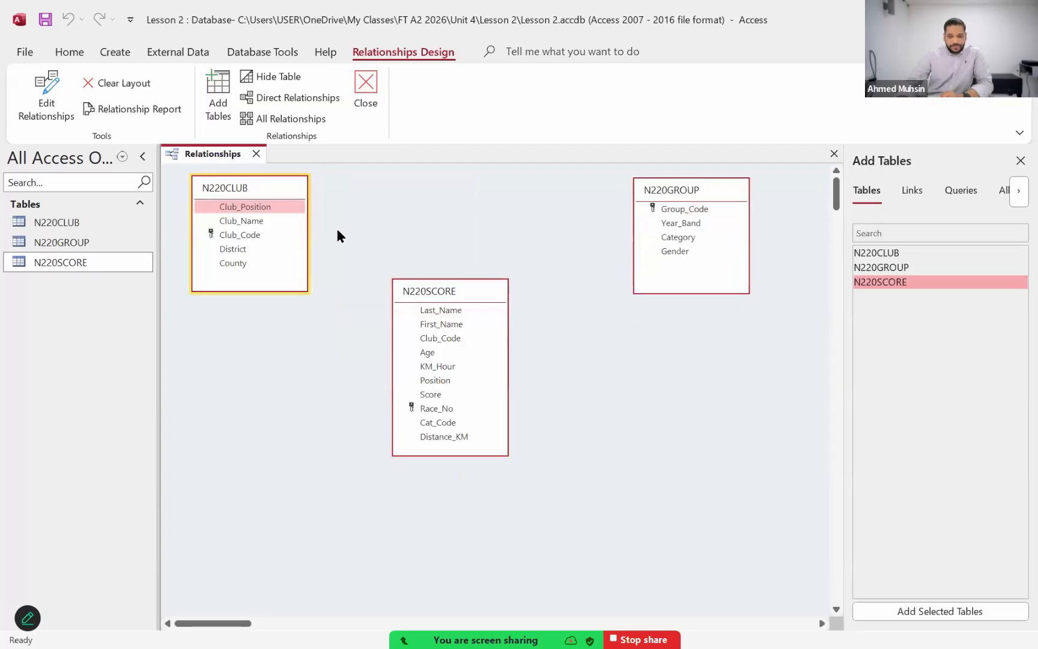
{"action": "left_click", "coordinate": [442, 294]}
{"action": "left_click_drag", "start_coordinate": [450, 298], "coordinate": [460, 301]}
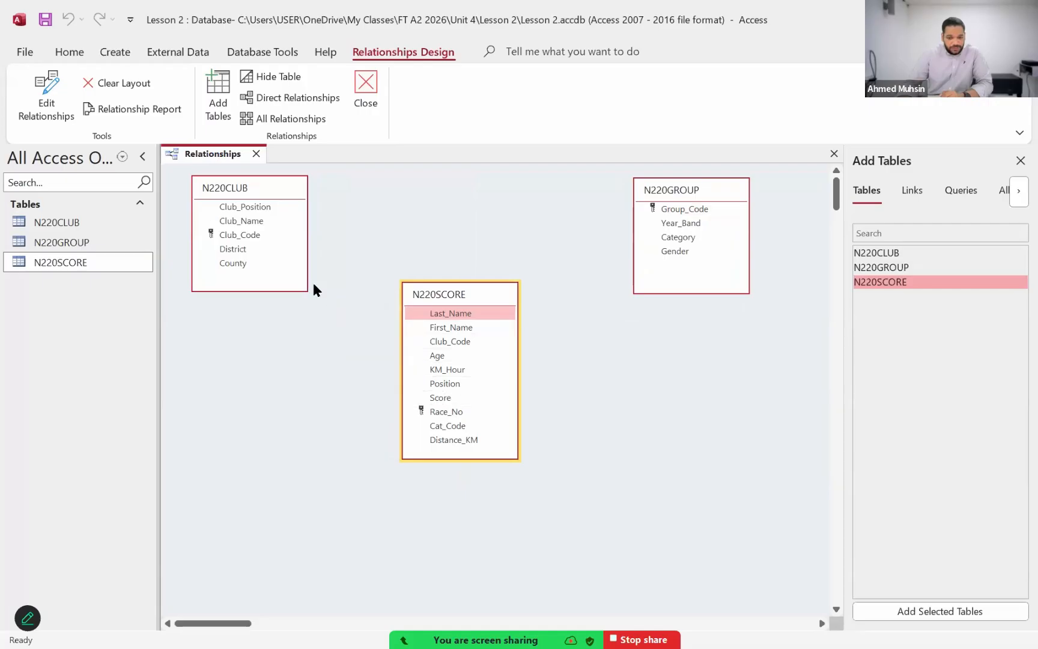
{"action": "left_click", "coordinate": [248, 227]}
{"action": "left_click_drag", "start_coordinate": [251, 239], "coordinate": [461, 350]}
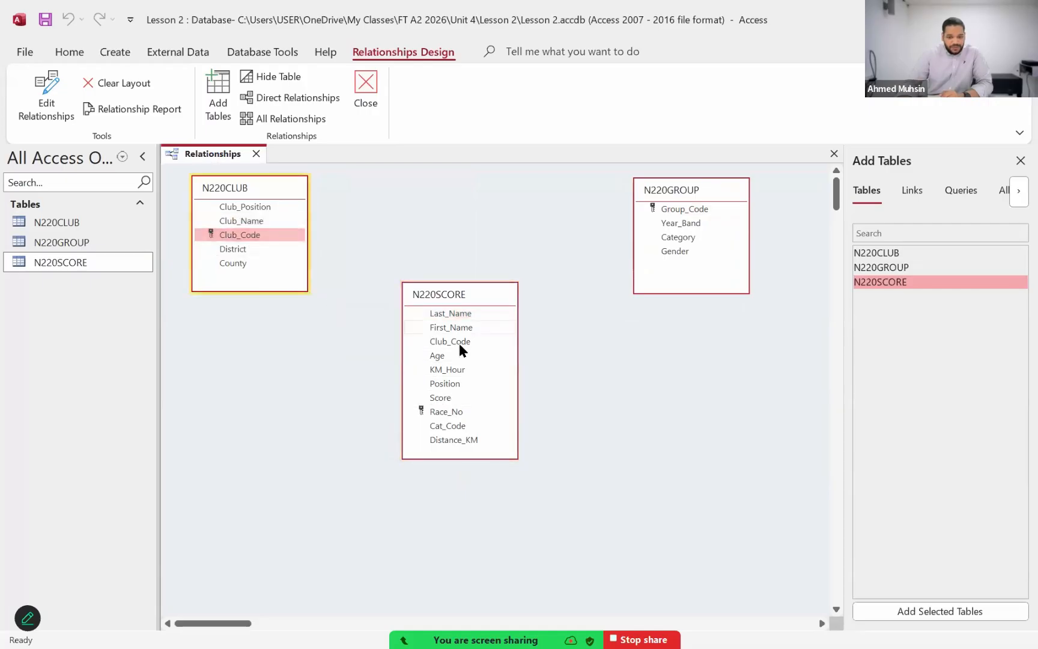
{"action": "left_click", "coordinate": [467, 344]}
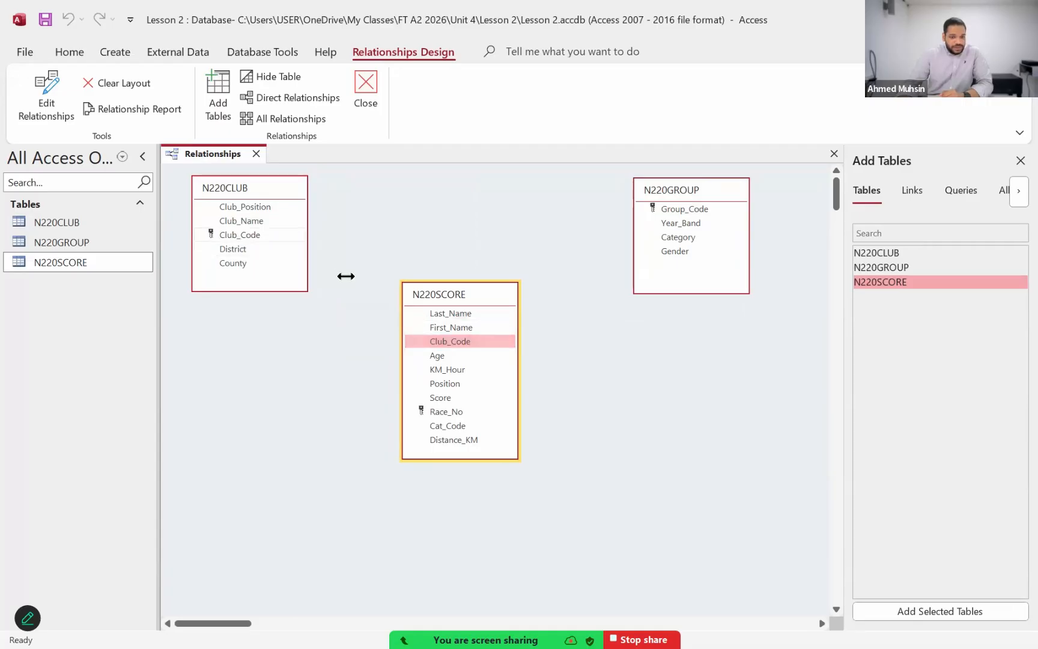
{"action": "left_click", "coordinate": [239, 236]}
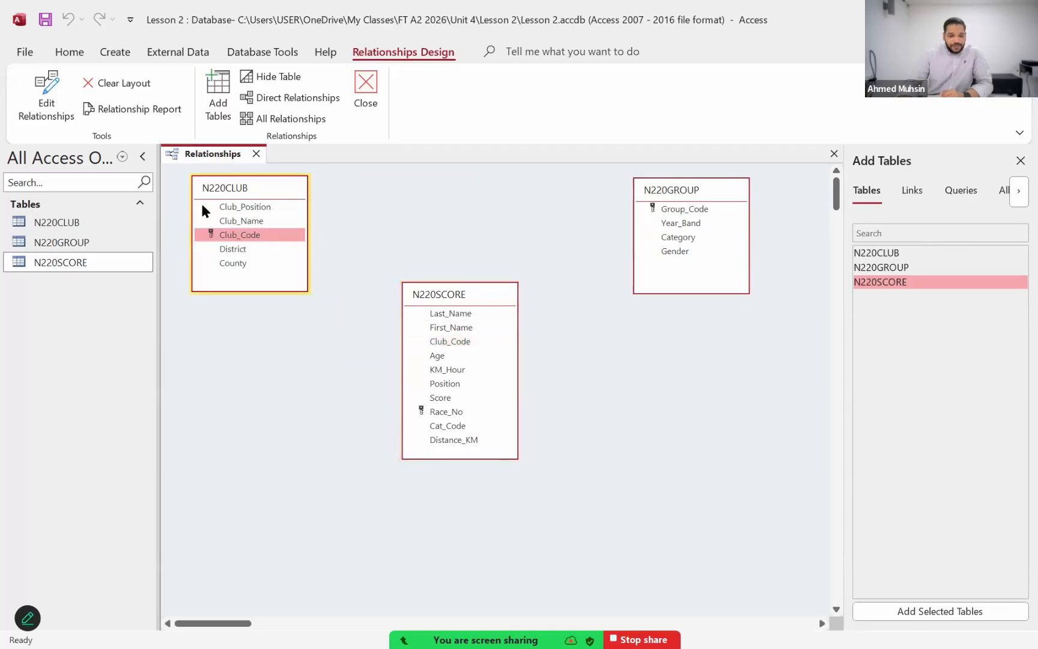
{"action": "left_click", "coordinate": [449, 346]}
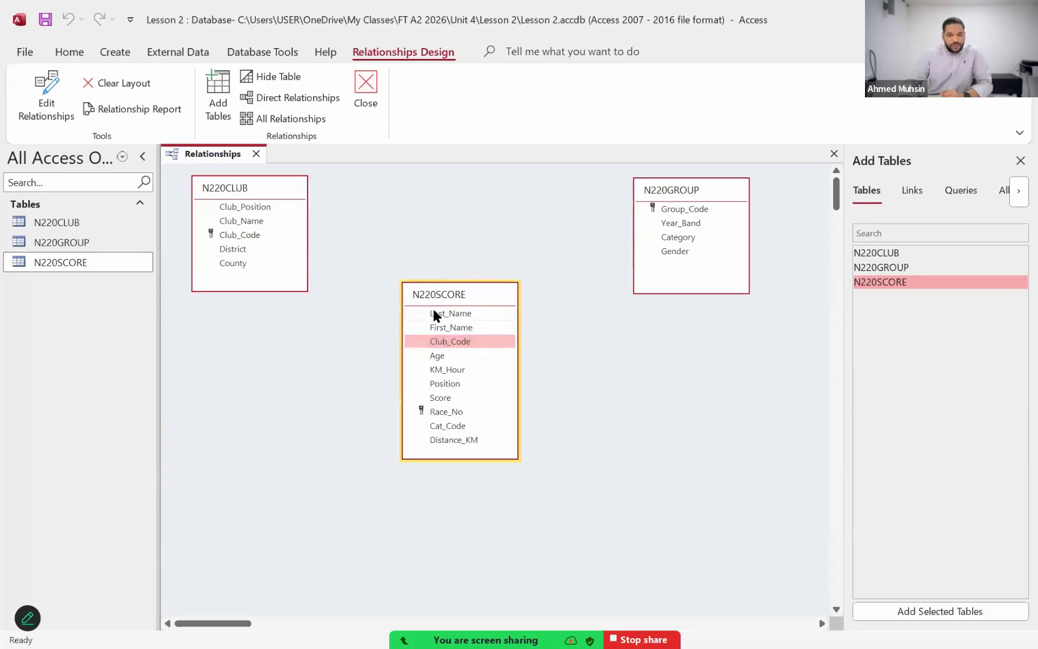
{"action": "left_click_drag", "start_coordinate": [243, 237], "coordinate": [442, 331]}
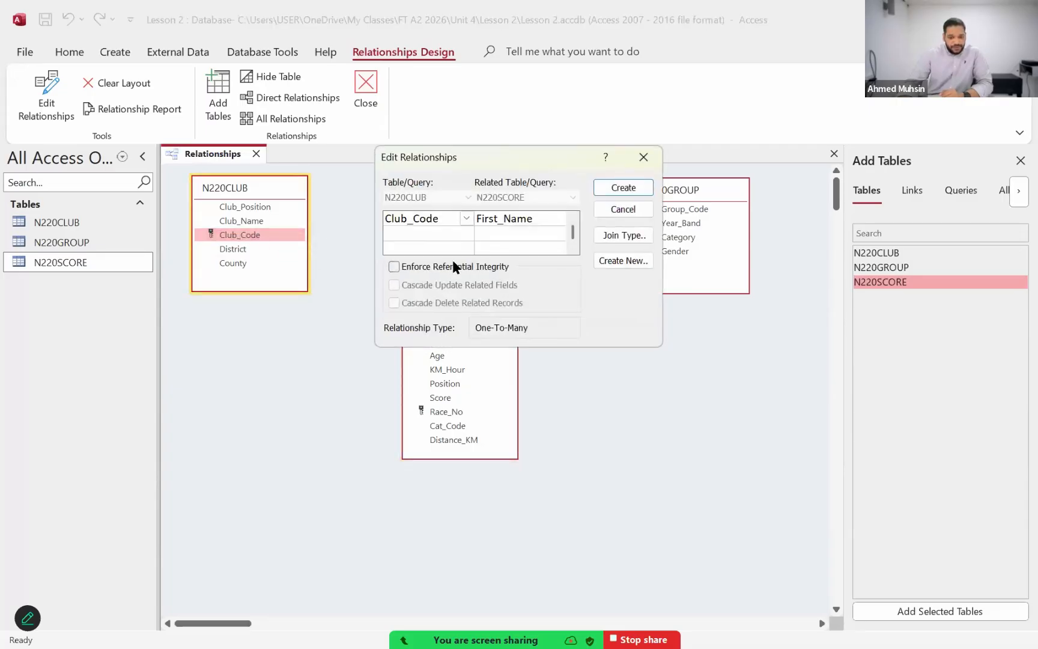
{"action": "left_click", "coordinate": [623, 210]}
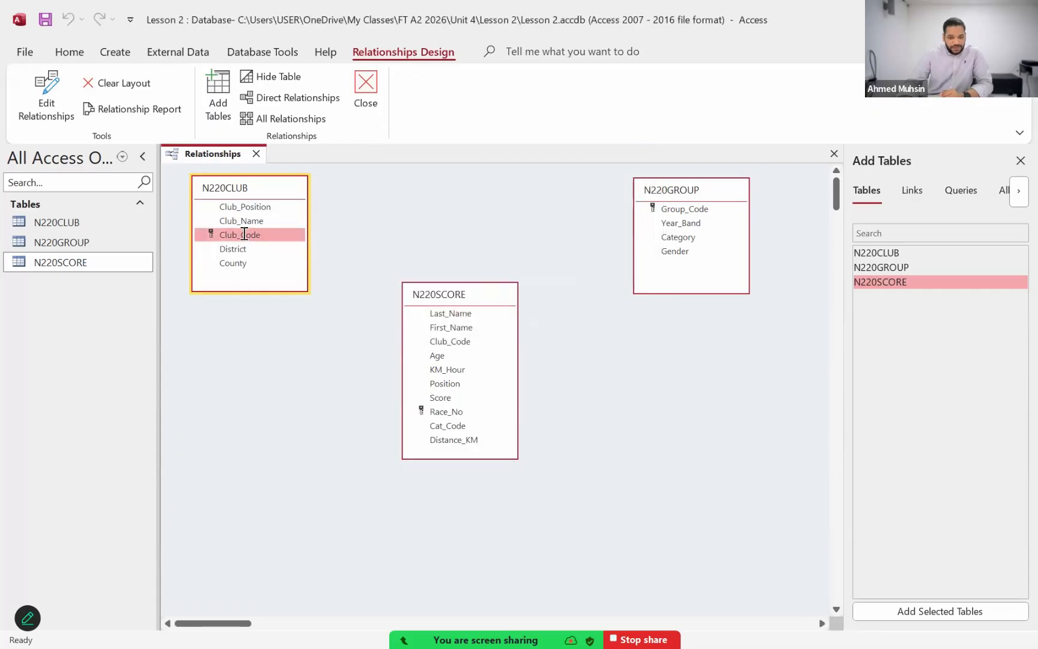
Step: Create a one-to-many relationship from Club_Code in N220CLUB to Club_Code in N220SCORE with referential integrity enforced
{"action": "left_click_drag", "start_coordinate": [244, 234], "coordinate": [444, 348]}
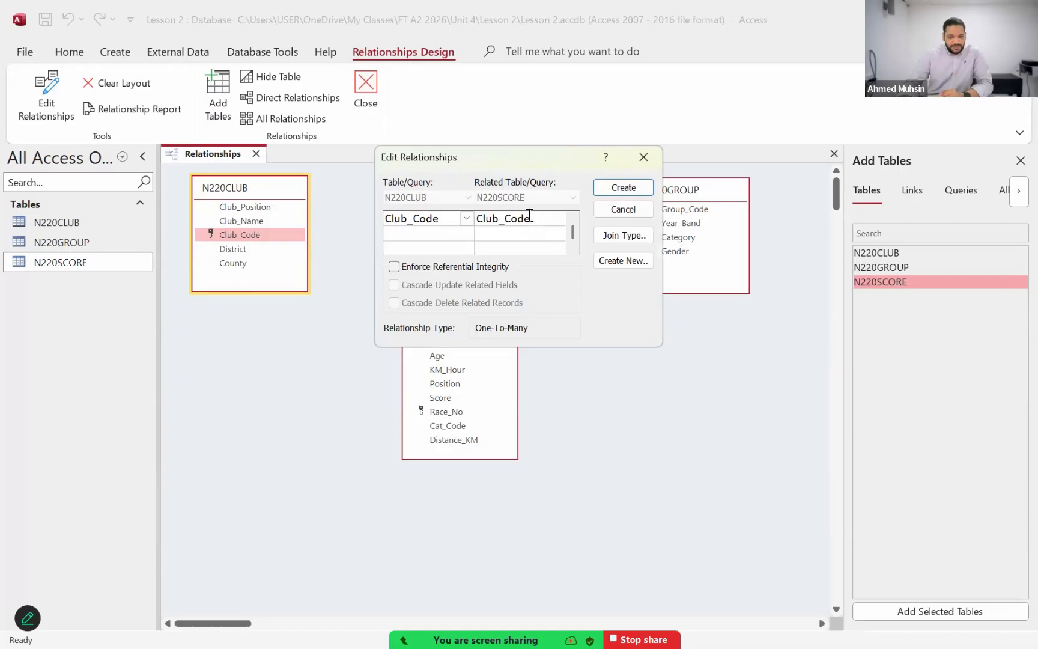
{"action": "left_click", "coordinate": [441, 267]}
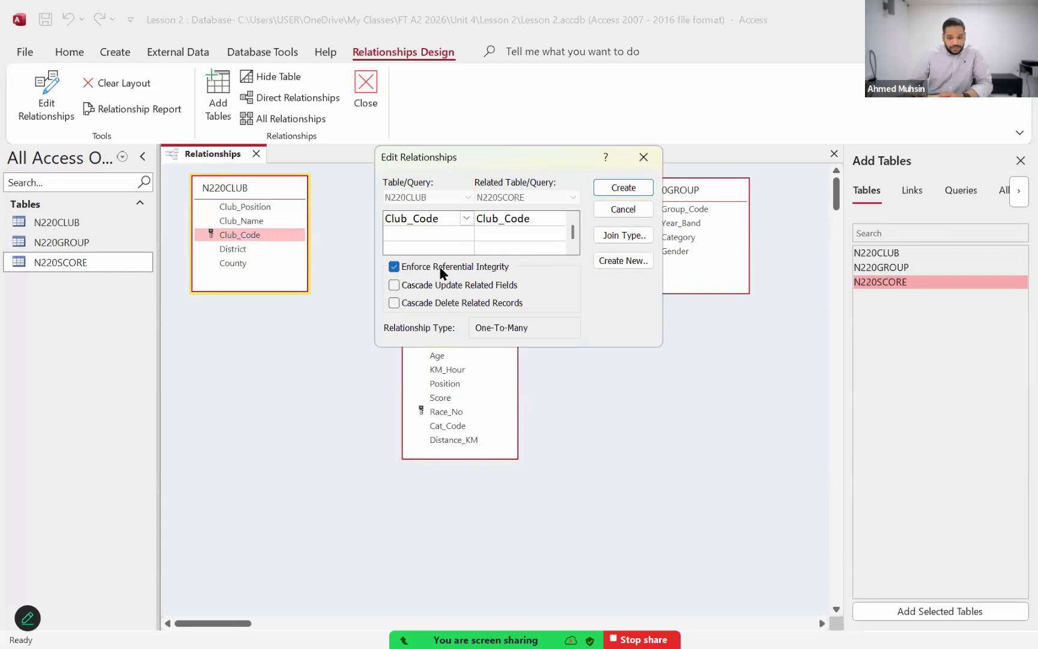
{"action": "left_click_drag", "start_coordinate": [470, 153], "coordinate": [667, 301]}
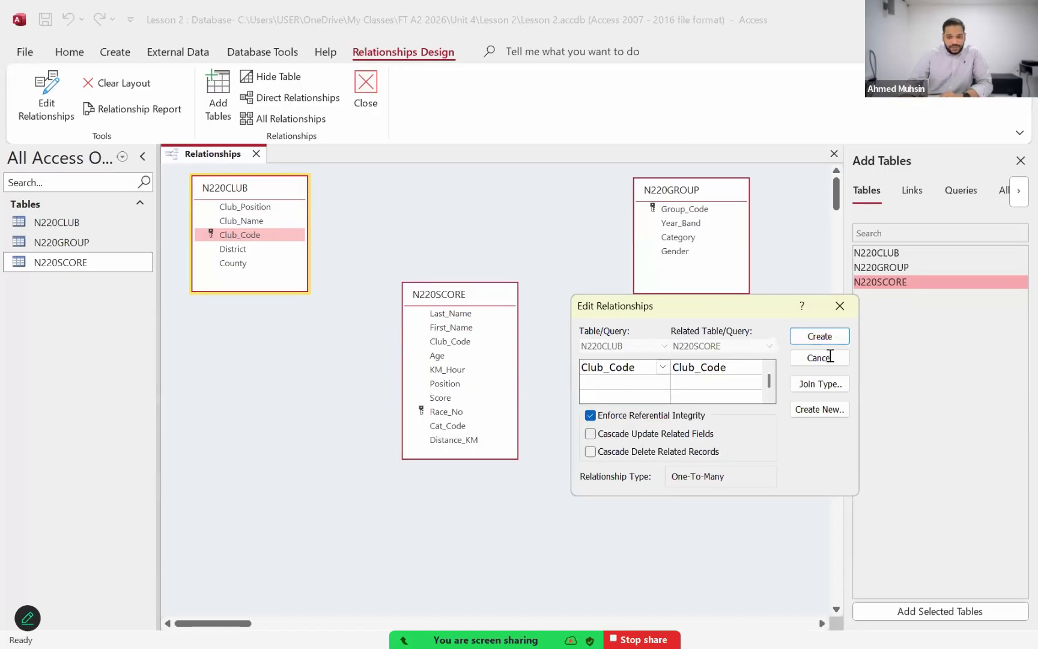
{"action": "left_click", "coordinate": [830, 337]}
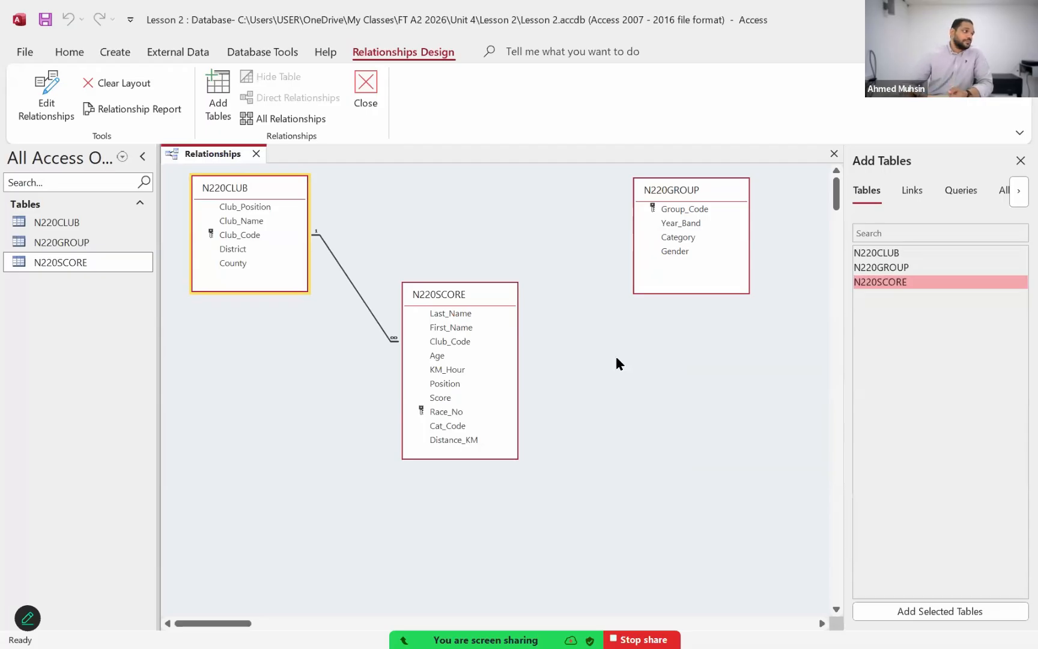
Step: Switch to the exam paper PDF and read question 21's second bullet on linking the group and score tables
{"action": "key", "text": "alt+Tab"}
{"action": "key", "text": "alt+Tab"}
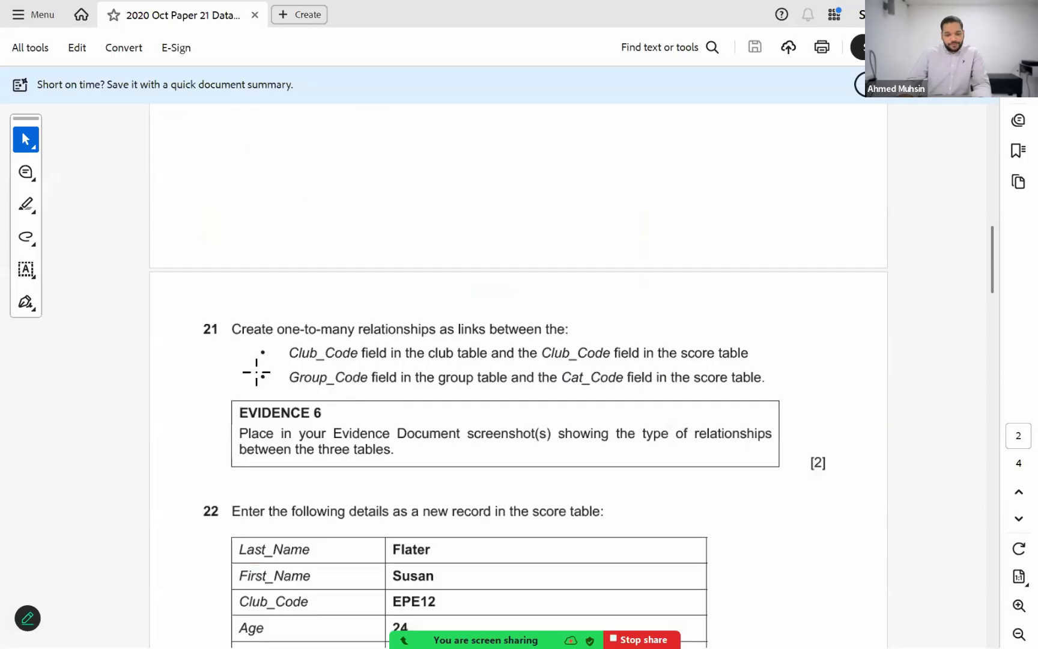
{"action": "left_click_drag", "start_coordinate": [276, 364], "coordinate": [802, 394]}
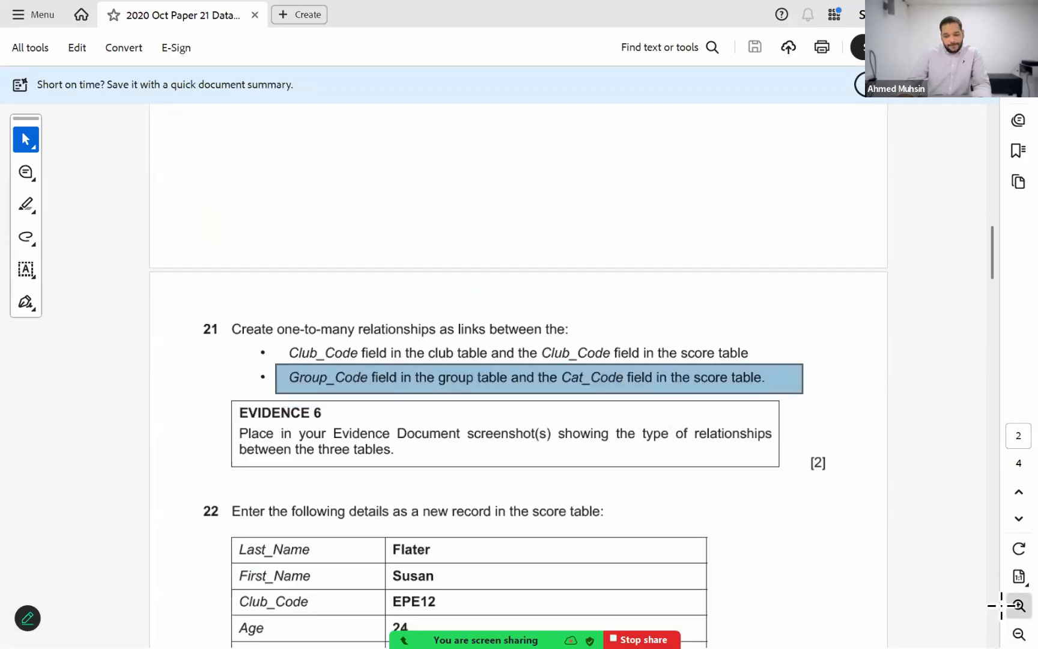
Step: Read question 21's evidence requirement, switch back to Access and check the settings of the relationship between N220CLUB and N220SCORE
{"action": "left_click", "coordinate": [1019, 605]}
{"action": "scroll", "coordinate": [850, 442], "scroll_direction": "down", "scroll_amount": 5}
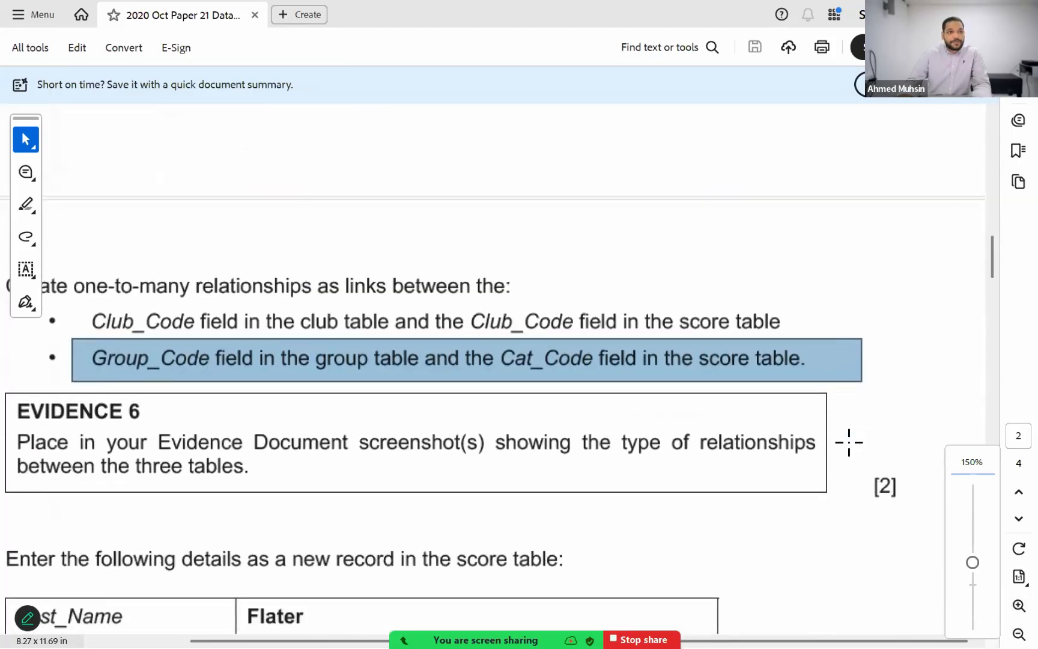
{"action": "key", "text": "alt+Tab"}
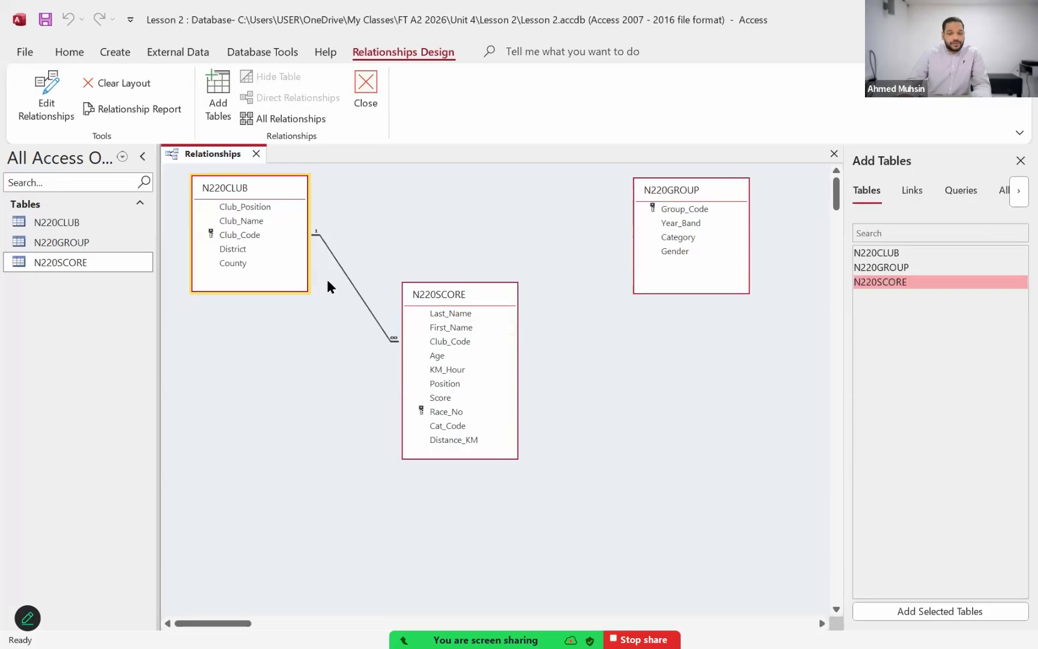
{"action": "double_click", "coordinate": [352, 286]}
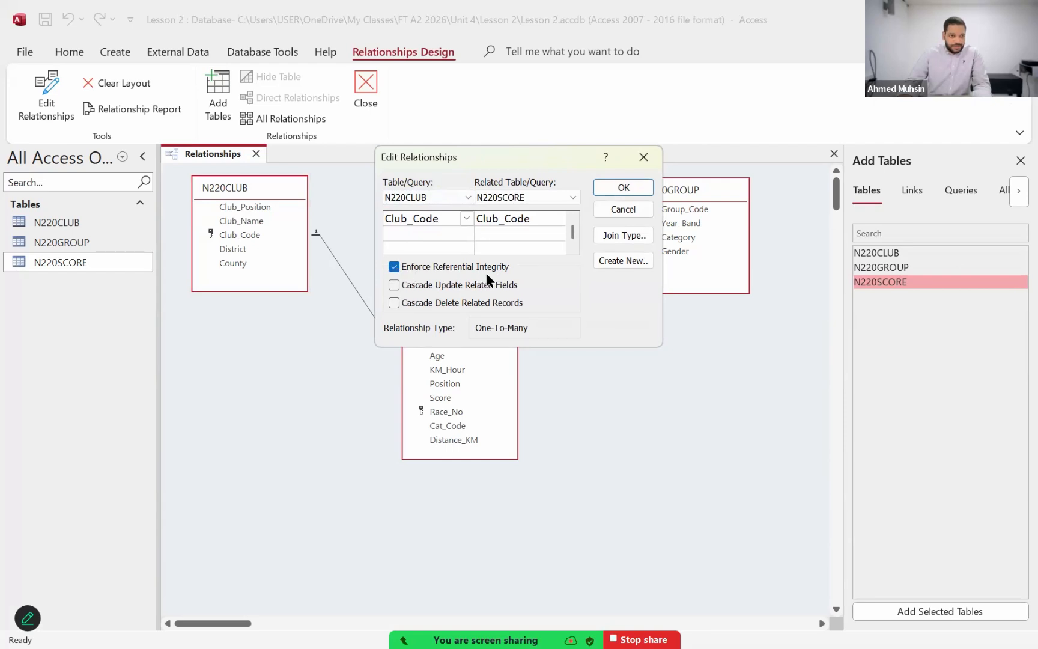
{"action": "left_click", "coordinate": [623, 209]}
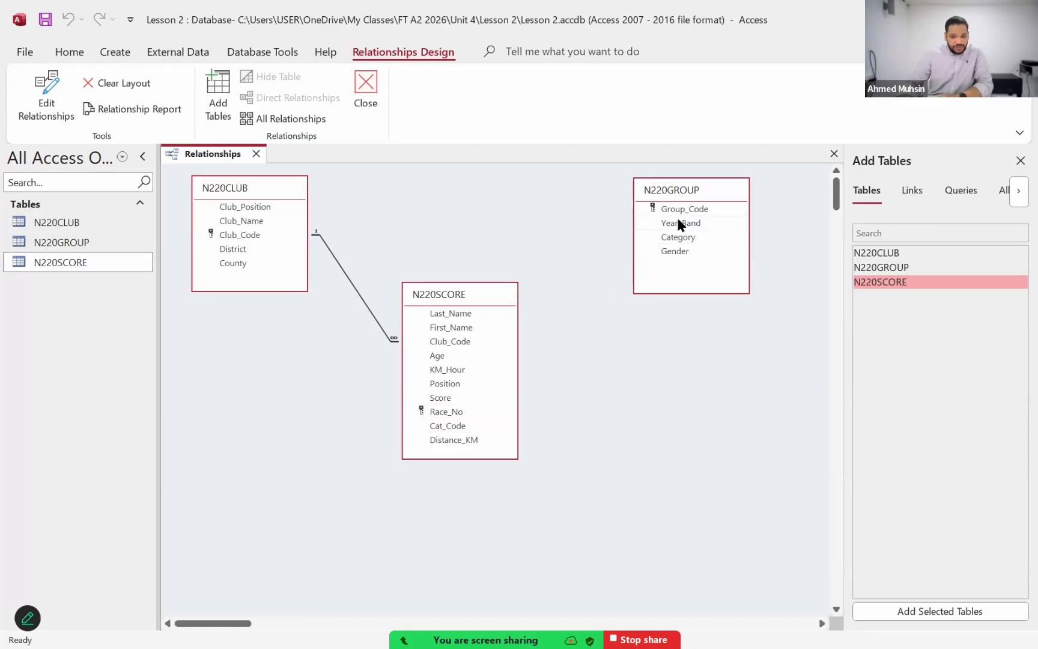
Step: Create a one-to-many relationship from Group_Code in N220GROUP to Cat_Code in N220SCORE with referential integrity enforced, and close the relationships layout
{"action": "left_click_drag", "start_coordinate": [683, 209], "coordinate": [456, 430]}
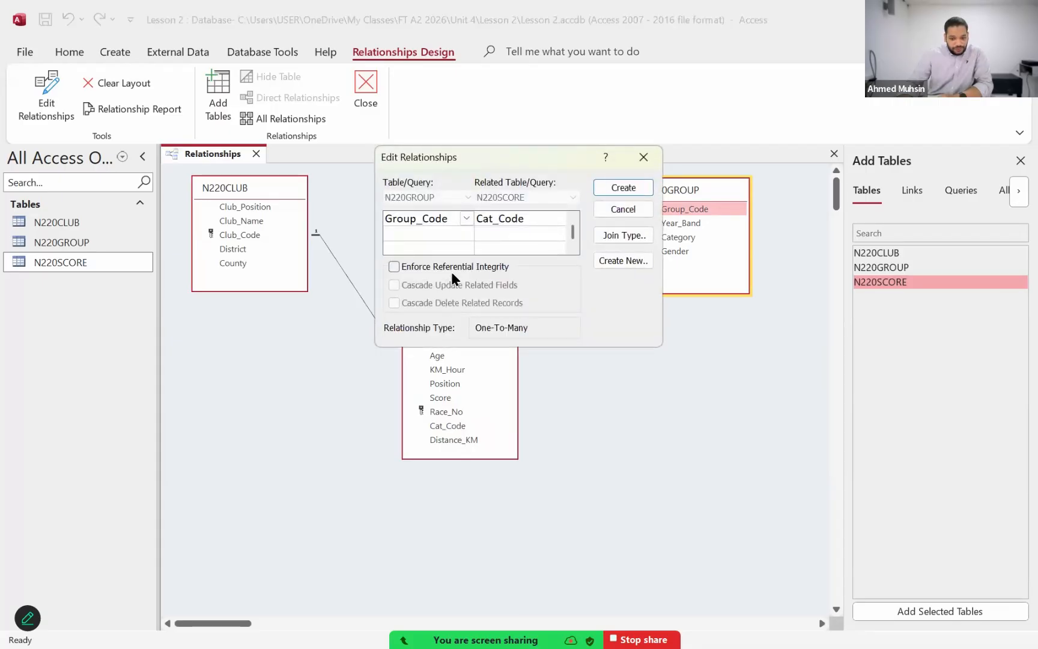
{"action": "left_click", "coordinate": [455, 268]}
{"action": "left_click", "coordinate": [600, 186]}
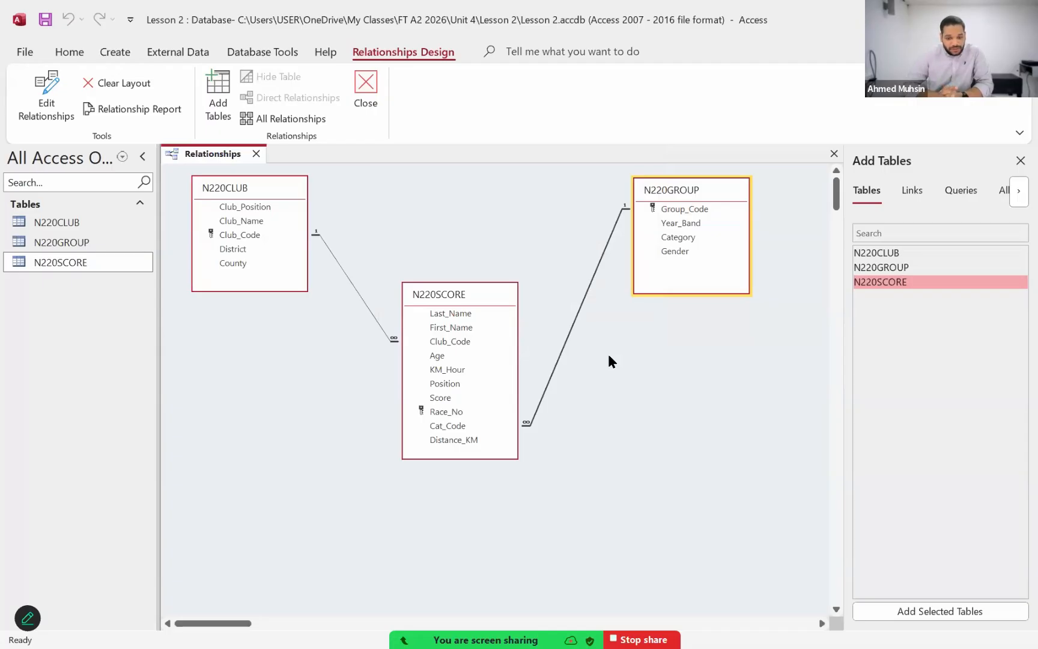
{"action": "left_click_drag", "start_coordinate": [446, 300], "coordinate": [446, 262]}
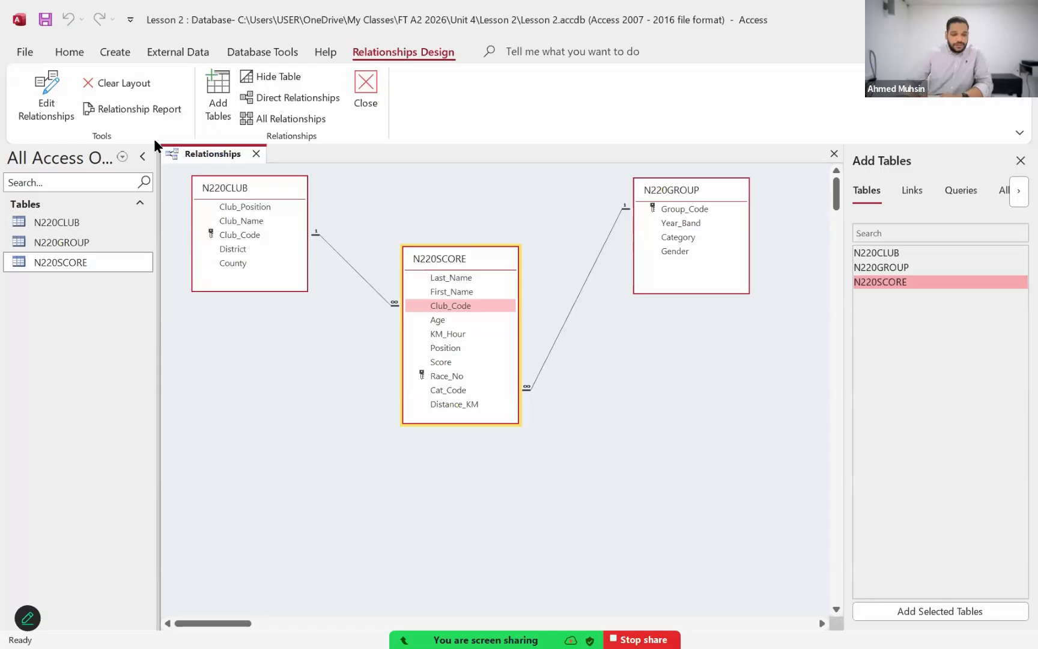
{"action": "left_click", "coordinate": [363, 107]}
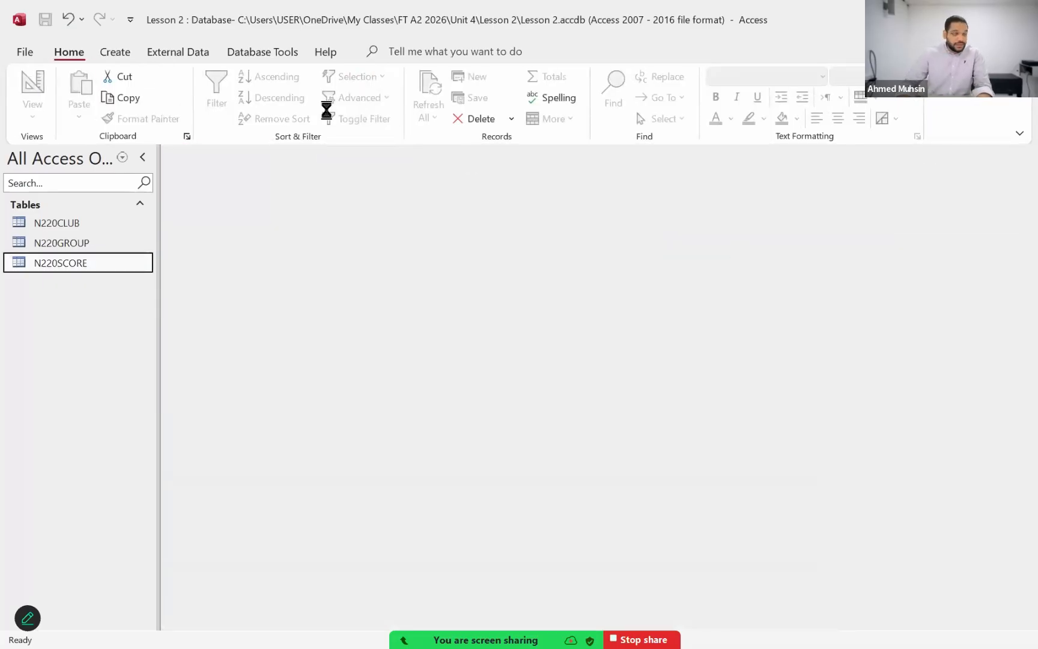
Step: Switch to the exam paper PDF and read the record details that question 22 requires for the score table
{"action": "key", "text": "alt+Tab"}
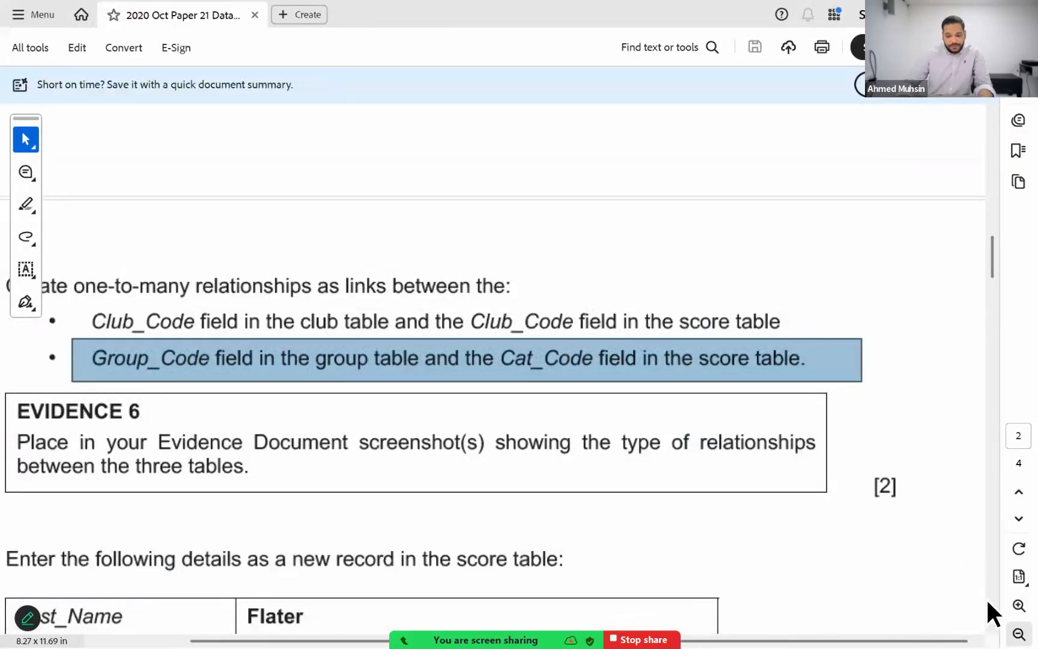
{"action": "left_click", "coordinate": [1019, 634]}
{"action": "left_click", "coordinate": [1019, 634]}
{"action": "scroll", "coordinate": [652, 341], "scroll_direction": "down", "scroll_amount": 3}
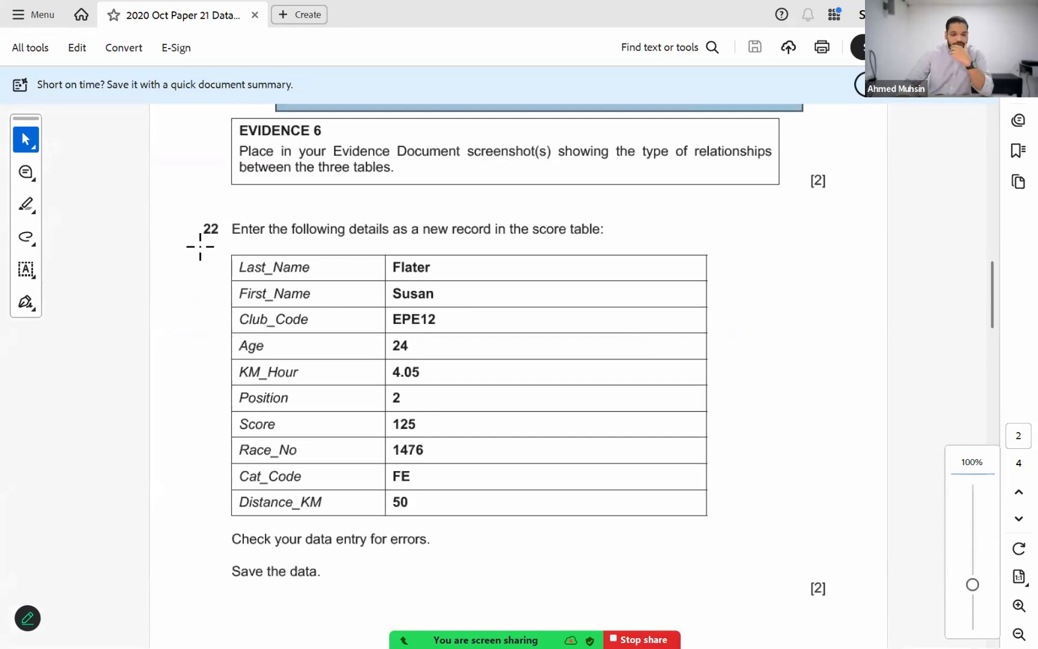
{"action": "left_click_drag", "start_coordinate": [205, 245], "coordinate": [742, 531]}
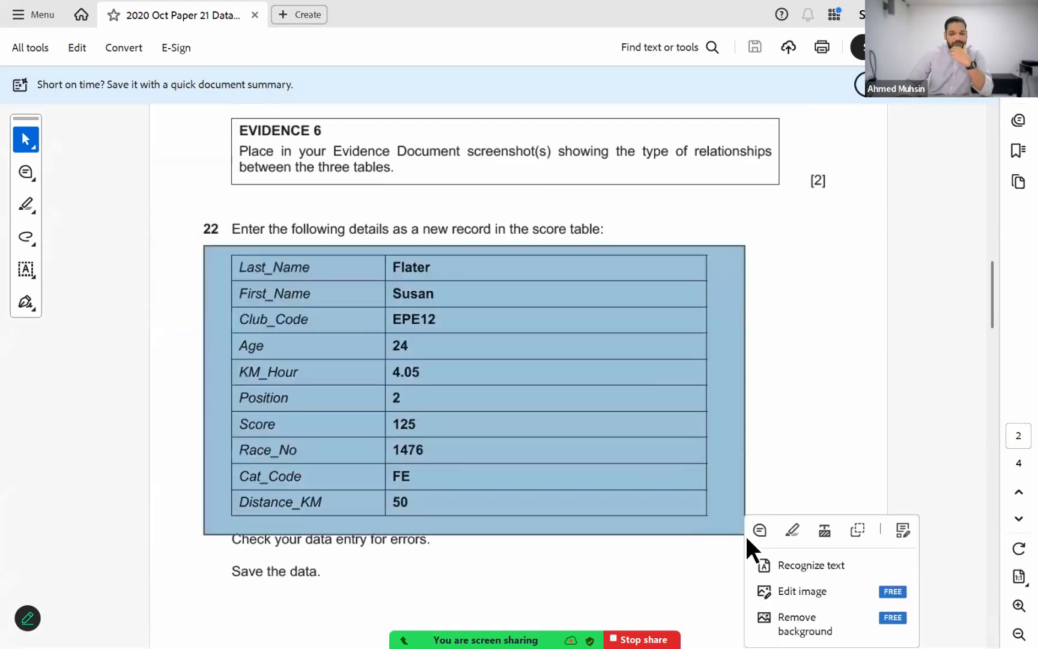
{"action": "left_click", "coordinate": [1019, 605]}
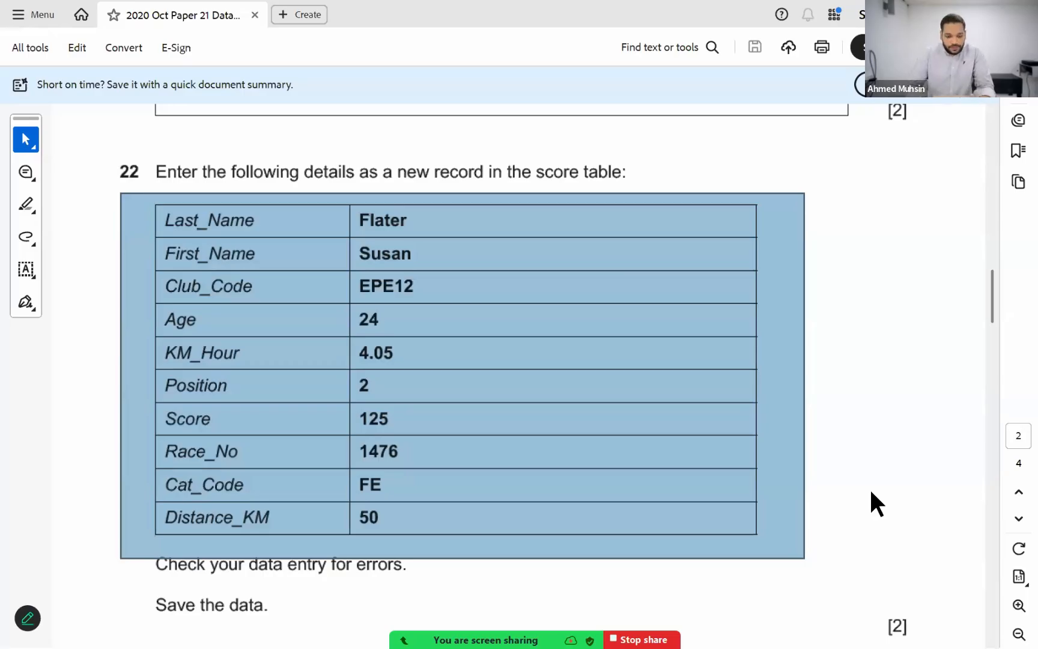
Step: Switch back to Access and open the N220SCORE table at the blank row after its last record
{"action": "key", "text": "alt+Tab"}
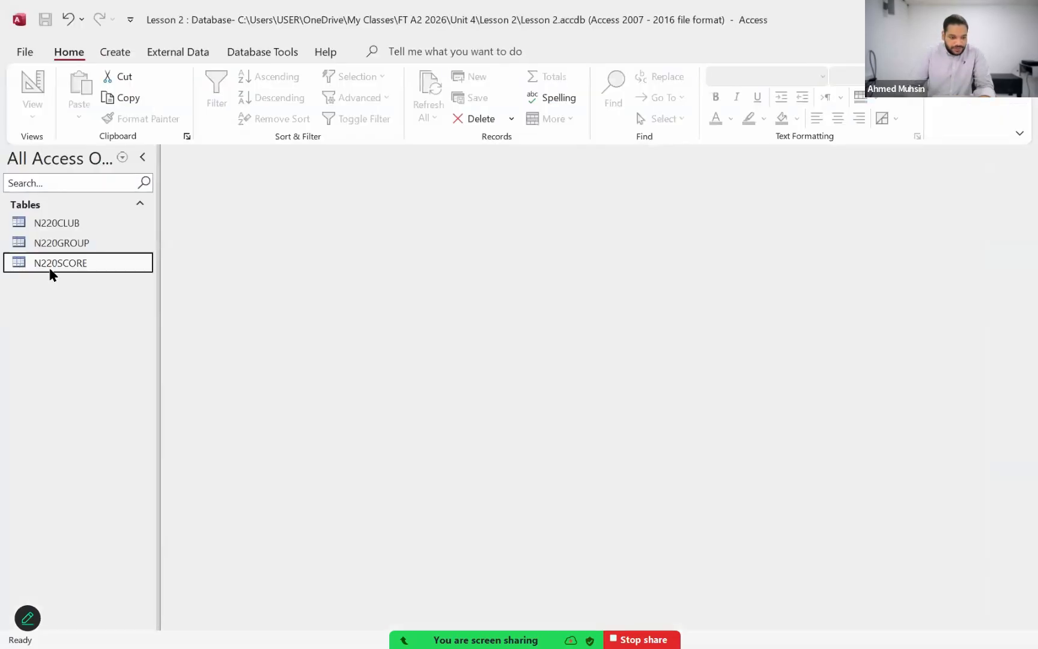
{"action": "double_click", "coordinate": [47, 269]}
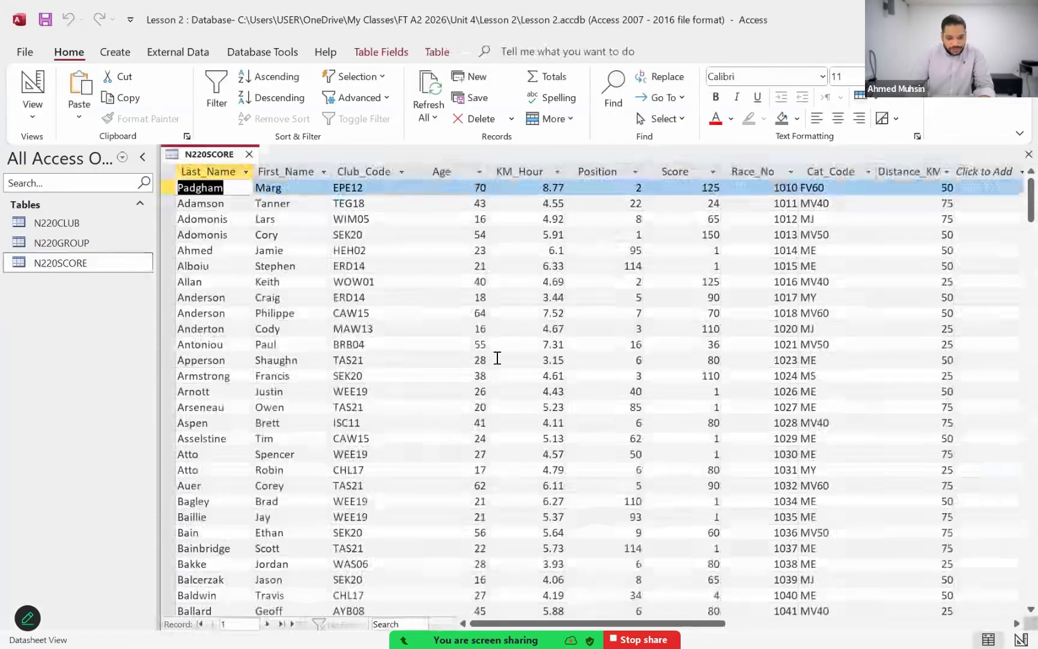
{"action": "scroll", "coordinate": [498, 358], "scroll_direction": "down", "scroll_amount": 17}
{"action": "scroll", "coordinate": [497, 358], "scroll_direction": "down", "scroll_amount": 5}
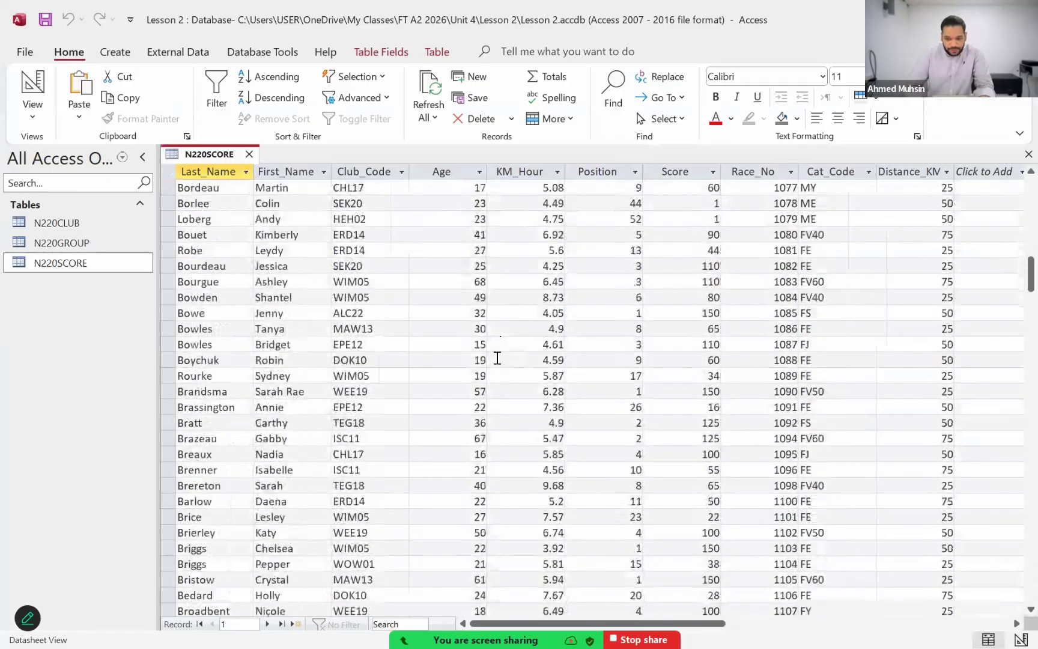
{"action": "scroll", "coordinate": [498, 358], "scroll_direction": "down", "scroll_amount": 20}
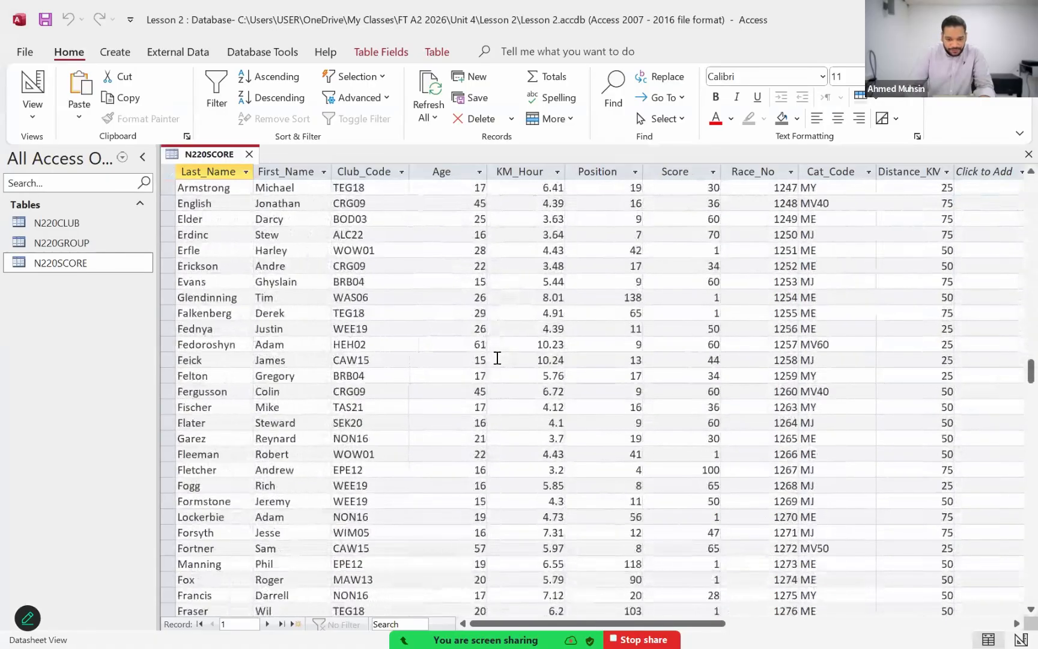
{"action": "scroll", "coordinate": [498, 358], "scroll_direction": "down", "scroll_amount": 20}
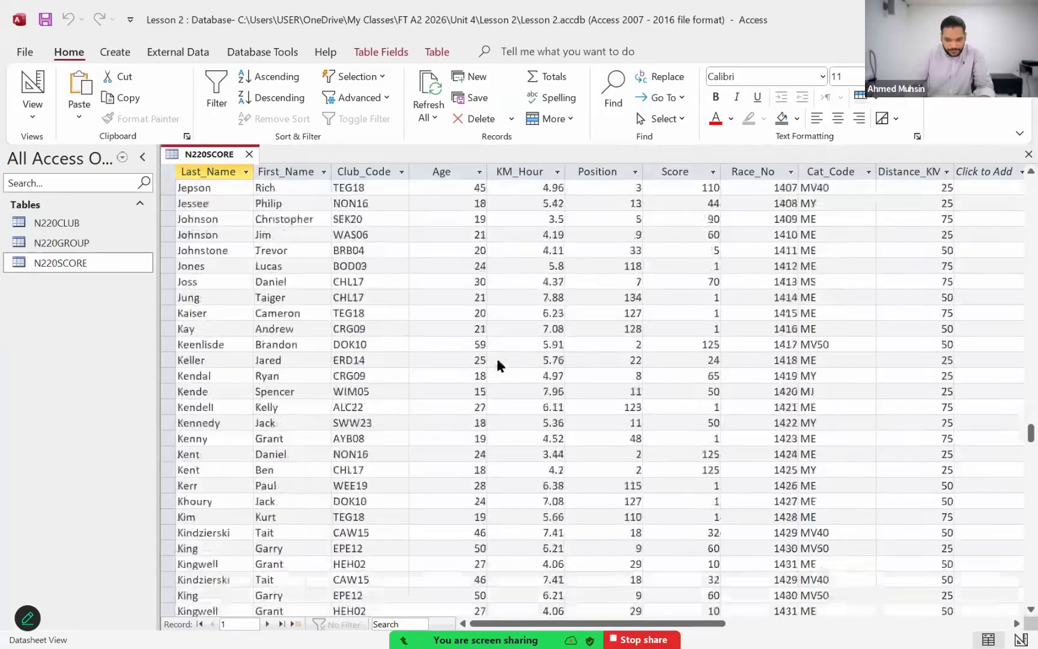
{"action": "scroll", "coordinate": [496, 356], "scroll_direction": "down", "scroll_amount": 20}
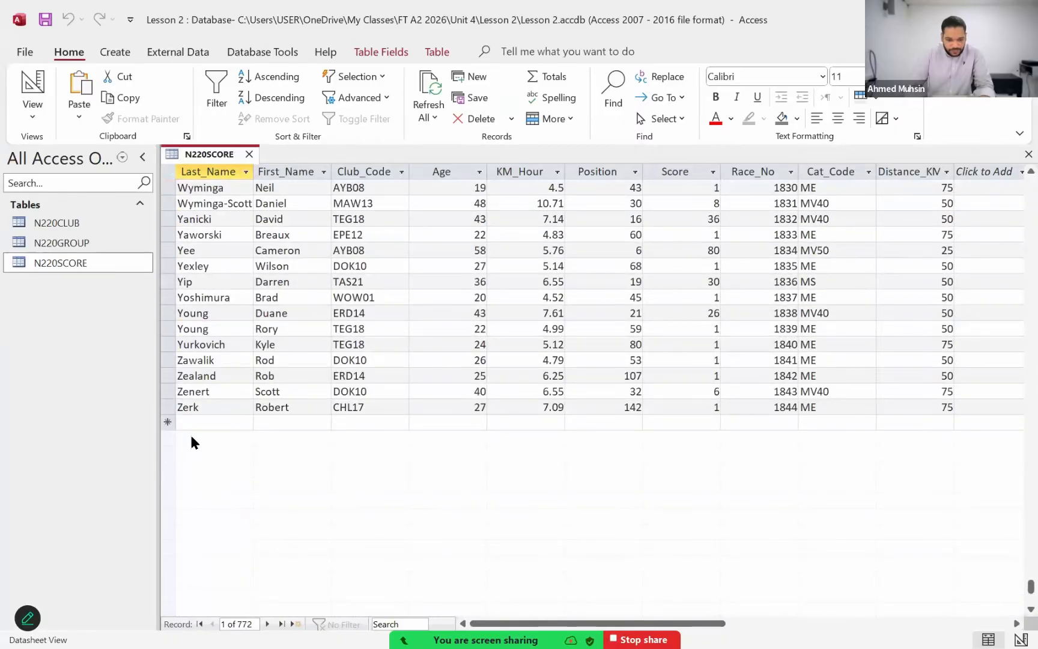
Step: Start a new N220SCORE record with the last name and first name given in question 22
{"action": "left_click", "coordinate": [201, 422]}
{"action": "type", "text": "Flate"}
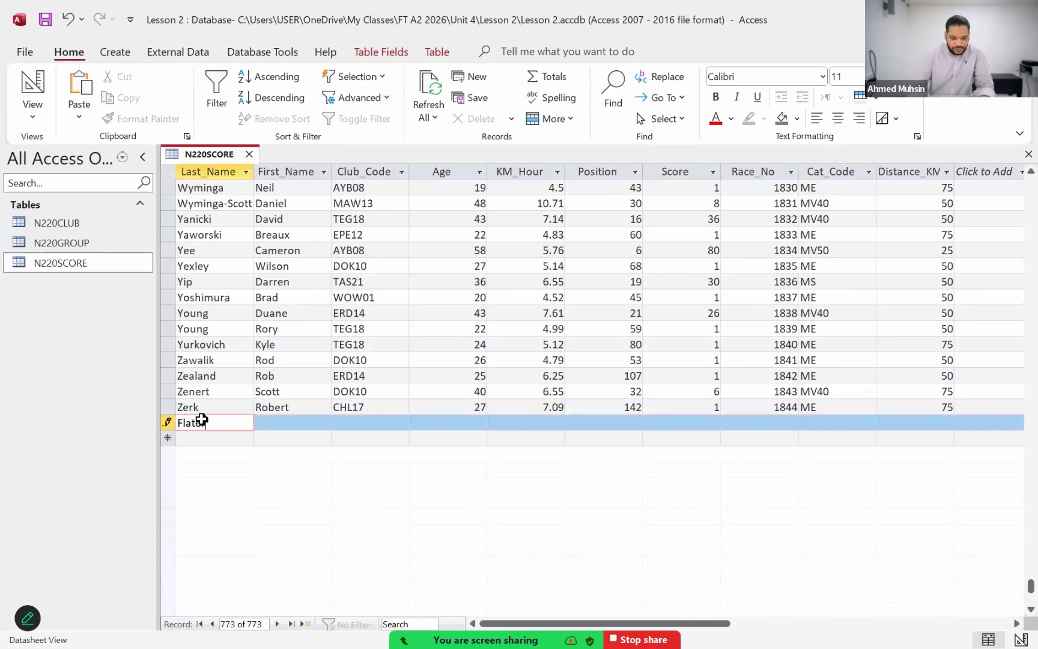
{"action": "key", "text": "Tab"}
{"action": "type", "text": "Susabn"}
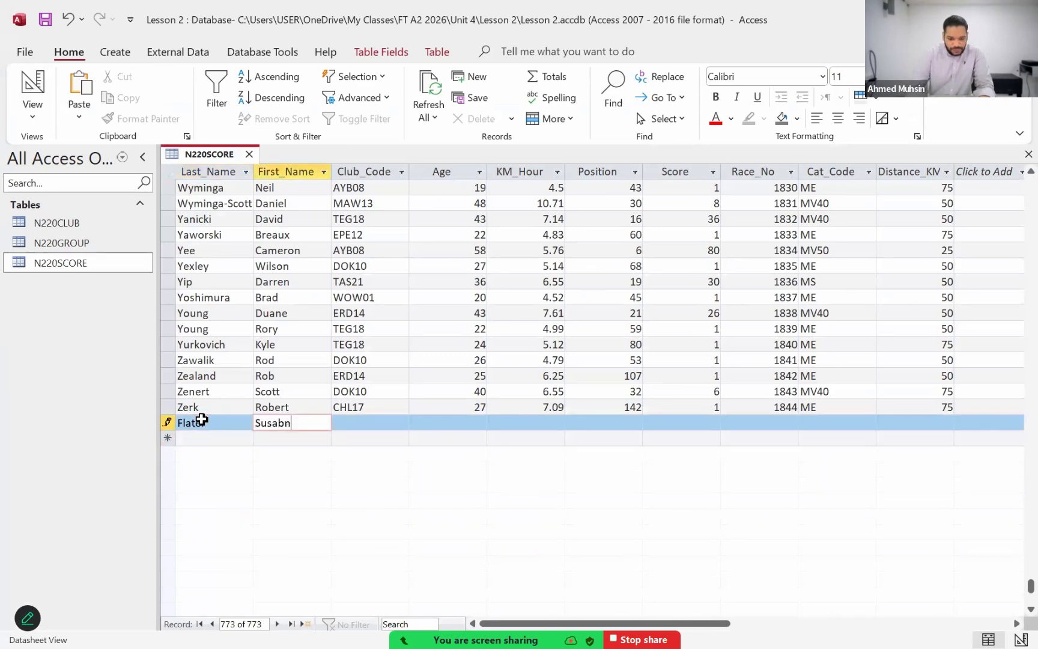
{"action": "key", "text": "BackSpace"}
{"action": "key", "text": "BackSpace"}
{"action": "type", "text": "n"}
{"action": "key", "text": "Tab"}
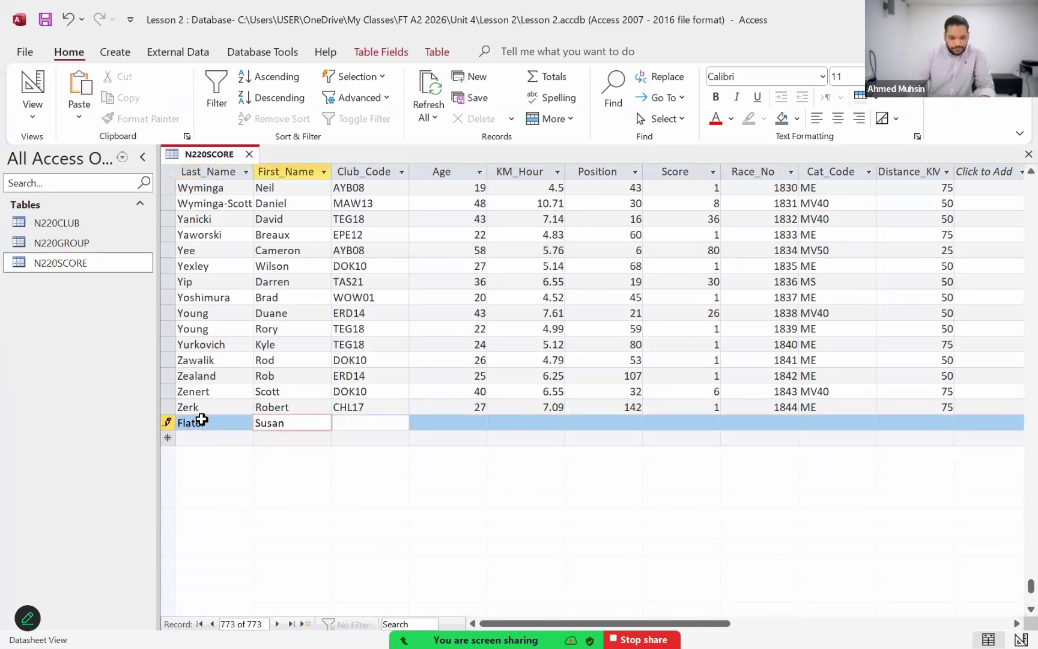
Step: Enter Club_Code EPE12, Age 24 and KM_Hour 4.05 in the new record, checking them against the exam paper
{"action": "key", "text": "alt+Tab"}
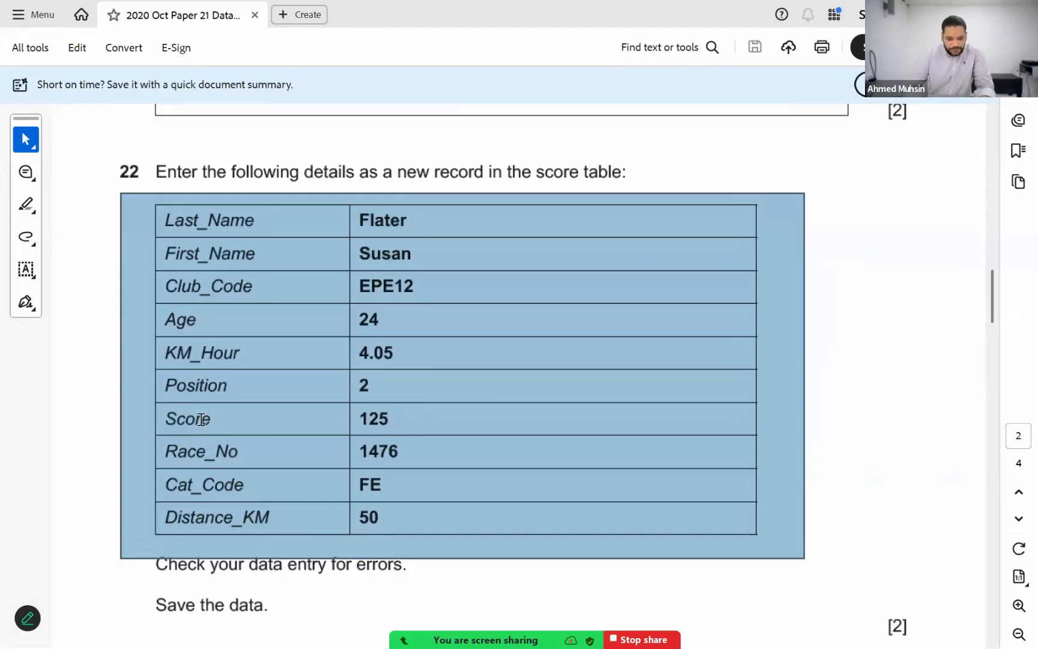
{"action": "key", "text": "alt+Tab"}
{"action": "type", "text": "EPE12"}
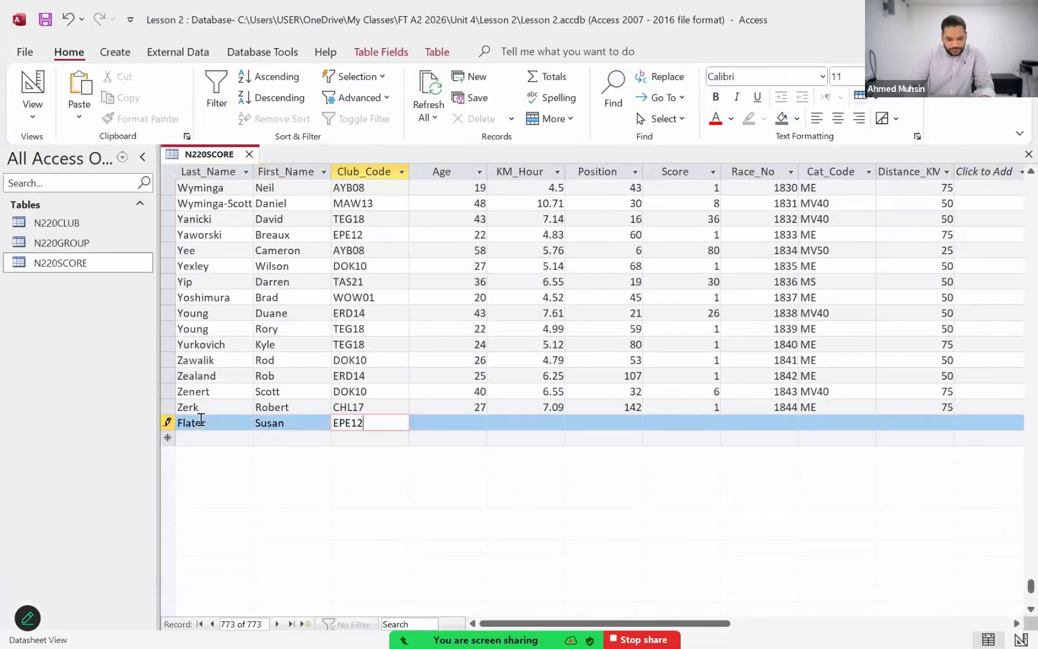
{"action": "key", "text": "Tab"}
{"action": "key", "text": "alt+Tab"}
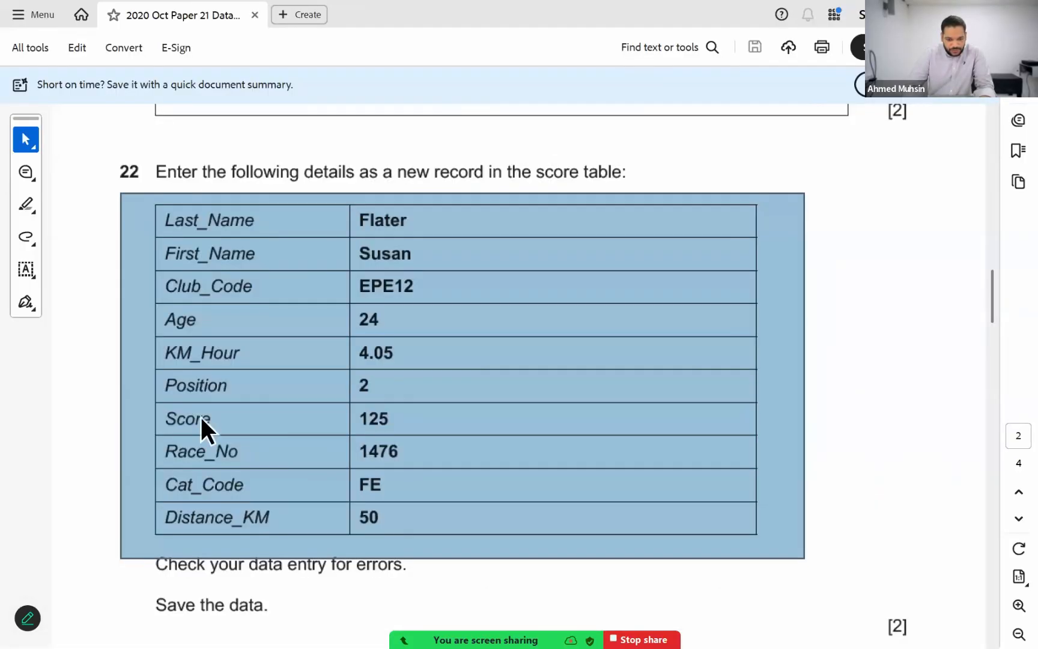
{"action": "key", "text": "alt+Tab"}
{"action": "type", "text": "24"}
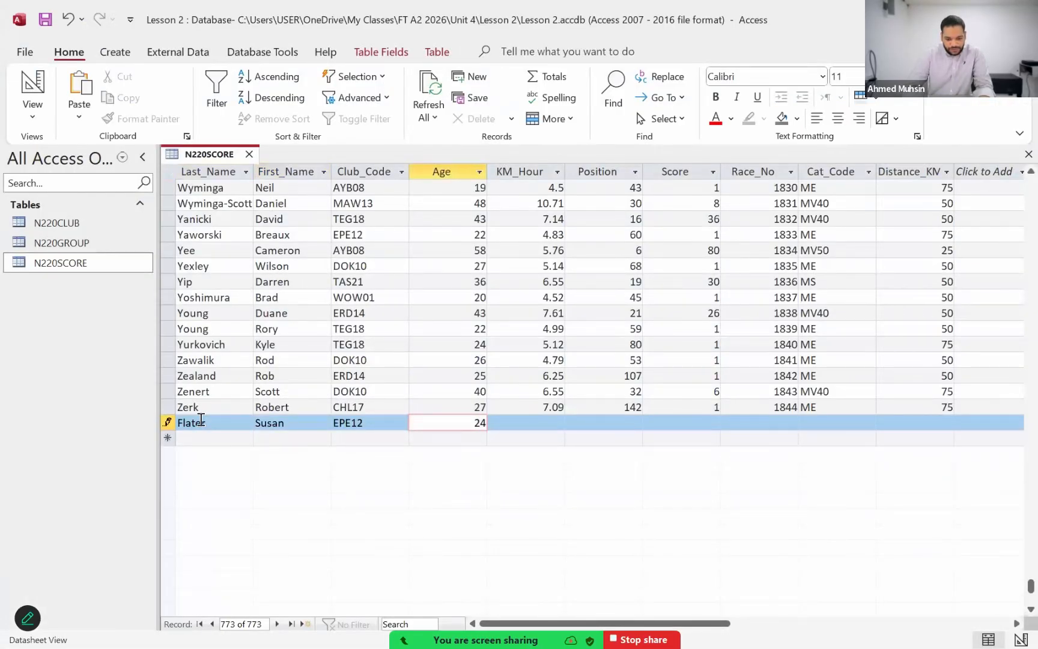
{"action": "key", "text": "Tab"}
{"action": "type", "text": "4.05"}
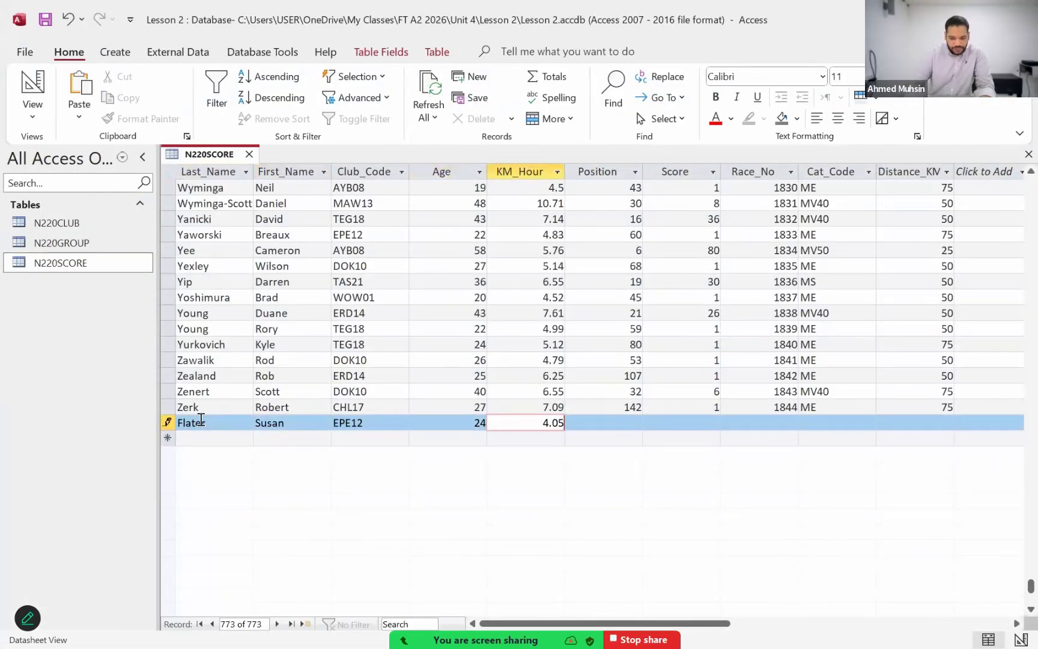
{"action": "key", "text": "Tab"}
Step: Enter Position 2 and Score 125 in the new record, checking them against the exam paper
{"action": "key", "text": "alt+Tab"}
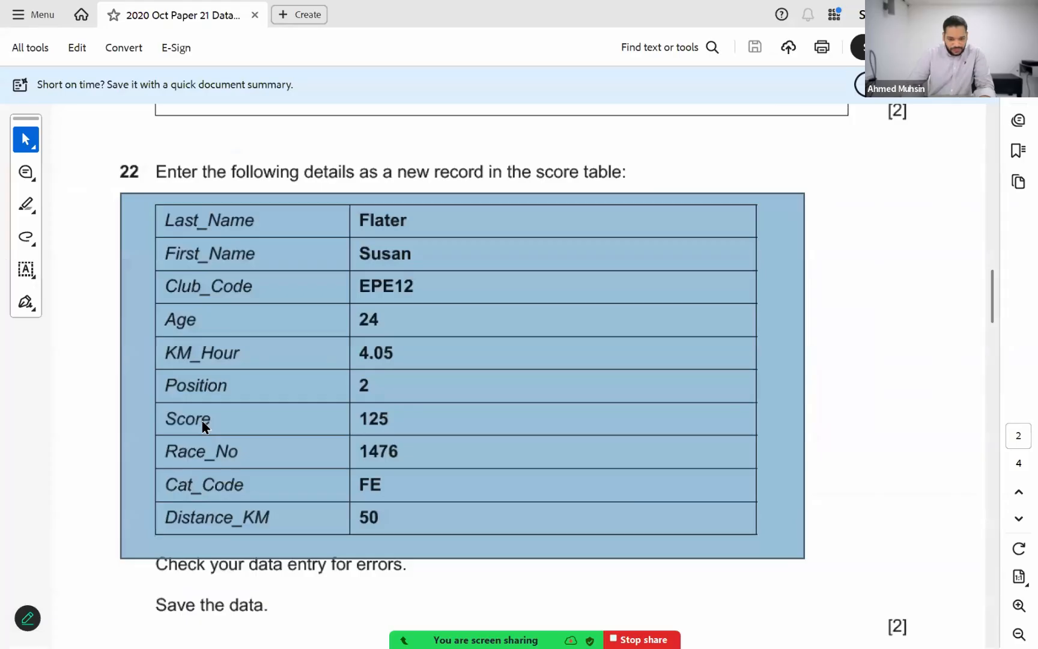
{"action": "key", "text": "alt+Tab"}
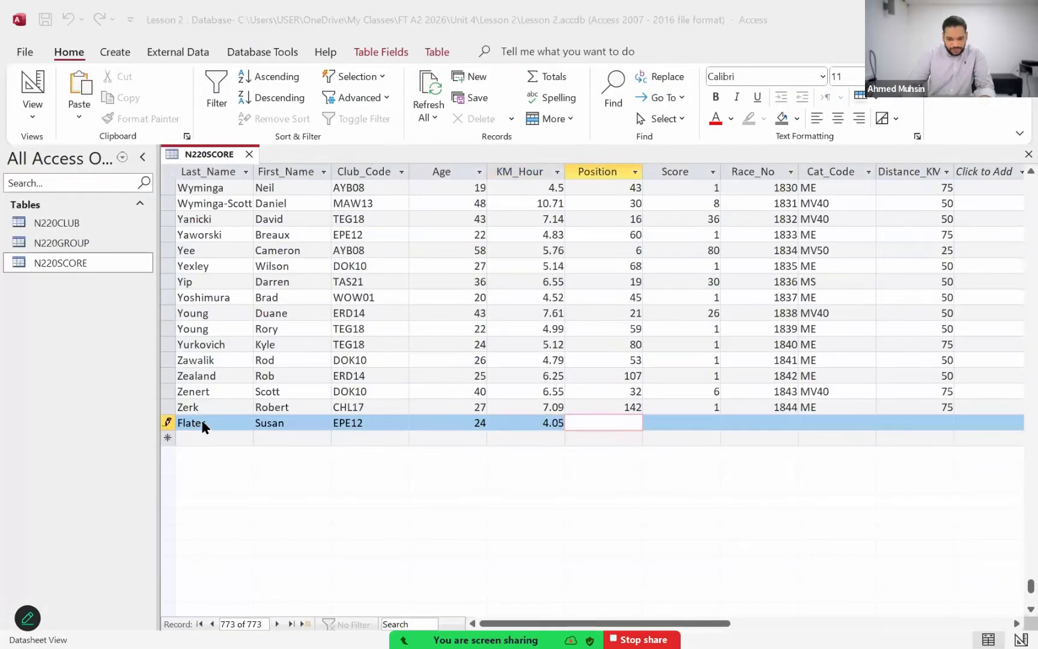
{"action": "key", "text": "alt+Tab"}
{"action": "key", "text": "alt+Tab"}
{"action": "type", "text": "2"}
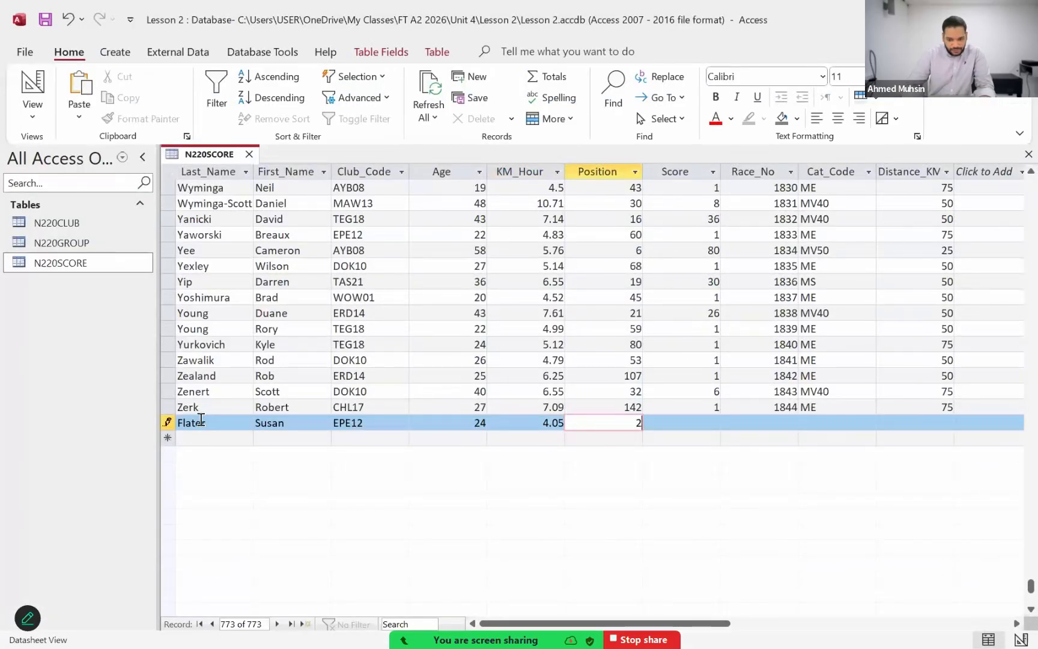
{"action": "key", "text": "Tab"}
{"action": "type", "text": "125"}
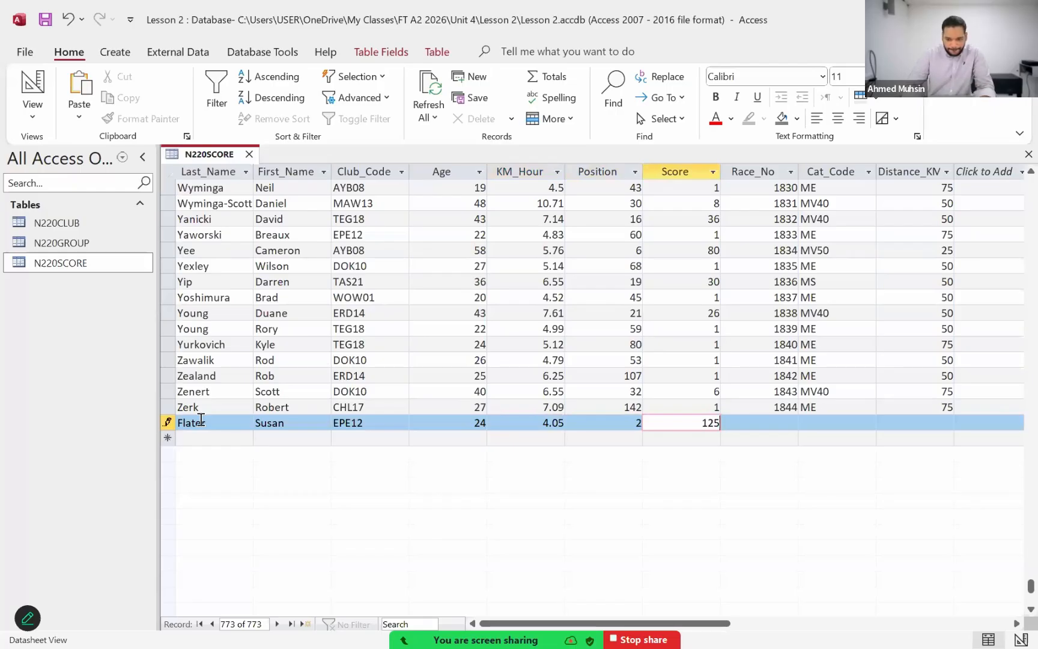
{"action": "key", "text": "Tab"}
Step: Enter Race_No 1476, Cat_Code FE and Distance_KM 50 from the exam paper, and save the new record by leaving its row
{"action": "key", "text": "alt+Tab"}
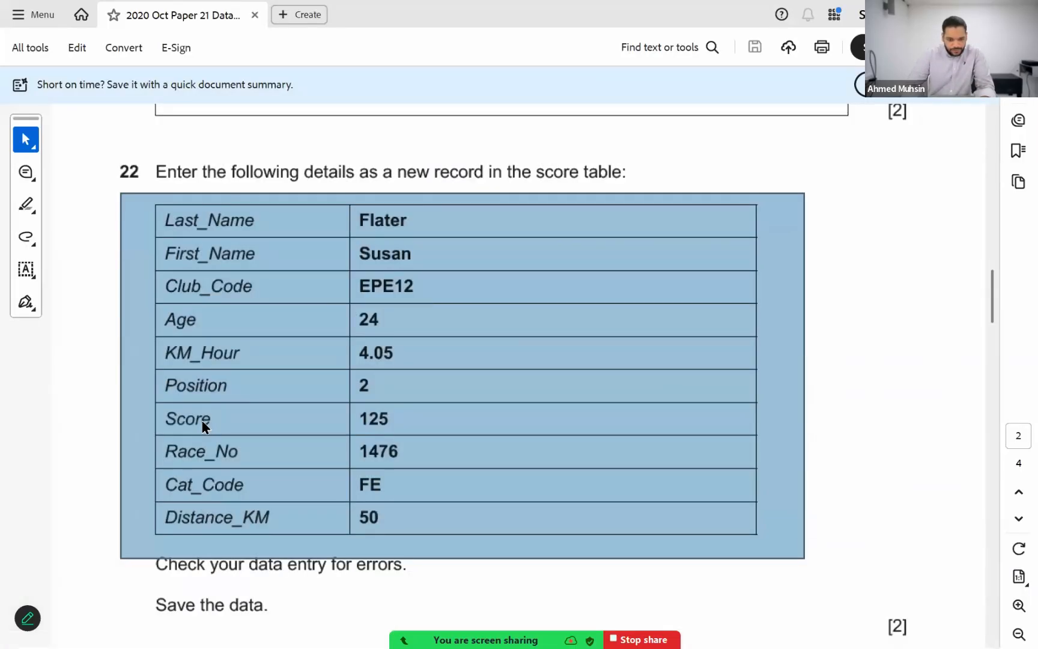
{"action": "key", "text": "alt+Tab"}
{"action": "type", "text": "147"}
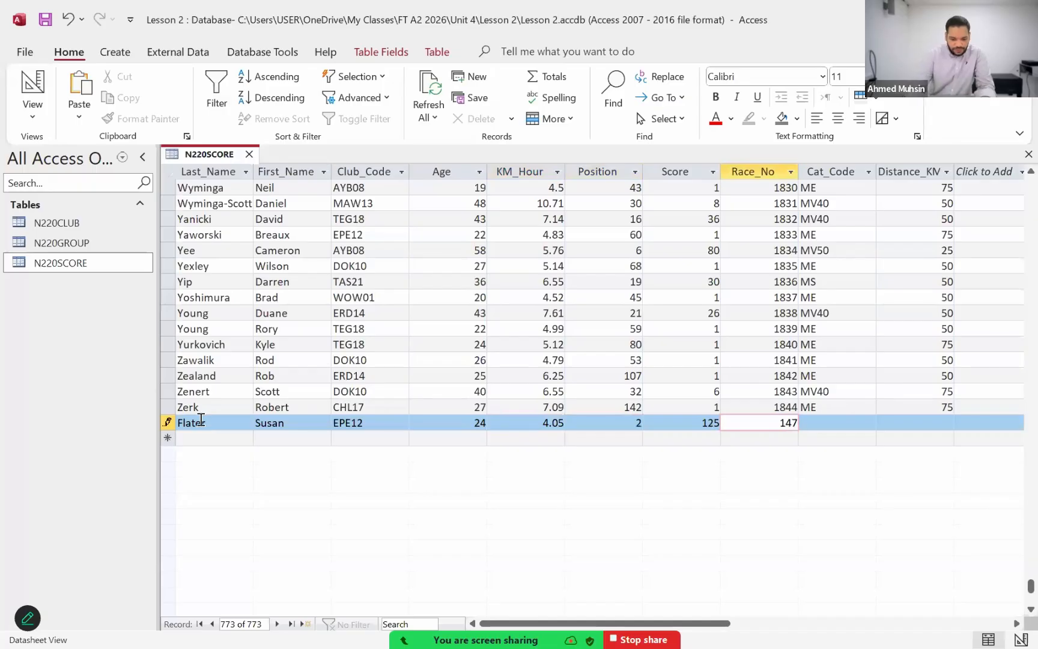
{"action": "type", "text": "6"}
{"action": "key", "text": "Tab"}
{"action": "type", "text": "FE"}
{"action": "key", "text": "Tab"}
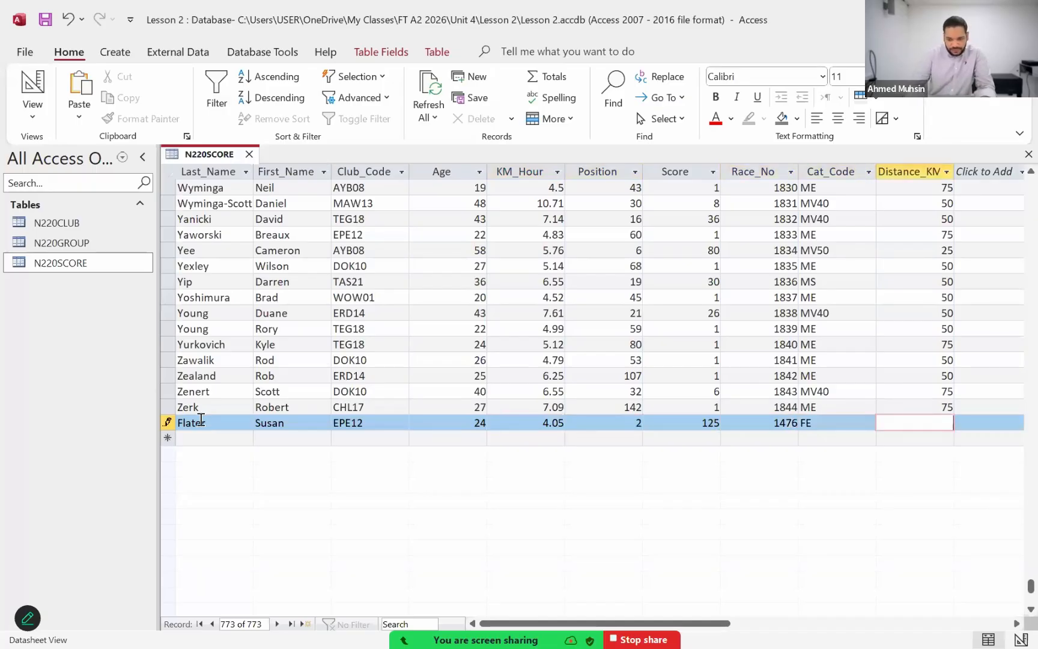
{"action": "key", "text": "alt+Tab"}
{"action": "key", "text": "alt+Tab"}
{"action": "type", "text": "50"}
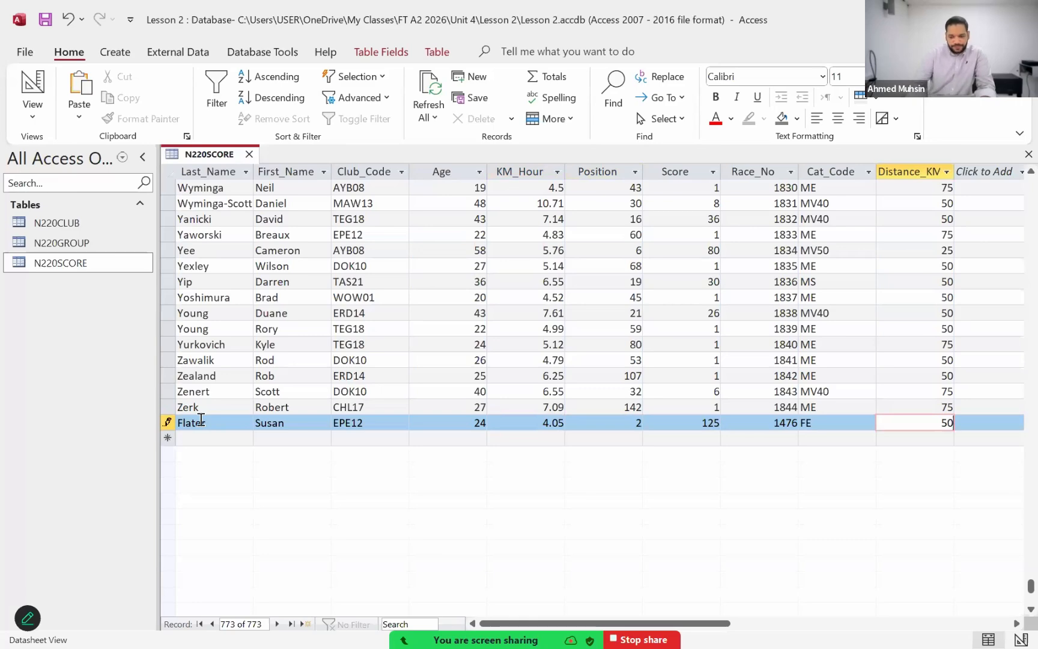
{"action": "key", "text": "Down"}
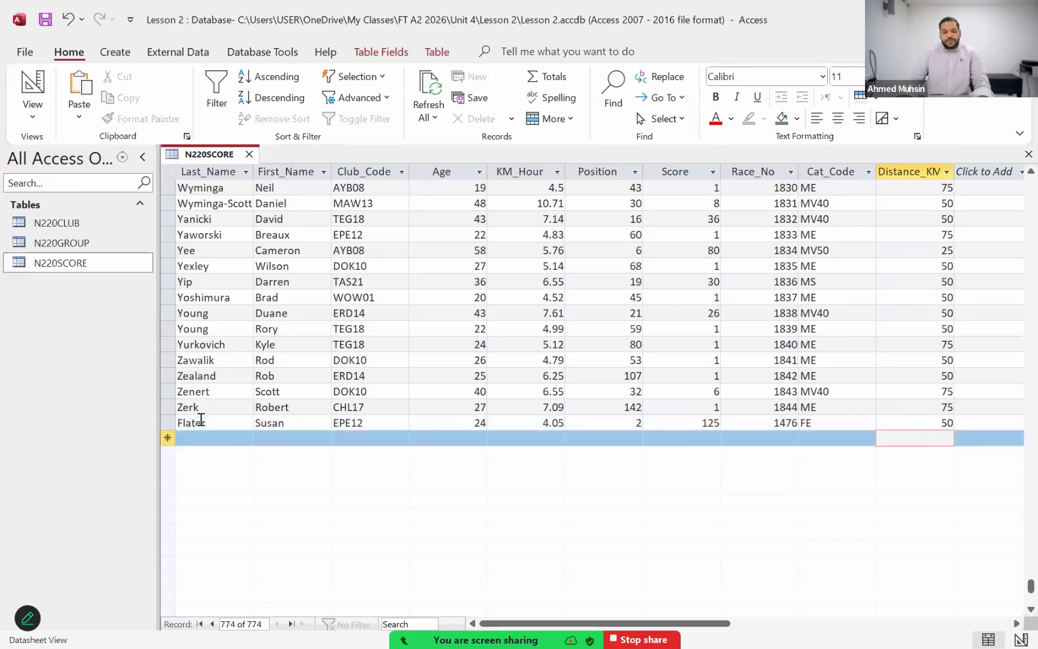
Step: Switch to the exam paper in Acrobat and read question 23's tabular report requirements, highlighting the bullet list and the words "tabular report"
{"action": "key", "text": "alt+Tab"}
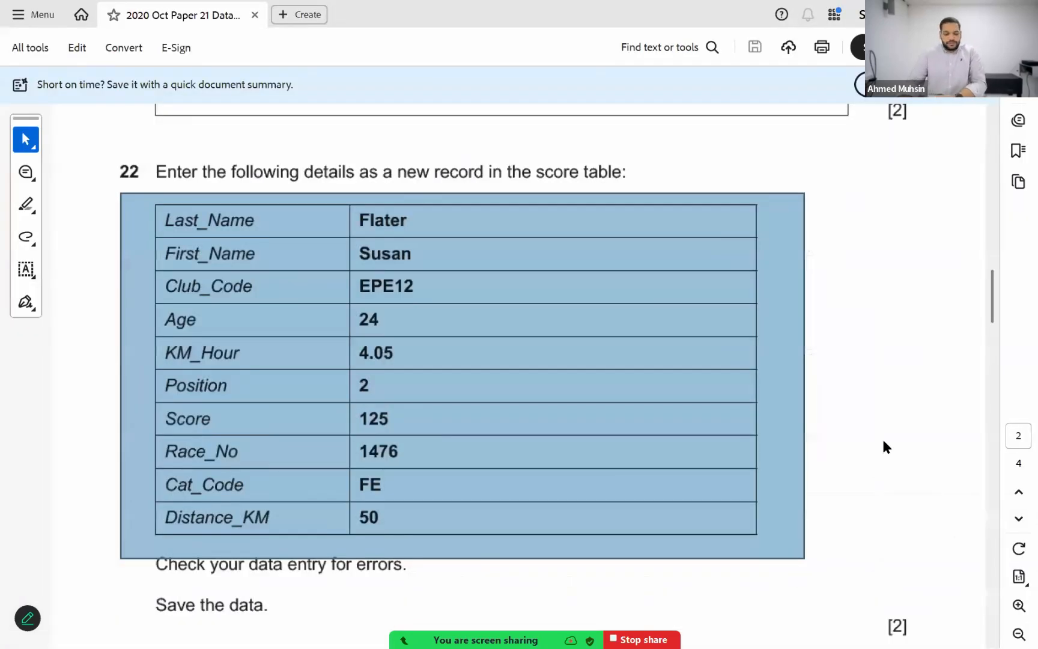
{"action": "scroll", "coordinate": [884, 443], "scroll_direction": "down", "scroll_amount": 3}
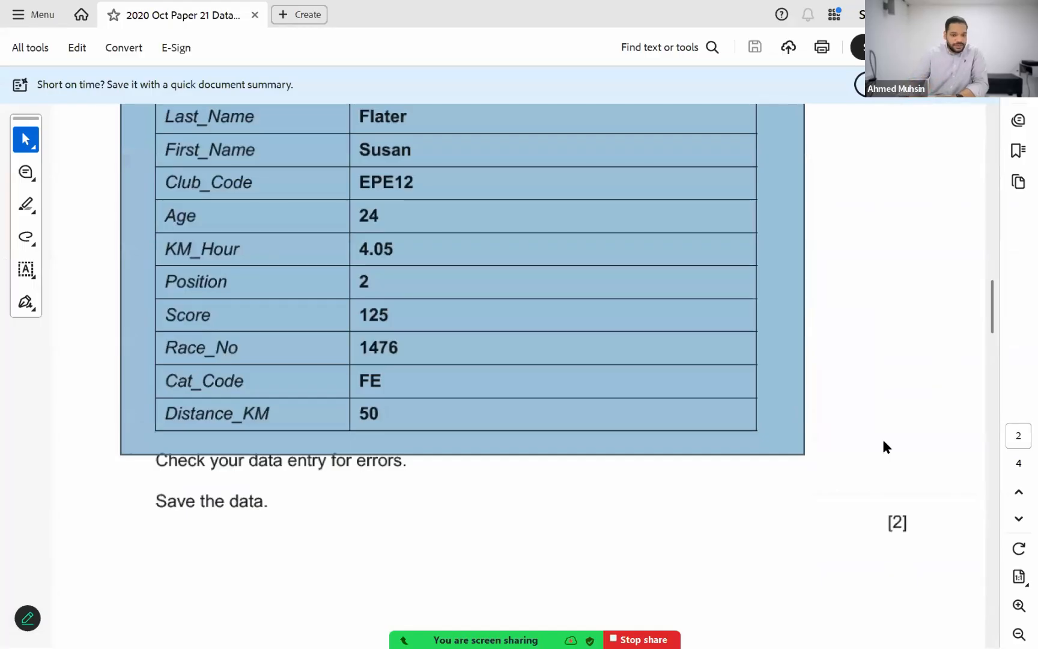
{"action": "scroll", "coordinate": [883, 443], "scroll_direction": "up", "scroll_amount": 1}
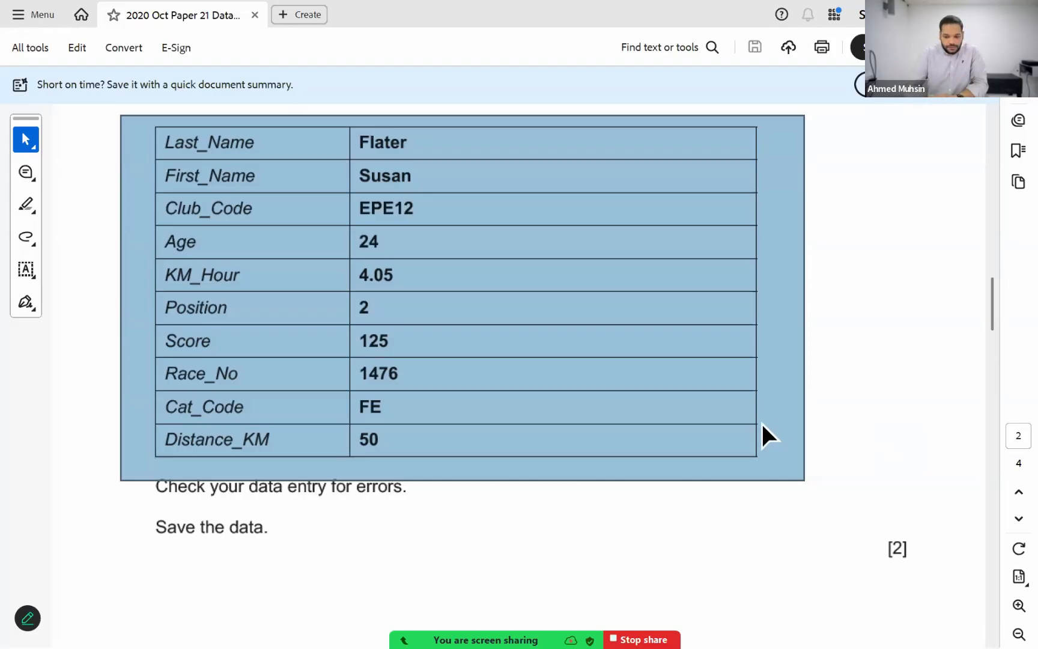
{"action": "scroll", "coordinate": [755, 422], "scroll_direction": "down", "scroll_amount": 5}
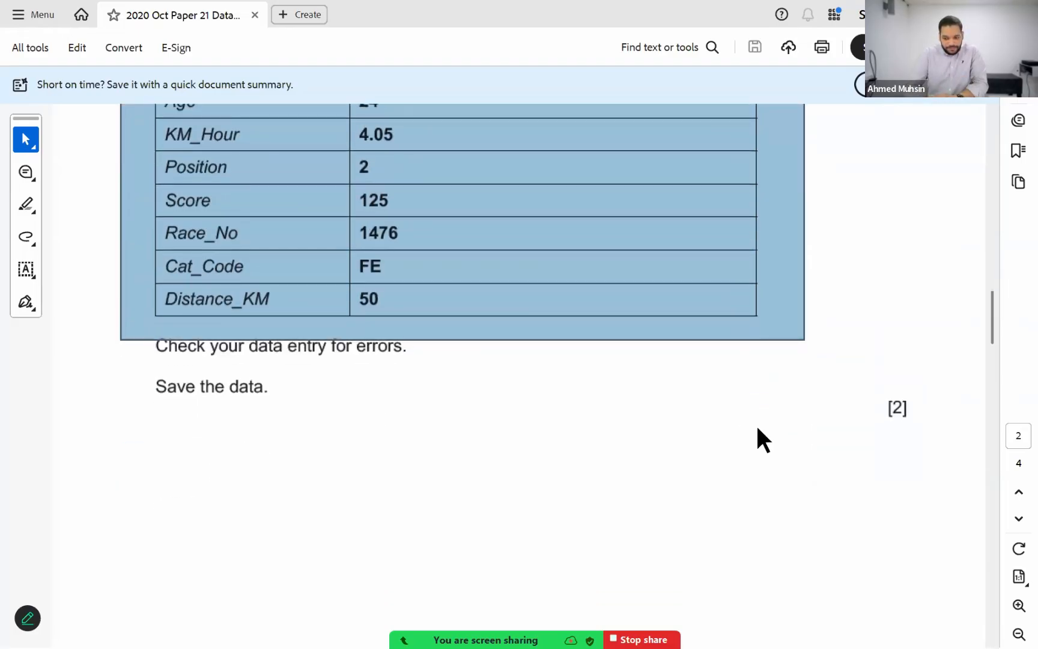
{"action": "scroll", "coordinate": [757, 427], "scroll_direction": "down", "scroll_amount": 7}
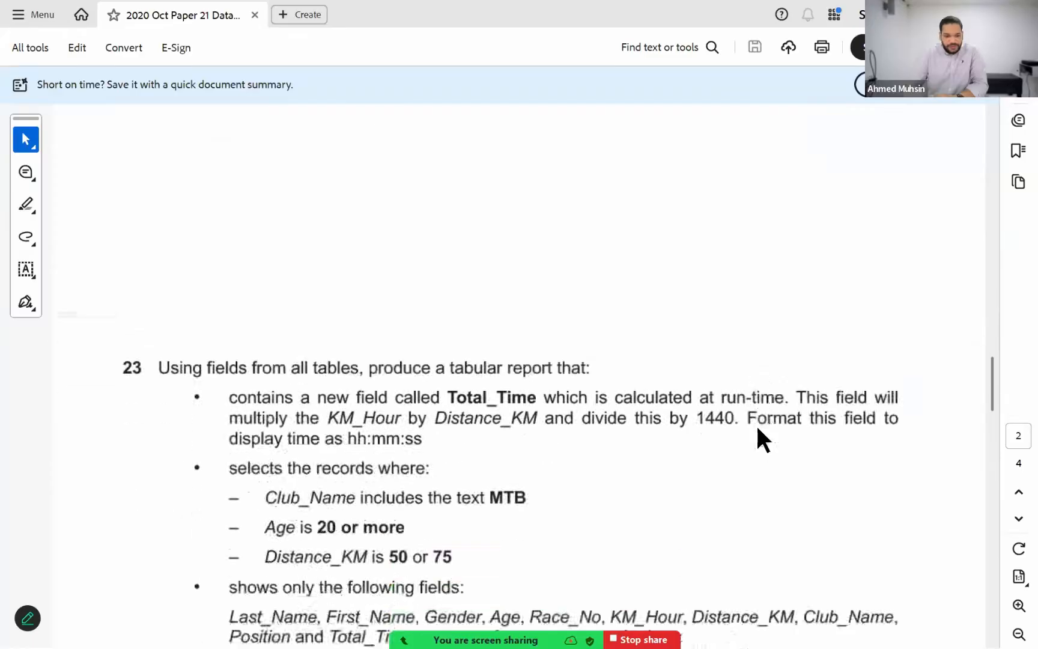
{"action": "scroll", "coordinate": [758, 427], "scroll_direction": "down", "scroll_amount": 3}
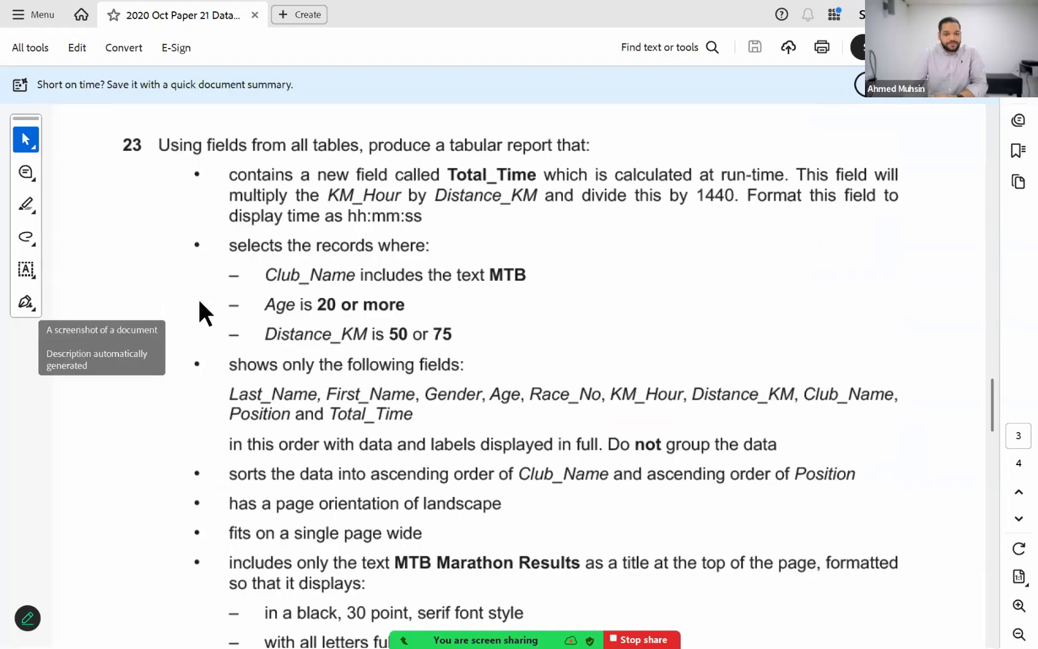
{"action": "left_click", "coordinate": [1019, 606]}
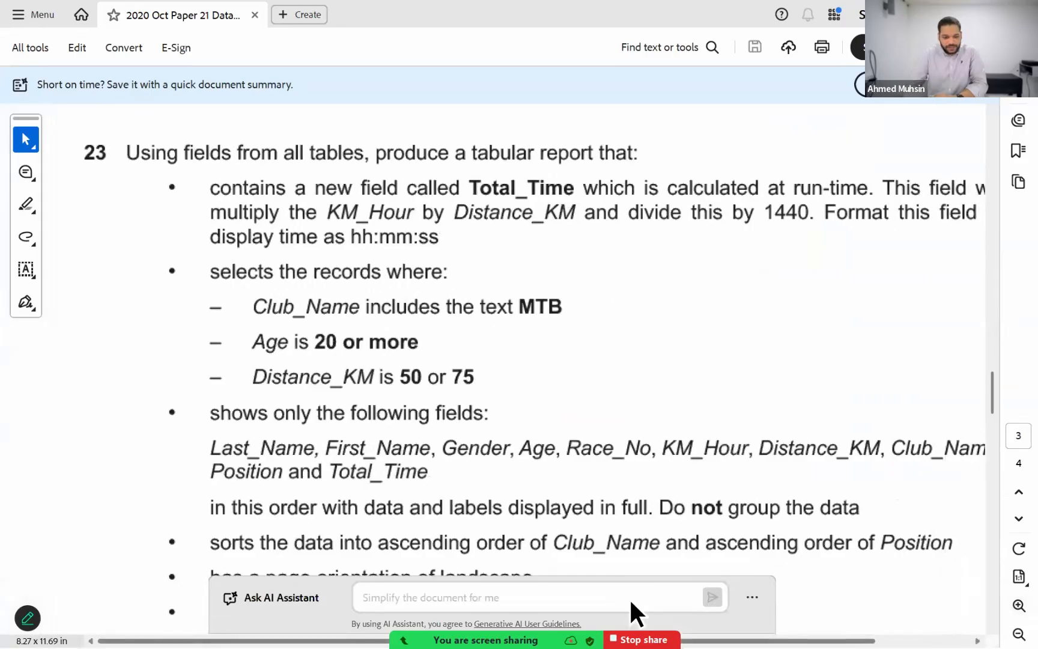
{"action": "scroll", "coordinate": [631, 602], "scroll_direction": "right", "scroll_amount": 2}
{"action": "scroll", "coordinate": [630, 598], "scroll_direction": "left", "scroll_amount": 1}
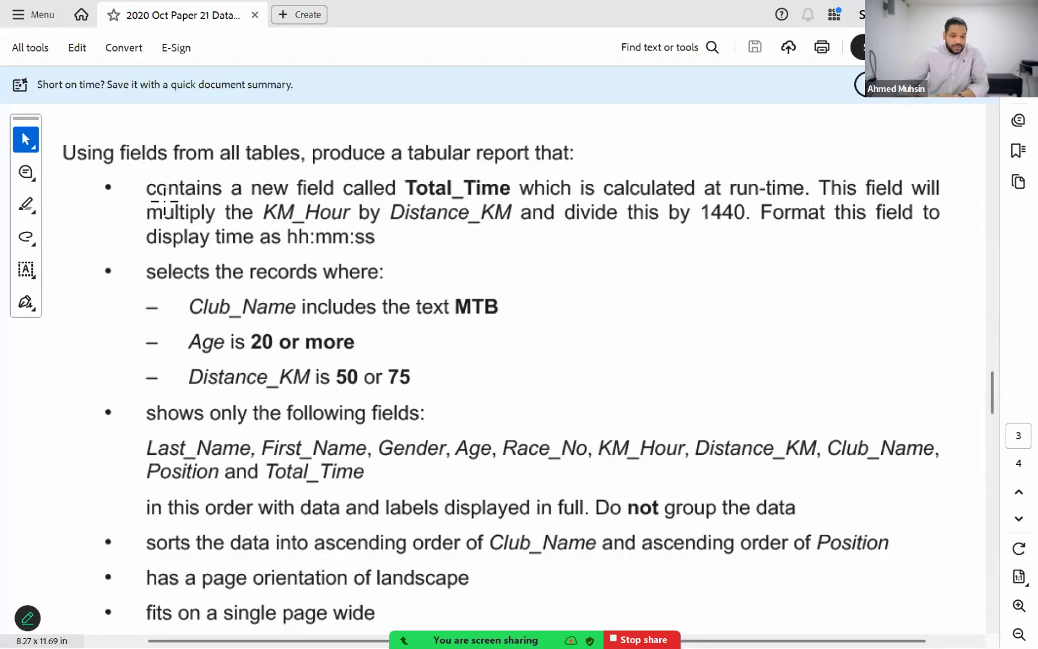
{"action": "left_click_drag", "start_coordinate": [112, 167], "coordinate": [965, 589]}
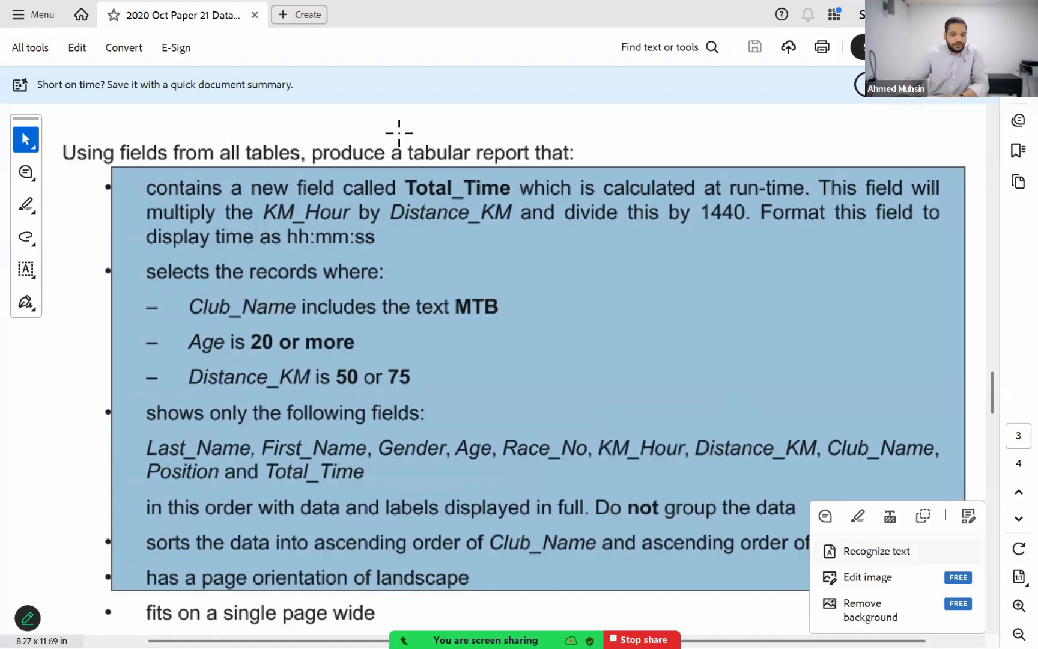
{"action": "left_click_drag", "start_coordinate": [399, 144], "coordinate": [533, 186]}
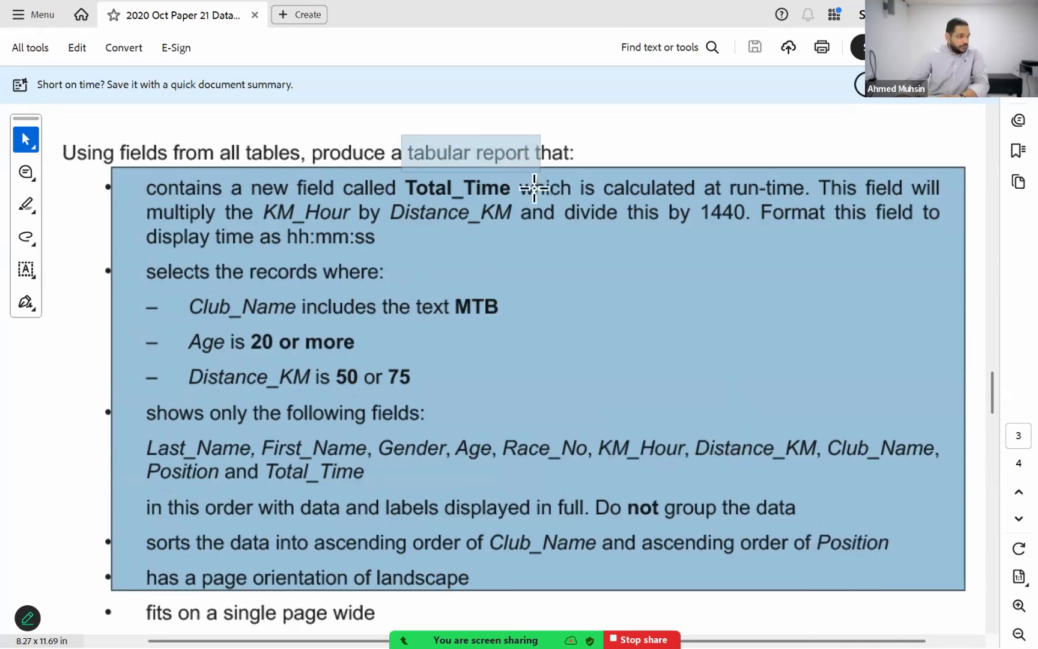
{"action": "left_click", "coordinate": [696, 394]}
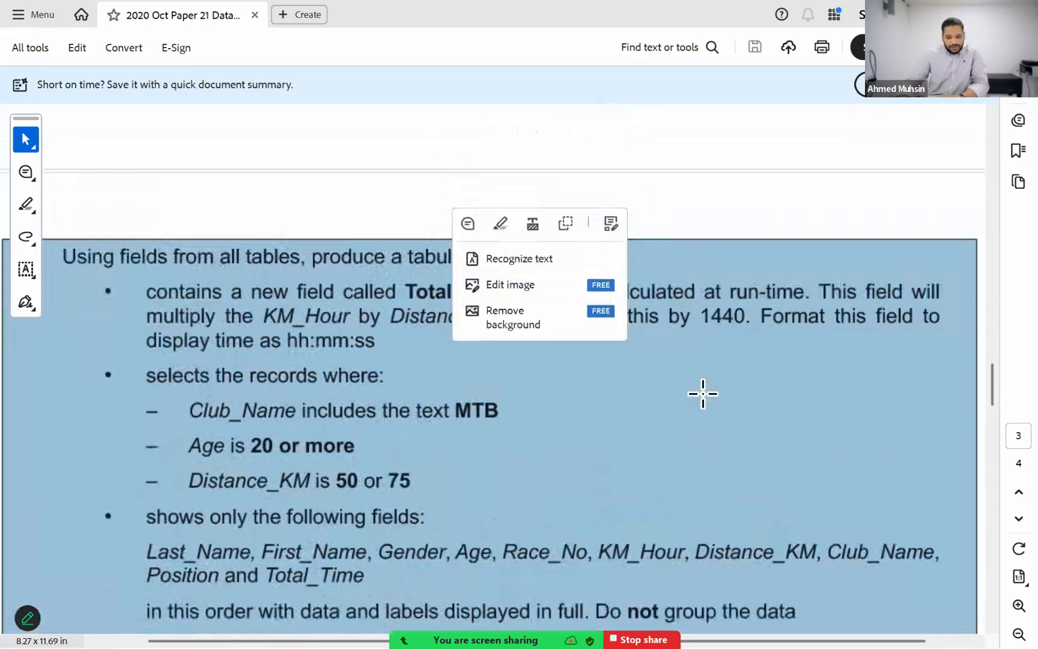
{"action": "scroll", "coordinate": [703, 393], "scroll_direction": "up", "scroll_amount": 10}
{"action": "scroll", "coordinate": [715, 350], "scroll_direction": "up", "scroll_amount": 4}
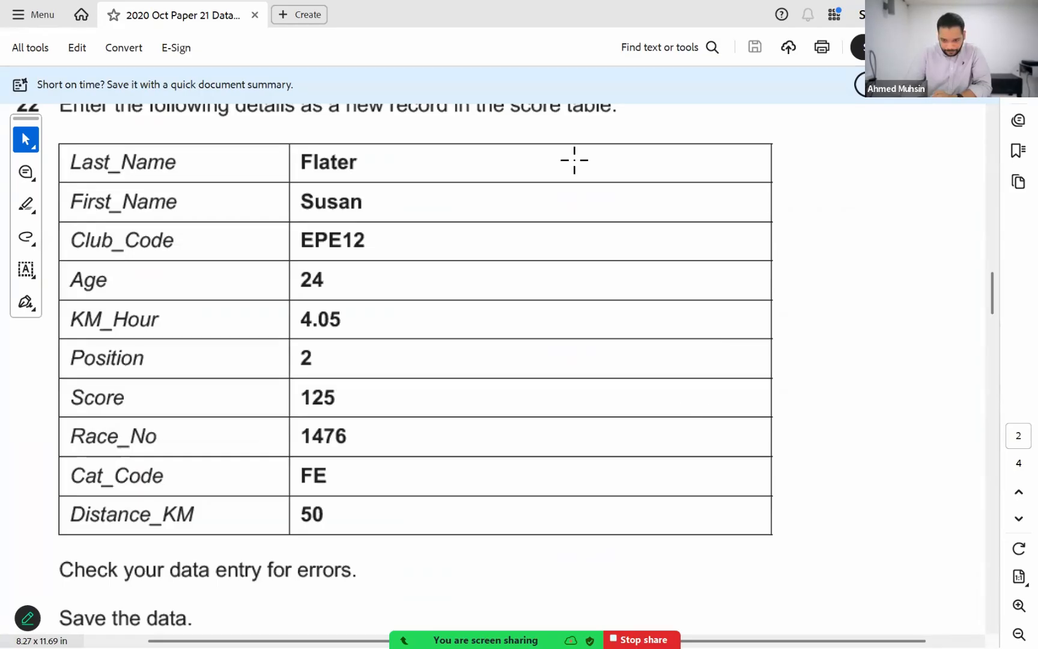
{"action": "key", "text": "alt+u"}
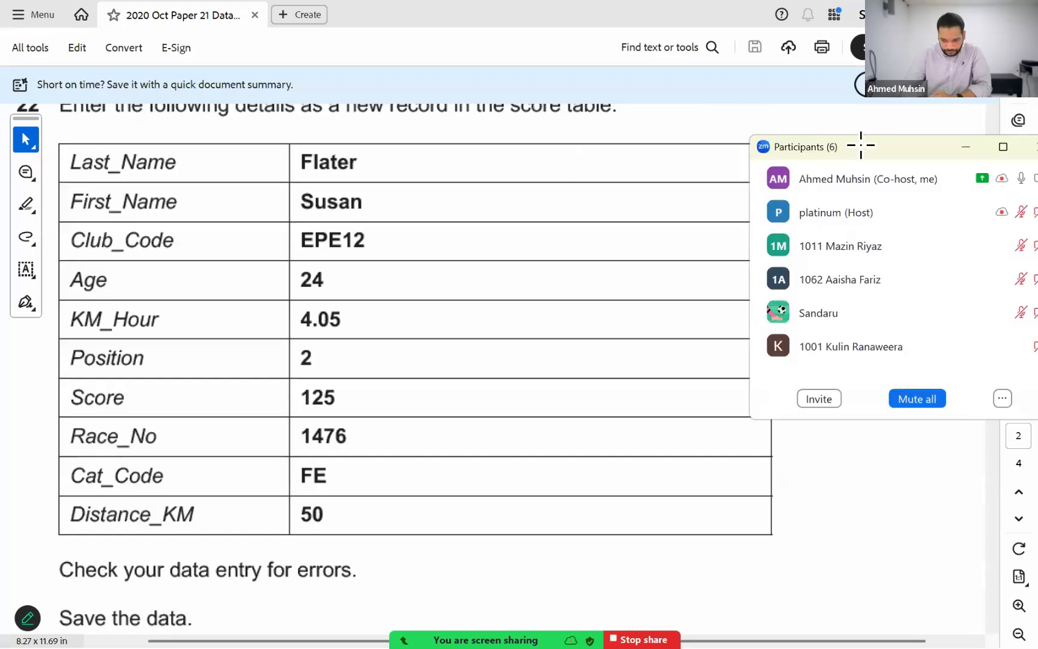
{"action": "key", "text": "alt+u"}
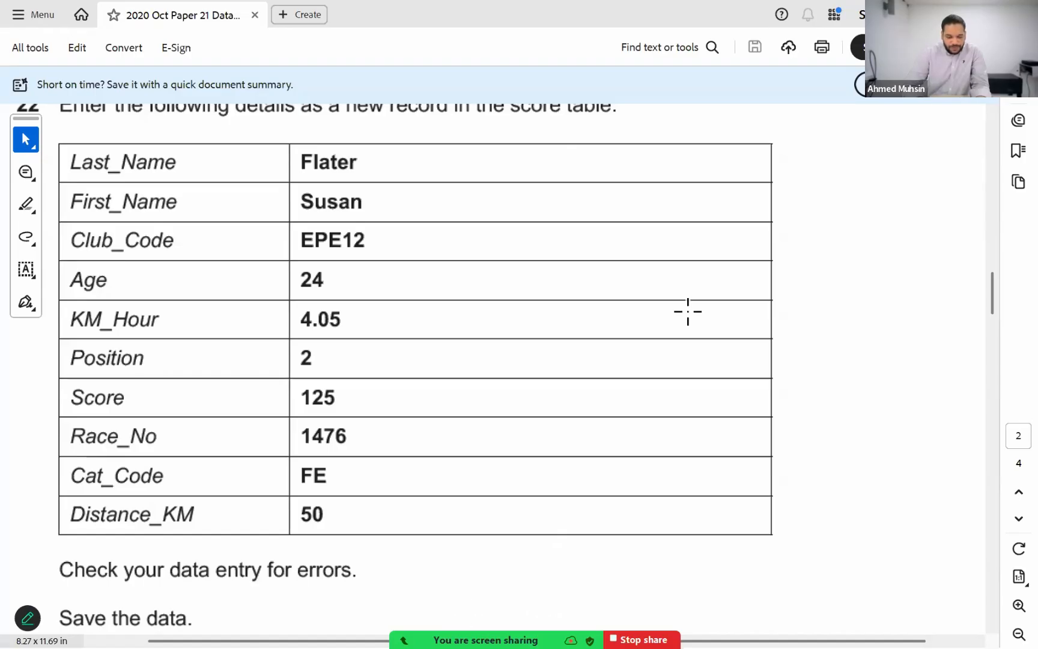
{"action": "scroll", "coordinate": [688, 311], "scroll_direction": "down", "scroll_amount": 10}
{"action": "scroll", "coordinate": [688, 312], "scroll_direction": "down", "scroll_amount": 8}
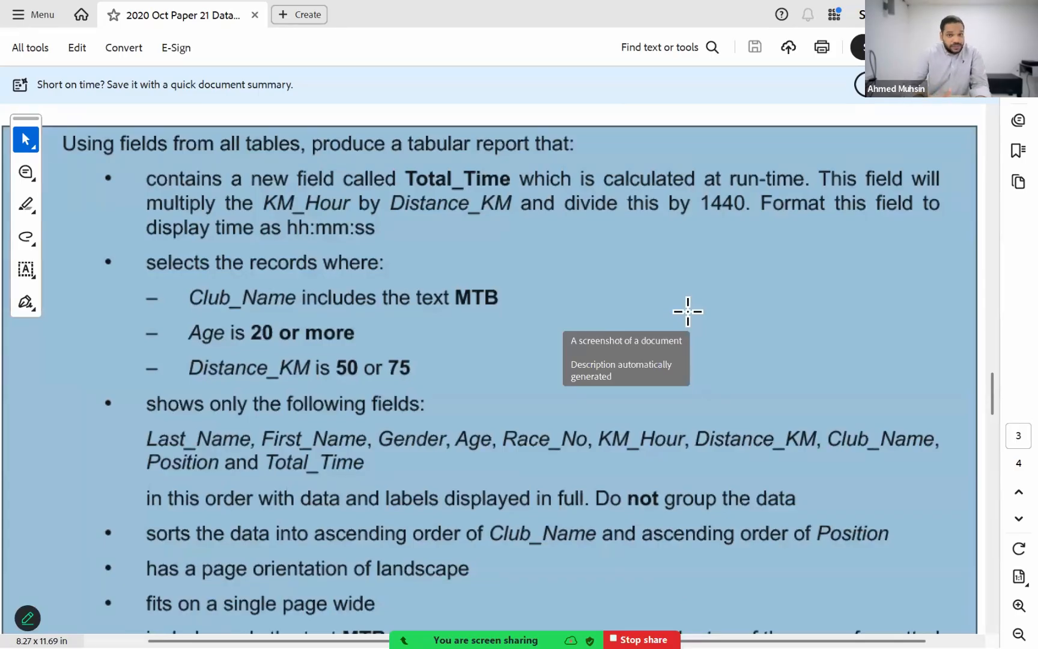
Step: Return to the Access database and create a query in design view containing the N220CLUB, N220GROUP and N220SCORE tables
{"action": "key", "text": "alt+Tab"}
{"action": "key", "text": "alt+Tab"}
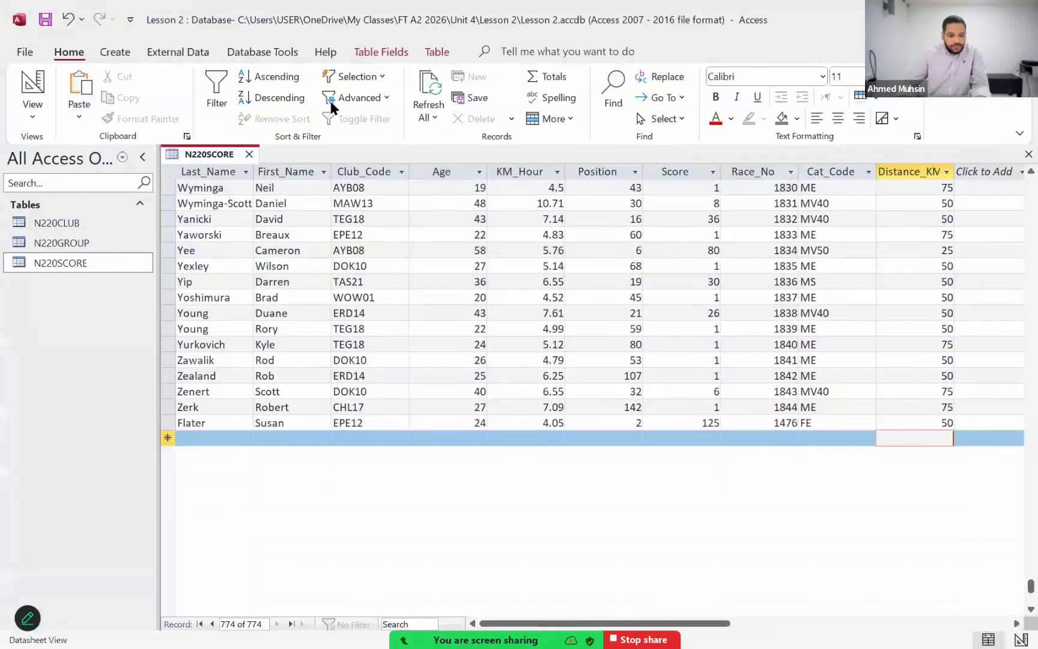
{"action": "left_click", "coordinate": [102, 57]}
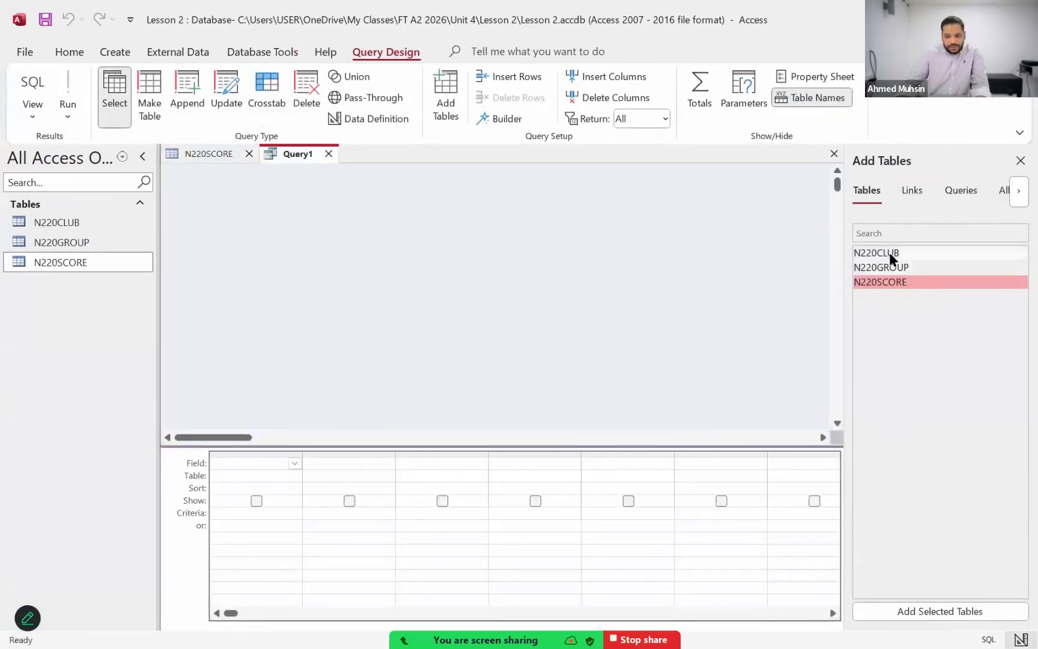
{"action": "double_click", "coordinate": [892, 257]}
{"action": "double_click", "coordinate": [888, 269]}
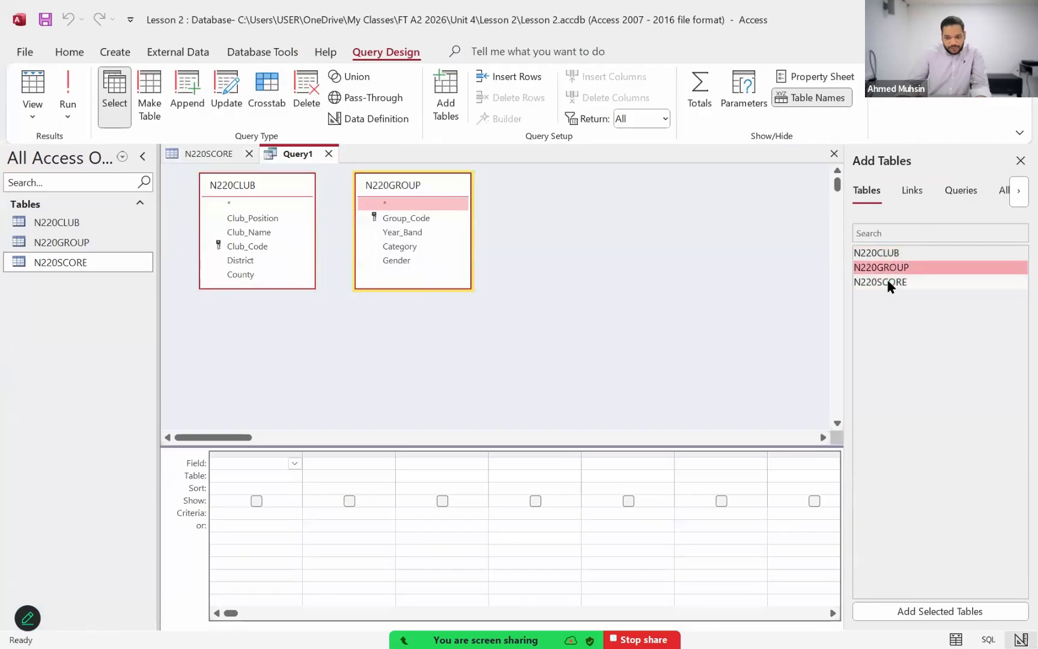
{"action": "double_click", "coordinate": [886, 281]}
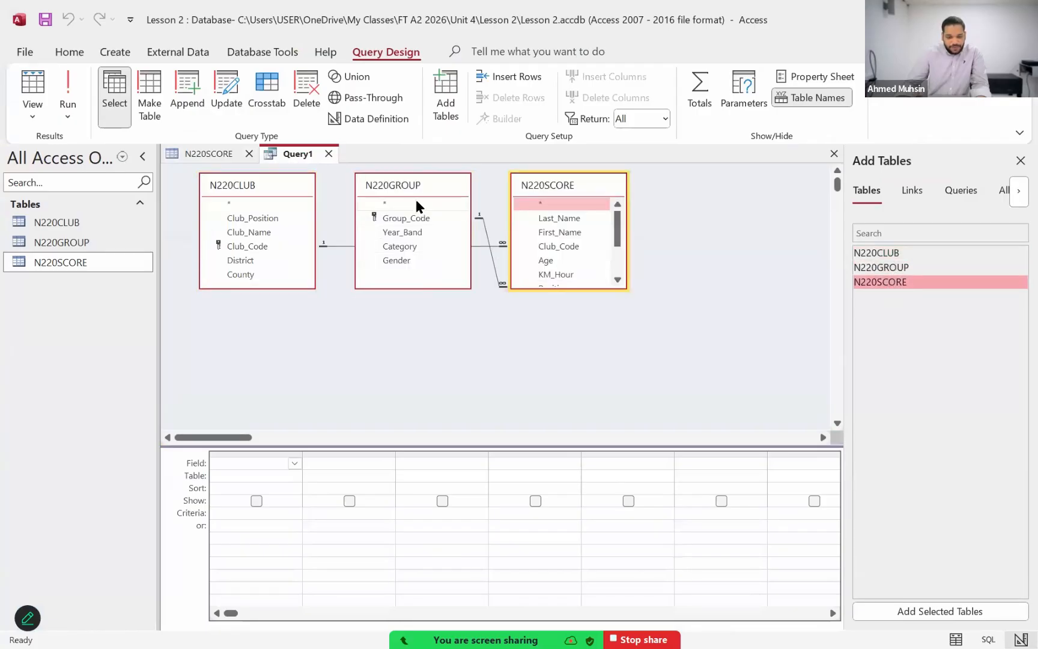
Step: Rearrange the query's tables so that N220SCORE sits between N220CLUB and N220GROUP with their relationship lines uncrossed
{"action": "left_click_drag", "start_coordinate": [417, 185], "coordinate": [734, 261]}
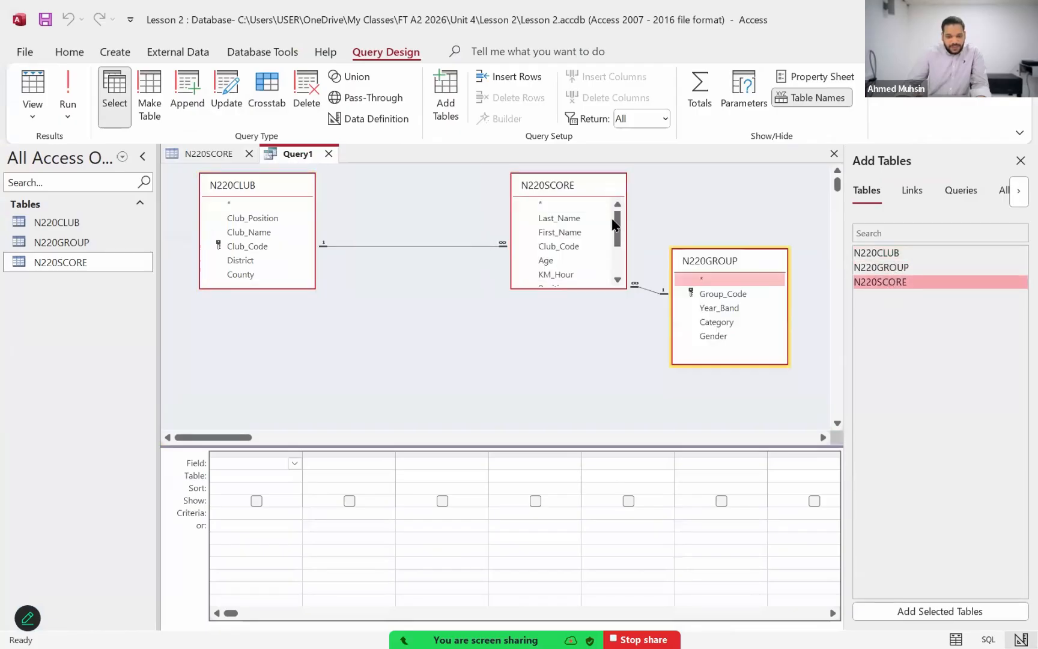
{"action": "left_click", "coordinate": [577, 184]}
{"action": "left_click_drag", "start_coordinate": [576, 184], "coordinate": [465, 269]}
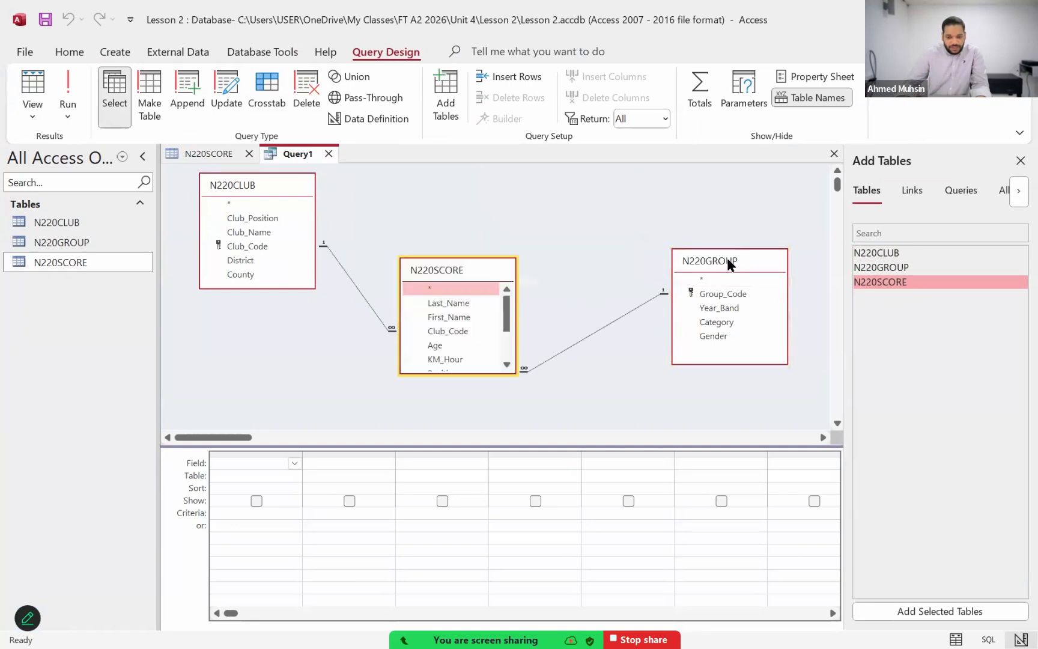
{"action": "left_click_drag", "start_coordinate": [726, 255], "coordinate": [638, 171]}
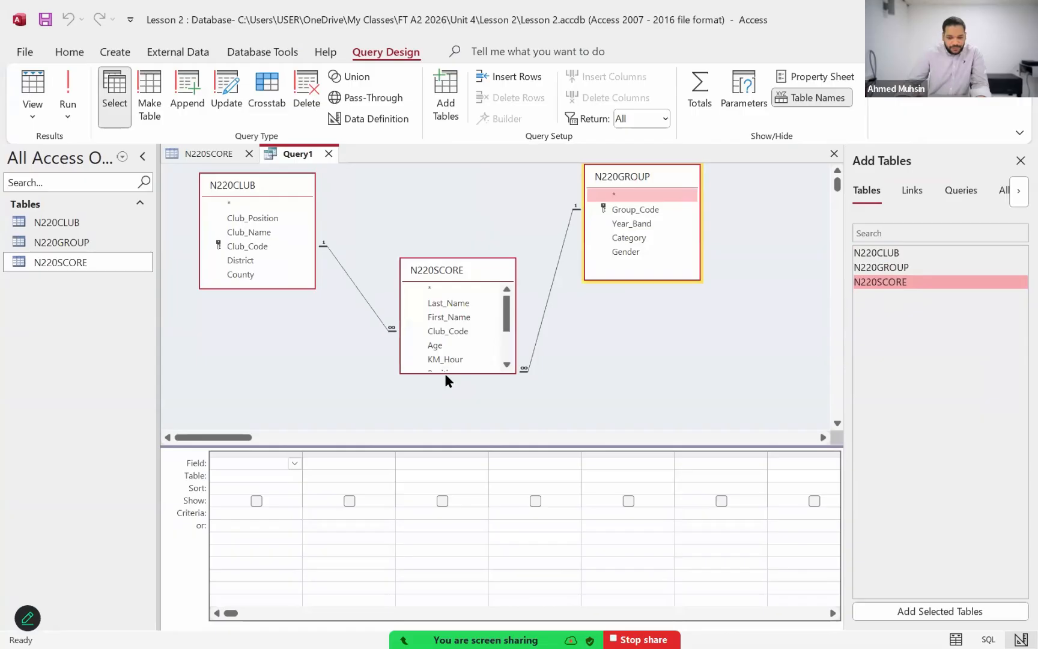
Step: Move and enlarge the N220SCORE box to show all its fields, lengthen N220CLUB slightly, and close the Add Tables pane
{"action": "left_click_drag", "start_coordinate": [445, 373], "coordinate": [448, 429]}
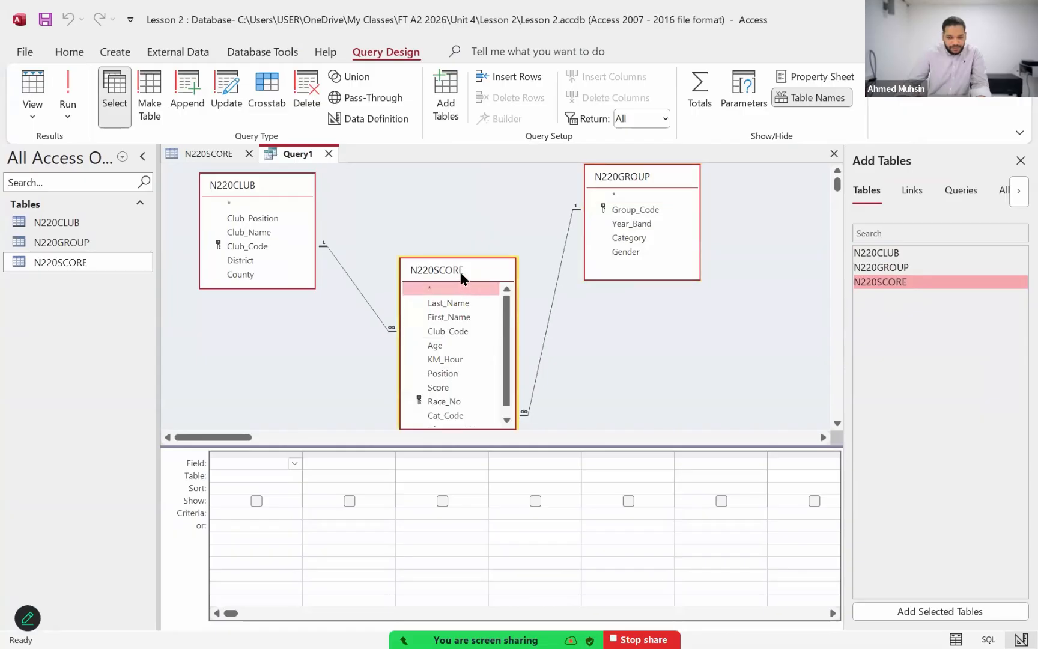
{"action": "left_click_drag", "start_coordinate": [454, 270], "coordinate": [448, 230]}
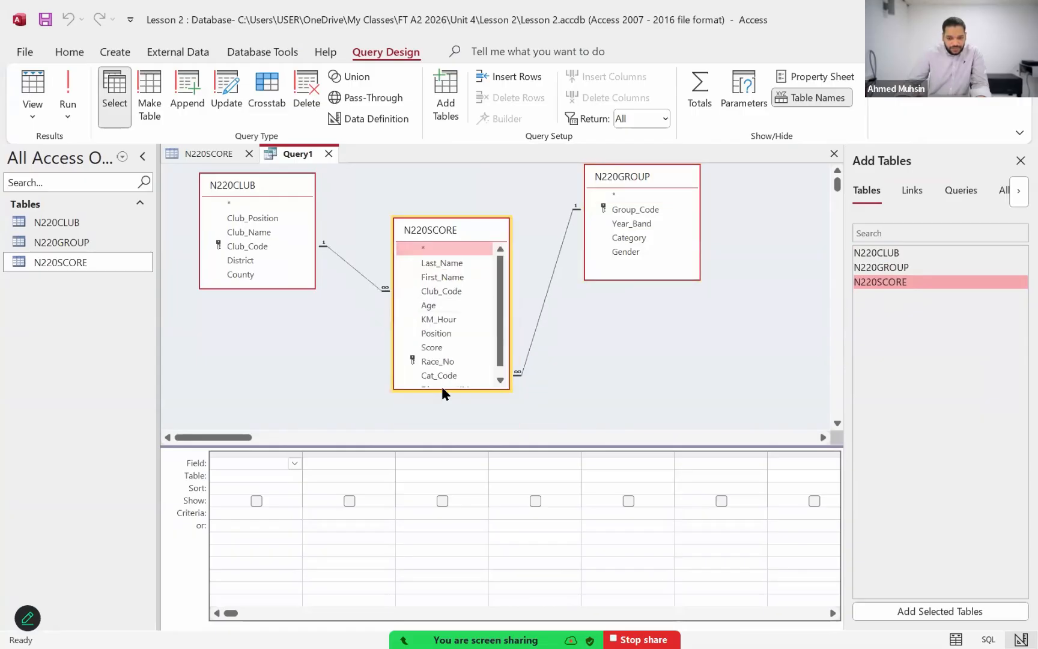
{"action": "left_click_drag", "start_coordinate": [441, 389], "coordinate": [457, 404]}
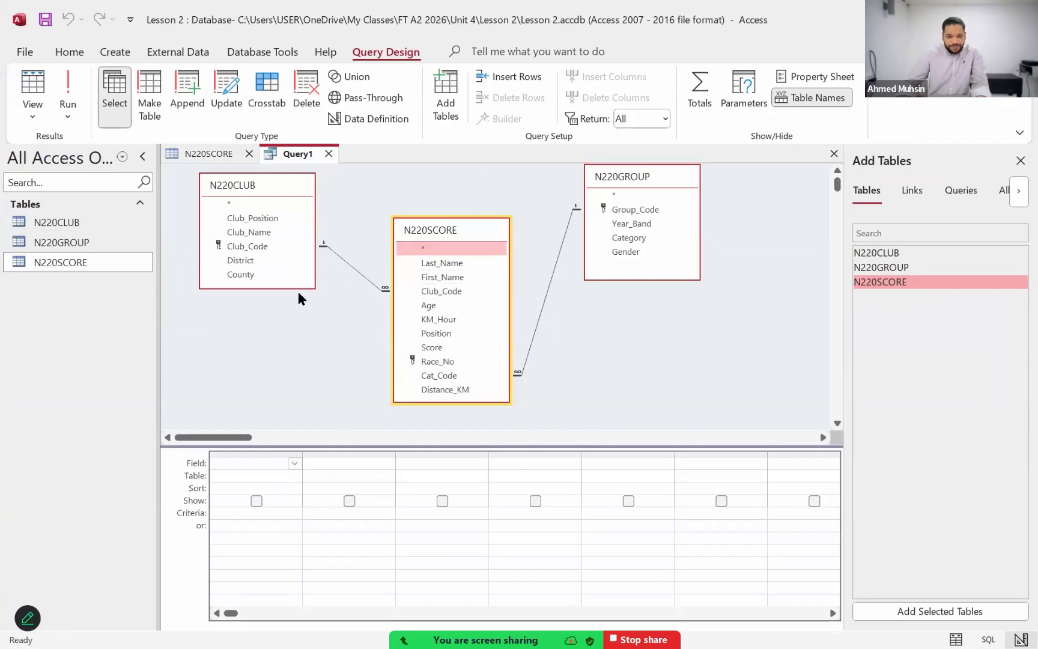
{"action": "left_click_drag", "start_coordinate": [298, 290], "coordinate": [298, 297]}
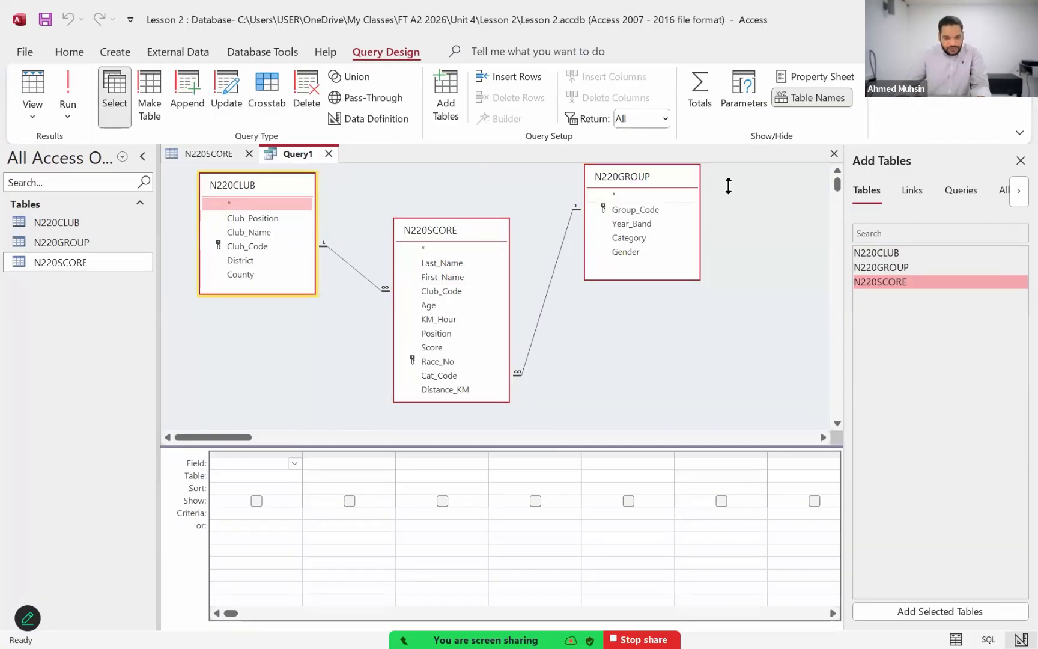
{"action": "left_click", "coordinate": [1018, 162]}
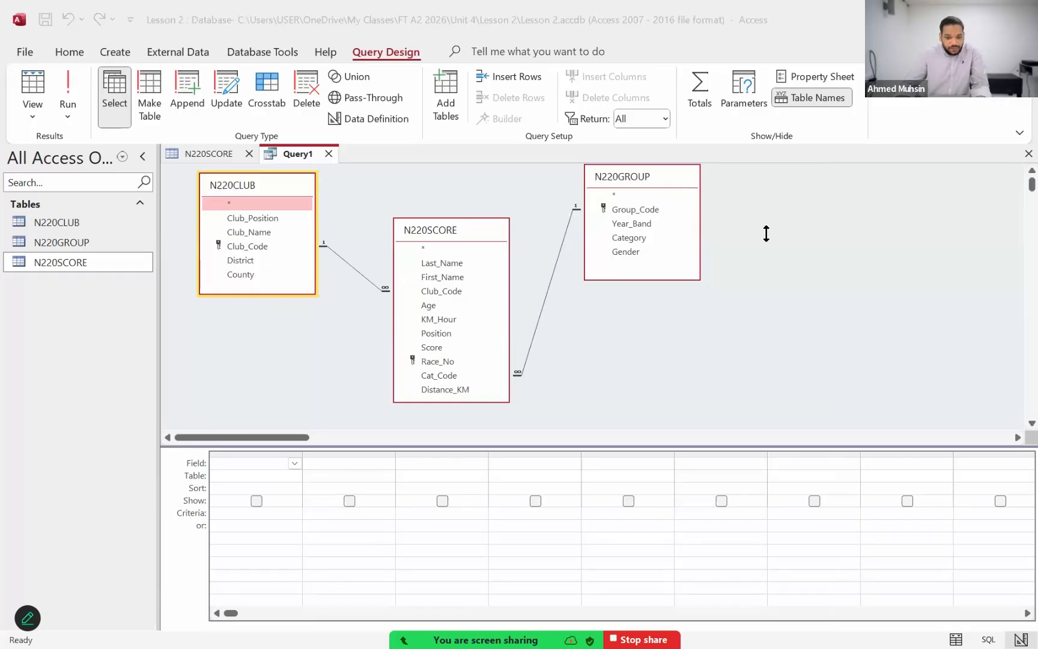
Step: Switch to the exam paper in Acrobat and read question 23's calculated field, record selection criteria and required field list
{"action": "key", "text": "alt+Tab"}
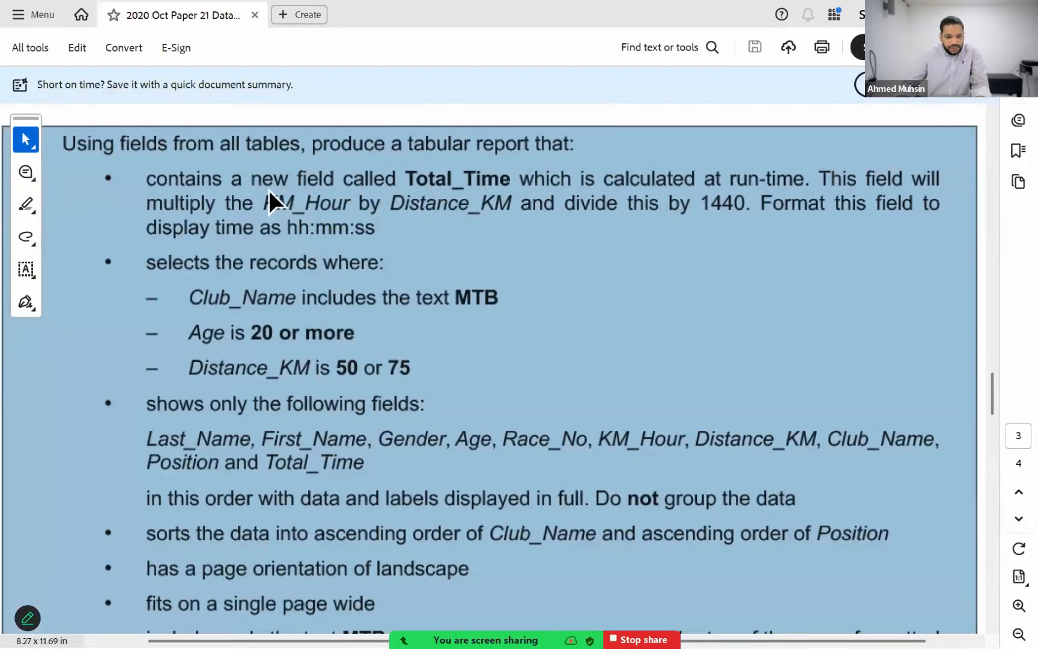
{"action": "left_click", "coordinate": [372, 173]}
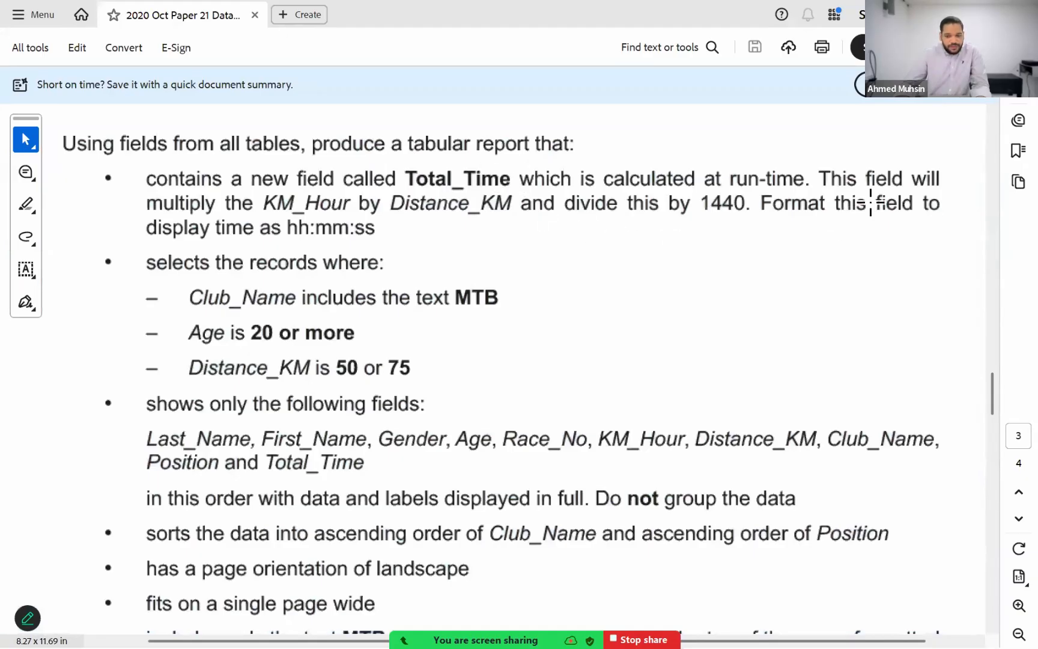
{"action": "left_click_drag", "start_coordinate": [144, 252], "coordinate": [531, 421]}
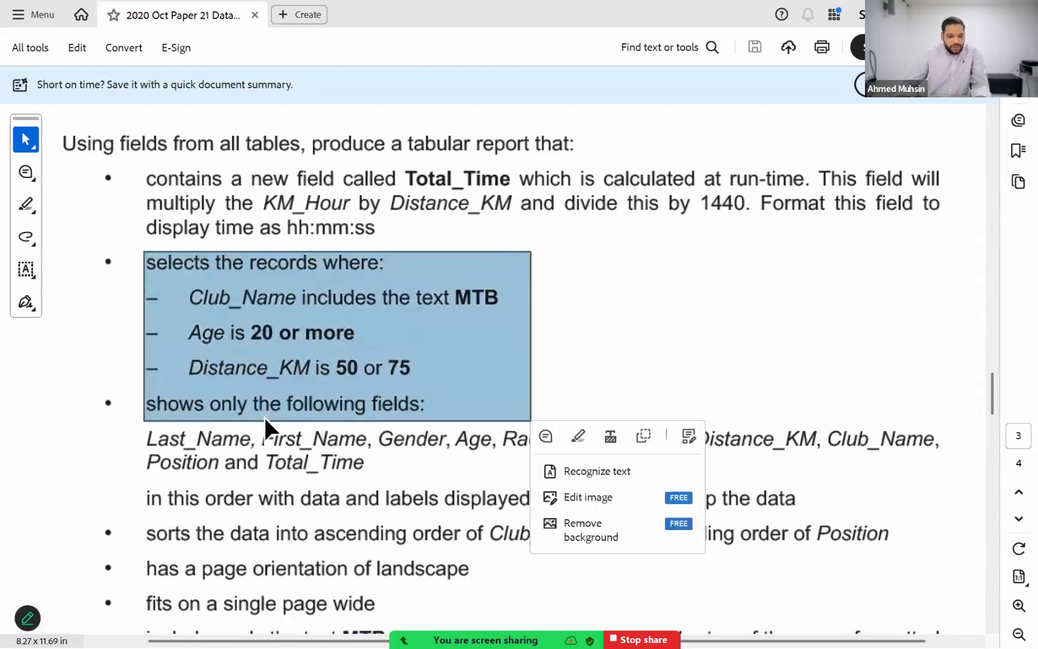
{"action": "left_click", "coordinate": [265, 417]}
{"action": "left_click", "coordinate": [363, 410]}
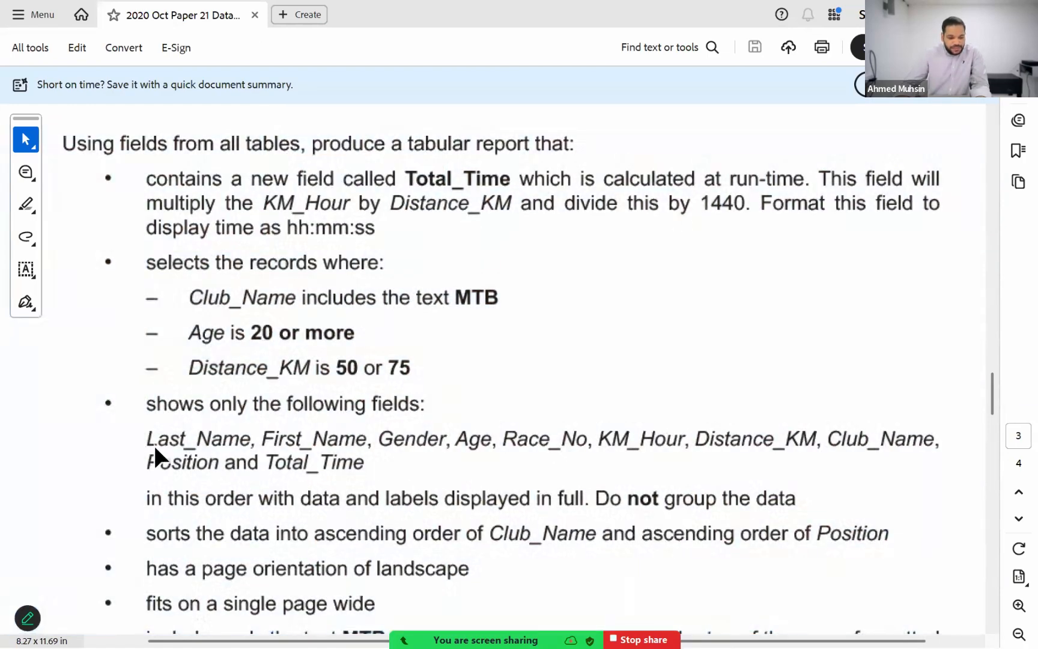
{"action": "left_click", "coordinate": [333, 457]}
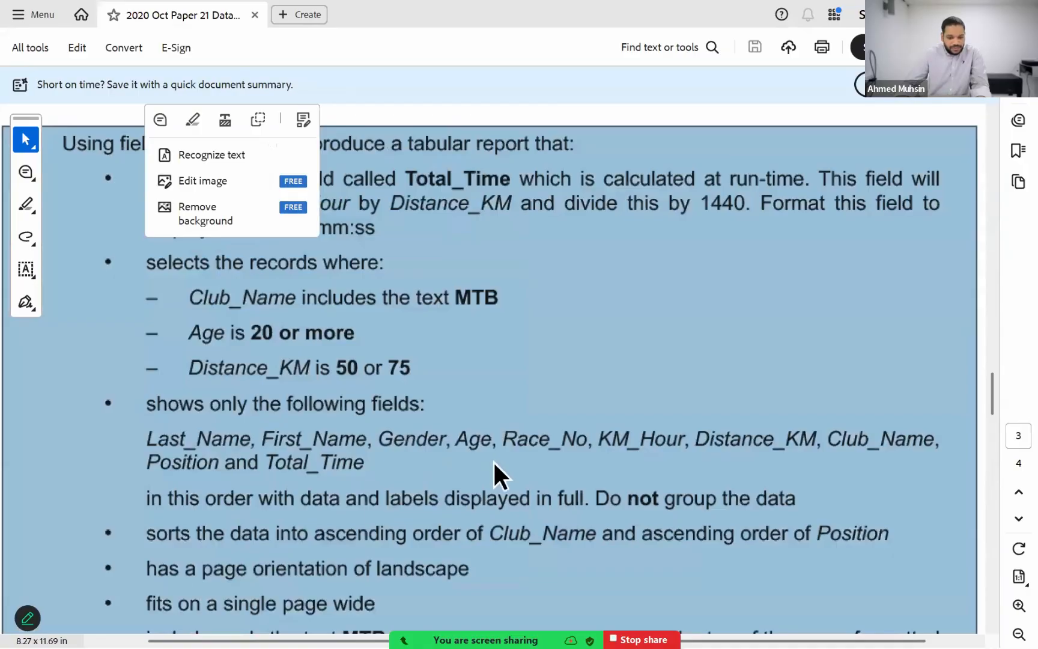
Step: Return to the Access query and add Last_Name and First_Name from N220SCORE, Gender from N220GROUP, and Age from N220SCORE
{"action": "key", "text": "alt+Tab"}
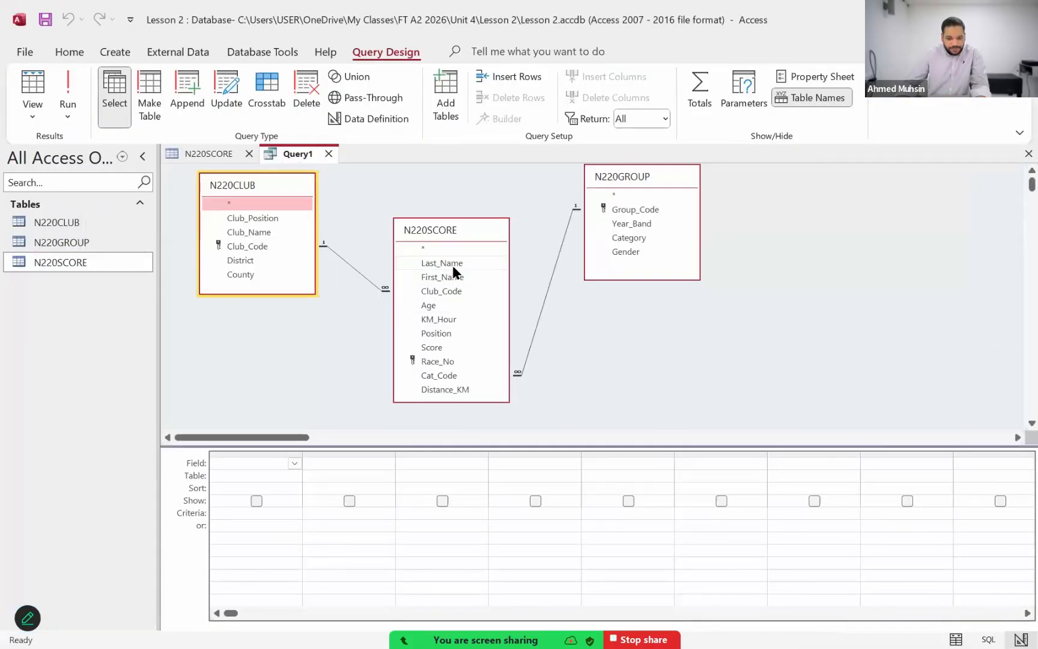
{"action": "double_click", "coordinate": [453, 265]}
{"action": "double_click", "coordinate": [450, 277]}
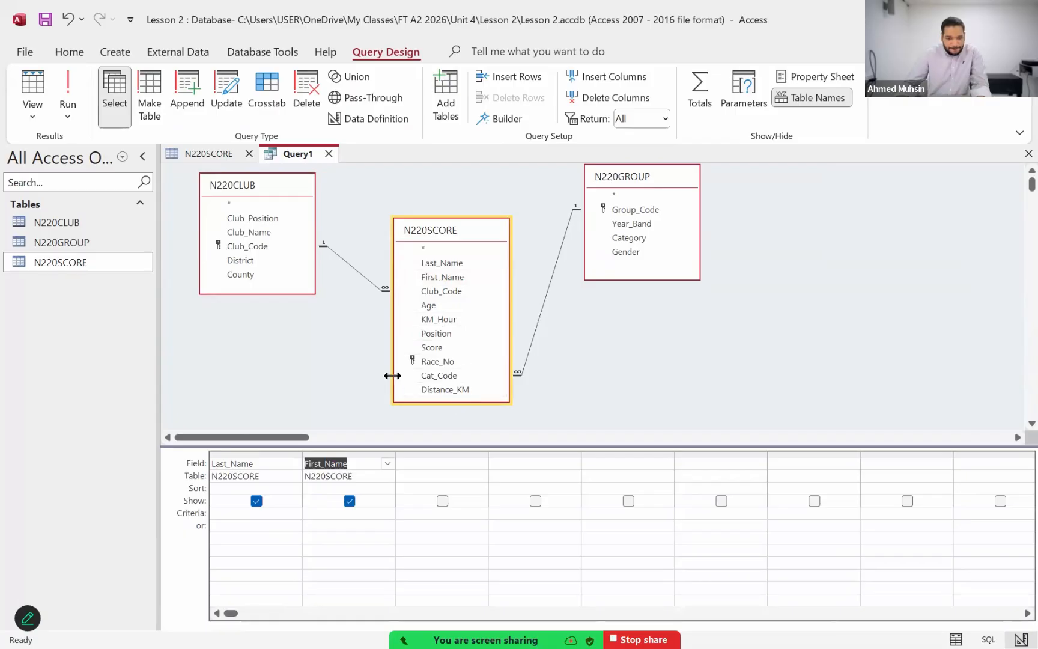
{"action": "double_click", "coordinate": [625, 252]}
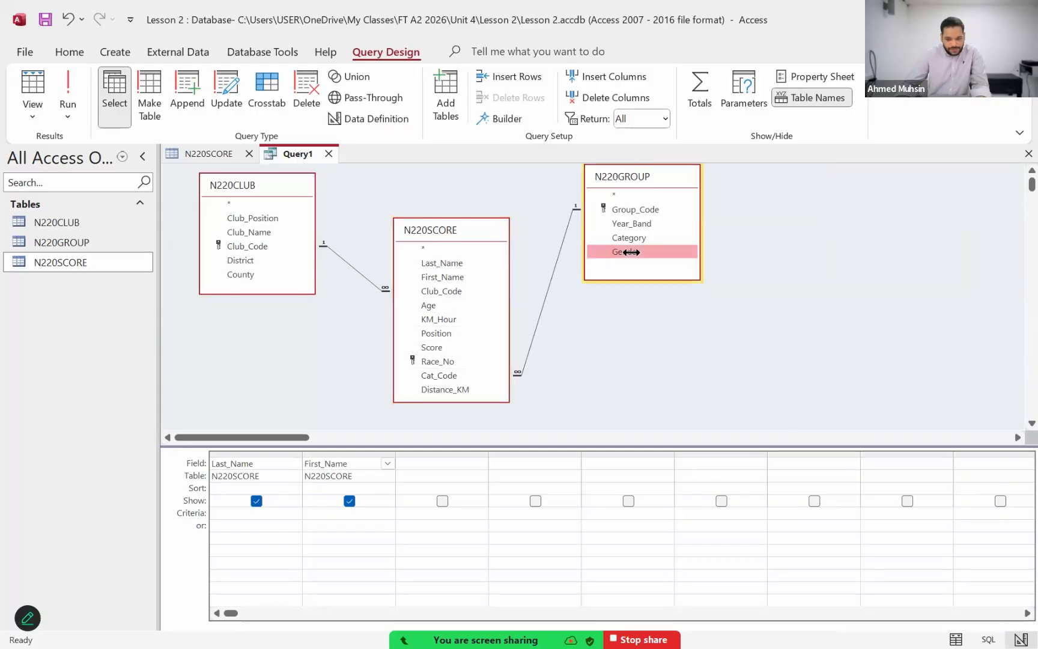
{"action": "double_click", "coordinate": [449, 303]}
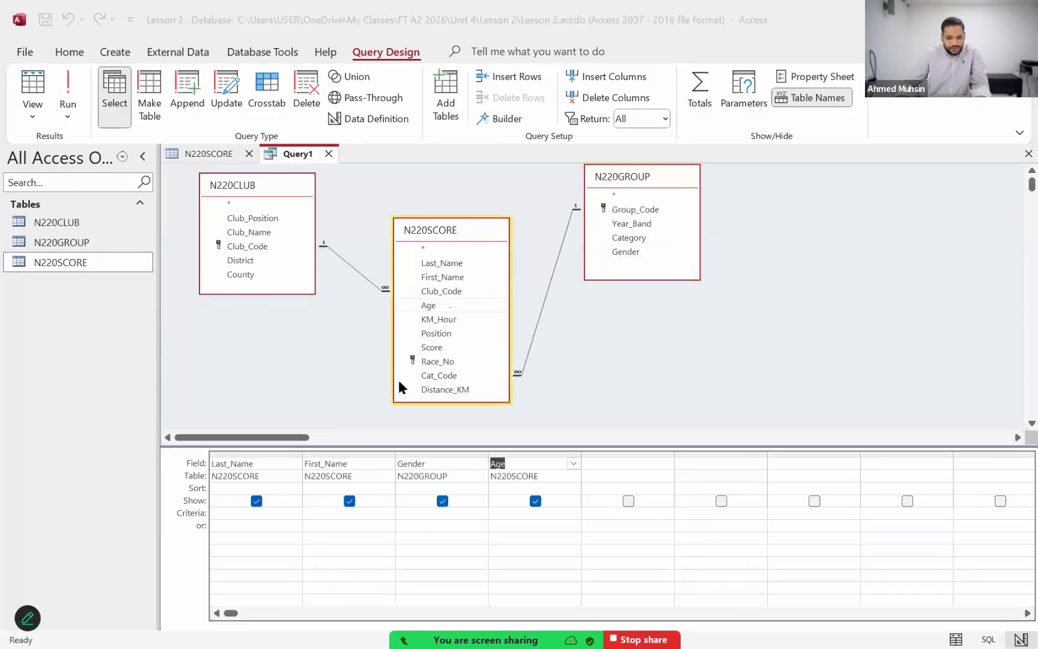
Step: Check the field order in the Acrobat exam paper, and add Race_No and KM_Hour from N220SCORE to the Access query
{"action": "key", "text": "alt+Tab"}
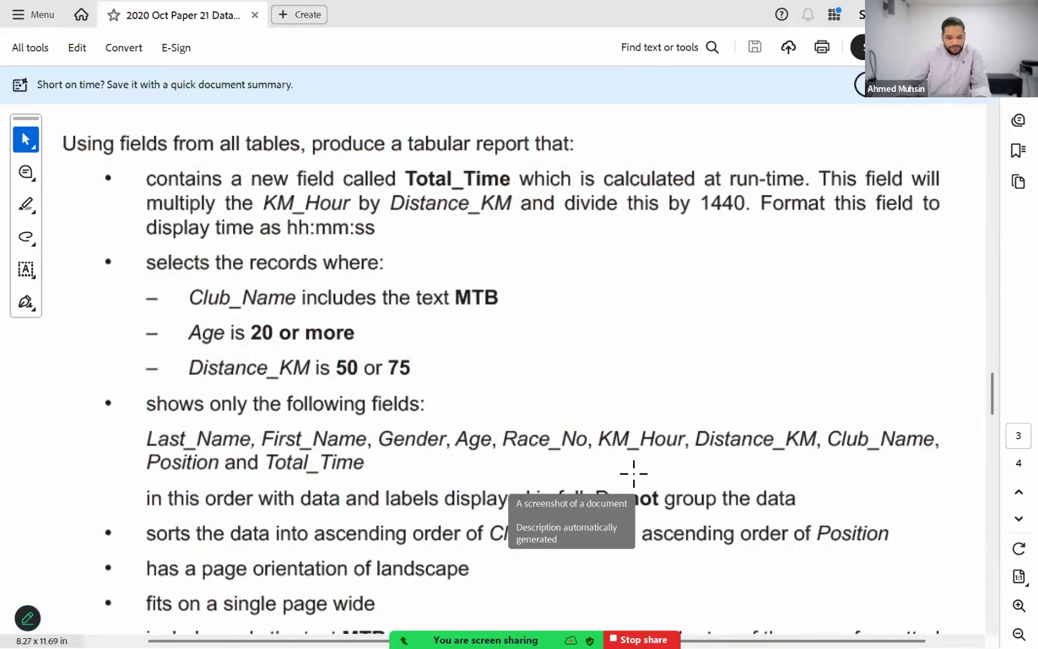
{"action": "key", "text": "alt+Tab"}
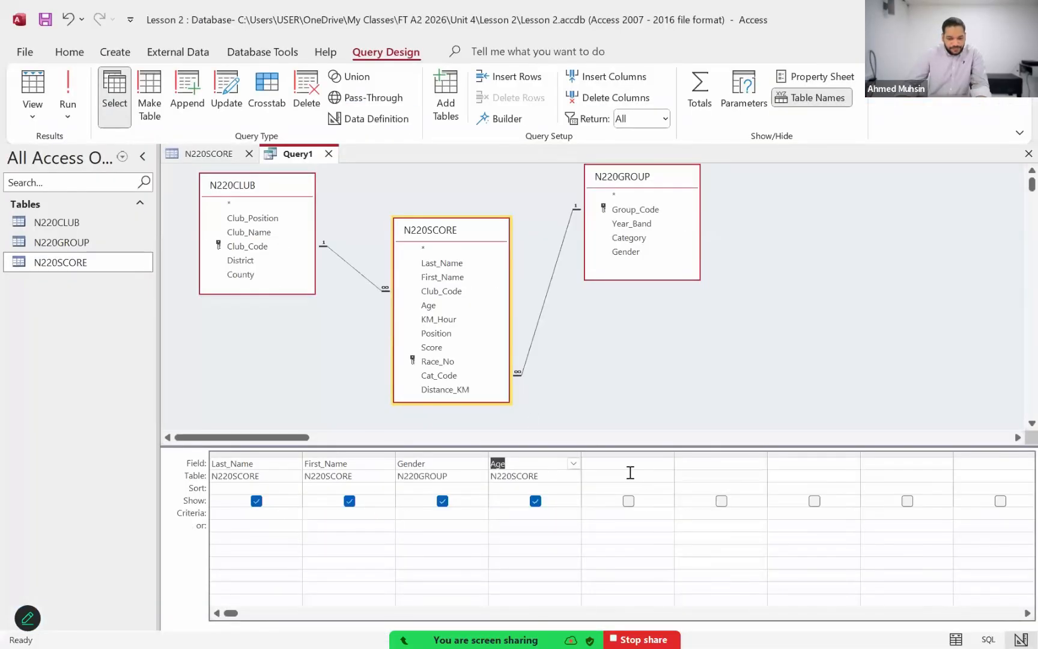
{"action": "double_click", "coordinate": [460, 357]}
{"action": "double_click", "coordinate": [452, 321]}
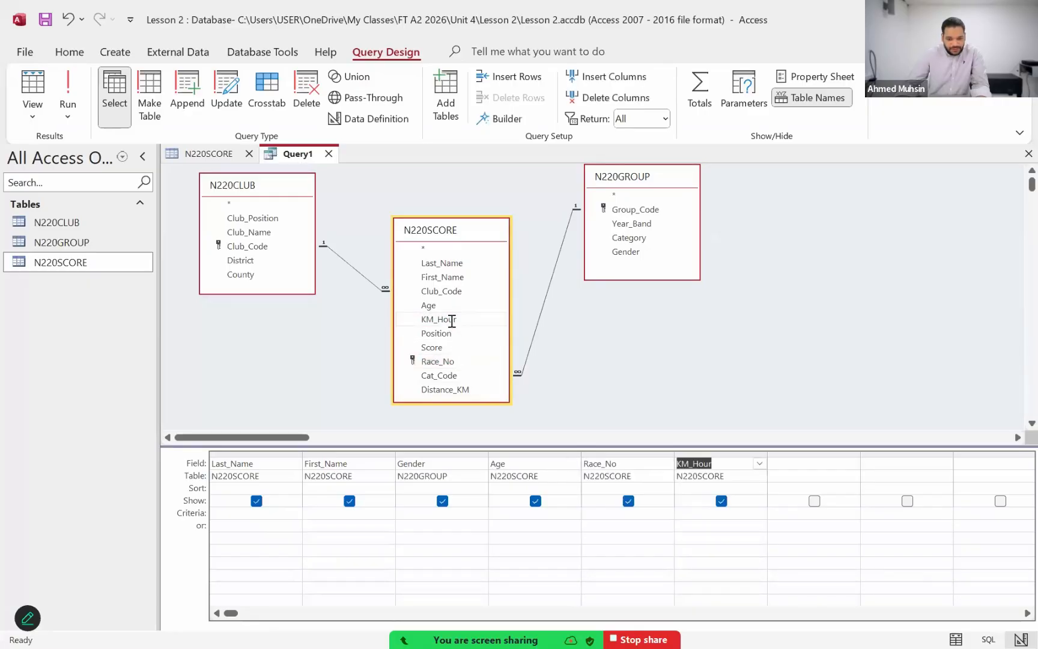
Step: Following the exam paper's field order, add Distance_KM from N220SCORE, Club_Name from N220CLUB and Position from N220SCORE to the Access query
{"action": "key", "text": "alt+Tab"}
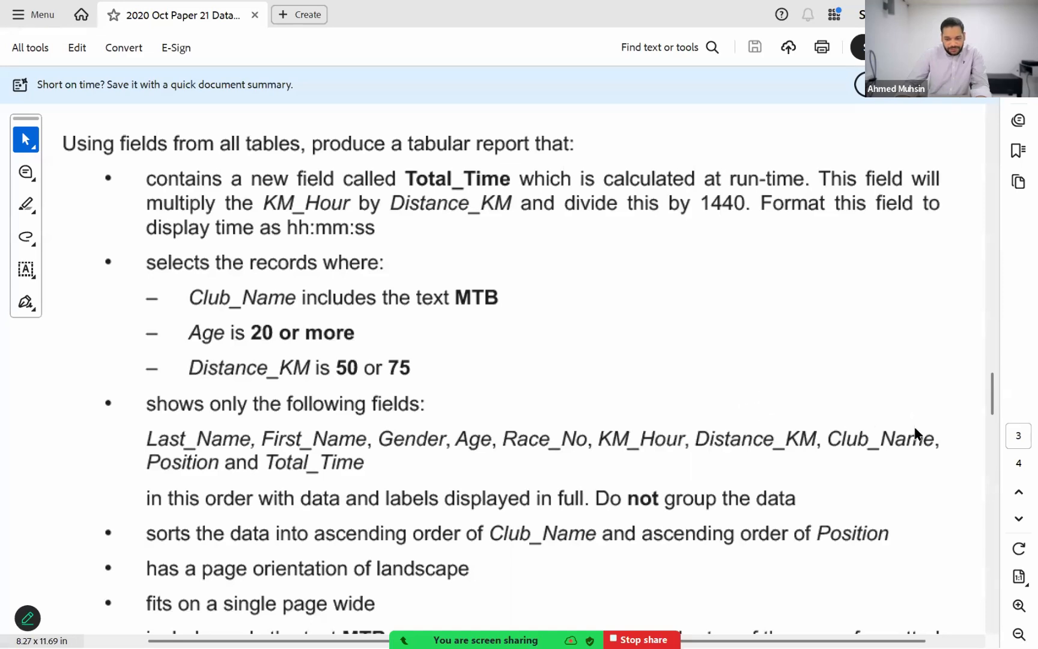
{"action": "key", "text": "alt+Tab"}
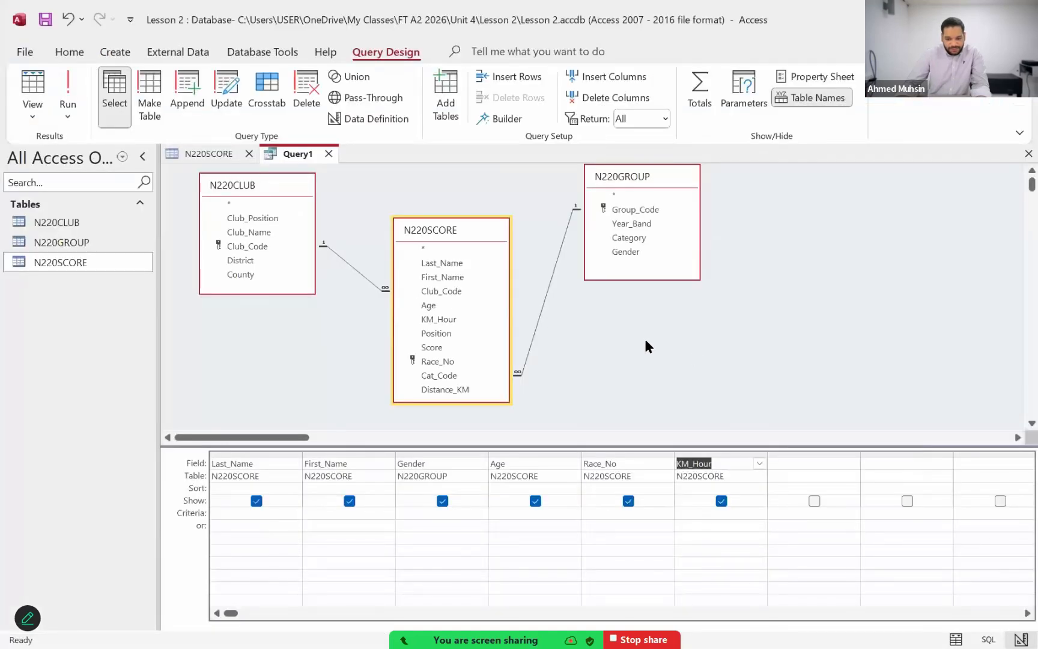
{"action": "double_click", "coordinate": [472, 387]}
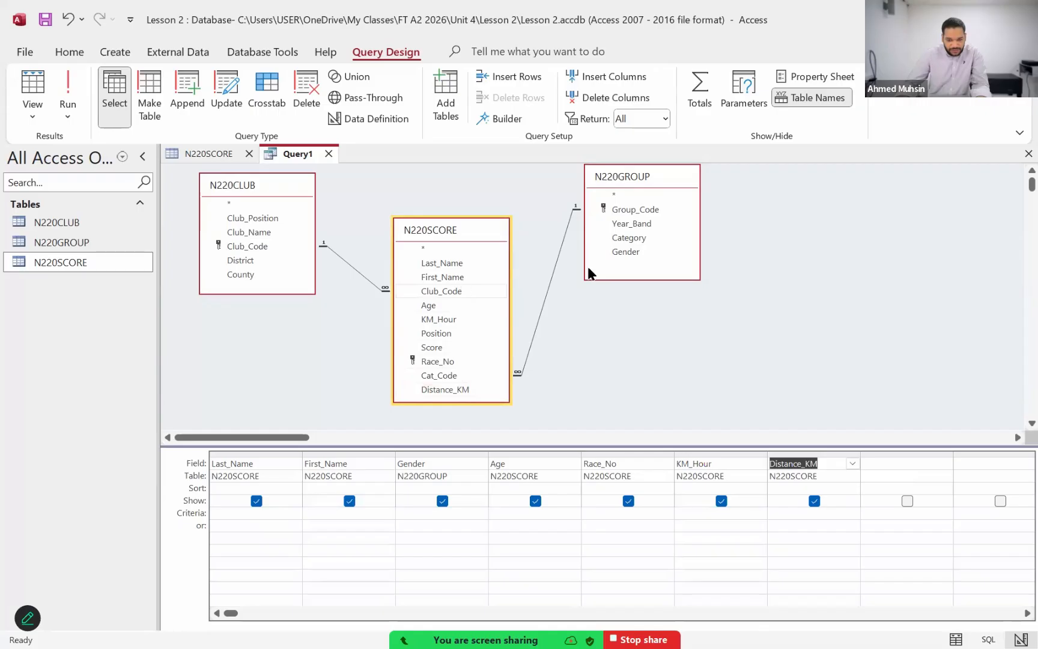
{"action": "double_click", "coordinate": [277, 230]}
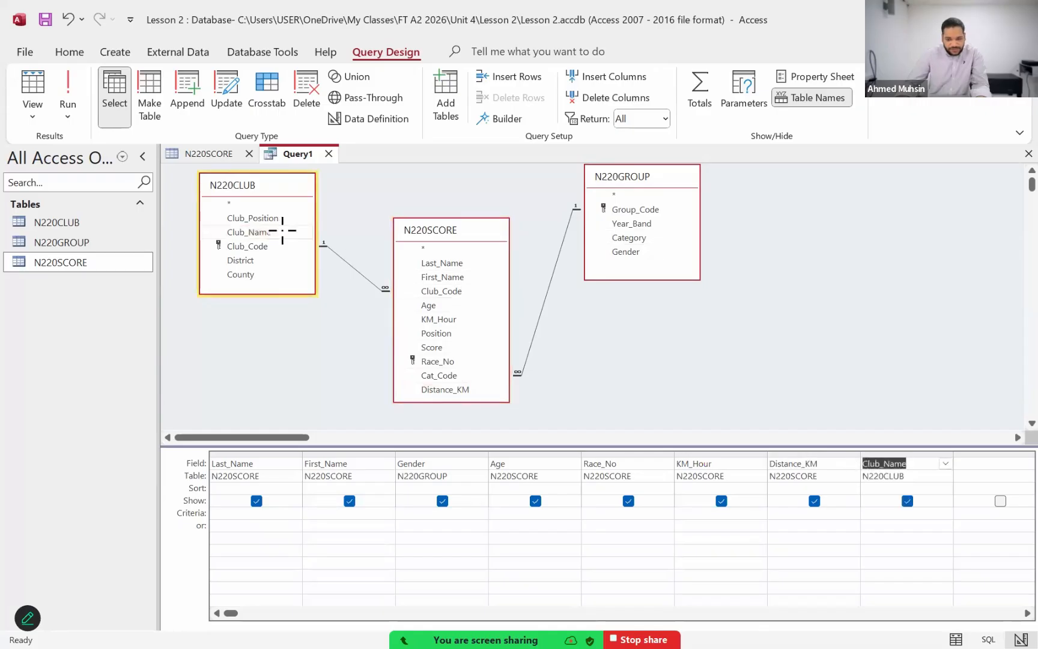
{"action": "key", "text": "alt+Tab"}
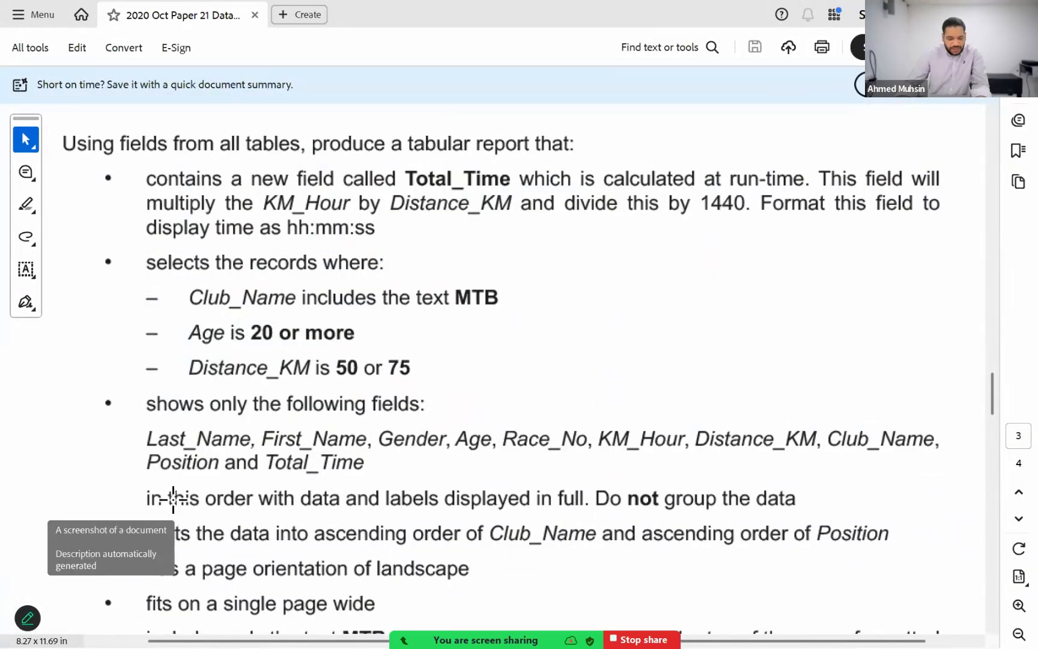
{"action": "key", "text": "alt+Tab"}
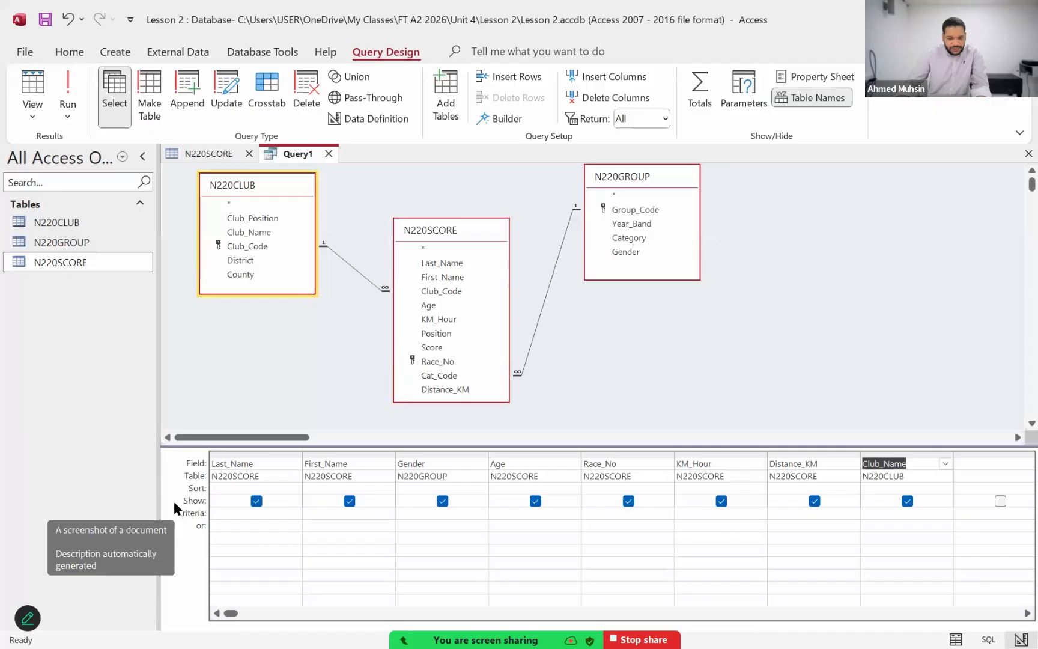
{"action": "double_click", "coordinate": [441, 334]}
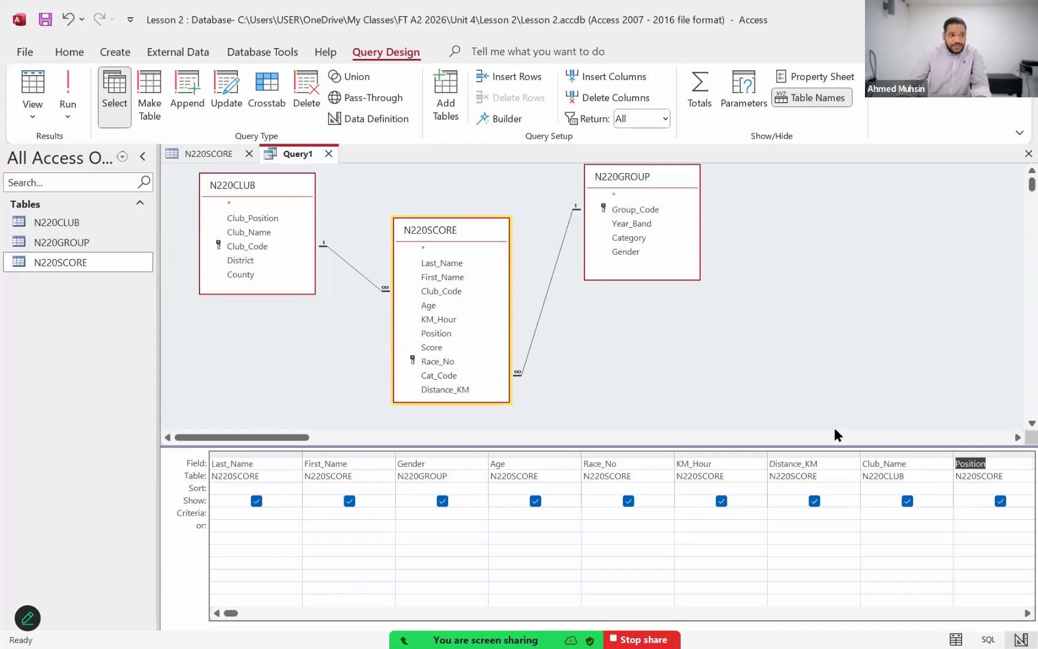
Step: Mark the required field list in the Acrobat exam paper, and read and close the meeting chat
{"action": "key", "text": "alt+Tab"}
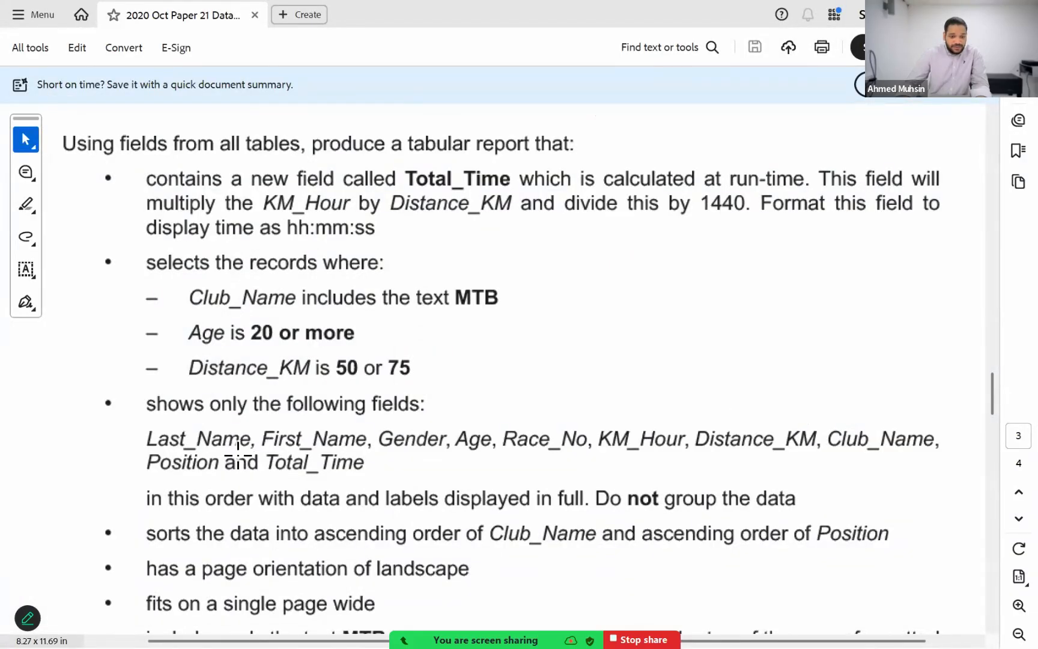
{"action": "left_click_drag", "start_coordinate": [139, 420], "coordinate": [945, 478]}
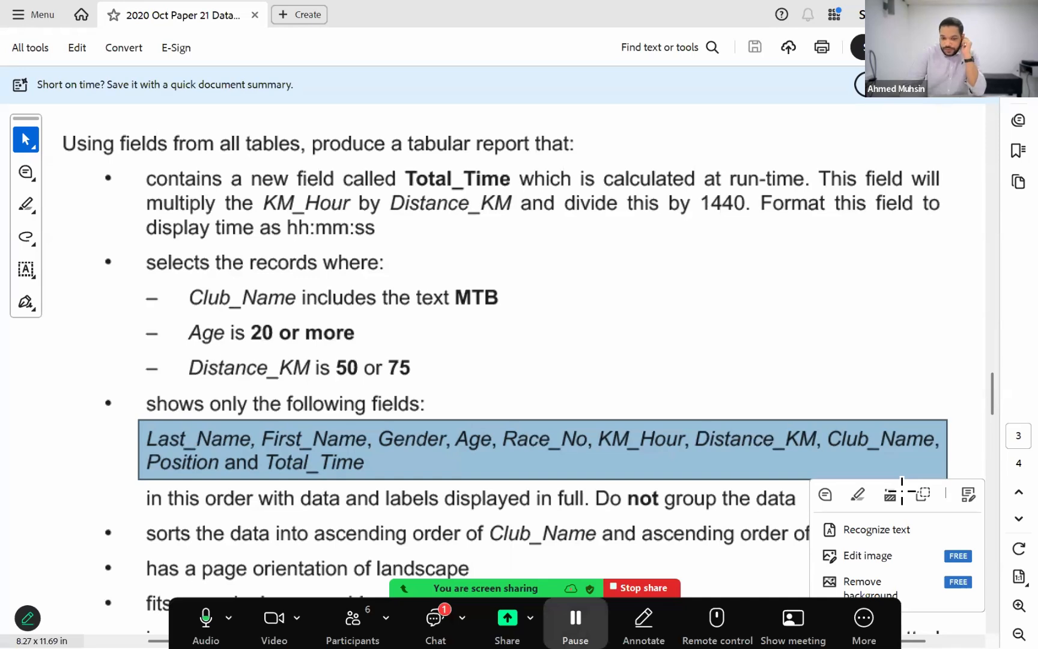
{"action": "left_click", "coordinate": [436, 625]}
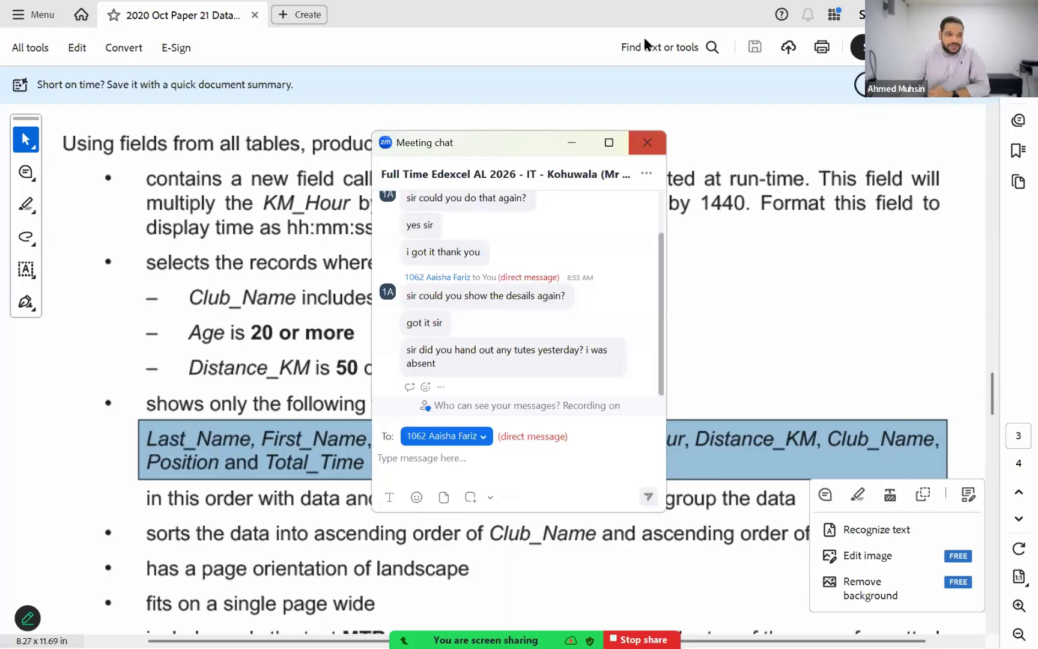
{"action": "left_click_drag", "start_coordinate": [511, 141], "coordinate": [645, 39]}
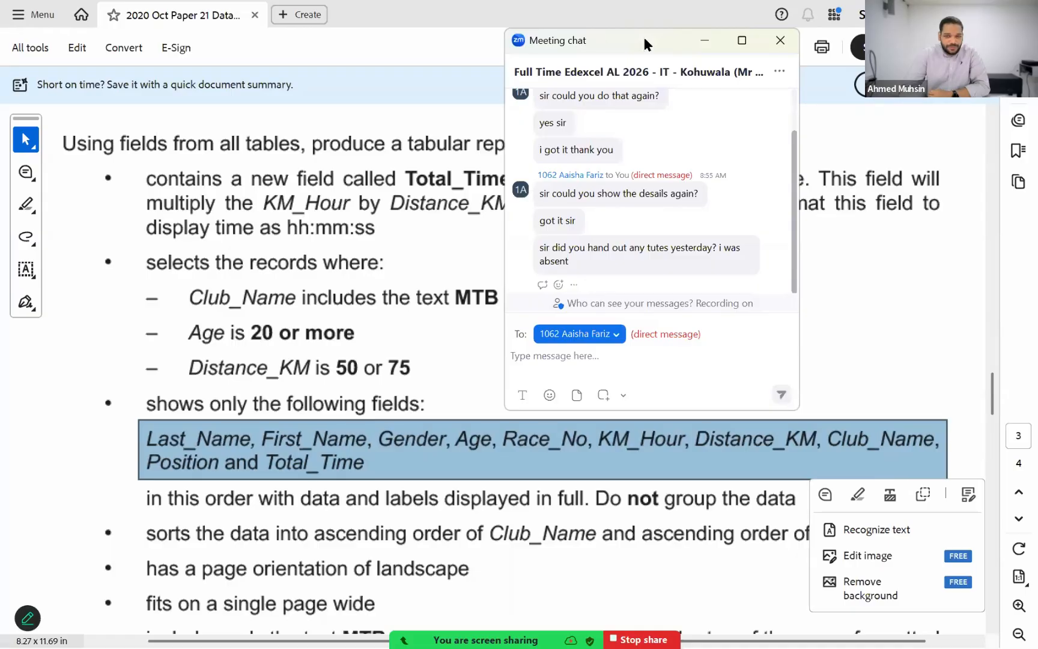
{"action": "left_click", "coordinate": [779, 39]}
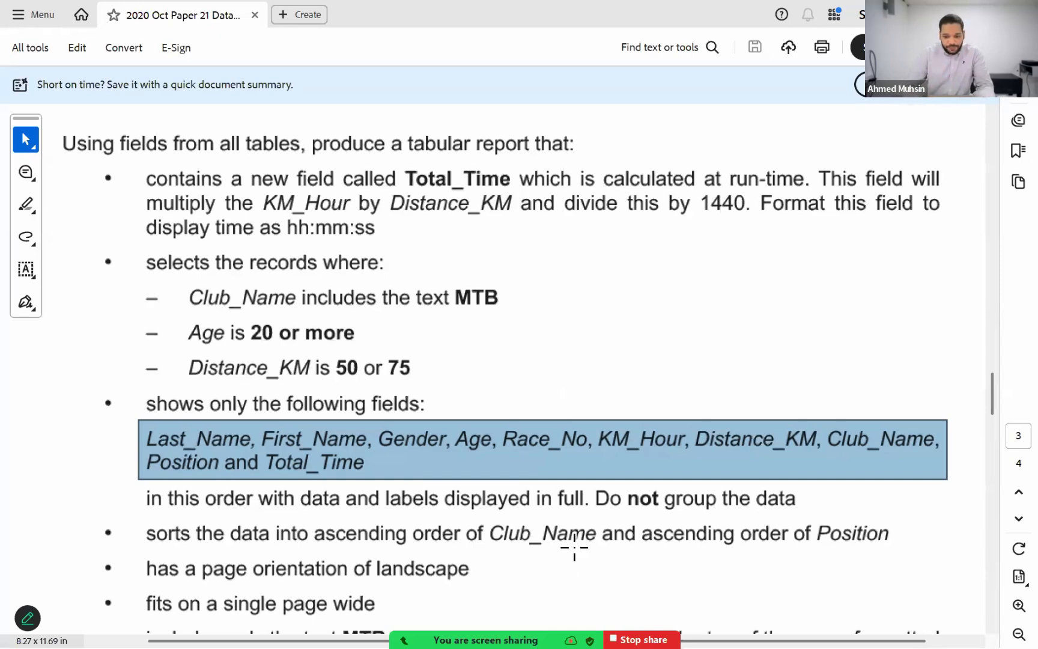
Step: Return to the Access query, start a calculated field with "Total_Time:" in the empty column after Position, and widen that column
{"action": "key", "text": "alt+Tab"}
{"action": "key", "text": "alt+Tab"}
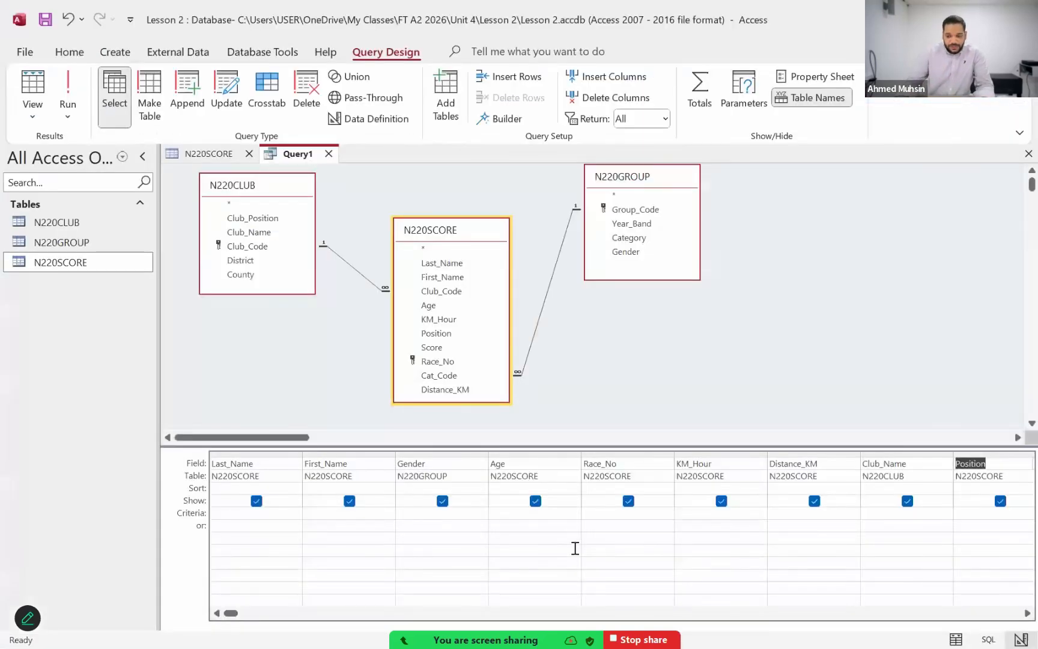
{"action": "left_click", "coordinate": [1014, 616]}
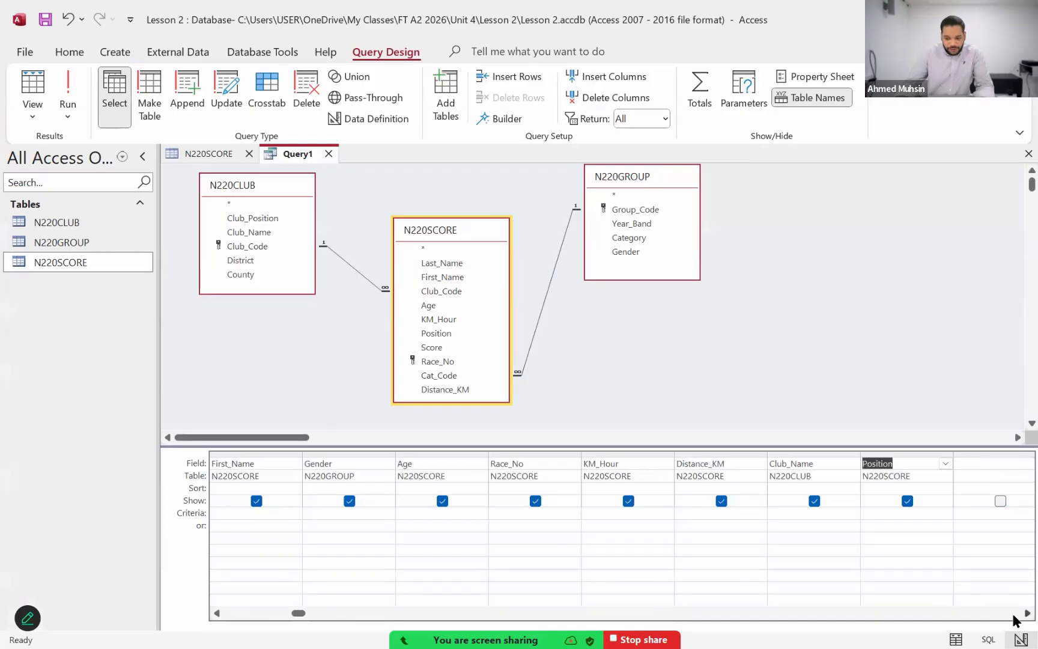
{"action": "left_click", "coordinate": [1014, 615]}
{"action": "left_click", "coordinate": [1014, 615]}
{"action": "left_click", "coordinate": [1014, 616]}
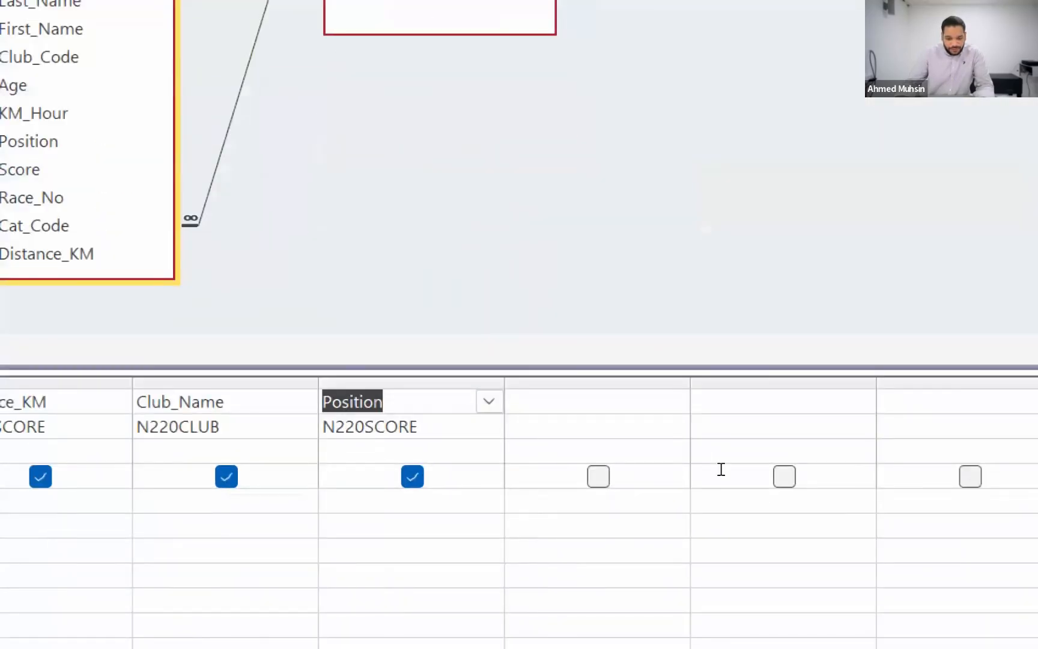
{"action": "key", "text": "Tab"}
{"action": "type", "text": "Total"}
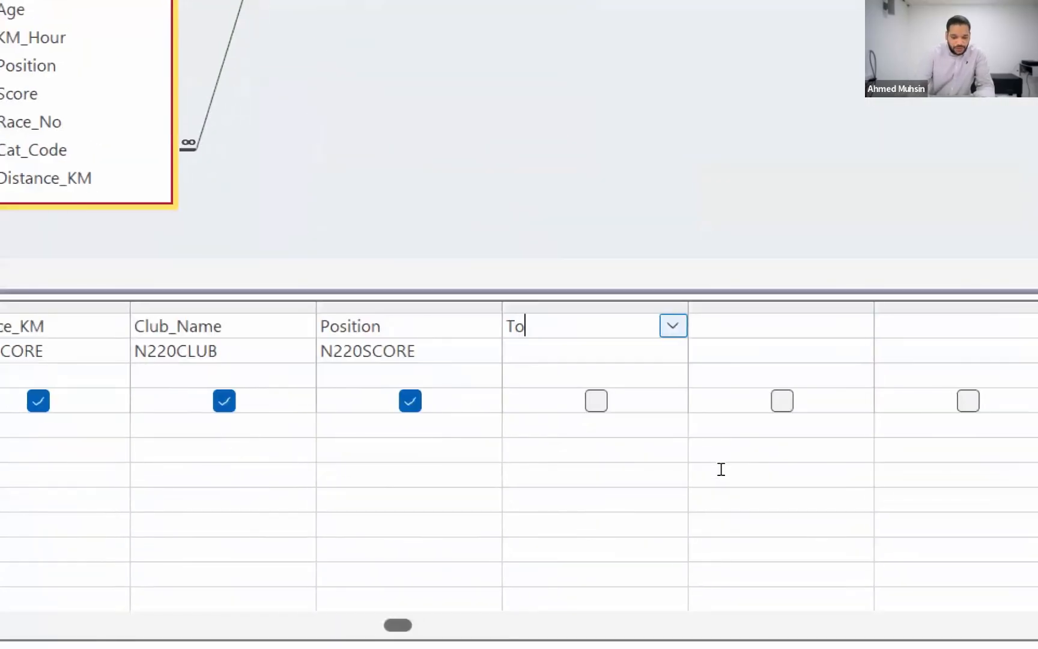
{"action": "type", "text": "_Time"}
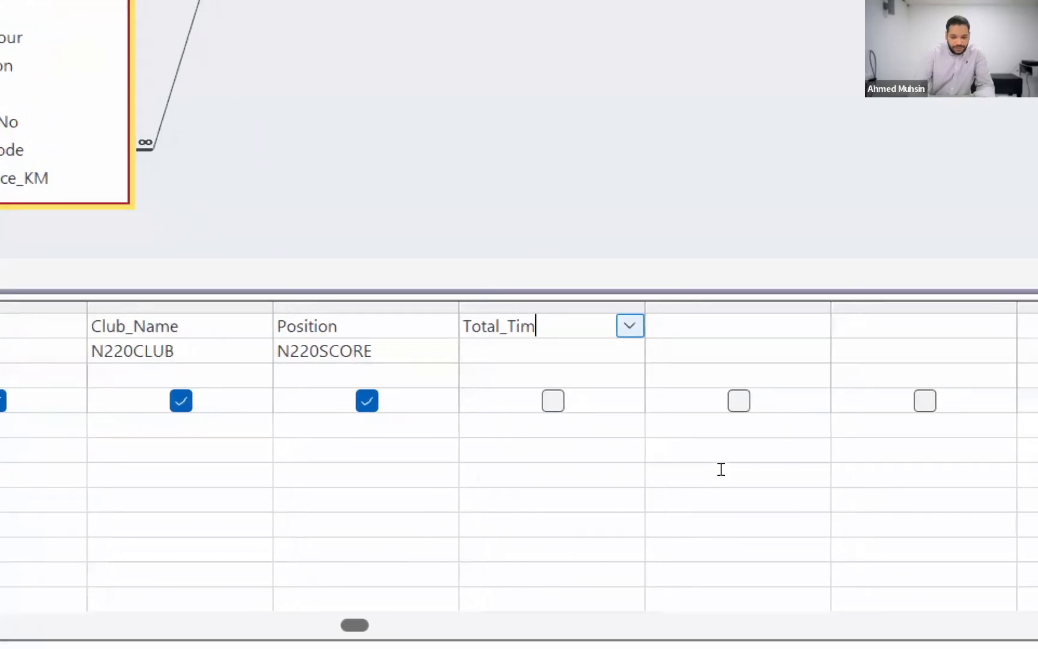
{"action": "type", "text": ":"}
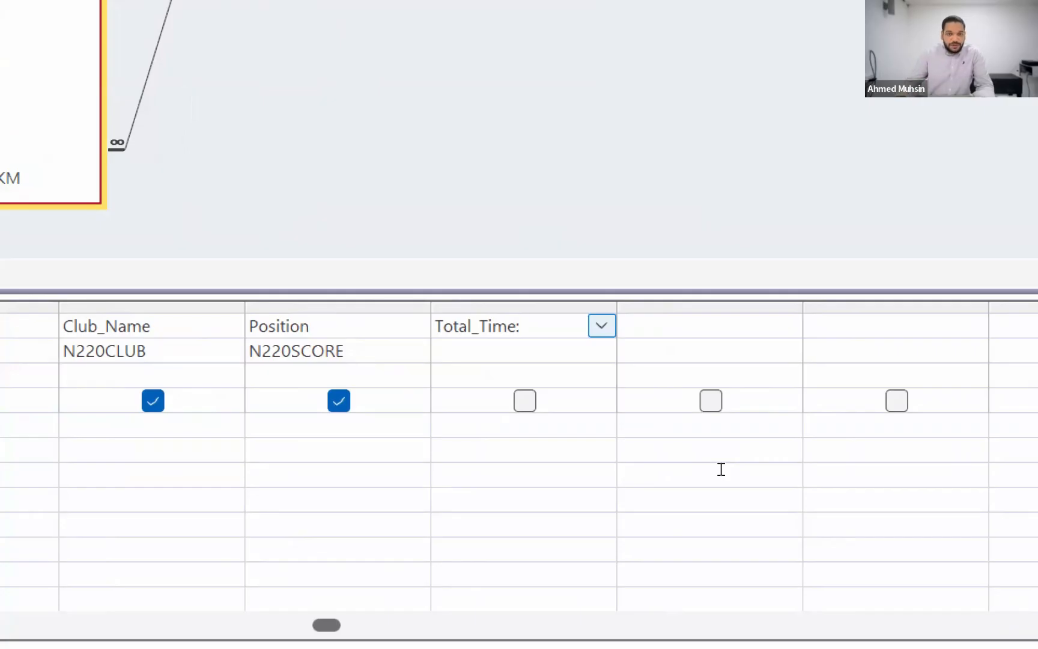
{"action": "left_click_drag", "start_coordinate": [768, 460], "coordinate": [900, 462]}
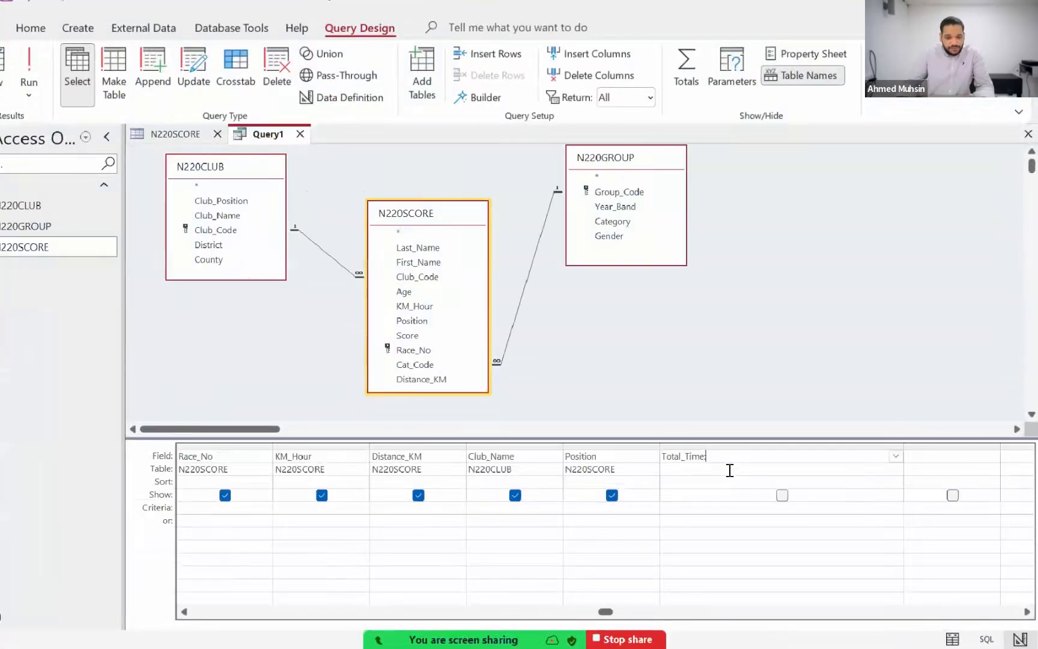
Step: Check the Total_Time calculation in the Acrobat exam paper, and enter [Distance_KM]*[KM_Hour] after "Total_Time:" in the Access query
{"action": "key", "text": "alt+Tab"}
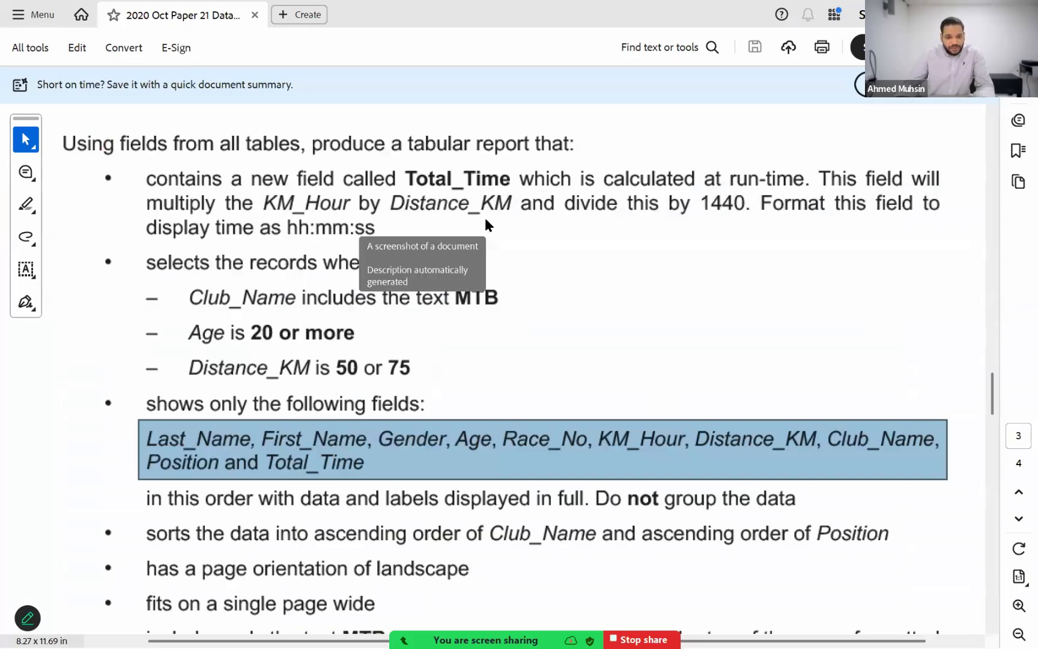
{"action": "key", "text": "alt+Tab"}
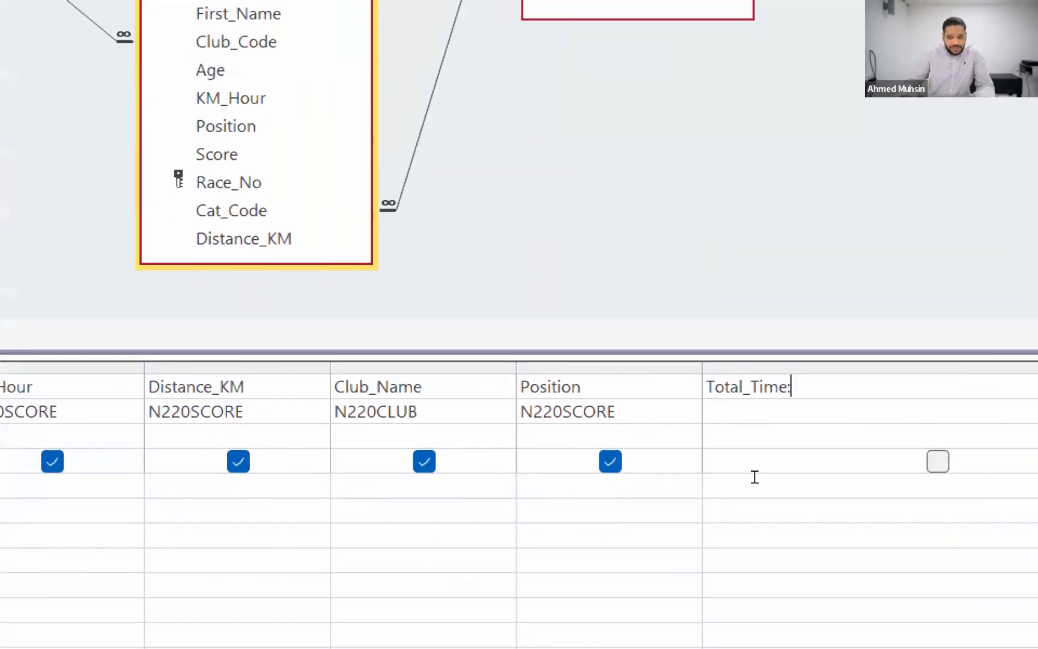
{"action": "type", "text": "[]"}
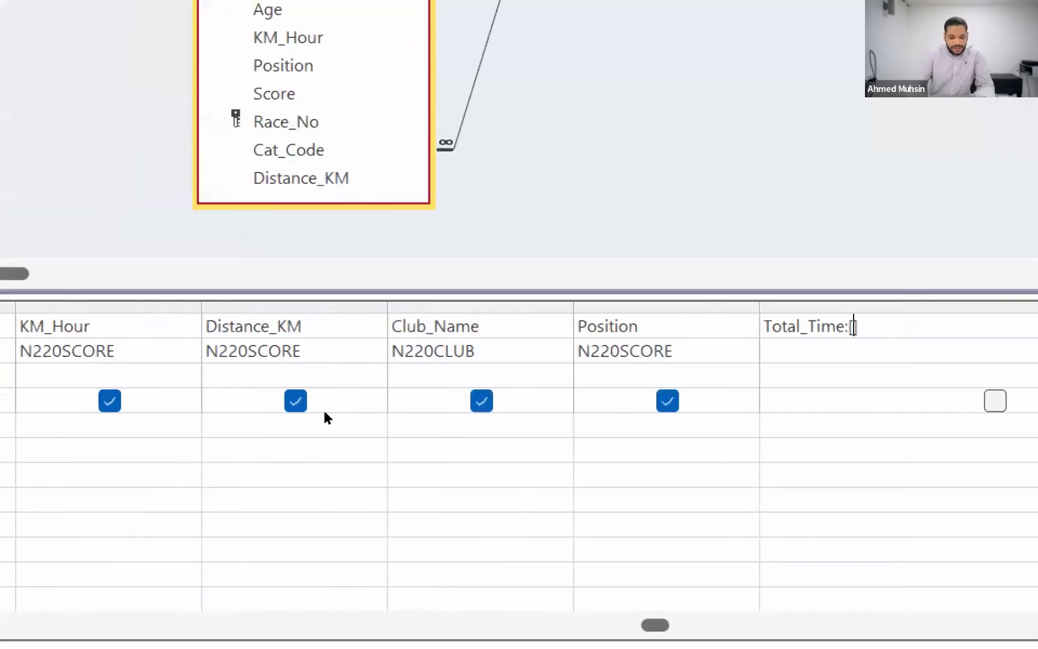
{"action": "type", "text": "Dis"}
{"action": "type", "text": "tance_K"}
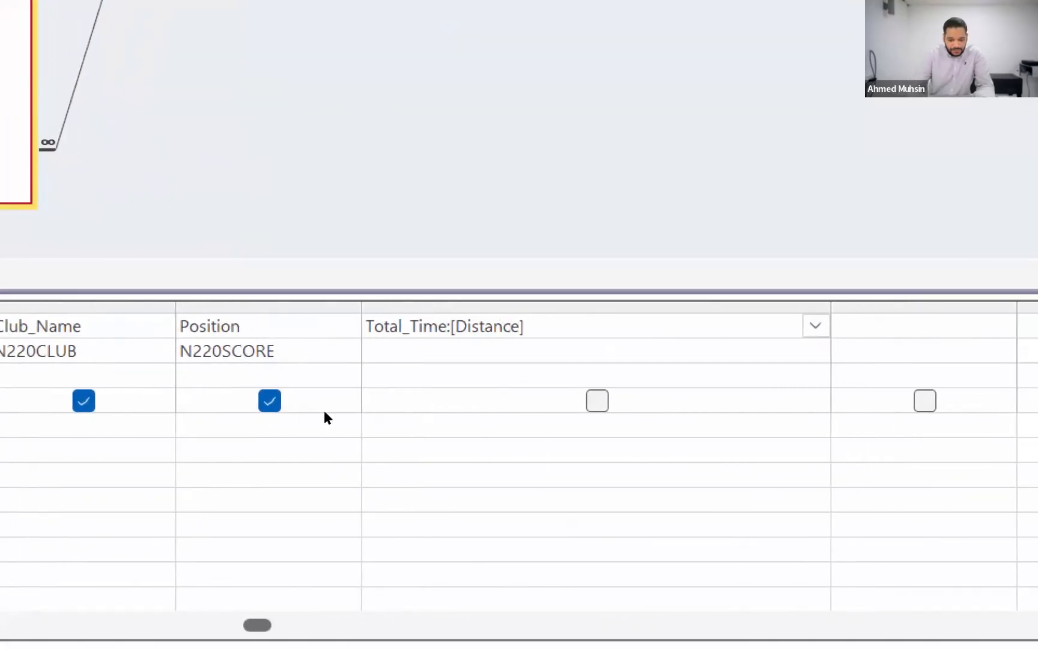
{"action": "type", "text": "M"}
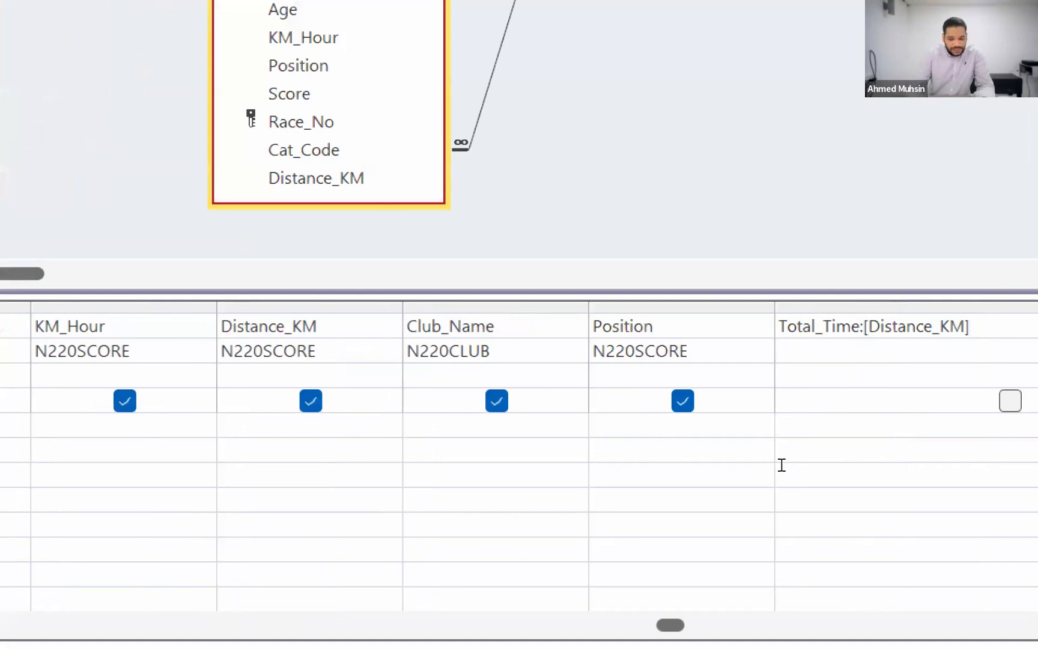
{"action": "type", "text": "*"}
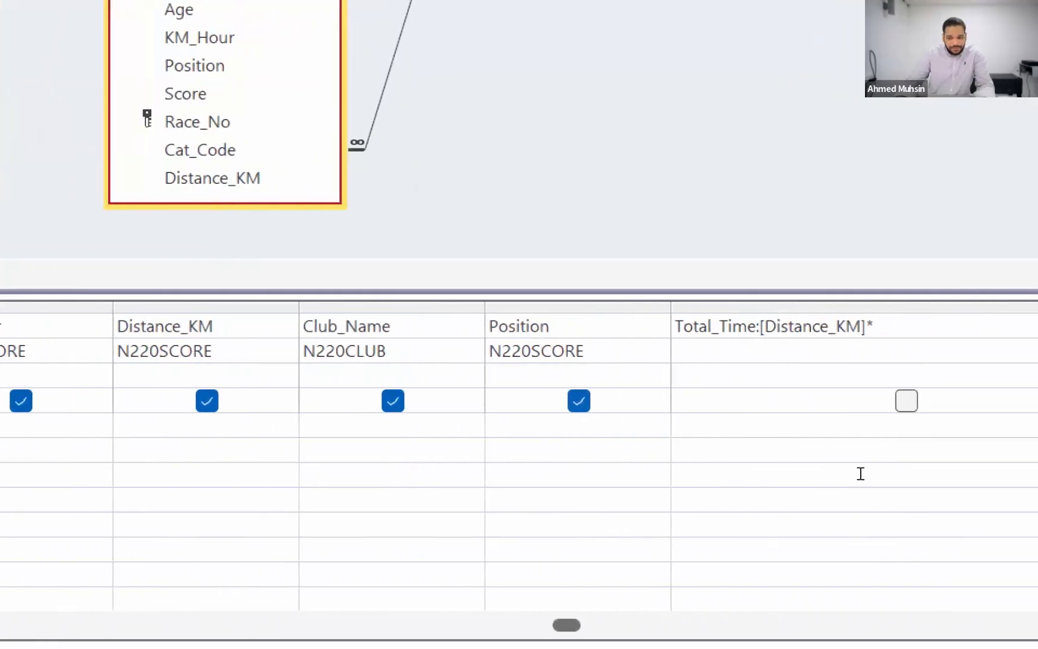
{"action": "type", "text": "["}
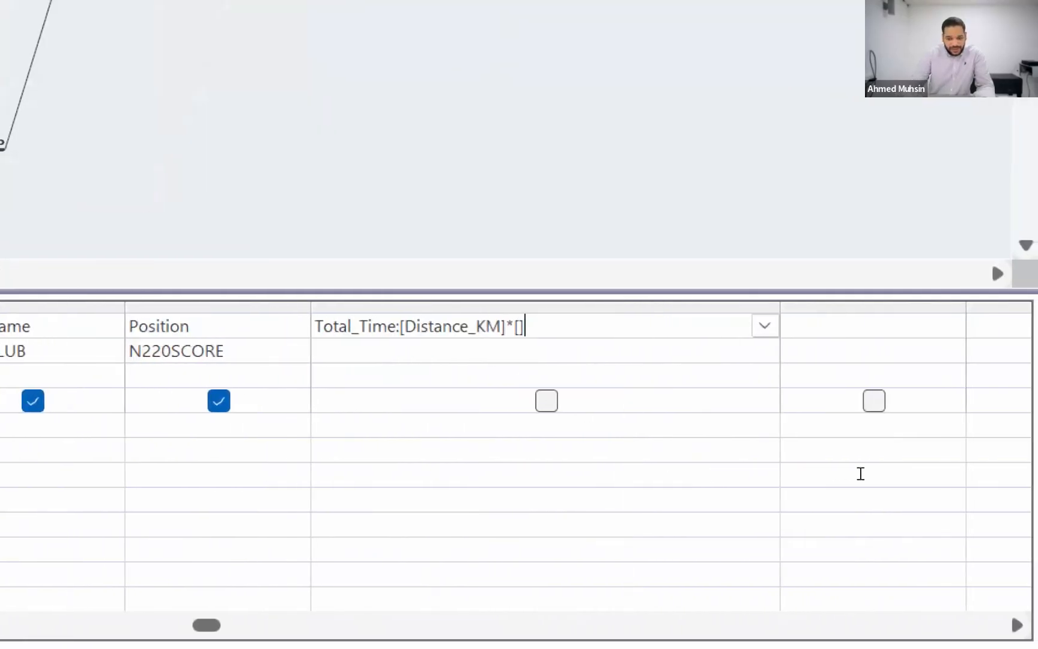
{"action": "type", "text": "KM_"}
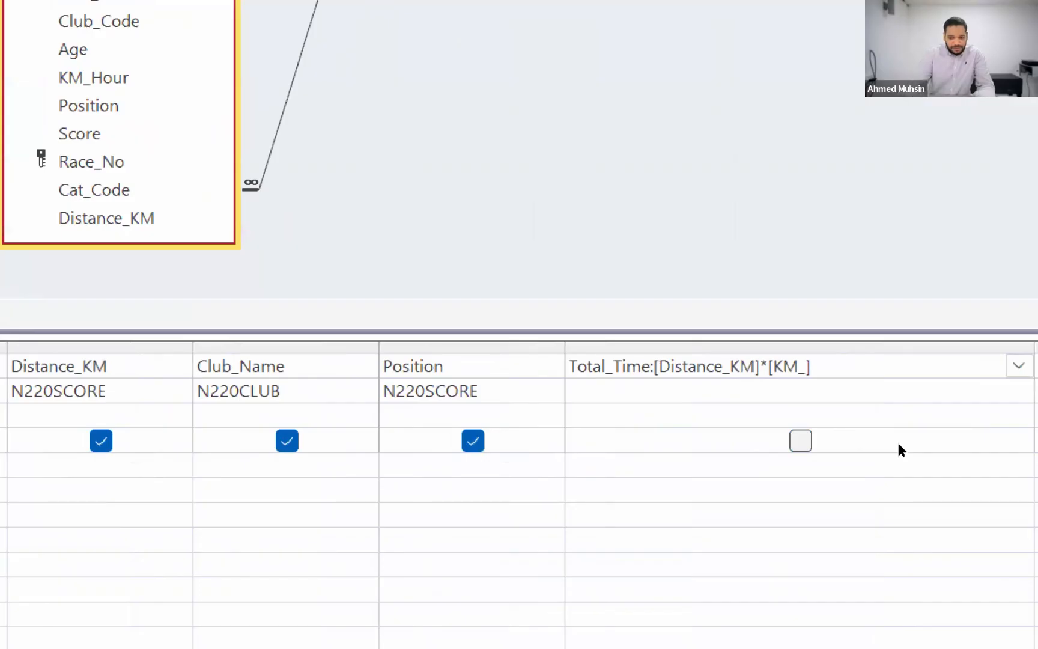
{"action": "type", "text": "Hour"}
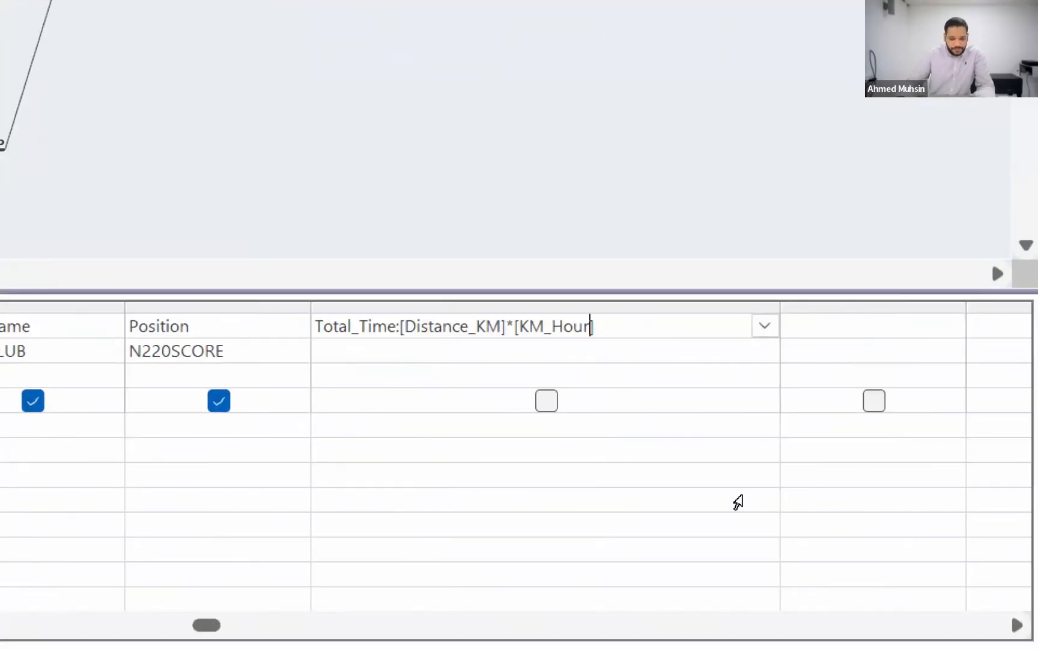
Step: Commit the Total_Time expression and include its column in the query output
{"action": "left_click", "coordinate": [719, 506]}
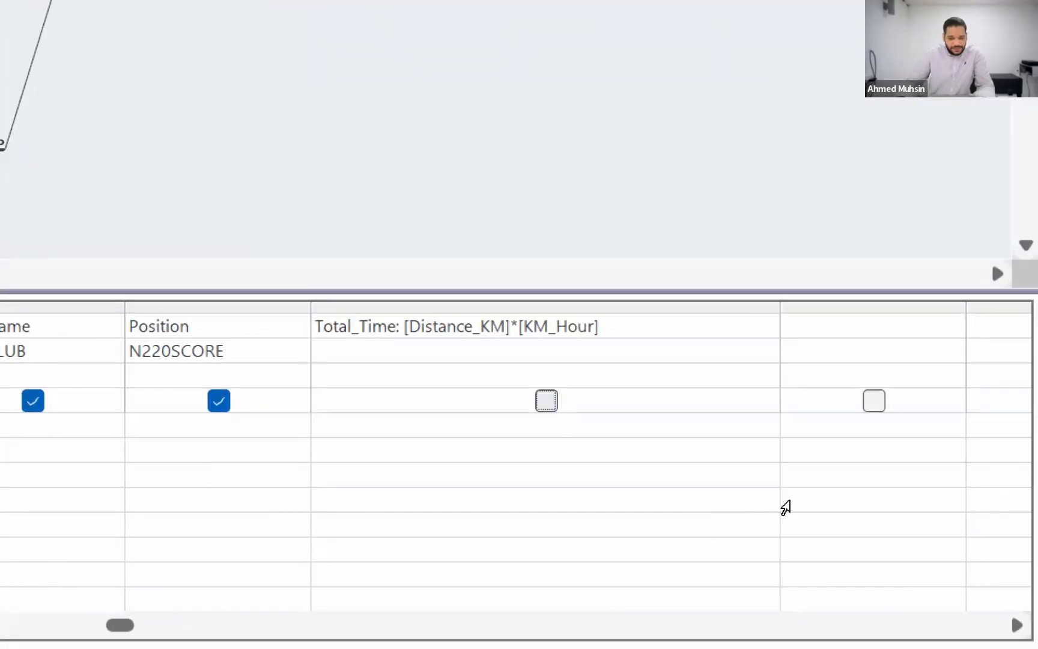
{"action": "key", "text": "space"}
{"action": "key", "text": "Up"}
{"action": "key", "text": "Up"}
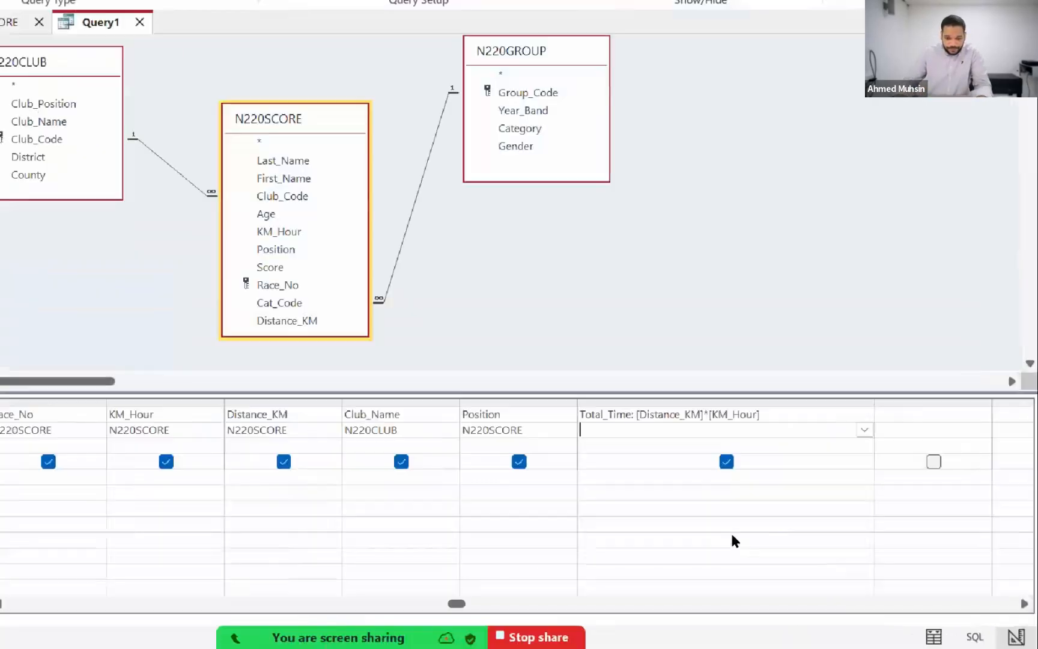
Step: Check the divisor in the Acrobat exam paper, and append /1440 to the Total_Time expression in the Access query
{"action": "key", "text": "alt+Tab"}
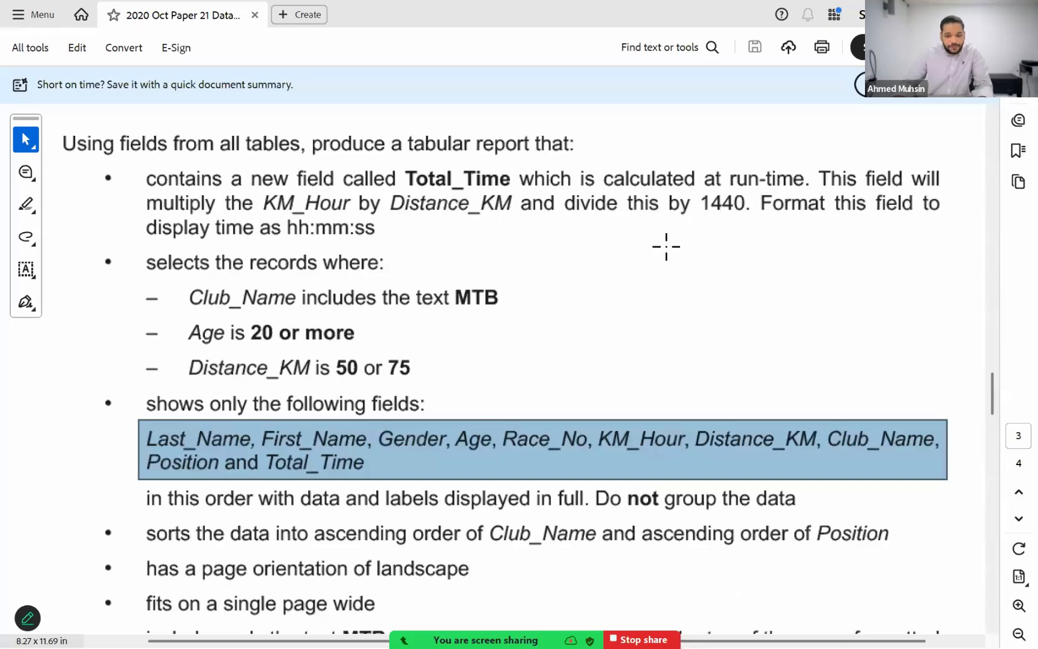
{"action": "key", "text": "alt+Tab"}
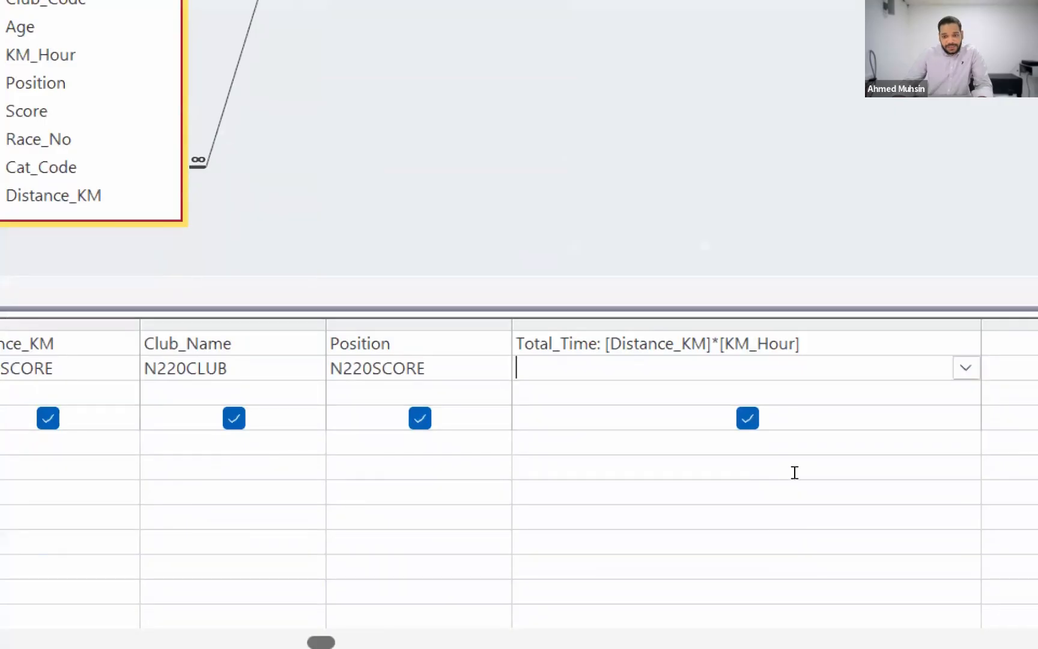
{"action": "key", "text": "Up"}
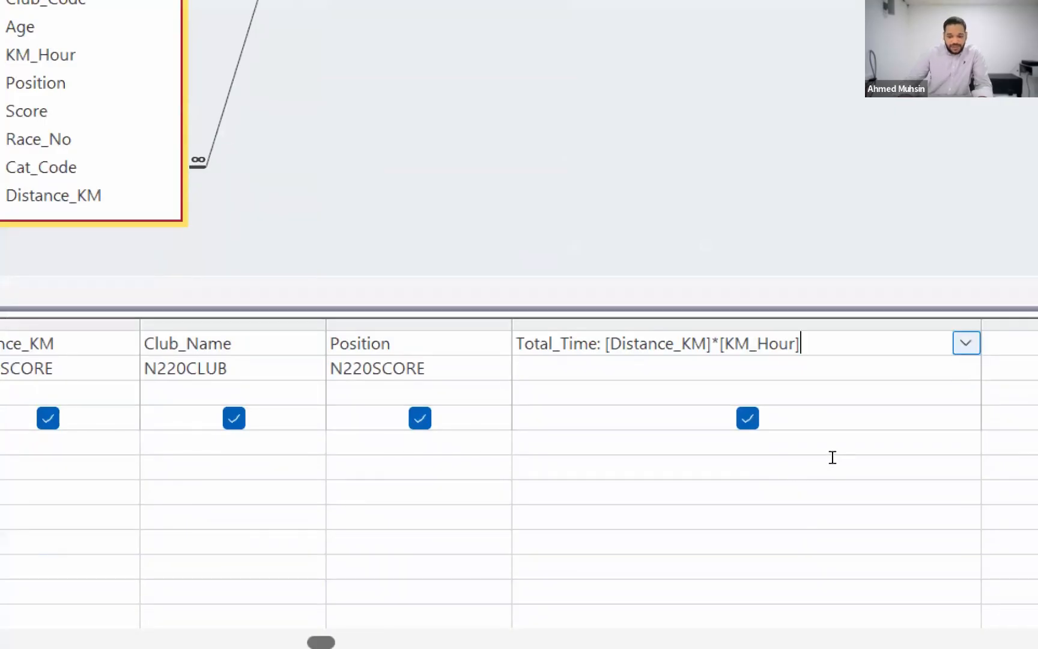
{"action": "type", "text": "/1440"}
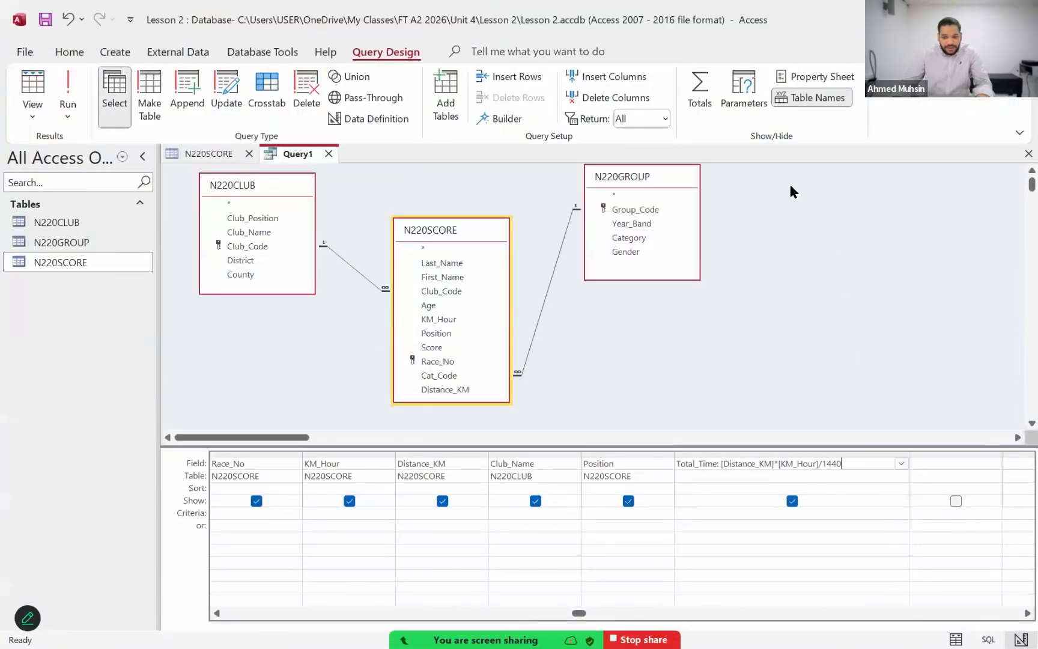
Step: Compare the time format required in the Acrobat exam paper with the formats Access offers for Total_Time, and keep Query1 open without saving
{"action": "left_click", "coordinate": [827, 77]}
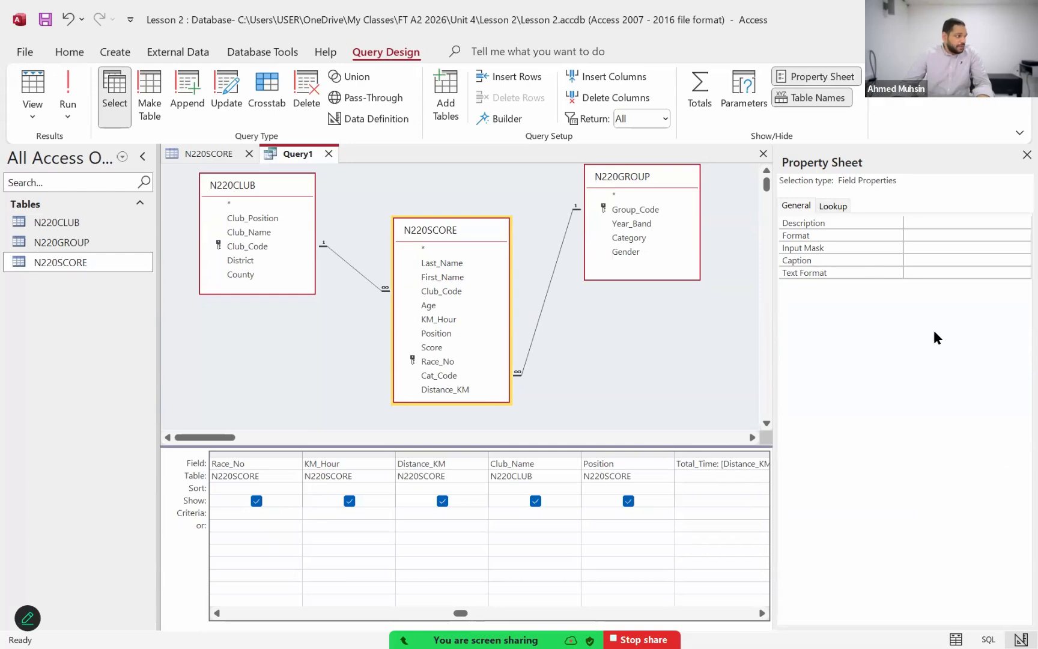
{"action": "key", "text": "alt+Tab"}
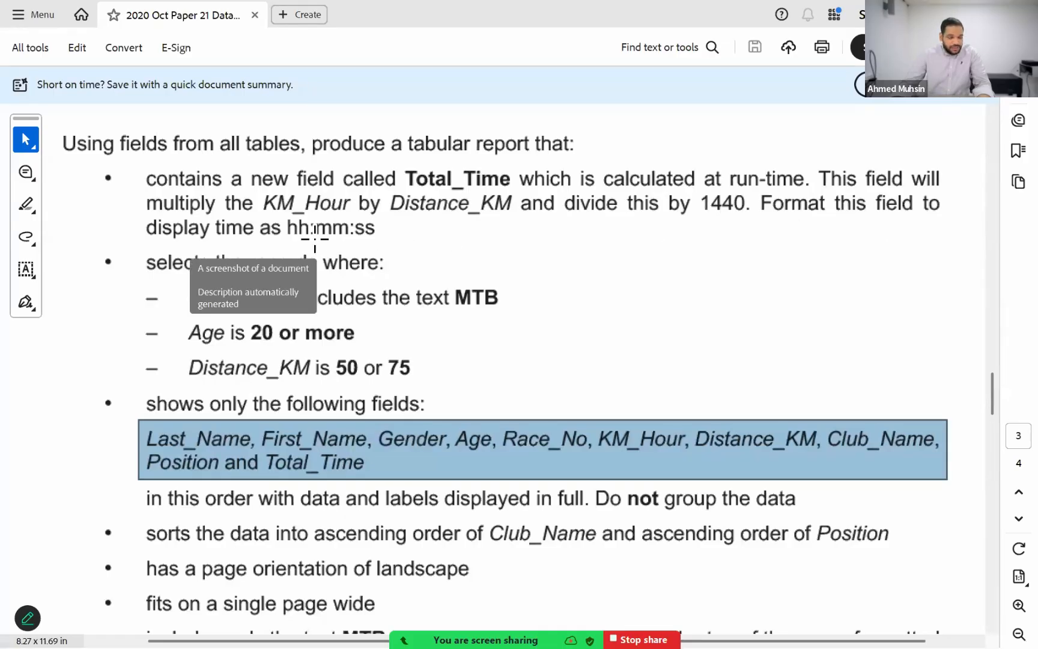
{"action": "key", "text": "alt+Tab"}
{"action": "left_click", "coordinate": [990, 240]}
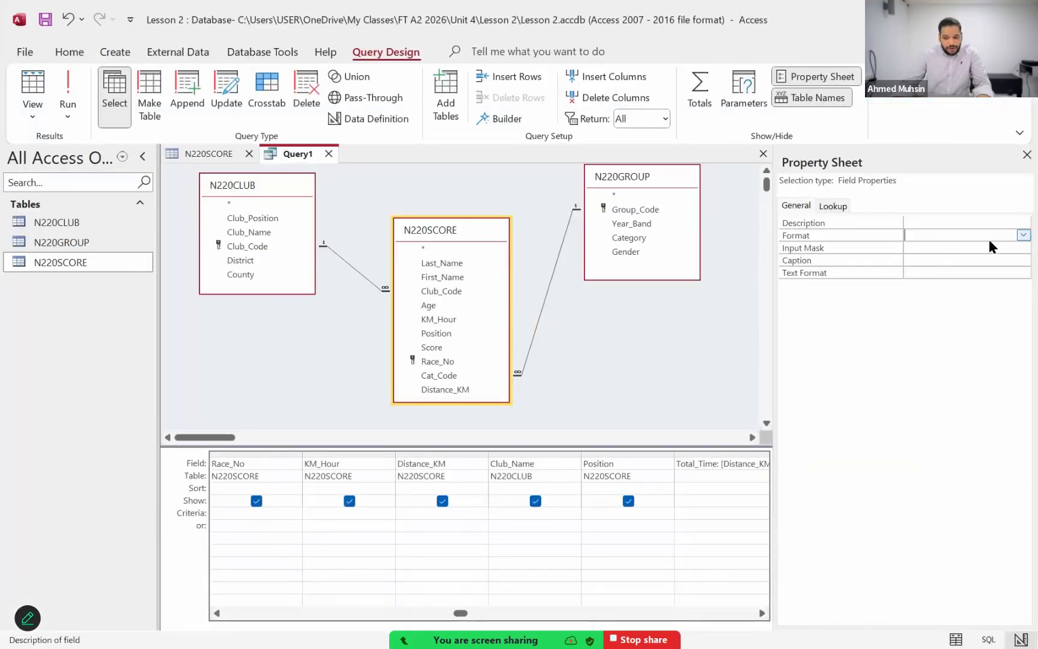
{"action": "left_click", "coordinate": [1023, 235]}
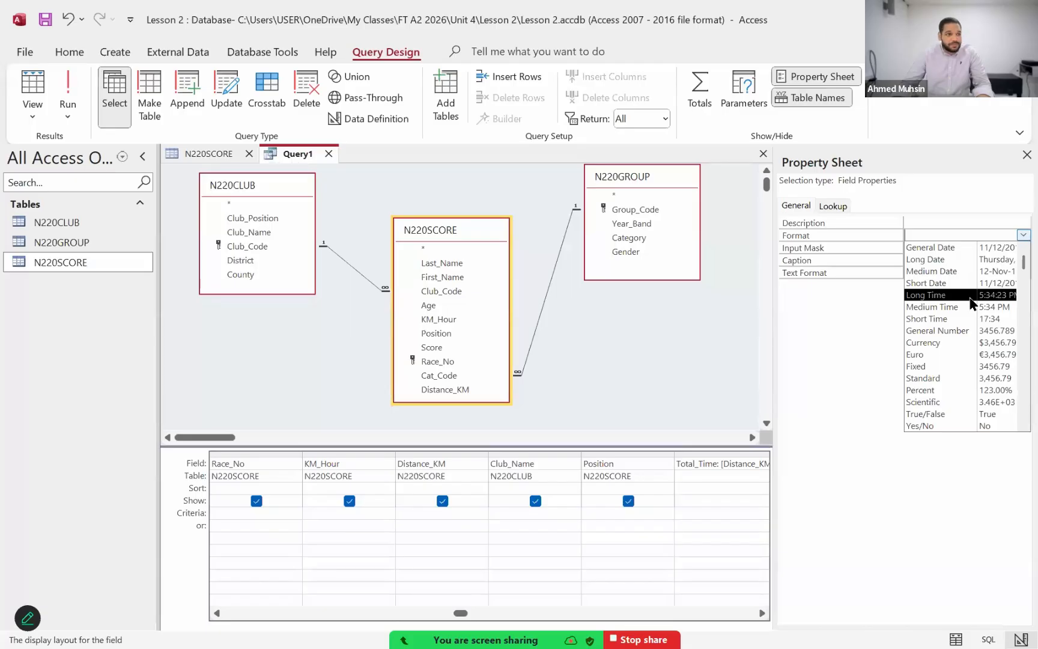
{"action": "left_click", "coordinate": [932, 502]}
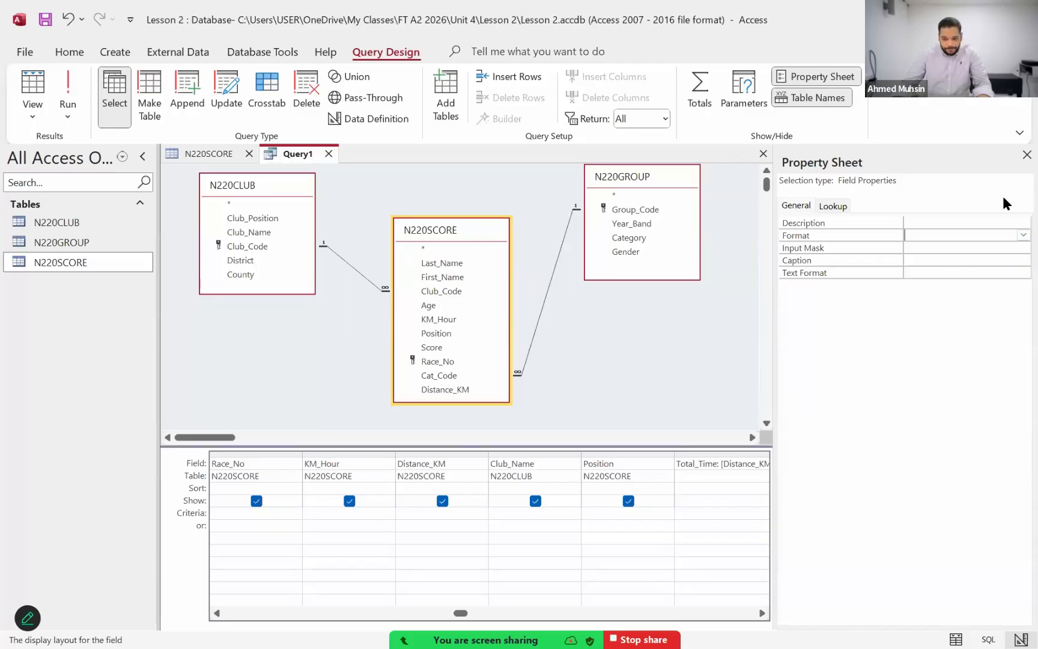
{"action": "left_click", "coordinate": [1027, 155]}
{"action": "left_click", "coordinate": [1028, 155]}
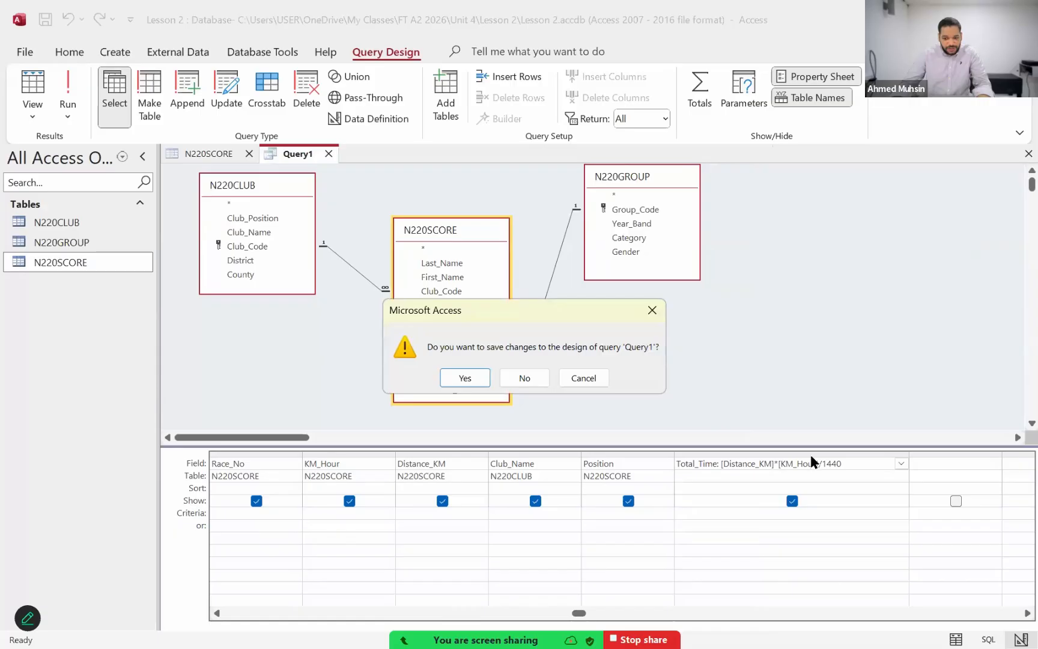
{"action": "left_click", "coordinate": [581, 380]}
Step: Select the Total_Time expression again and reopen its field properties
{"action": "left_click", "coordinate": [725, 477]}
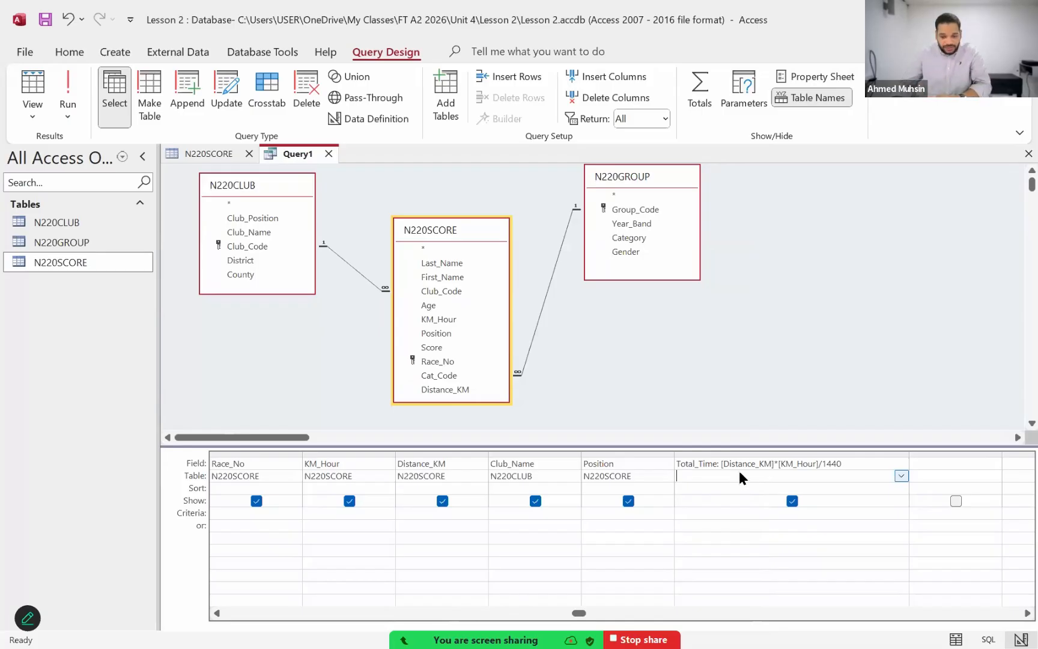
{"action": "left_click", "coordinate": [738, 465]}
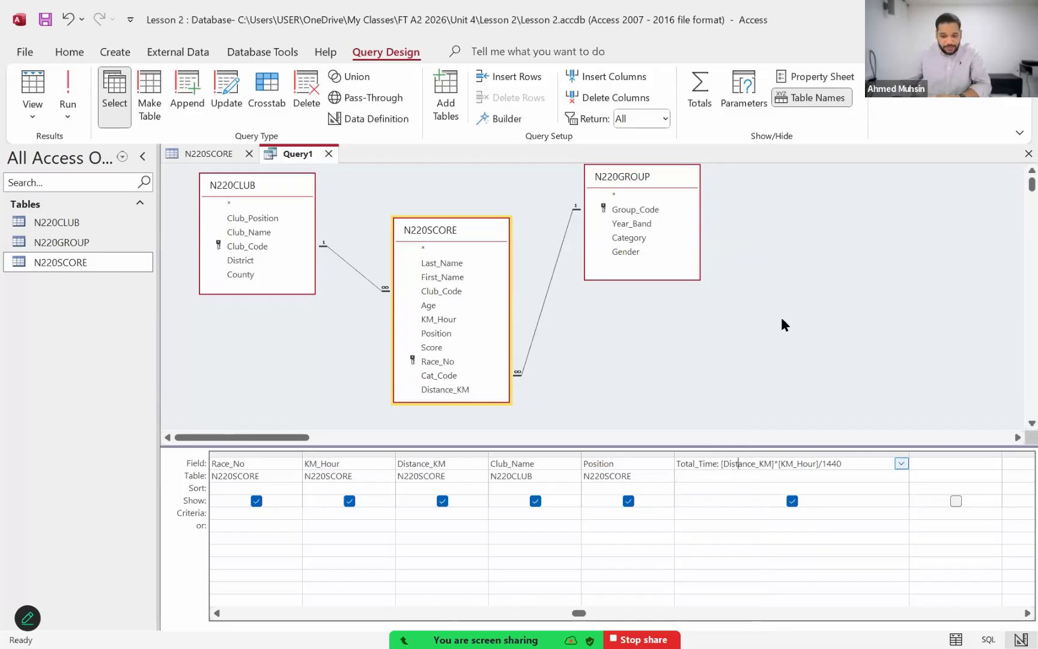
{"action": "left_click", "coordinate": [828, 77]}
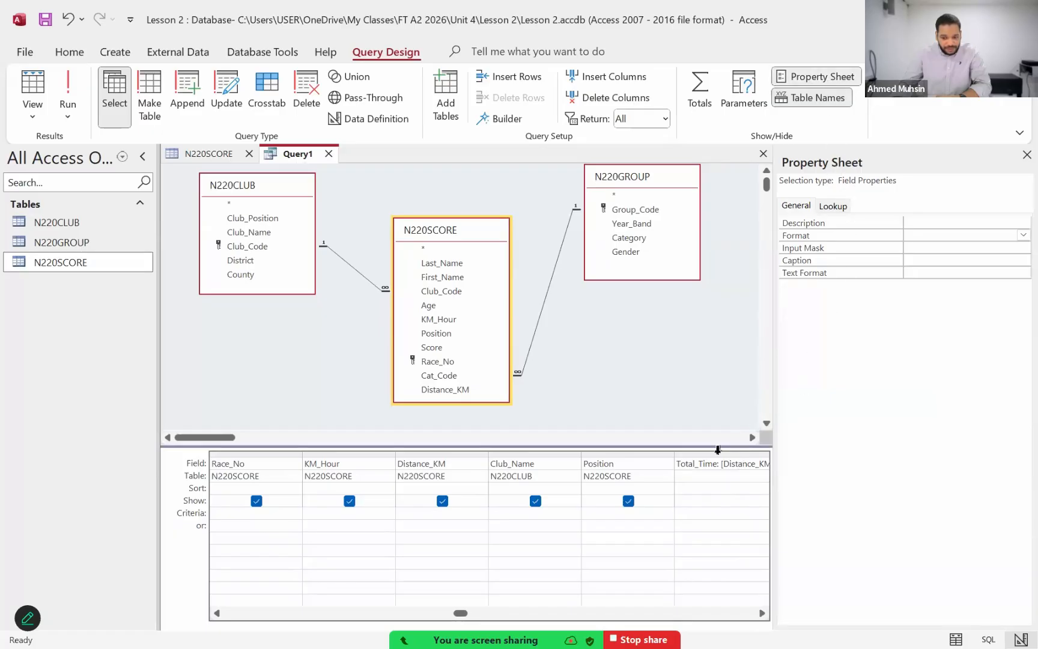
{"action": "left_click", "coordinate": [714, 454]}
{"action": "left_click", "coordinate": [711, 464]}
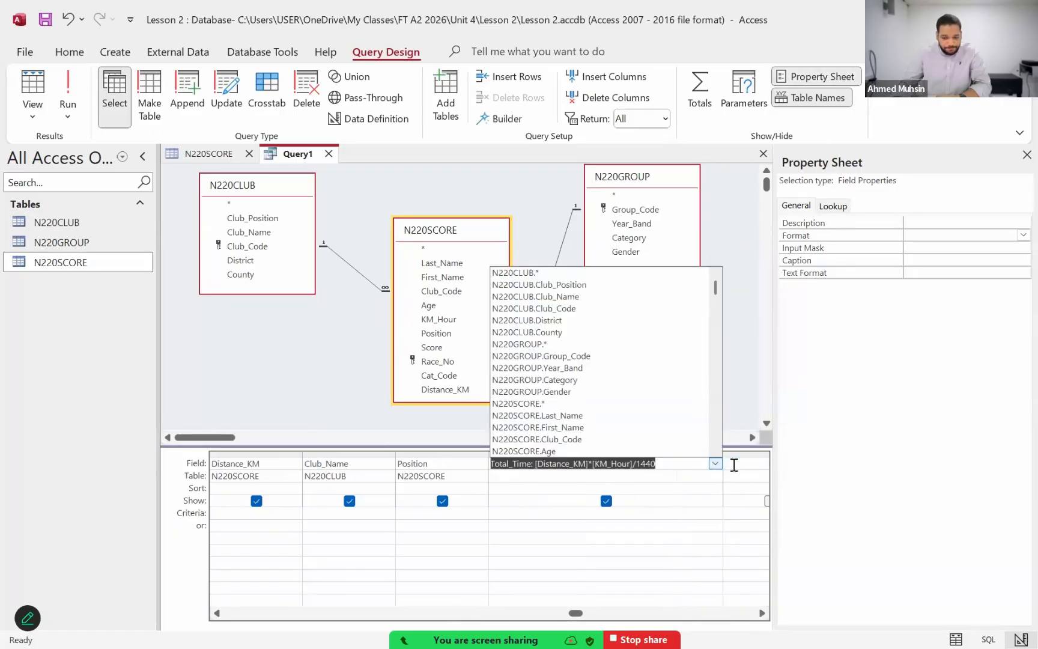
{"action": "left_click", "coordinate": [674, 462]}
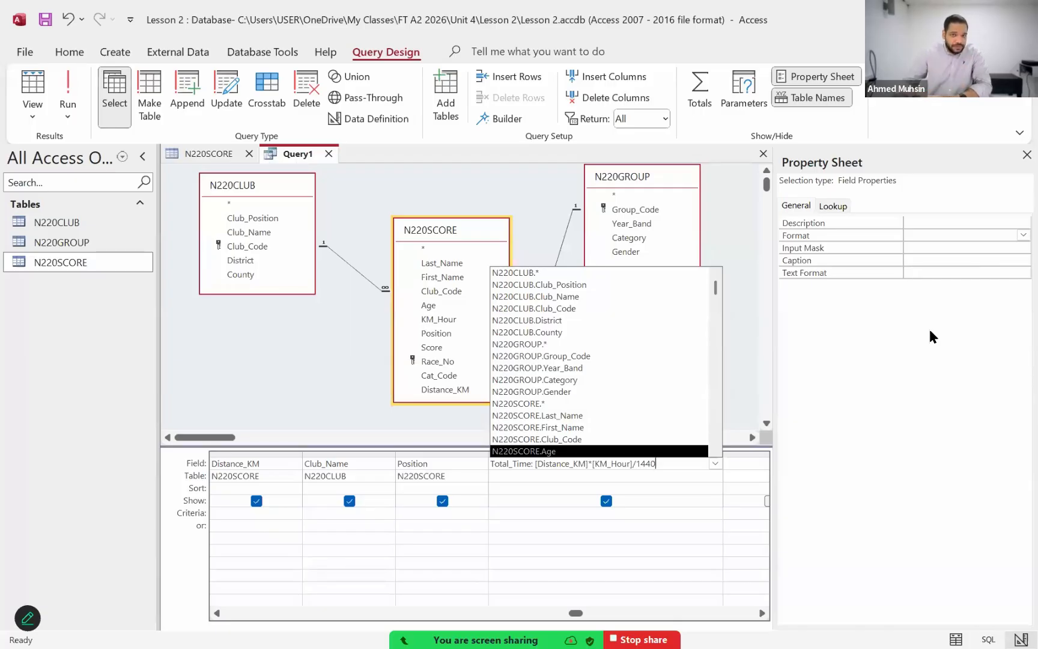
{"action": "left_click", "coordinate": [529, 474]}
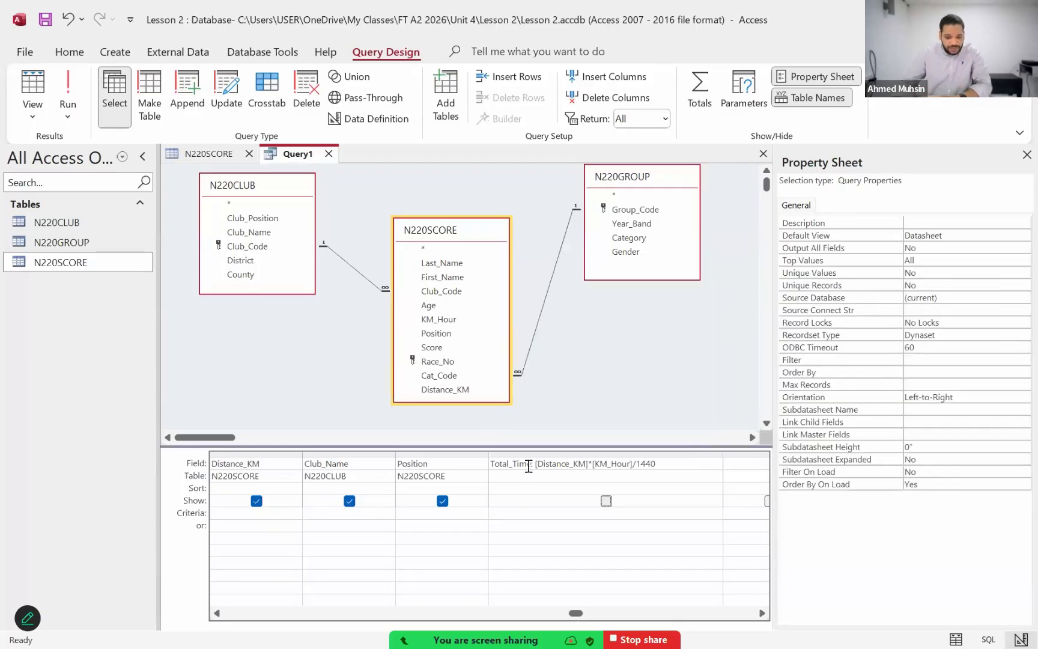
{"action": "left_click", "coordinate": [528, 466]}
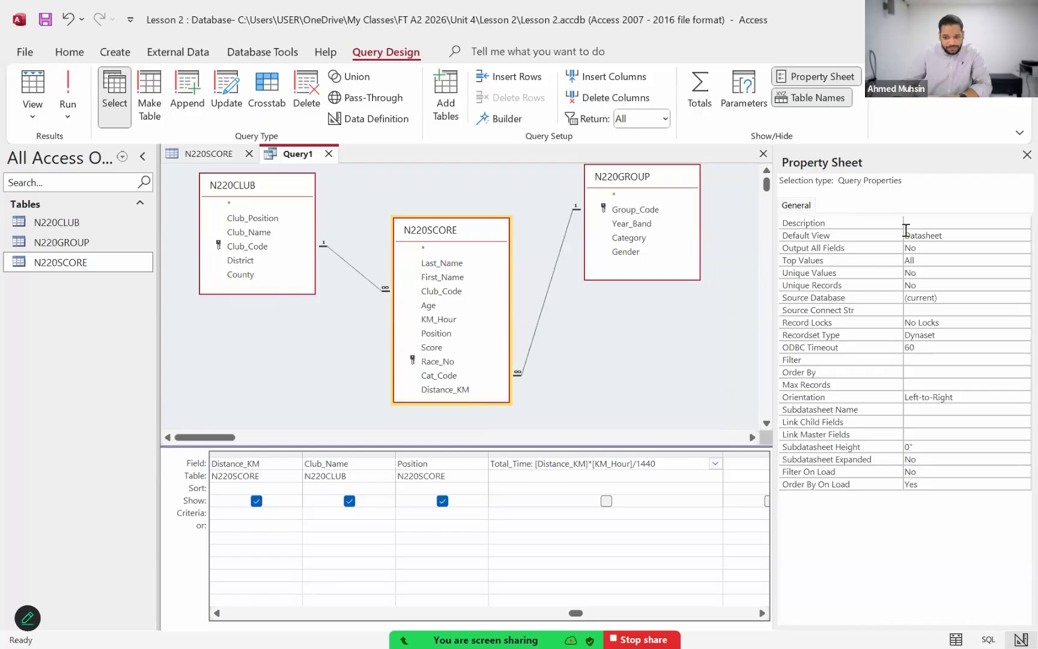
{"action": "left_click", "coordinate": [644, 460]}
{"action": "left_click", "coordinate": [843, 77]}
{"action": "left_click", "coordinate": [843, 77]}
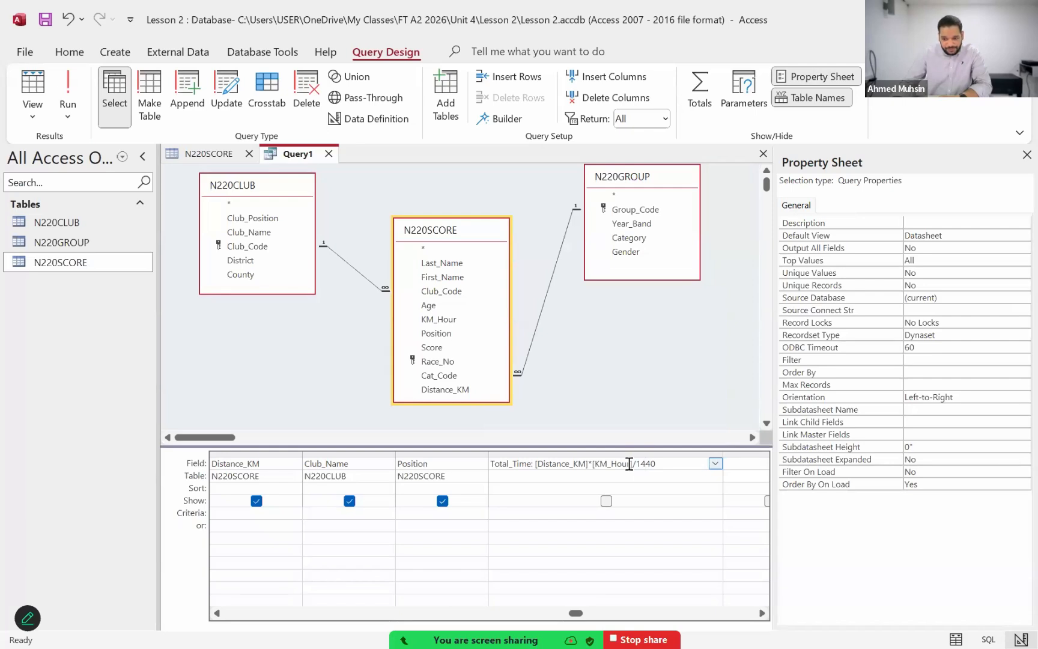
Step: Turn on output for the Total_Time column, set its Format to Long Time, and close the field properties
{"action": "left_click", "coordinate": [606, 500]}
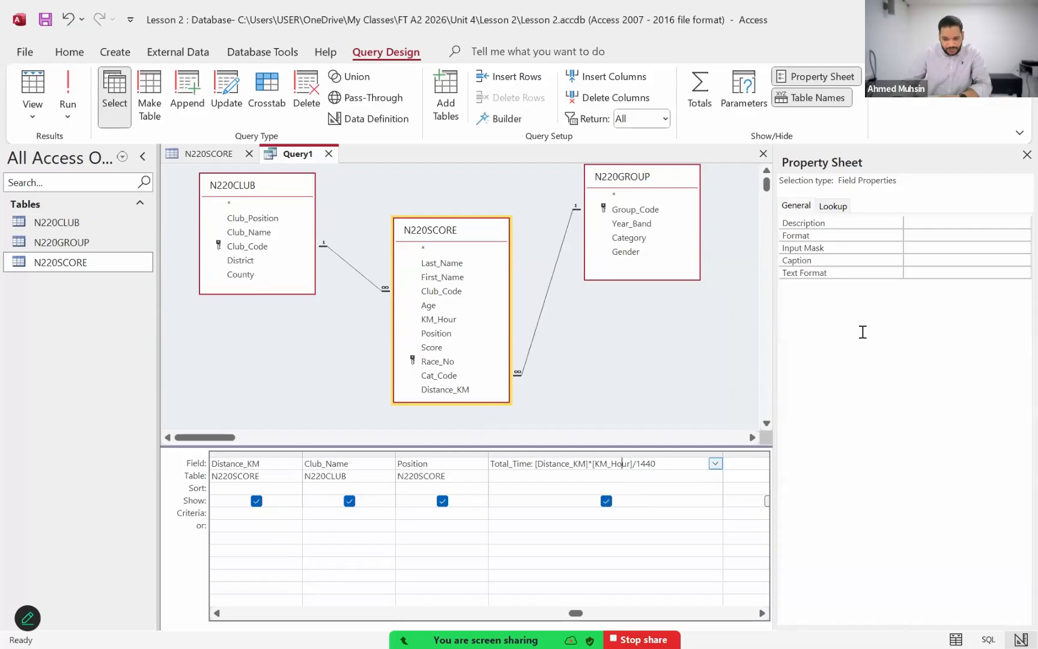
{"action": "left_click", "coordinate": [1004, 233]}
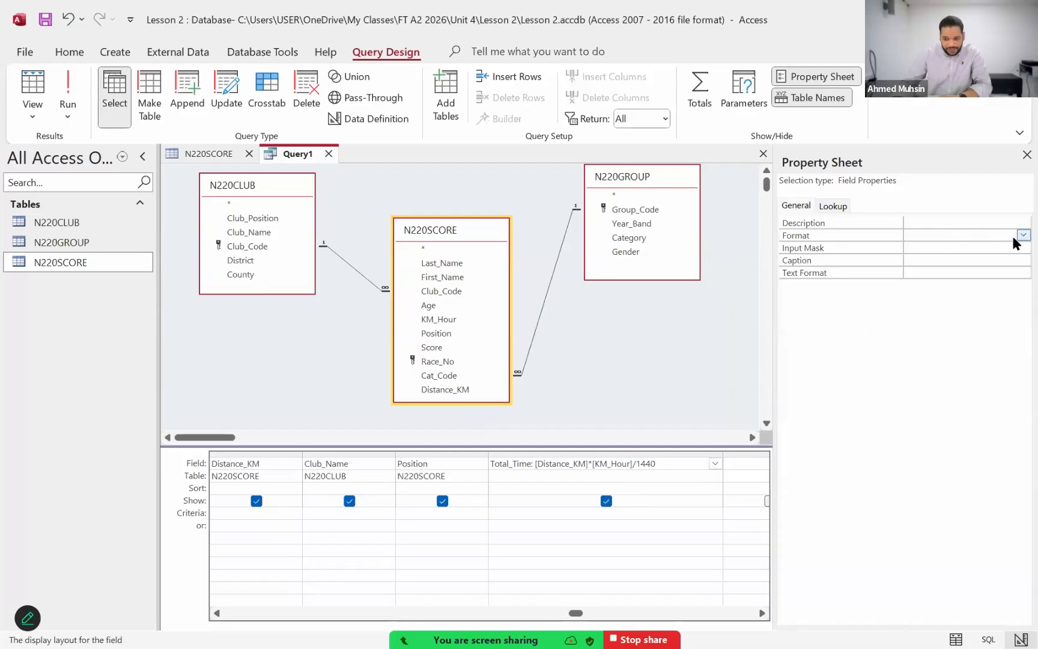
{"action": "left_click", "coordinate": [1023, 235]}
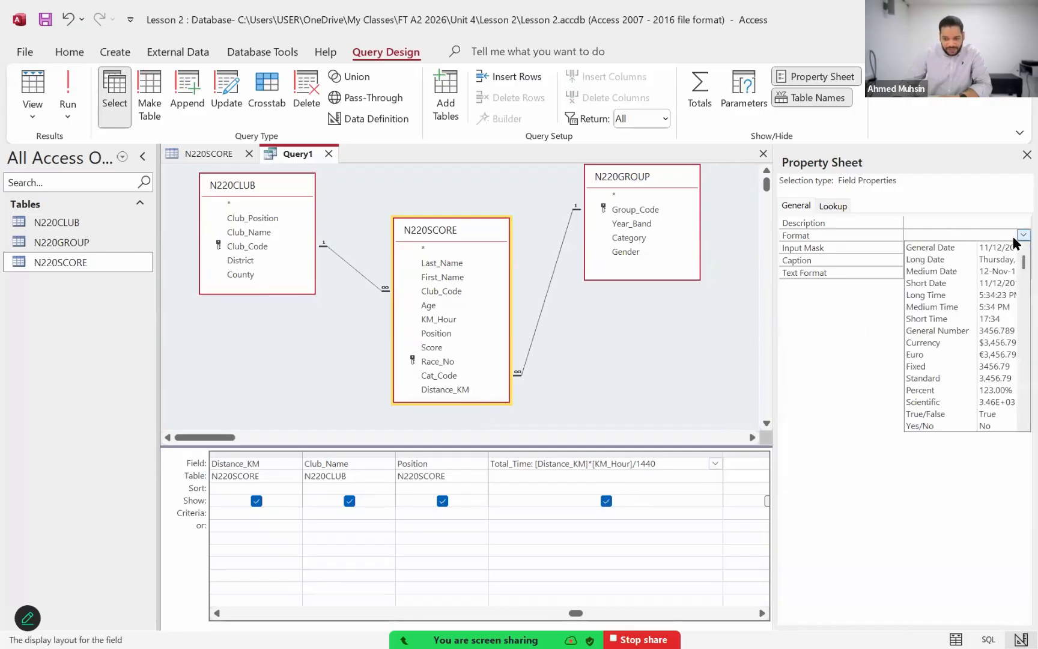
{"action": "left_click", "coordinate": [986, 301]}
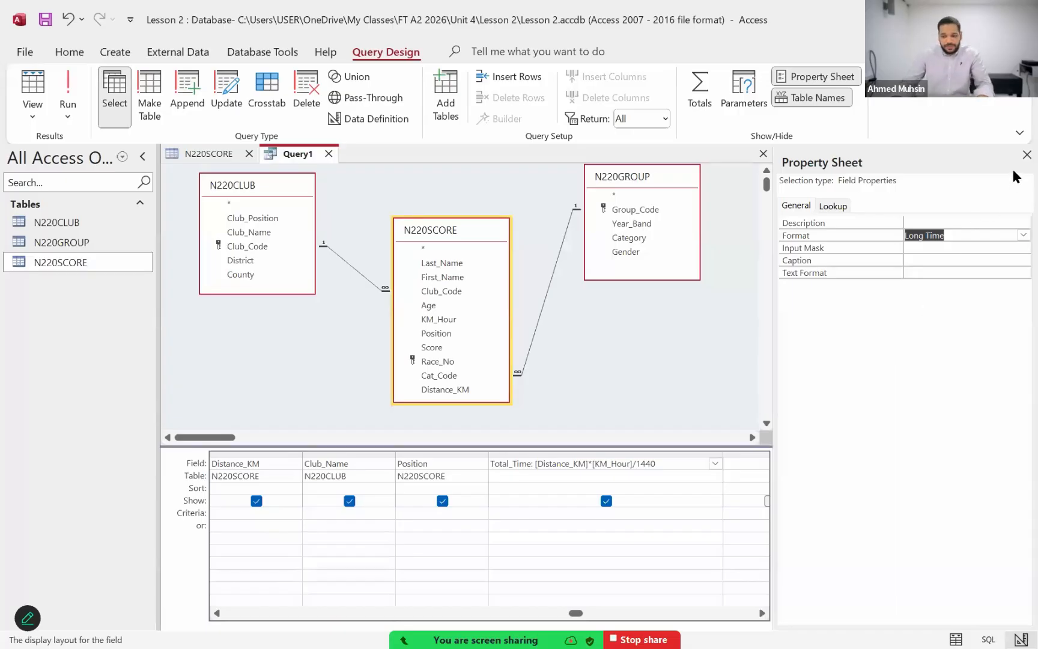
{"action": "left_click", "coordinate": [1026, 155]}
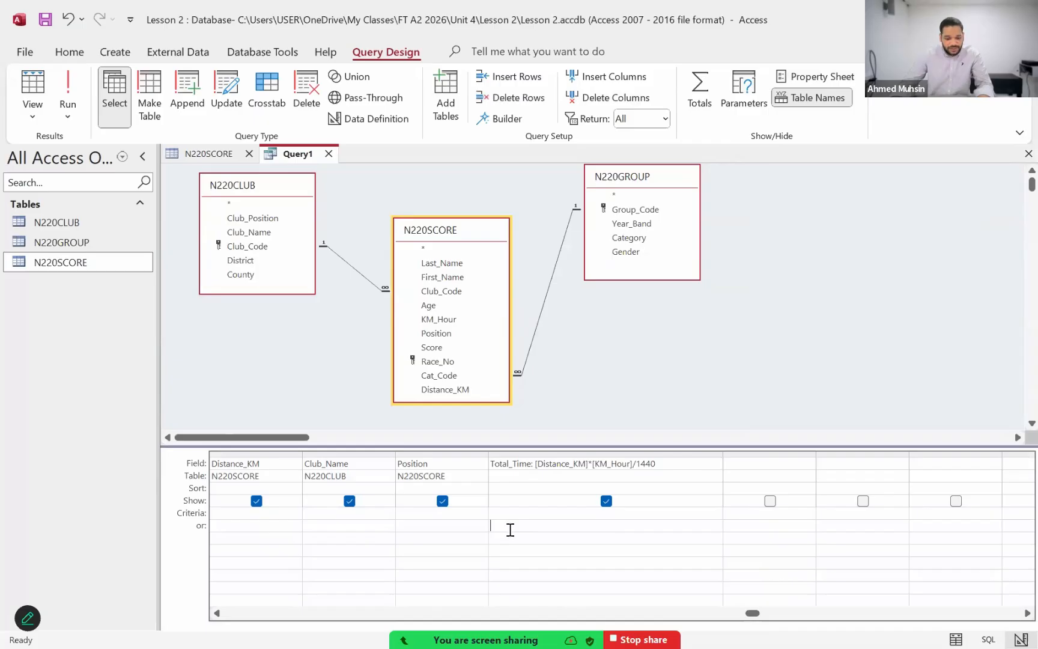
Step: Check the Club_Name selection condition in the Acrobat exam paper, and return to the Access query
{"action": "key", "text": "alt+Tab"}
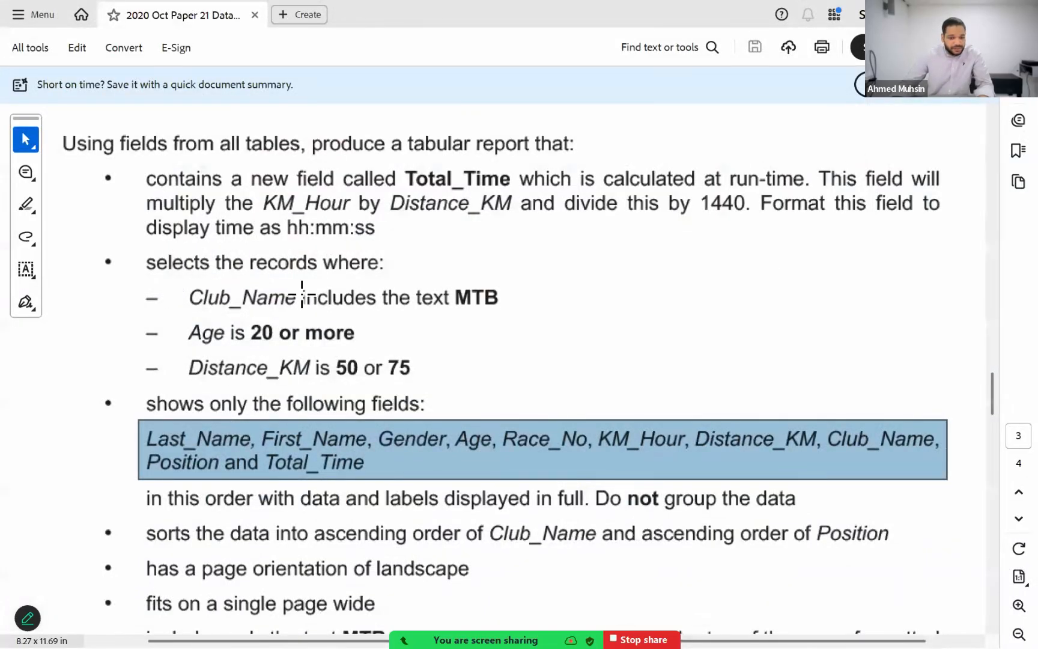
{"action": "left_click_drag", "start_coordinate": [181, 279], "coordinate": [508, 315]}
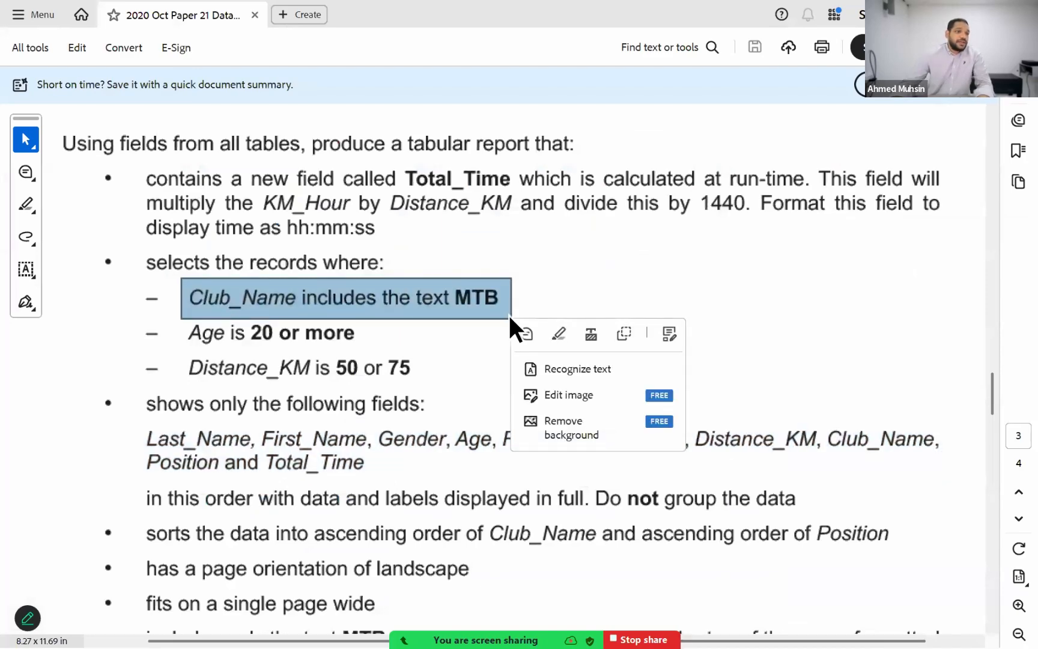
{"action": "key", "text": "alt+Tab"}
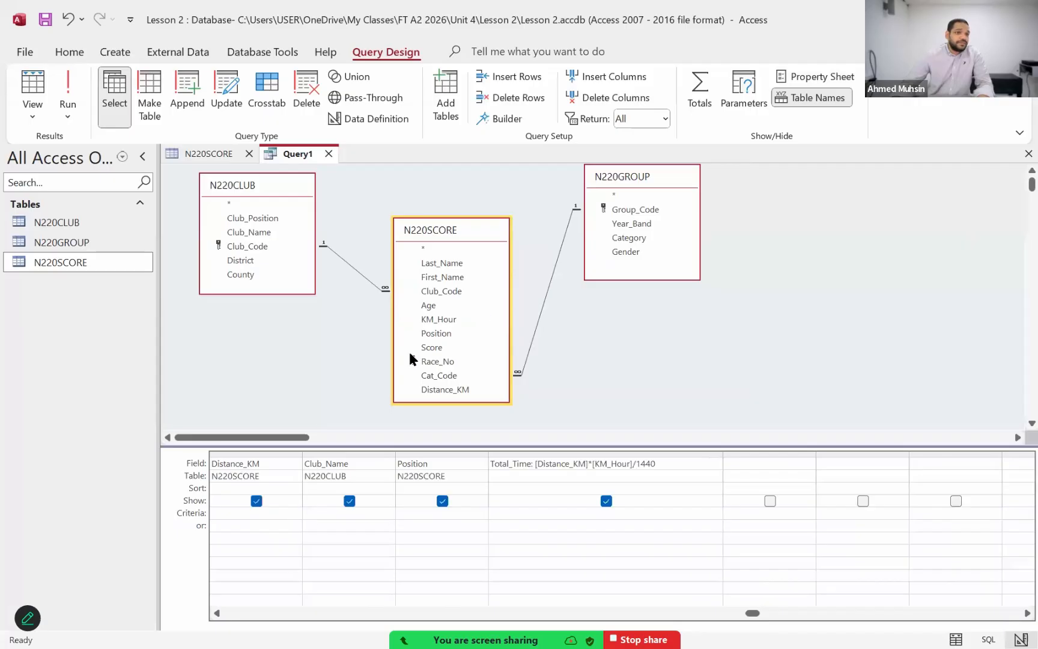
Step: Enter "*MTB*" in the or row of the Club_Name column in the query grid
{"action": "left_click_drag", "start_coordinate": [215, 613], "coordinate": [216, 613]}
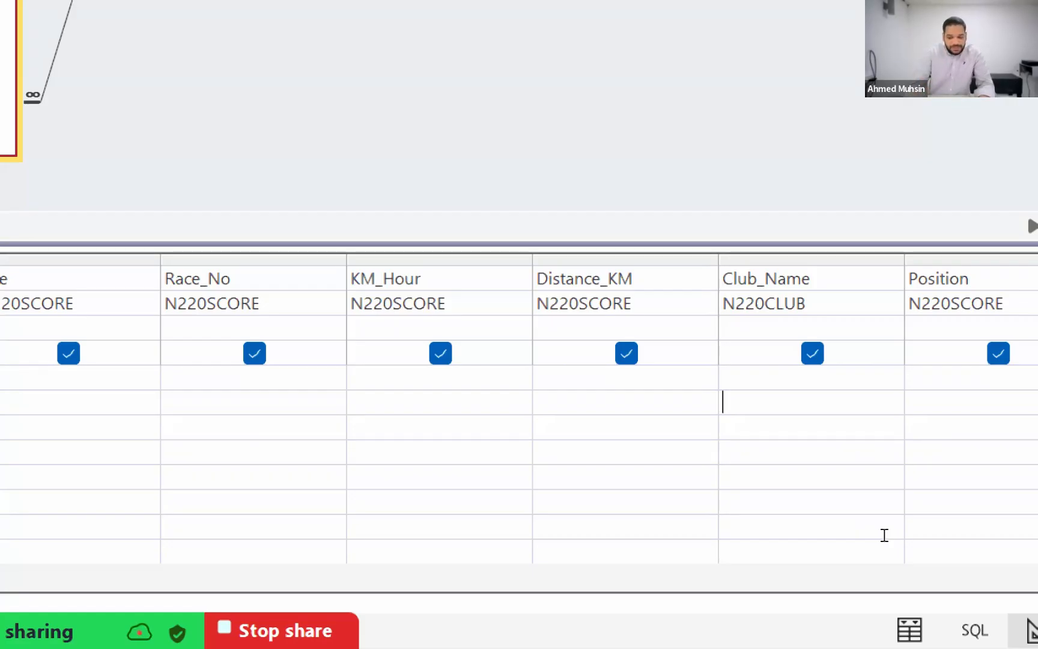
{"action": "type", "text": "\"\""}
{"action": "key", "text": "Left"}
{"action": "type", "text": "M"}
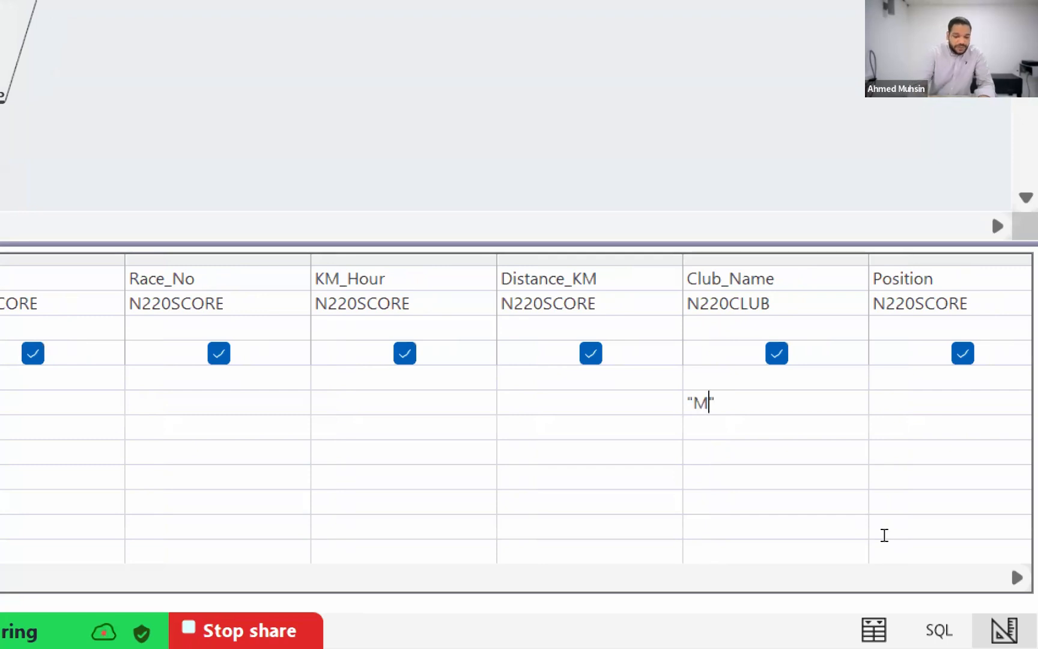
{"action": "type", "text": "TB"}
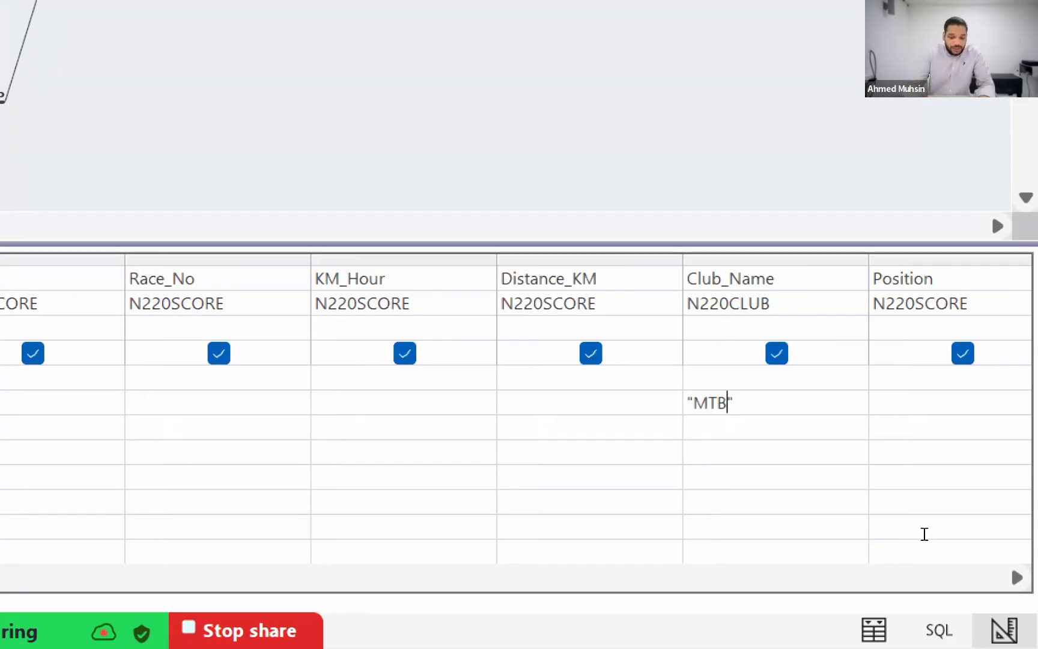
{"action": "type", "text": "*"}
{"action": "key", "text": "Left"}
{"action": "key", "text": "Left"}
{"action": "key", "text": "Left"}
{"action": "key", "text": "Left"}
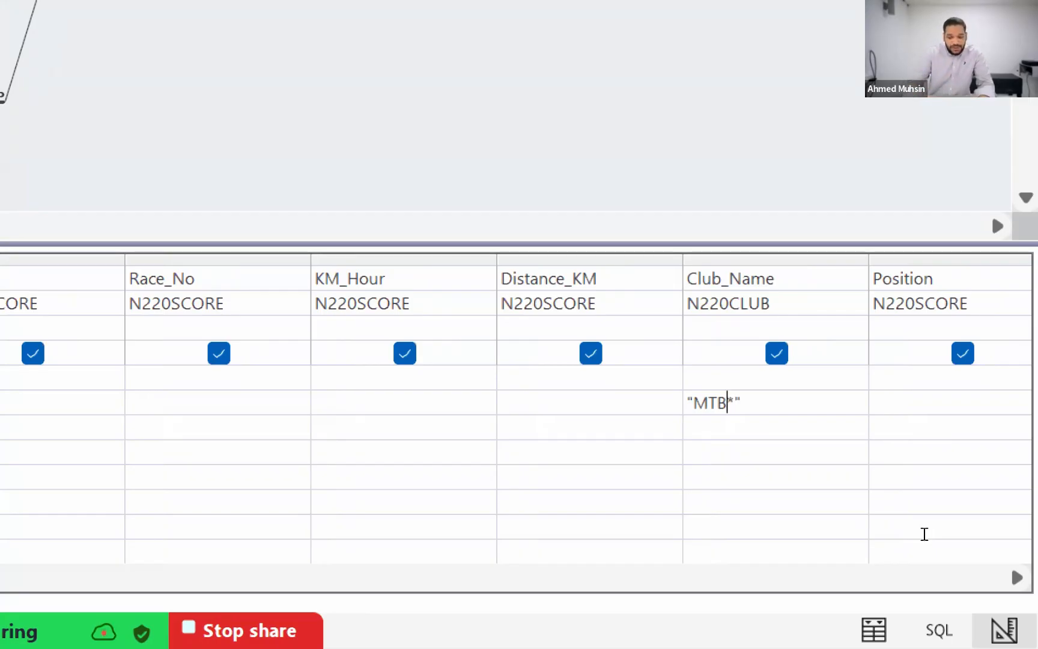
{"action": "type", "text": "*"}
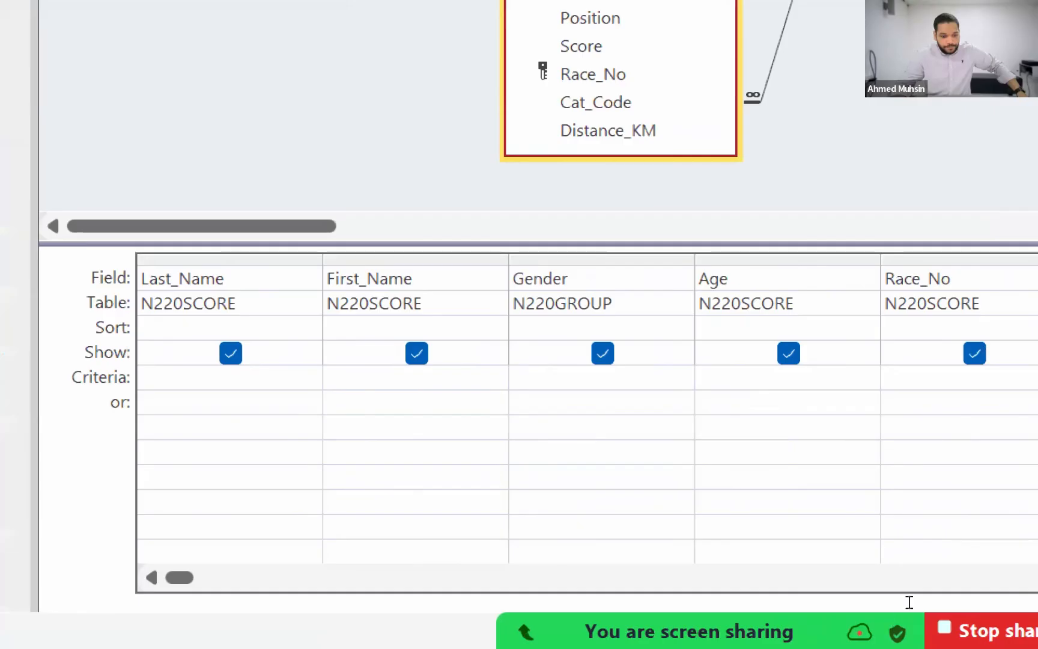
Step: Move the "*MTB*" condition from the or row to the Criteria row of the Club_Name column
{"action": "key", "text": "End"}
{"action": "key", "text": "shift+Home"}
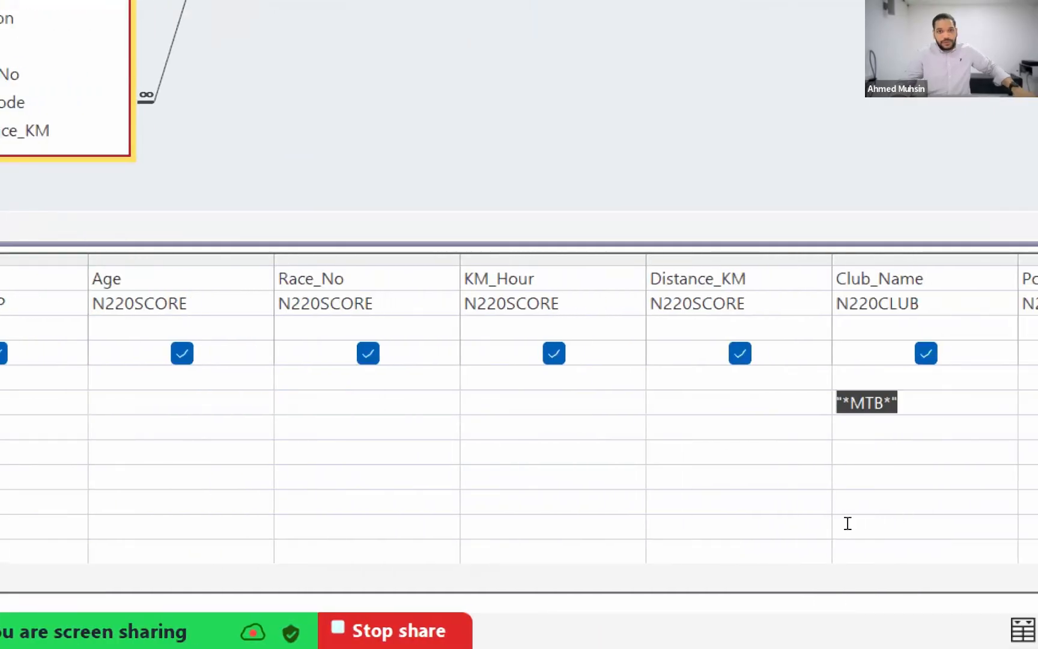
{"action": "key", "text": "ctrl+x"}
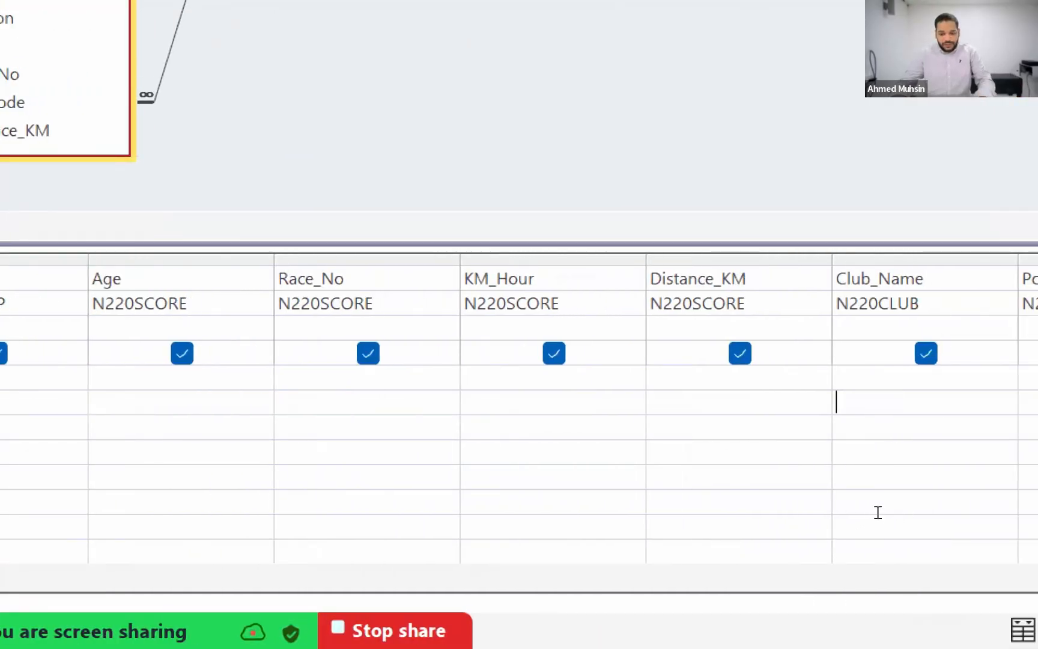
{"action": "key", "text": "Up"}
{"action": "key", "text": "ctrl+v"}
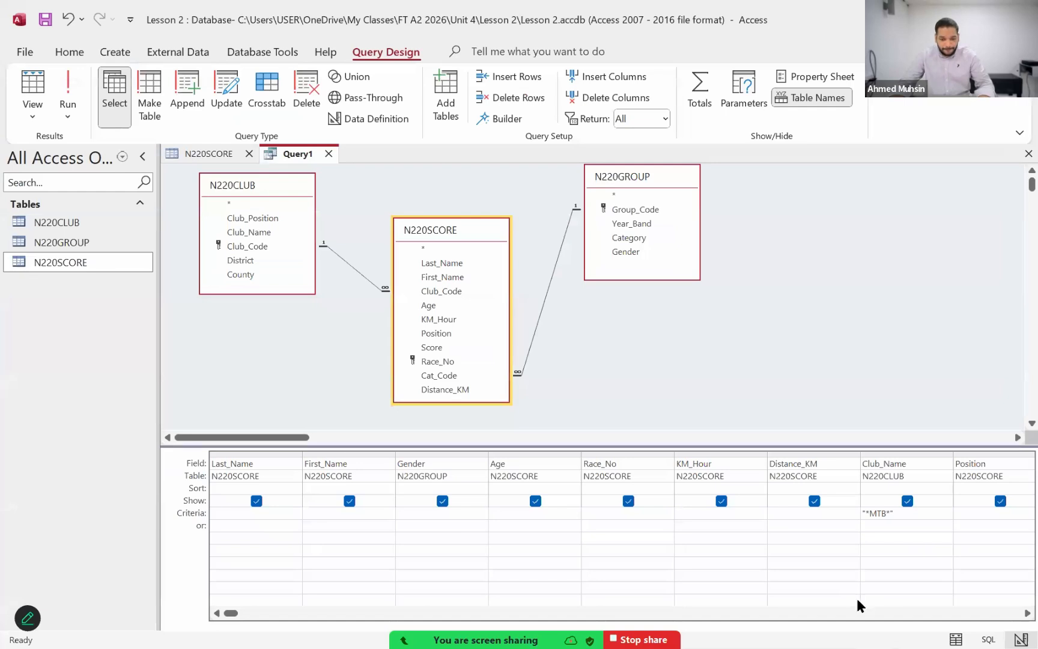
Step: Review the format choices in the Total_Time field properties, keep Long Time, and close the properties
{"action": "left_click", "coordinate": [523, 526]}
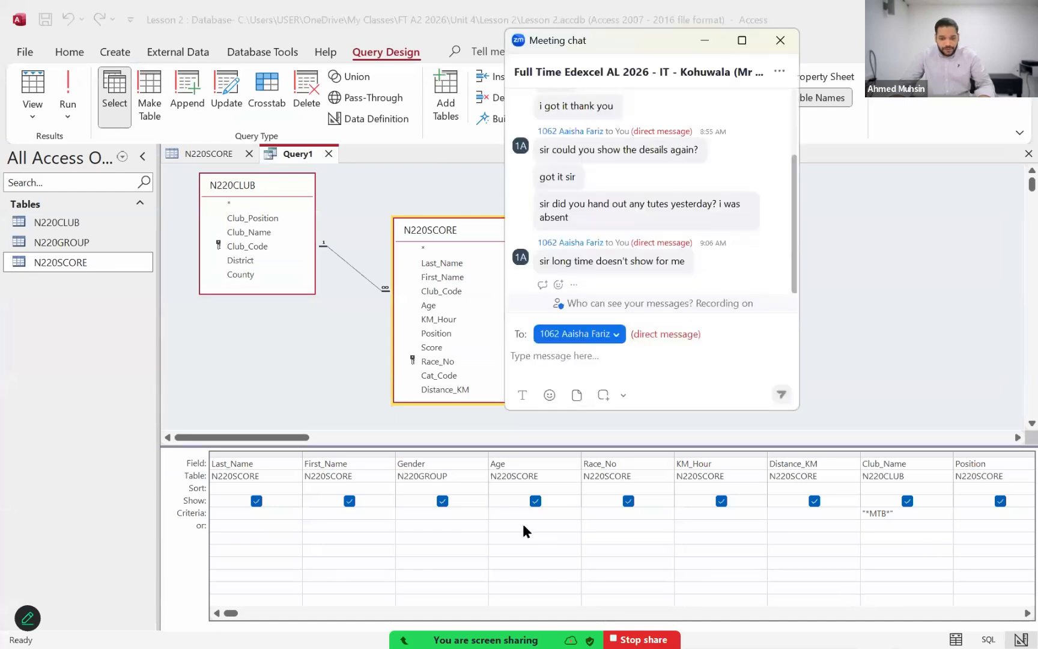
{"action": "left_click", "coordinate": [1015, 613]}
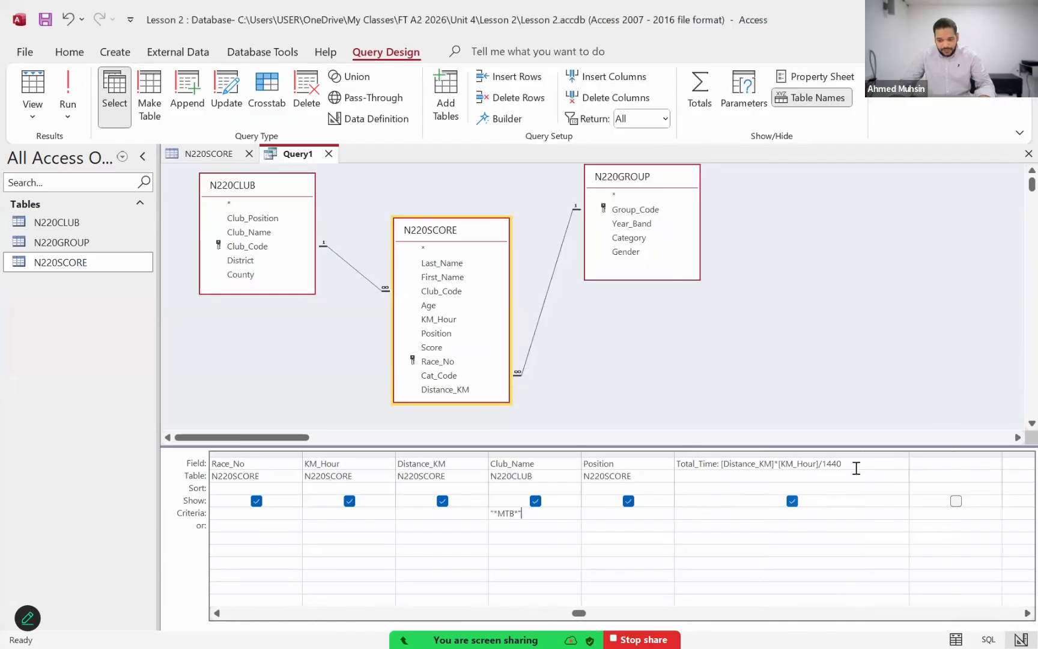
{"action": "left_click", "coordinate": [857, 467]}
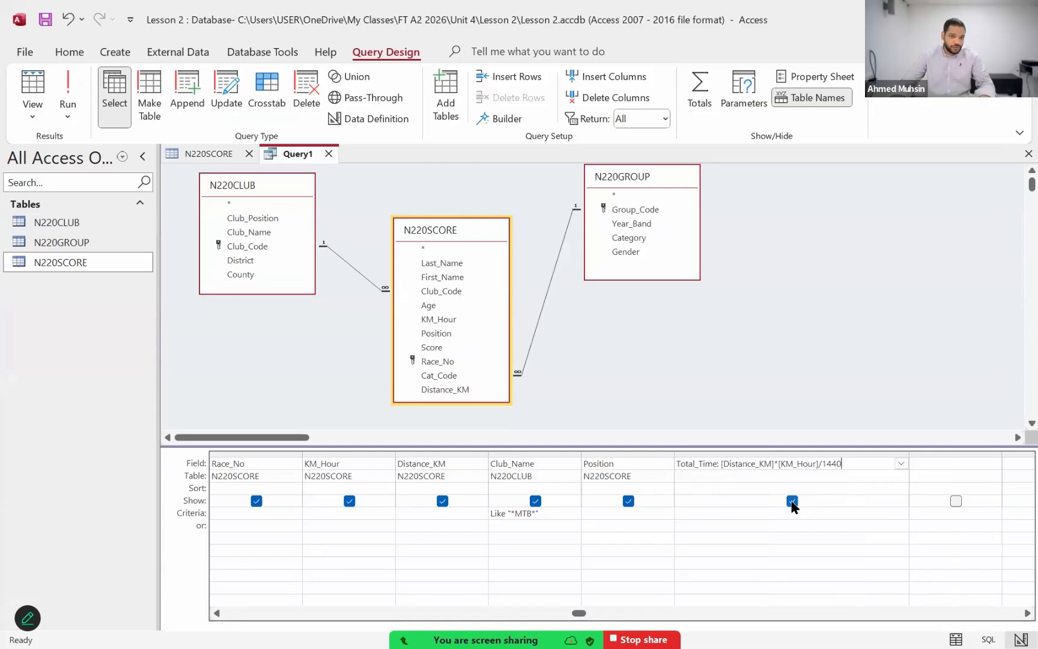
{"action": "left_click", "coordinate": [840, 81]}
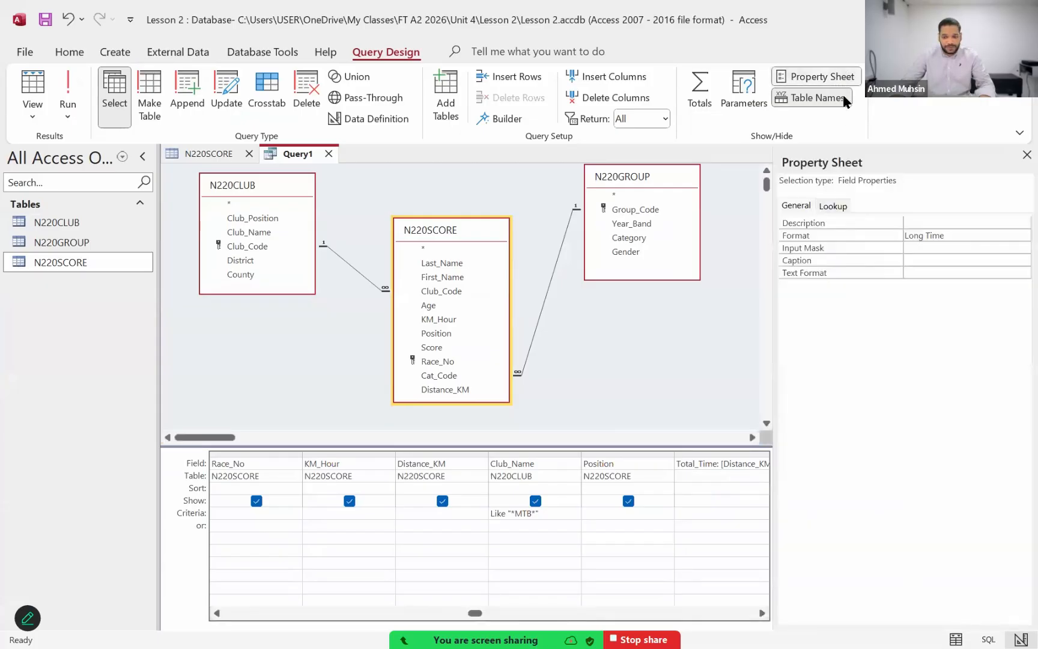
{"action": "left_click", "coordinate": [992, 236]}
{"action": "left_click", "coordinate": [1023, 236]}
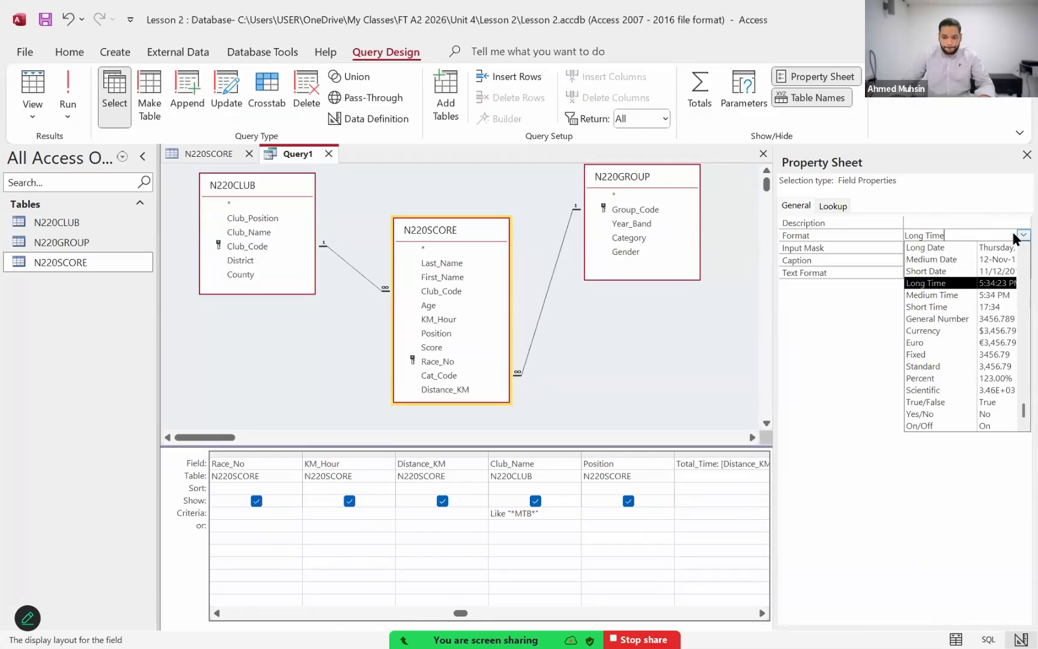
{"action": "left_click", "coordinate": [697, 475]}
{"action": "left_click", "coordinate": [650, 508]}
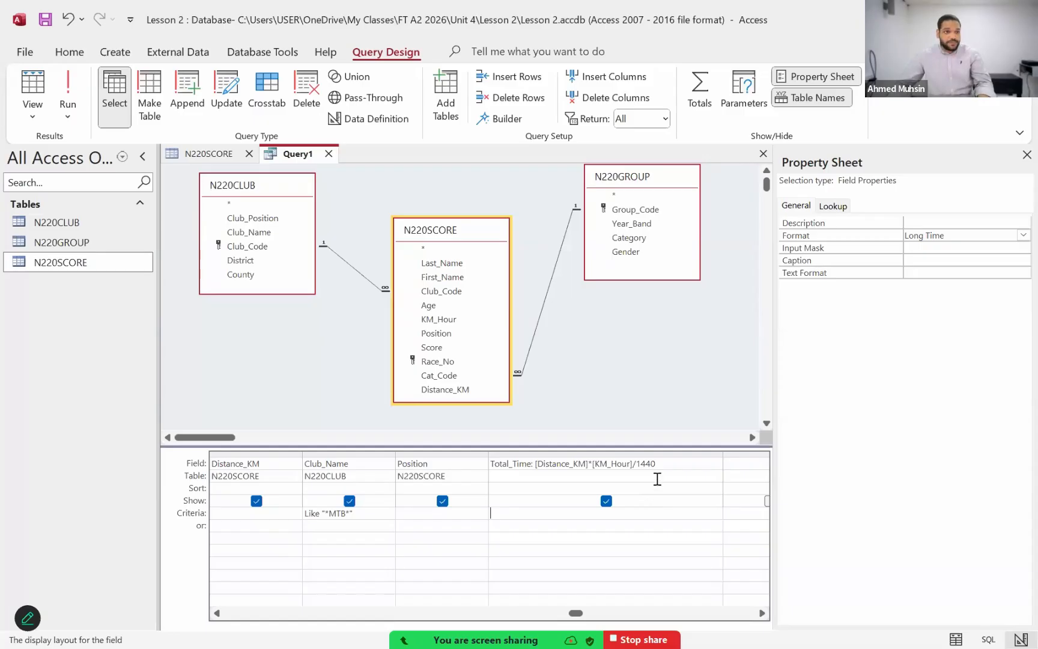
{"action": "left_click", "coordinate": [1026, 156]}
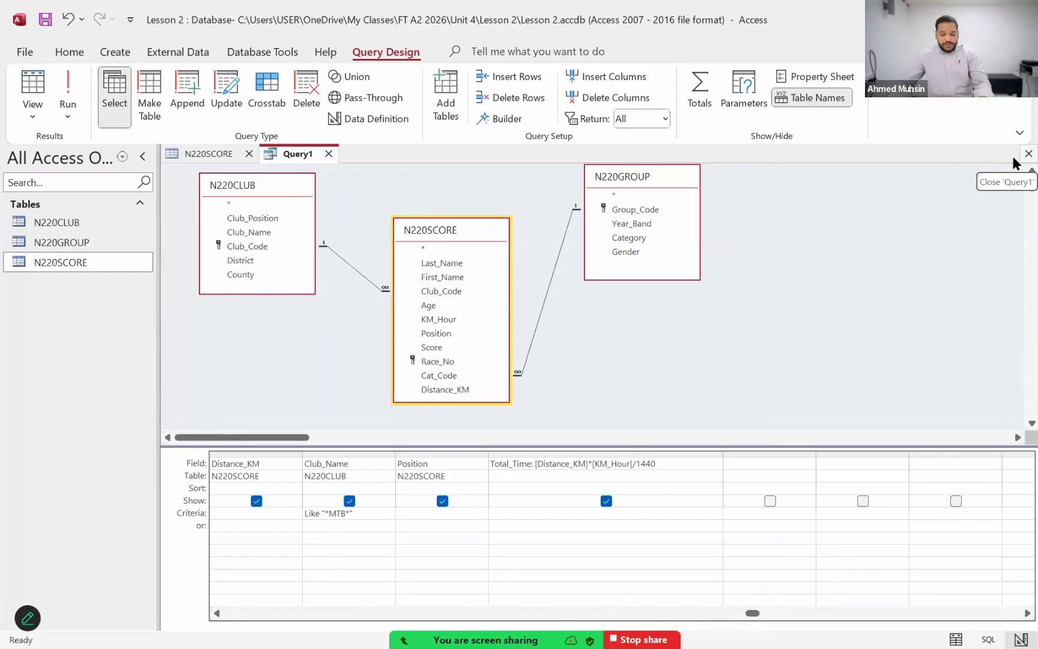
Step: Check the Age selection condition in the Acrobat exam paper, and return to the Access query
{"action": "key", "text": "alt+Tab"}
{"action": "key", "text": "alt+Tab"}
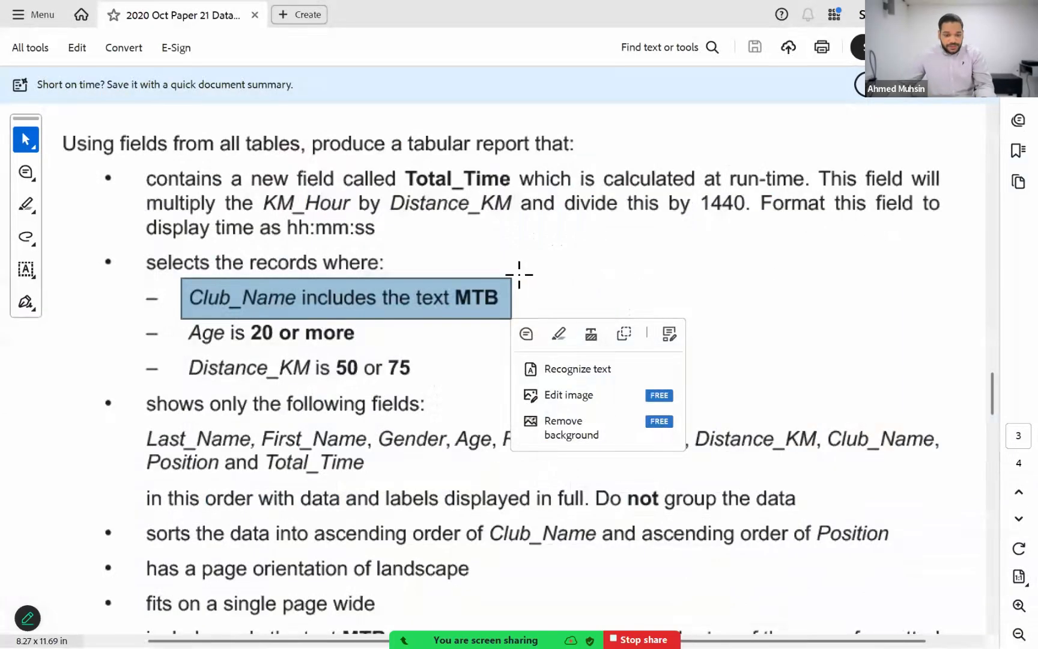
{"action": "left_click_drag", "start_coordinate": [239, 329], "coordinate": [371, 350]}
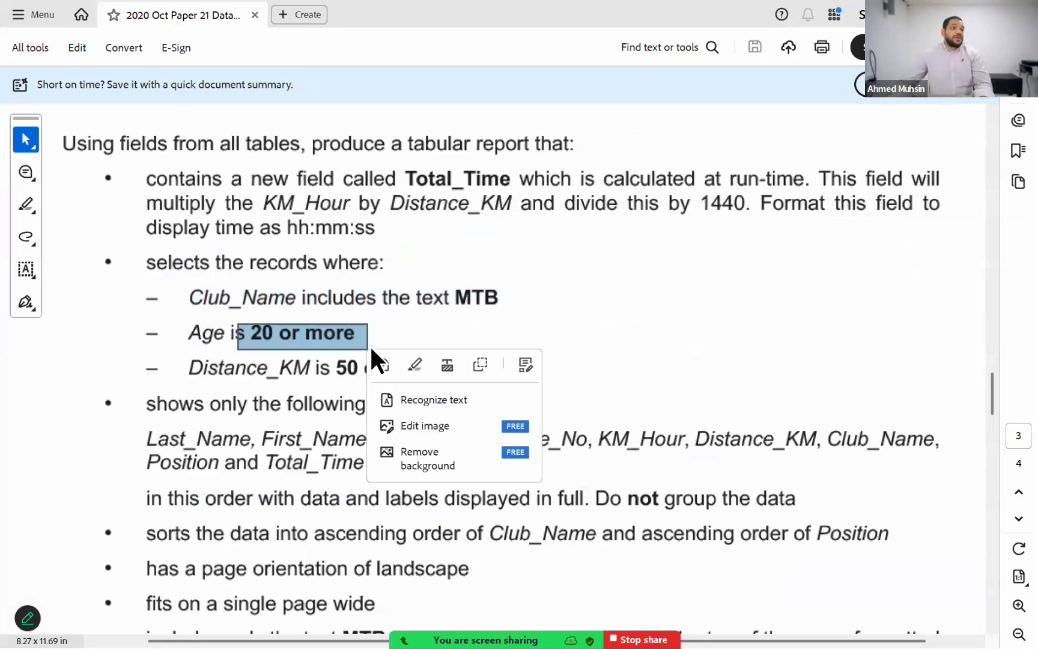
{"action": "key", "text": "alt+Tab"}
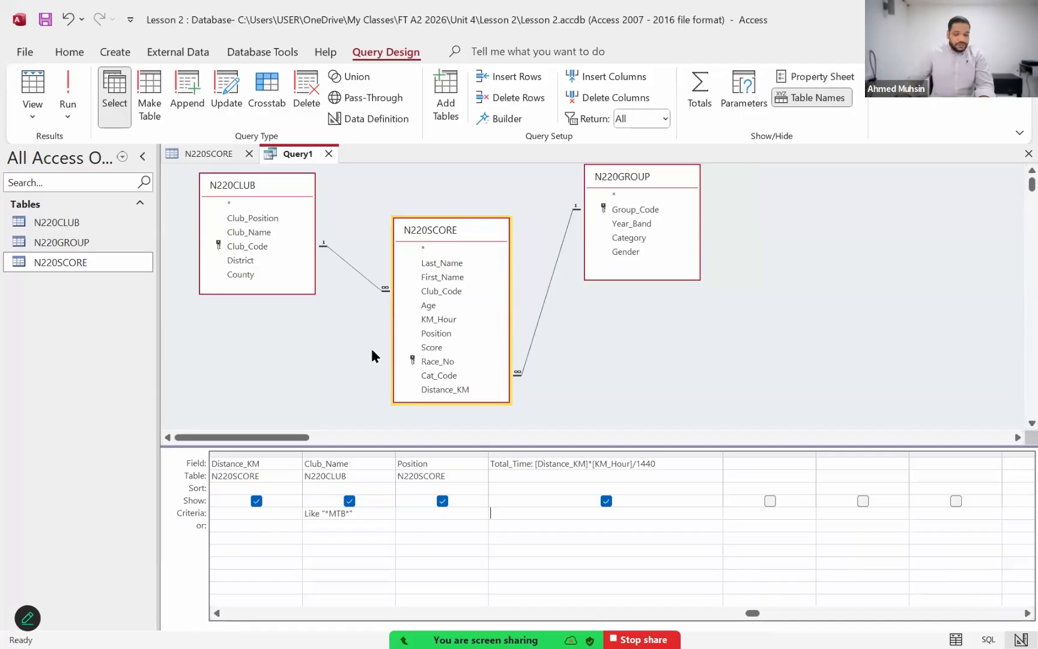
Step: Set the Criteria of the Age column to >=20
{"action": "left_click", "coordinate": [217, 613]}
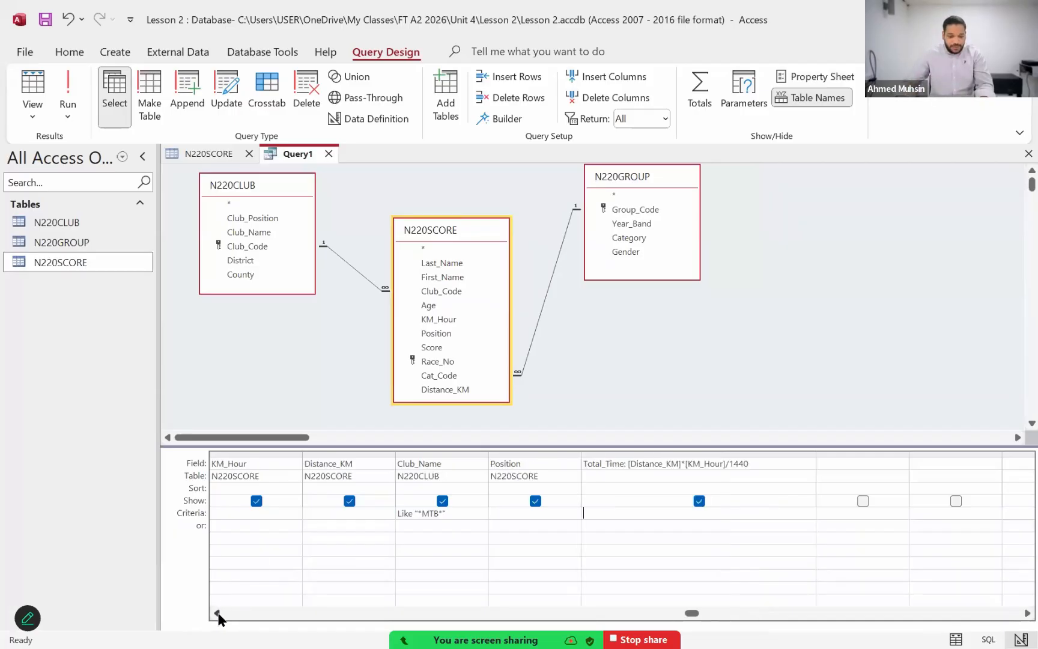
{"action": "left_click", "coordinate": [218, 613]}
{"action": "double_click", "coordinate": [218, 614]}
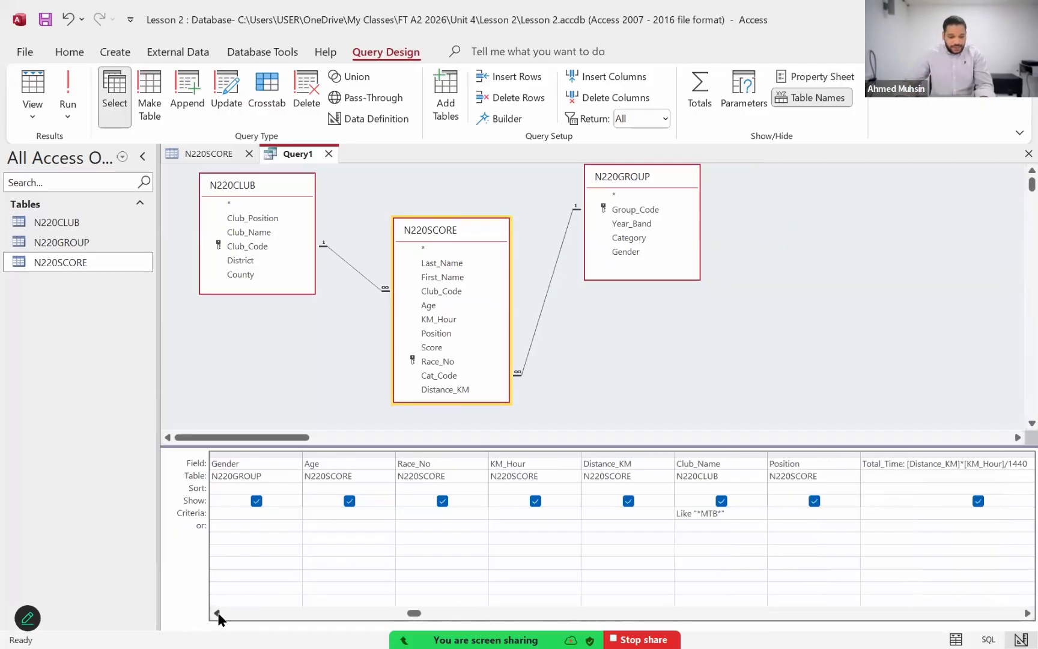
{"action": "left_click", "coordinate": [315, 515]}
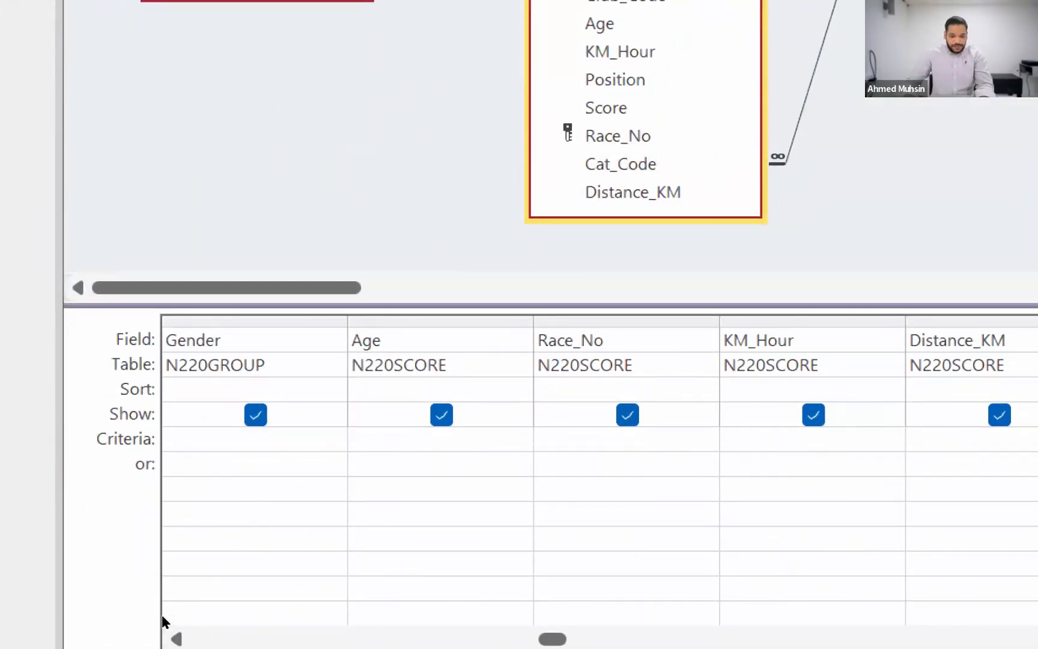
{"action": "type", "text": ">=20"}
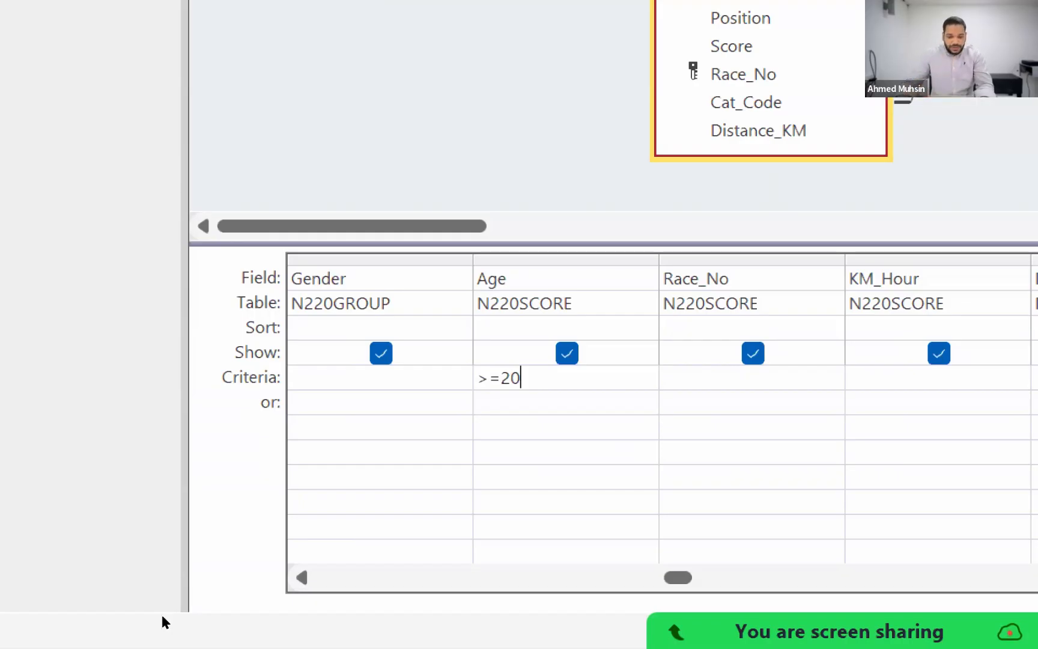
{"action": "key", "text": "super+minus"}
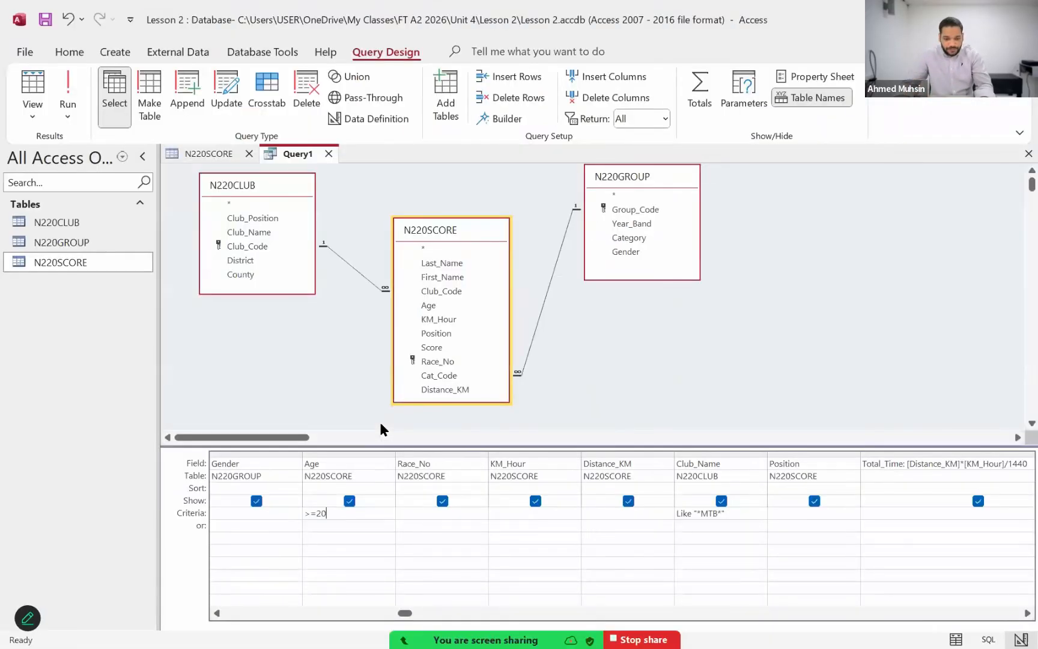
Step: Check the Distance_KM selection condition in the Acrobat exam paper, and return to the Access query
{"action": "key", "text": "alt+Tab"}
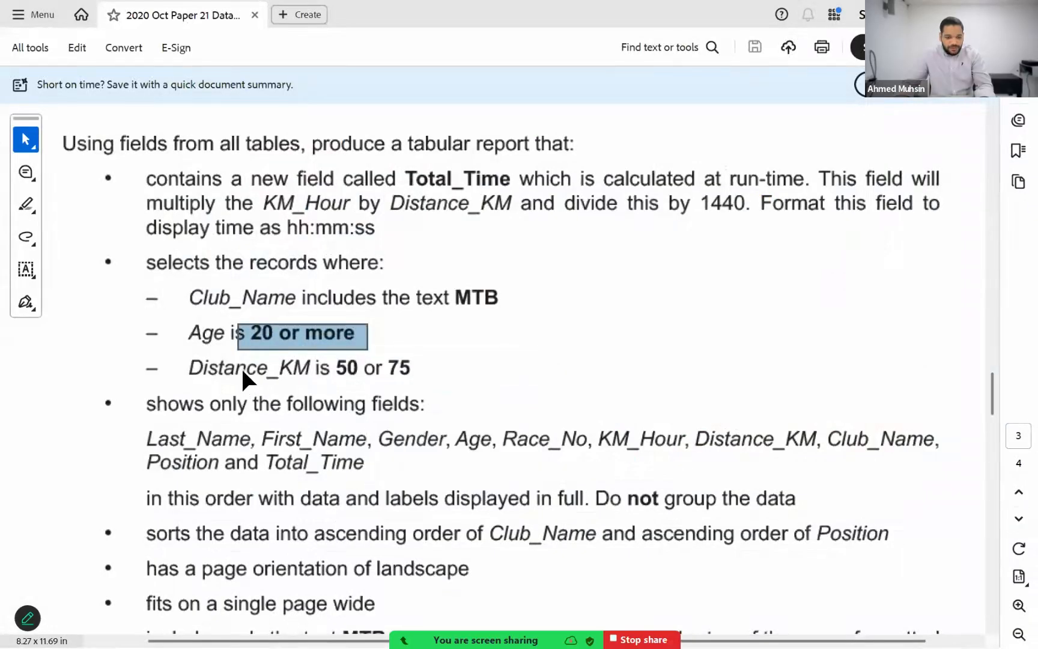
{"action": "left_click", "coordinate": [294, 376]}
{"action": "left_click", "coordinate": [292, 358]}
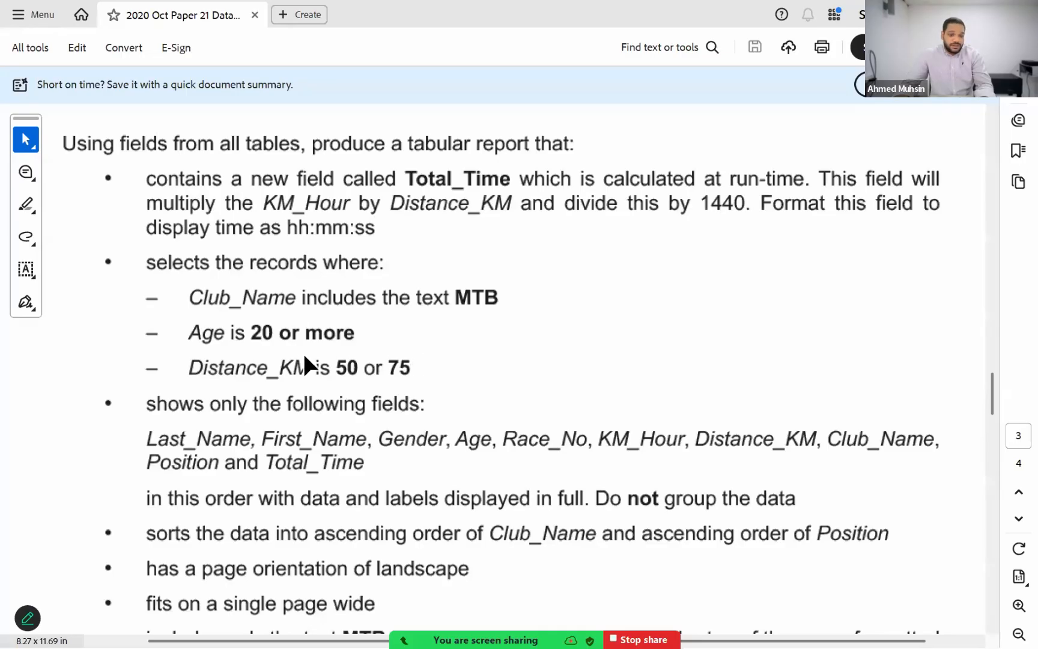
{"action": "left_click_drag", "start_coordinate": [289, 351], "coordinate": [433, 389]}
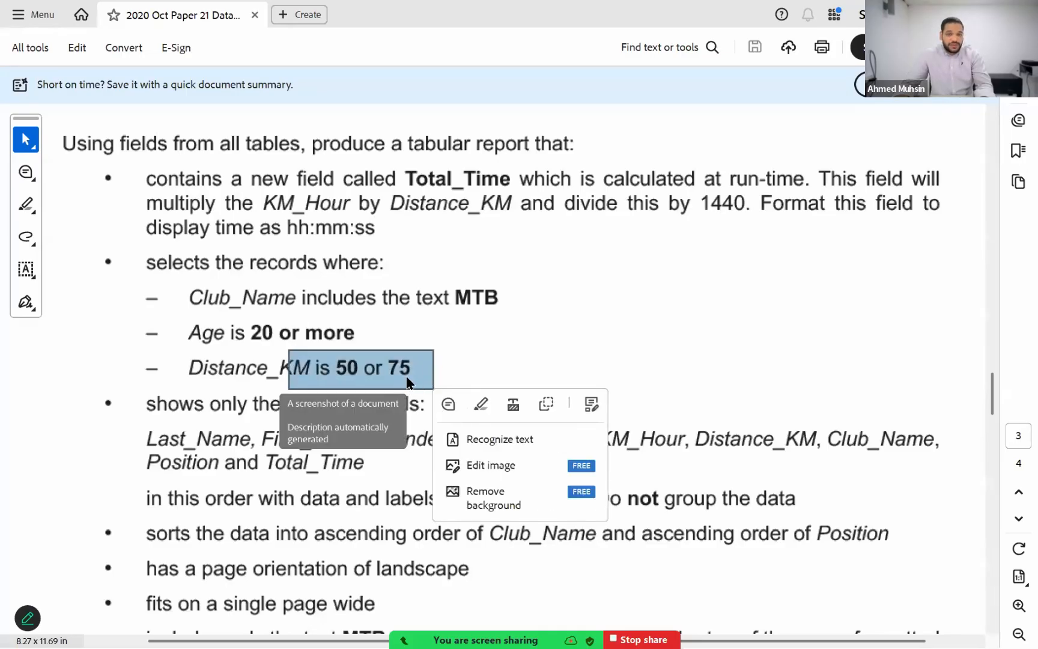
{"action": "key", "text": "alt+Tab"}
Step: Set the Criteria of the Distance_KM column to 50 Or 75, and select the entered condition
{"action": "left_click", "coordinate": [594, 515]}
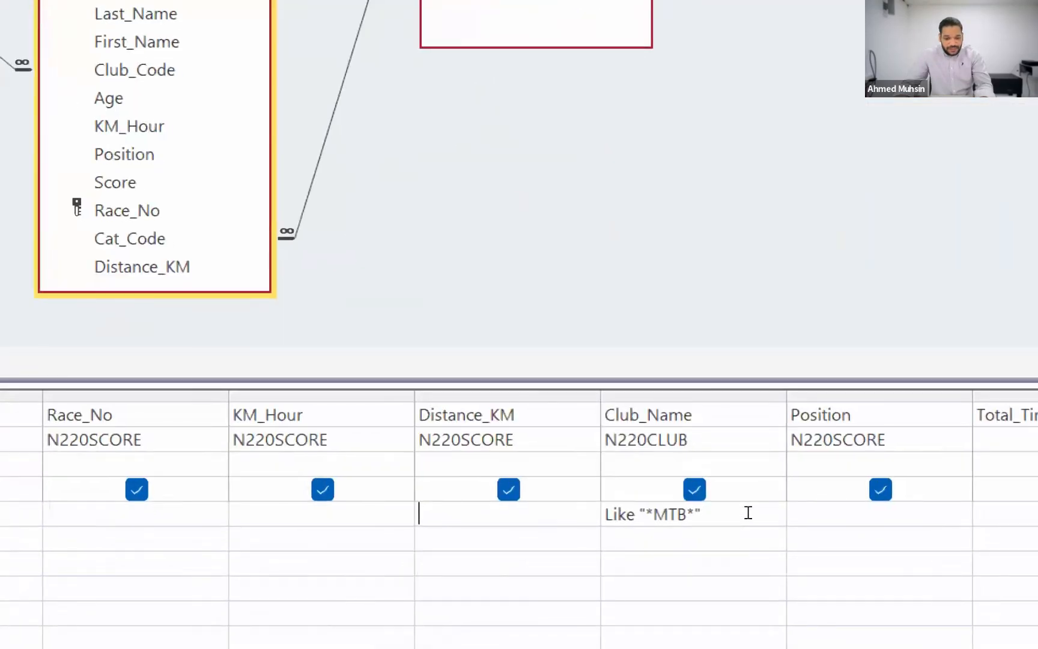
{"action": "type", "text": "50 or"}
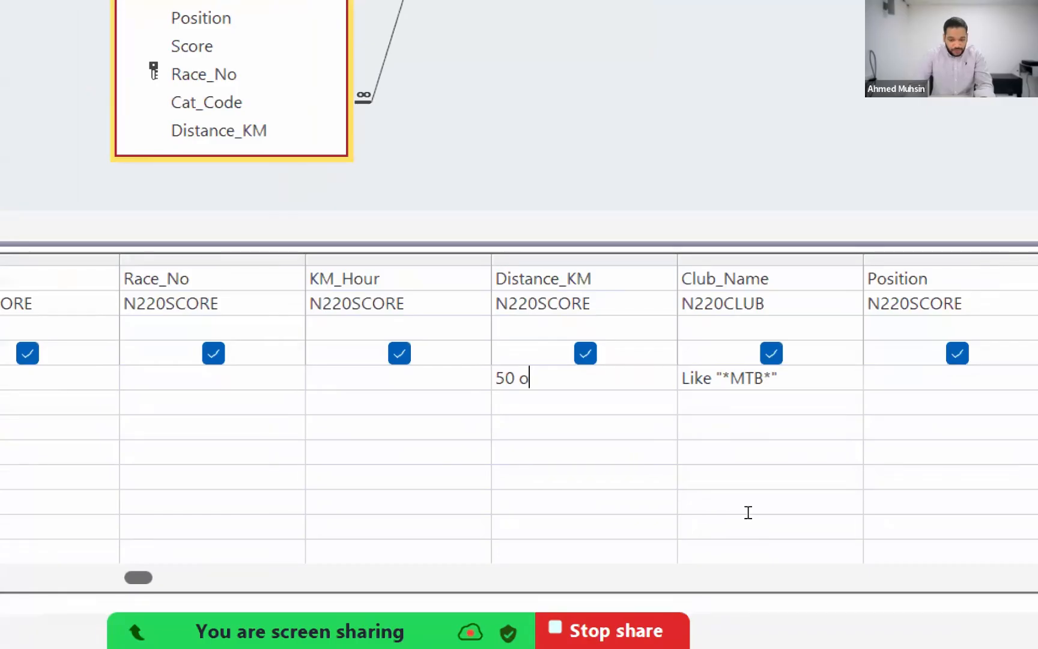
{"action": "type", "text": " 75"}
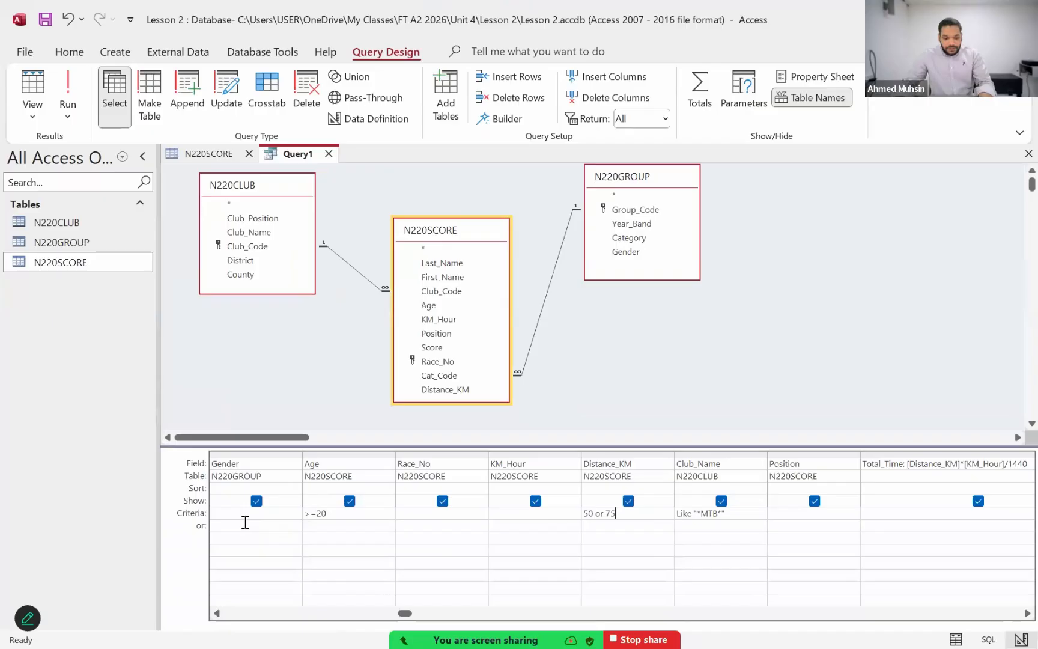
{"action": "left_click", "coordinate": [245, 523]}
{"action": "left_click", "coordinate": [595, 531]}
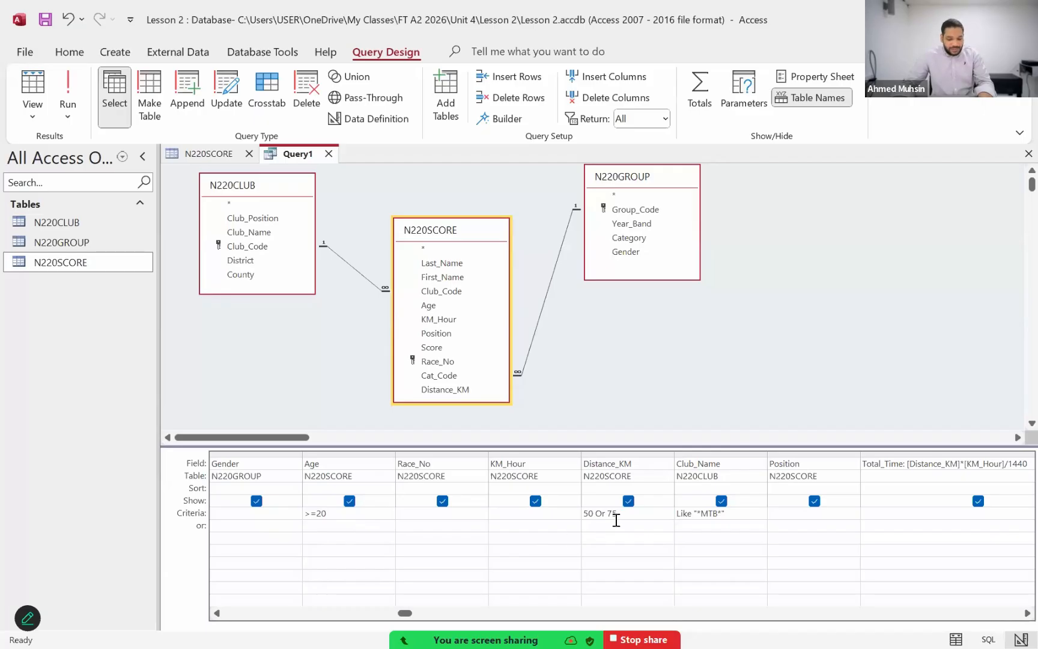
{"action": "left_click_drag", "start_coordinate": [626, 514], "coordinate": [576, 515]}
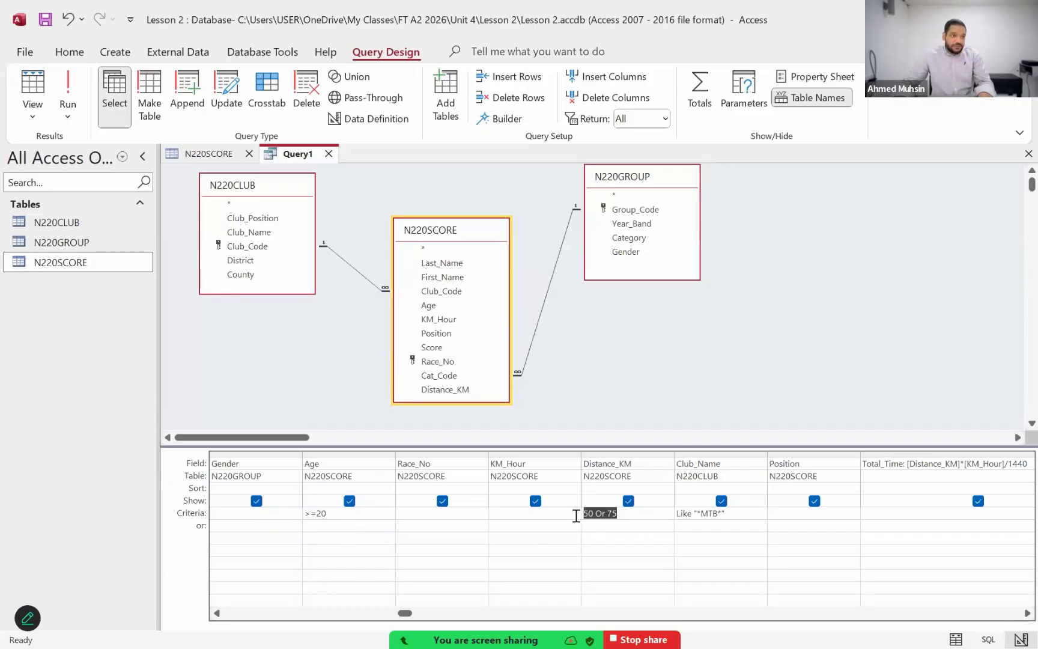
{"action": "left_click", "coordinate": [609, 517]}
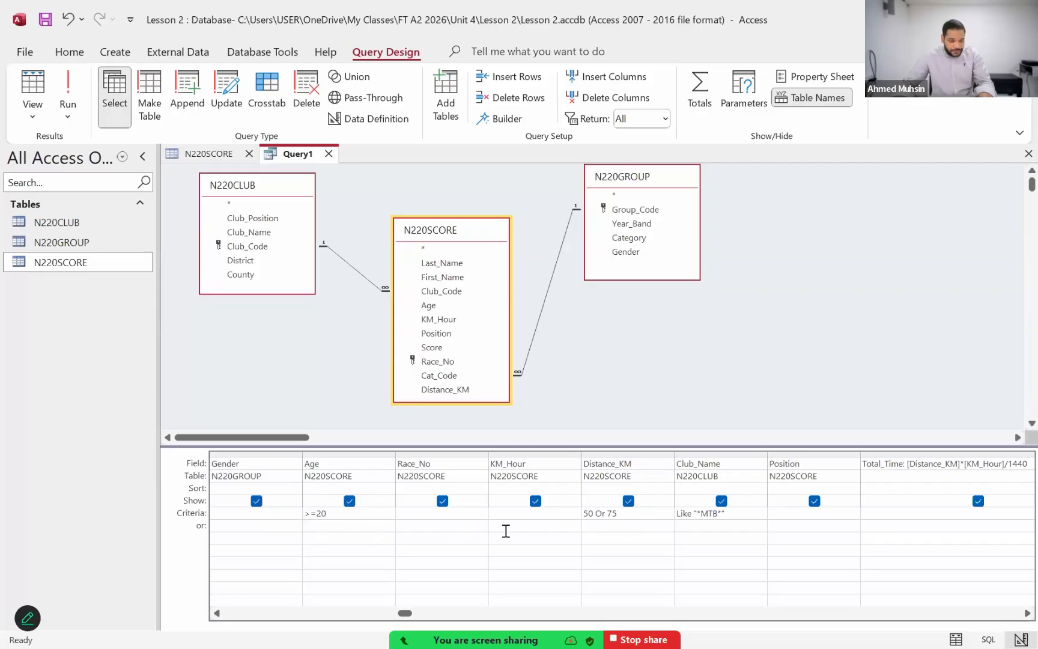
{"action": "left_click", "coordinate": [639, 527]}
{"action": "left_click", "coordinate": [653, 509]}
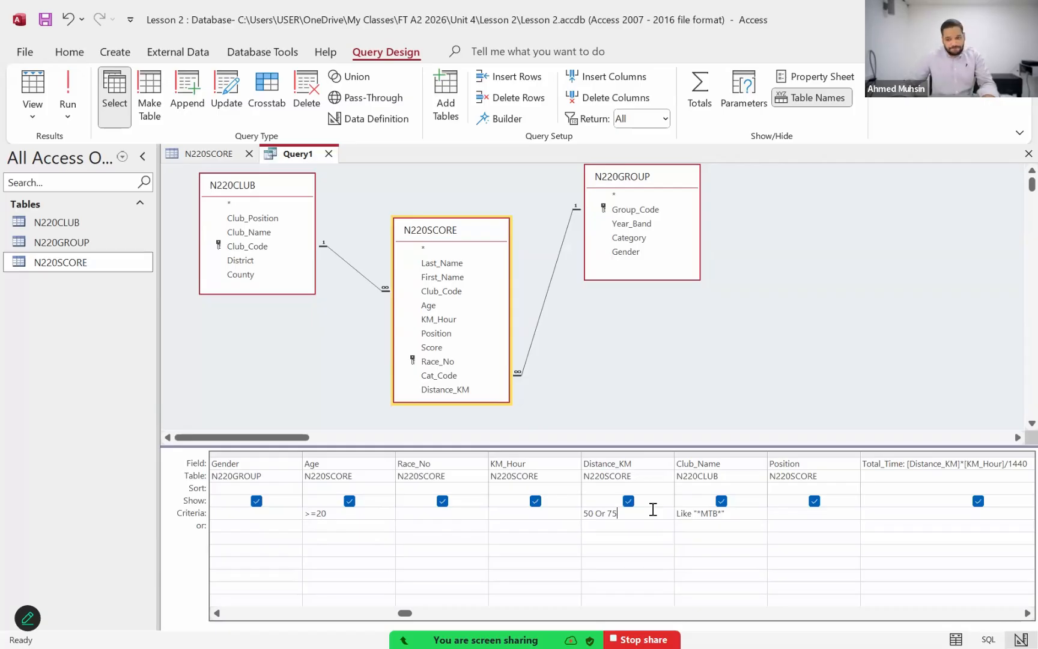
{"action": "left_click", "coordinate": [931, 476]}
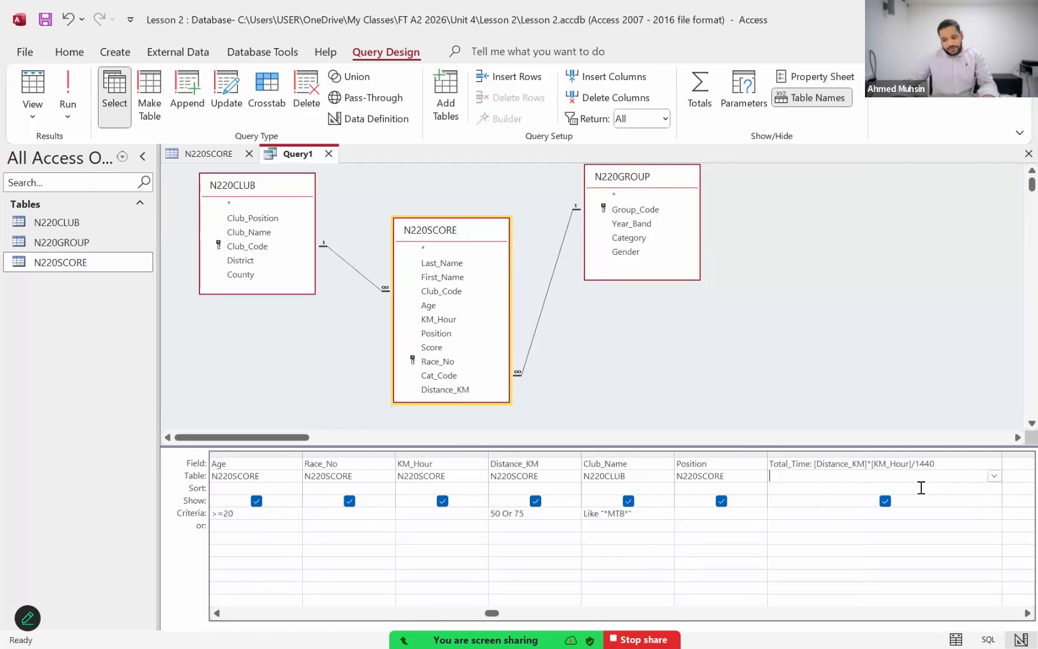
{"action": "left_click", "coordinate": [910, 467]}
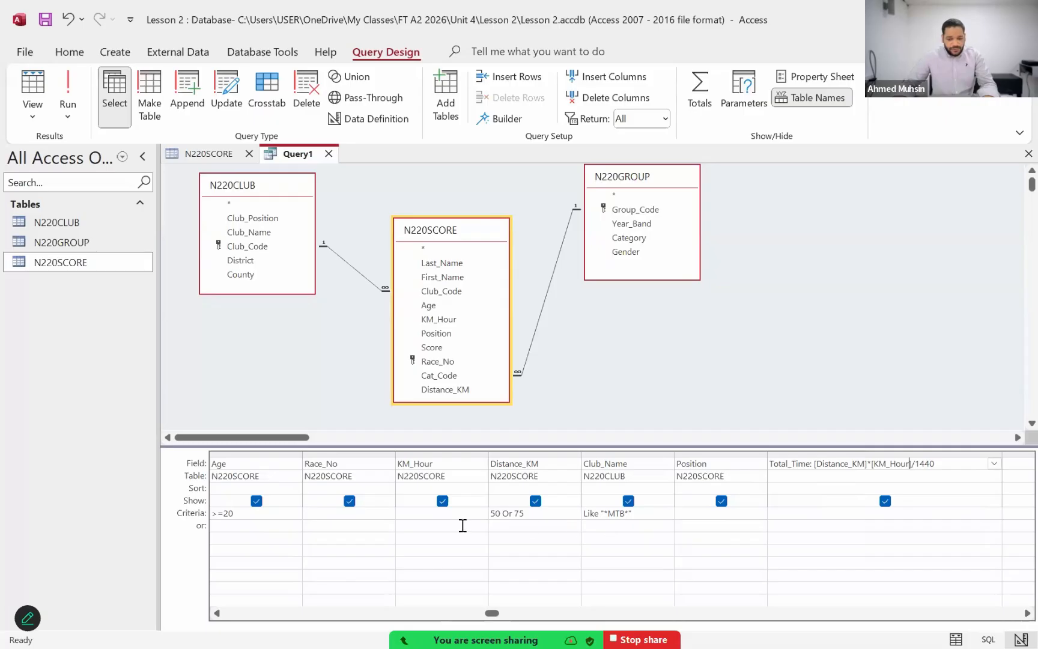
Step: Check the sort order requirement for question 23 in the Acrobat exam paper, and return to the Access query
{"action": "key", "text": "alt+Tab"}
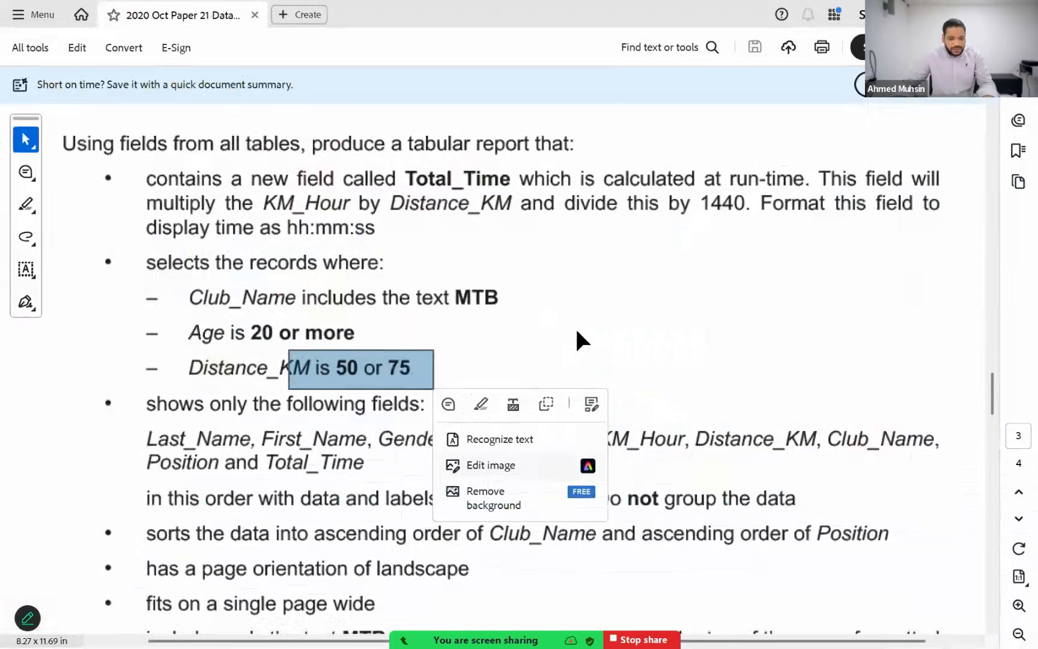
{"action": "left_click", "coordinate": [575, 327]}
{"action": "left_click", "coordinate": [404, 369]}
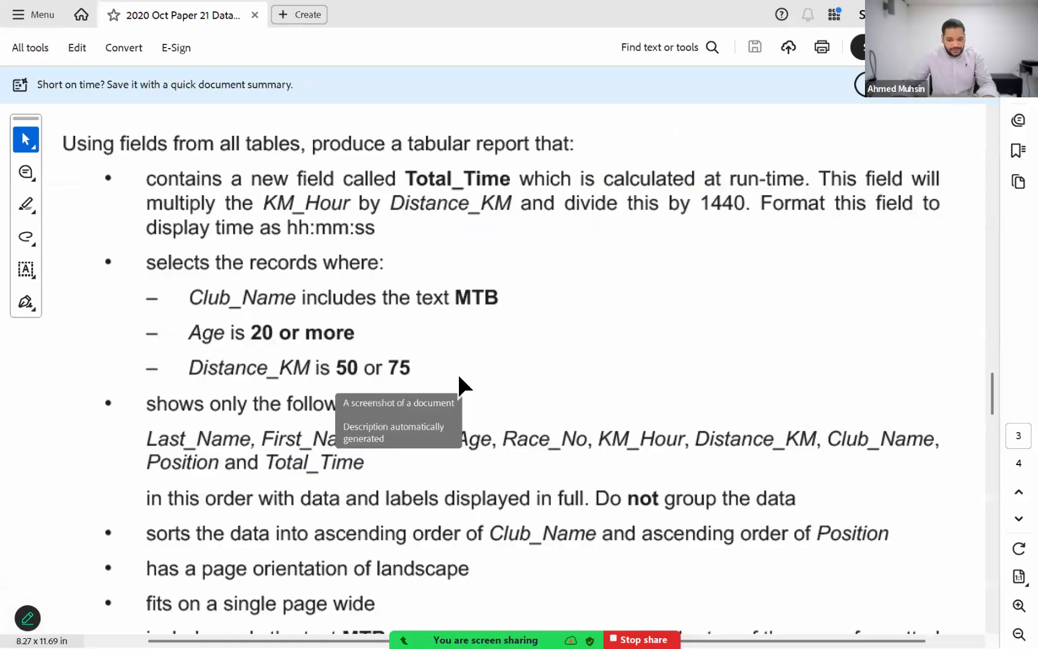
{"action": "scroll", "coordinate": [466, 423], "scroll_direction": "down", "scroll_amount": 2}
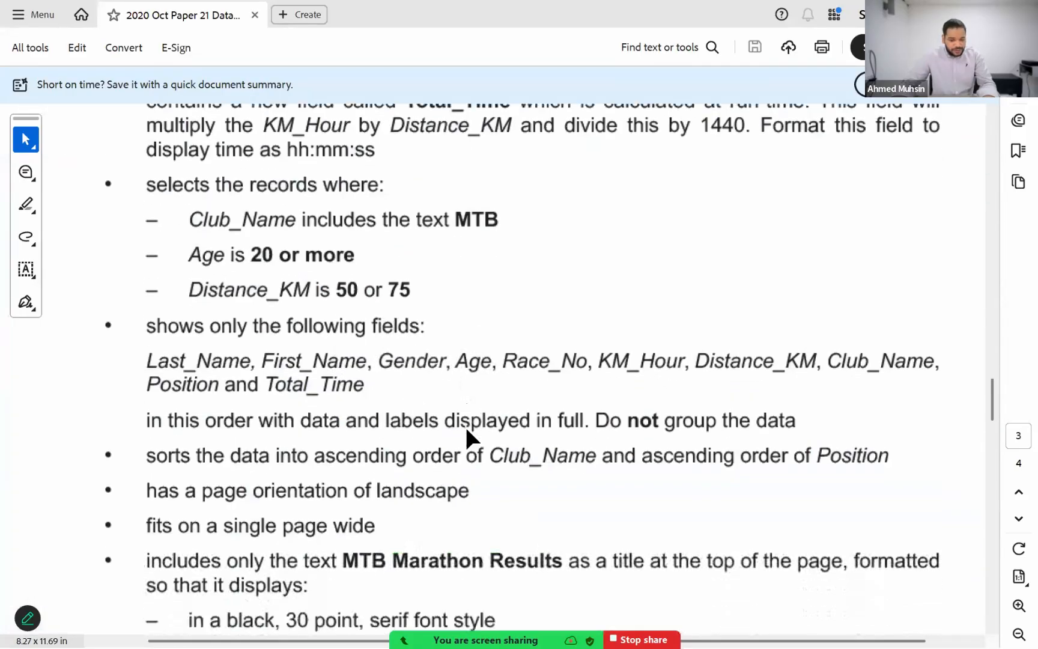
{"action": "scroll", "coordinate": [421, 426], "scroll_direction": "down", "scroll_amount": 1}
{"action": "left_click_drag", "start_coordinate": [289, 406], "coordinate": [614, 457]}
{"action": "left_click_drag", "start_coordinate": [668, 409], "coordinate": [908, 443]}
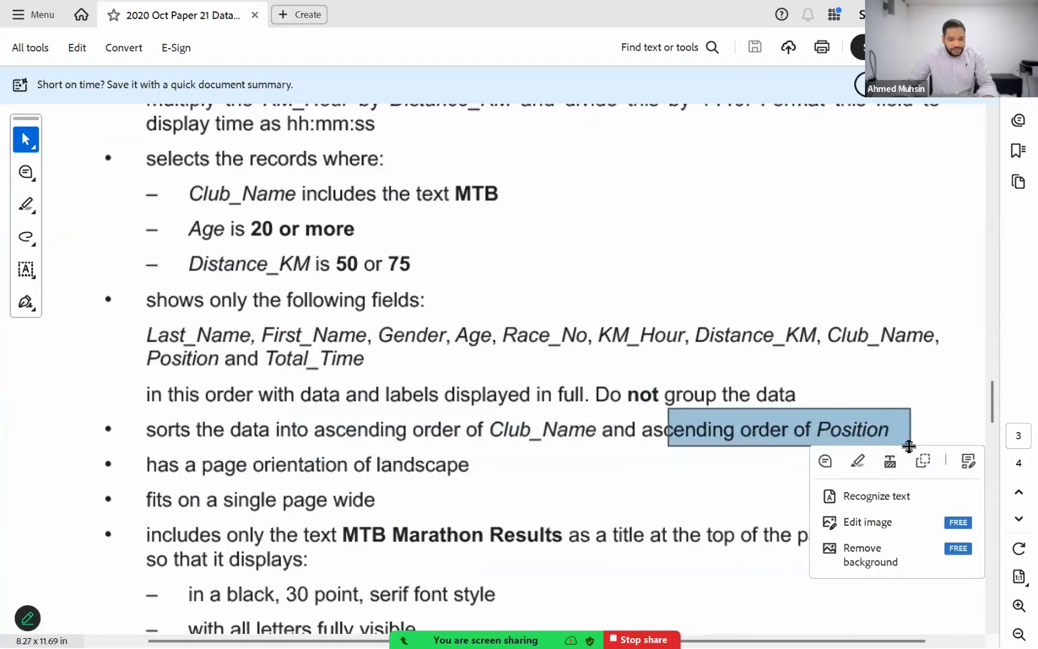
{"action": "key", "text": "alt+Tab"}
Step: Set the Sort of both the Club_Name and Position columns to Ascending in the query grid
{"action": "left_click", "coordinate": [217, 613]}
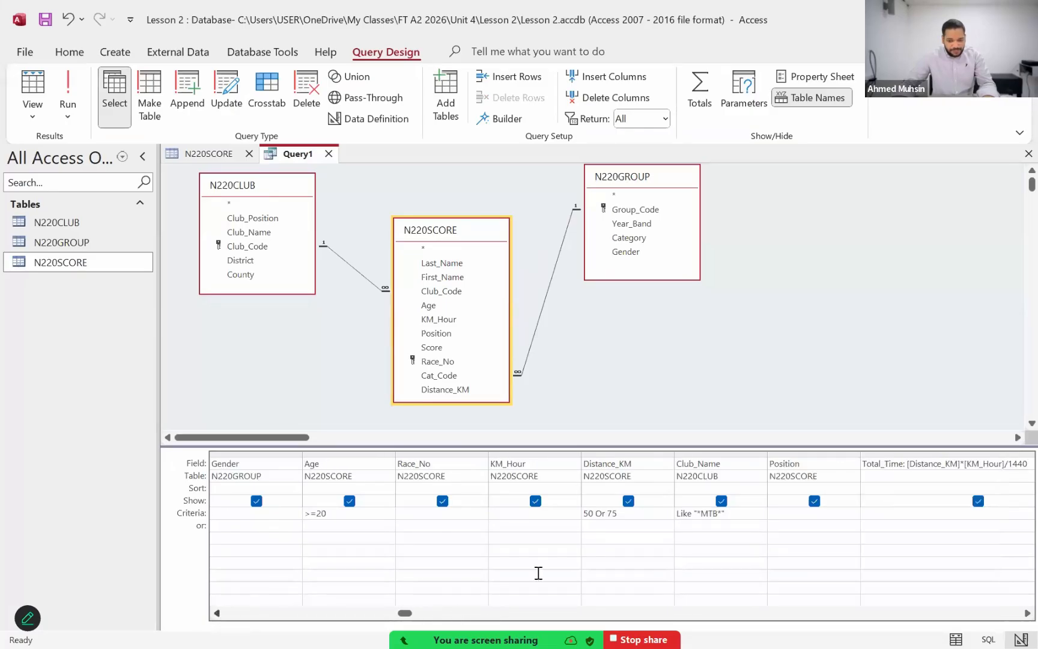
{"action": "left_click", "coordinate": [712, 488]}
{"action": "left_click", "coordinate": [761, 487]}
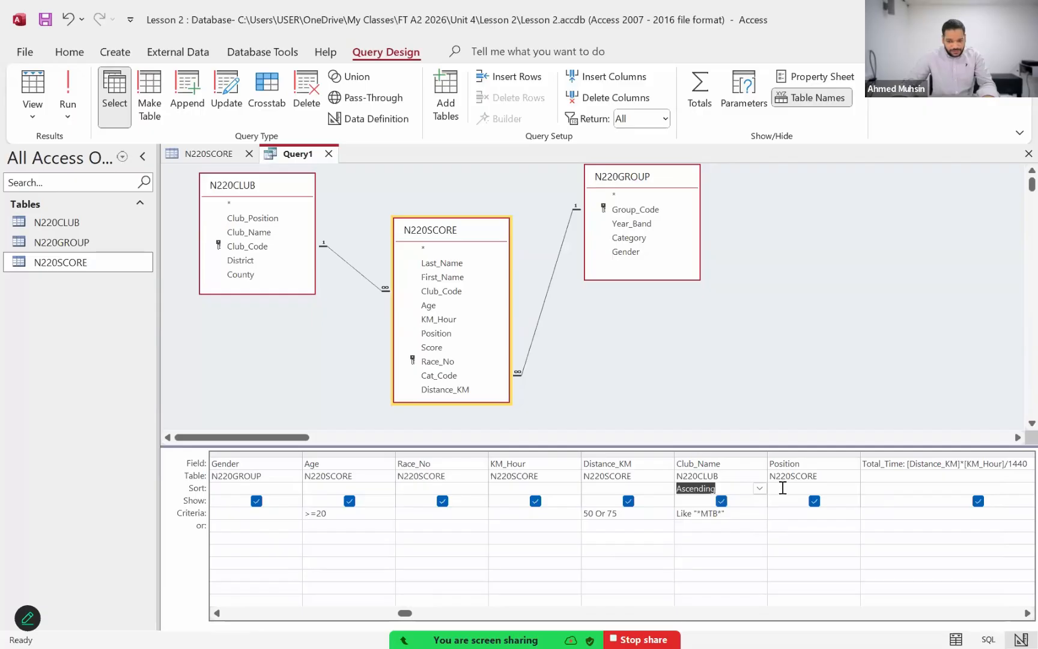
{"action": "left_click", "coordinate": [781, 488]}
{"action": "left_click", "coordinate": [852, 488]}
{"action": "left_click", "coordinate": [835, 503]}
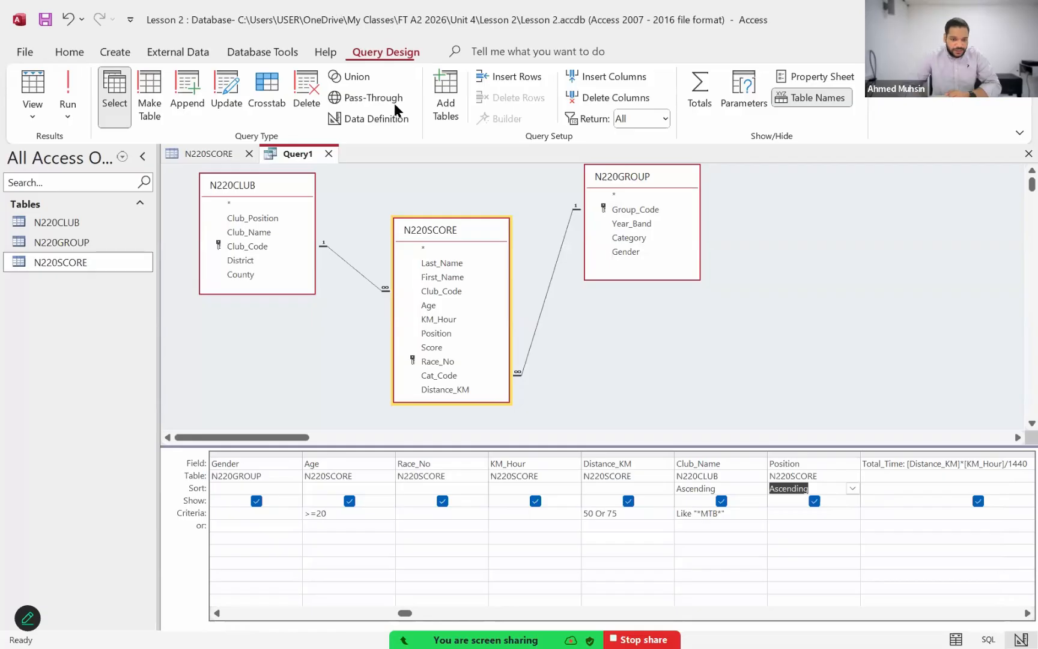
Step: Run the query and examine its records in the datasheet
{"action": "left_click", "coordinate": [71, 89]}
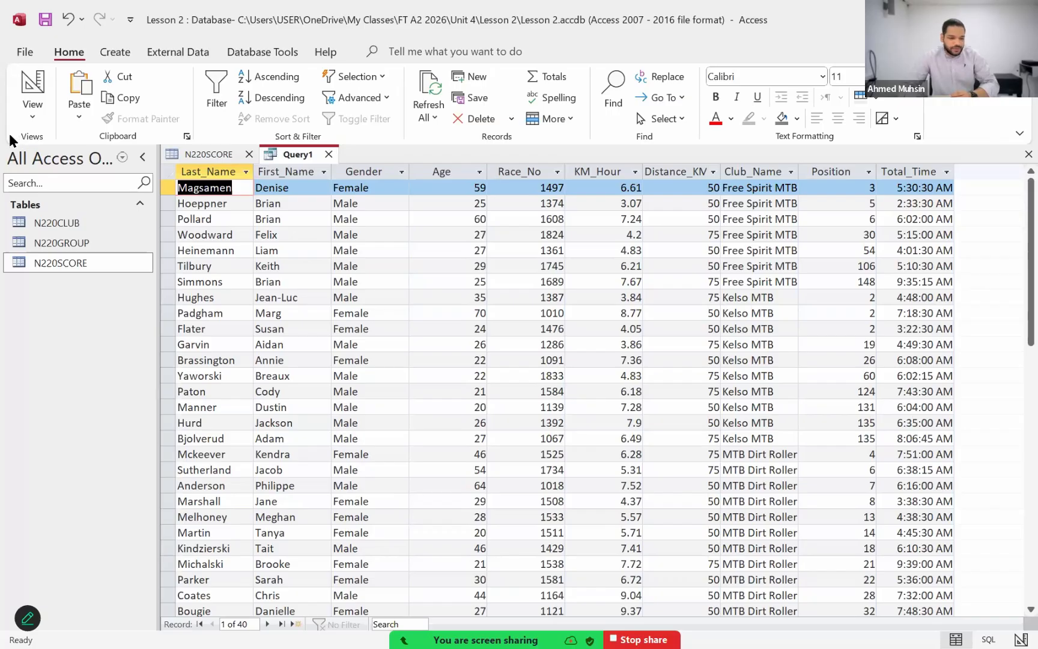
{"action": "left_click", "coordinate": [35, 114]}
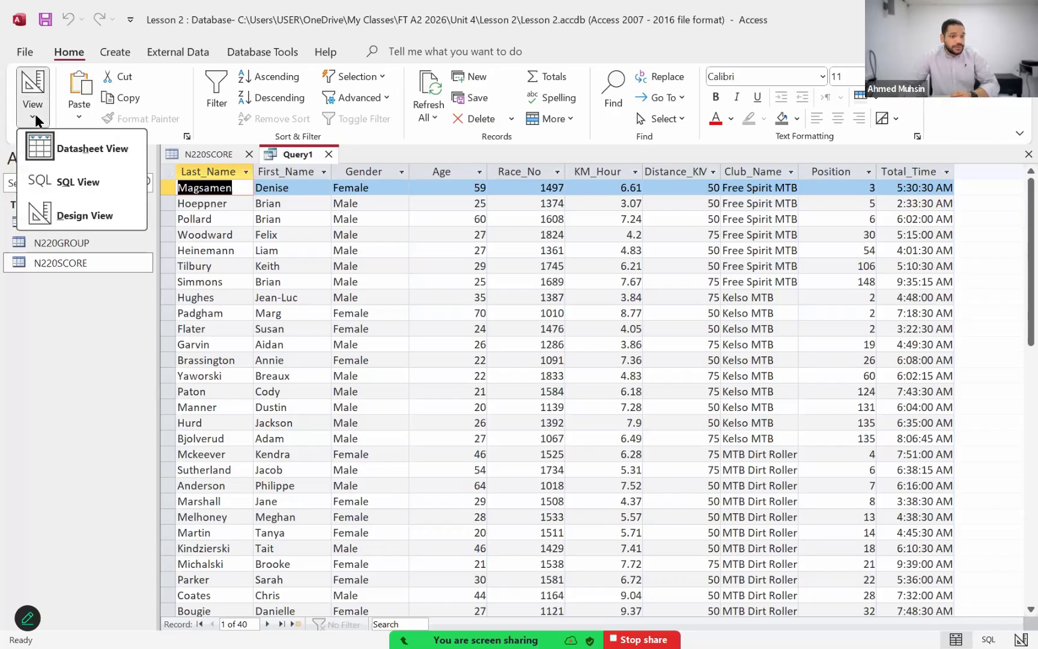
{"action": "left_click", "coordinate": [322, 9]}
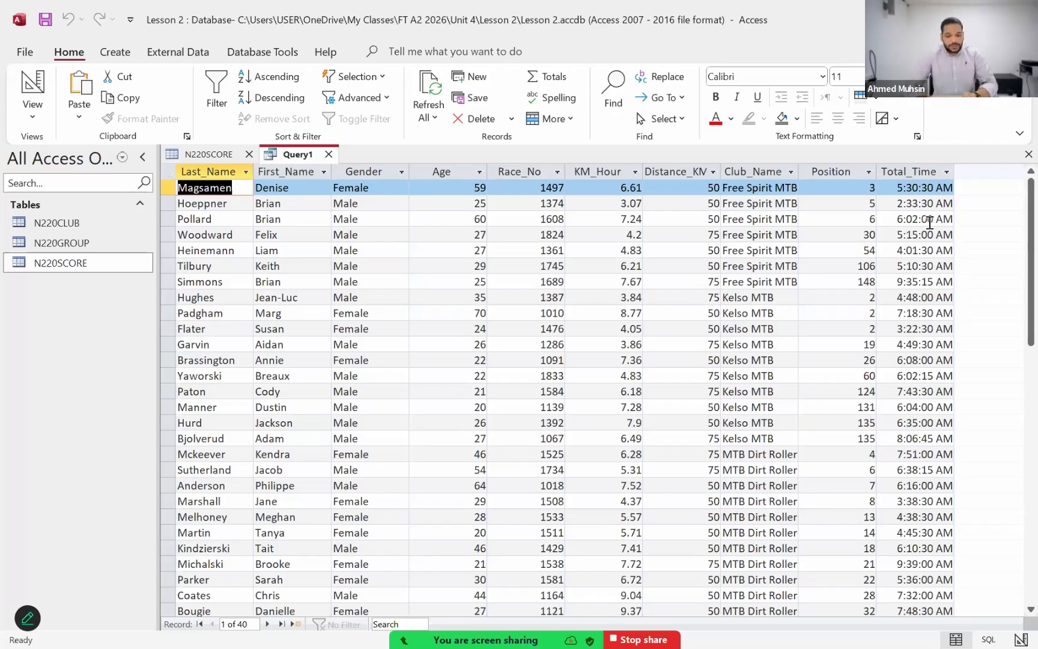
Step: Switch to the Acrobat exam paper and recheck question 23's calculation, selection, field and sort requirements
{"action": "key", "text": "alt+Tab"}
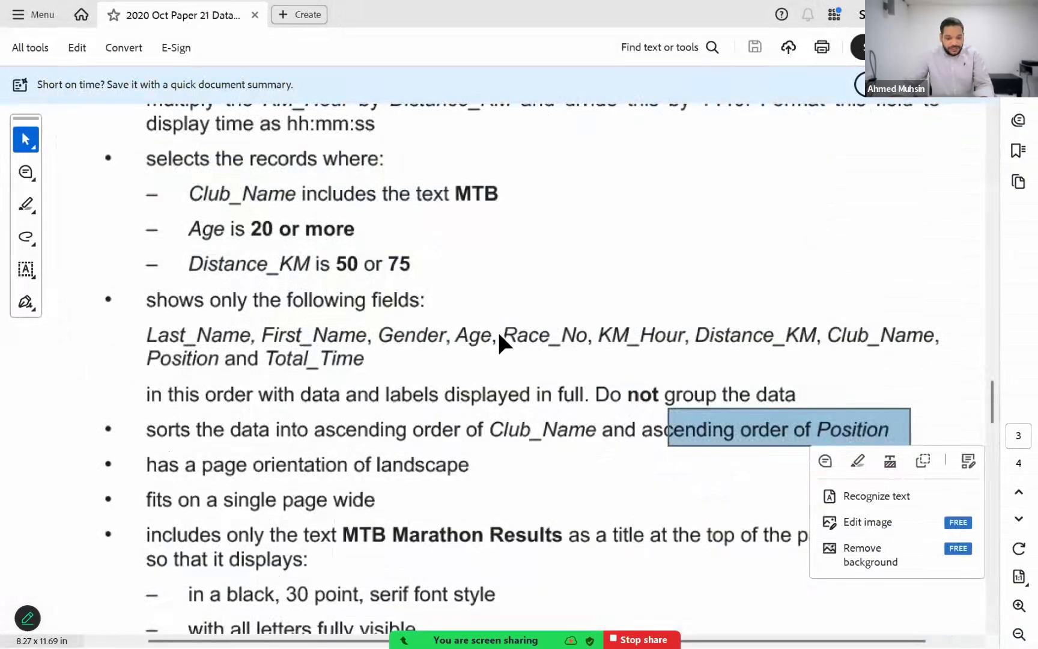
{"action": "left_click", "coordinate": [477, 368]}
{"action": "left_click", "coordinate": [462, 383]}
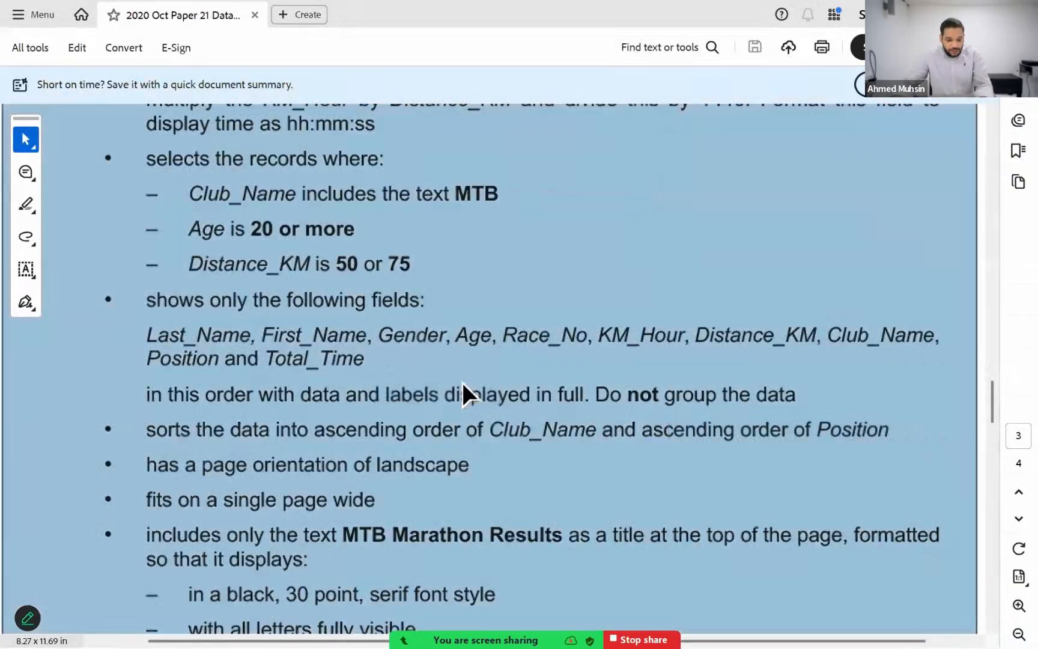
{"action": "scroll", "coordinate": [571, 360], "scroll_direction": "down", "scroll_amount": 1}
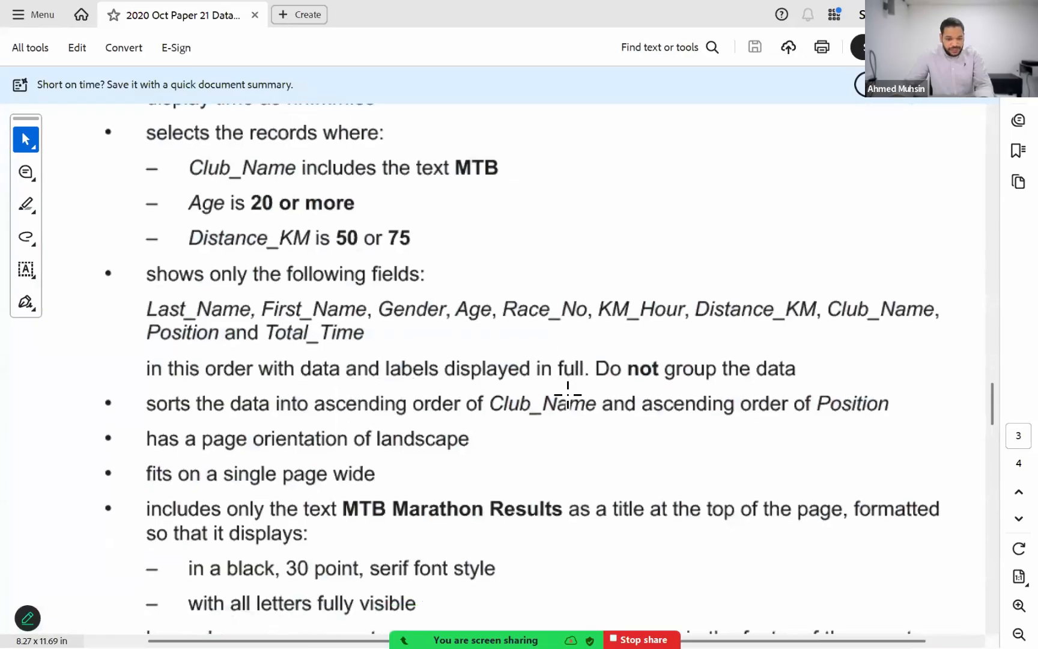
{"action": "scroll", "coordinate": [568, 390], "scroll_direction": "down", "scroll_amount": 1}
{"action": "scroll", "coordinate": [593, 300], "scroll_direction": "up", "scroll_amount": 6}
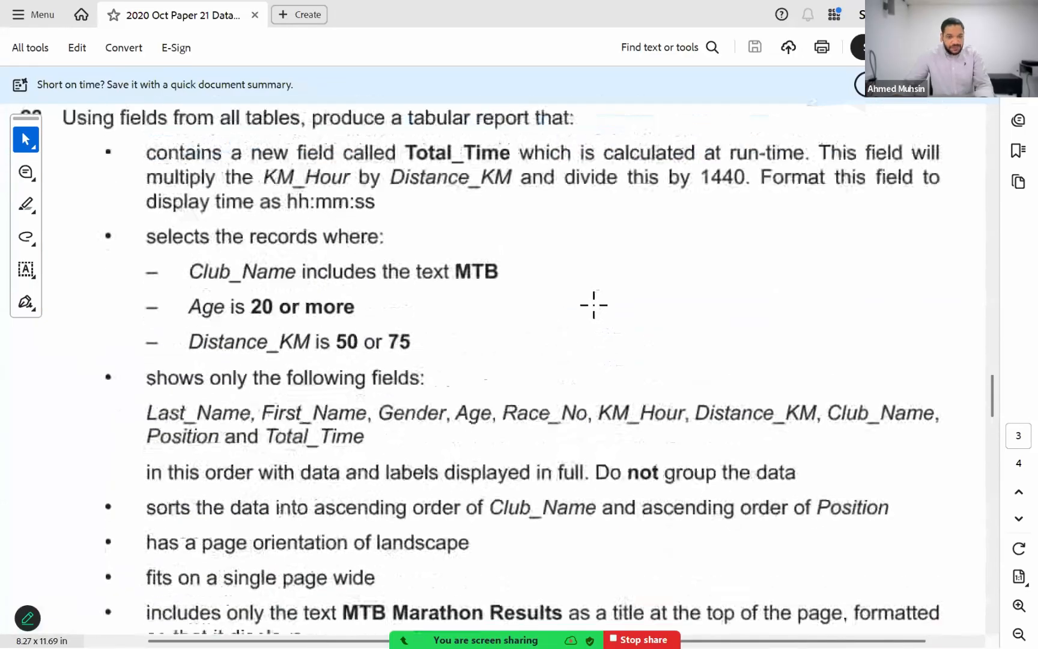
Step: Return to Access and save the query under the name Query1
{"action": "key", "text": "alt+Tab"}
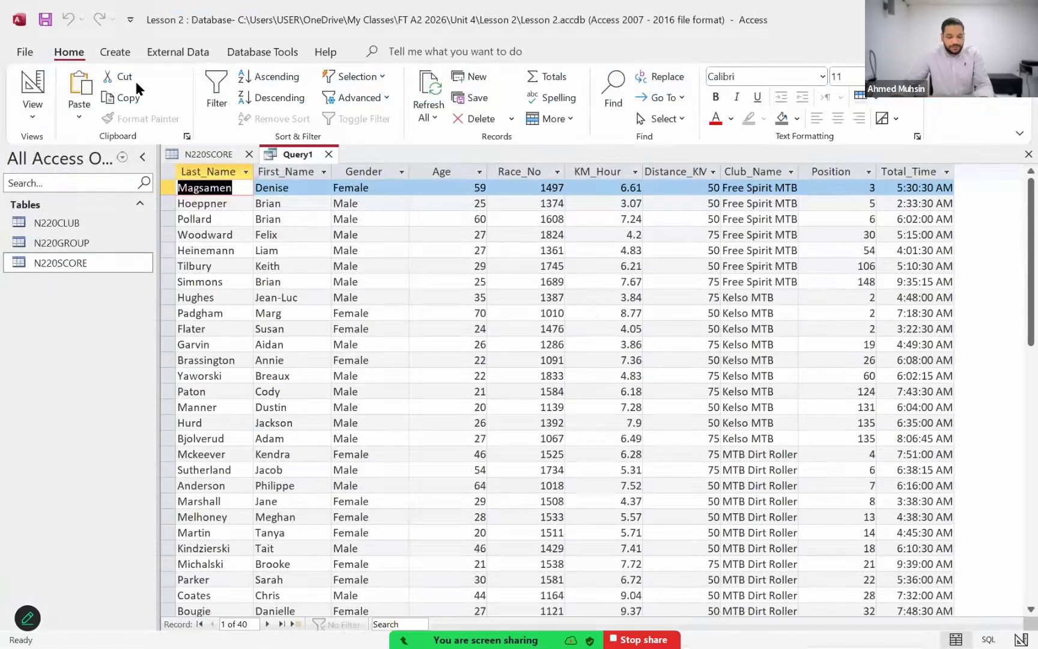
{"action": "left_click", "coordinate": [51, 25]}
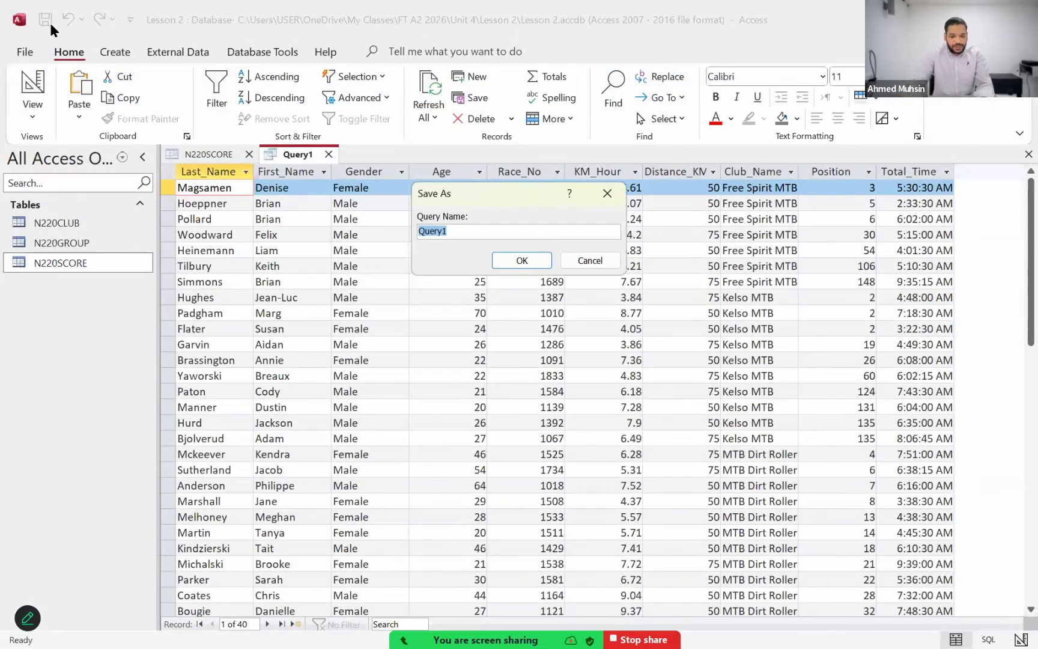
{"action": "key", "text": "Return"}
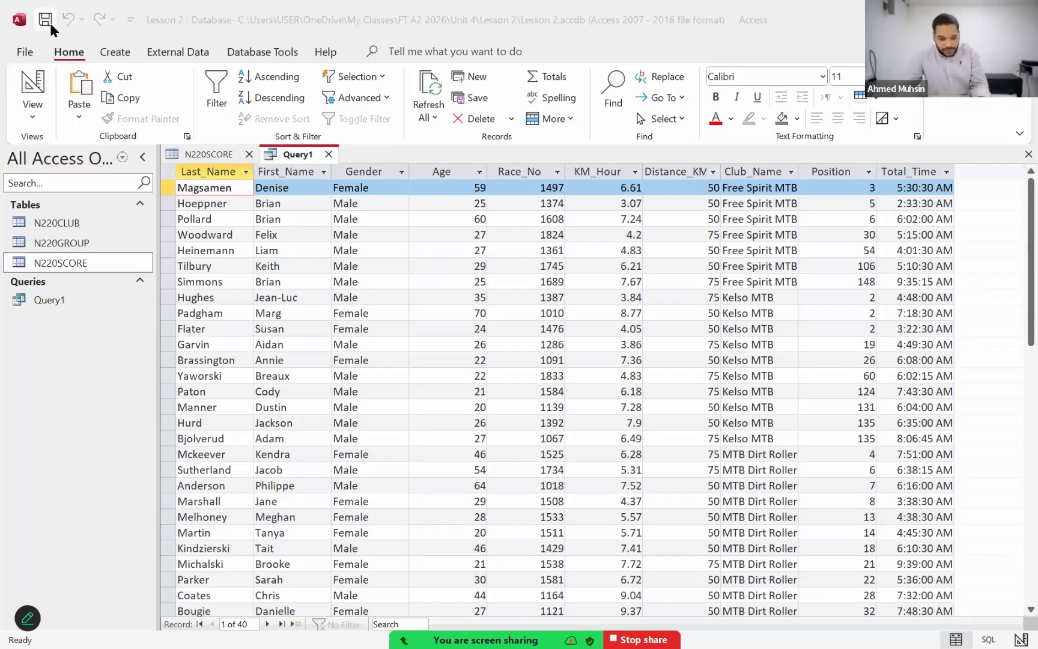
Step: Switch to the Acrobat exam paper and read the tabular report's orientation, page width, title and footer requirements
{"action": "key", "text": "alt+Tab"}
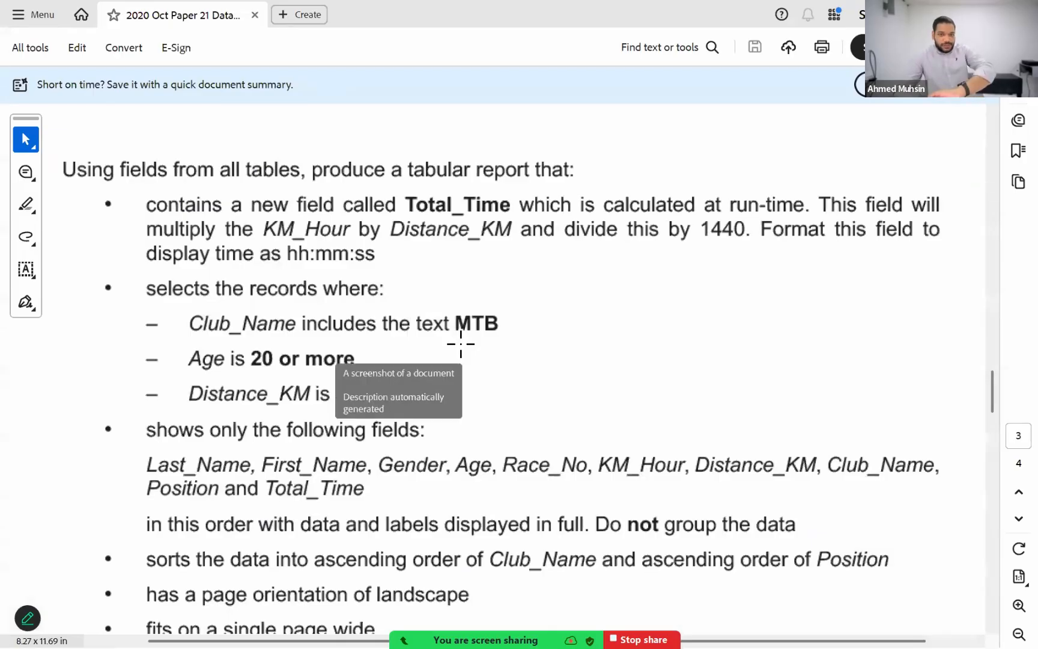
{"action": "scroll", "coordinate": [461, 344], "scroll_direction": "down", "scroll_amount": 4}
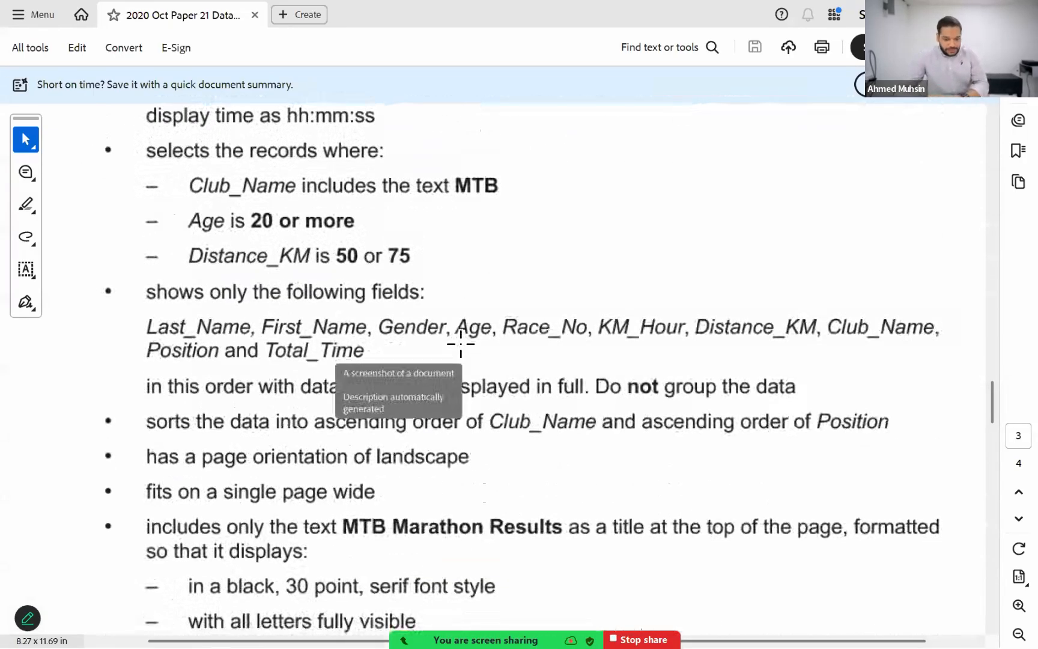
{"action": "scroll", "coordinate": [459, 341], "scroll_direction": "up", "scroll_amount": 8}
{"action": "scroll", "coordinate": [459, 340], "scroll_direction": "down", "scroll_amount": 6}
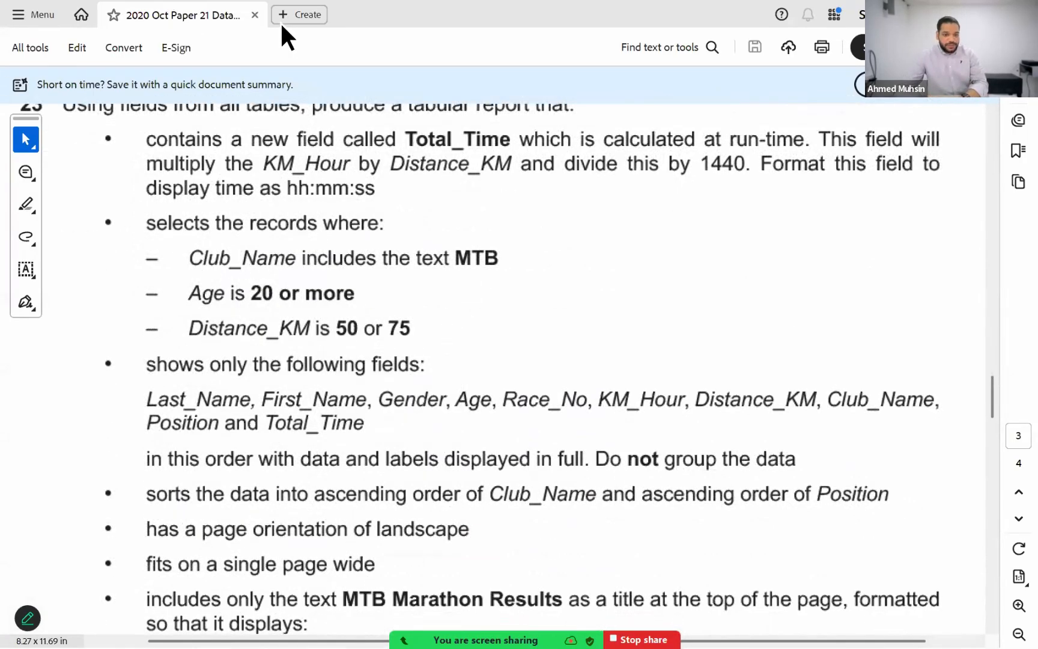
{"action": "scroll", "coordinate": [369, 249], "scroll_direction": "down", "scroll_amount": 5}
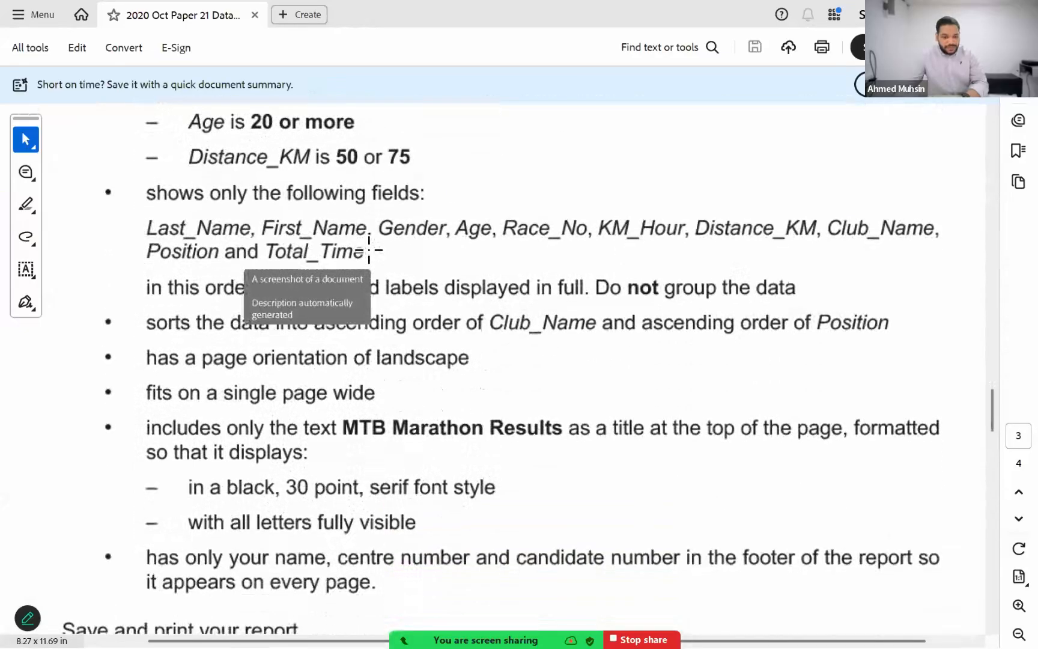
{"action": "scroll", "coordinate": [369, 249], "scroll_direction": "down", "scroll_amount": 2}
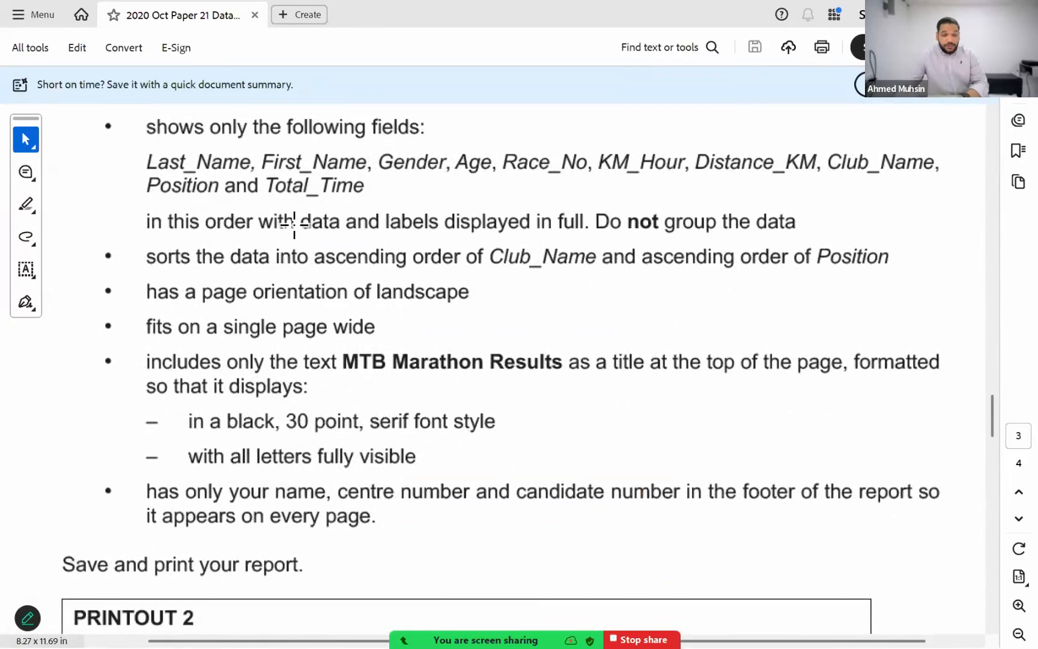